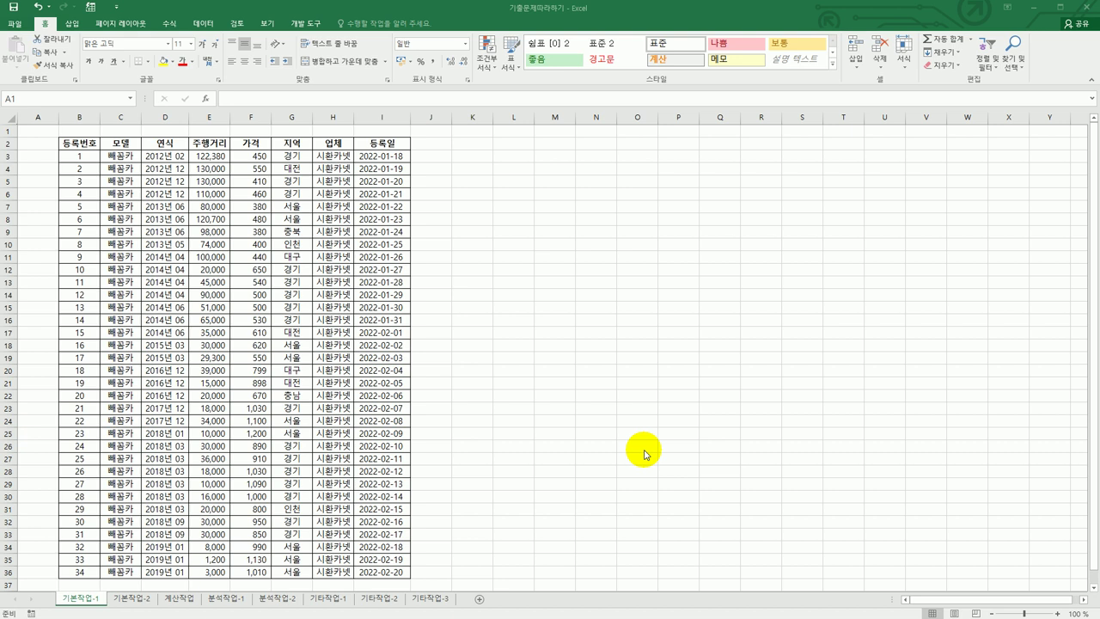
Review the source table in B2:I36 and the empty area around B41 below it.
click(91, 144)
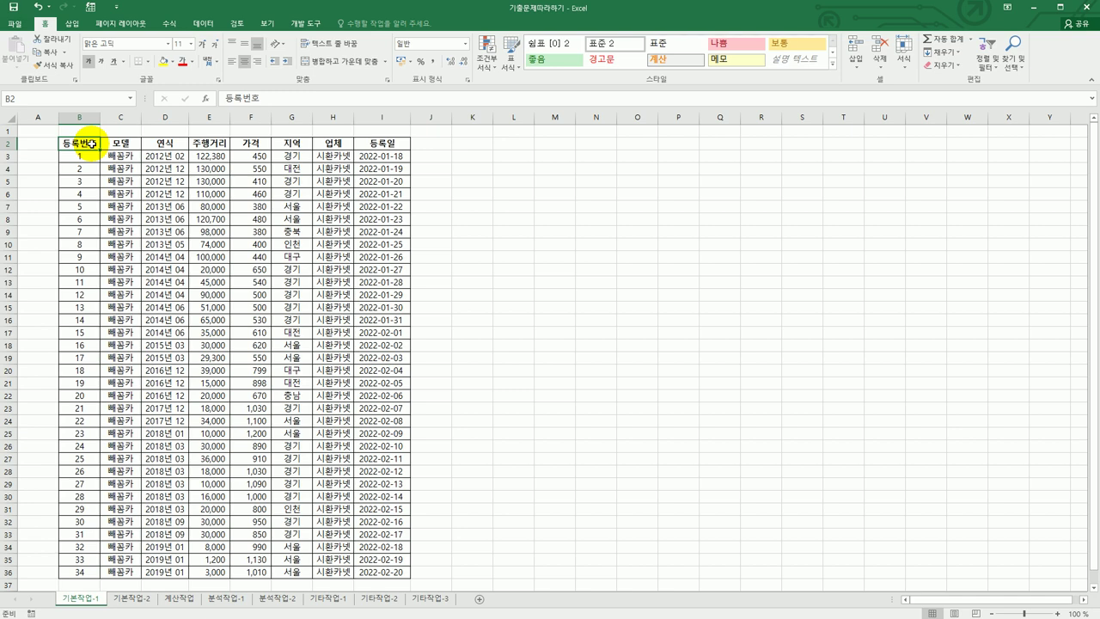
drag(91, 143, 385, 571)
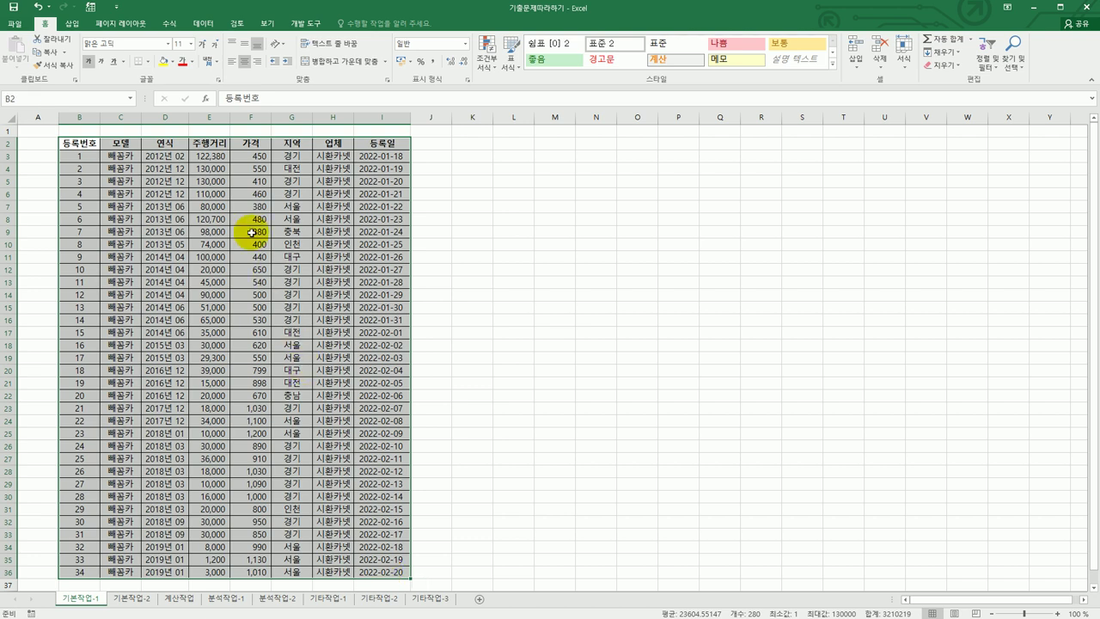
scroll(319, 319, down, 2)
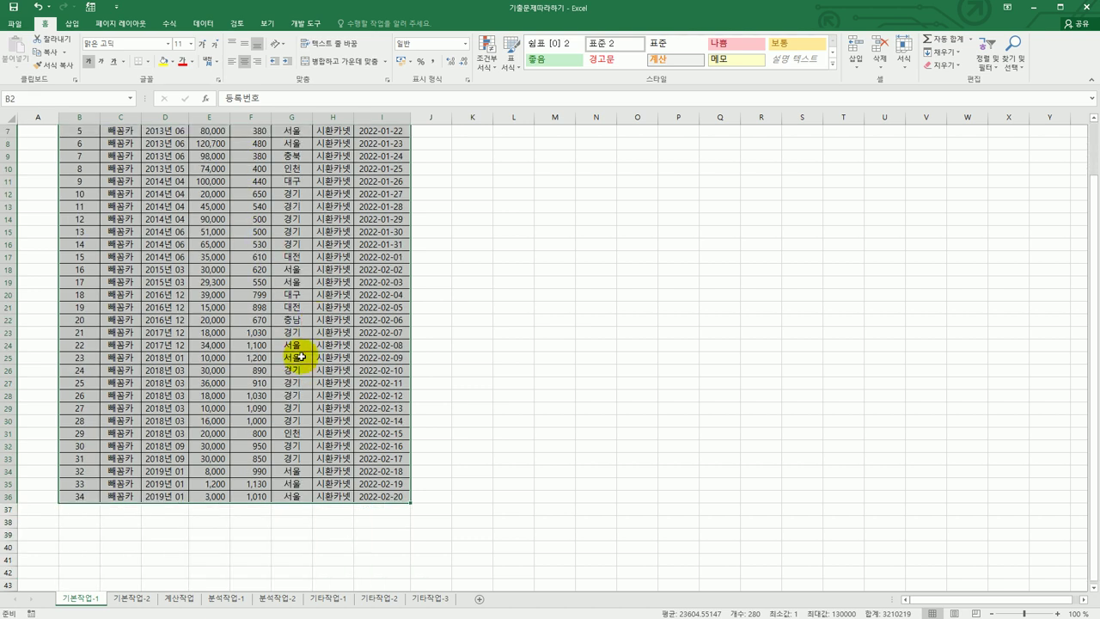
click(96, 561)
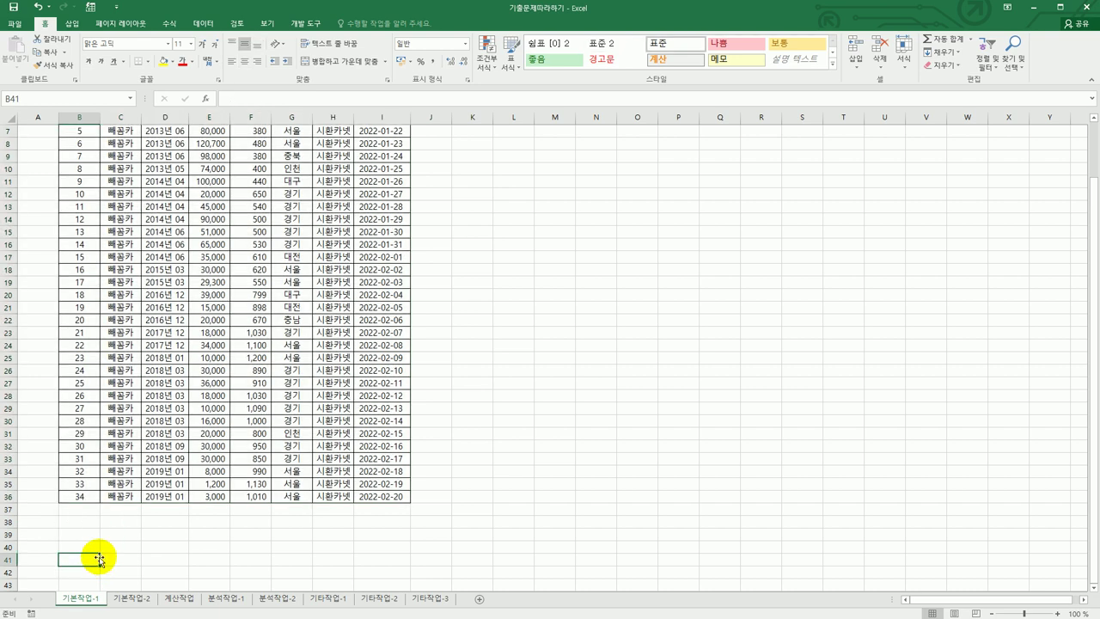
scroll(128, 524, down, 1)
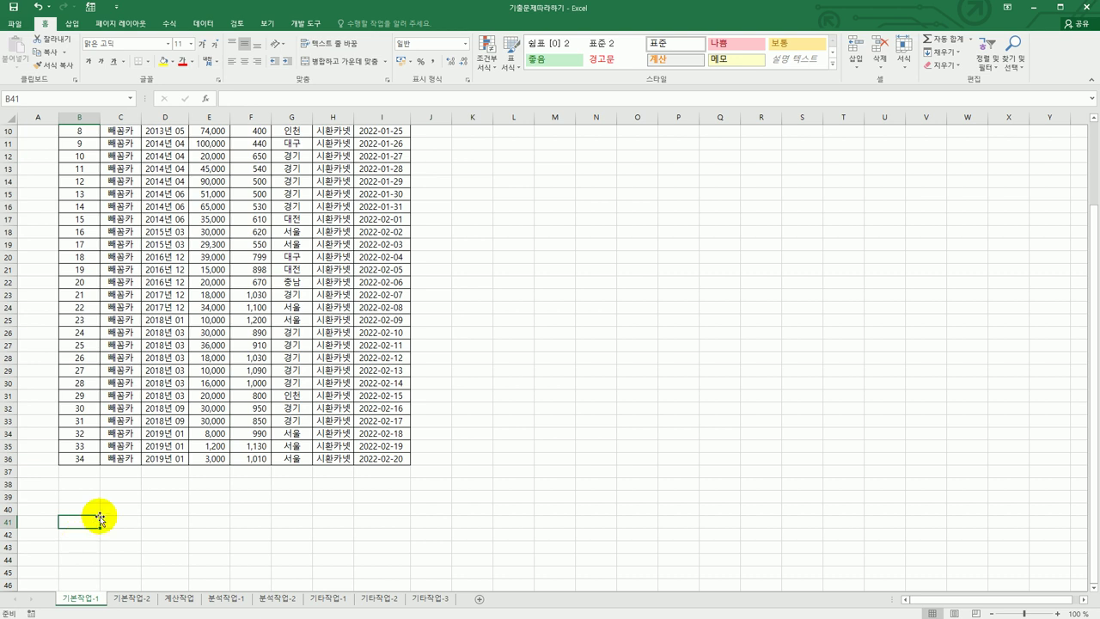
scroll(92, 513, up, 3)
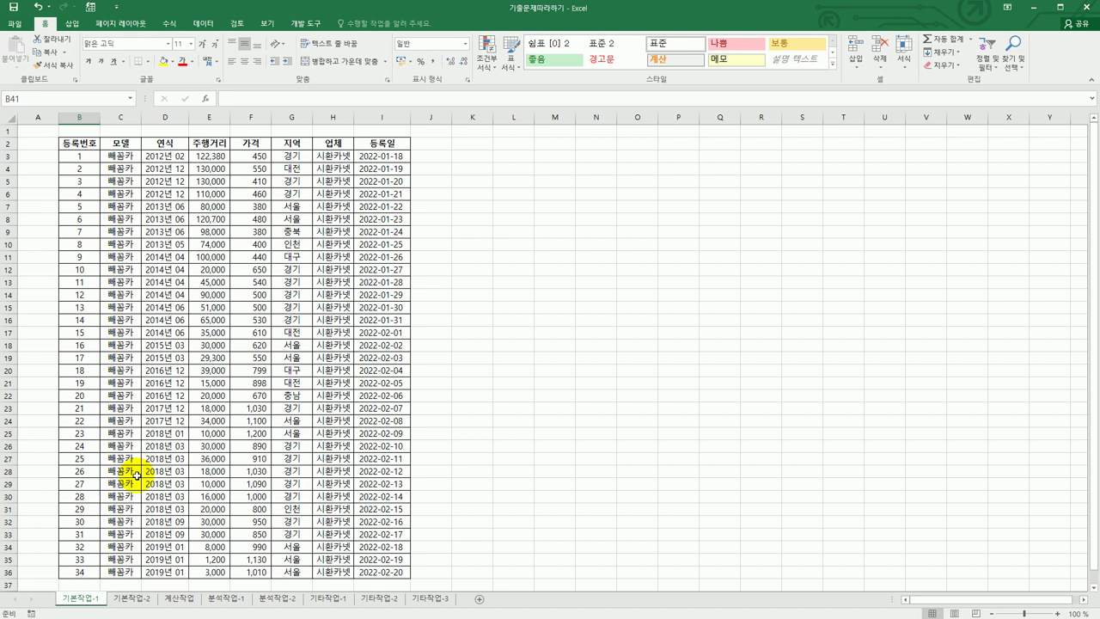
Copy the 등록번호, 연식, 주행거리, 가격 and 지역 headers from row 2 into the cells starting at B41.
click(79, 144)
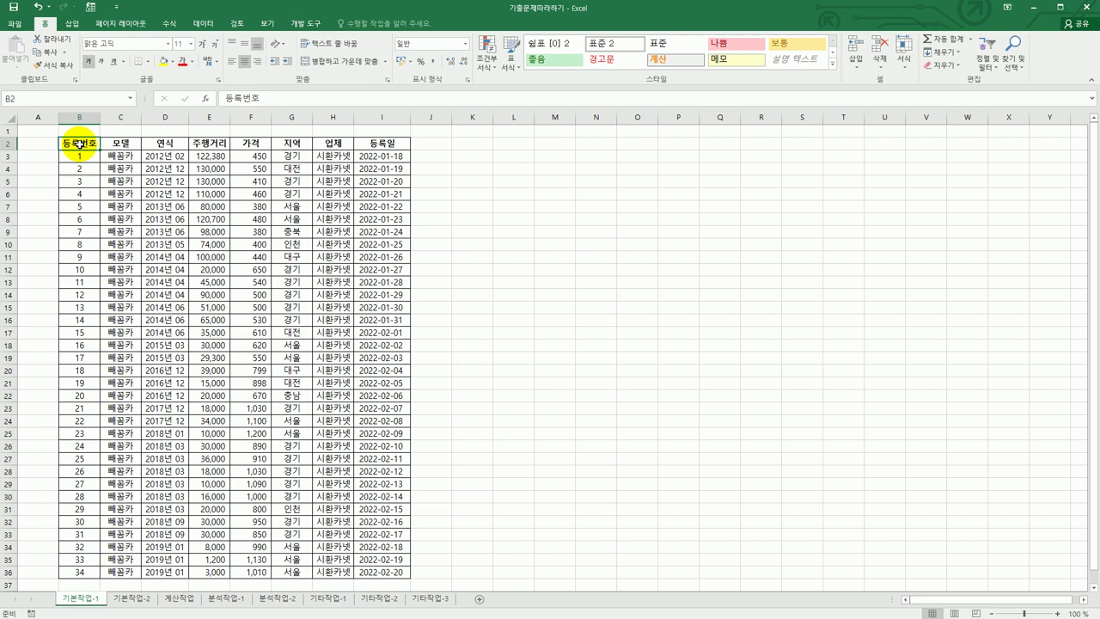
ctrl+click(165, 145)
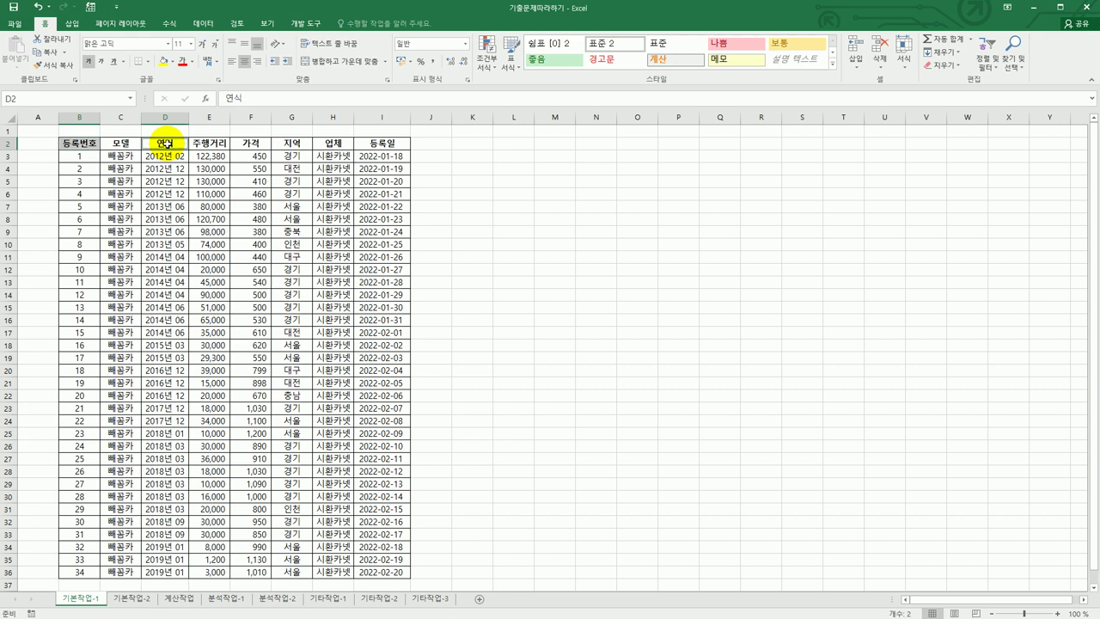
ctrl+click(199, 144)
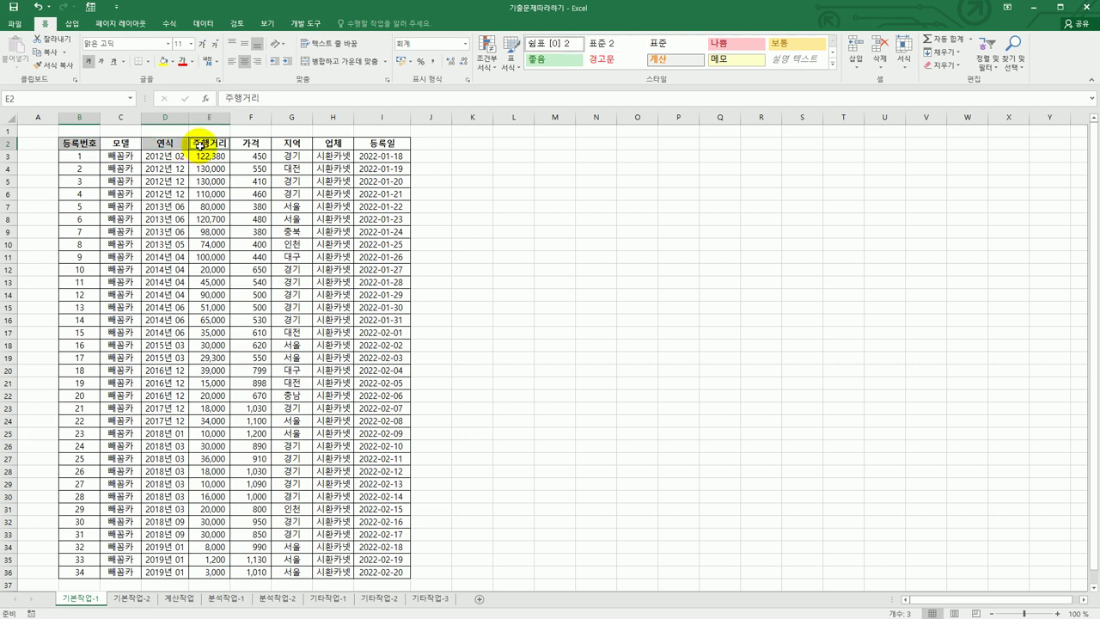
ctrl+click(253, 144)
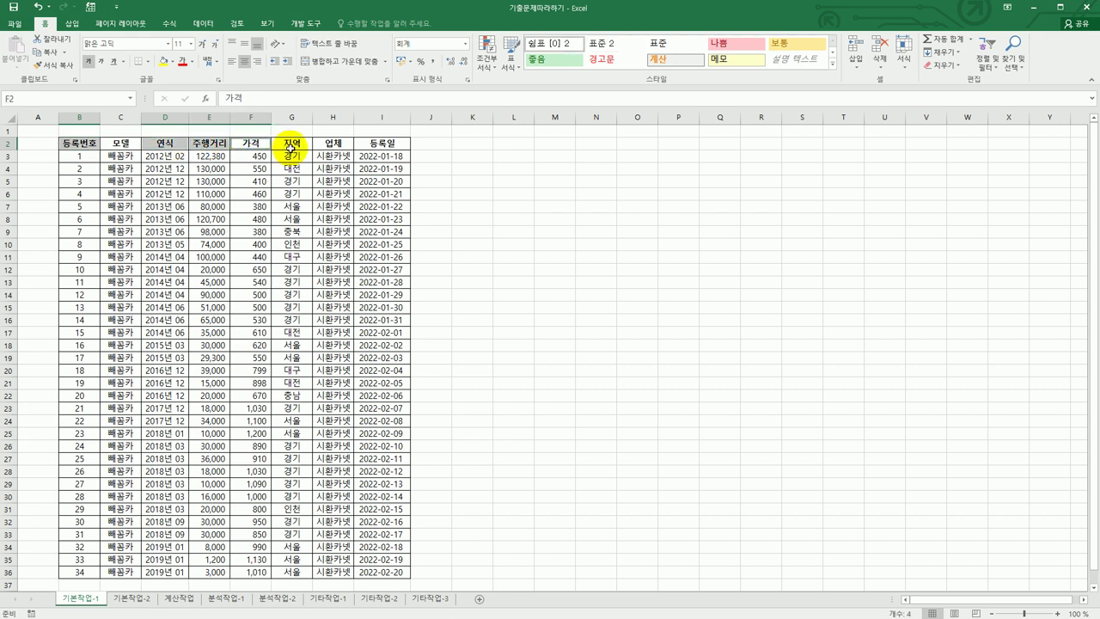
ctrl+click(290, 146)
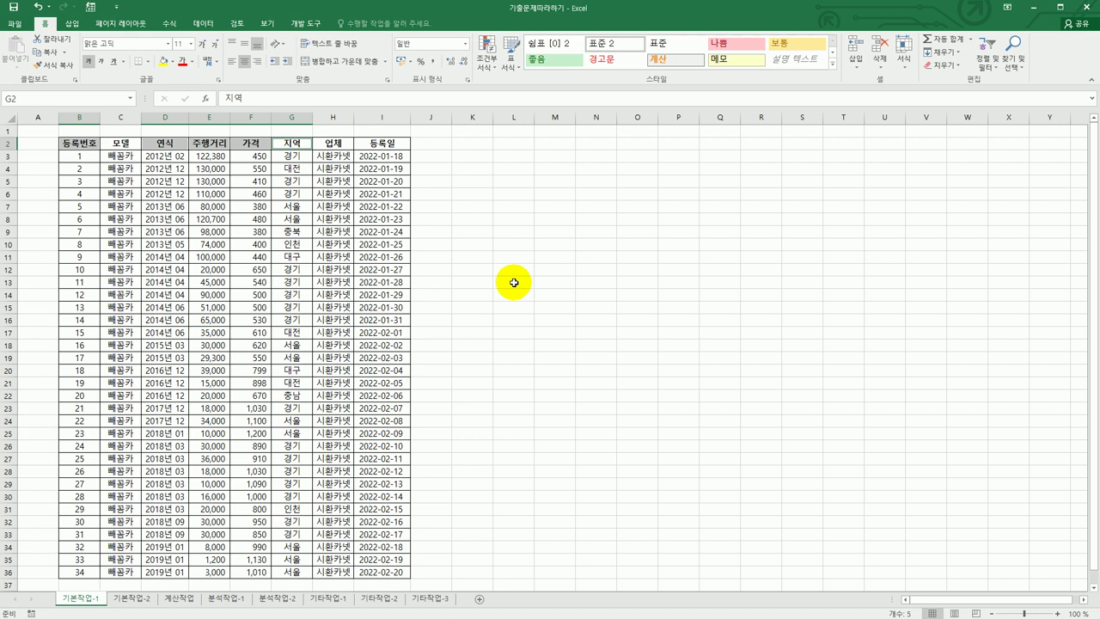
key(ctrl+c)
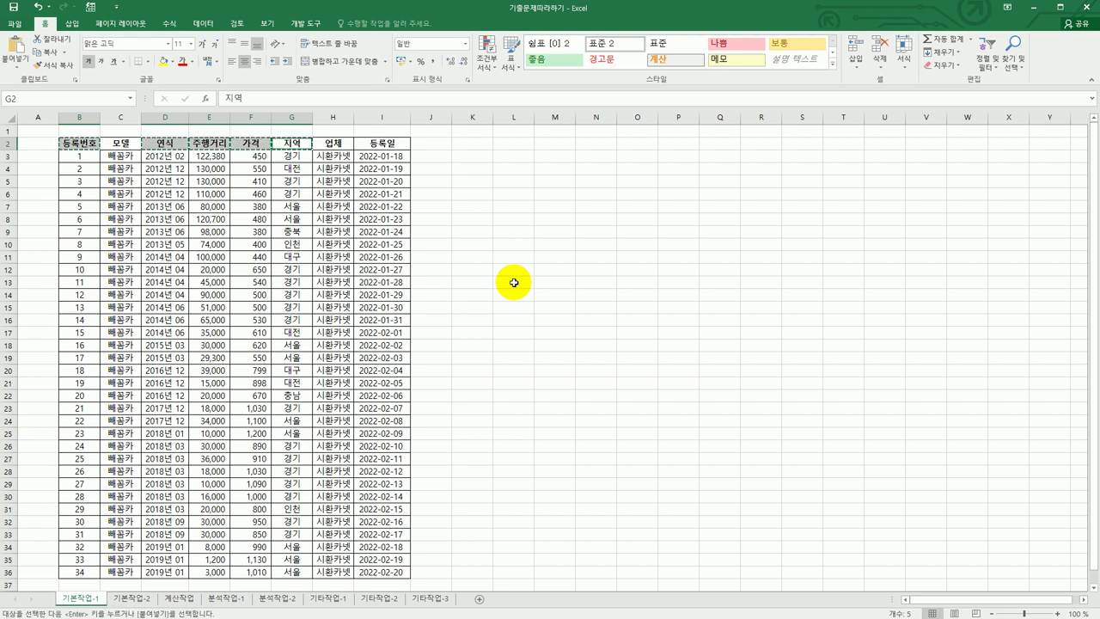
scroll(512, 282, down, 3)
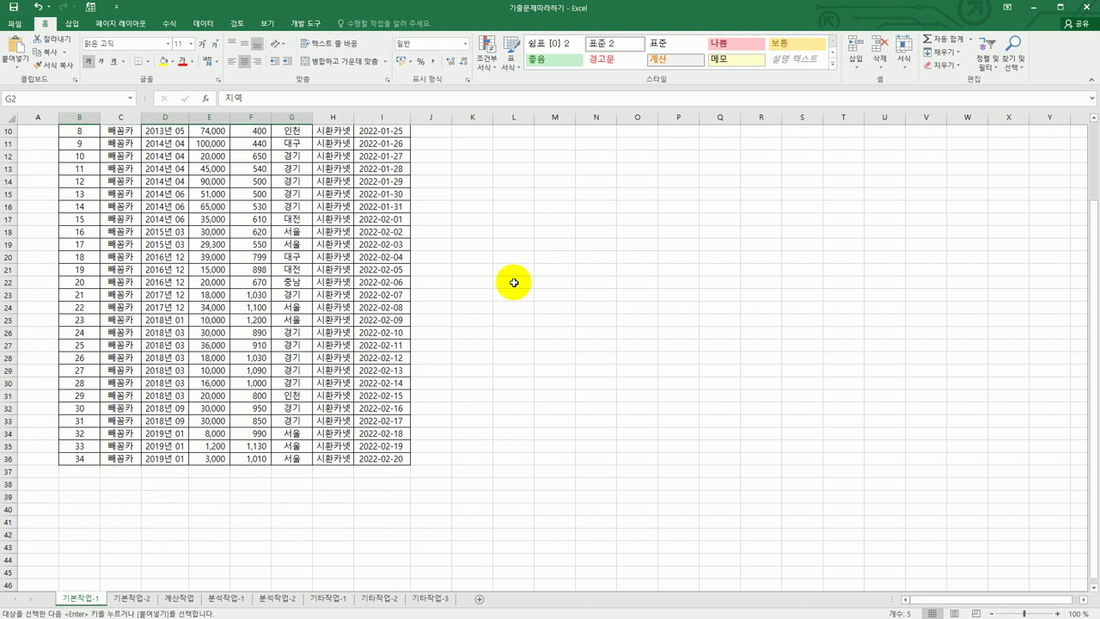
click(78, 521)
key(ctrl+v)
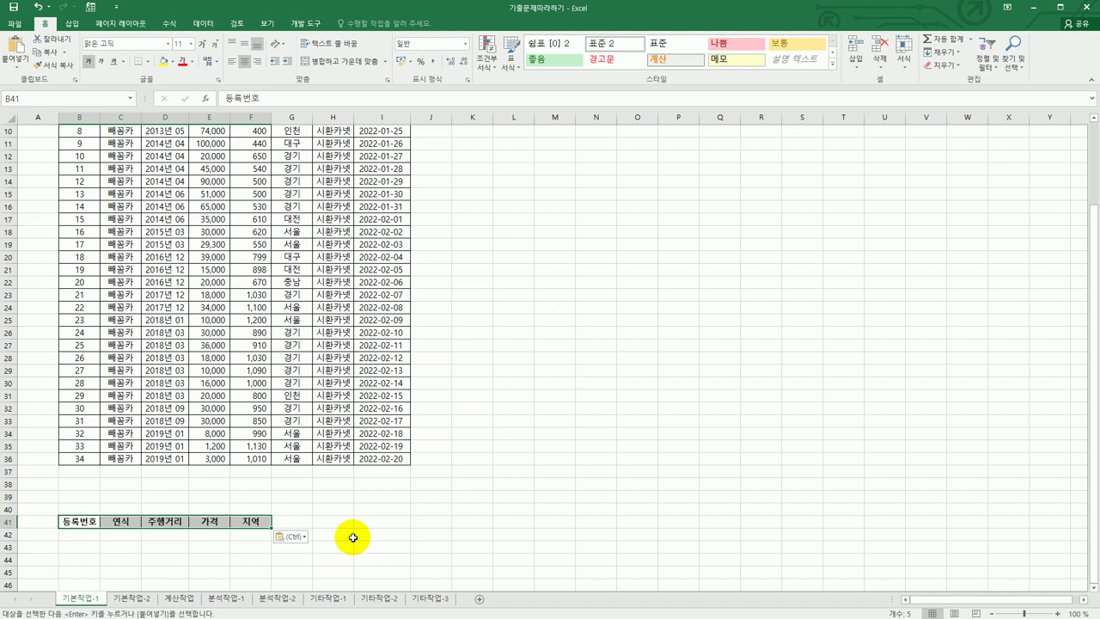
Enter the criteria heading 조건 in cell B38.
click(85, 486)
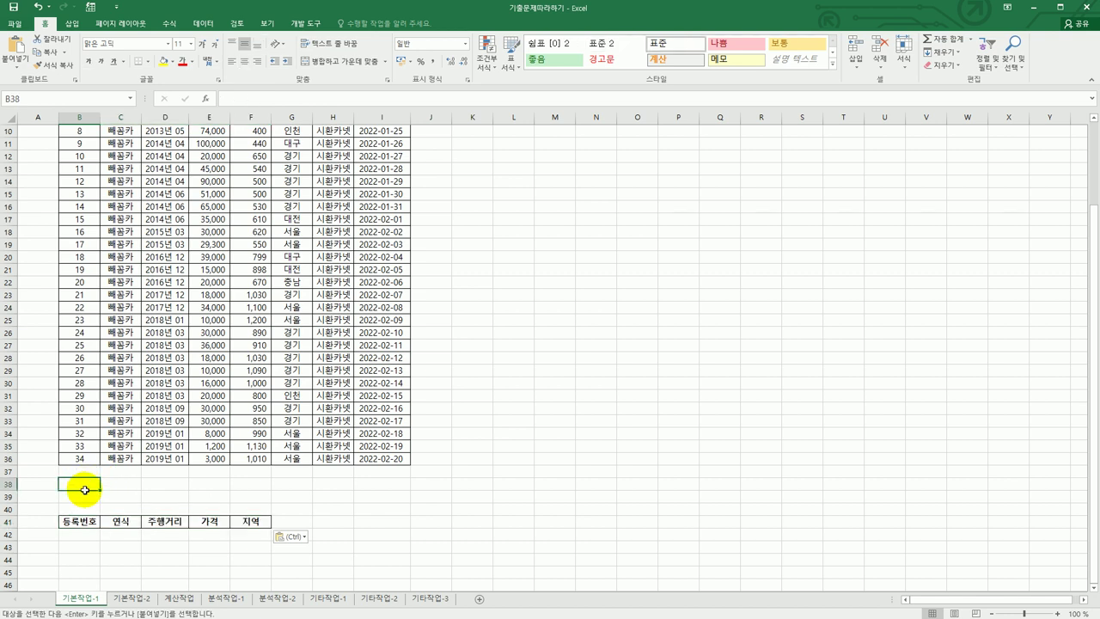
drag(85, 488, 81, 491)
click(86, 484)
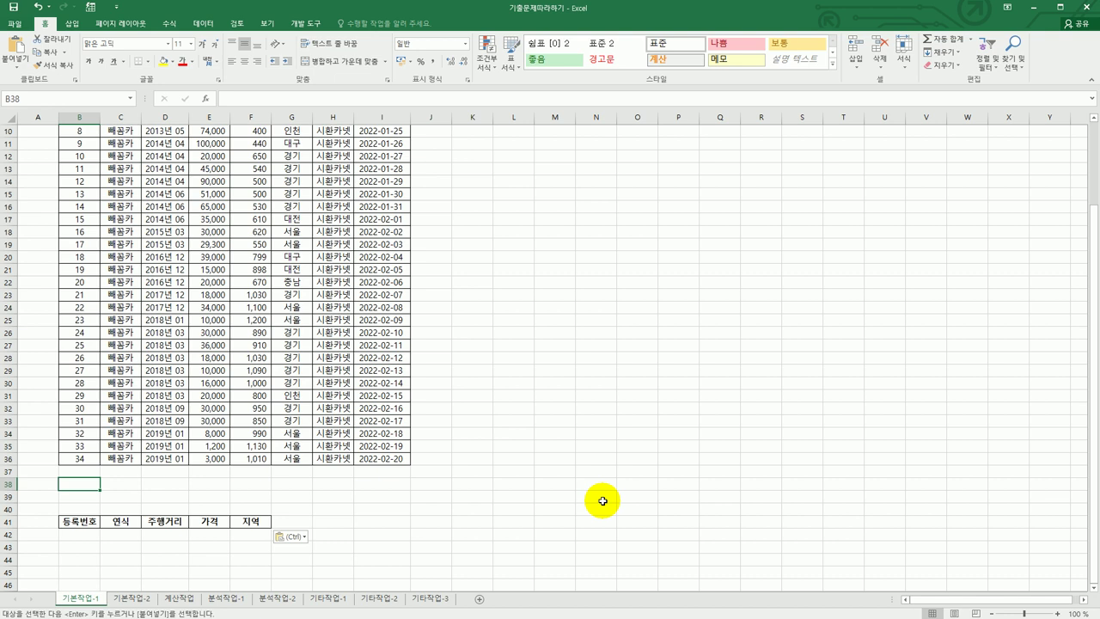
text(w)
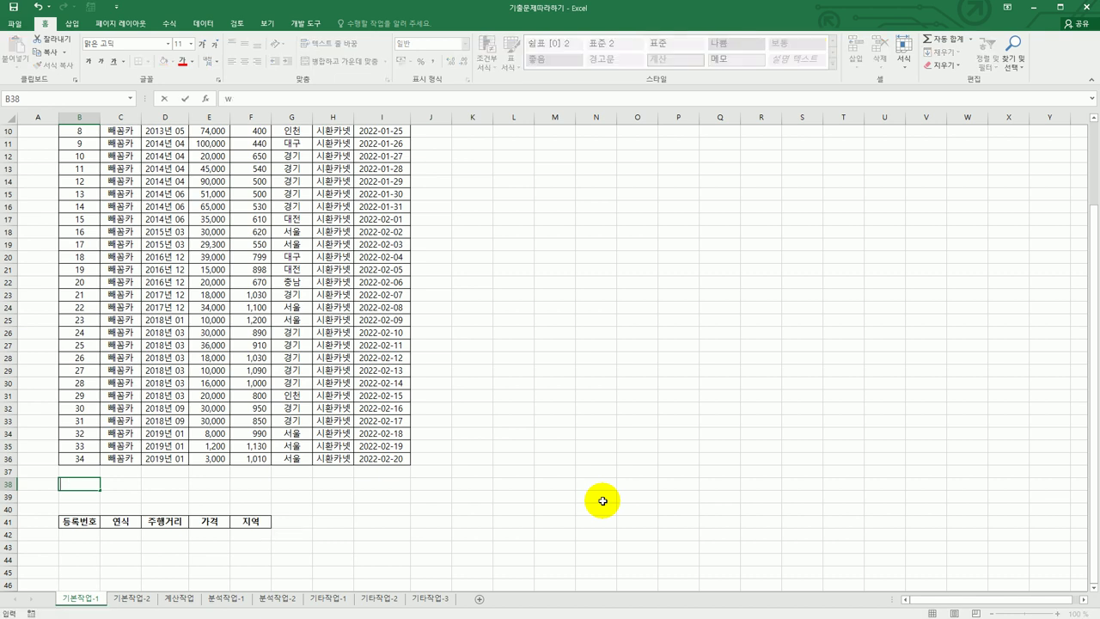
text(hrjs)
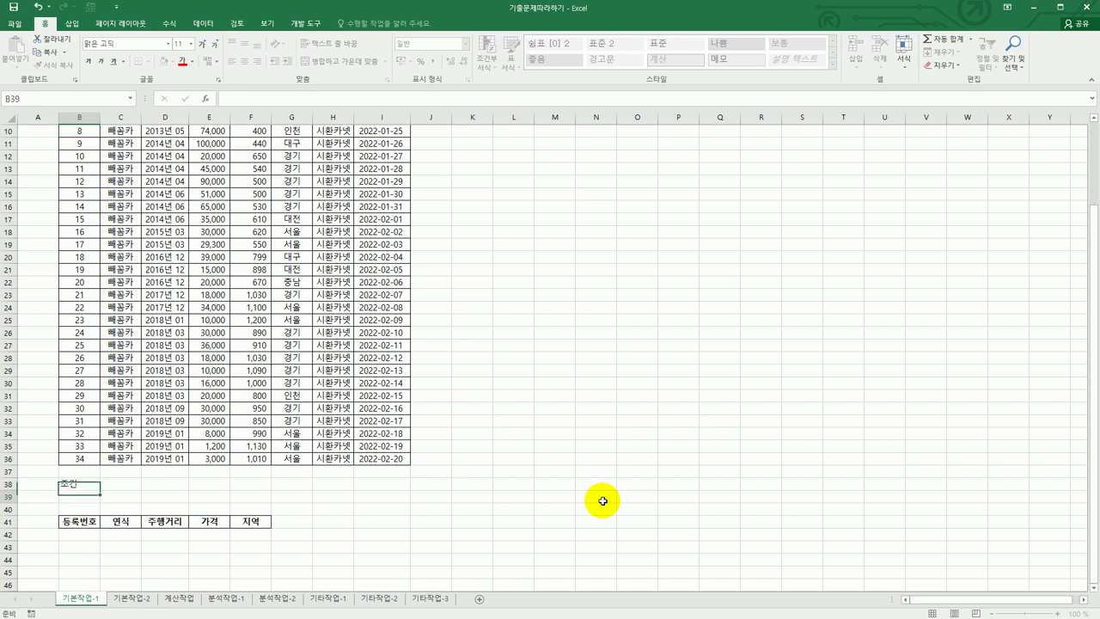
key(Return)
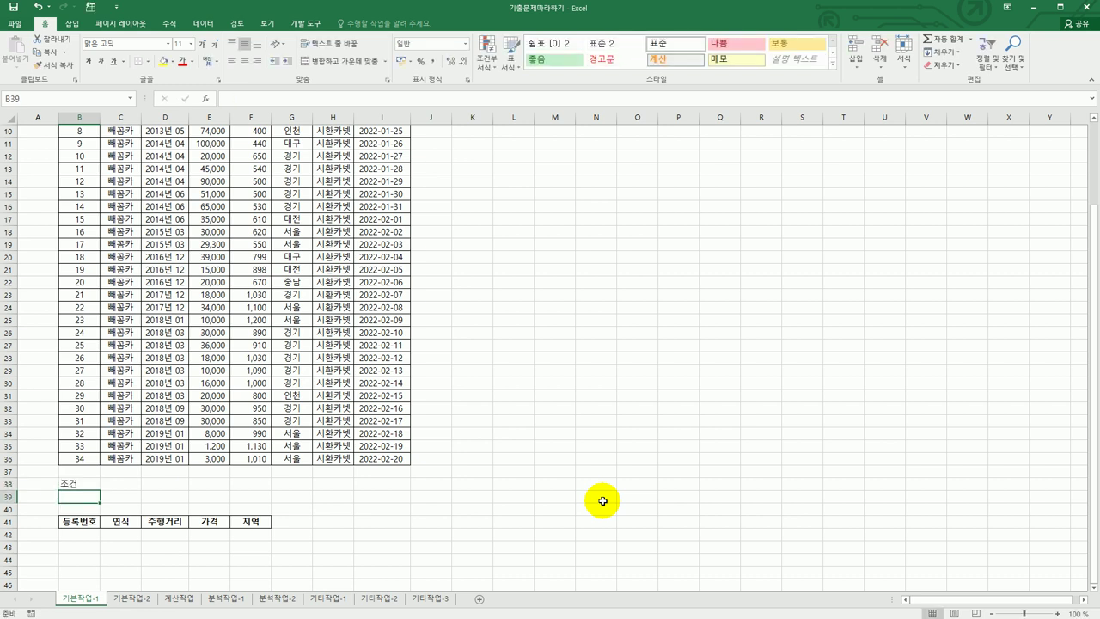
Start an AND formula in B39 whose first condition is G3<>"서울".
text(=)
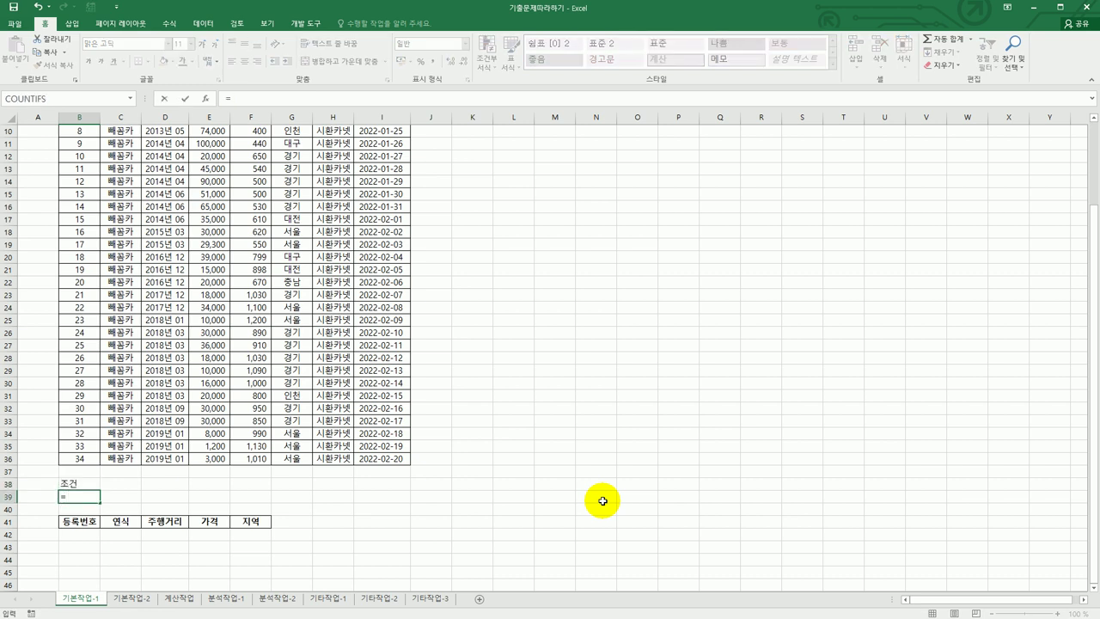
scroll(602, 500, up, 3)
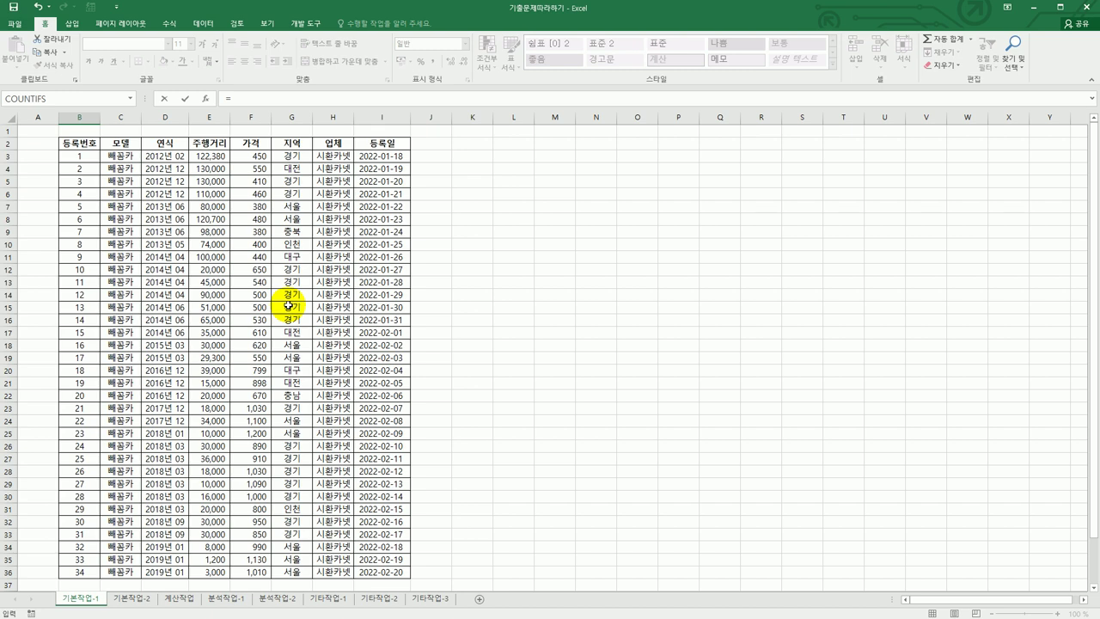
scroll(288, 305, down, 2)
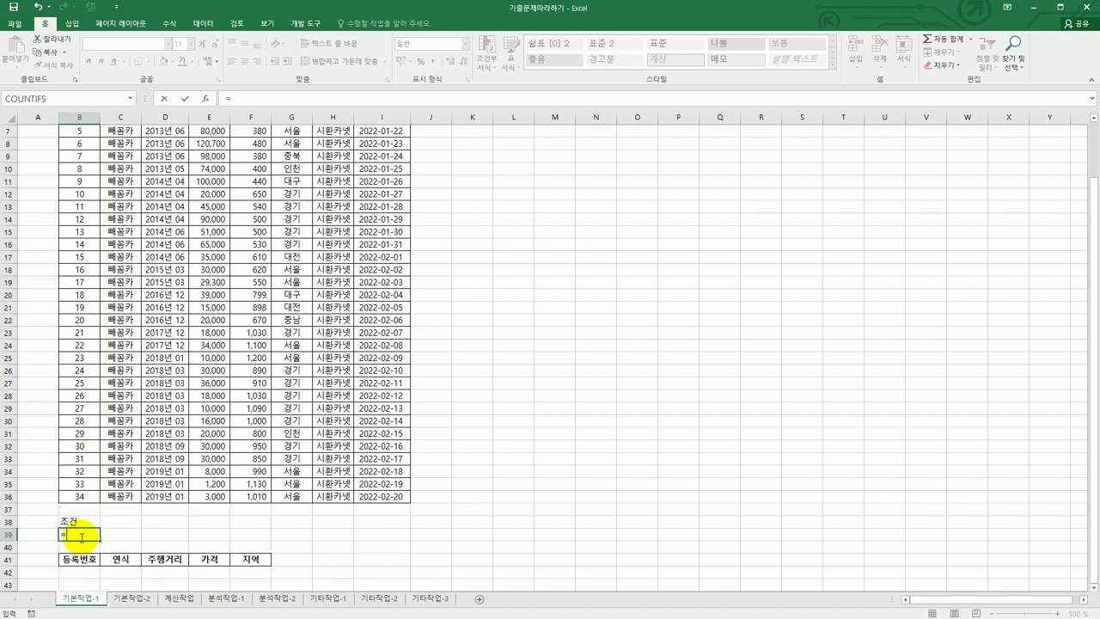
text(and()
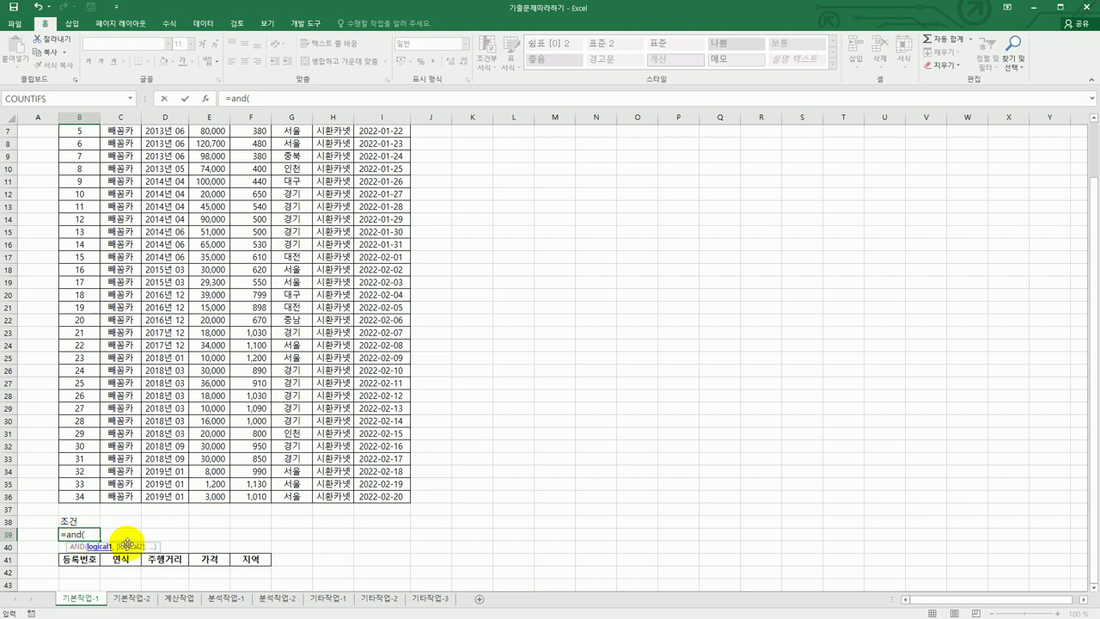
scroll(446, 472, up, 2)
click(290, 160)
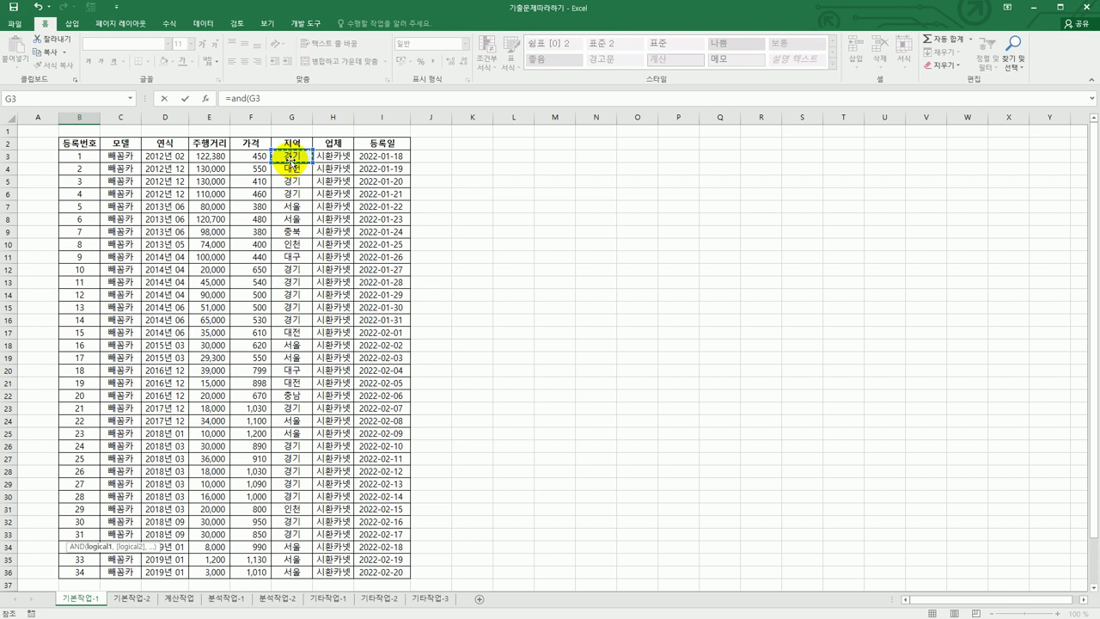
text(<>"서울",)
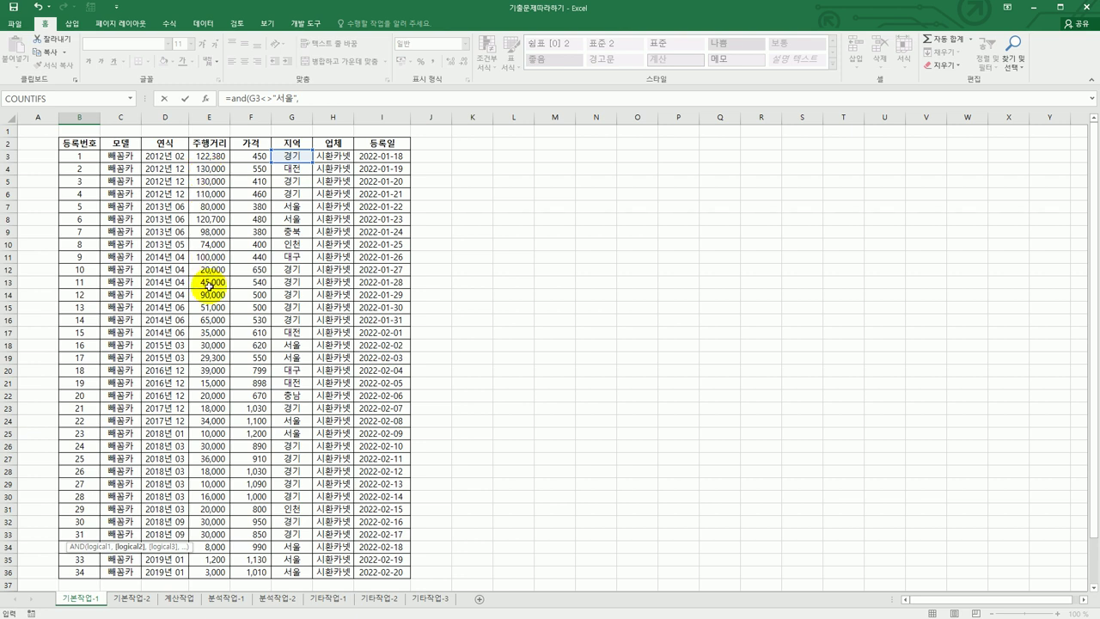
Add the condition E3>AVERAGE($E$3:$E$36) to the AND formula, with the mileage range as an absolute reference.
click(312, 99)
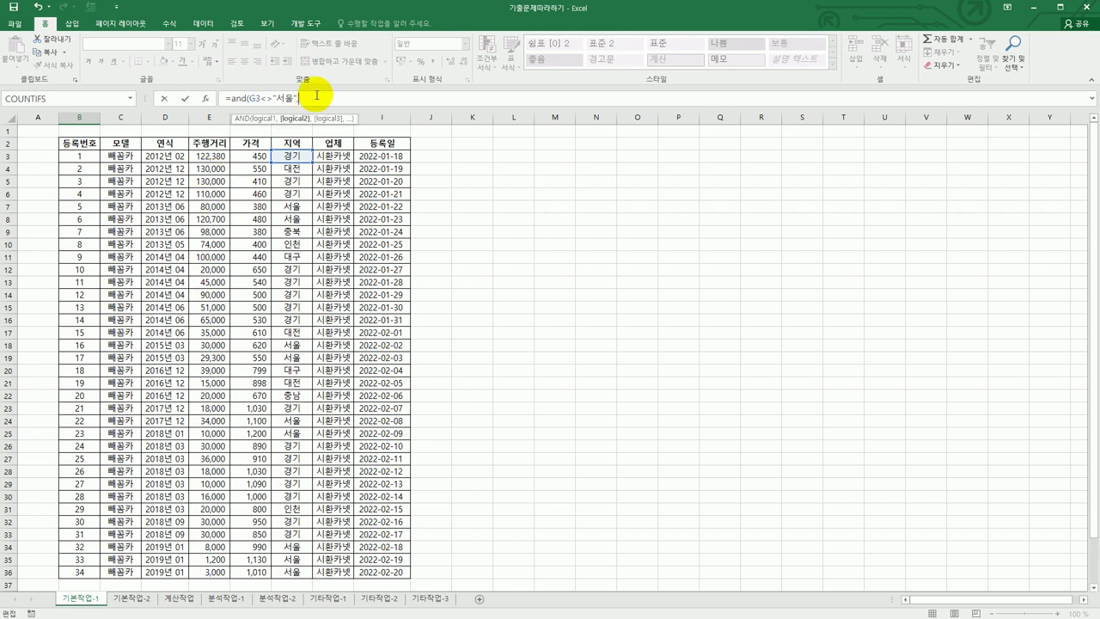
click(211, 156)
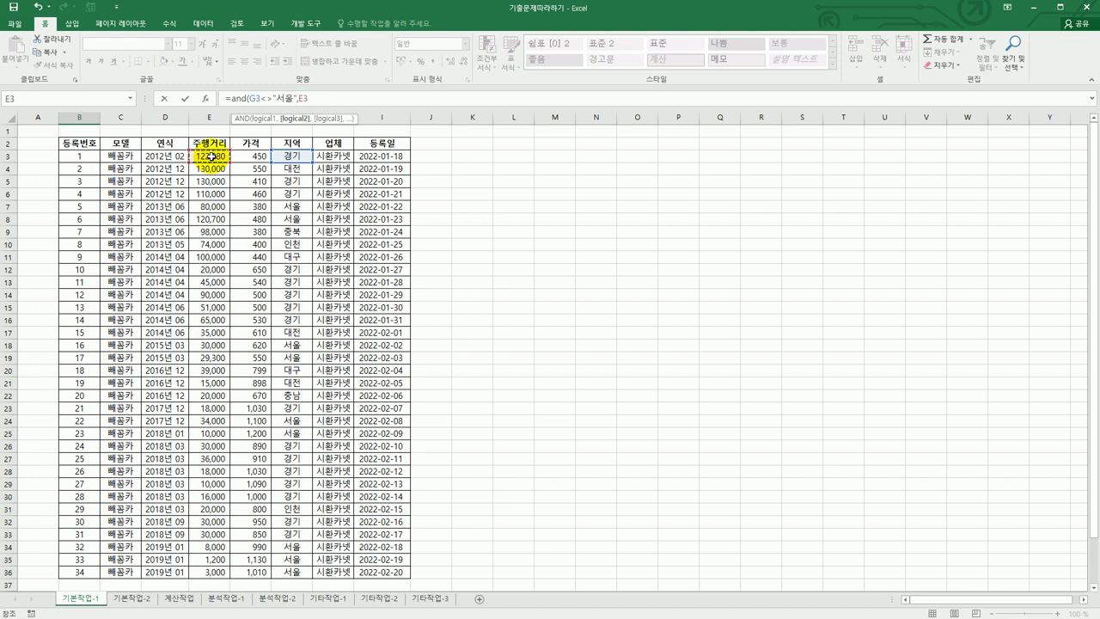
text(>av)
key(Down)
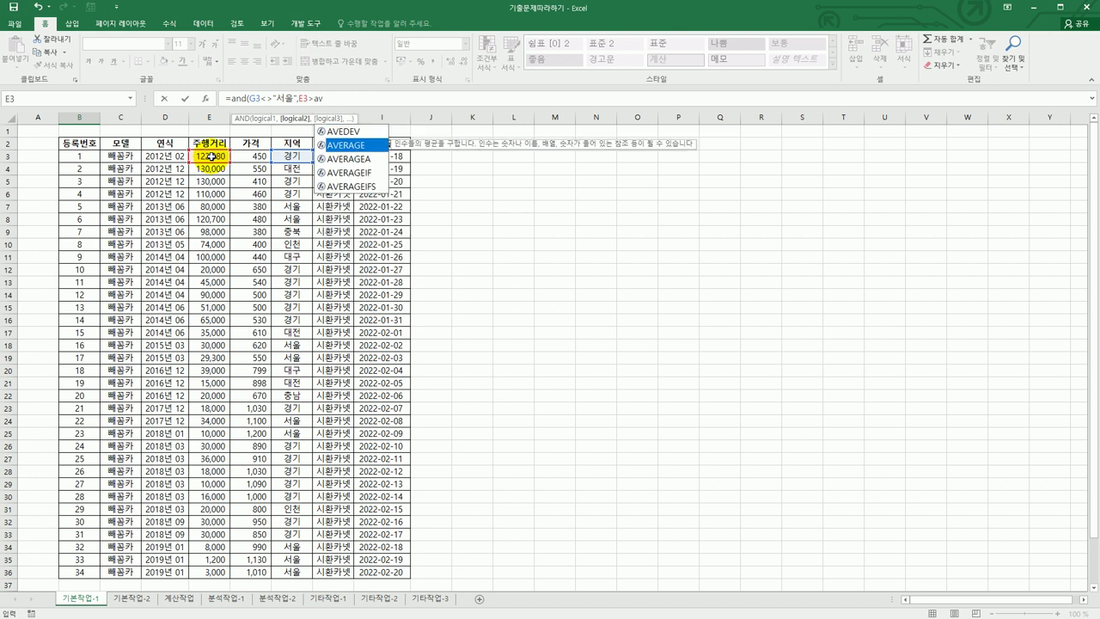
key(Tab)
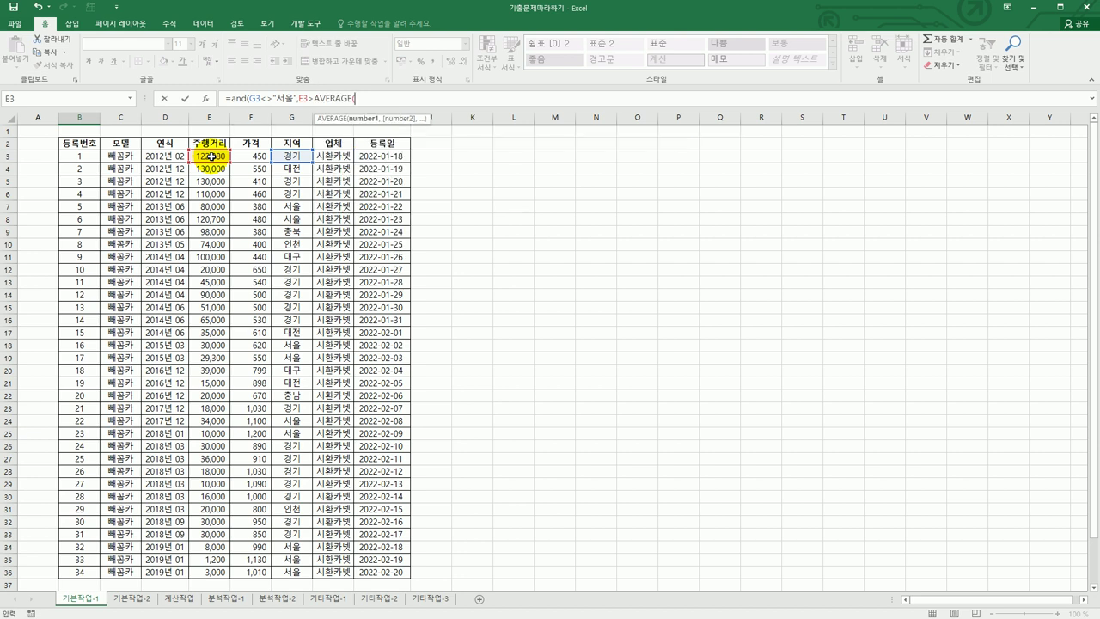
drag(211, 157, 220, 569)
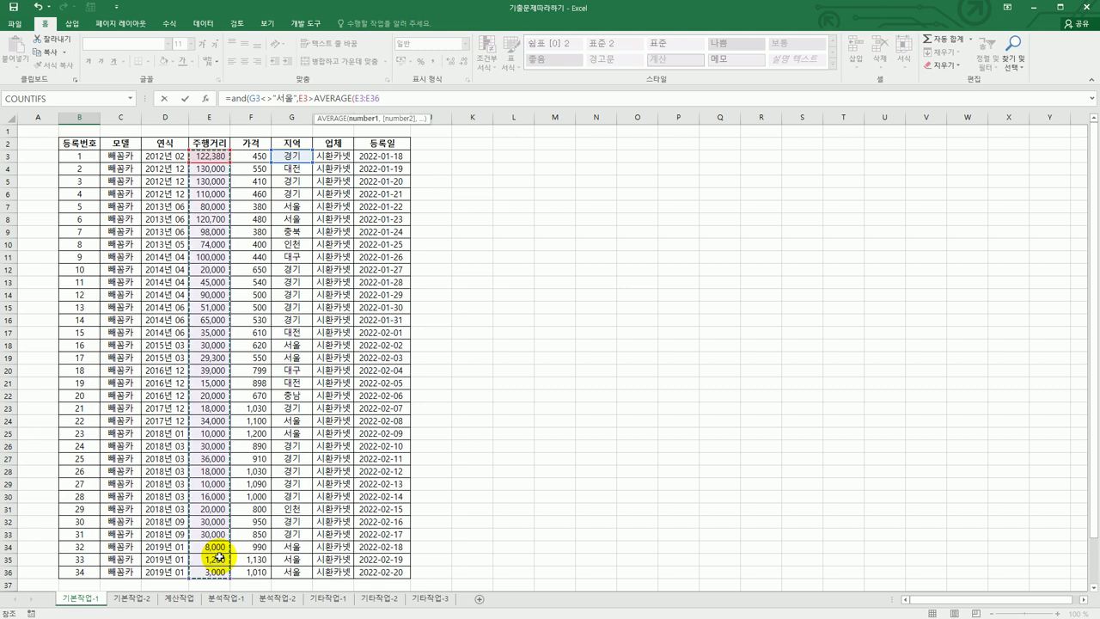
key(F4)
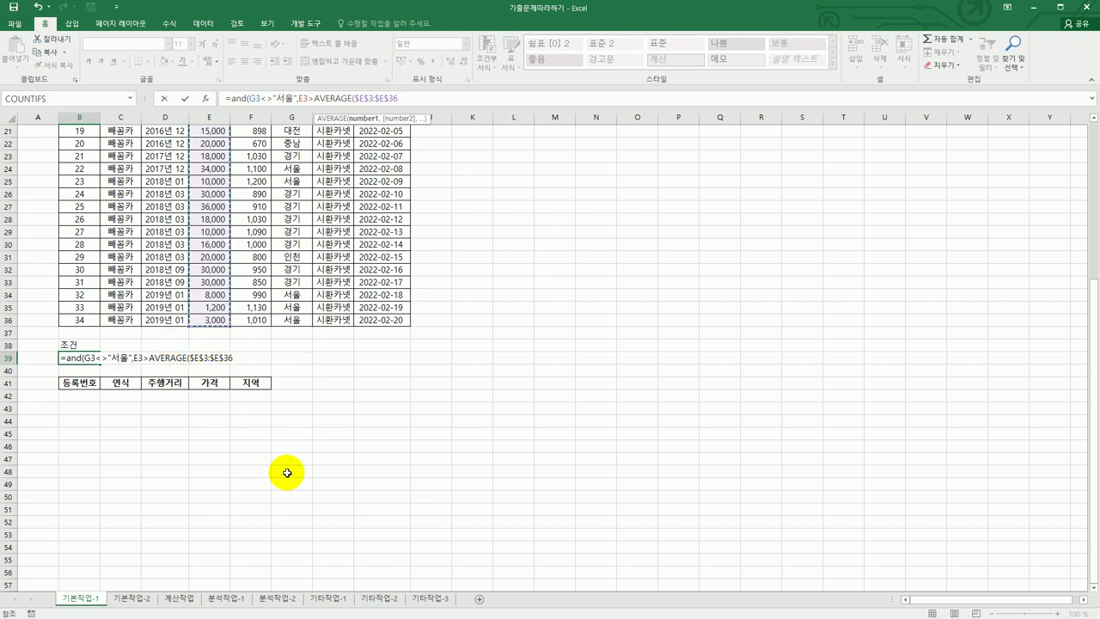
text()))
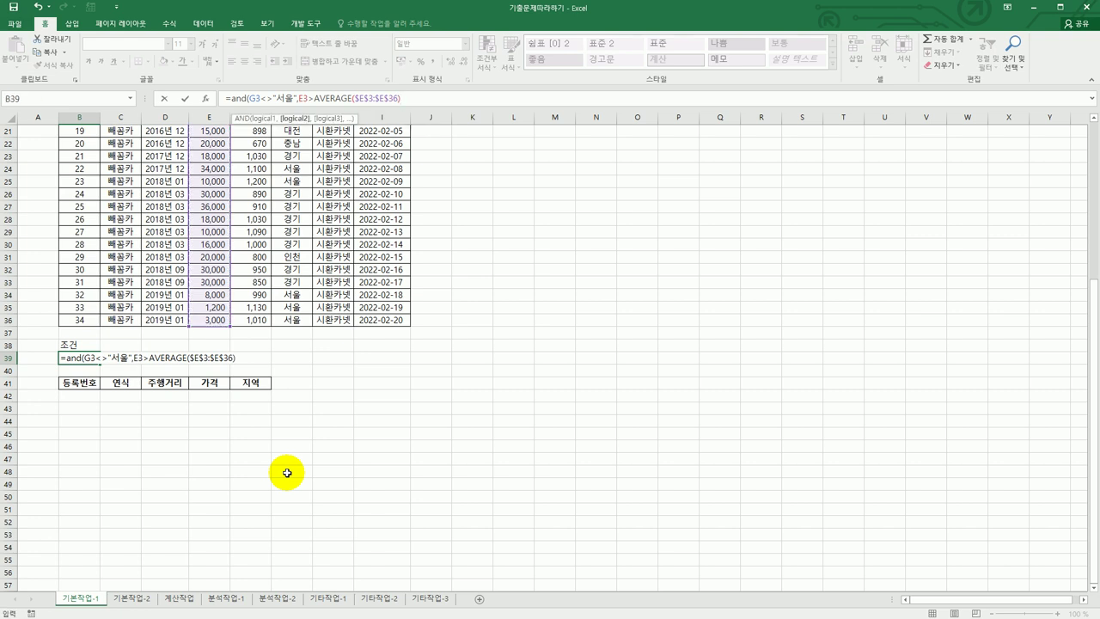
Add F3<500 as the third condition of the AND formula in B39 and complete the formula.
text(,)
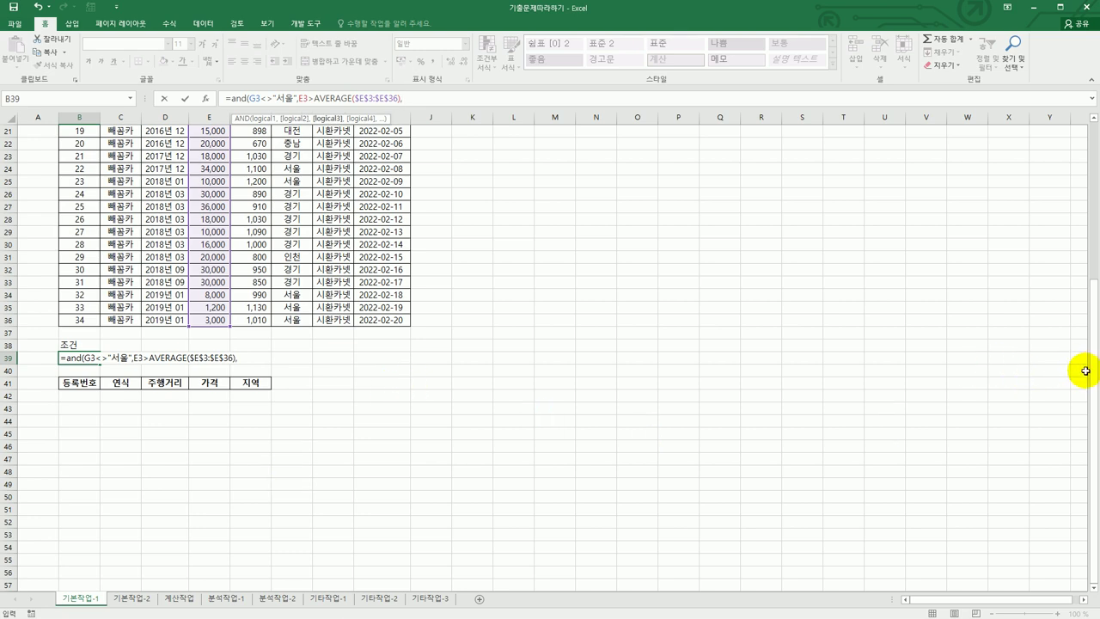
drag(1092, 378, 1093, 137)
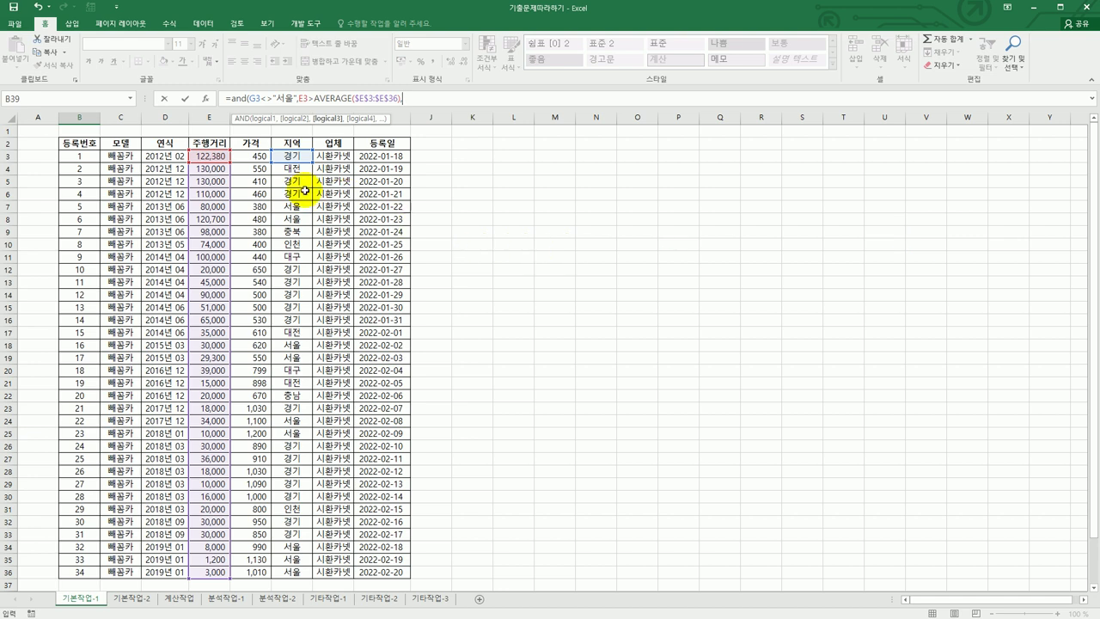
click(258, 156)
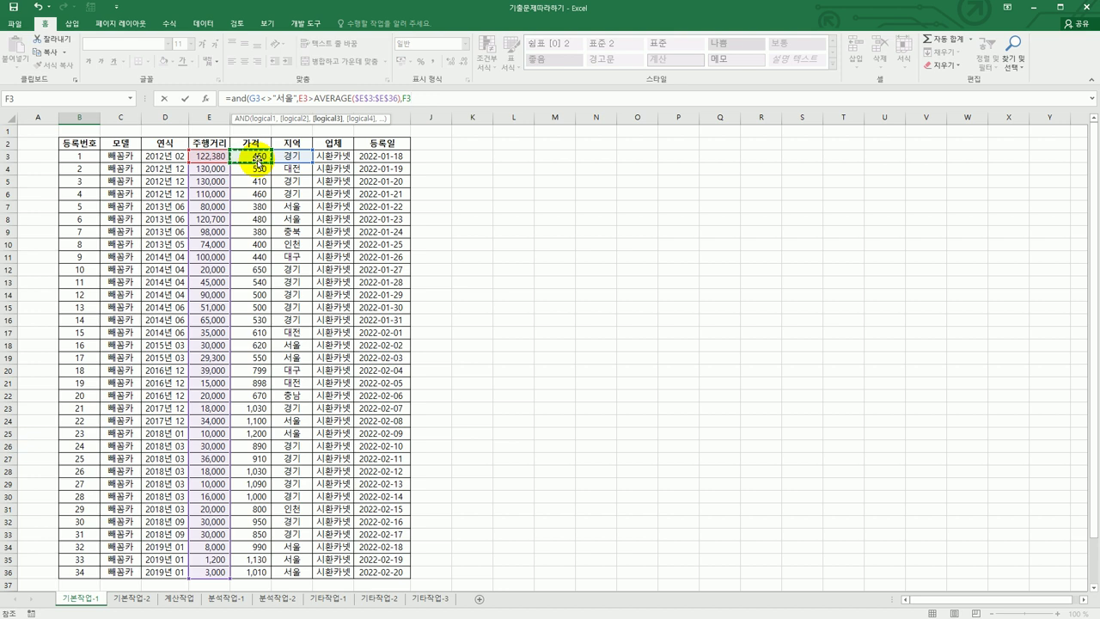
text(<500)
key(Return)
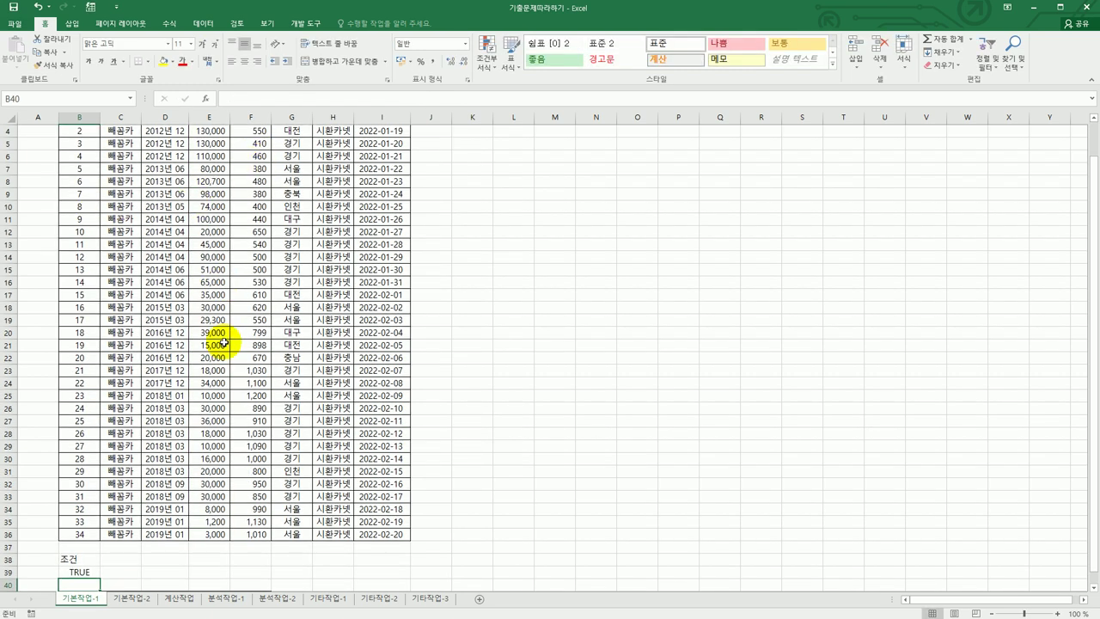
scroll(224, 341, down, 2)
click(89, 498)
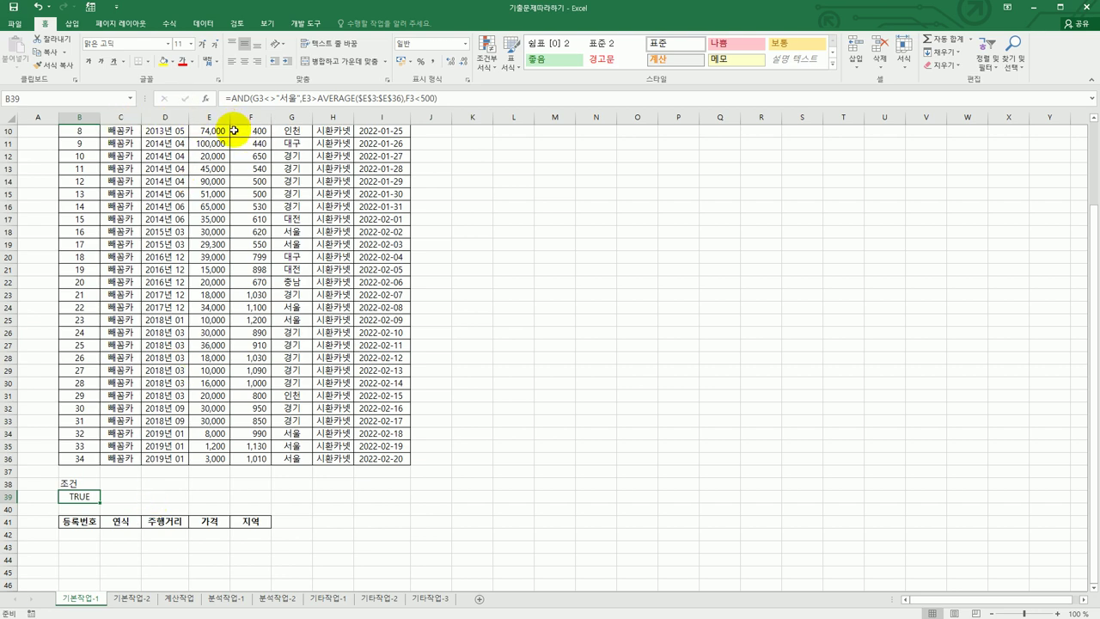
Start an Advanced Filter on the car table B2:I36 and set B38:B39 as the criteria range.
scroll(234, 130, up, 3)
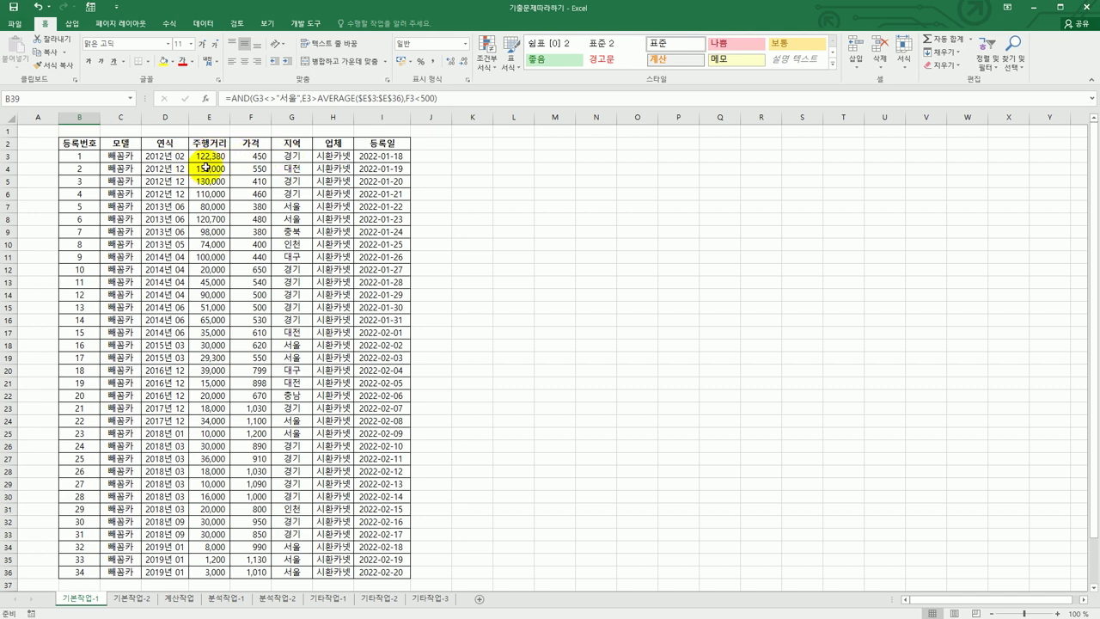
scroll(240, 267, down, 4)
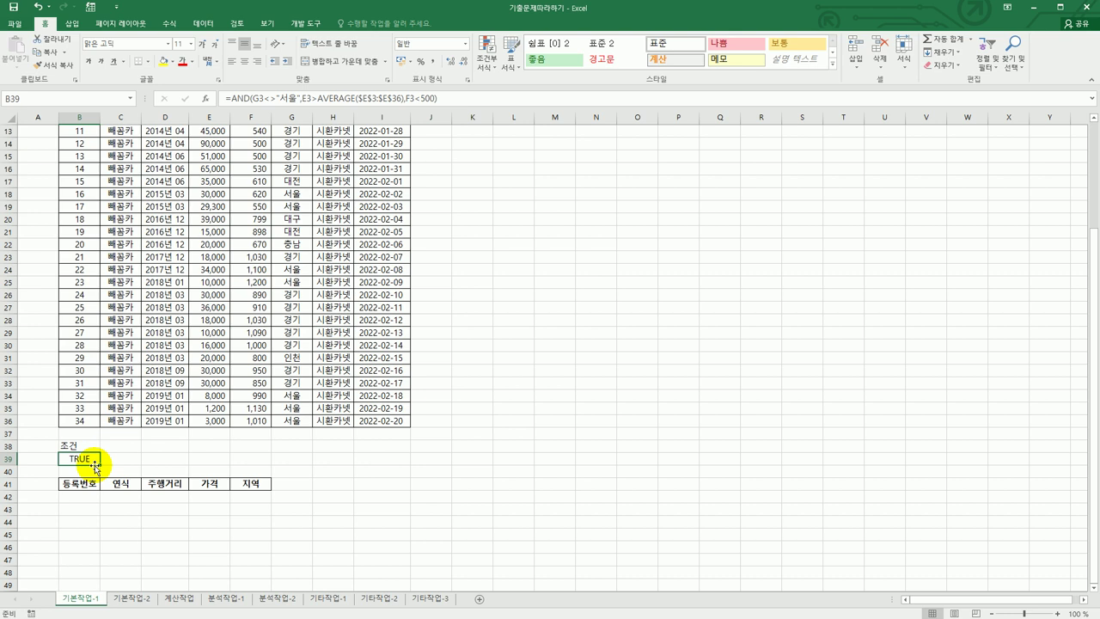
scroll(147, 436, up, 2)
click(233, 370)
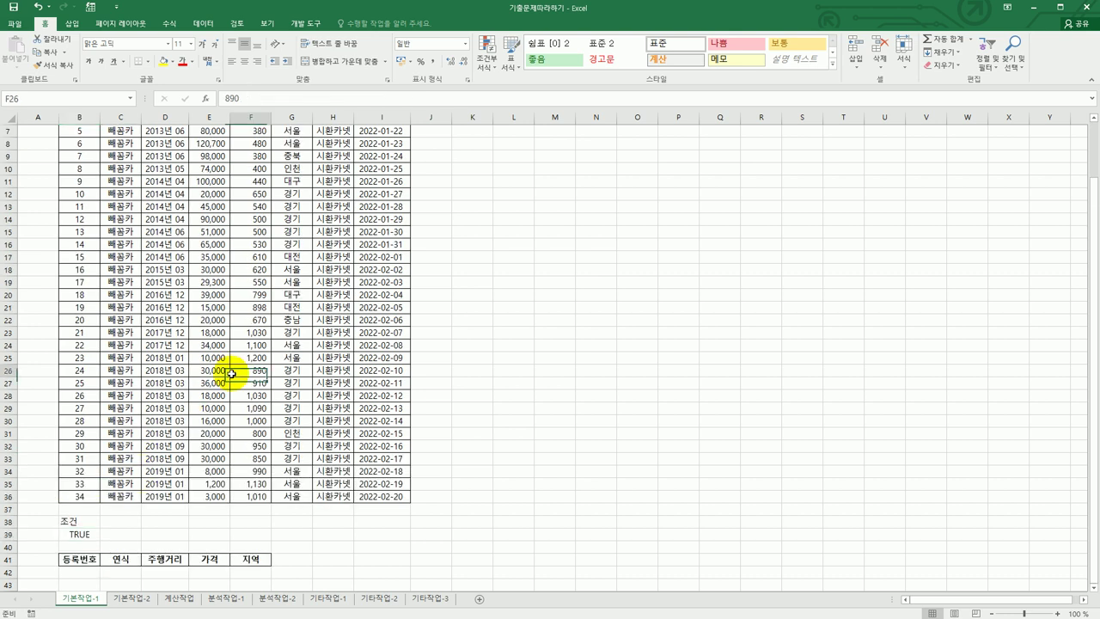
scroll(233, 371, up, 1)
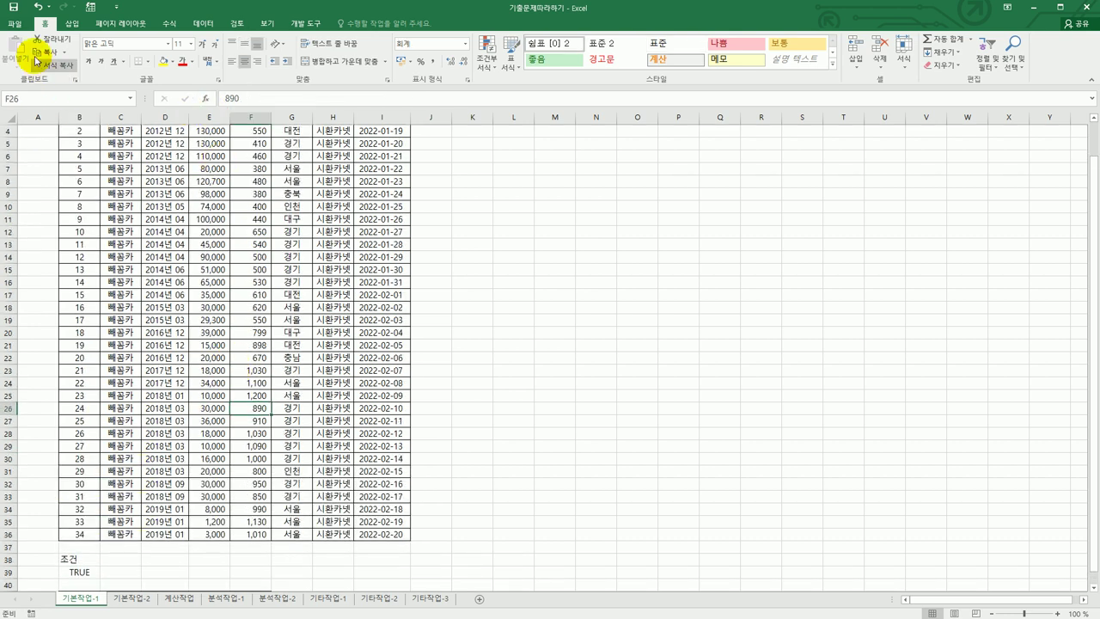
click(202, 24)
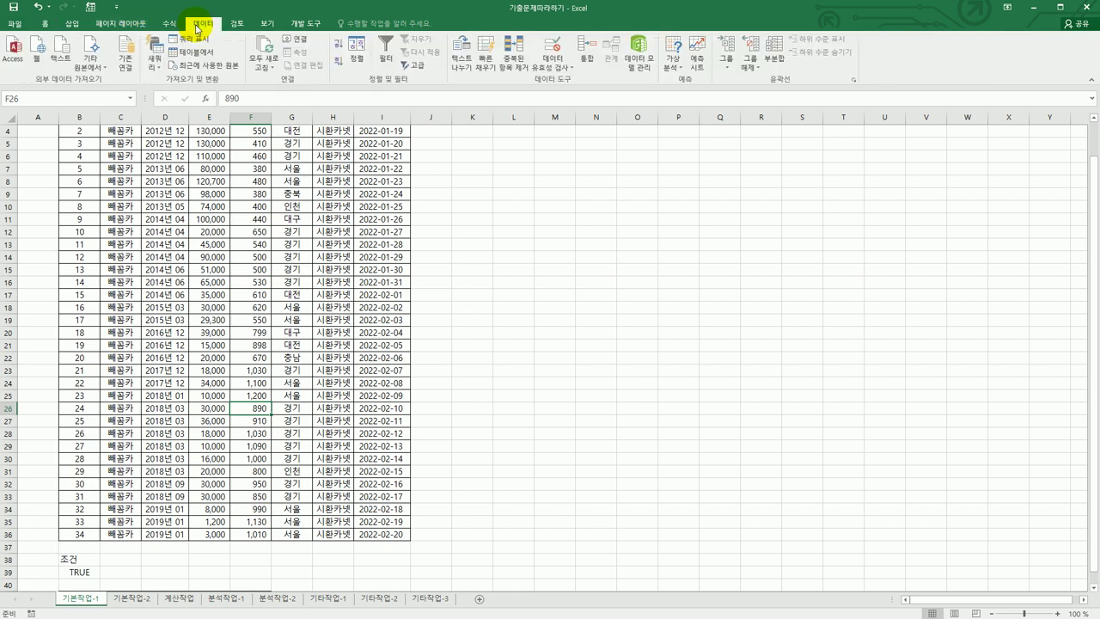
click(412, 65)
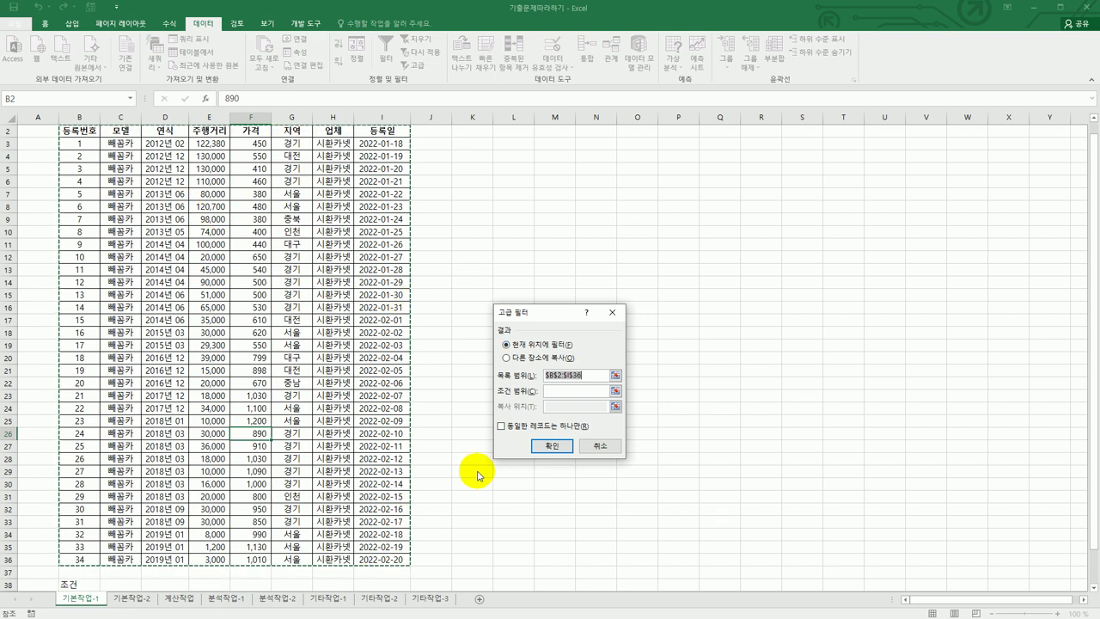
click(557, 392)
scroll(257, 451, down, 2)
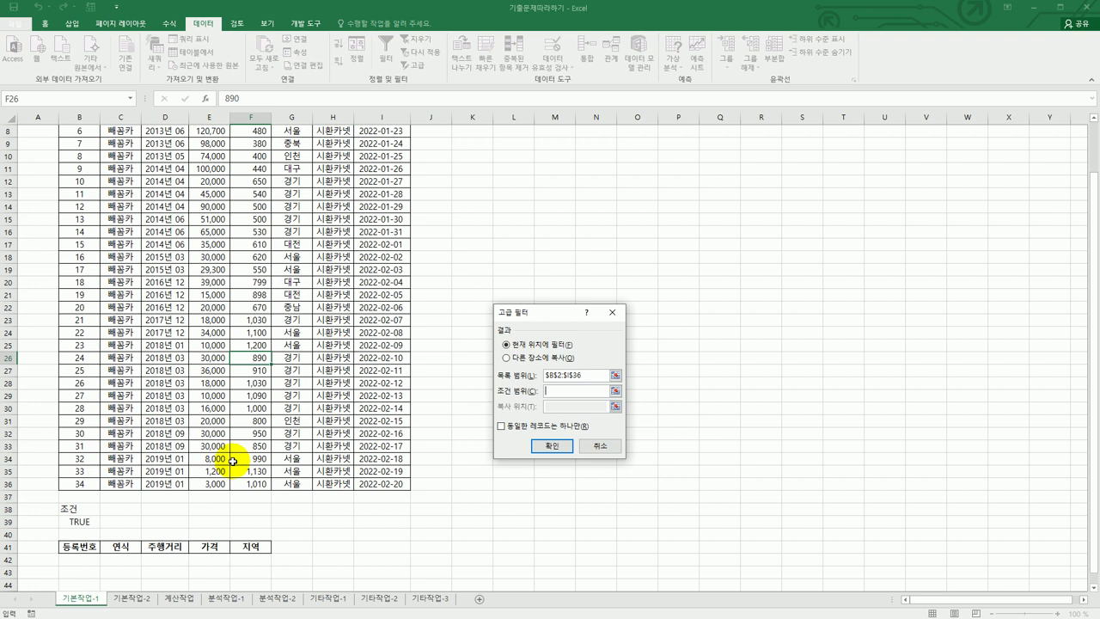
click(77, 507)
drag(77, 508, 85, 518)
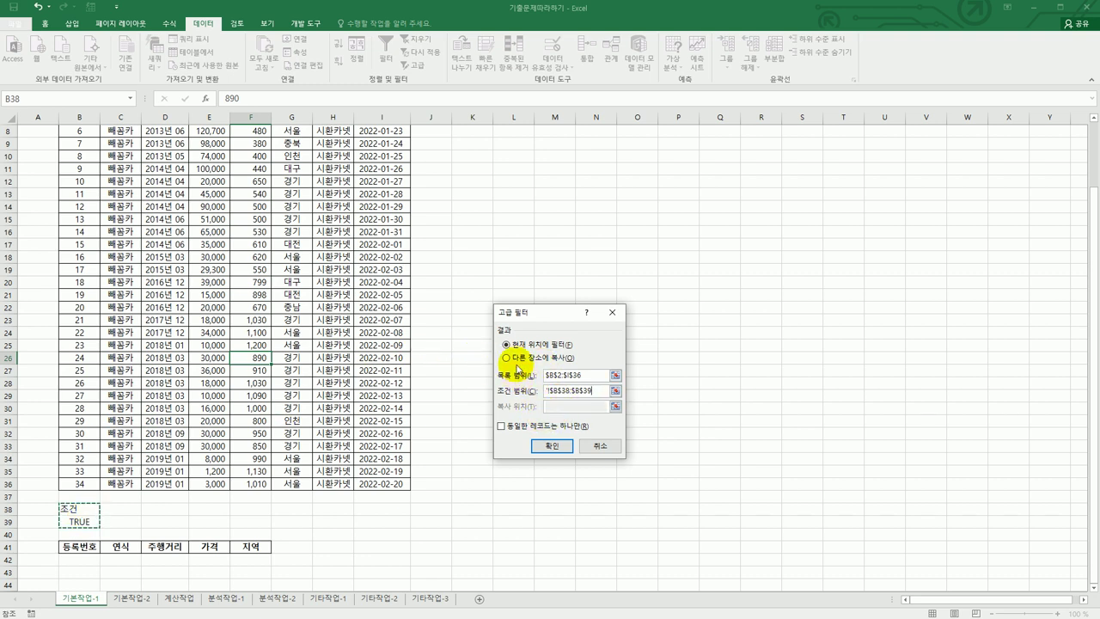
Set the Advanced Filter to copy its results to the headers in B41:F41 and run it.
click(507, 360)
click(555, 409)
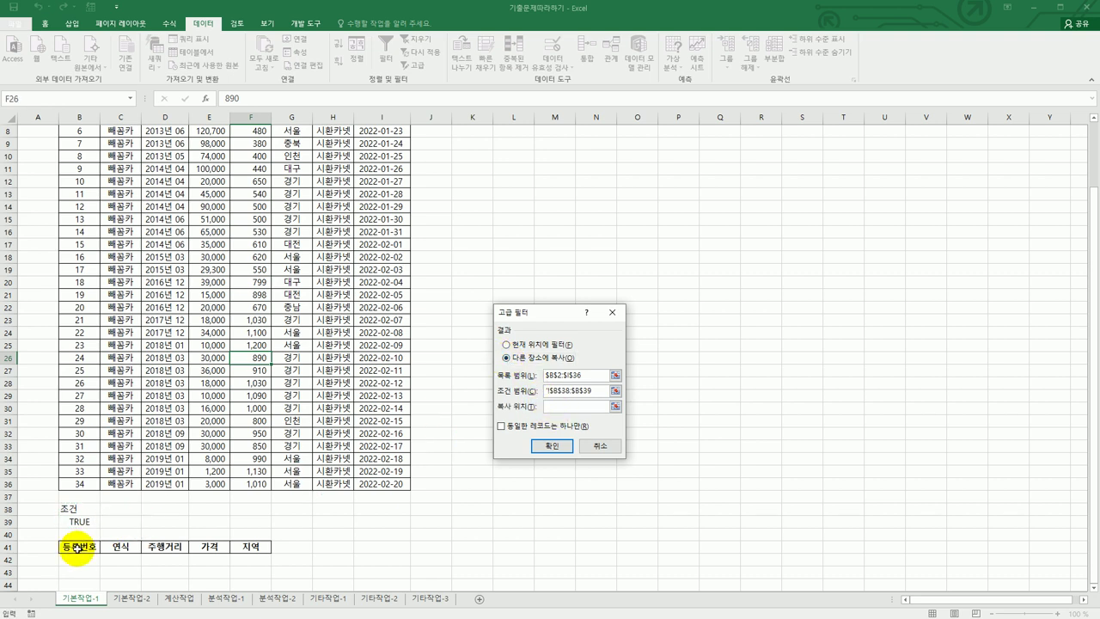
drag(76, 547, 241, 547)
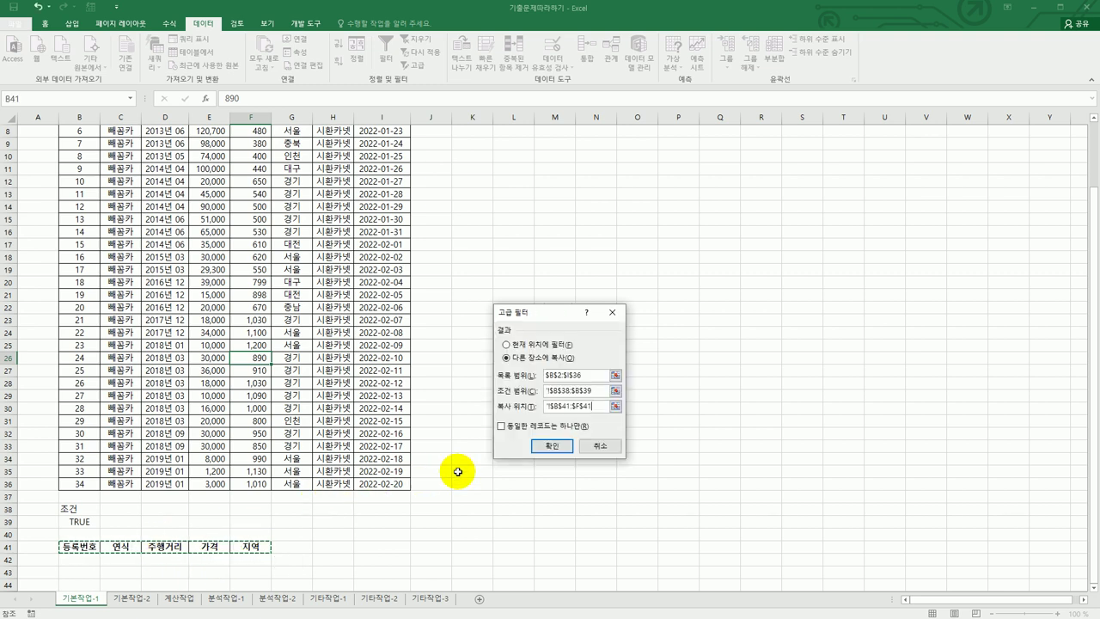
click(555, 448)
scroll(525, 454, down, 3)
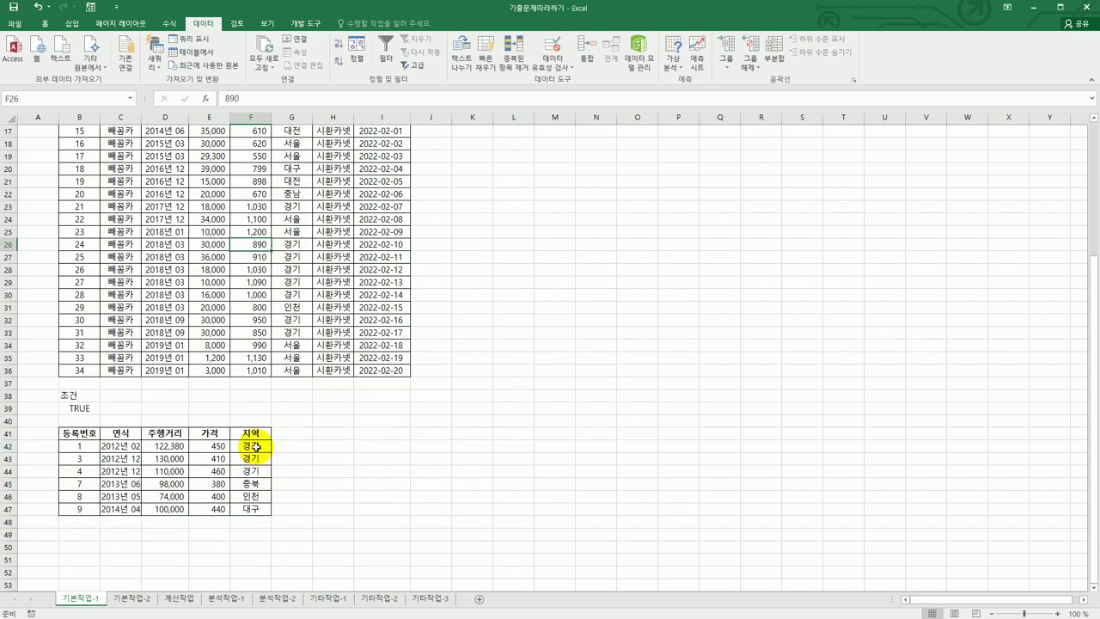
Check the 지역, 가격 and 주행거리 values of the extracted rows against the three conditions.
drag(253, 445, 260, 507)
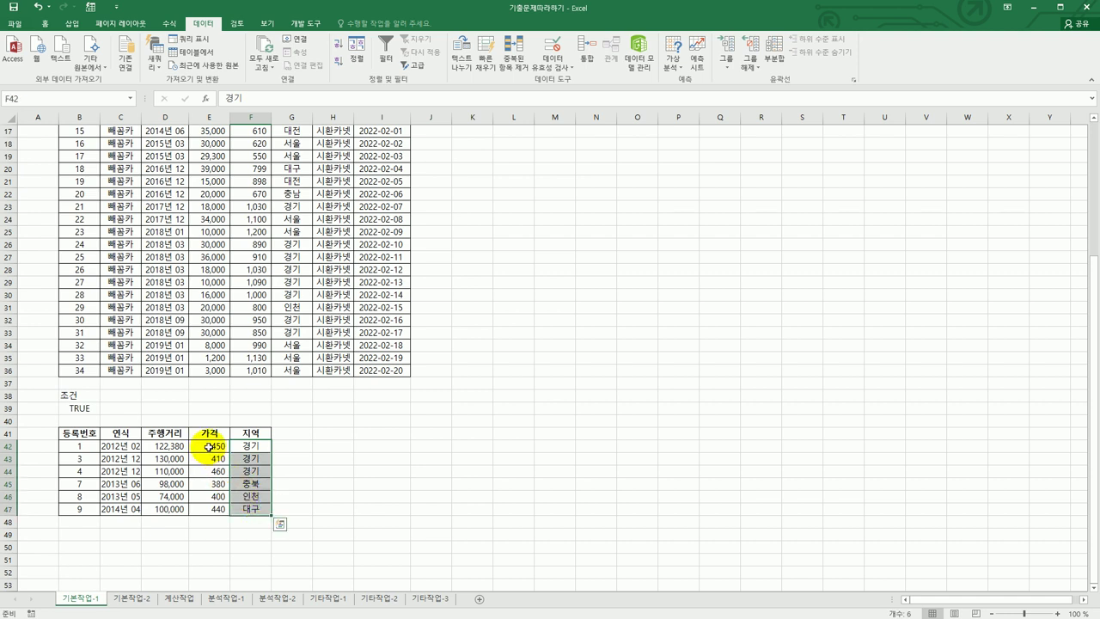
drag(206, 447, 218, 510)
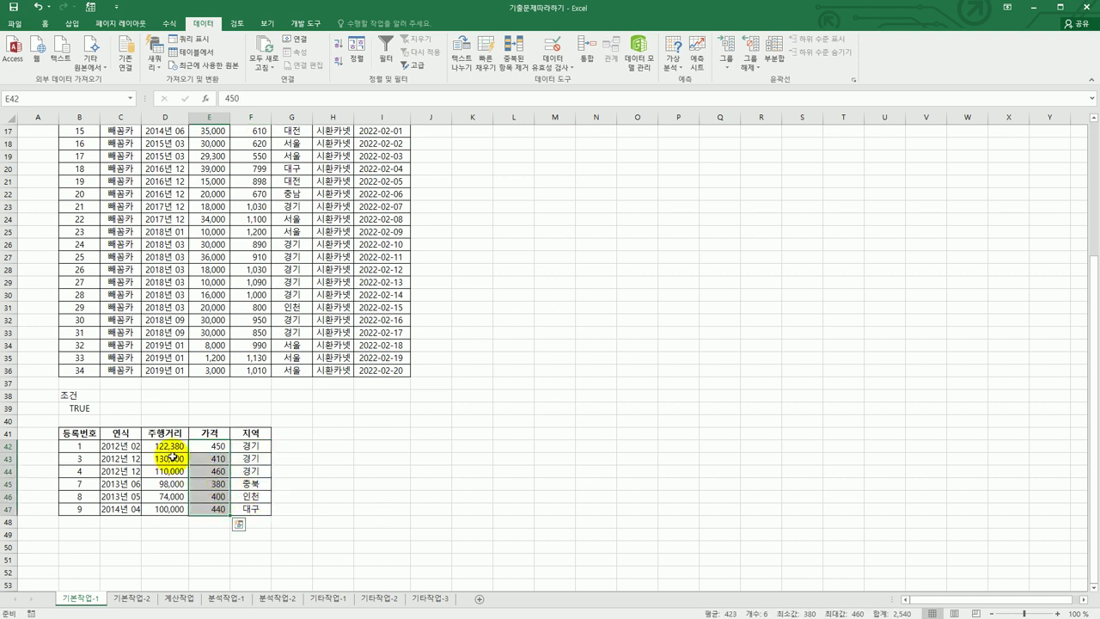
drag(172, 446, 174, 509)
Calculate the average mileage of E3:E36 in H42 as a temporary check and clear the cell.
click(335, 447)
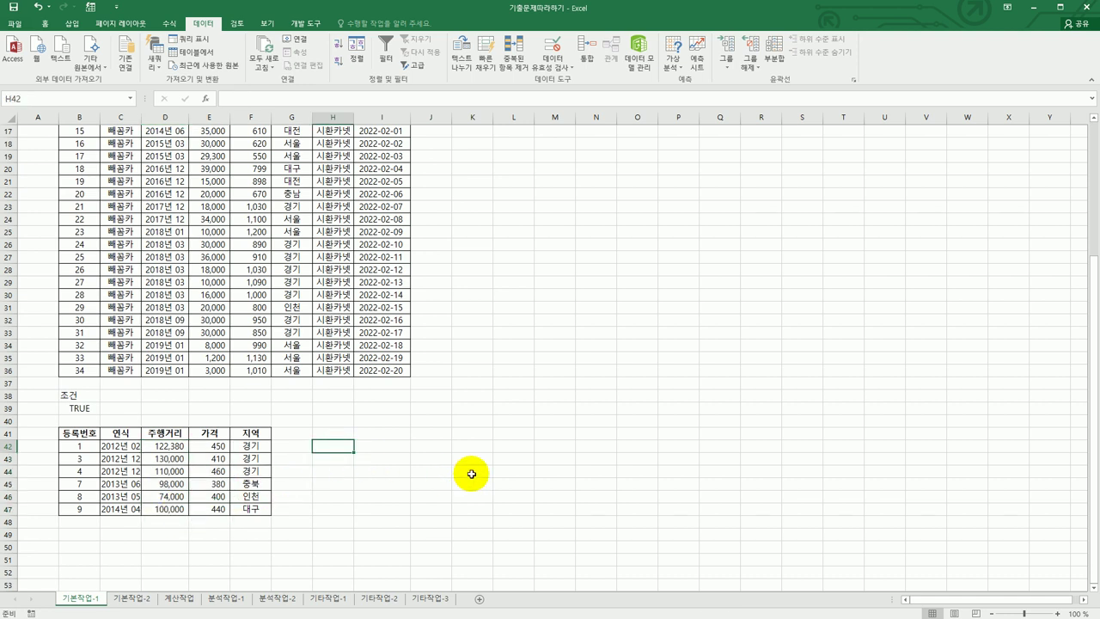
text(=)
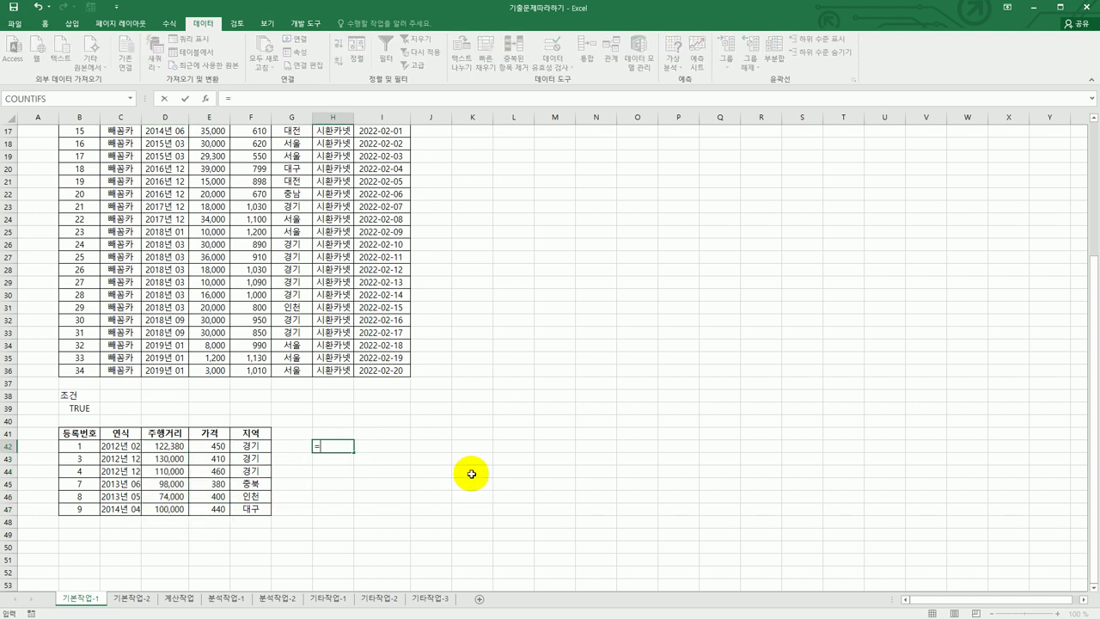
text(av)
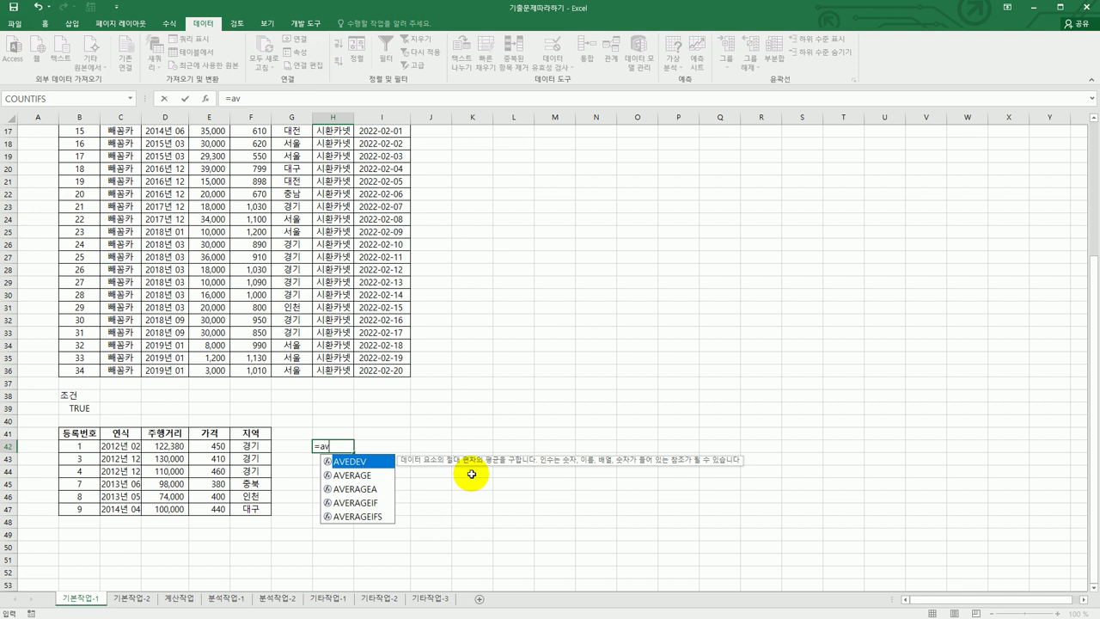
double_click(359, 475)
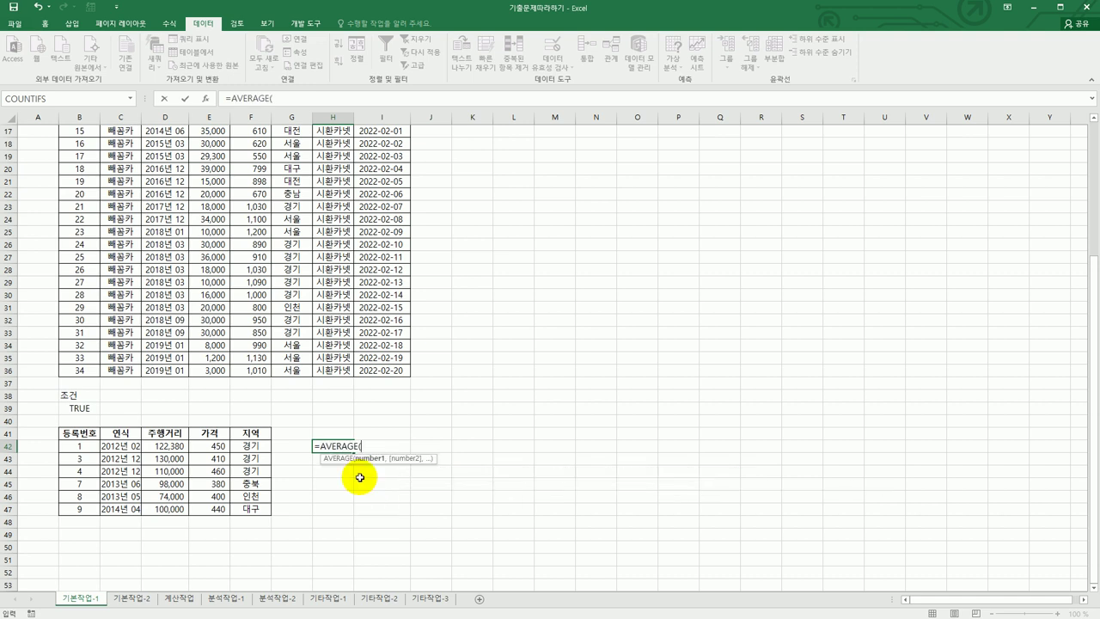
scroll(232, 283, up, 5)
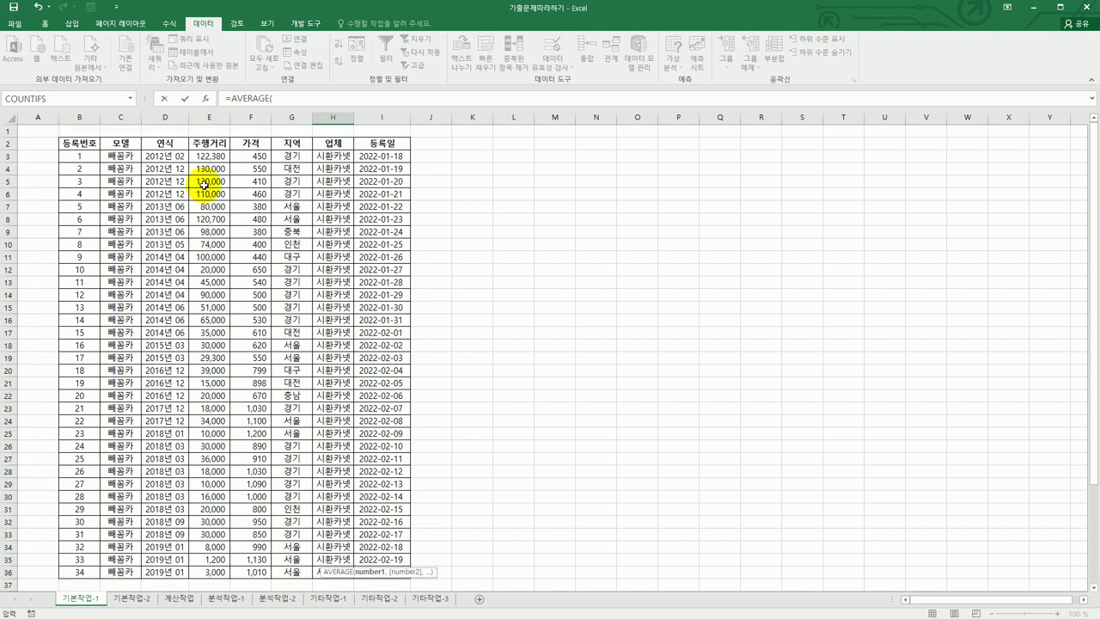
drag(206, 156, 218, 568)
key(Return)
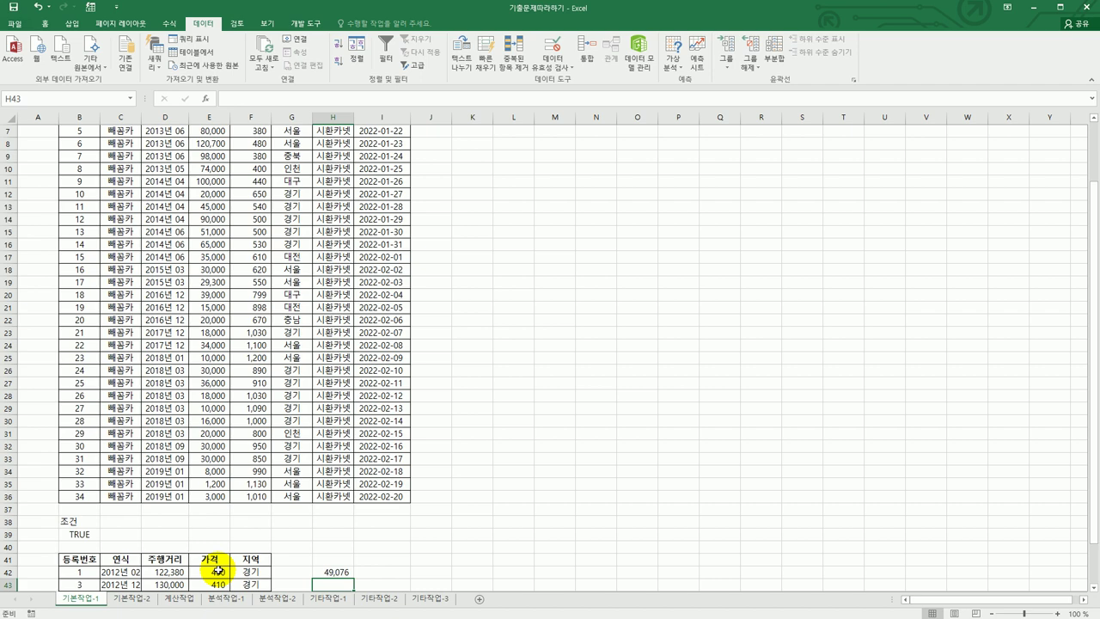
scroll(218, 569, down, 1)
click(341, 534)
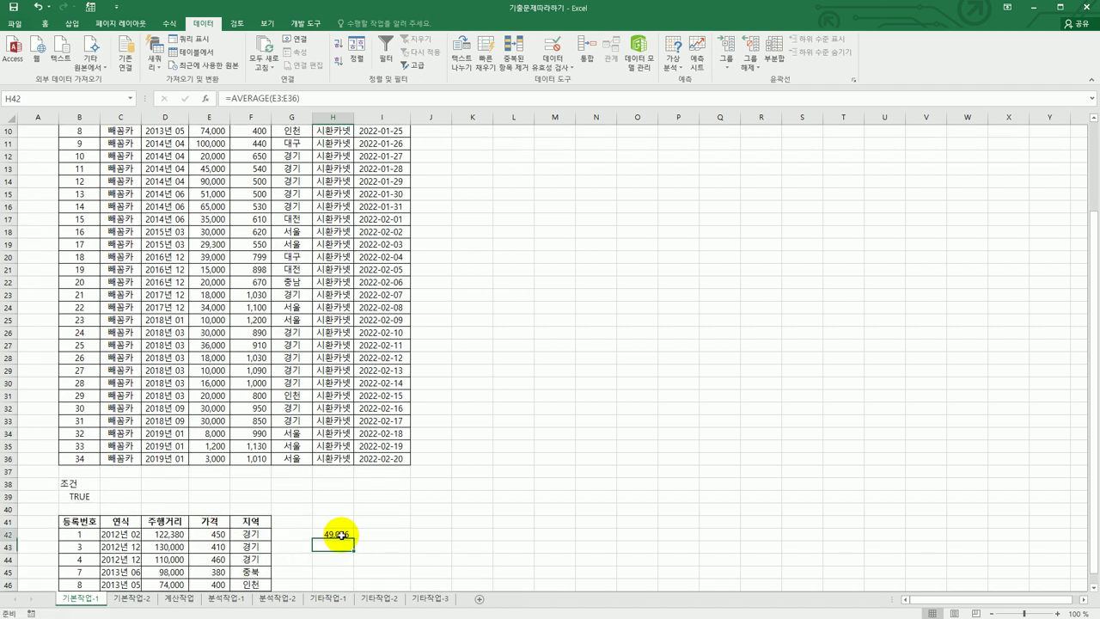
scroll(270, 519, down, 2)
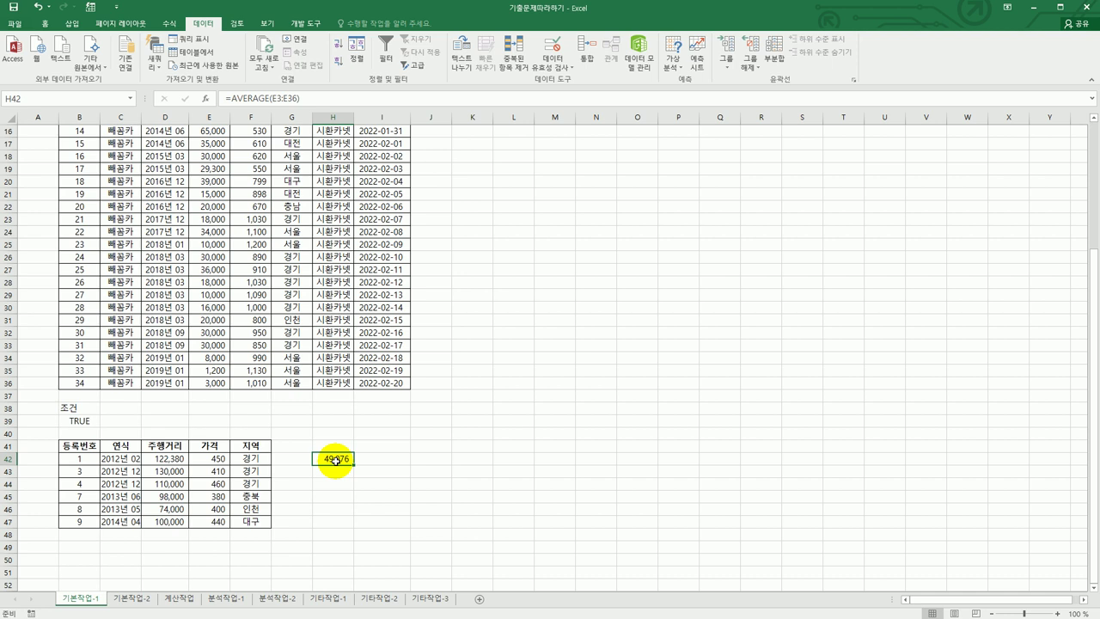
key(Delete)
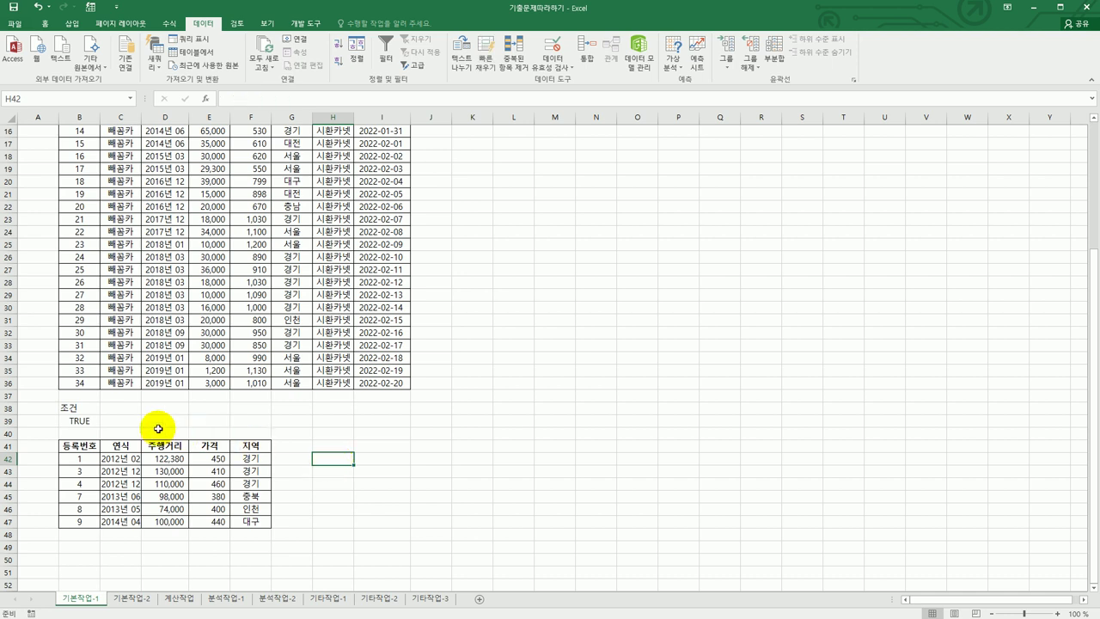
Review the criteria formula in B39 and the header row and data rows of the car table.
click(81, 419)
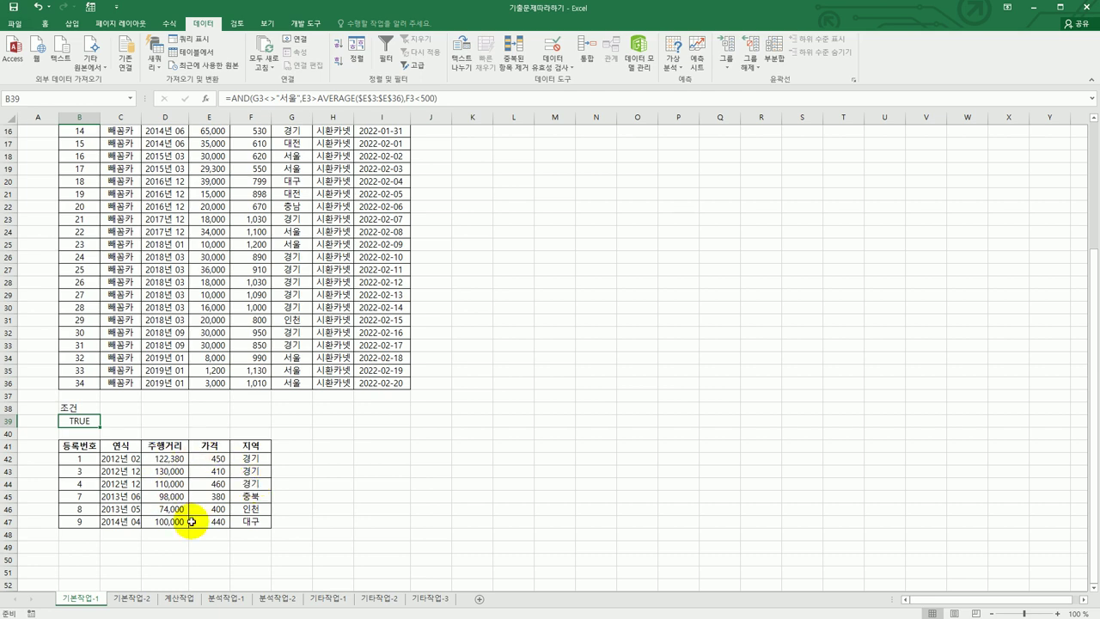
scroll(190, 522, up, 5)
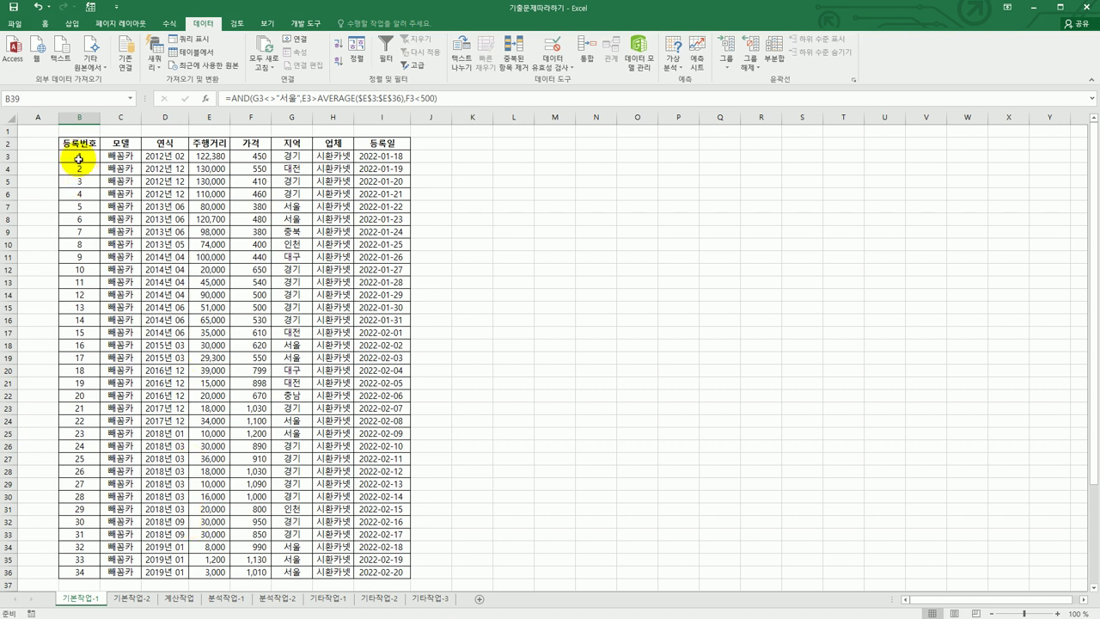
drag(76, 142, 386, 142)
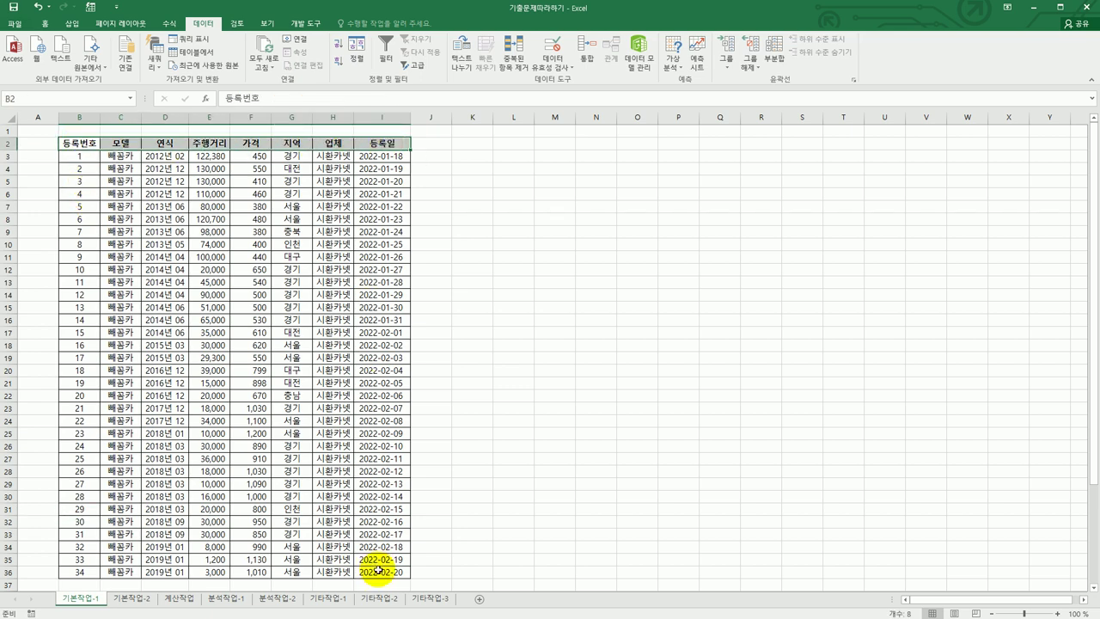
drag(382, 571, 87, 160)
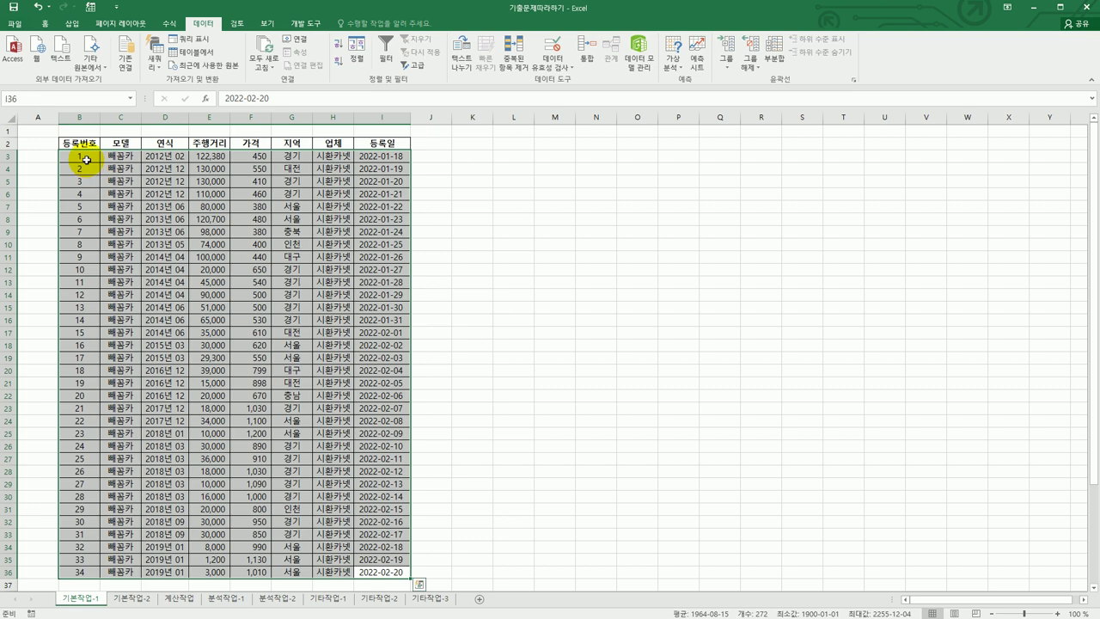
click(539, 281)
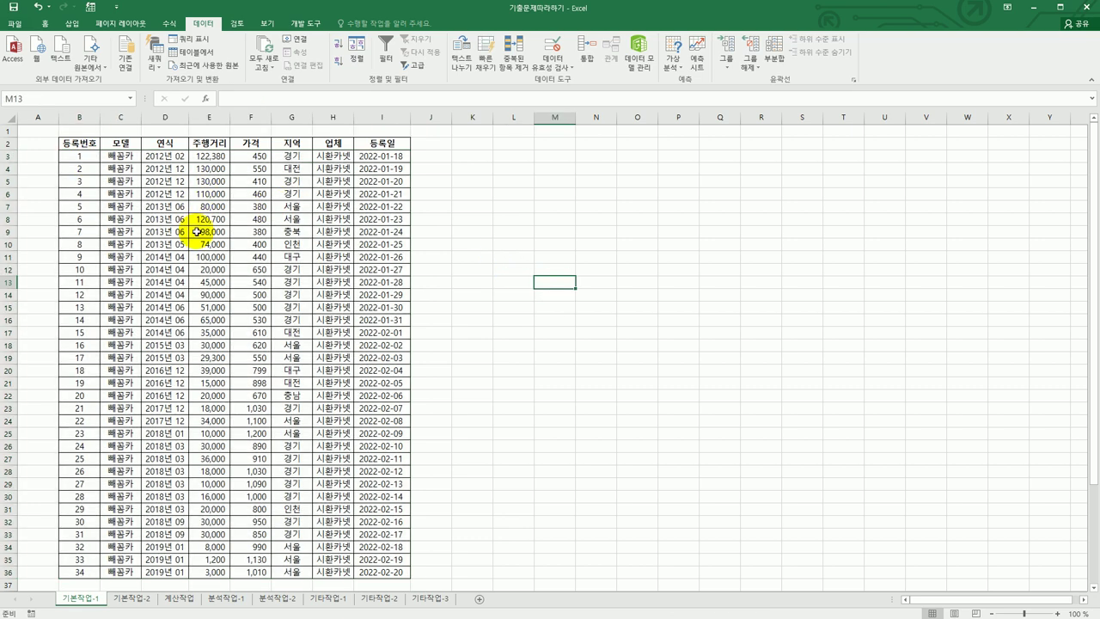
Start a new conditional formatting rule for the data rows B3:I36 that uses a formula to determine which cells to format.
drag(76, 143, 366, 148)
drag(80, 157, 368, 570)
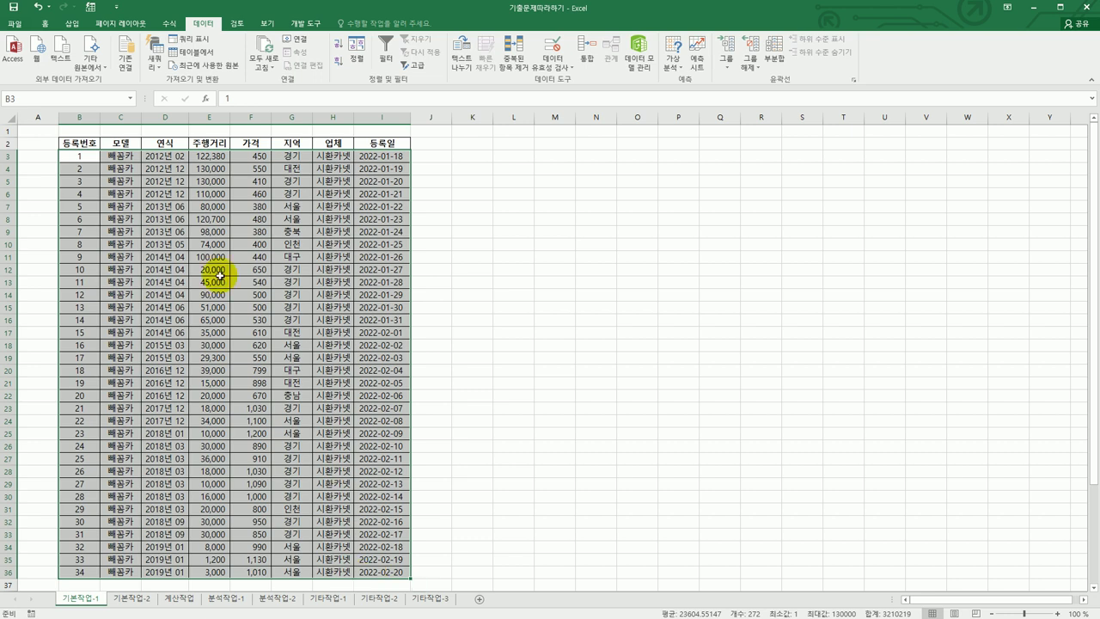
click(47, 26)
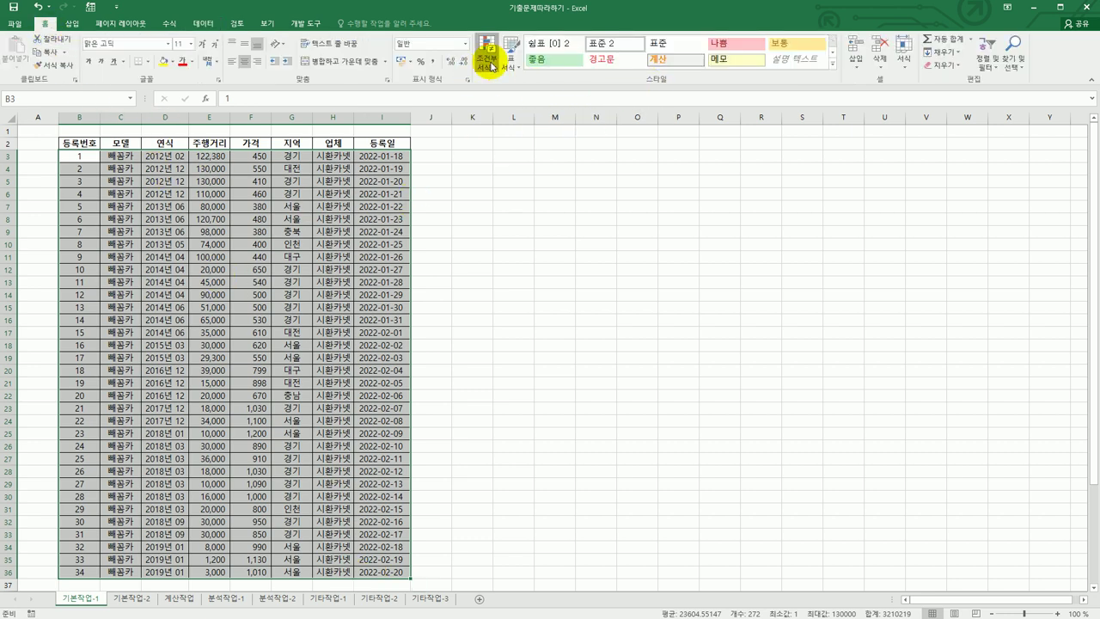
click(483, 62)
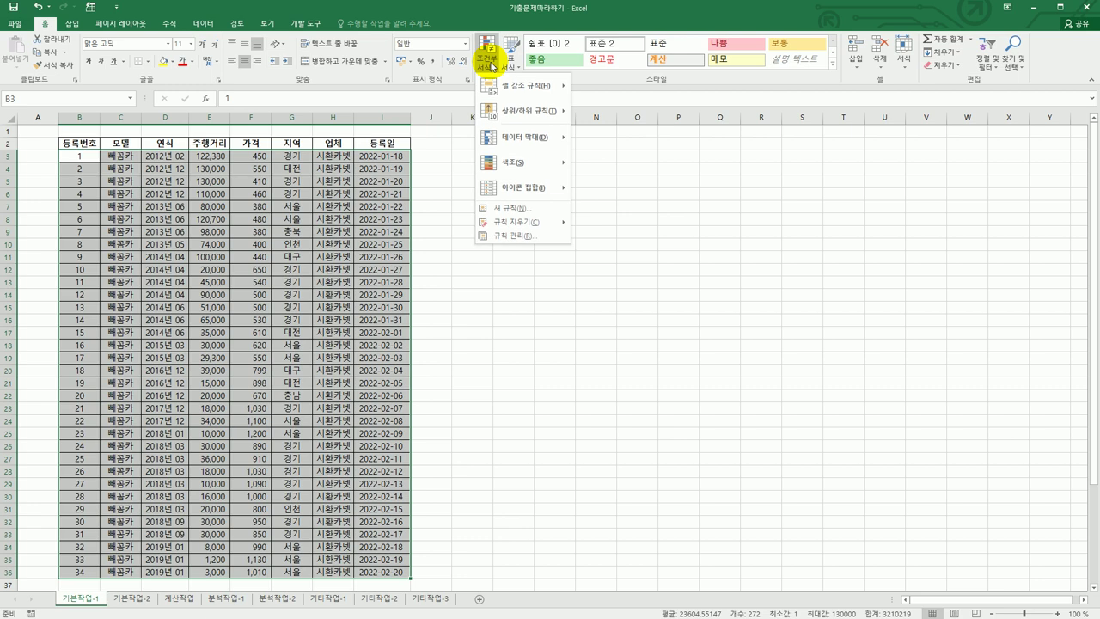
click(505, 208)
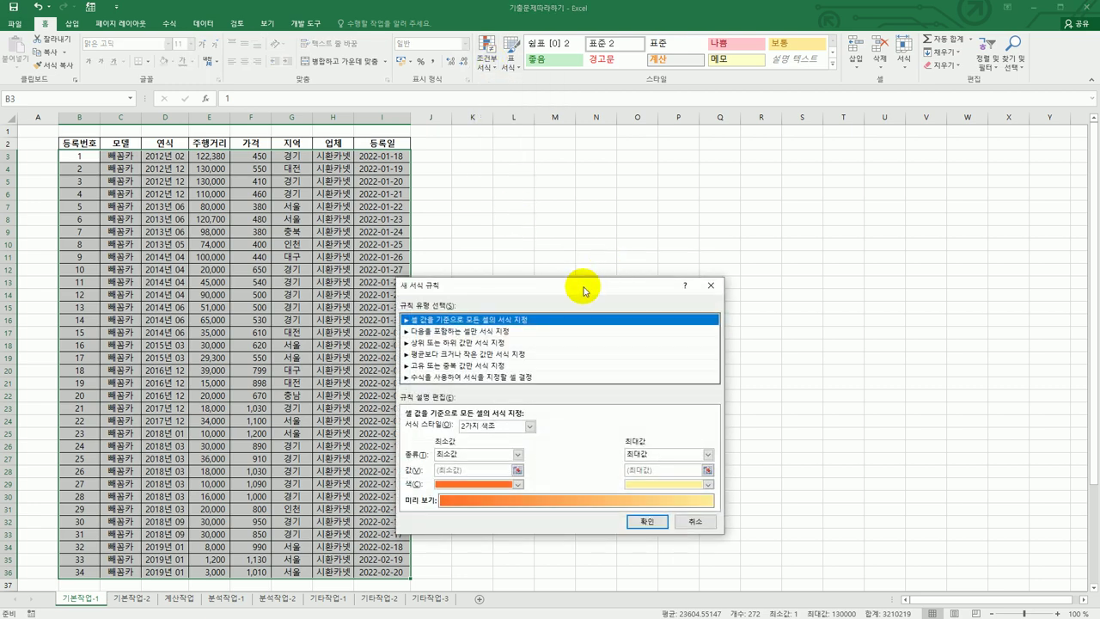
drag(584, 286, 670, 205)
click(600, 295)
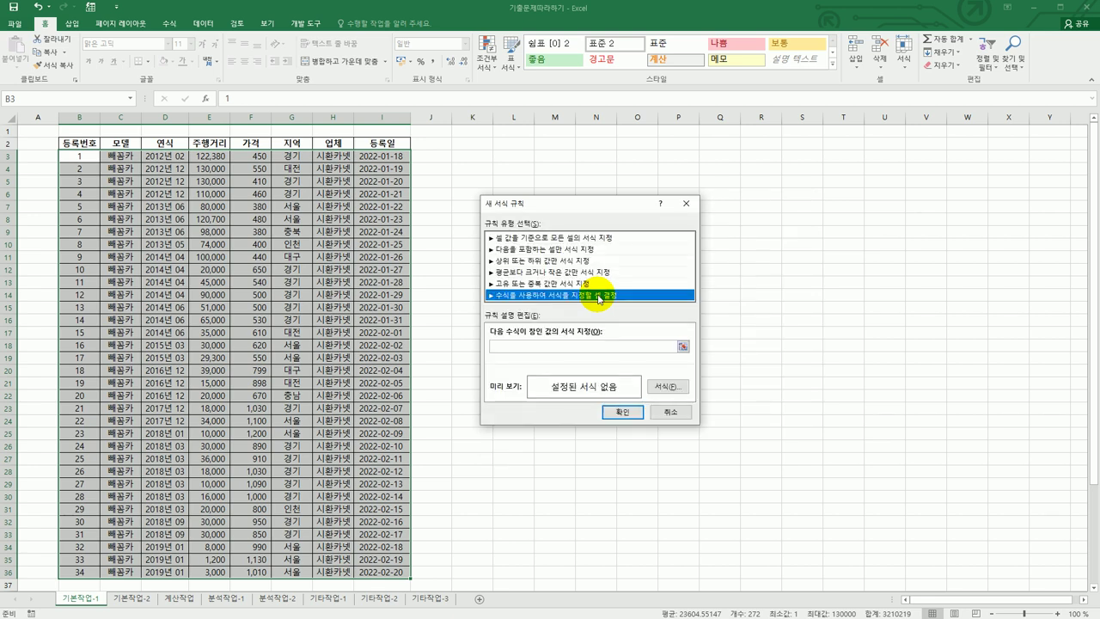
click(573, 347)
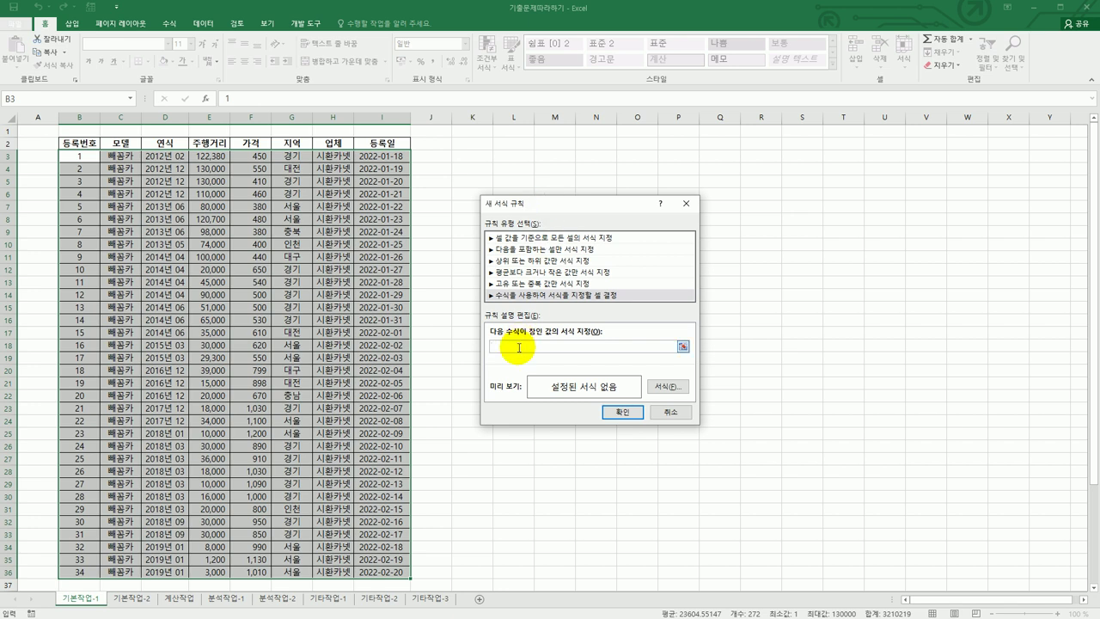
Begin the rule formula with the first 연식 condition, column-absolute: =and(or(left($D3,4)="2014".
text(=and()
text(or()
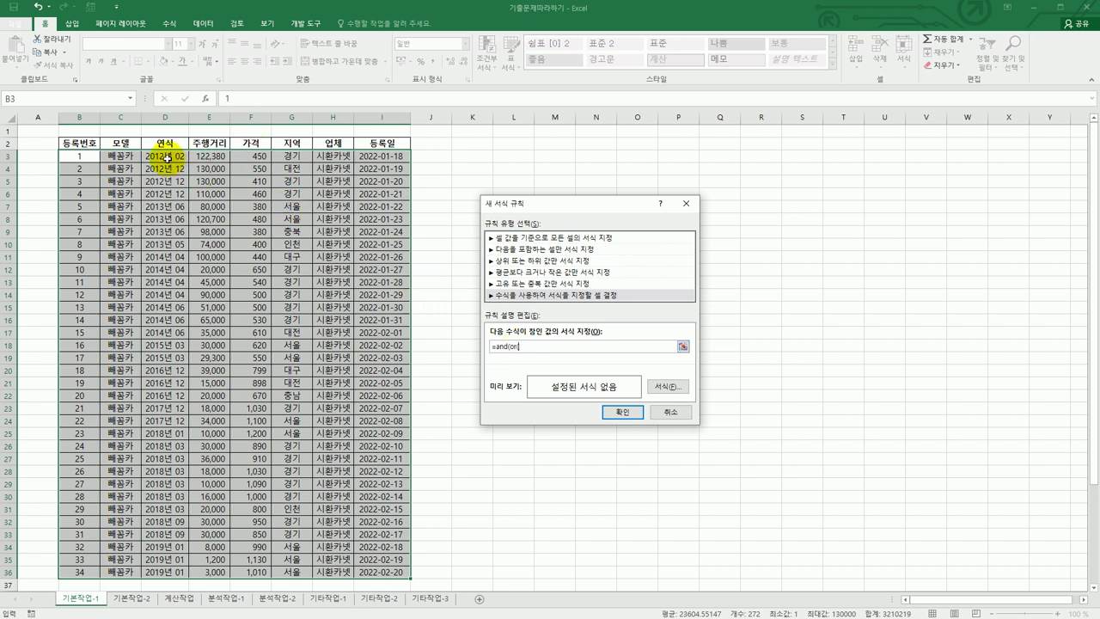
text(left()
click(166, 158)
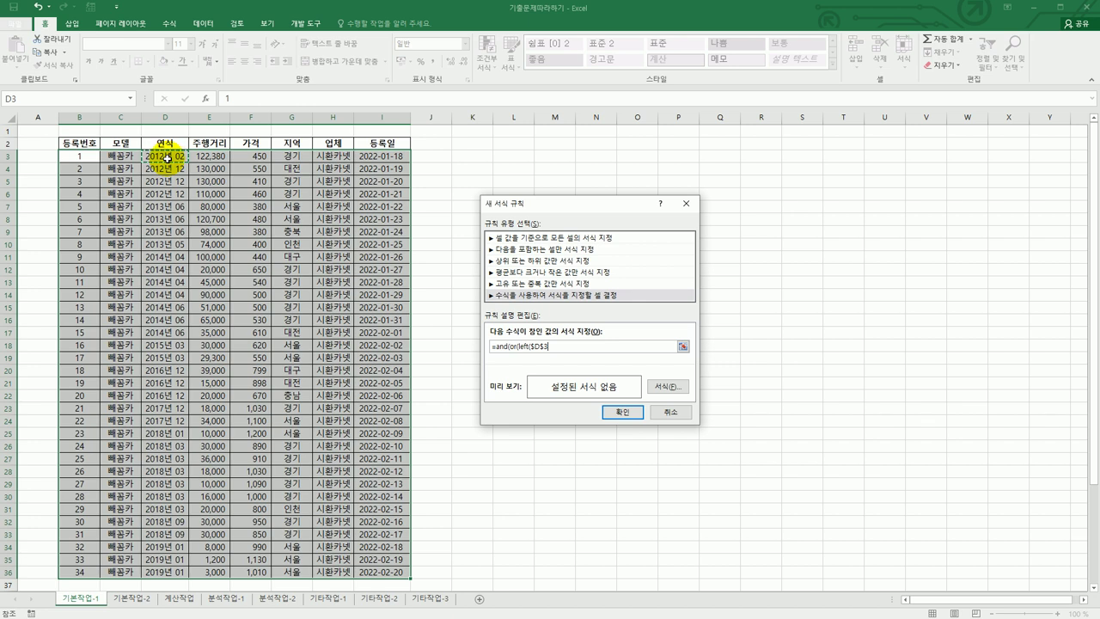
key(F4)
key(F4)
text(,4)
text()="2014")
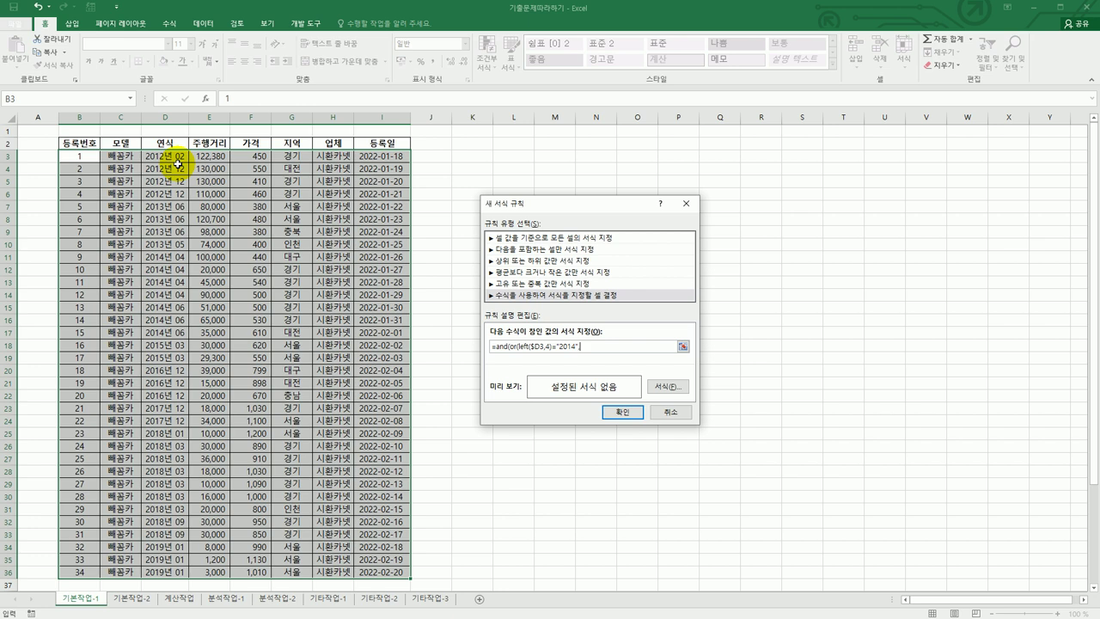
Add the second 연식 alternative left($D3,4)="2018" to the rule formula and close the OR function.
text(left)
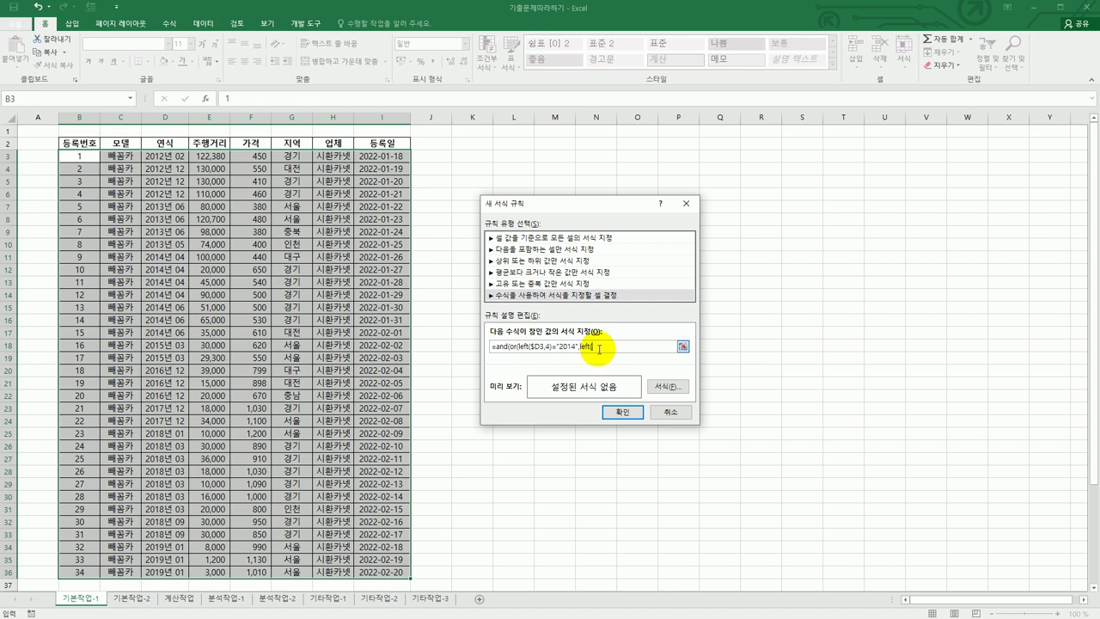
text(()
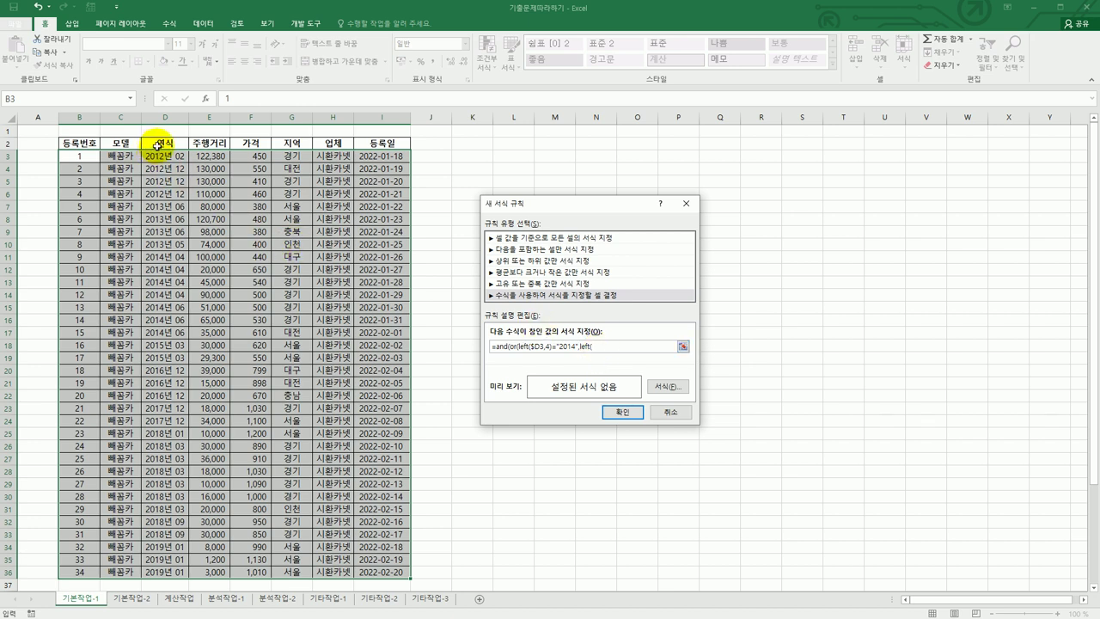
click(170, 154)
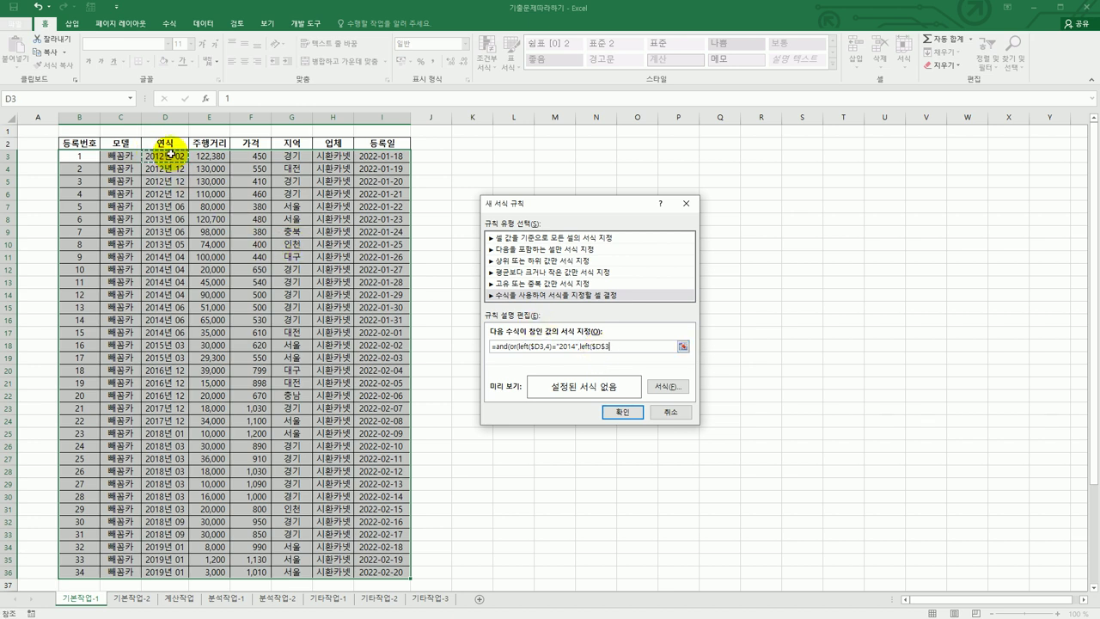
key(F4)
key(F4)
text(,4)="2018"),)
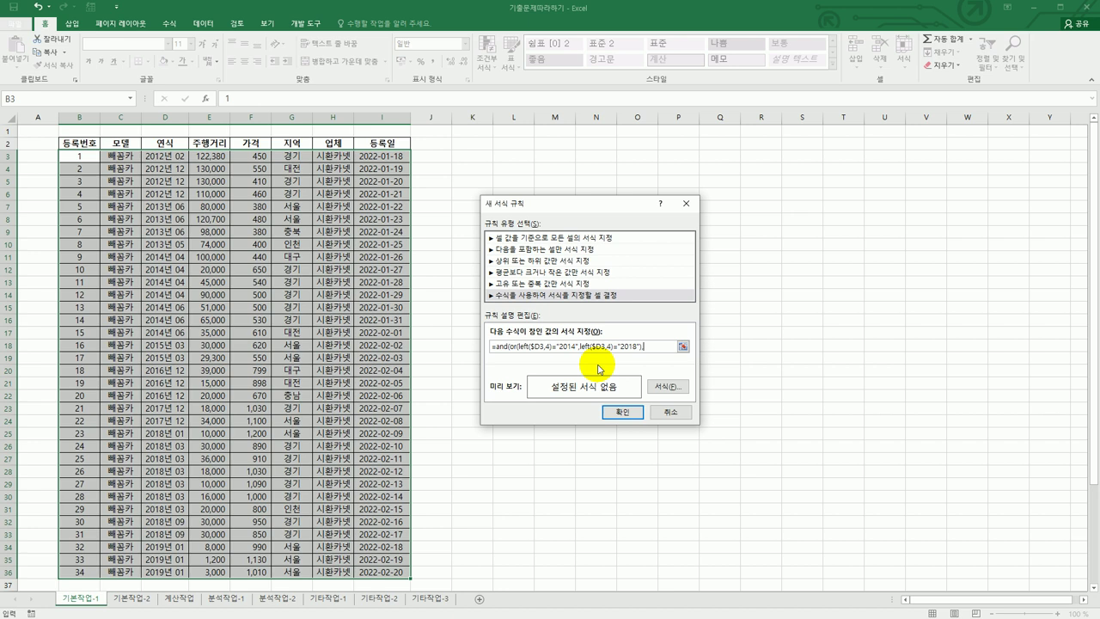
Complete the rule formula with the 지역 condition not($G3="경기") and close the AND function.
text(not()
click(289, 159)
key(F4)
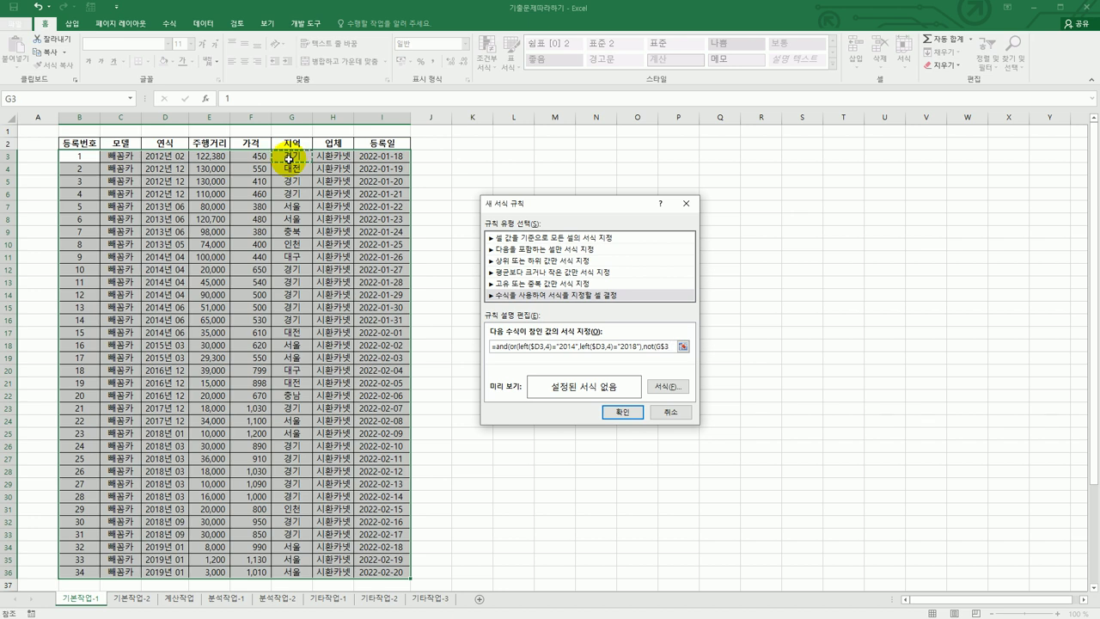
key(F4)
text(=")
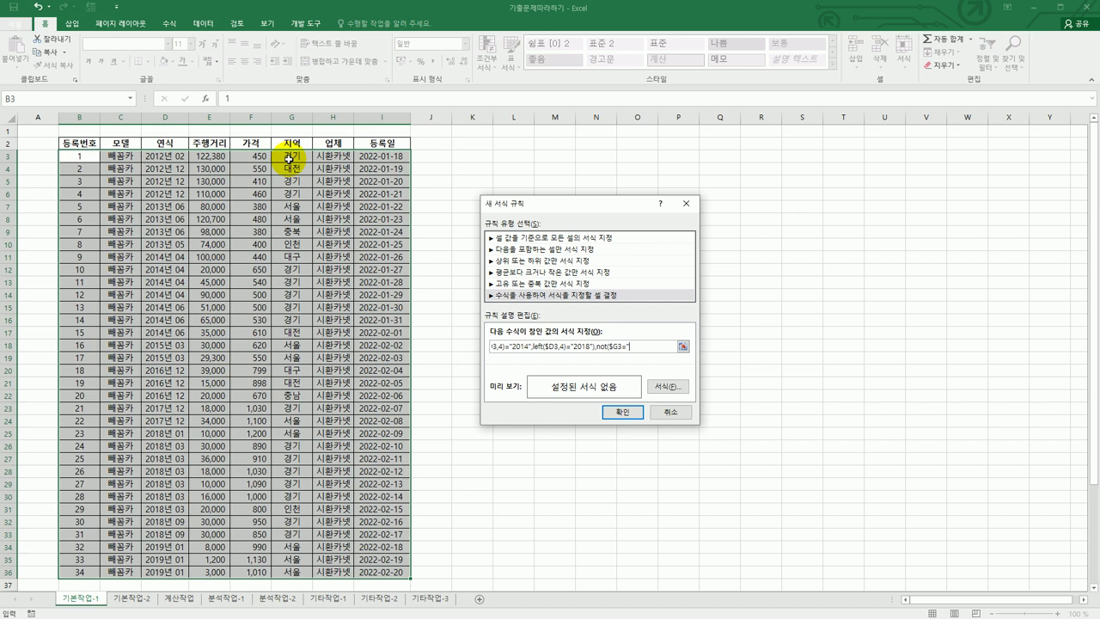
text(경기"))
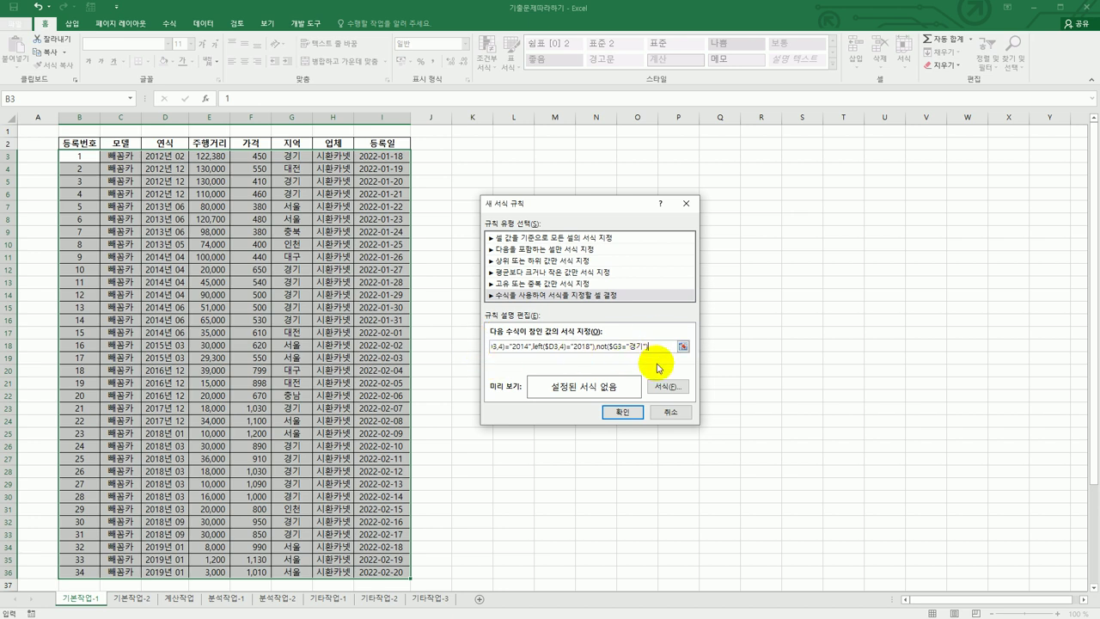
text())
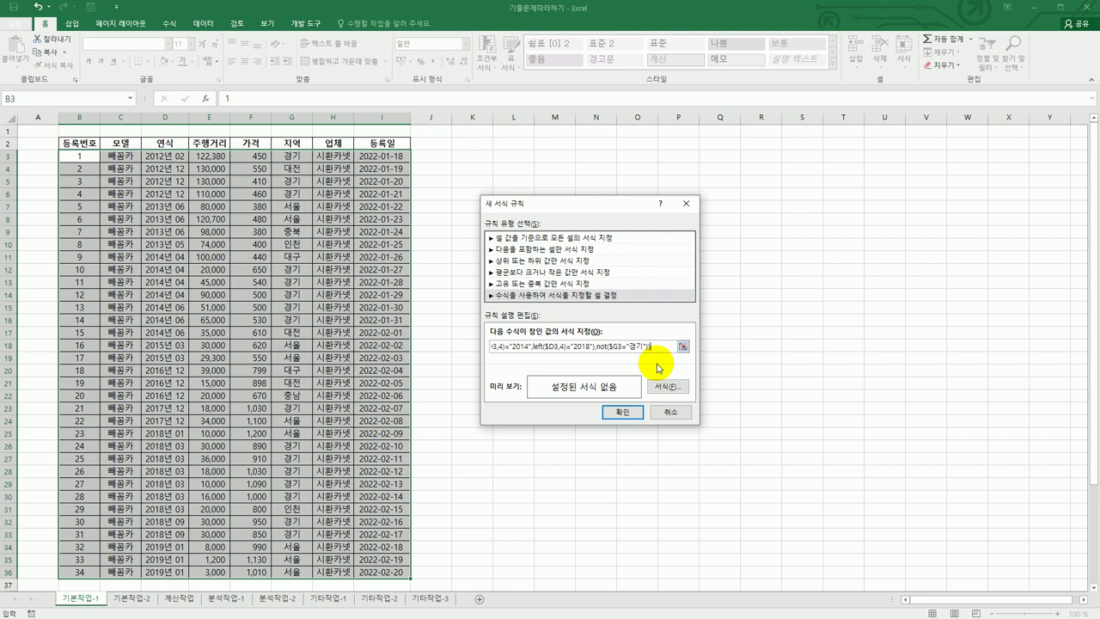
Give the rule a bold (굵게) font in standard red (빨강) and apply it to the car data.
click(668, 387)
drag(593, 228, 919, 184)
click(928, 265)
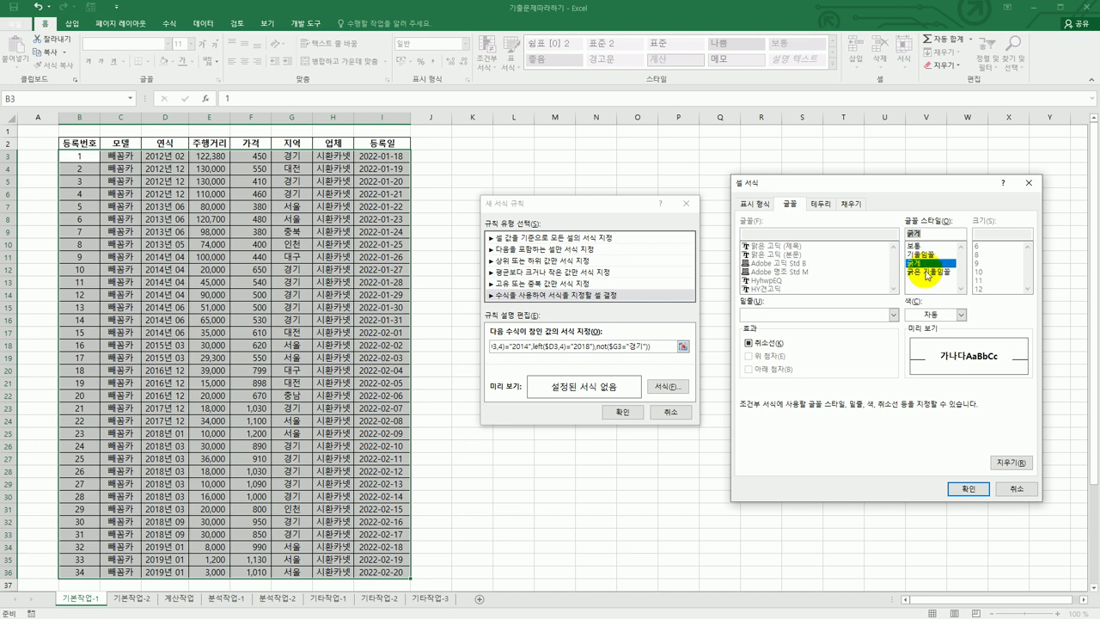
click(961, 315)
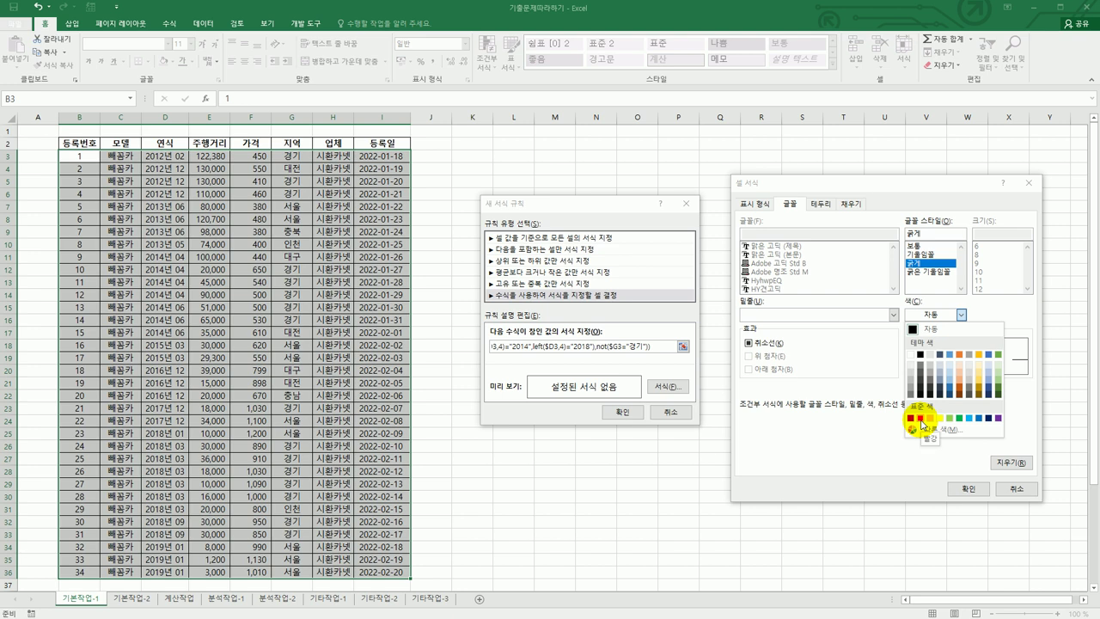
click(920, 419)
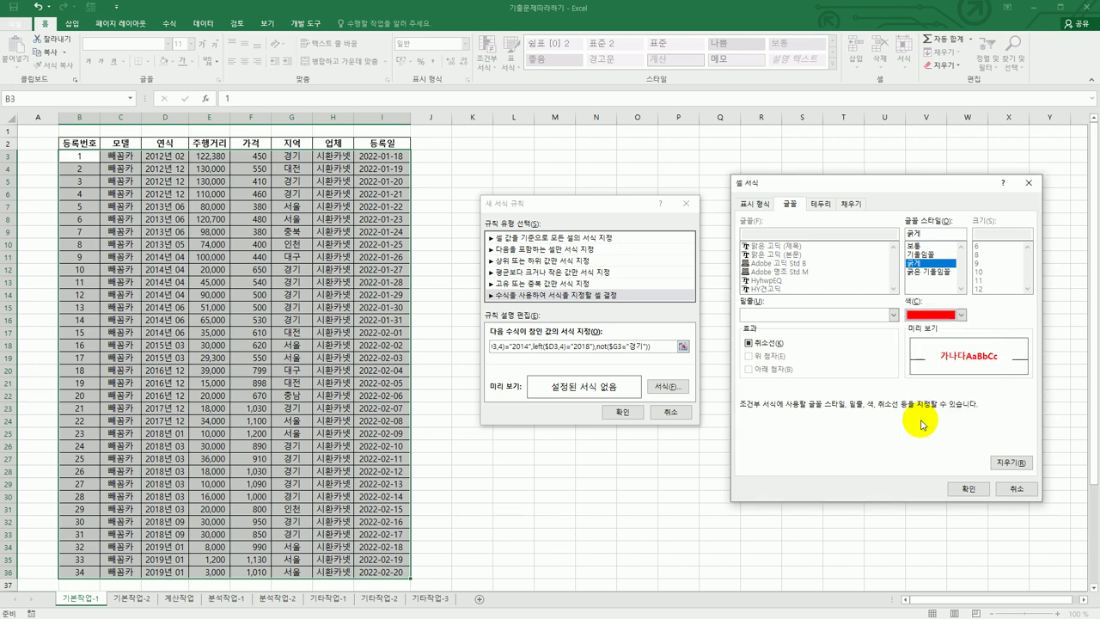
click(966, 488)
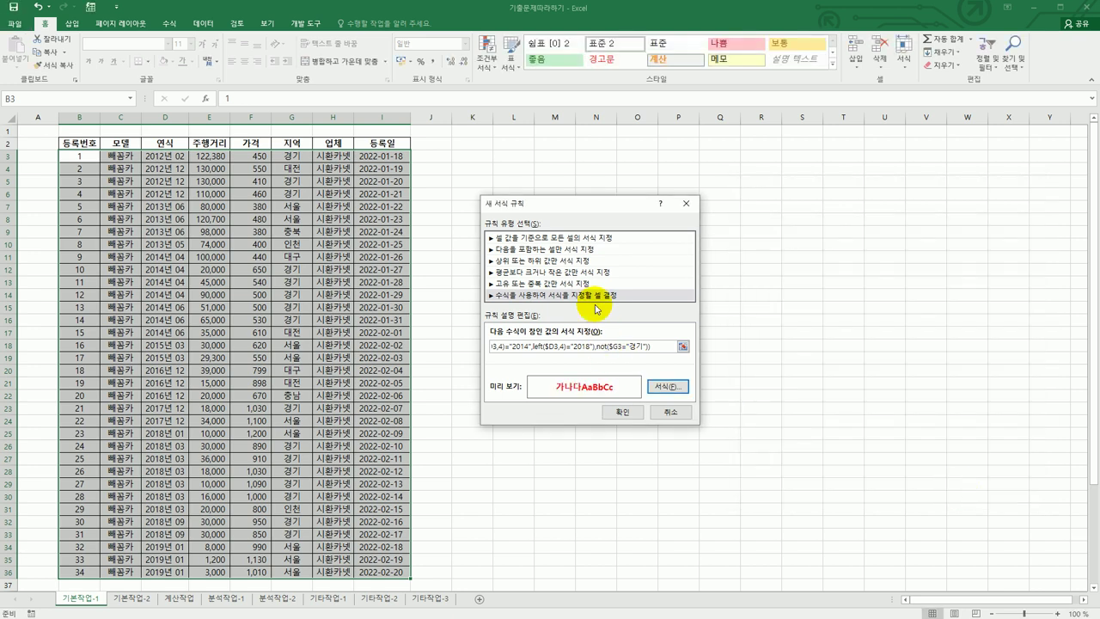
click(625, 411)
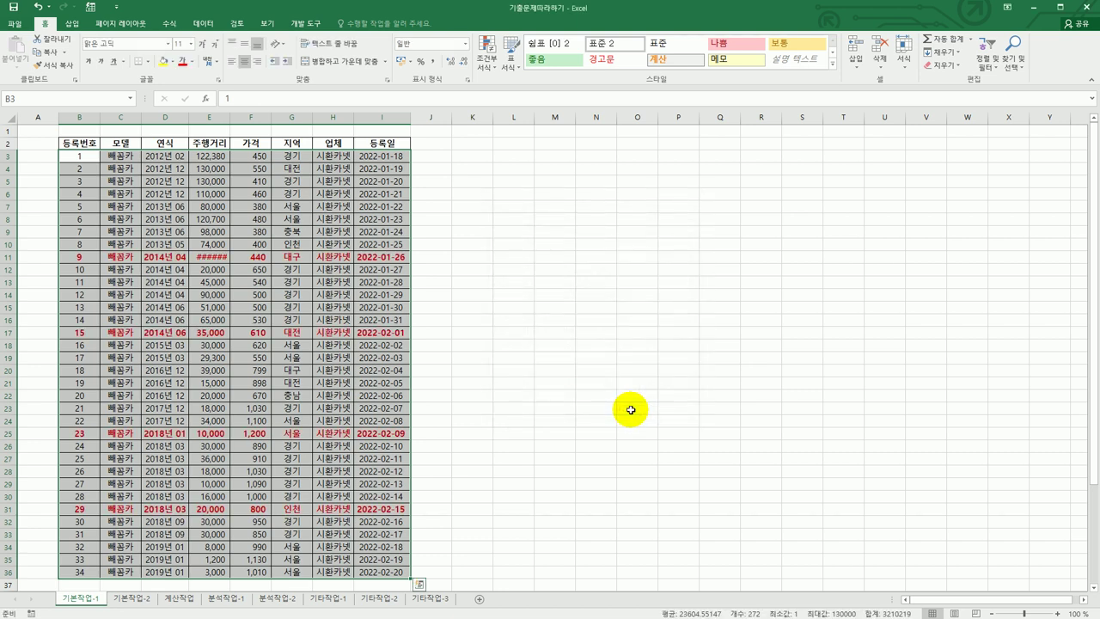
Autofit the width of the 주행거리 column E and deselect the table range.
double_click(229, 116)
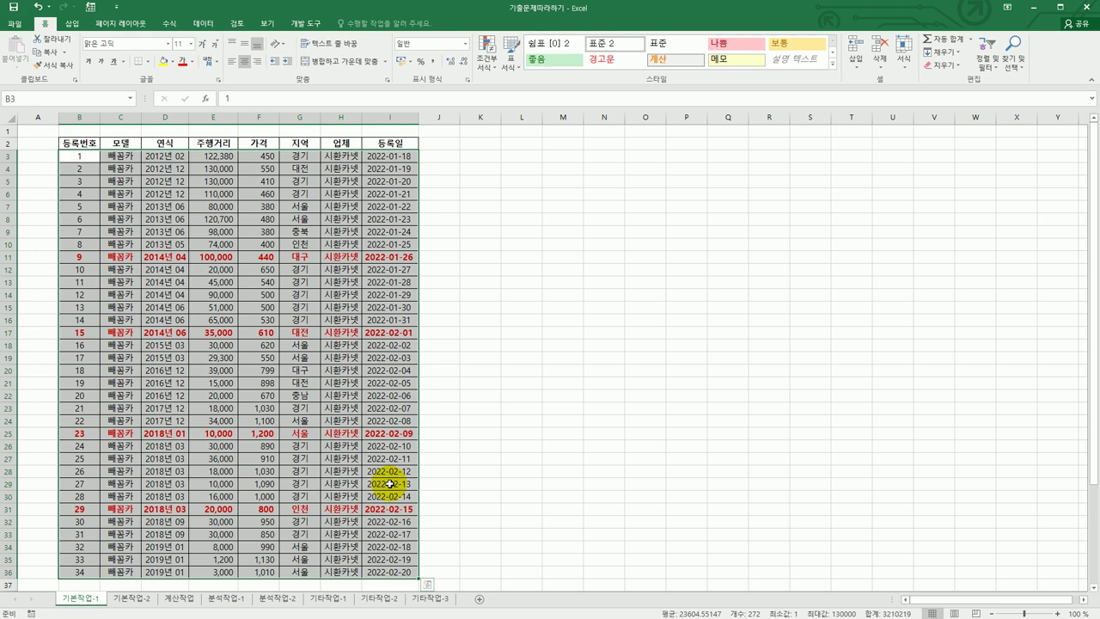
click(389, 571)
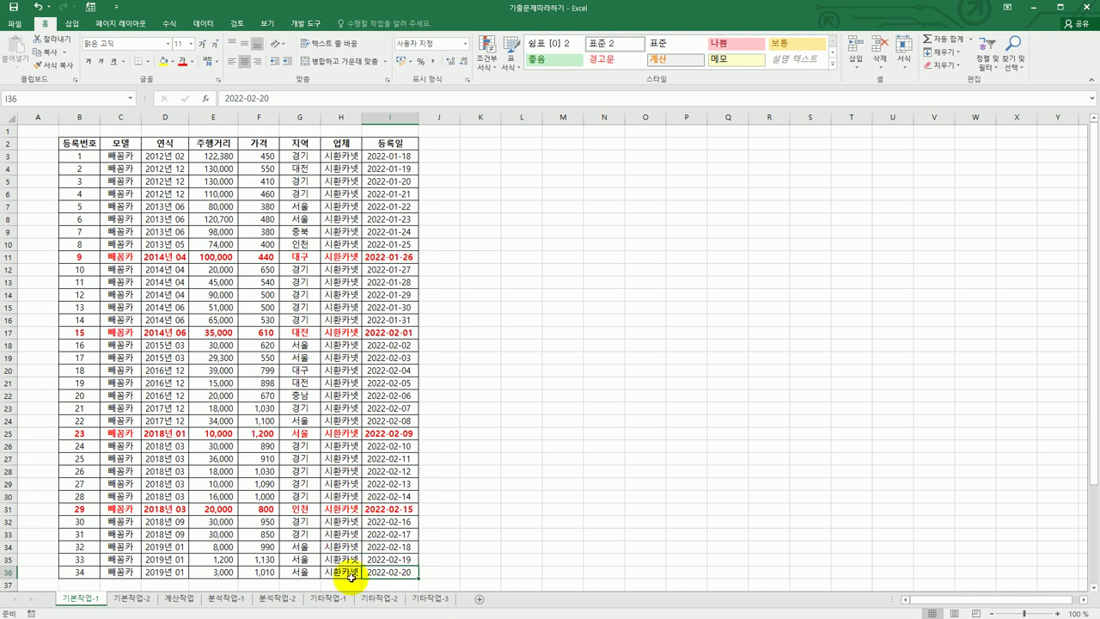
On sheet 기본작업-2, set the car table B2:J36 as the print area.
click(145, 599)
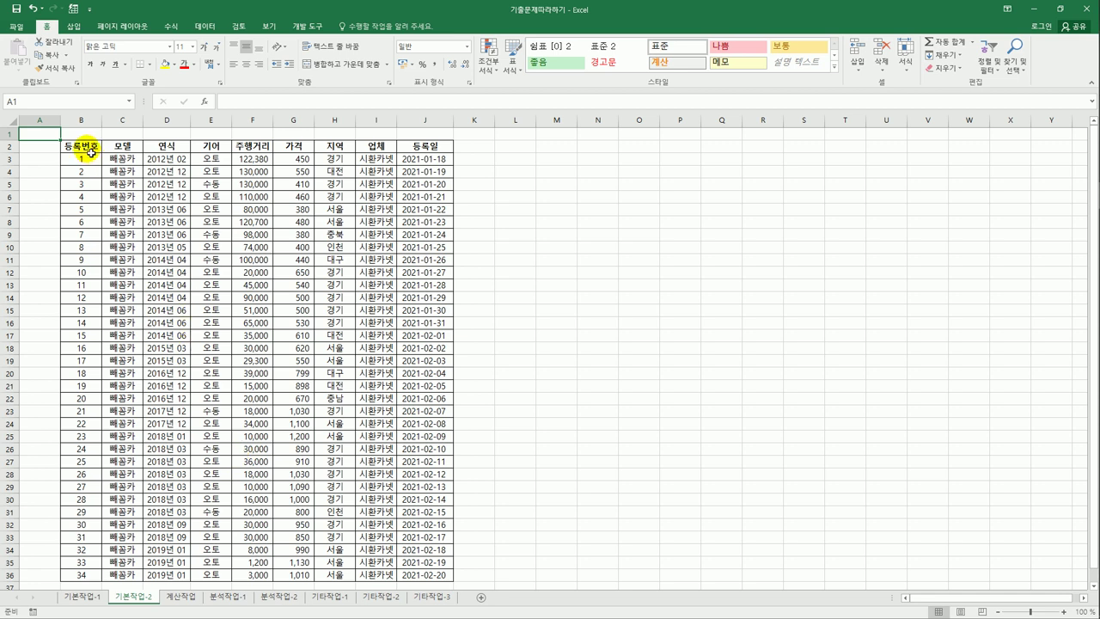
drag(86, 148, 434, 580)
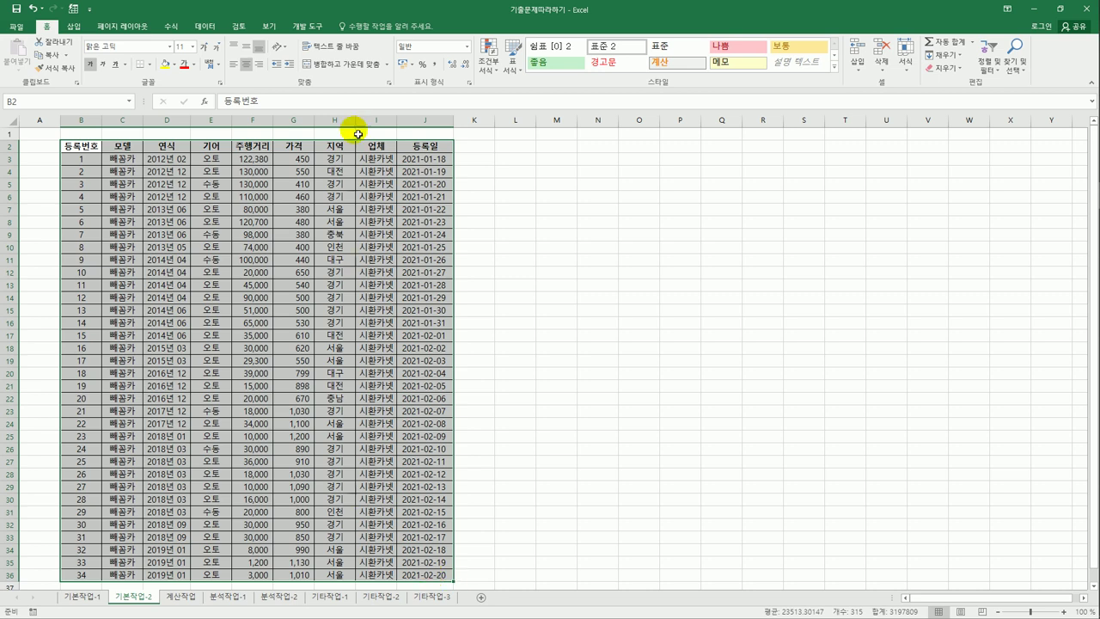
click(135, 31)
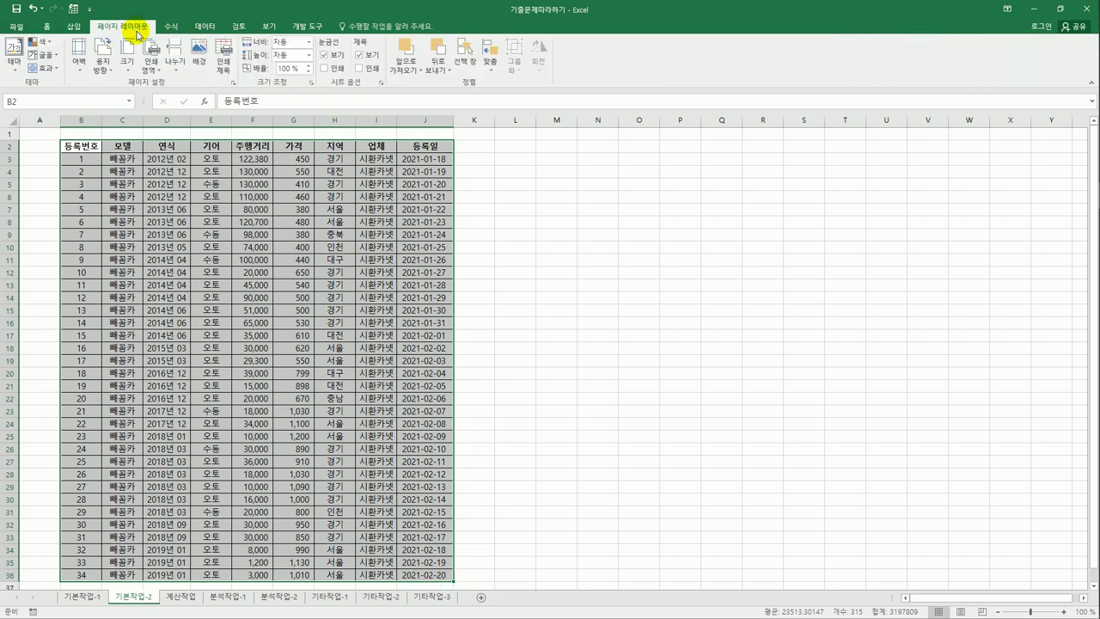
click(150, 74)
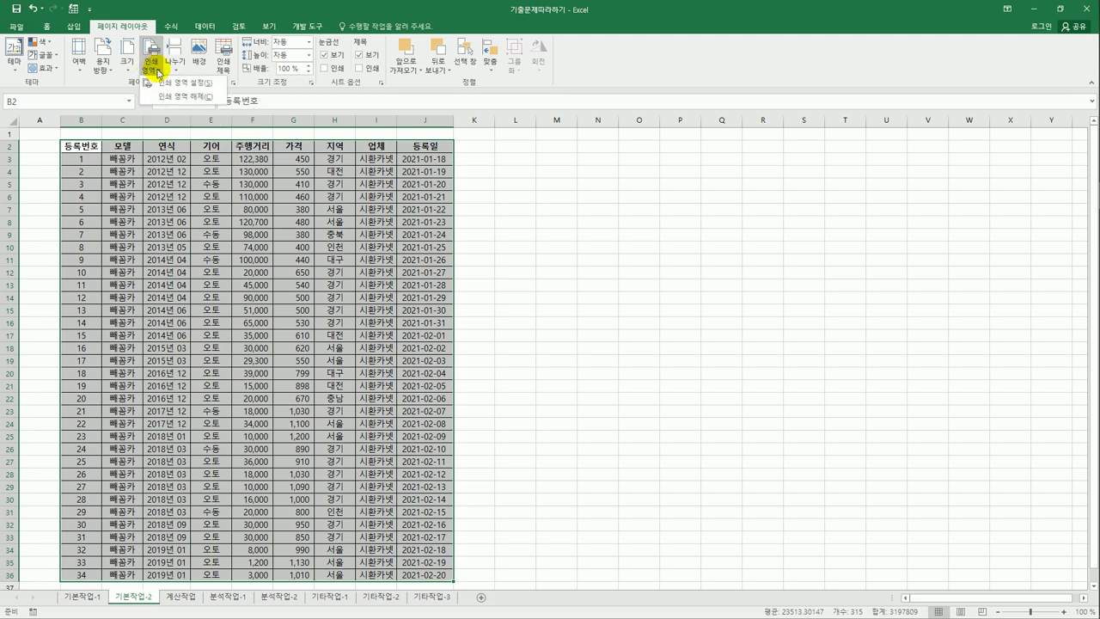
click(172, 89)
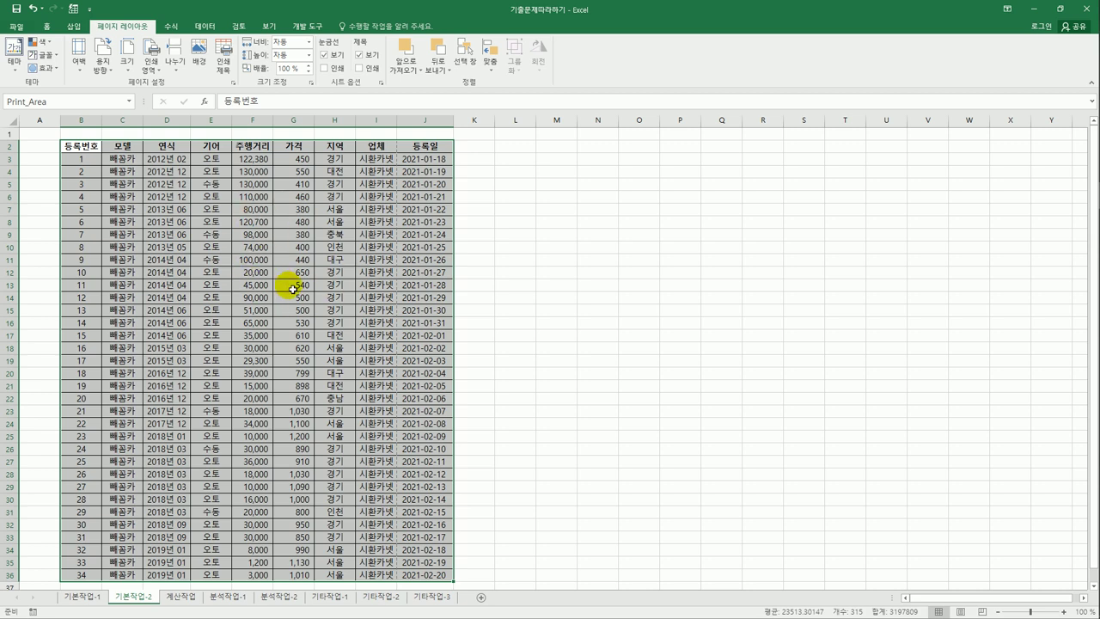
In the page setup, centre the printout on the page both horizontally (가로) and vertically (세로).
click(232, 83)
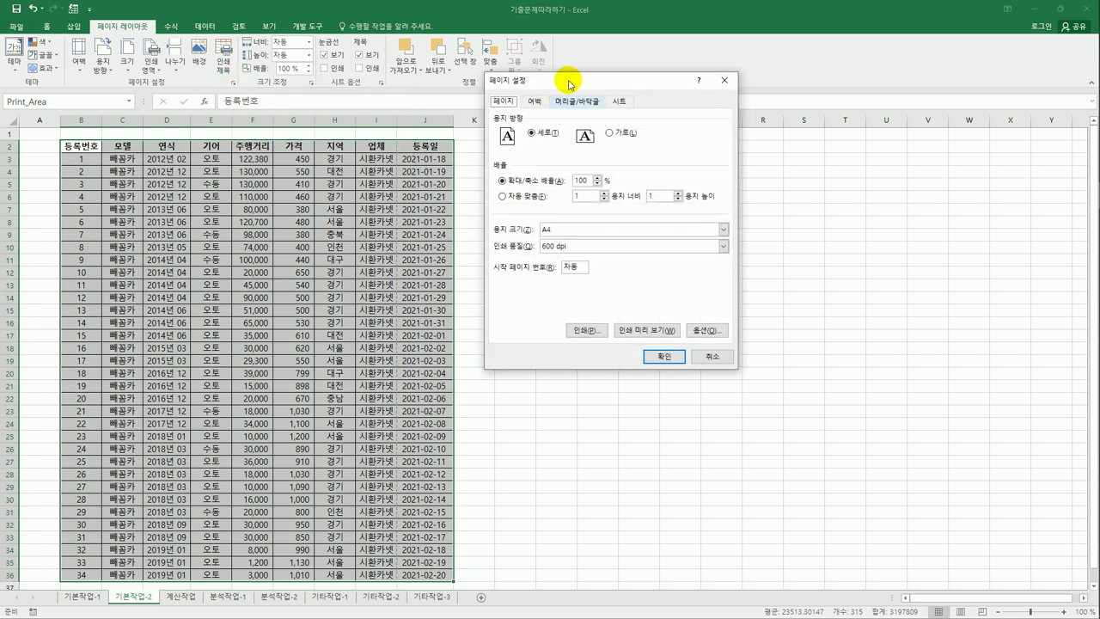
drag(567, 83, 539, 175)
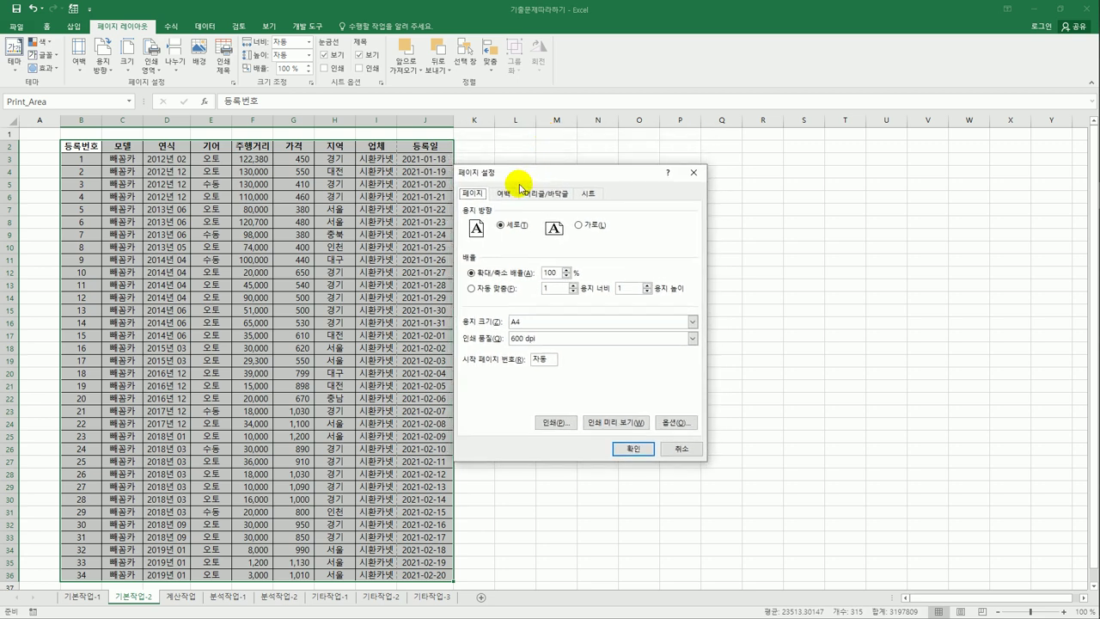
click(505, 194)
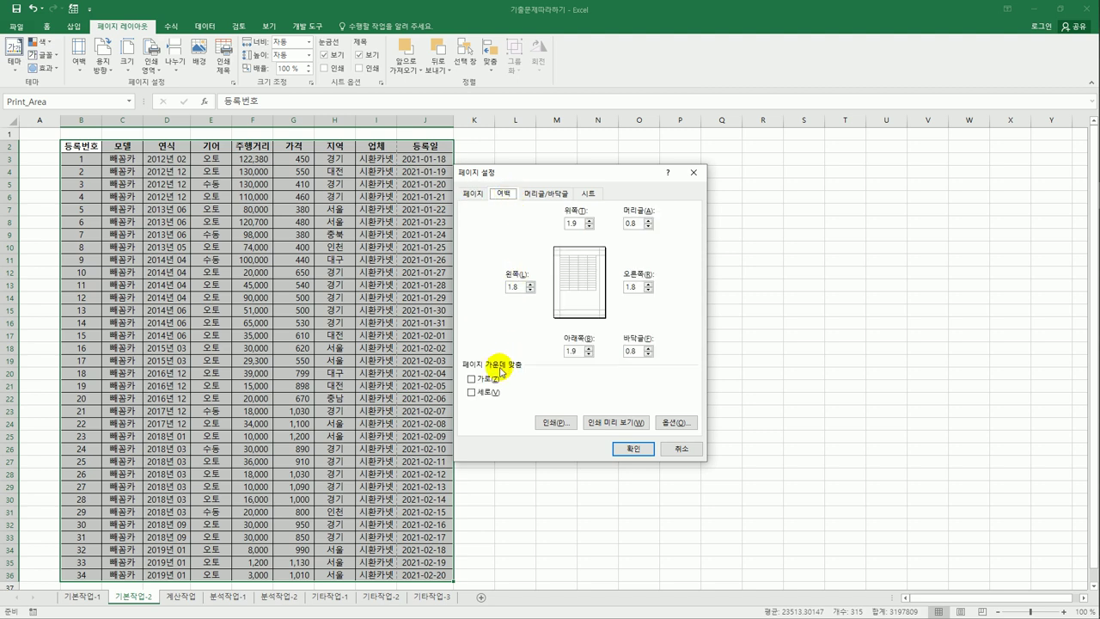
click(483, 379)
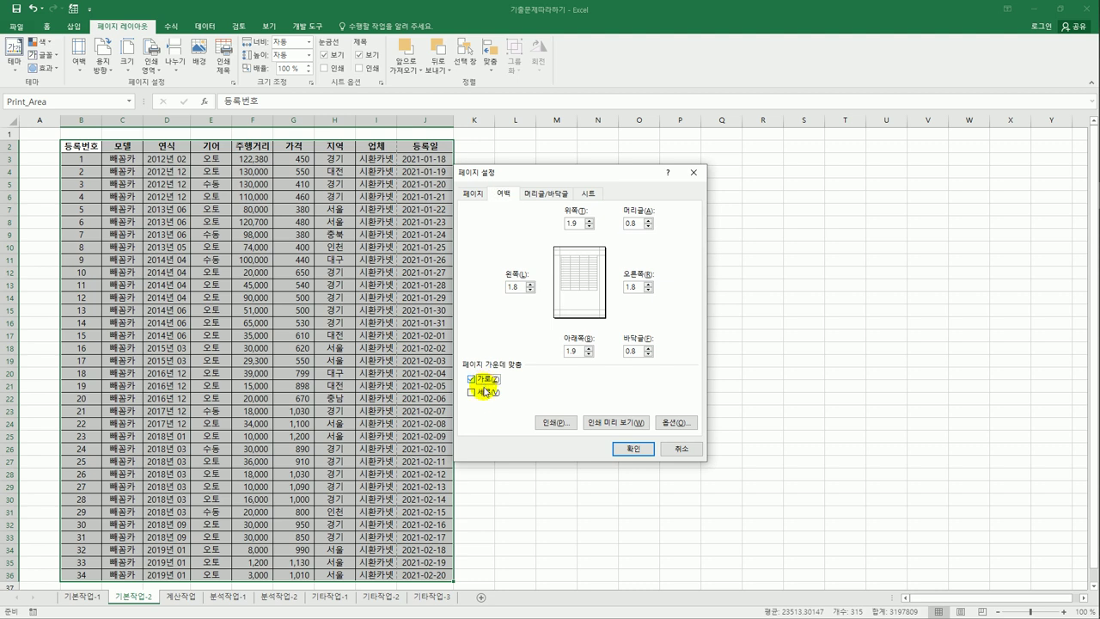
click(485, 392)
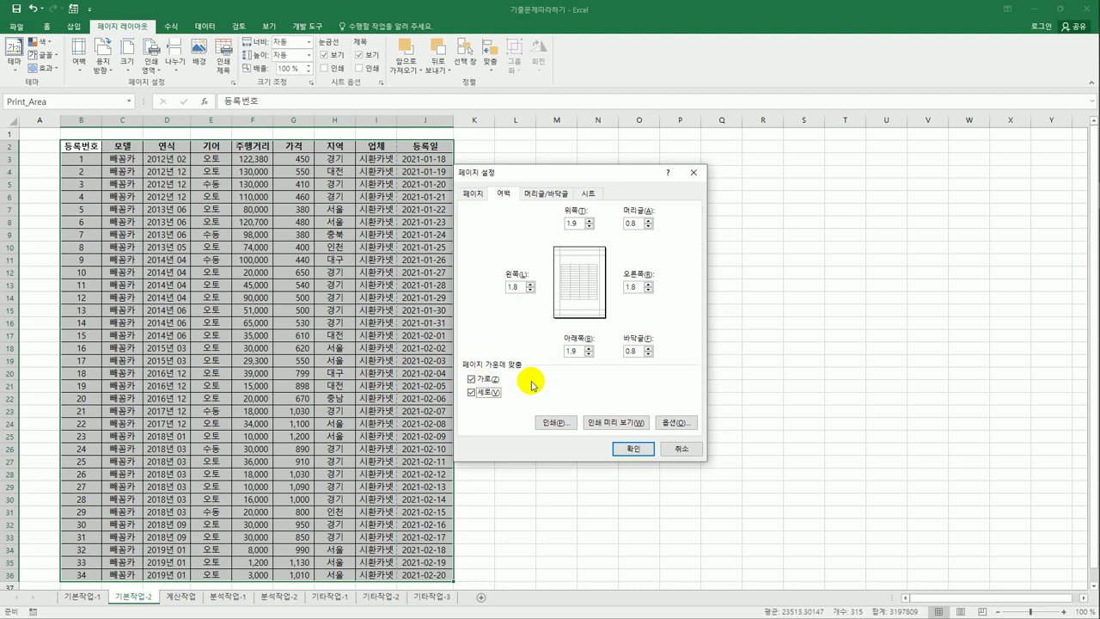
Add a centre-section footer showing the page number, " / " and the total page count (&[페이지 번호] / &[전체 페이지 수]).
click(537, 198)
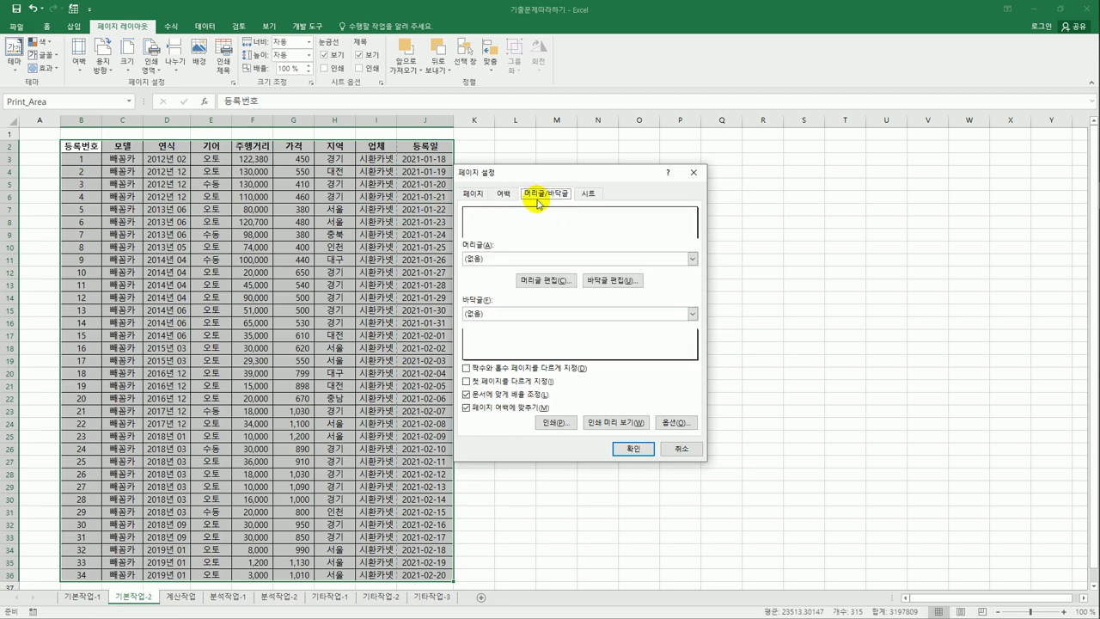
click(610, 280)
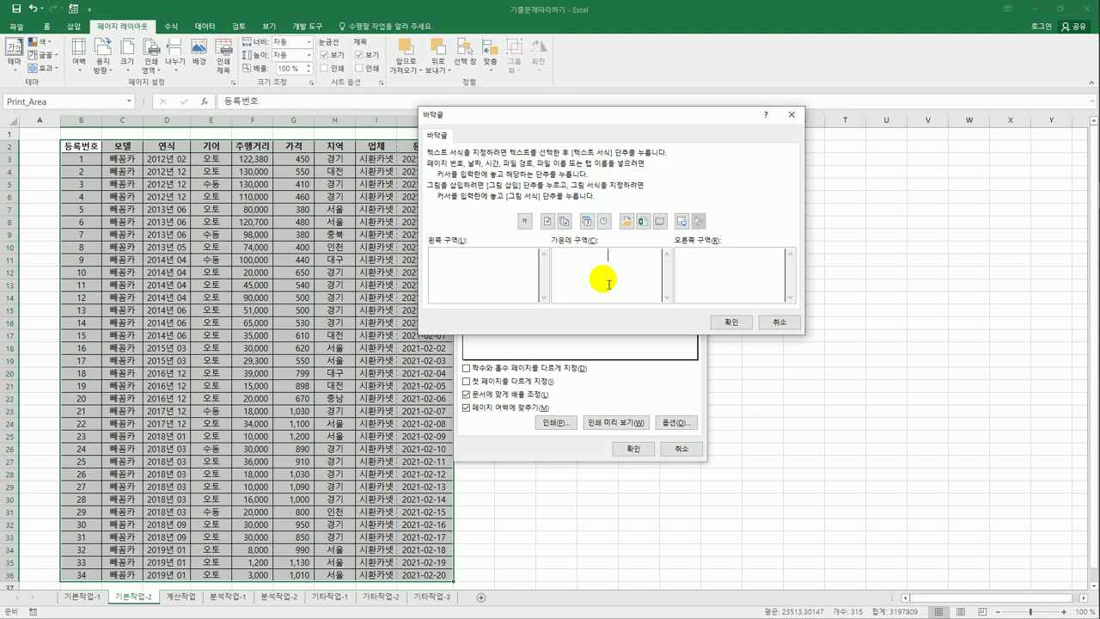
click(547, 222)
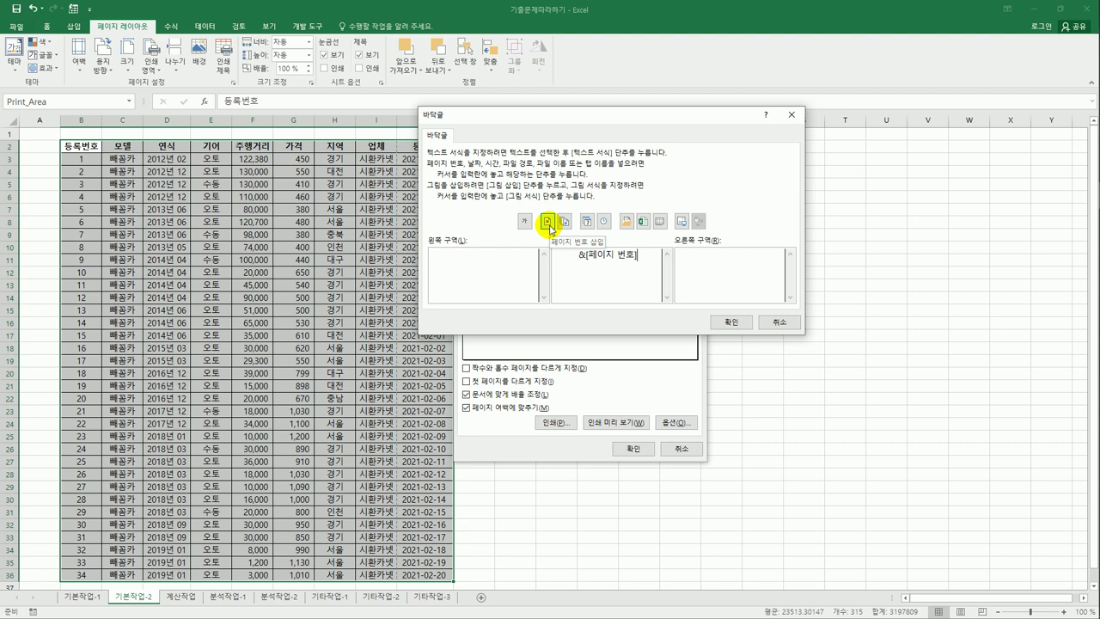
text(/)
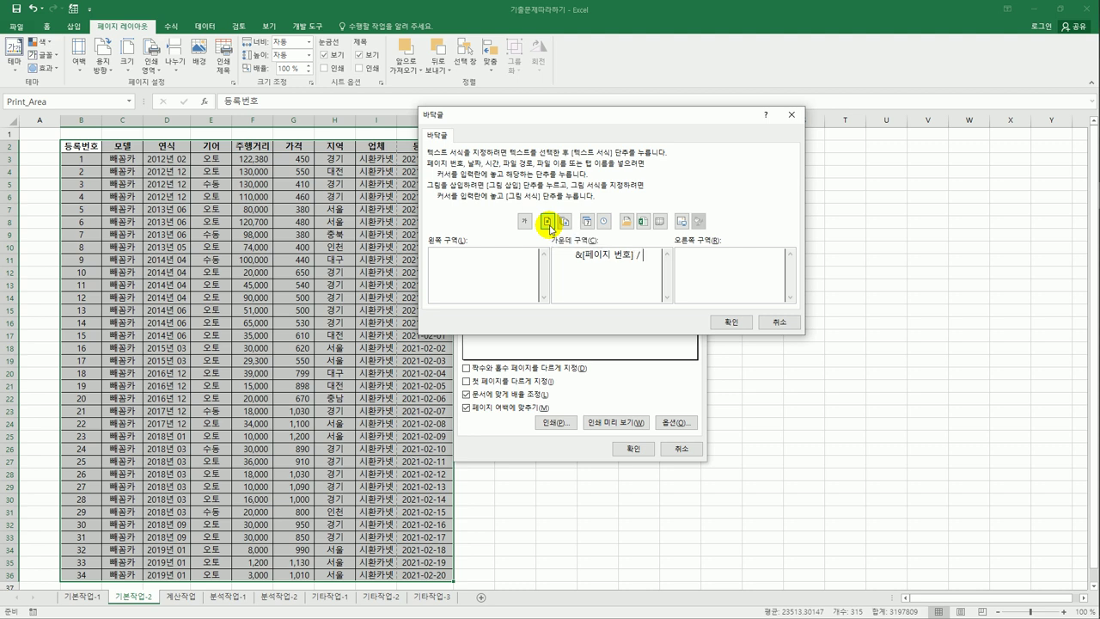
click(565, 222)
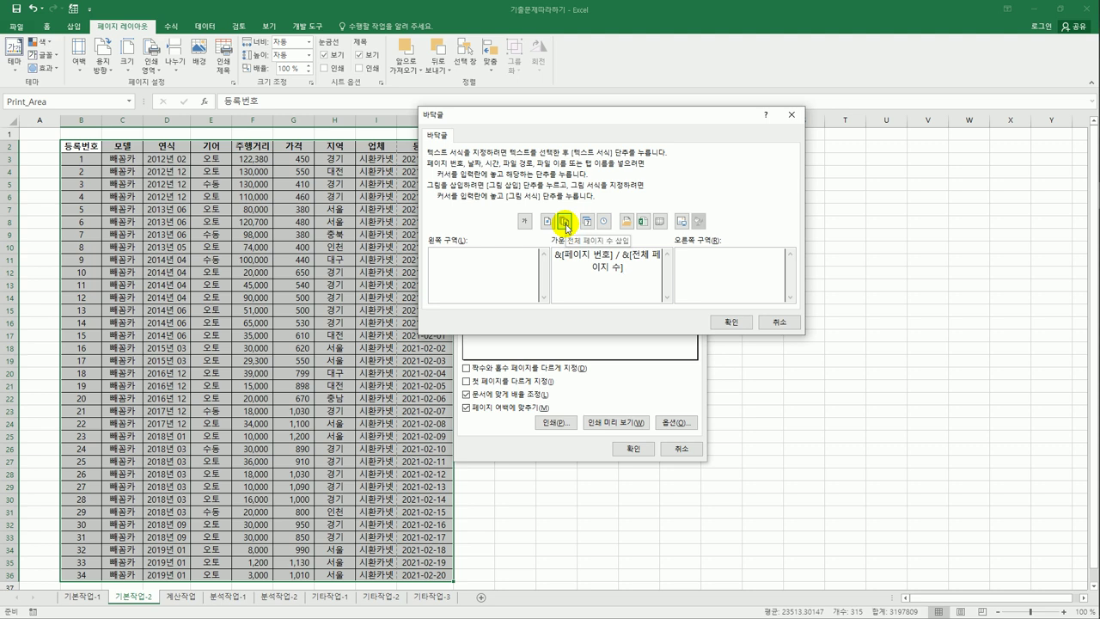
click(729, 324)
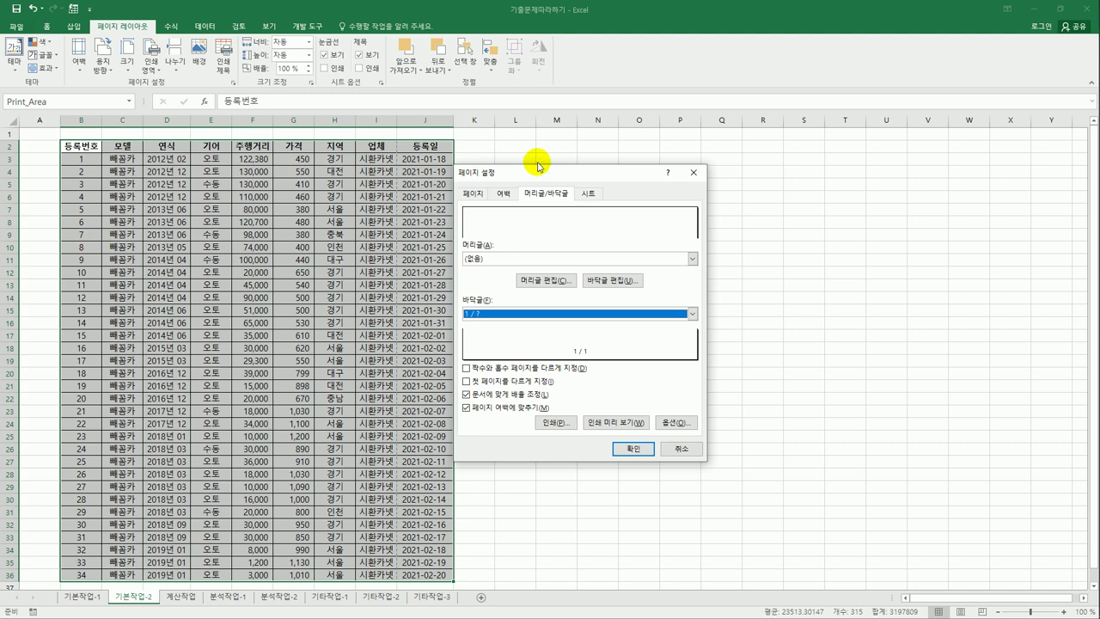
Set column B as the print title column to repeat (반복할 열) and apply the page setup.
click(588, 194)
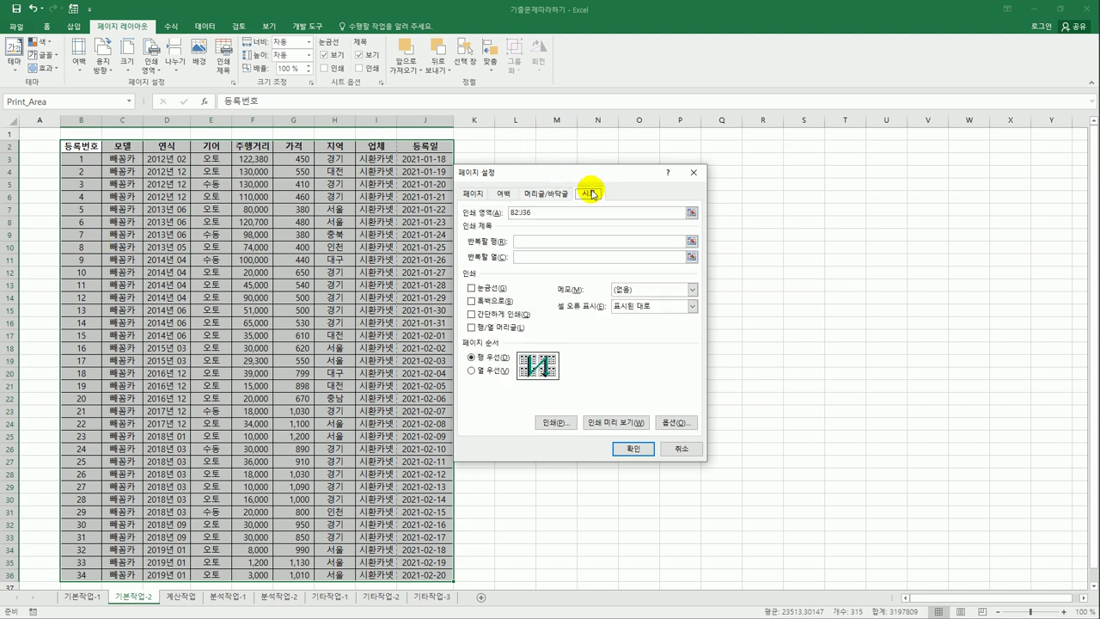
click(533, 263)
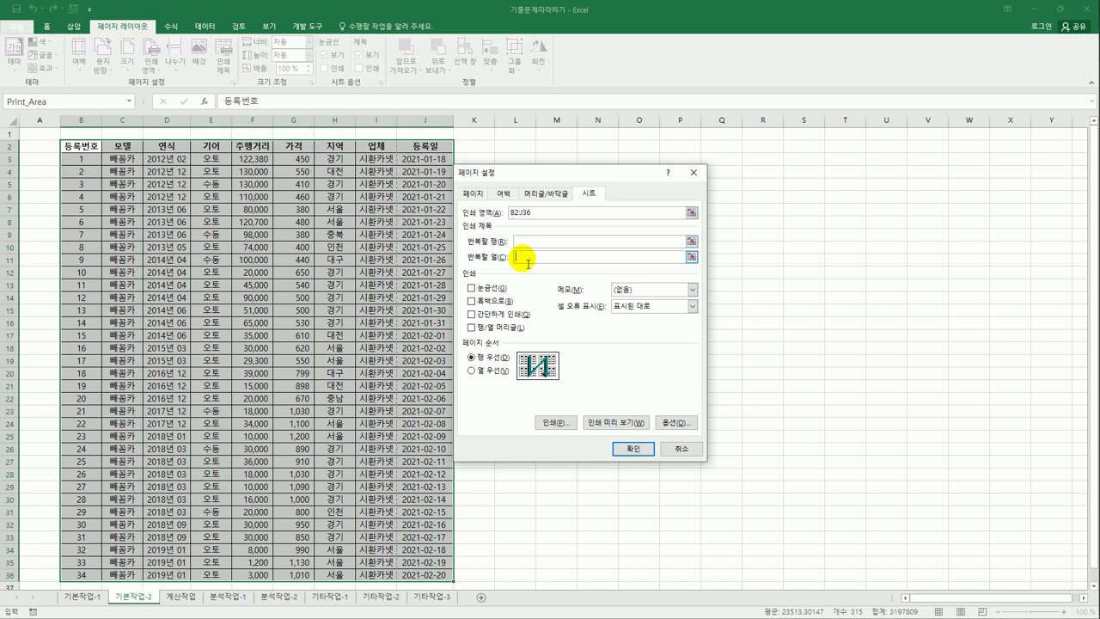
click(81, 120)
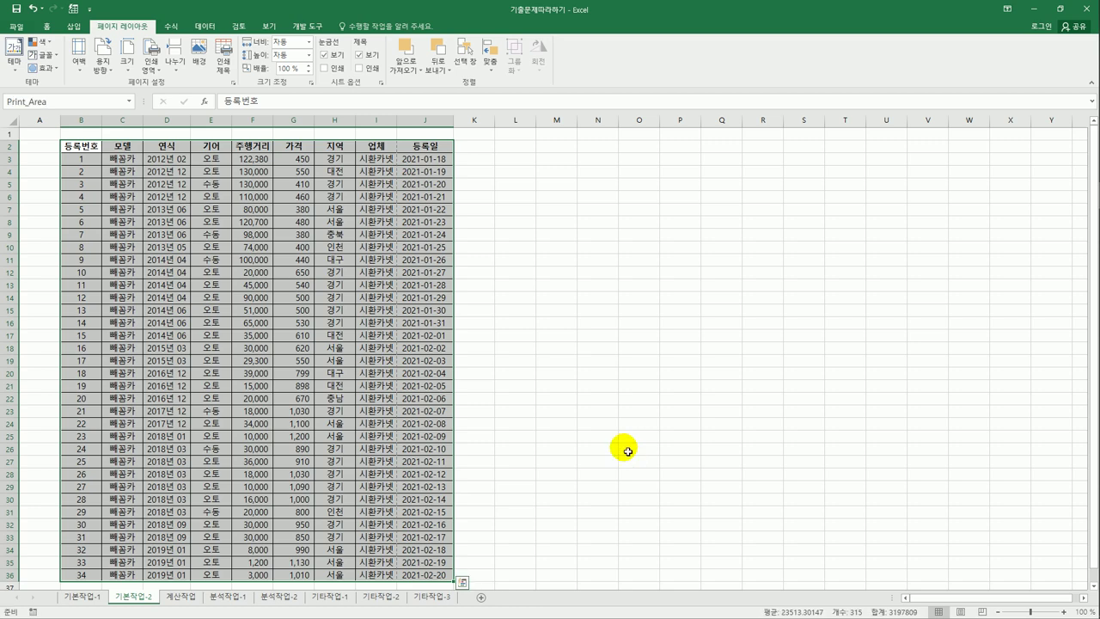
Insert a page break at the 가격 header cell G2 of the car table.
click(293, 147)
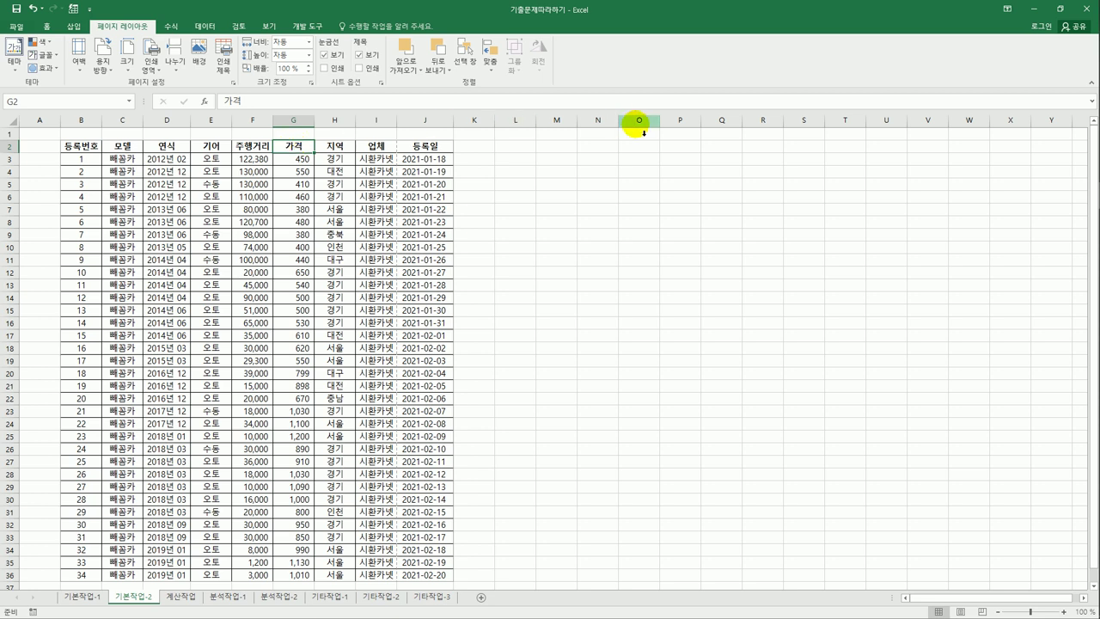
click(174, 66)
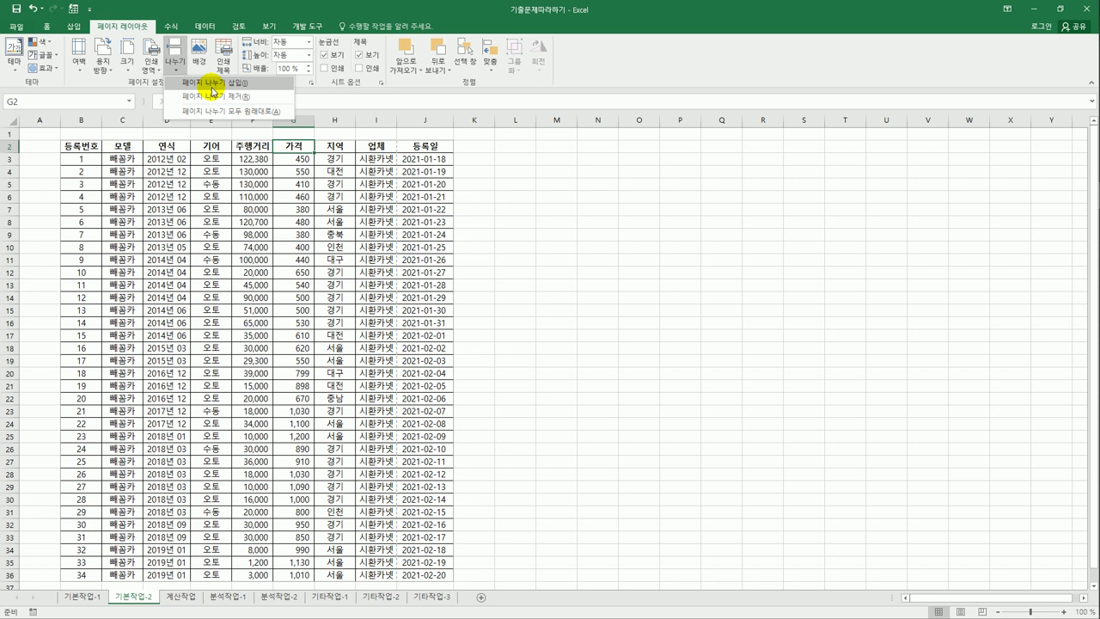
click(212, 86)
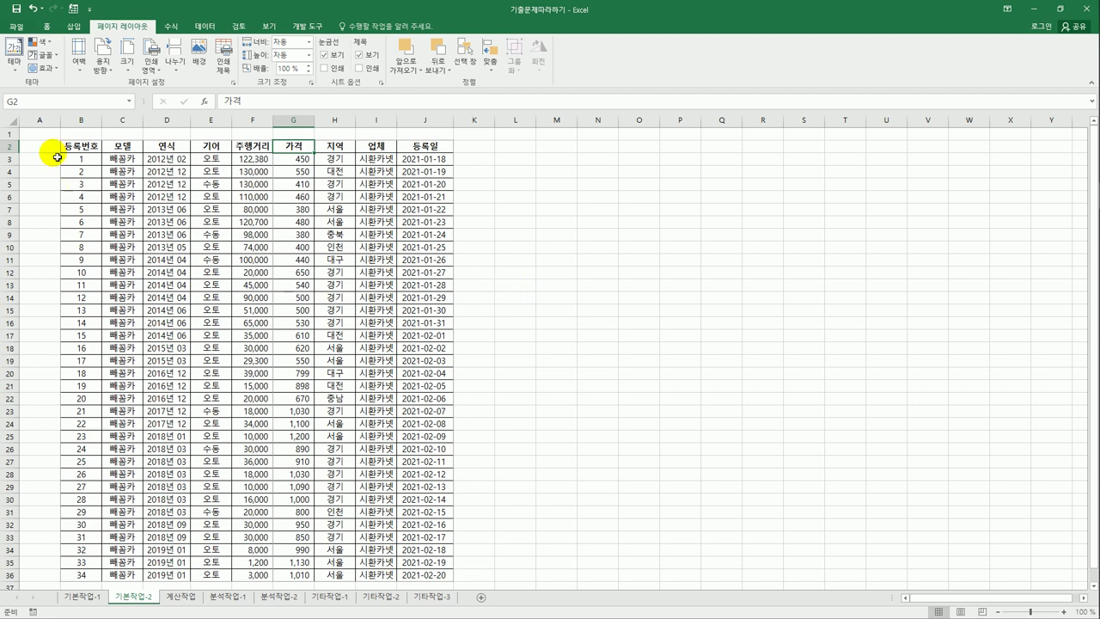
Check both pages of the sheet in the print preview, including the repeated column and footer, and return to the sheet.
click(12, 29)
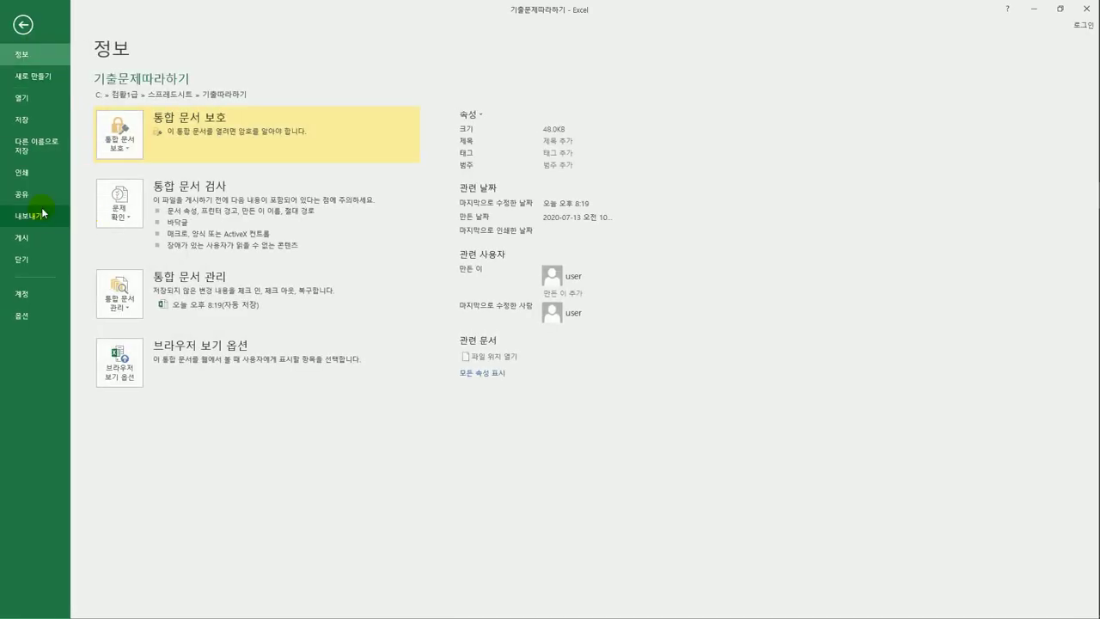
click(31, 175)
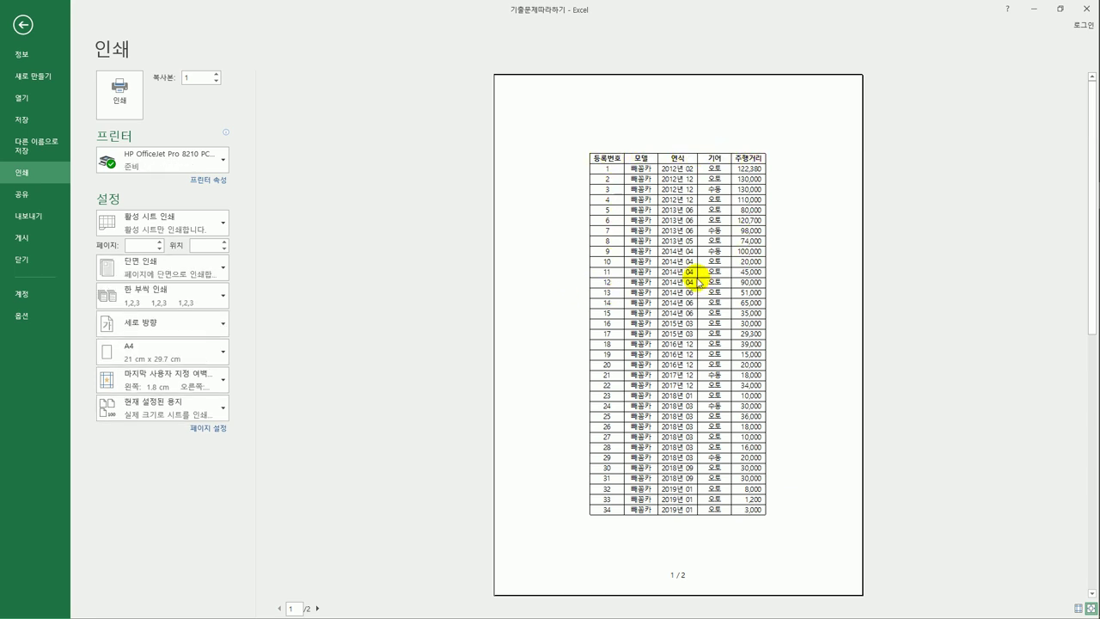
click(317, 608)
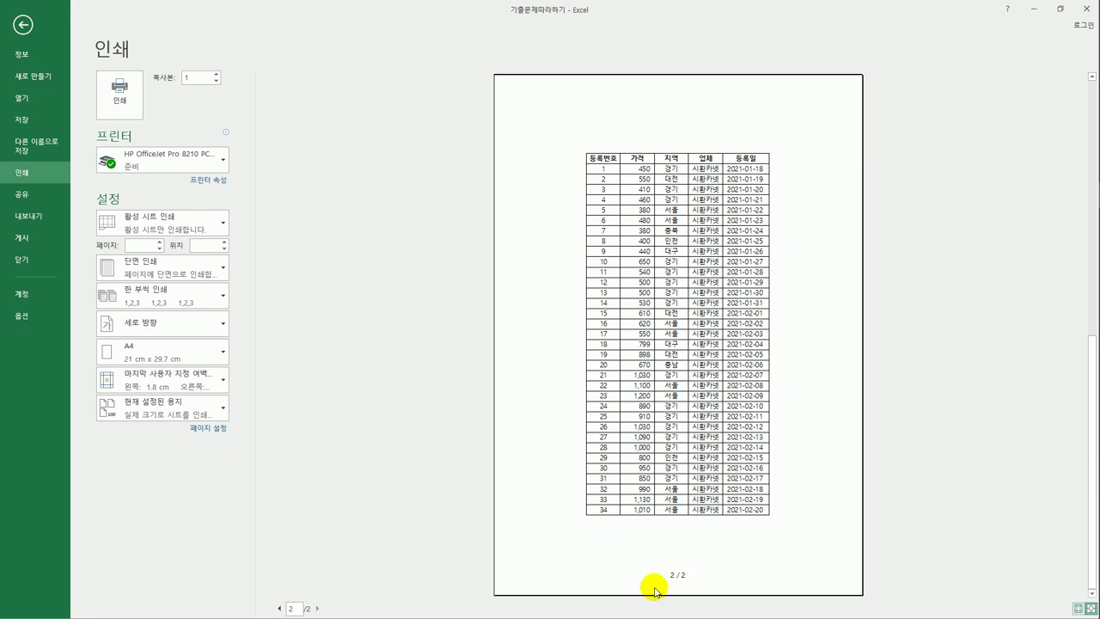
click(279, 607)
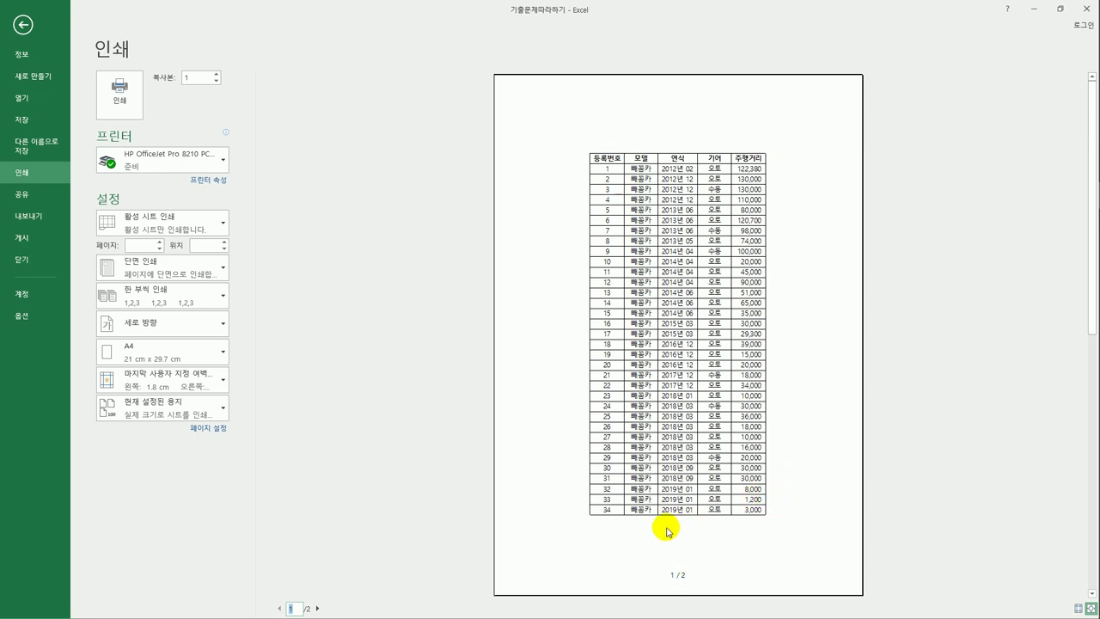
click(21, 26)
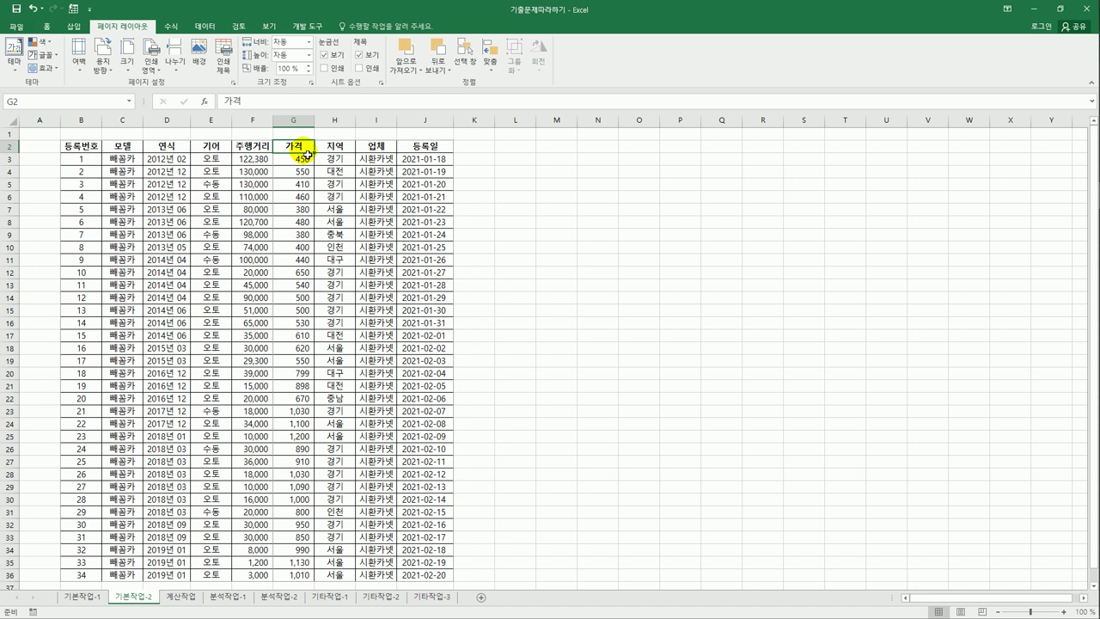
Switch to sheet 계산작업 and select the empty result range M7:N9 of 표2.
click(181, 596)
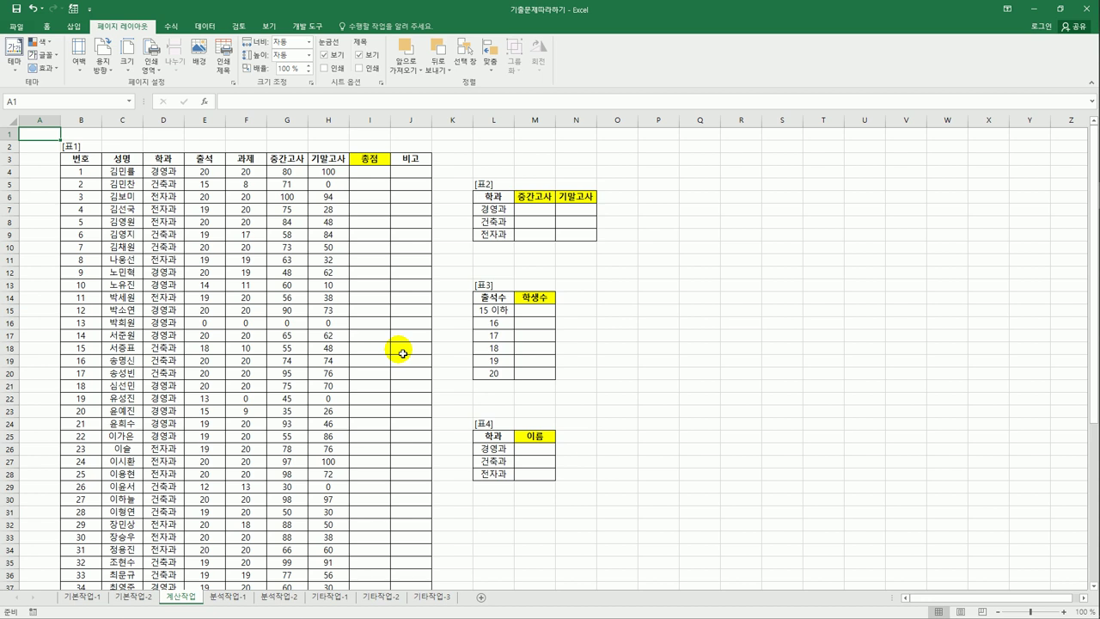
click(173, 159)
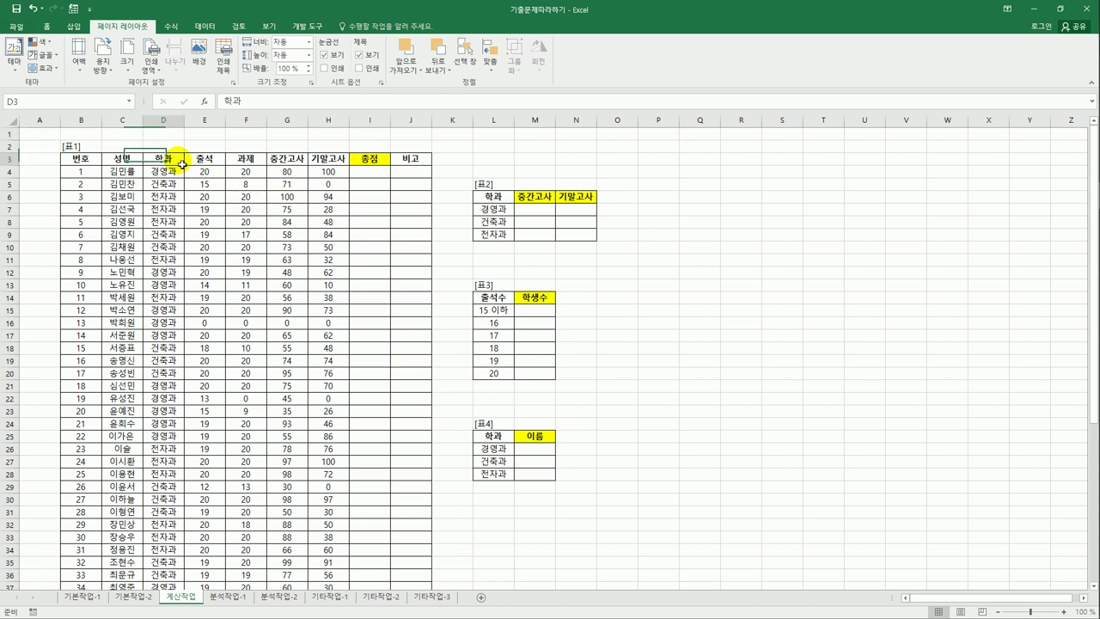
click(272, 160)
click(334, 164)
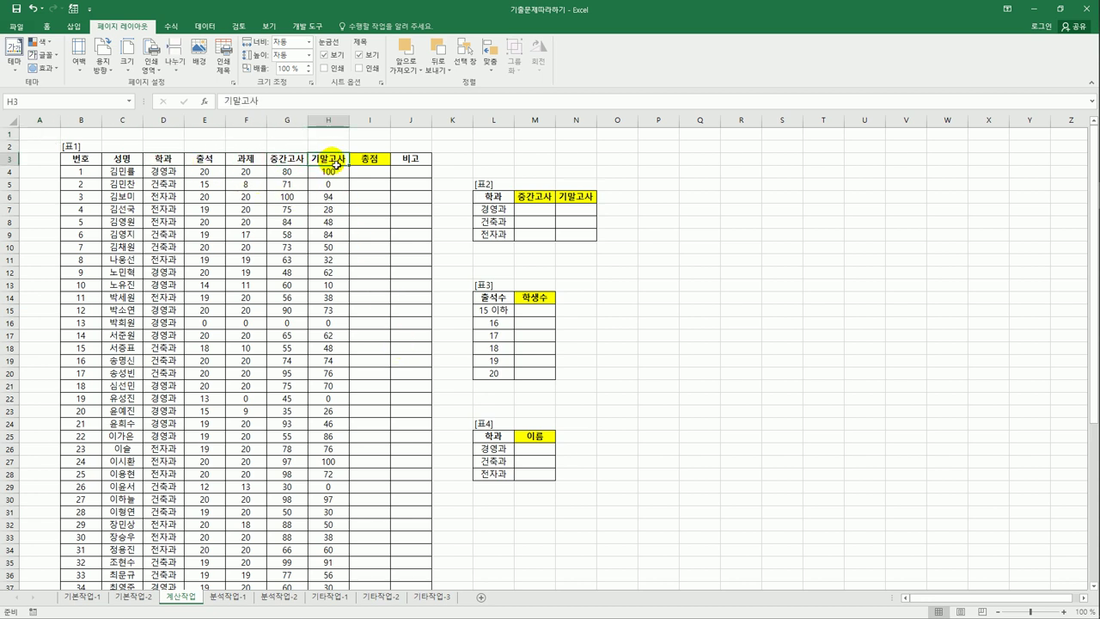
click(544, 215)
drag(544, 218, 587, 232)
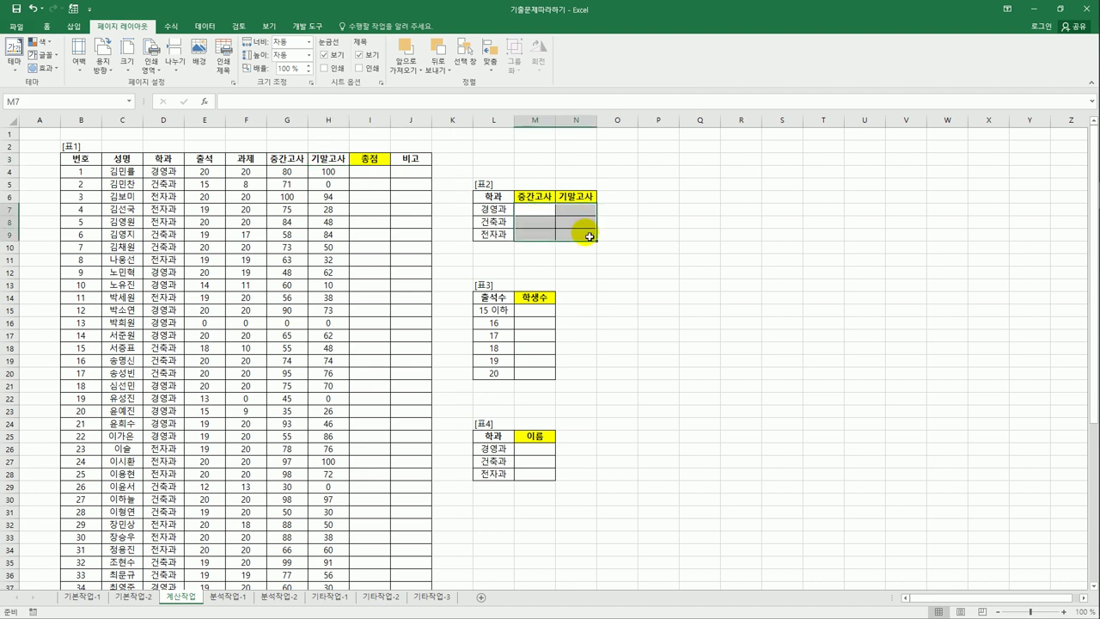
Start an AVERAGEIF formula in M7 with the 학과 column $D$4:$D$43 as the absolute criteria range.
click(547, 211)
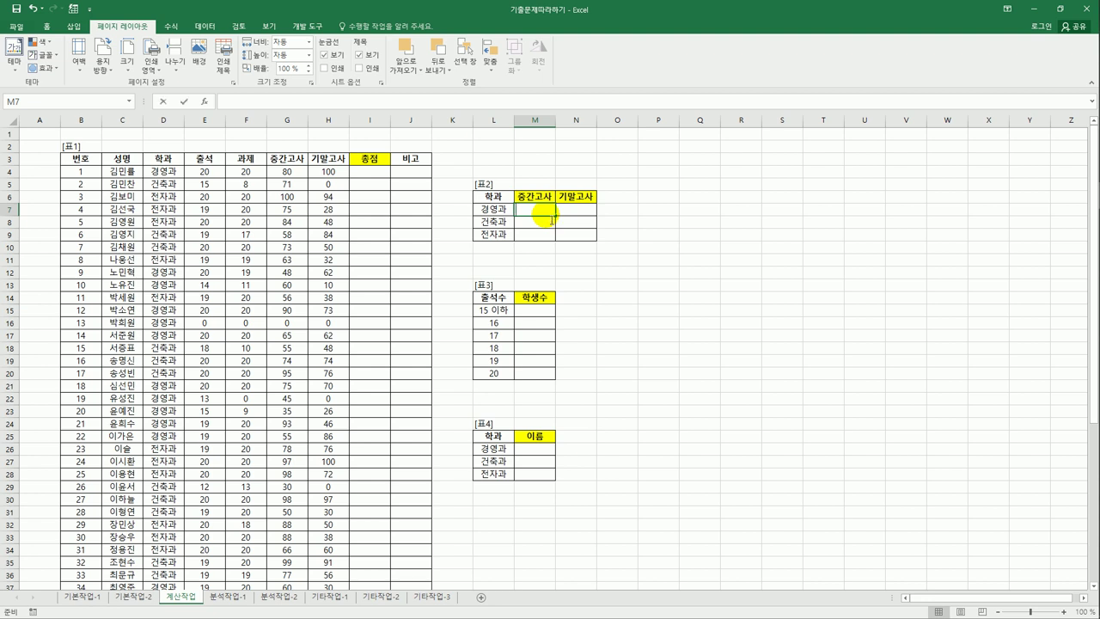
text(=av)
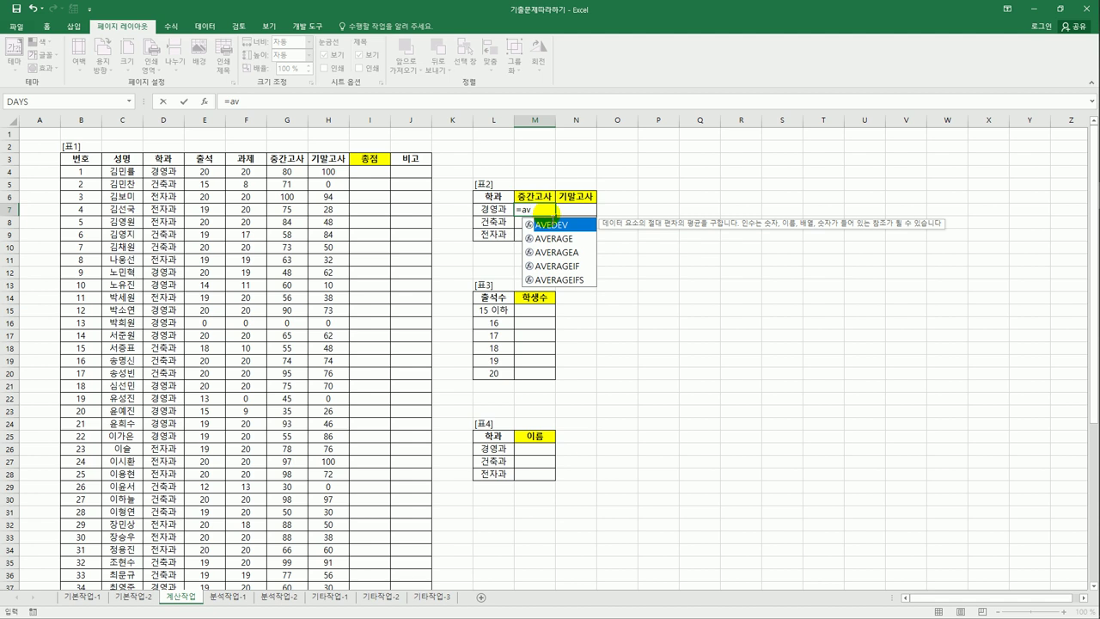
click(555, 268)
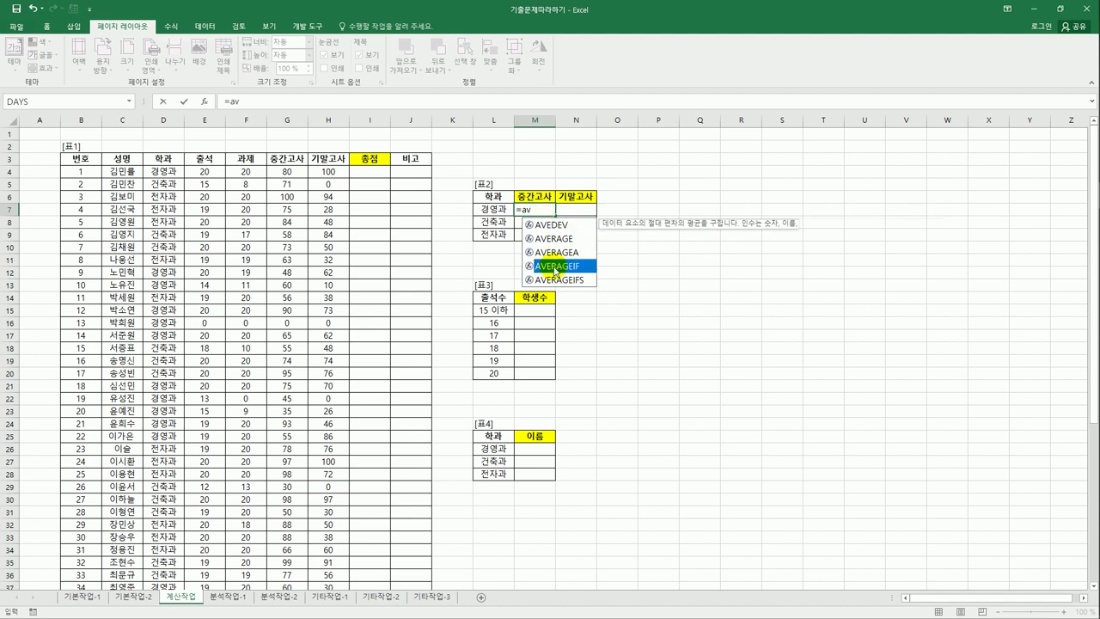
double_click(555, 268)
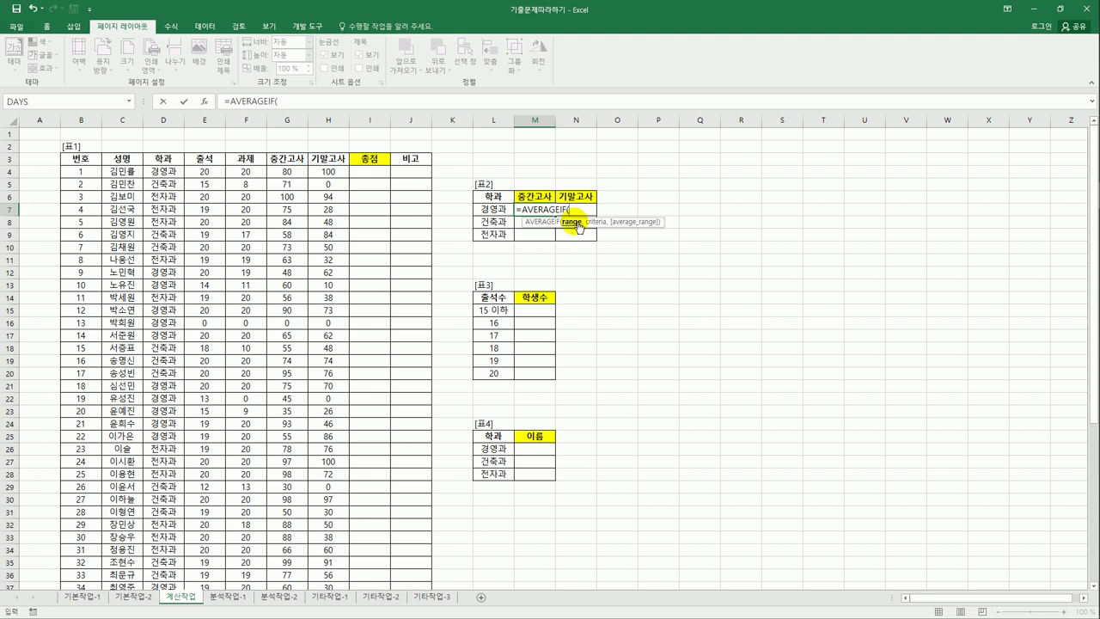
drag(165, 172, 161, 567)
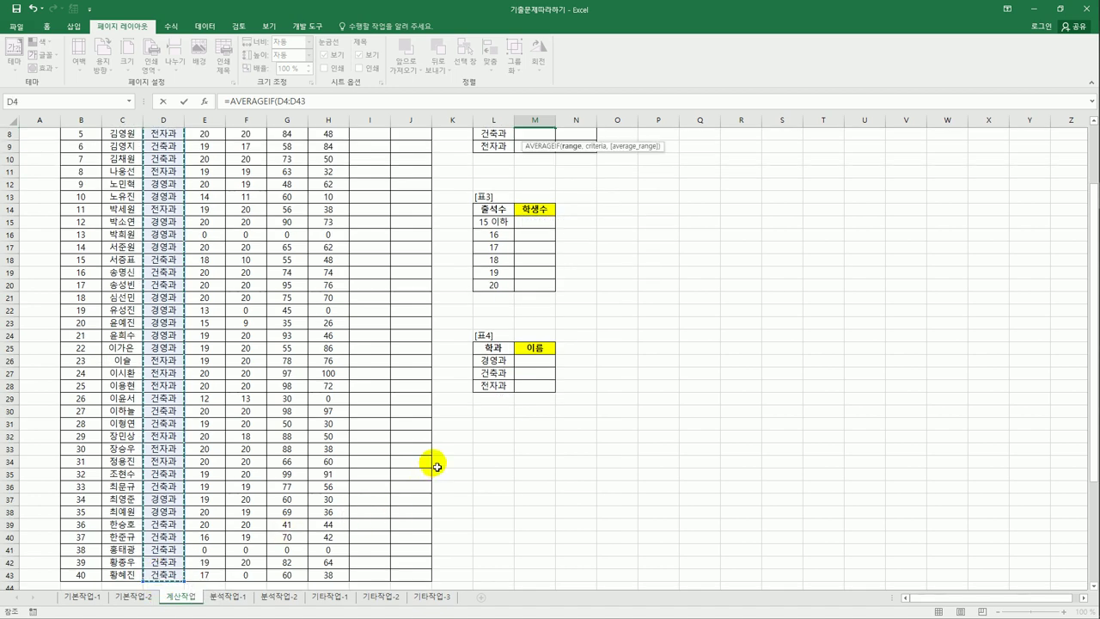
scroll(437, 467, up, 2)
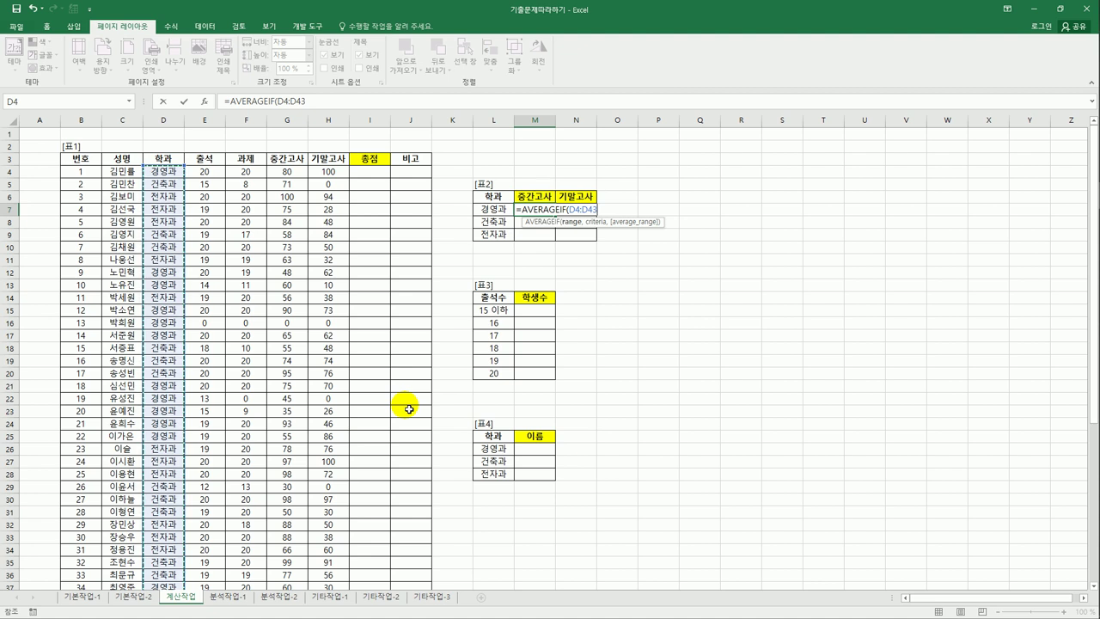
key(F4)
text(,)
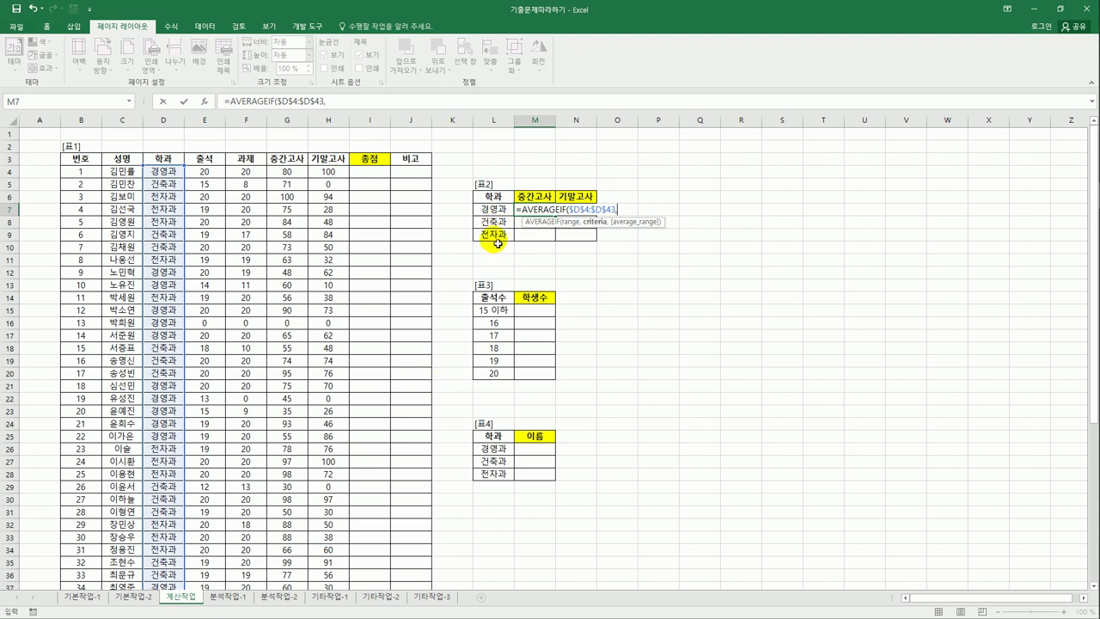
Add the 경영과 cell as the formula's criteria with only its column fixed ($L7).
click(493, 209)
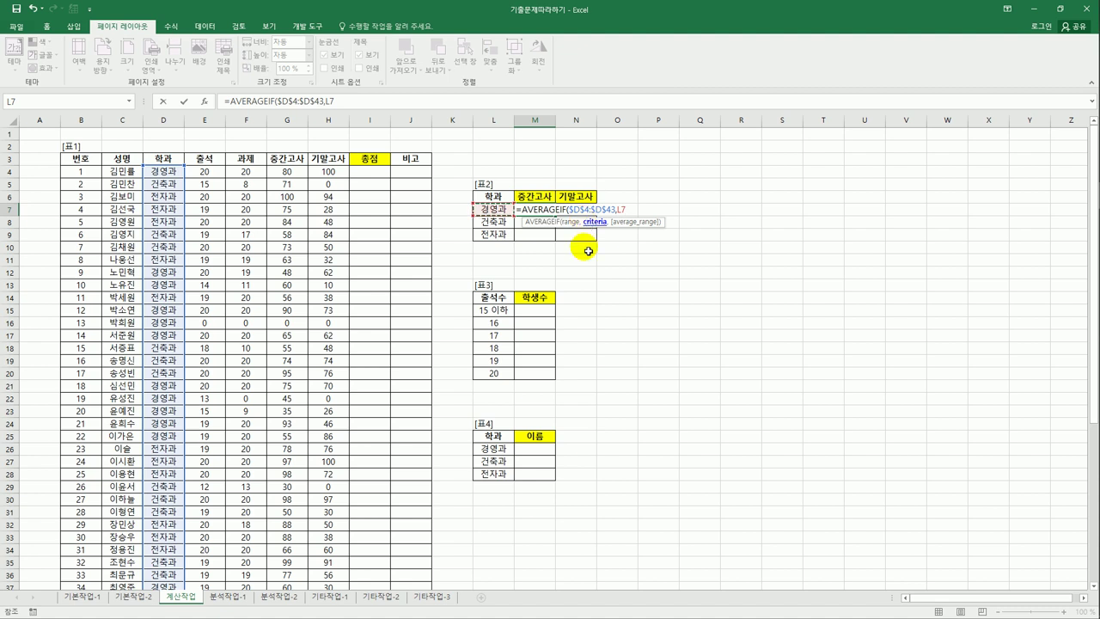
key(F4)
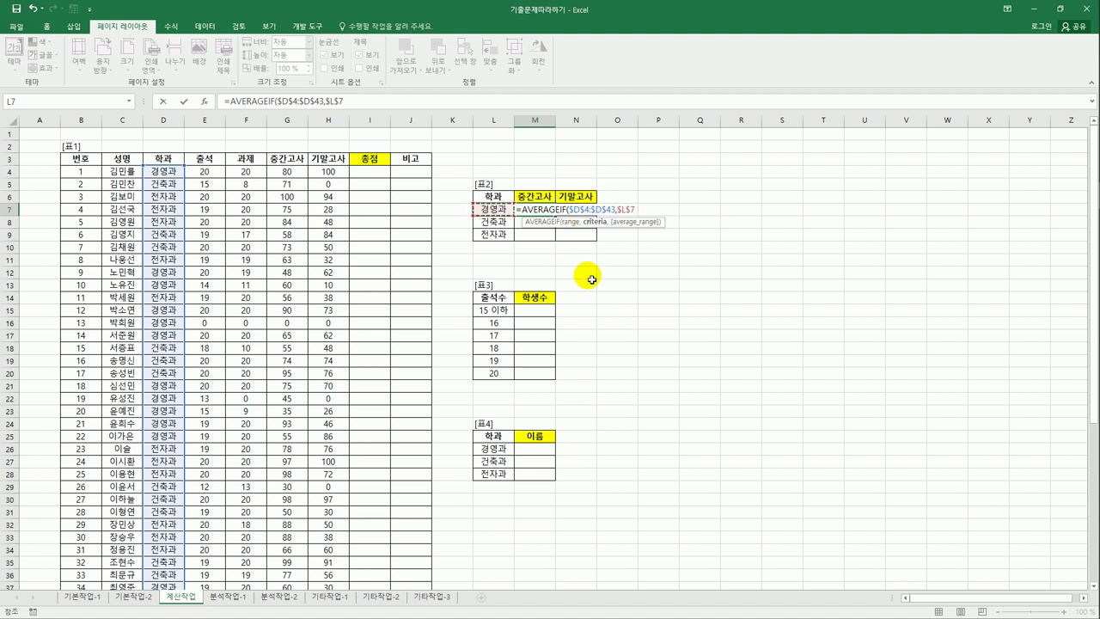
key(F4)
key(F4)
text(,)
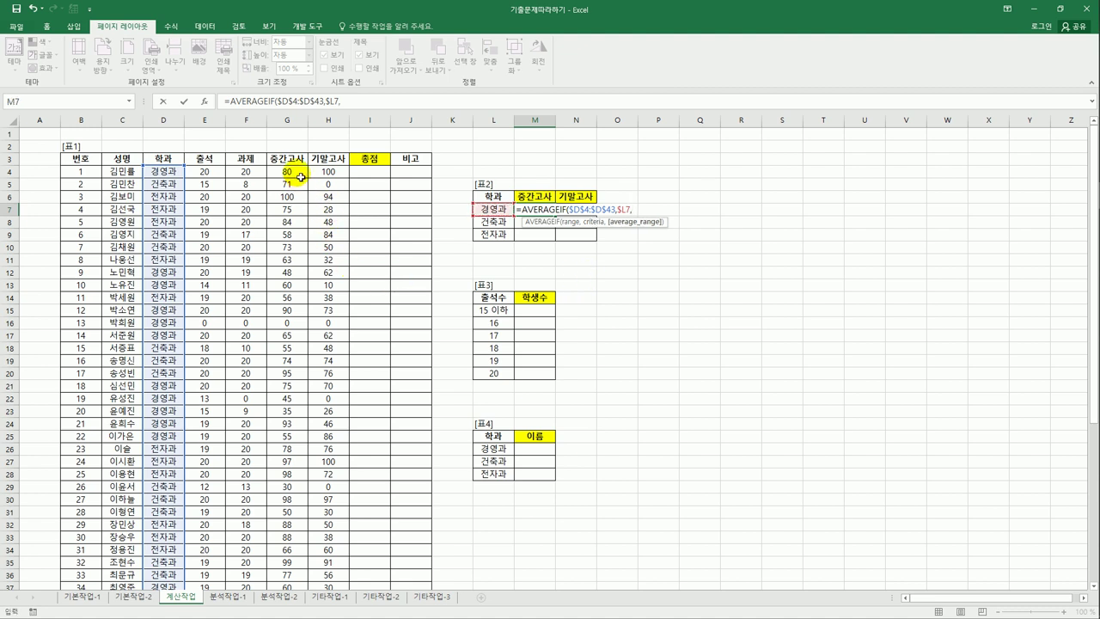
Add the 중간고사 scores as the average range with only the rows fixed (G$4:G$43) and complete the AVERAGEIF formula.
drag(300, 177, 289, 562)
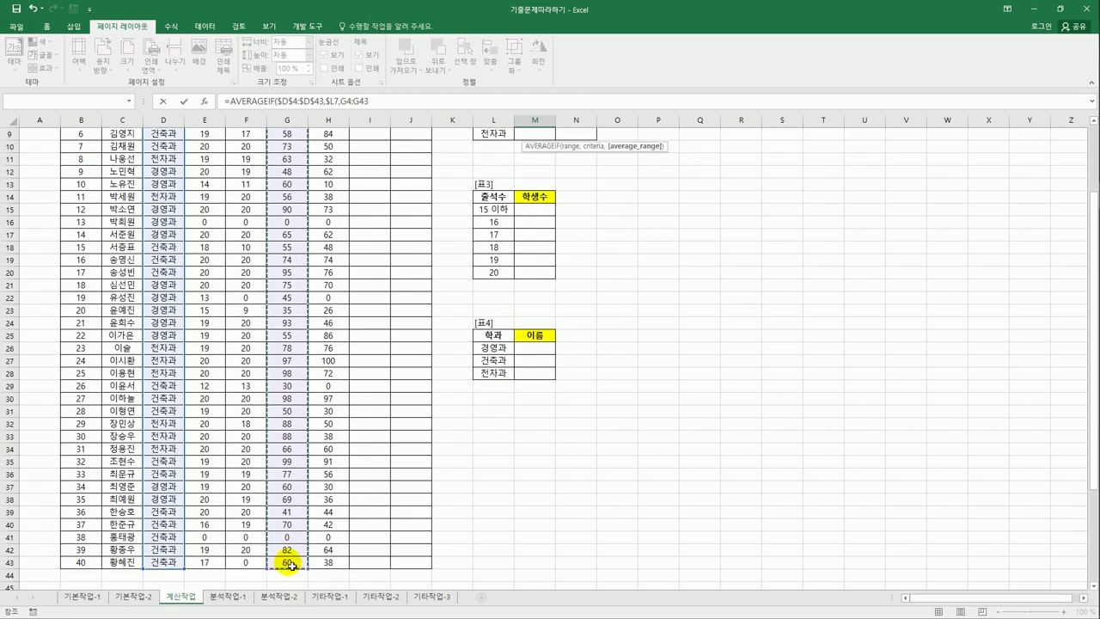
scroll(444, 485, up, 3)
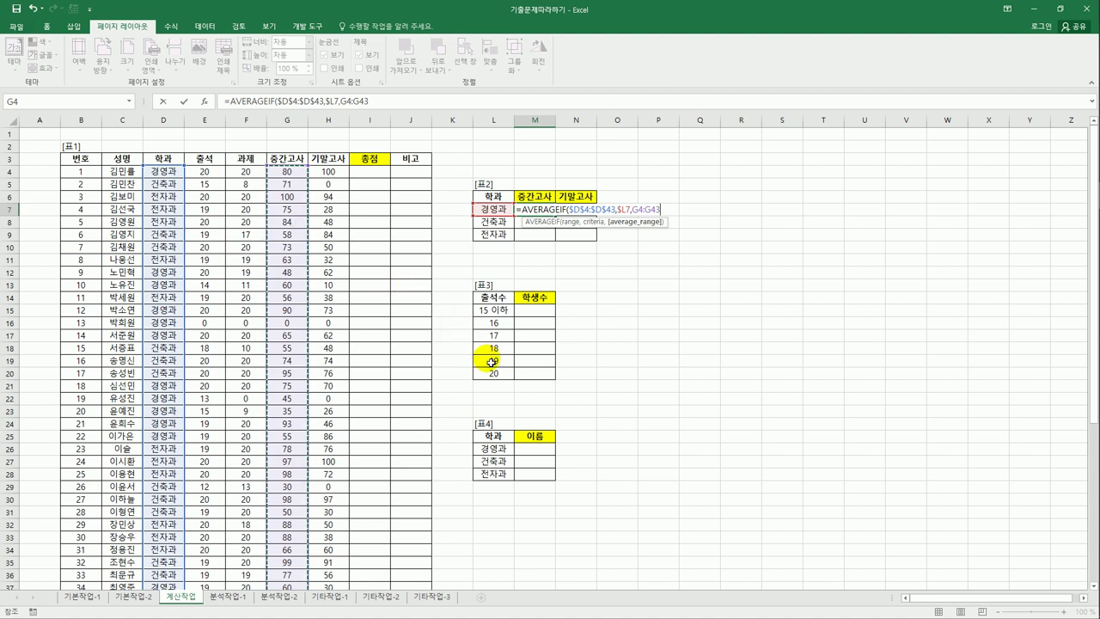
key(F4)
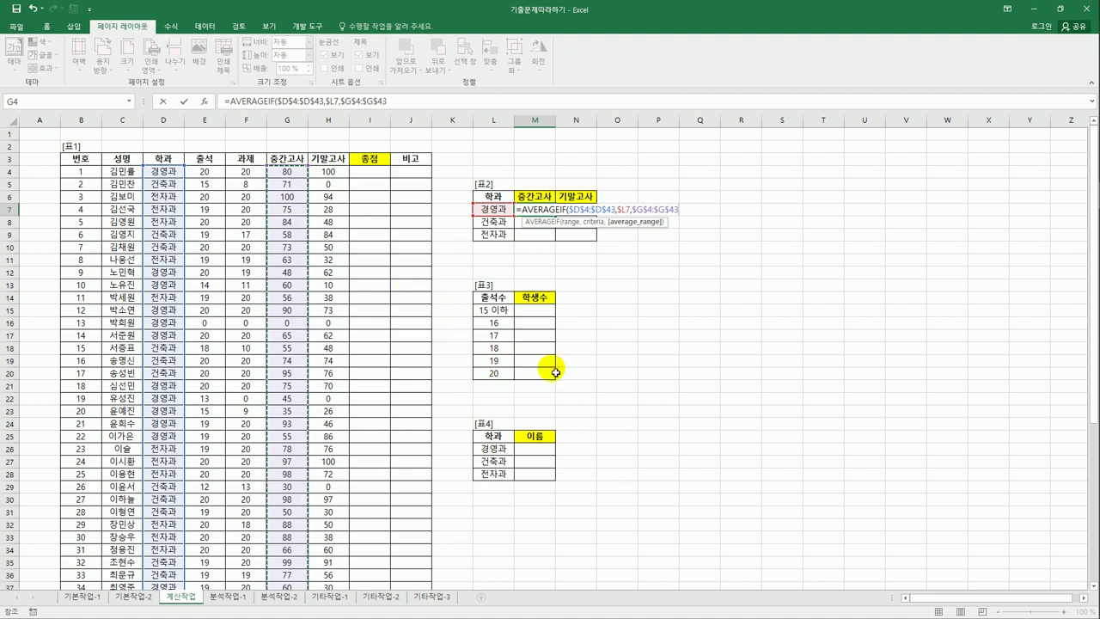
key(F4)
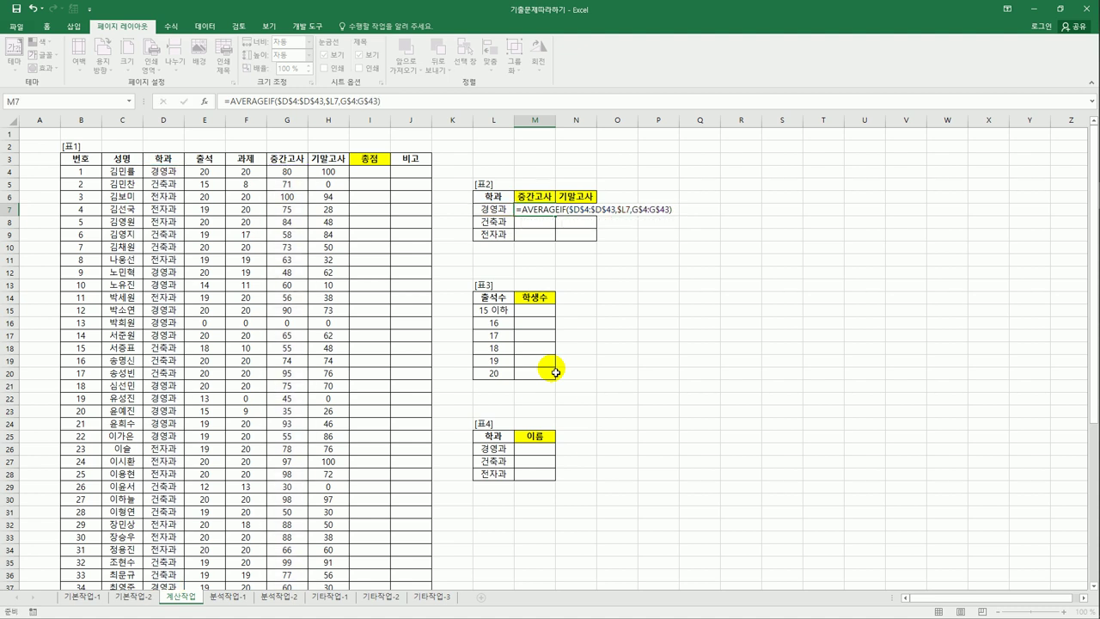
Enter the AVERAGEIF formula in M7, copy it across M7:N9 of 표2, and inspect the copied formula in N8.
key(Return)
click(550, 211)
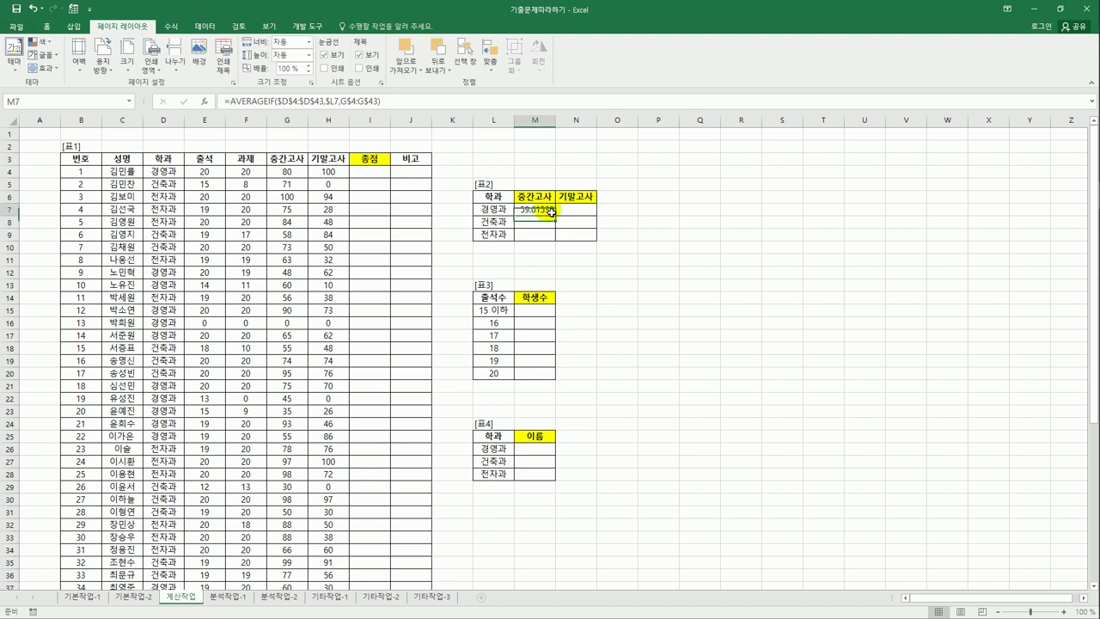
drag(560, 219, 585, 249)
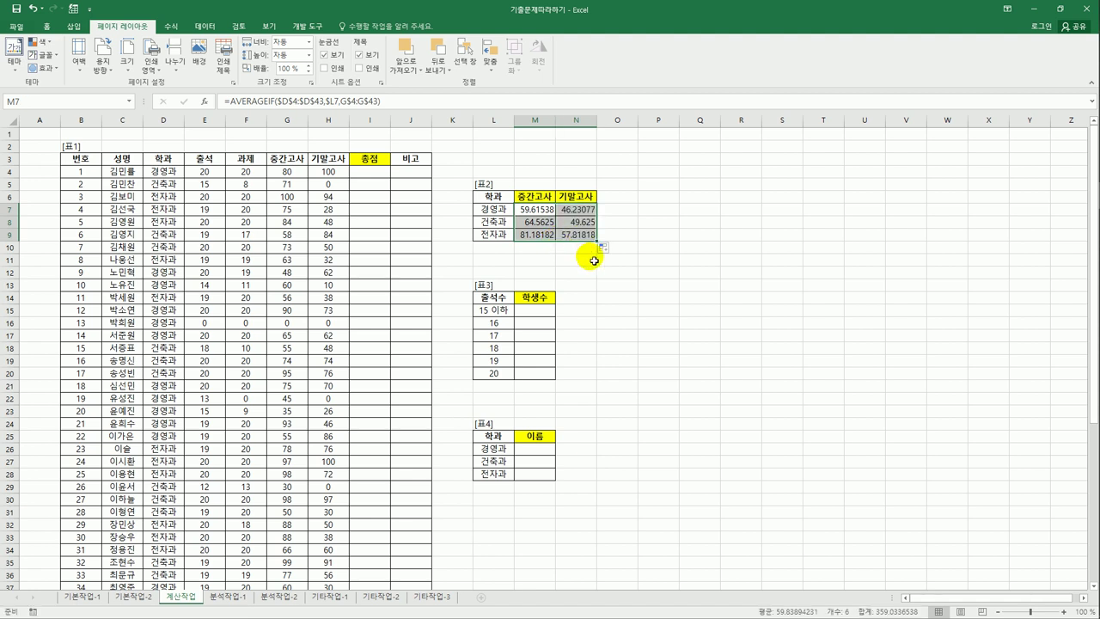
click(540, 210)
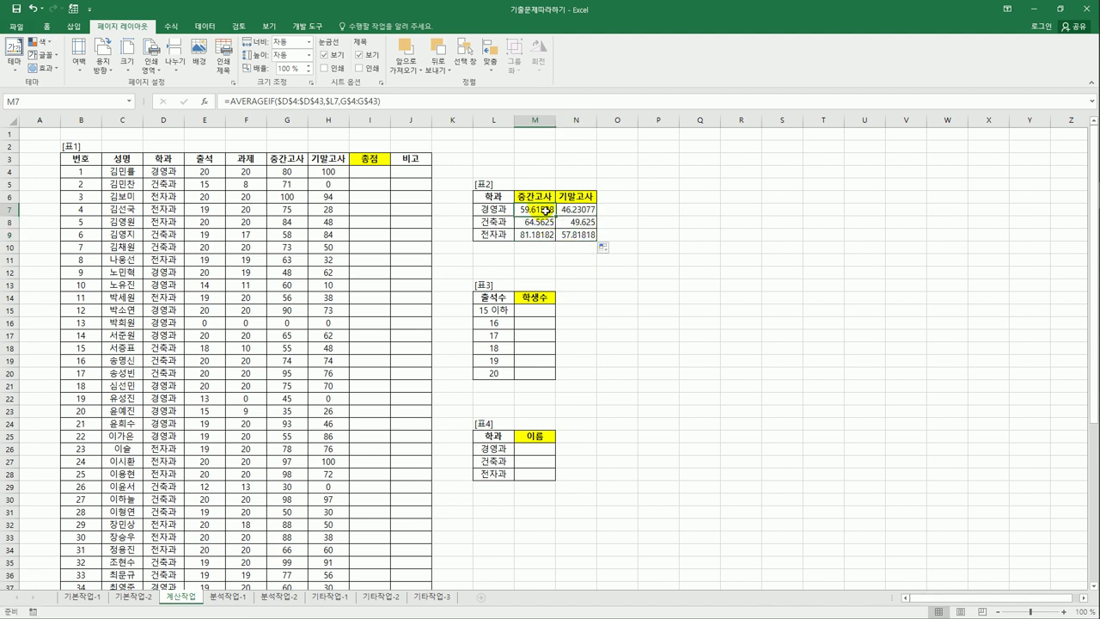
click(579, 221)
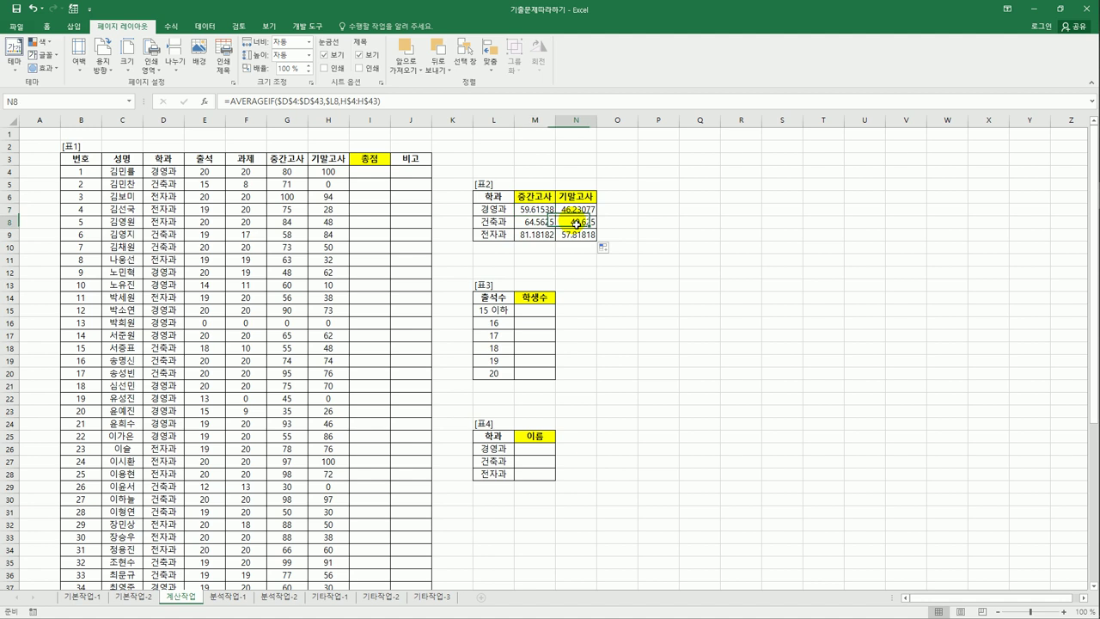
click(396, 102)
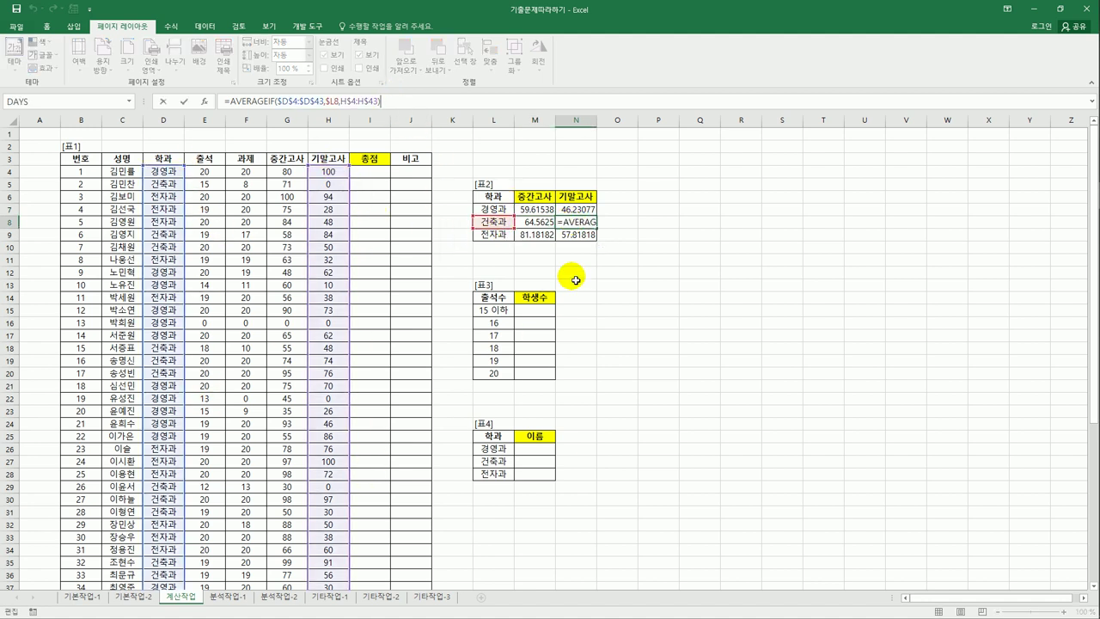
Wrap the M7 AVERAGEIF formula in ROUNDUP with 1 decimal digit and copy it across M7:N9.
click(542, 211)
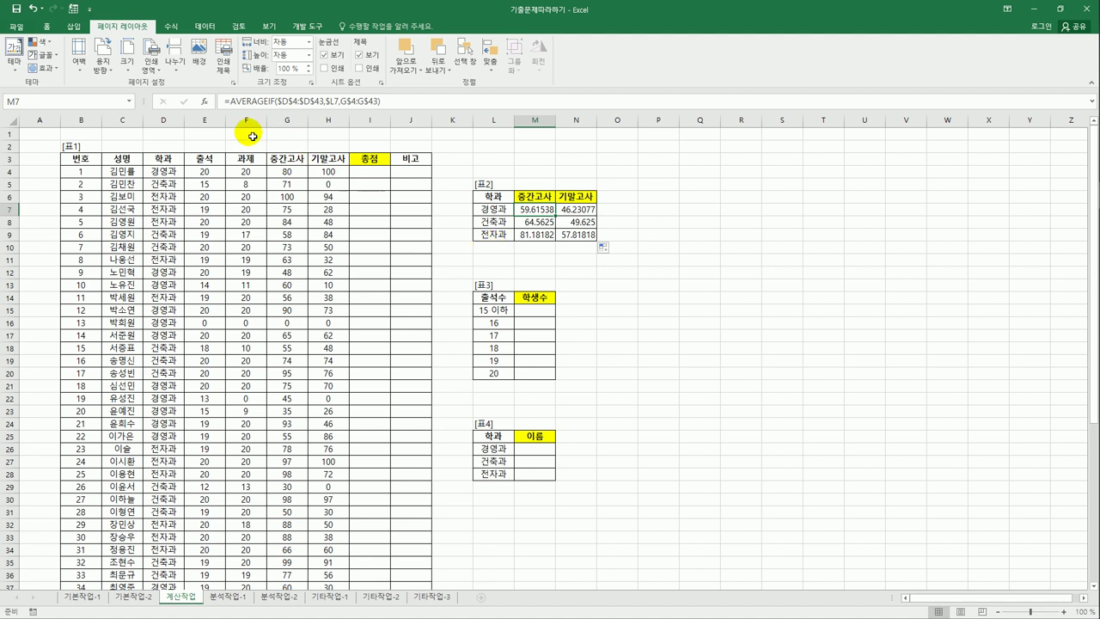
click(232, 103)
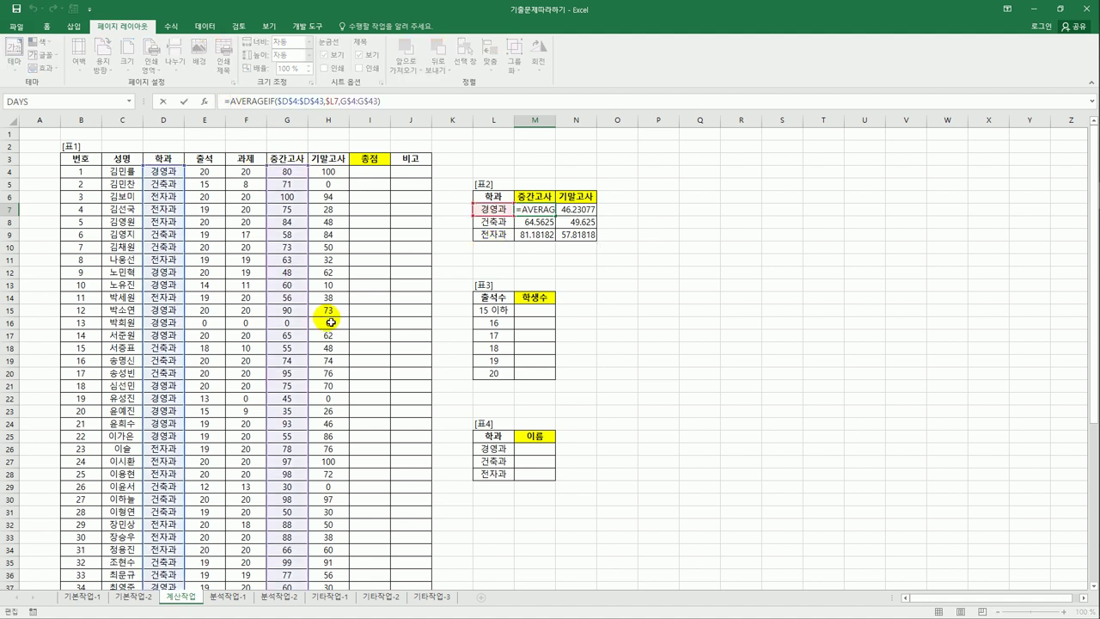
text(rou)
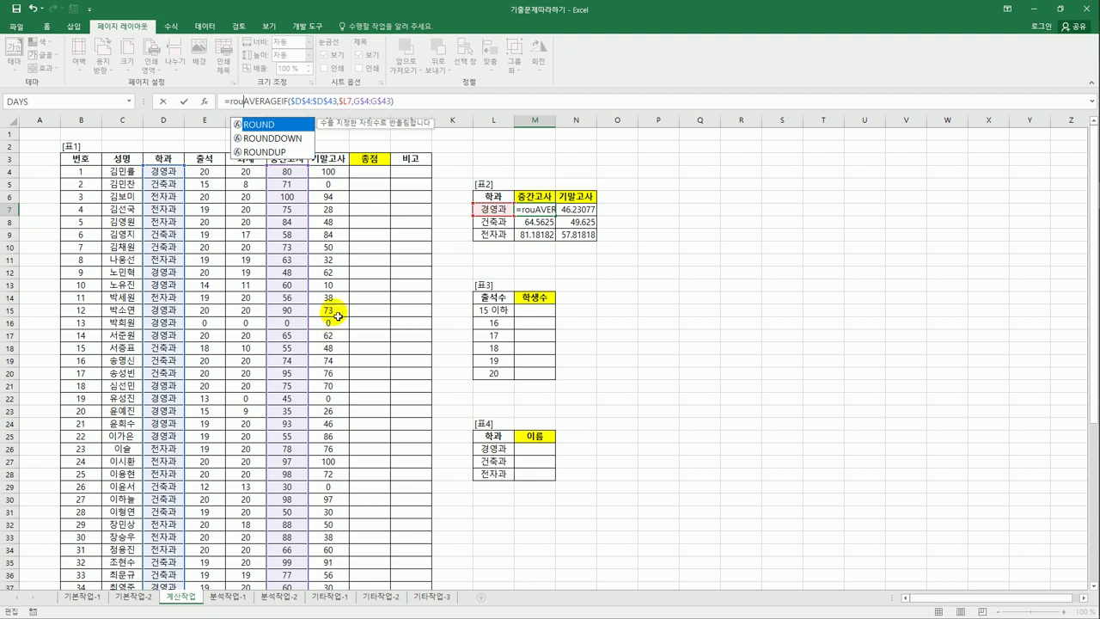
double_click(266, 152)
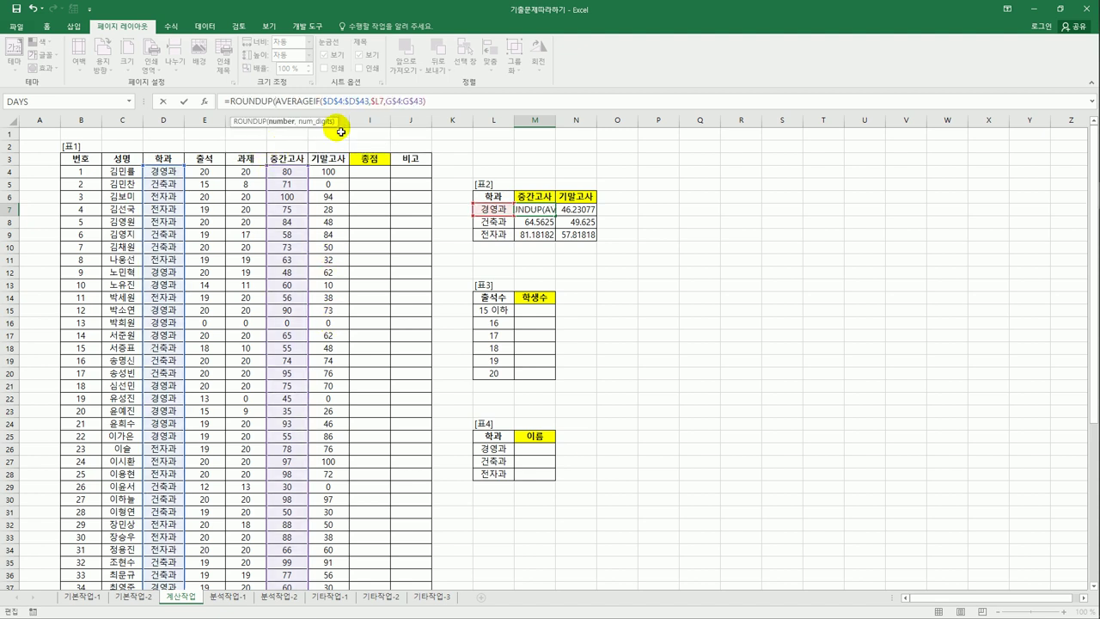
text(,)
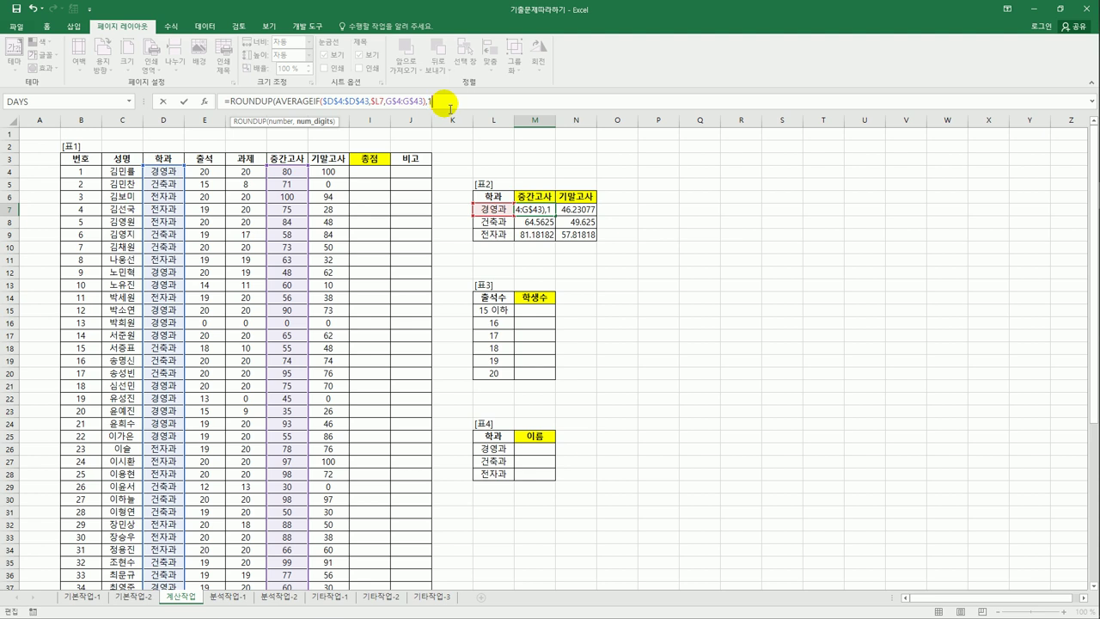
text(1)
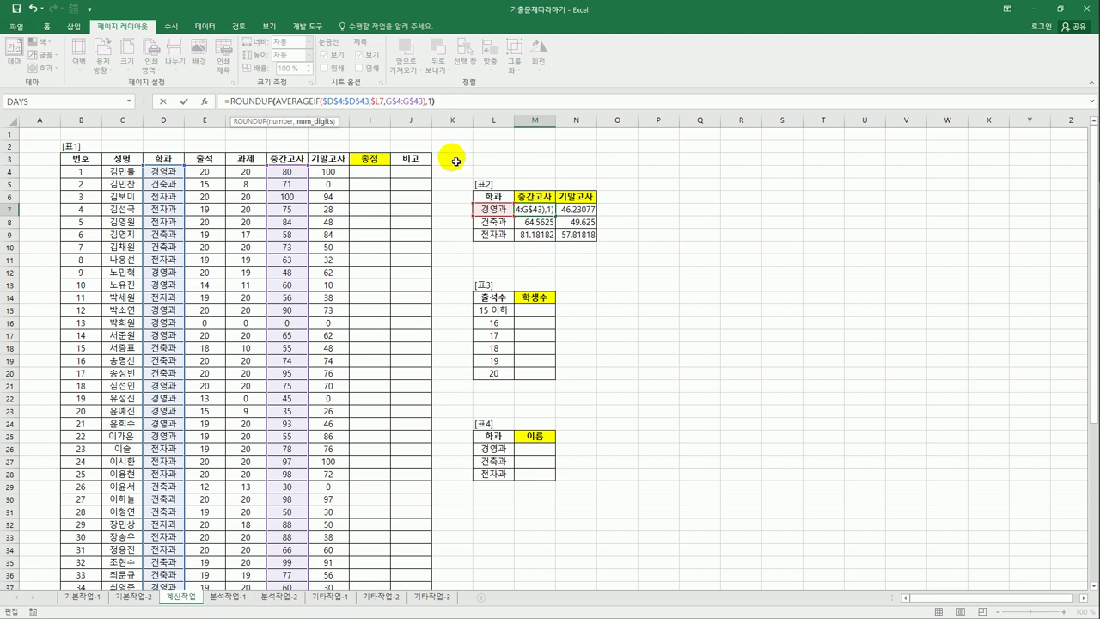
text())
key(Return)
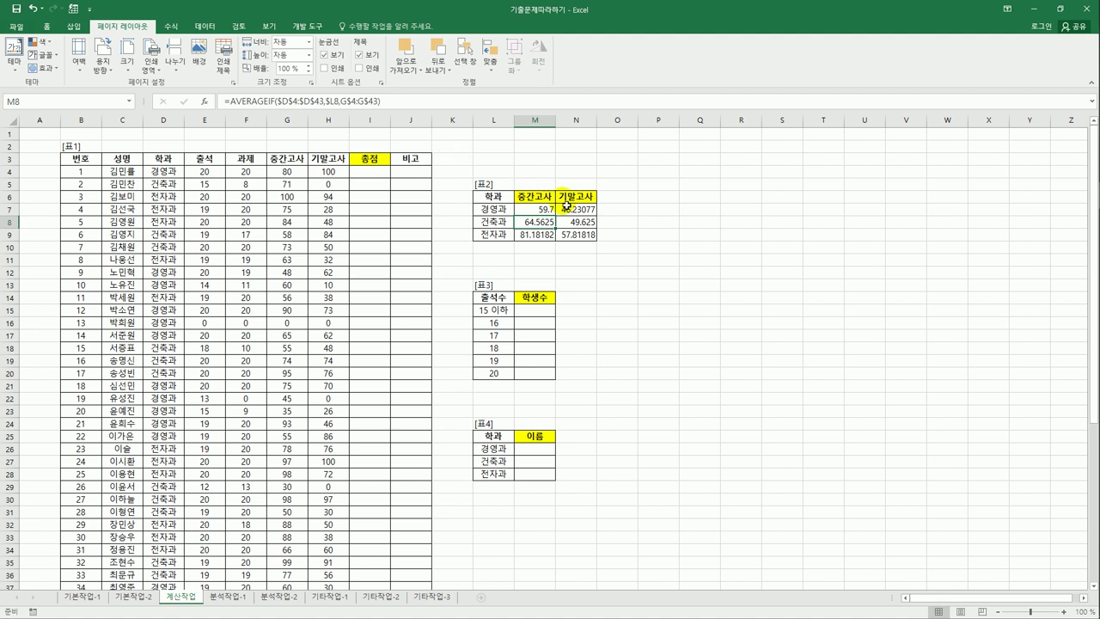
click(552, 211)
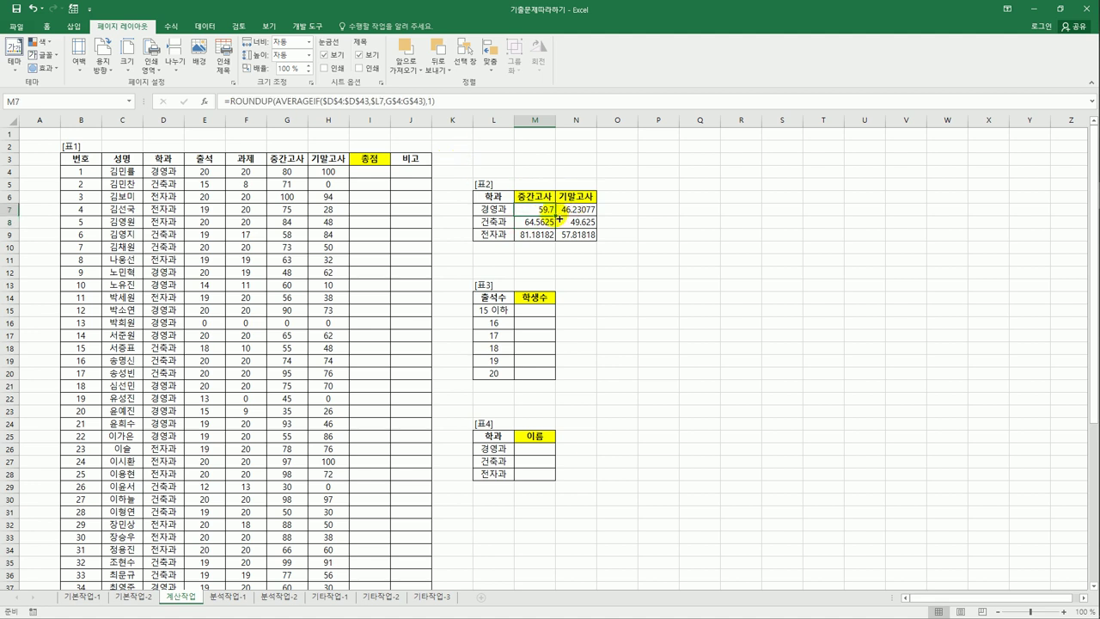
drag(557, 221, 589, 247)
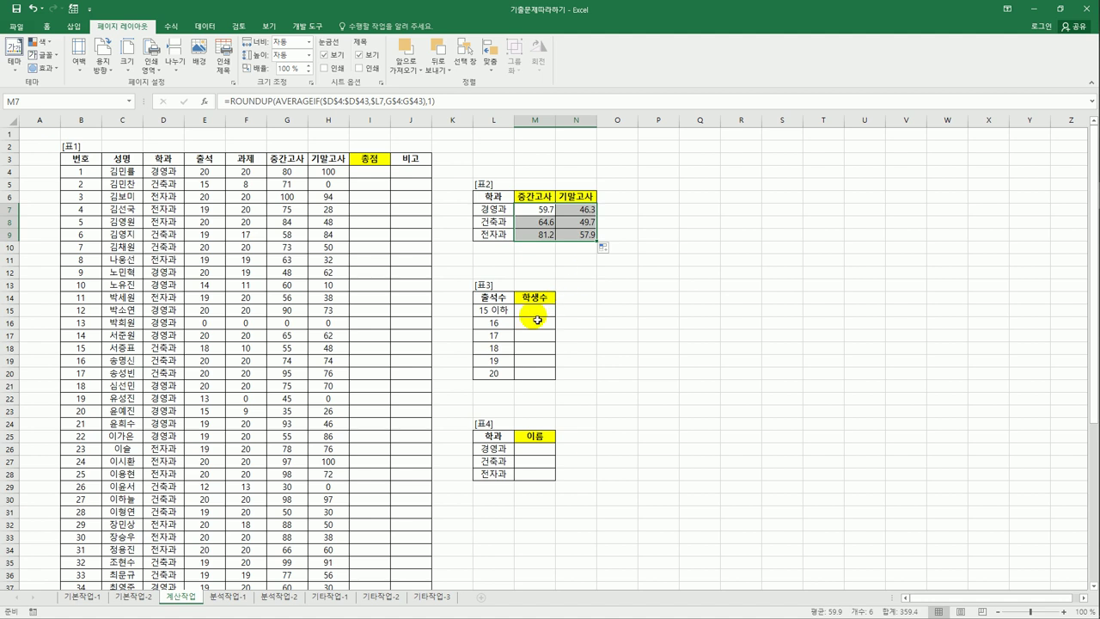
Start a FREQUENCY formula over the 학생수 range M15:M20 of 표3 with the 출석 scores E4:E43 as the data array.
drag(536, 311, 542, 372)
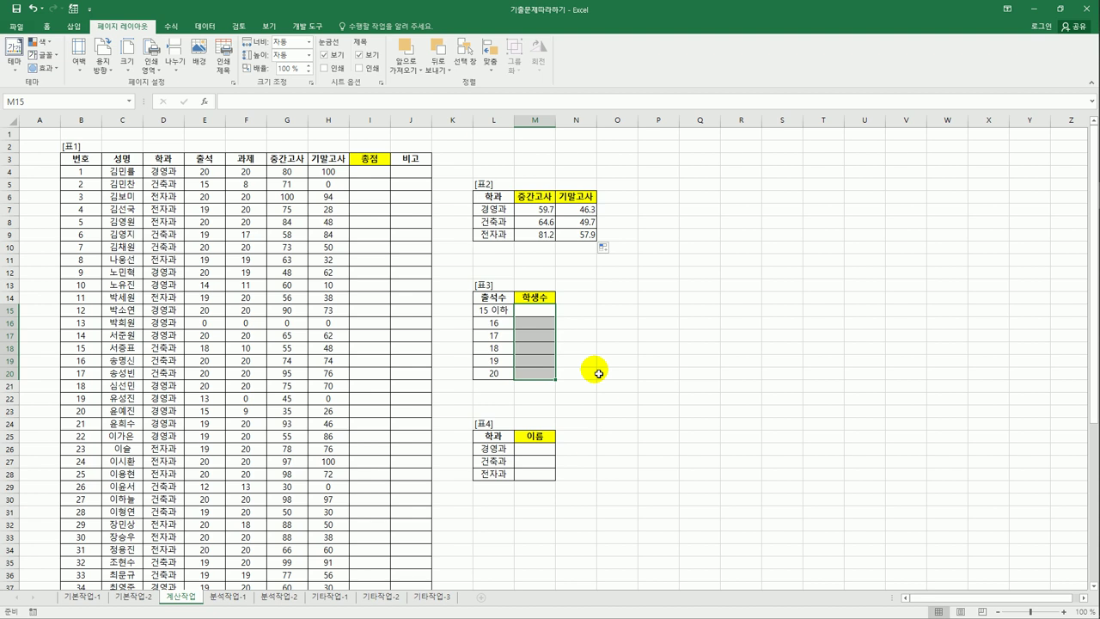
click(539, 309)
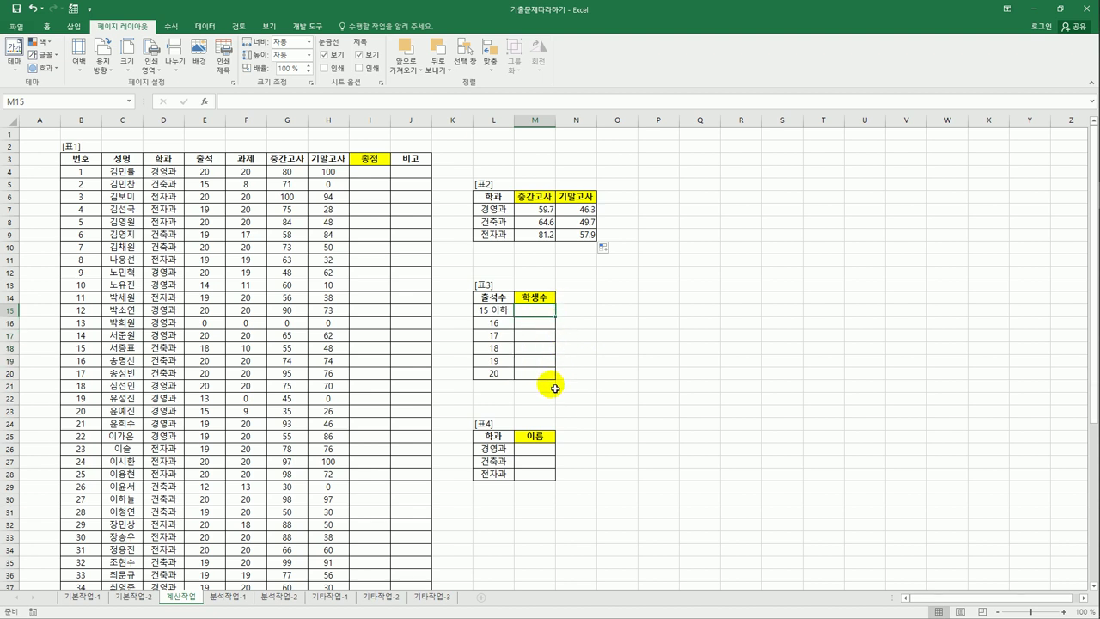
drag(535, 308, 535, 373)
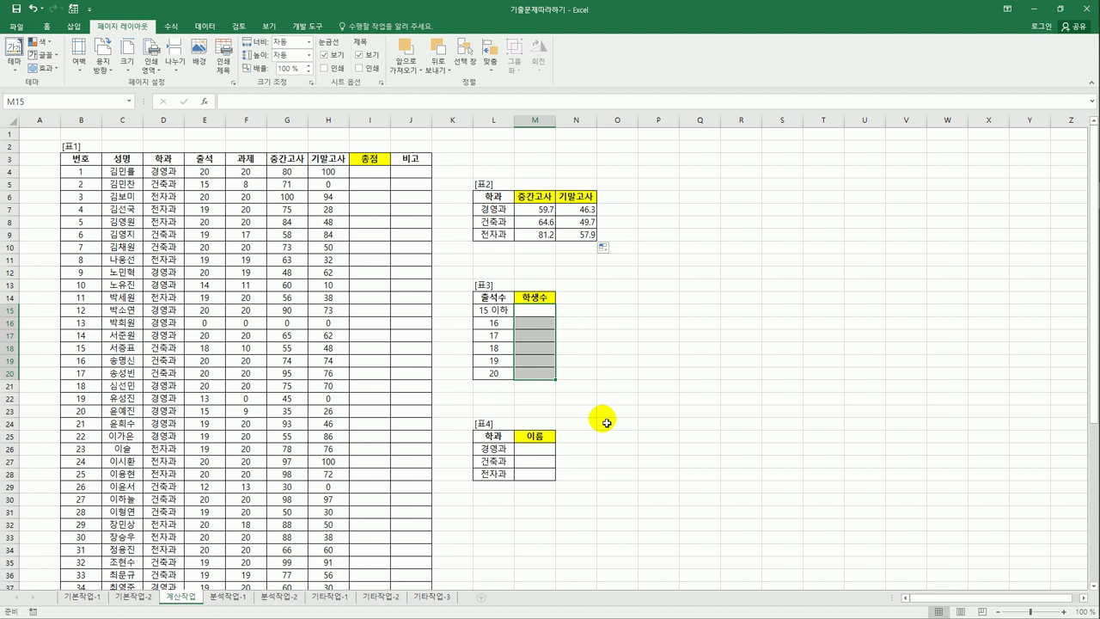
text(=fr)
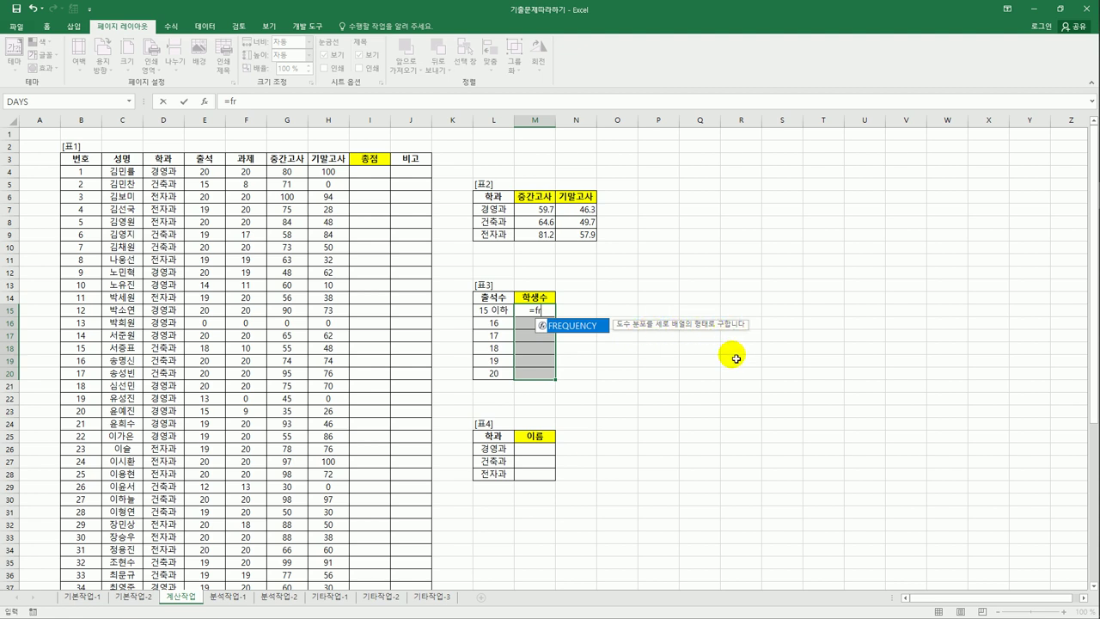
key(Tab)
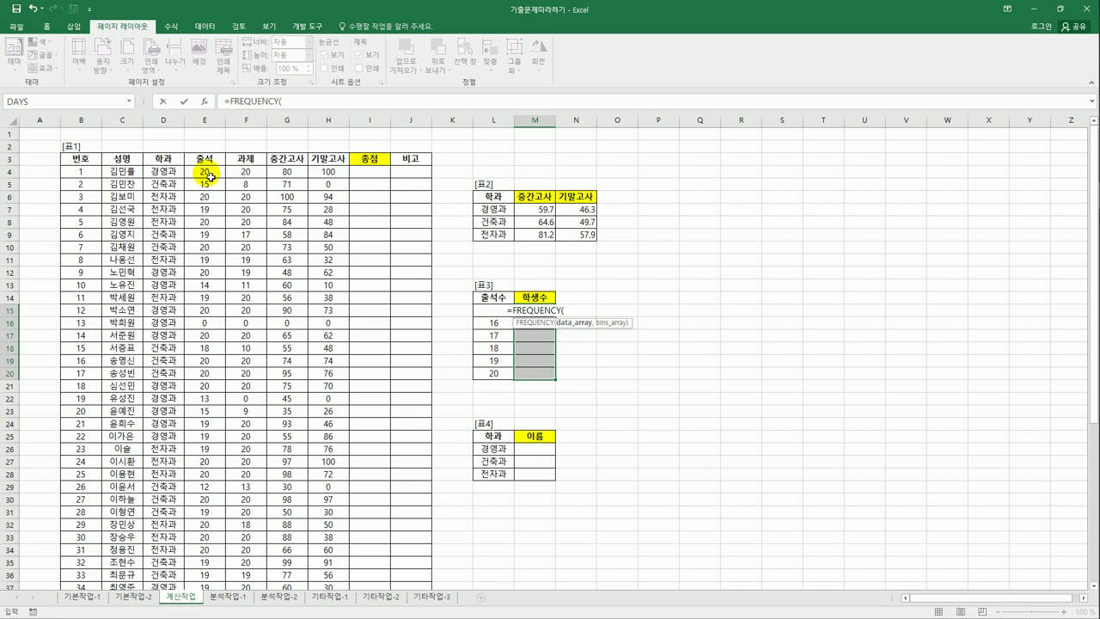
drag(209, 175, 209, 568)
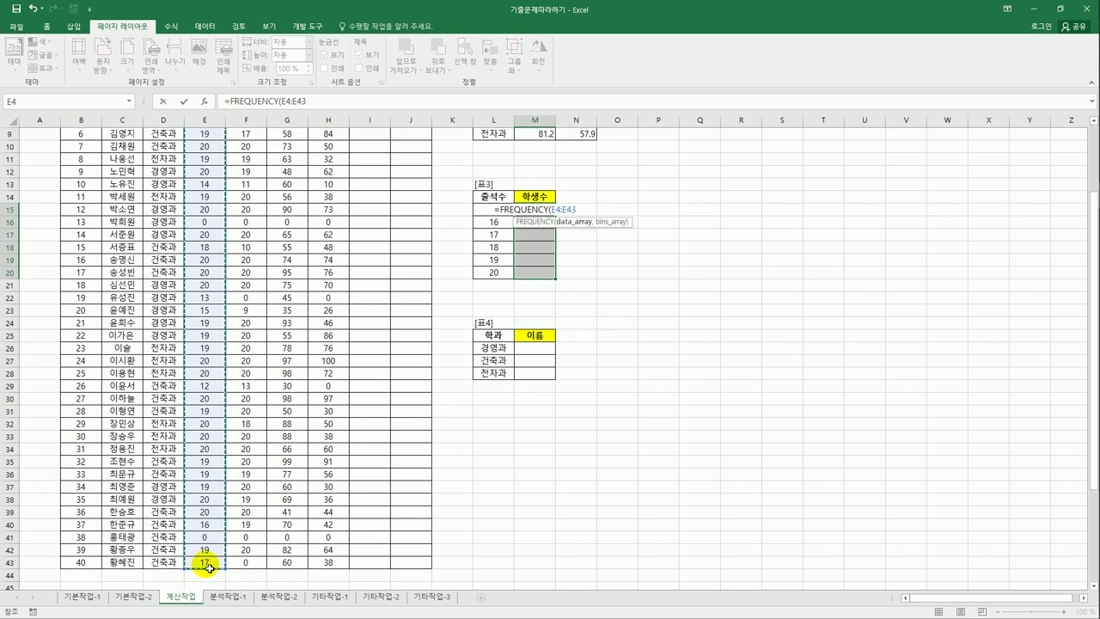
text(,)
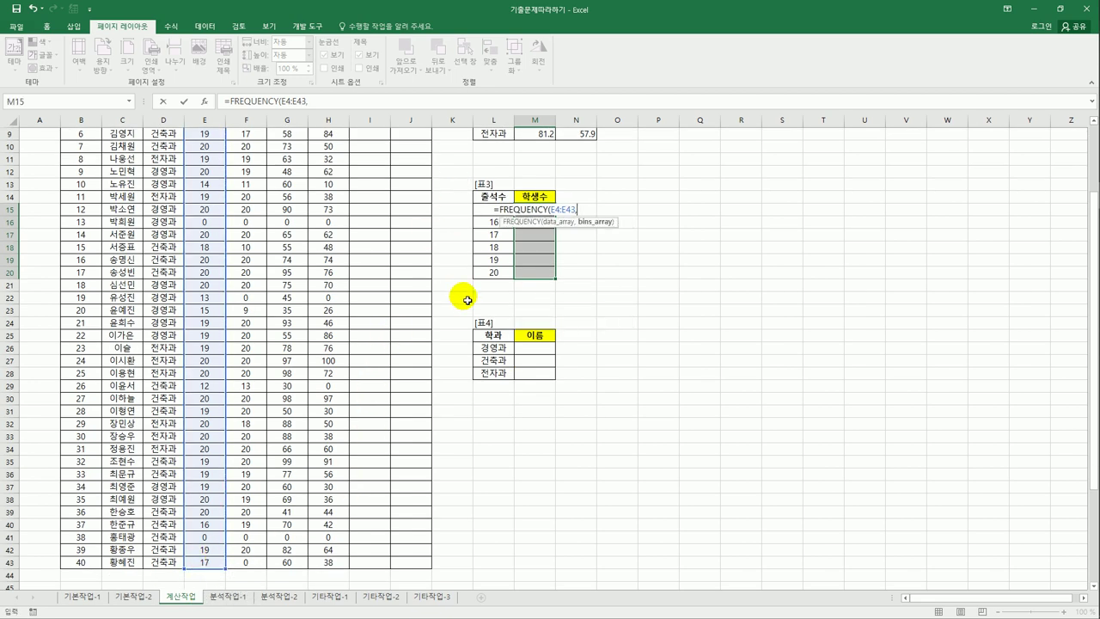
Add the 출석수 cells L15:L20 as the bins and enter the FREQUENCY formula as an array formula.
drag(490, 272, 493, 217)
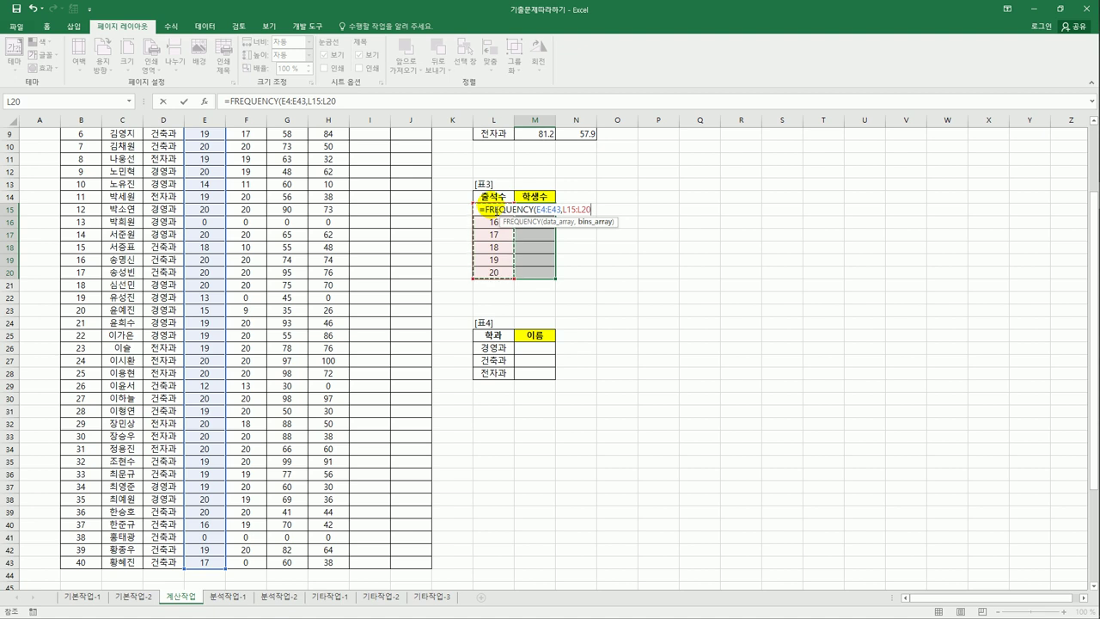
text())
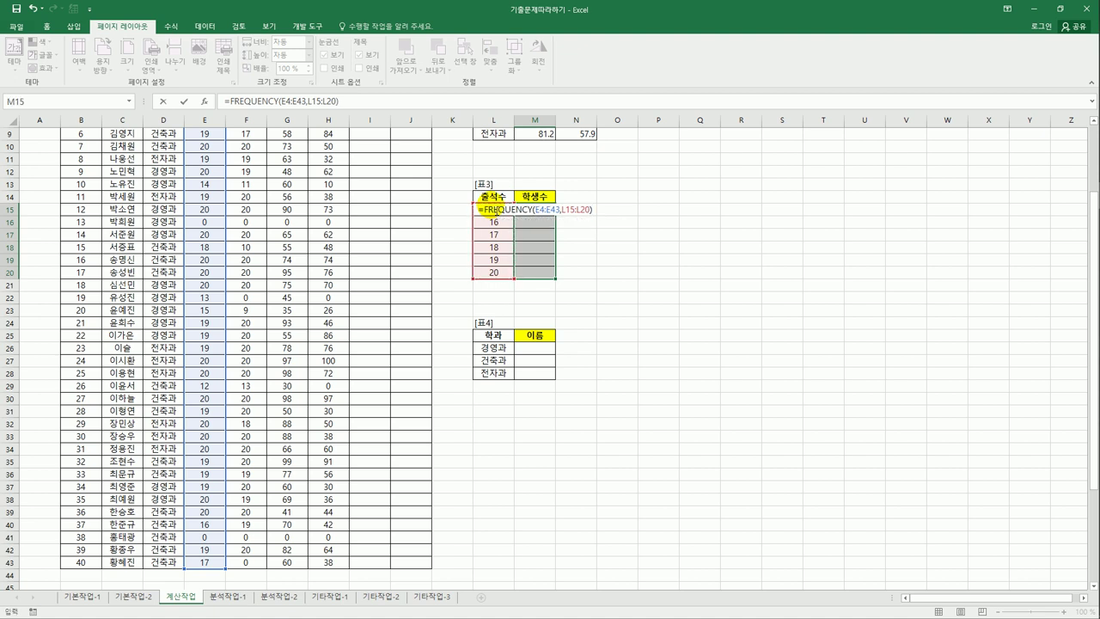
key(ctrl+shift+Return)
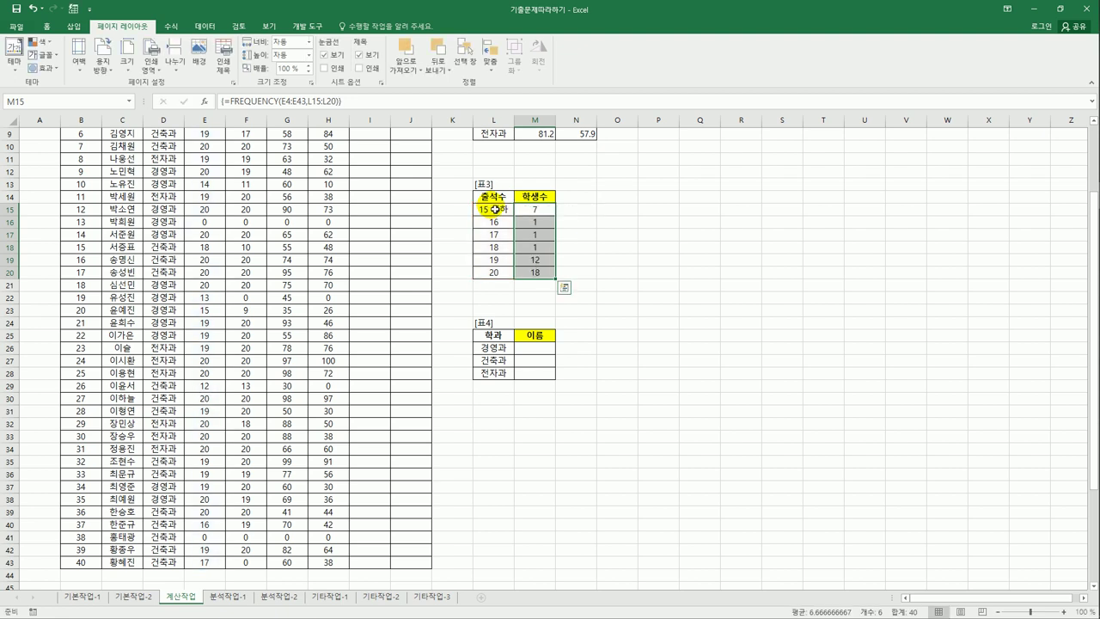
click(533, 273)
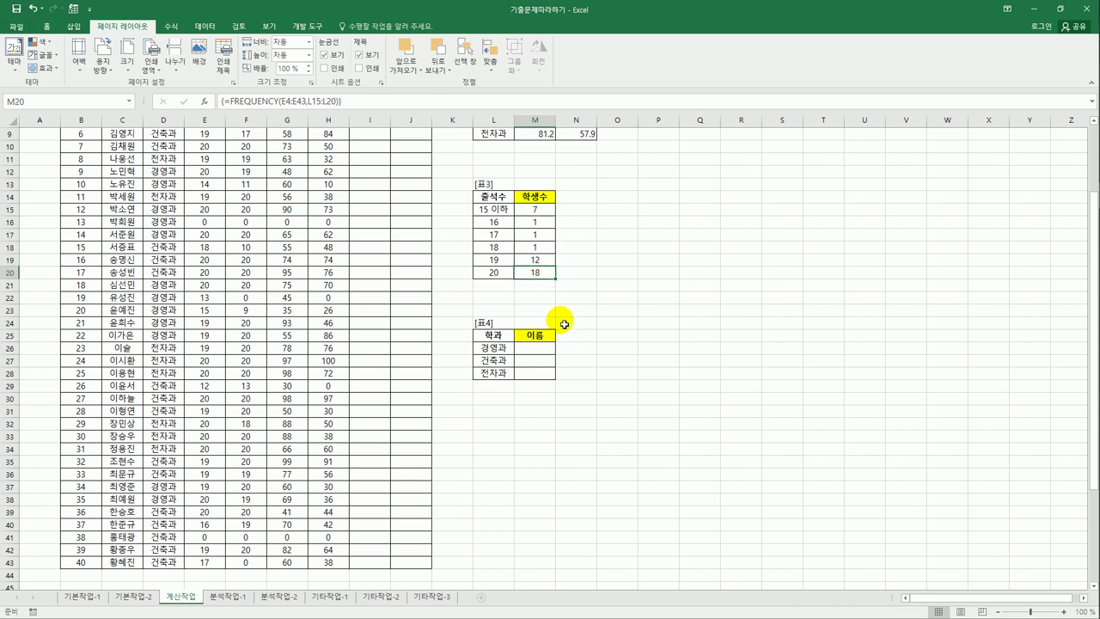
Wrap the FREQUENCY formula in M15:M20 in TEXT with the format "#명" and re-enter it as an array formula.
drag(532, 212, 532, 273)
click(232, 104)
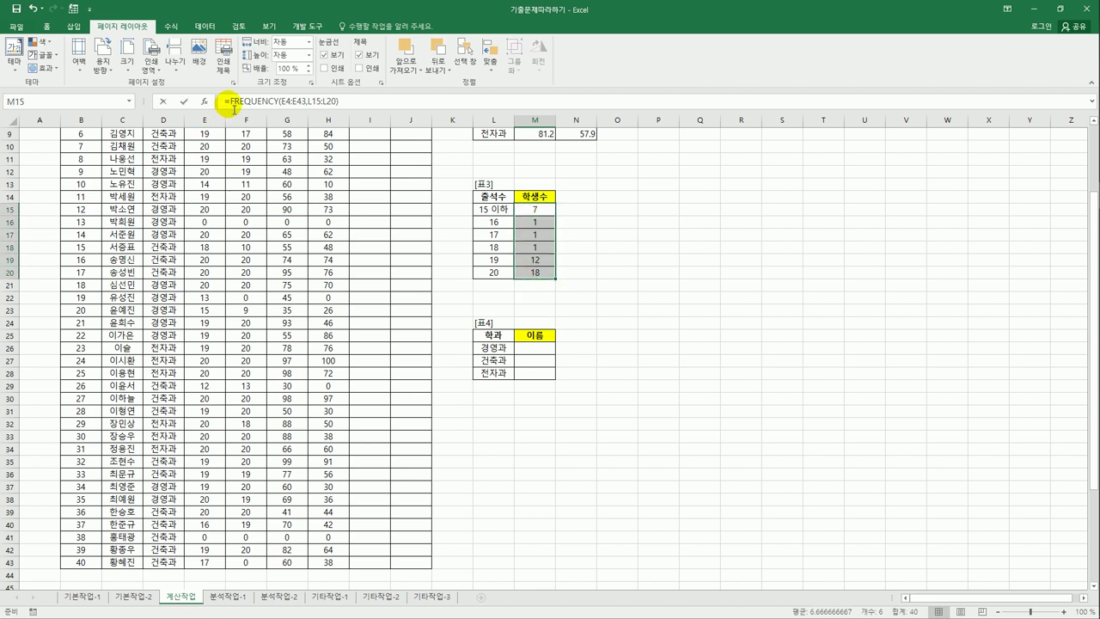
text(te)
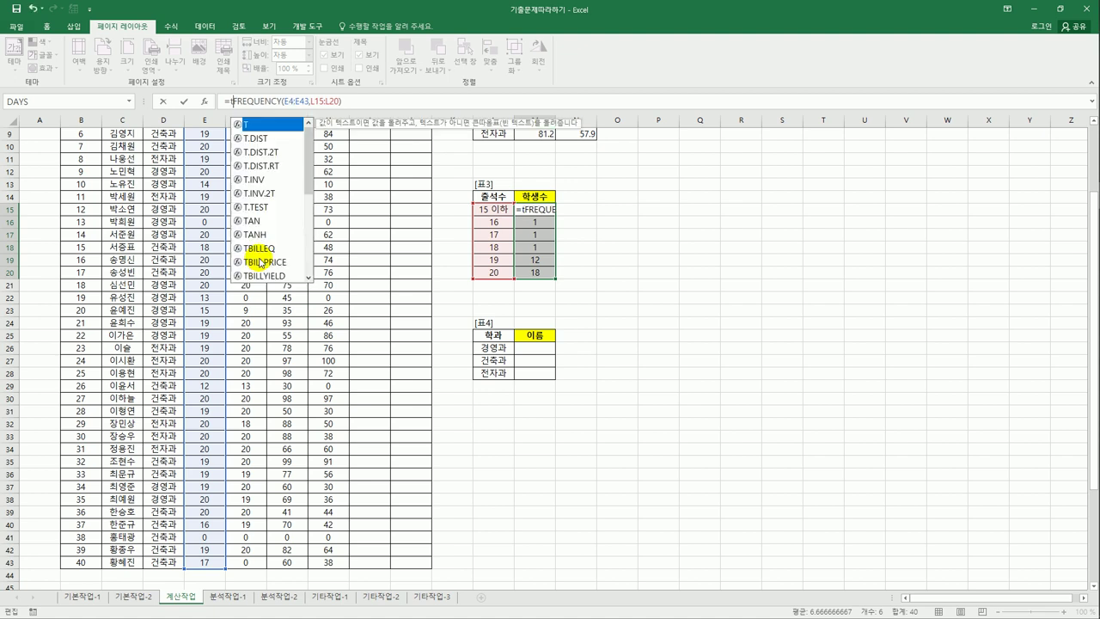
key(Tab)
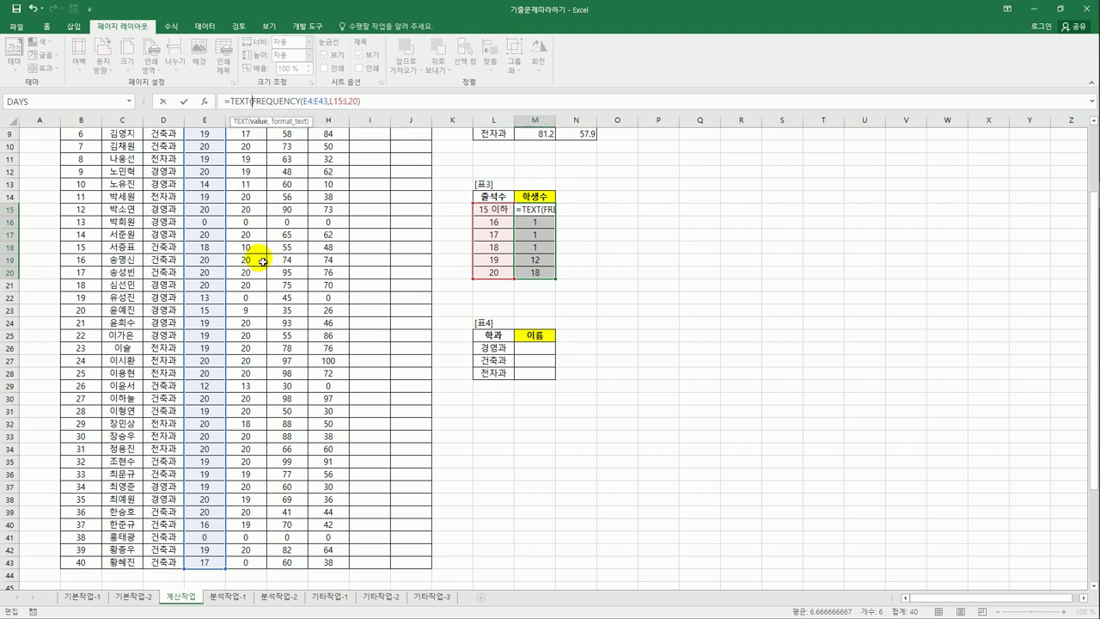
click(361, 100)
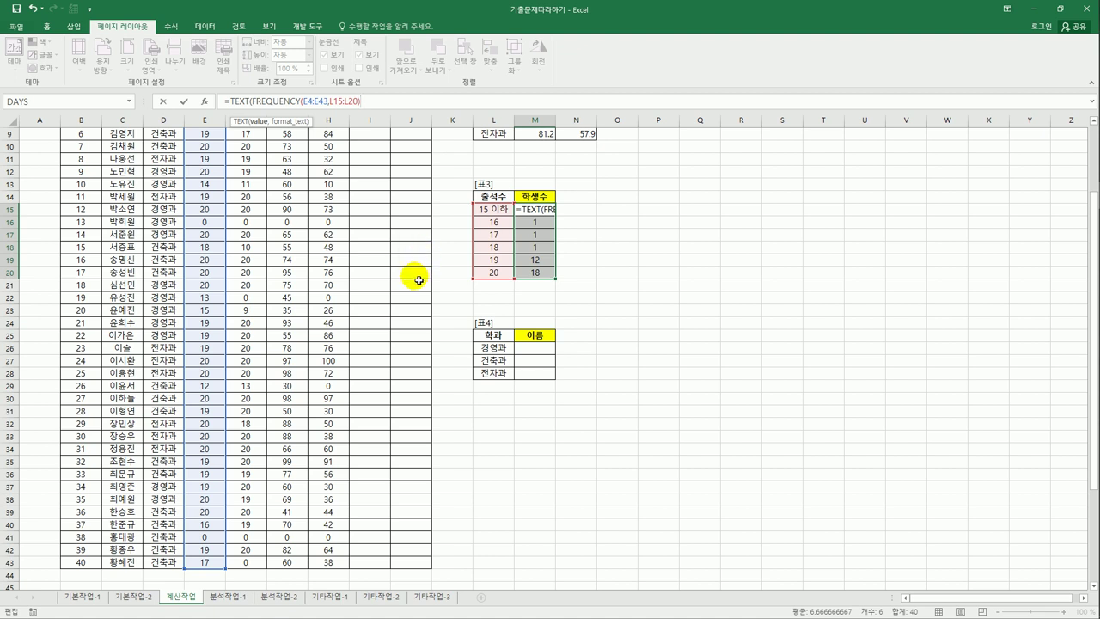
text(,")
key(BackSpace)
key(Hangul)
text(ㅁ)
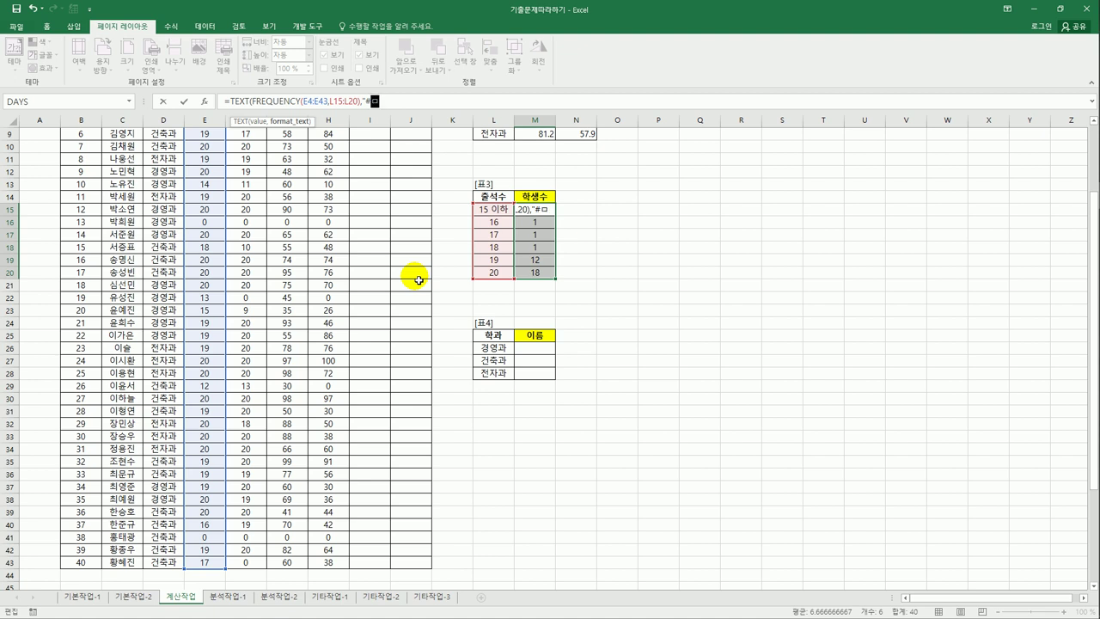
text(ㅕㅇ)
text(")
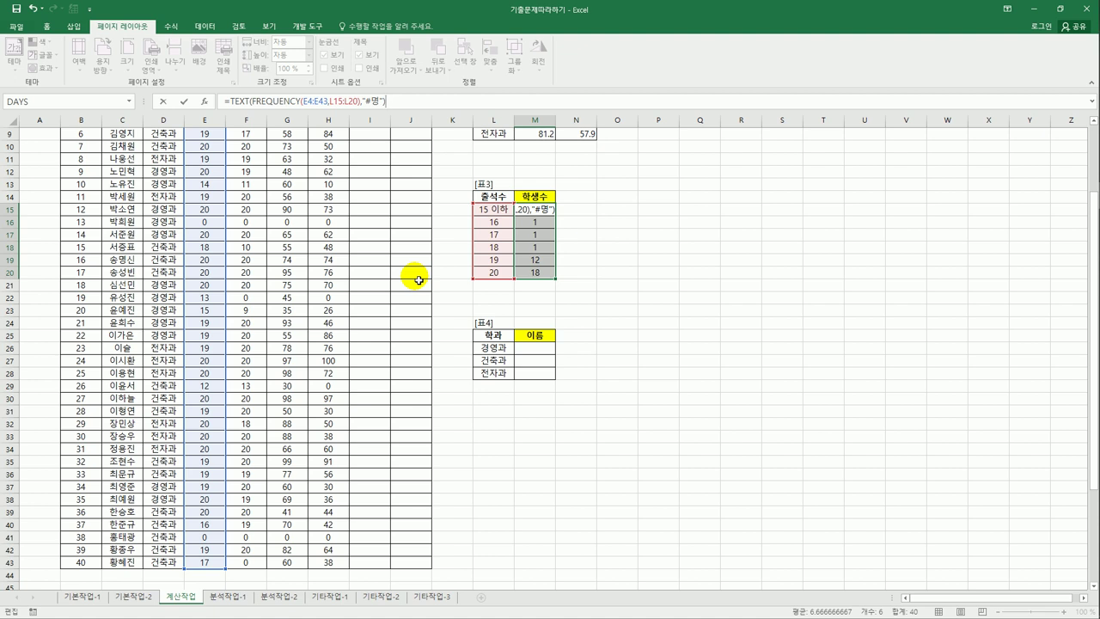
key(ctrl+shift+Return)
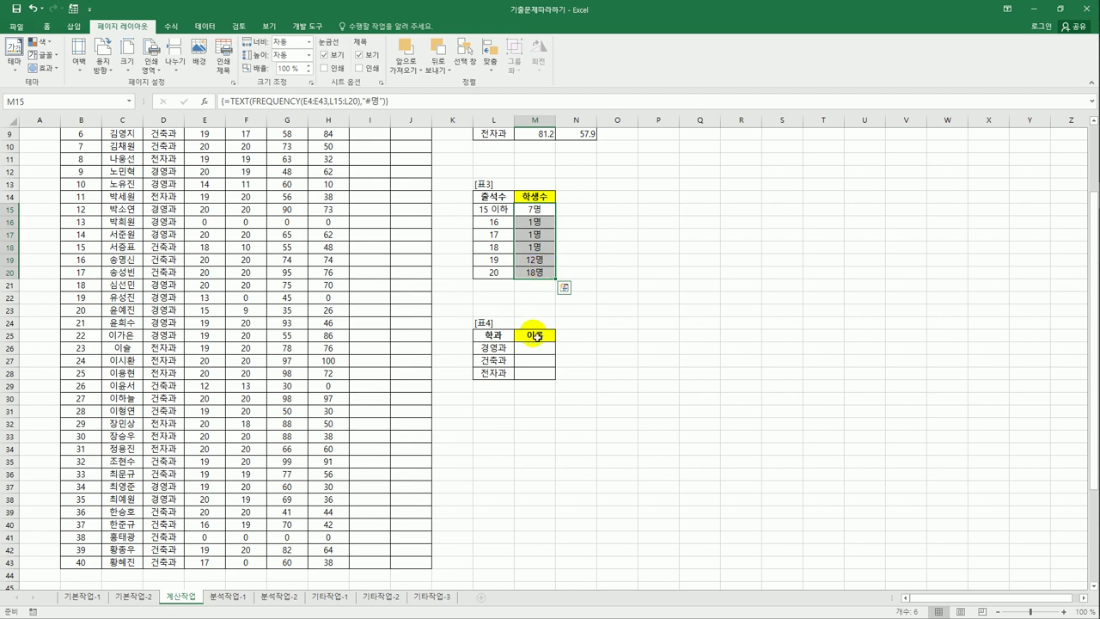
Start an INDEX formula in the first 이름 cell M26 of 표4 with the absolute 성명 range $C$4:$C$43 as the array.
scroll(288, 335, up, 3)
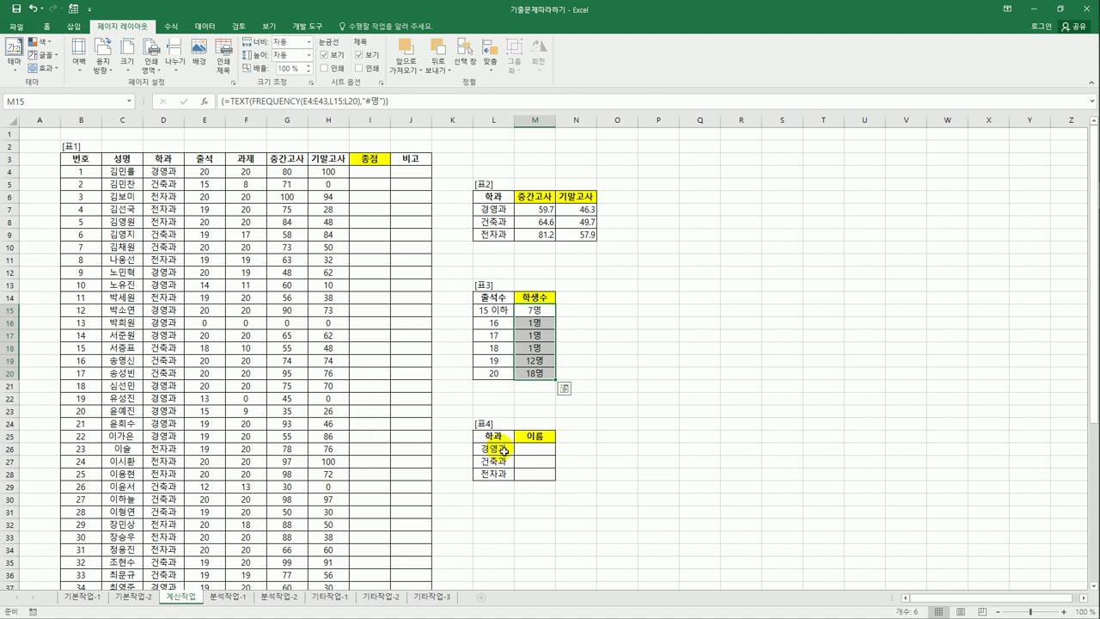
click(538, 455)
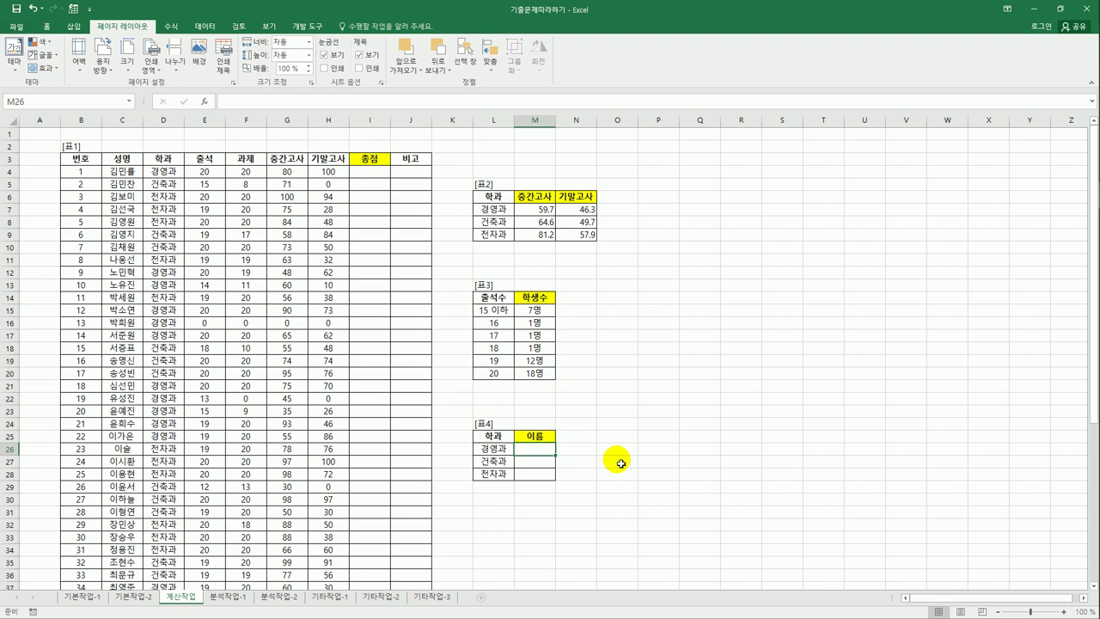
text(=ㅑㅜ)
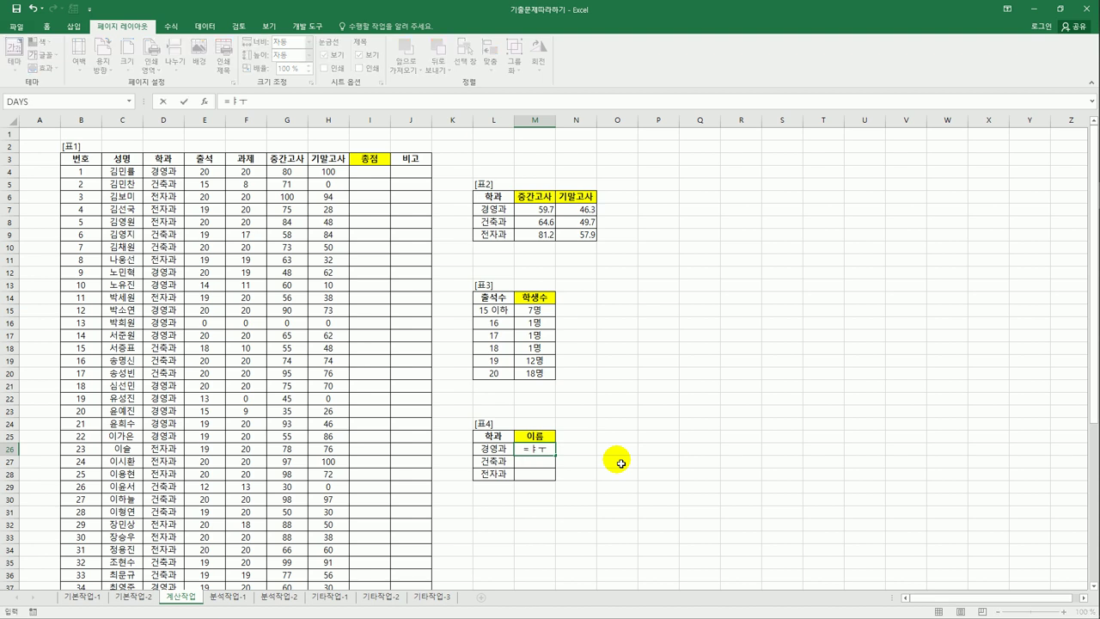
key(BackSpace)
key(BackSpace)
text(in)
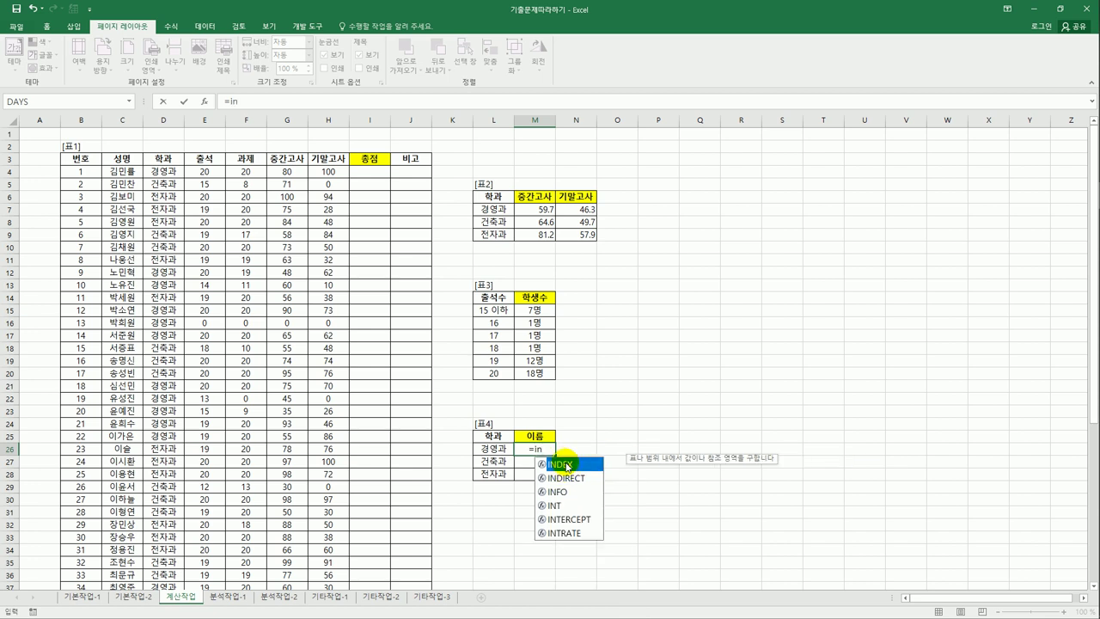
double_click(566, 468)
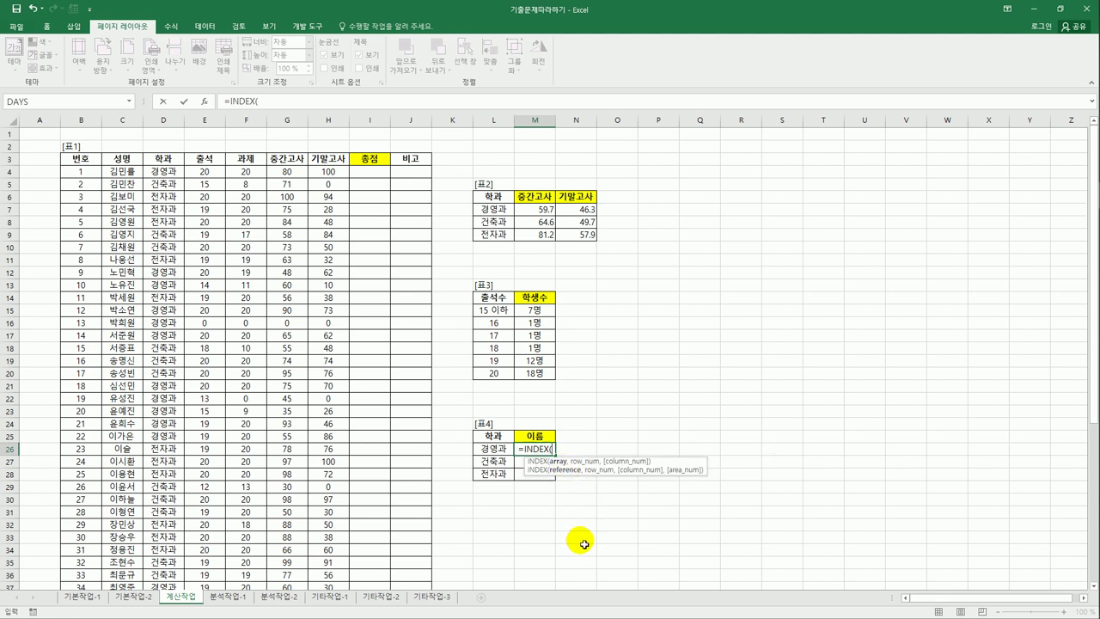
drag(136, 176, 138, 568)
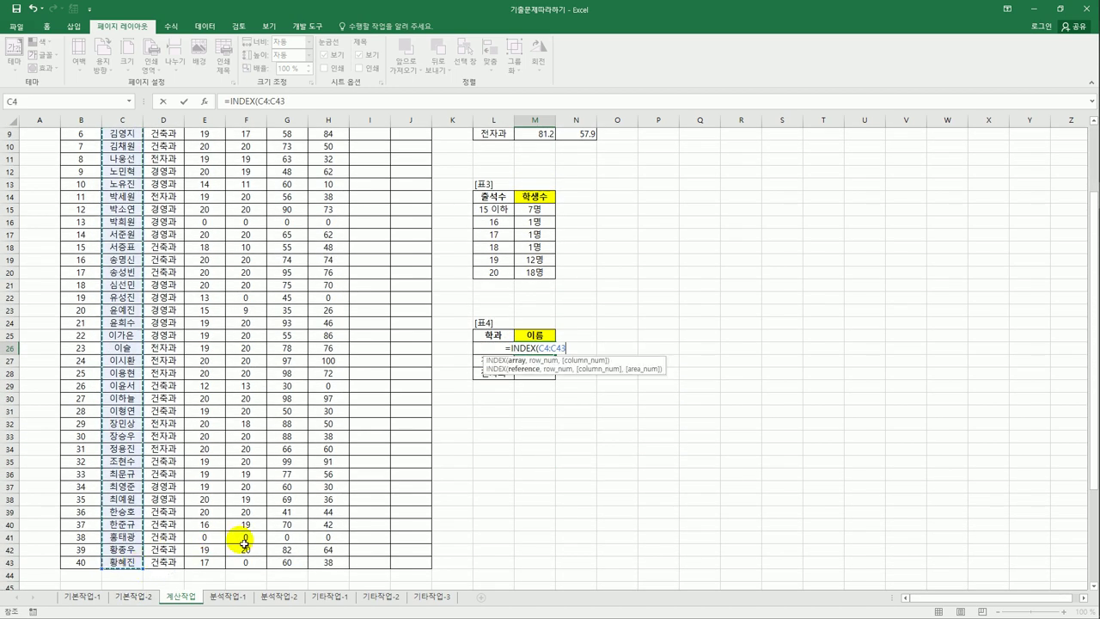
scroll(238, 538, up, 3)
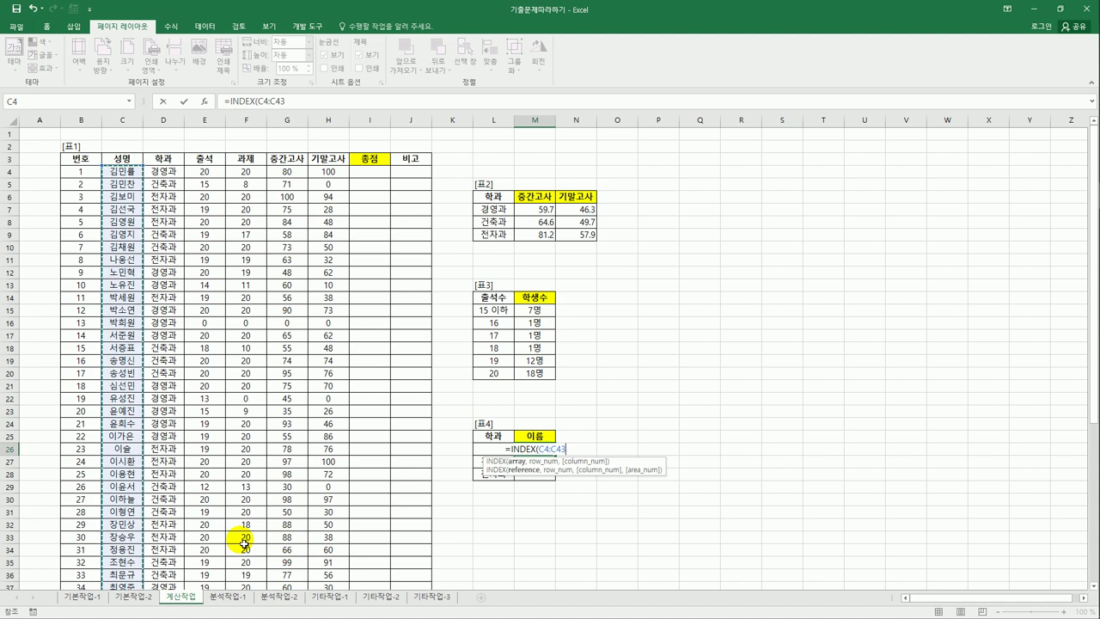
key(F4)
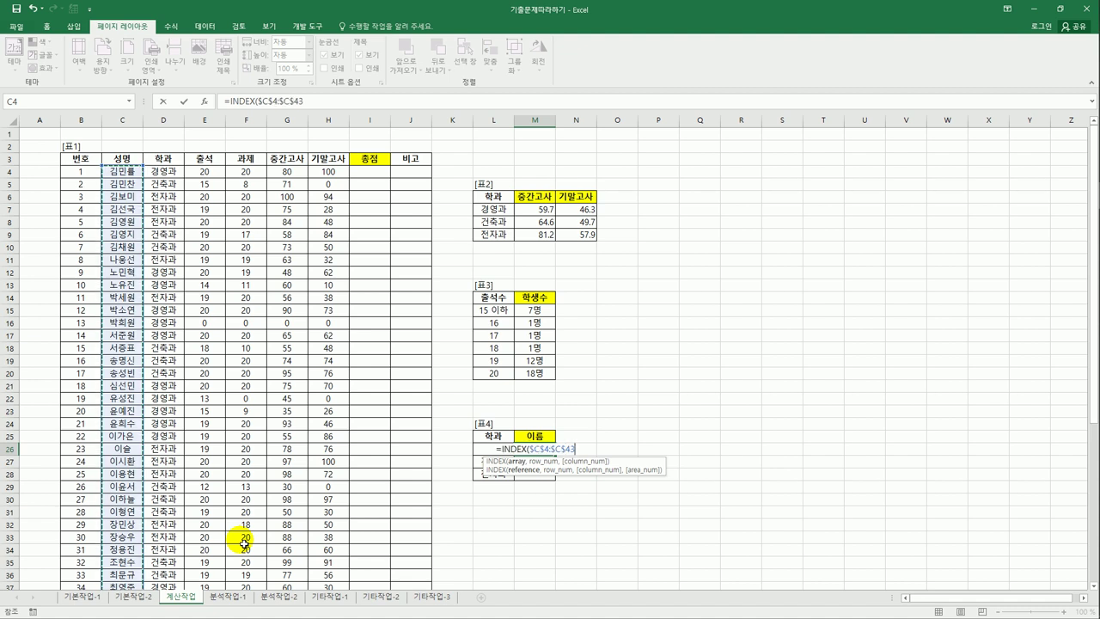
text(,)
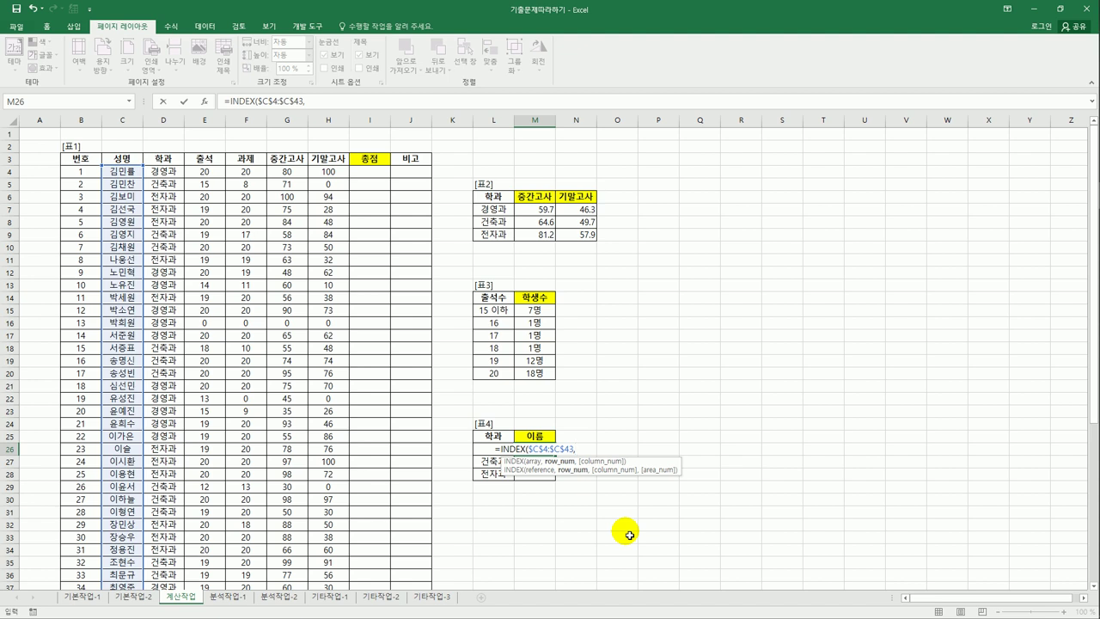
Nest MATCH, MAX and IF as the row number, with the IF condition $D$4:$D$43=L26.
text(matc)
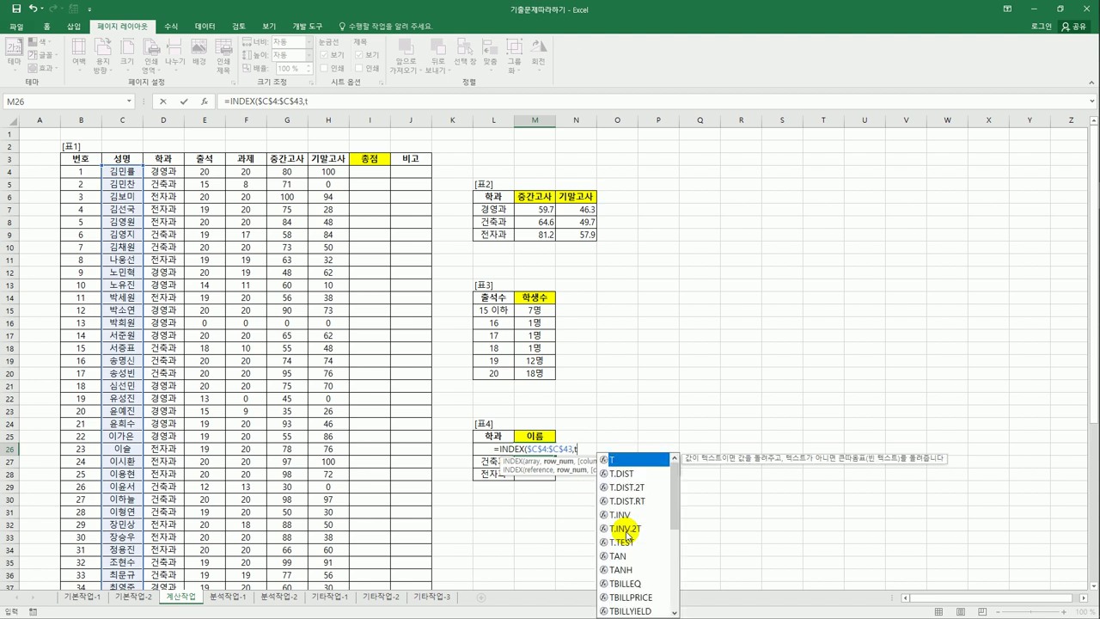
text(h)
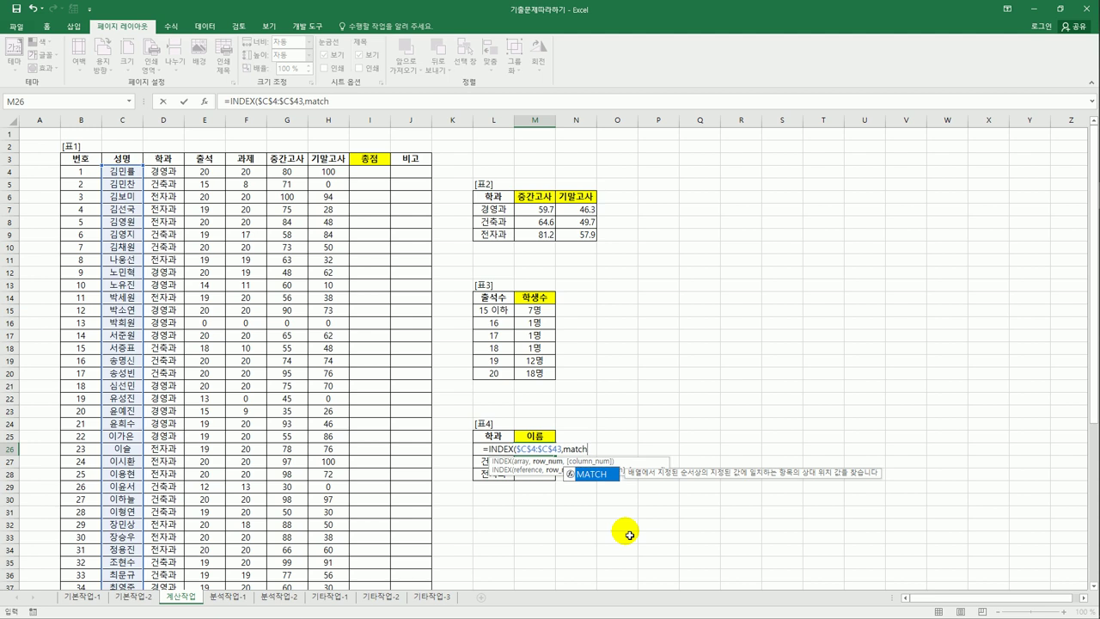
key(Tab)
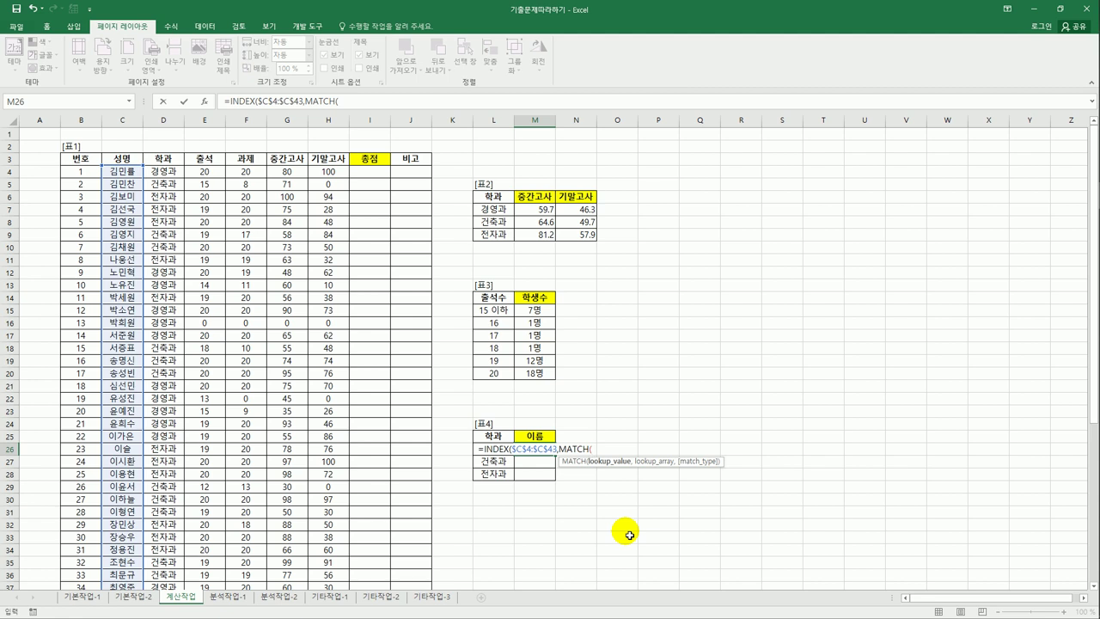
text(max)
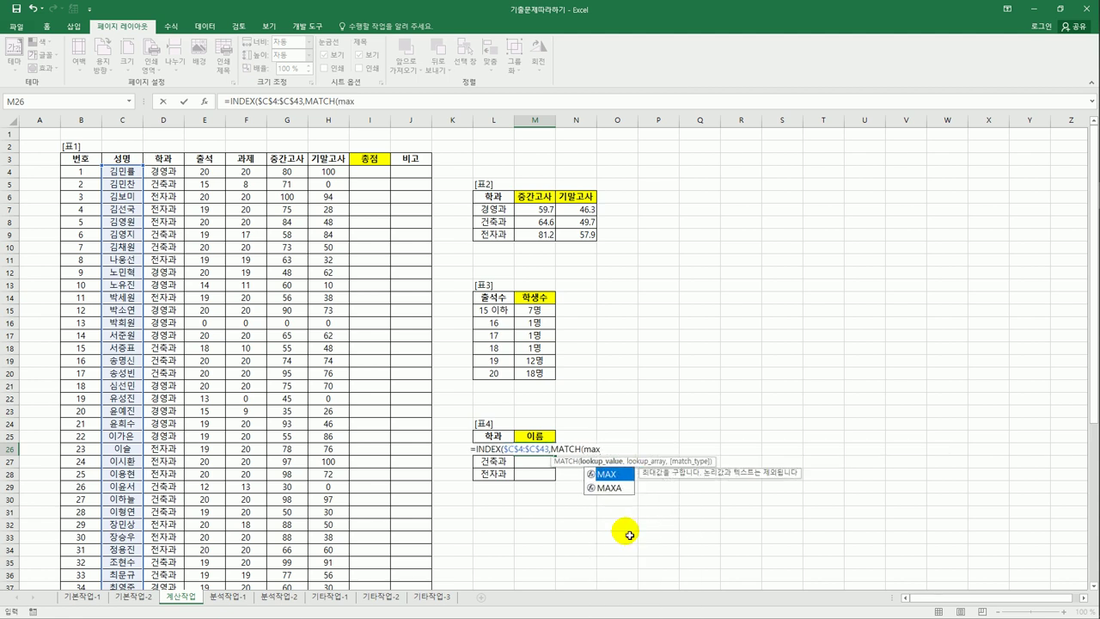
text((if()
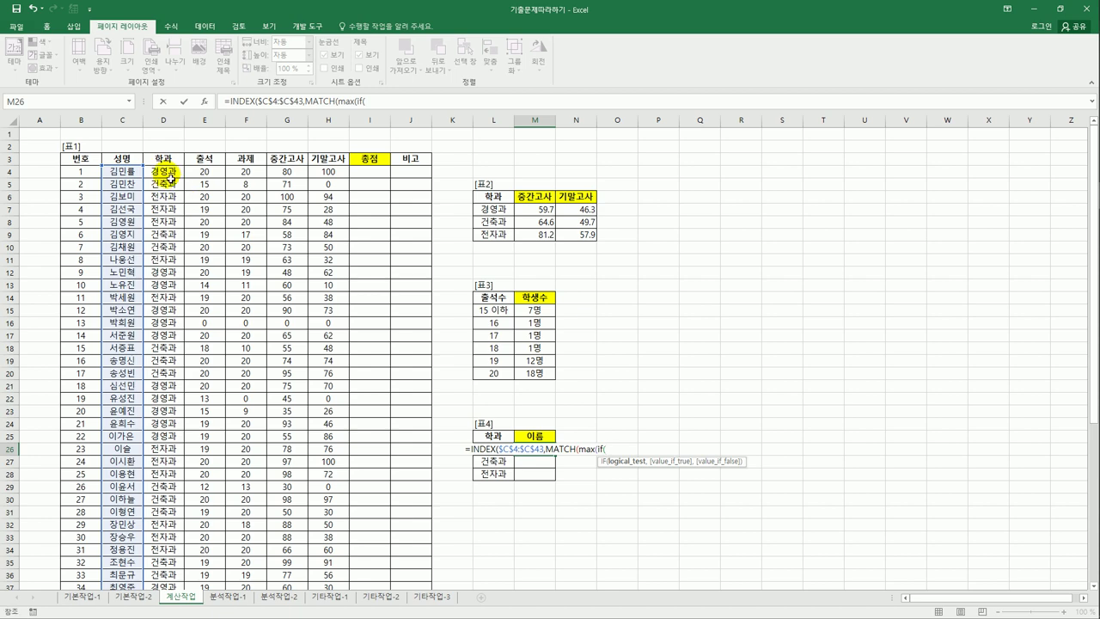
drag(169, 177, 179, 567)
key(F4)
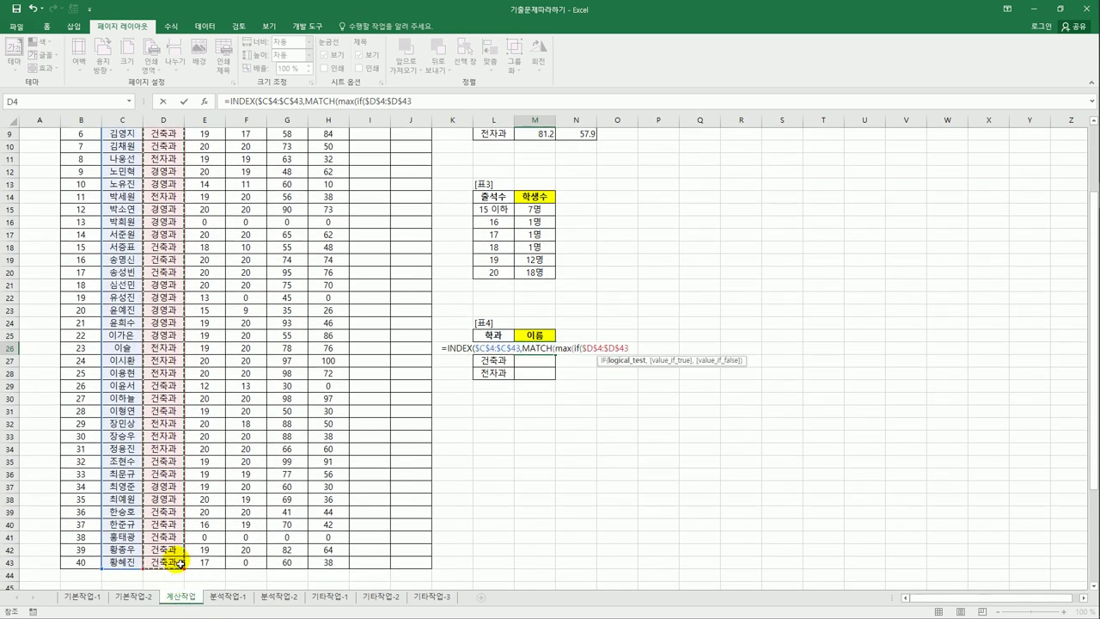
text(=)
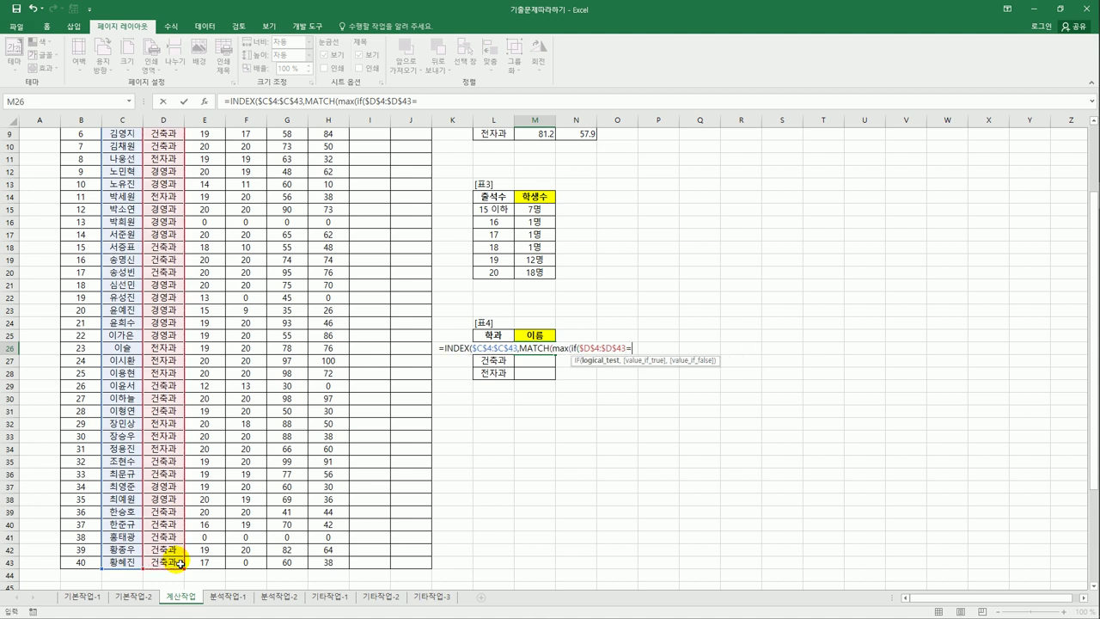
key(Left)
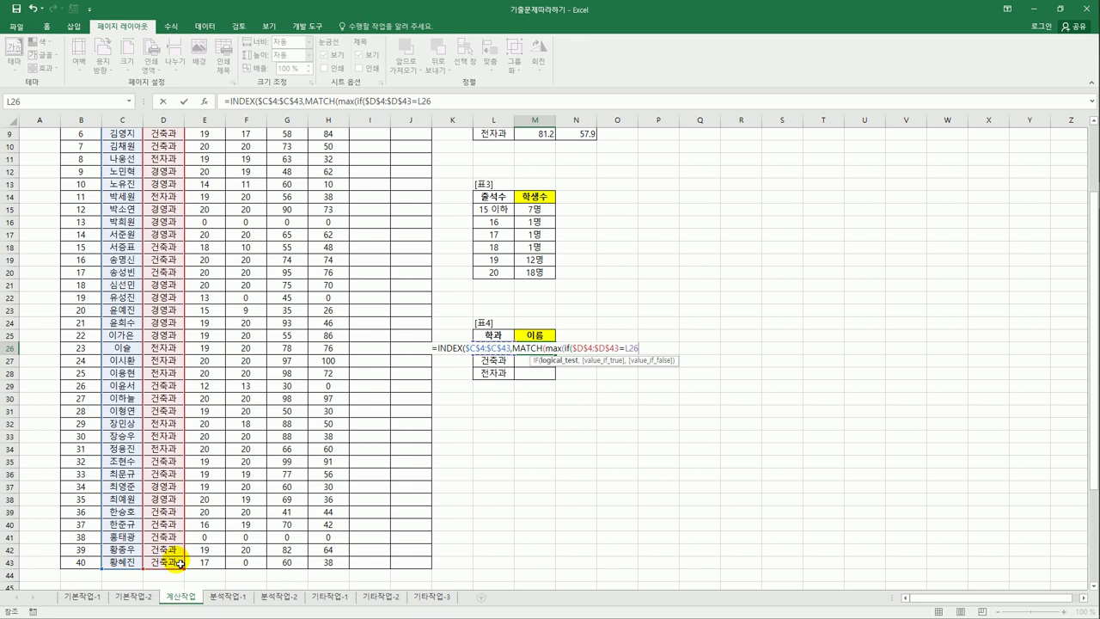
text(,)
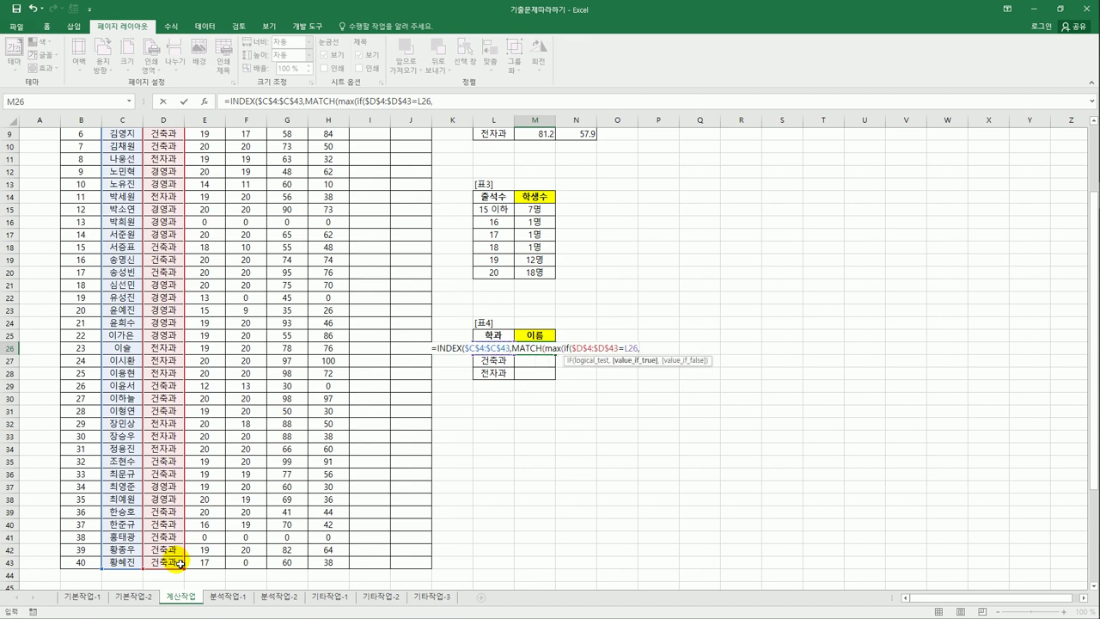
Give the IF the absolute 중간고사 range $G$4:$G$43 as its true value and close the IF and MAX functions.
scroll(278, 469, up, 3)
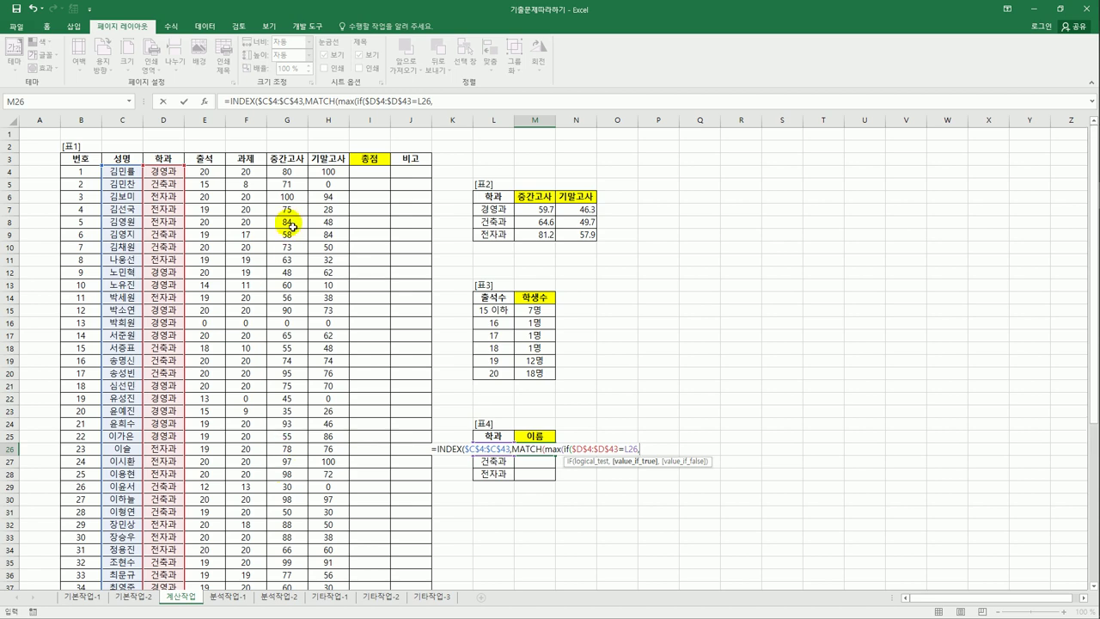
drag(298, 173, 294, 565)
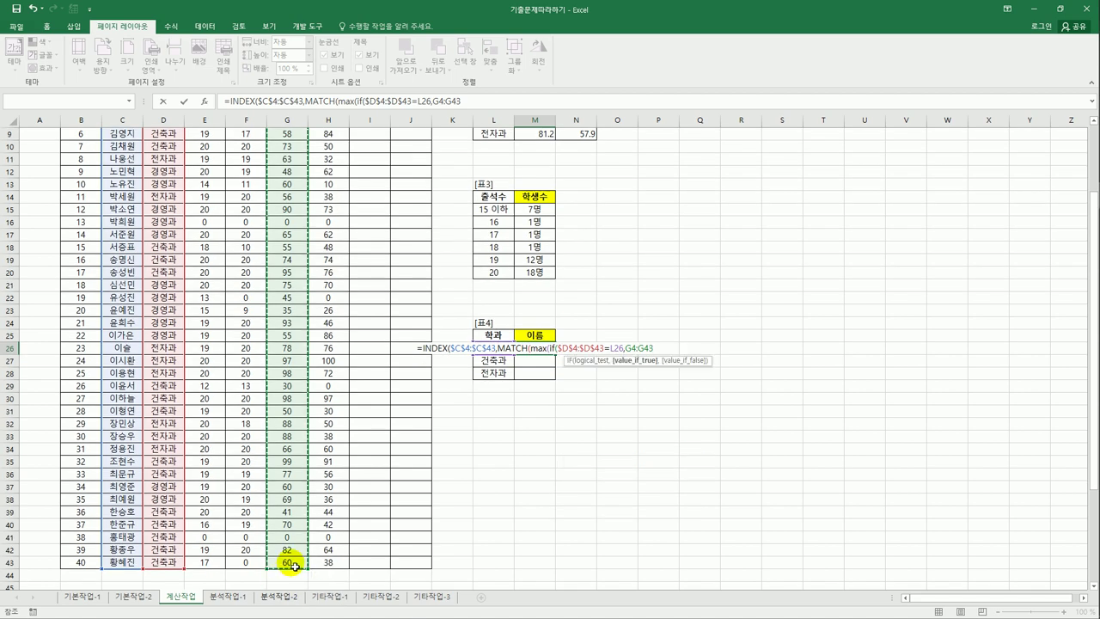
key(F4)
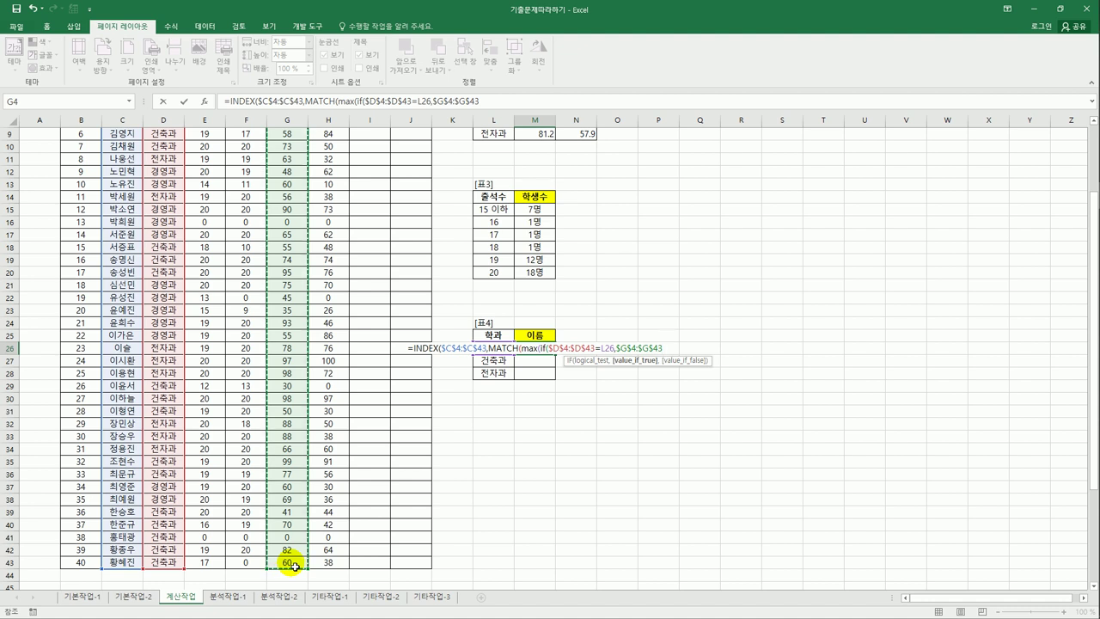
text()))
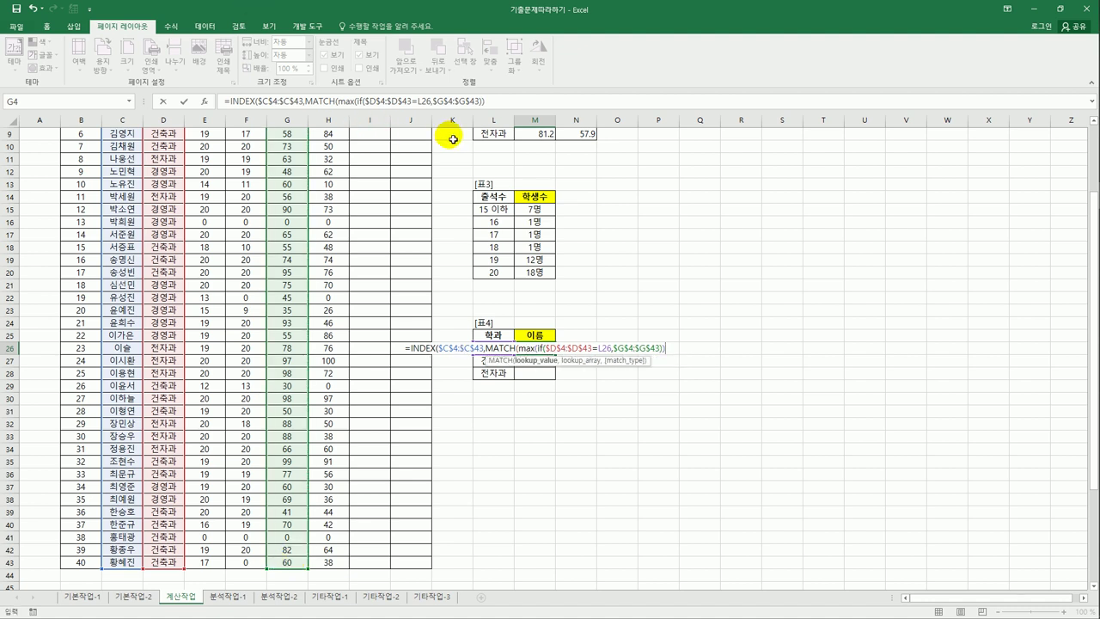
drag(365, 101, 413, 101)
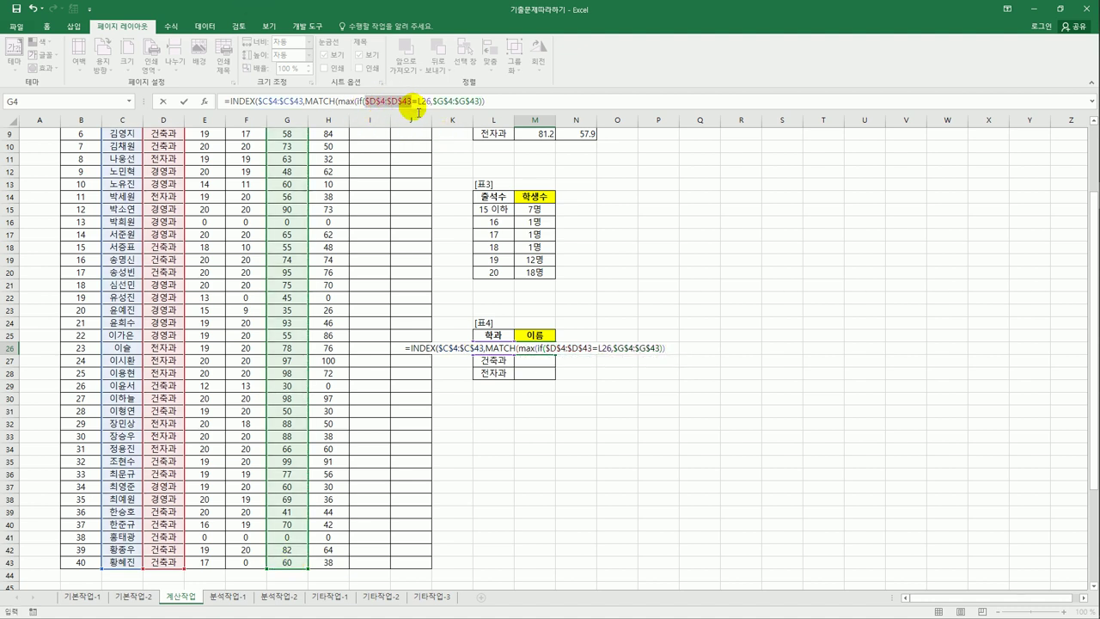
double_click(426, 101)
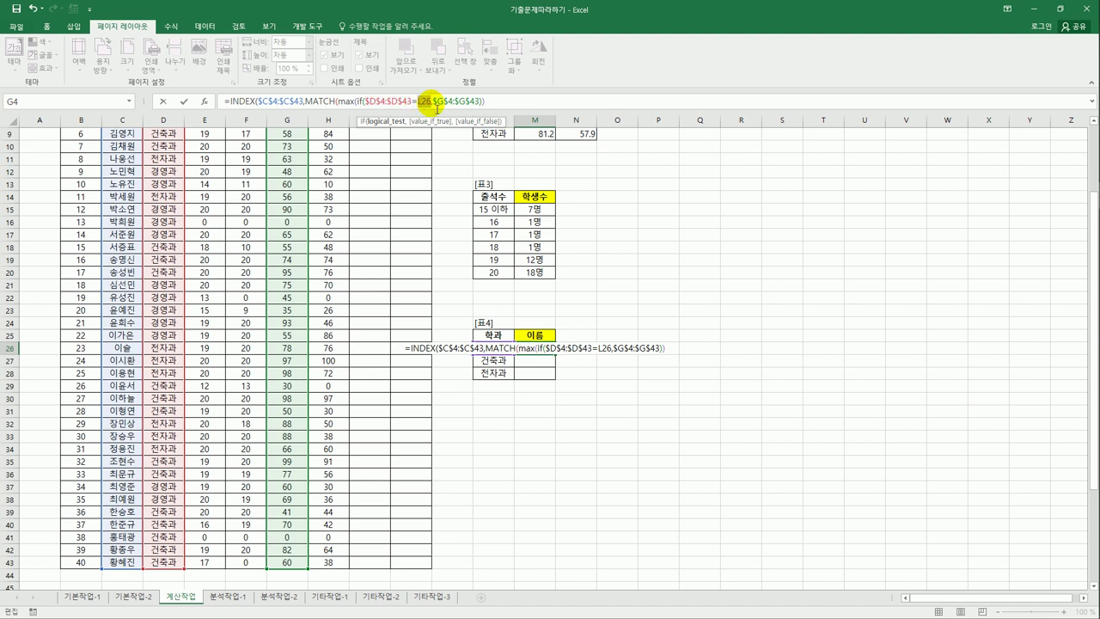
drag(435, 102, 483, 103)
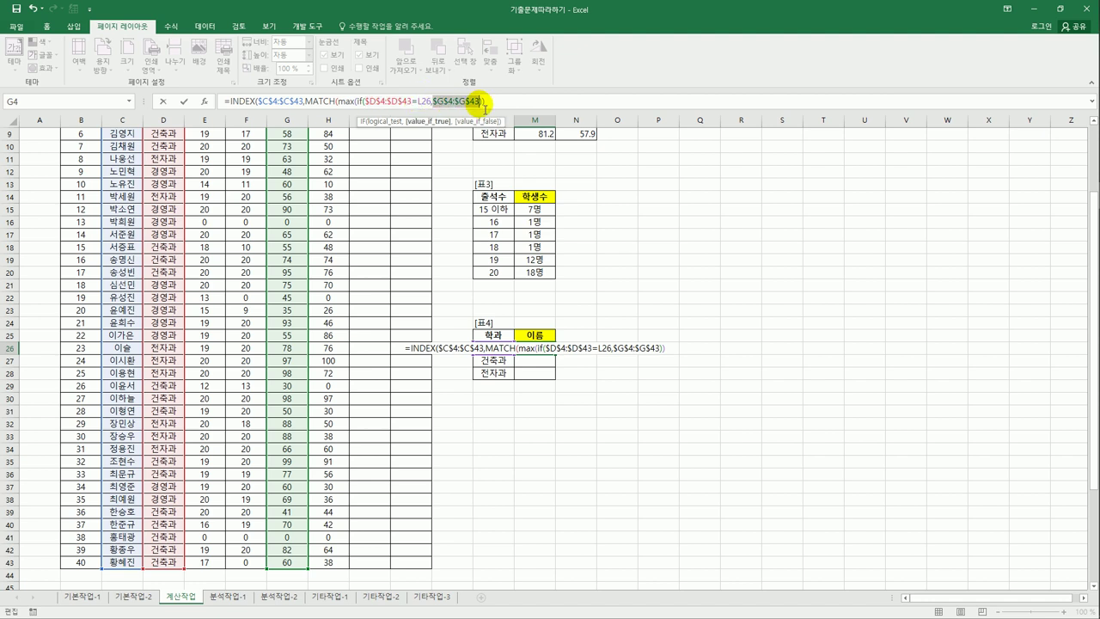
drag(337, 101, 486, 106)
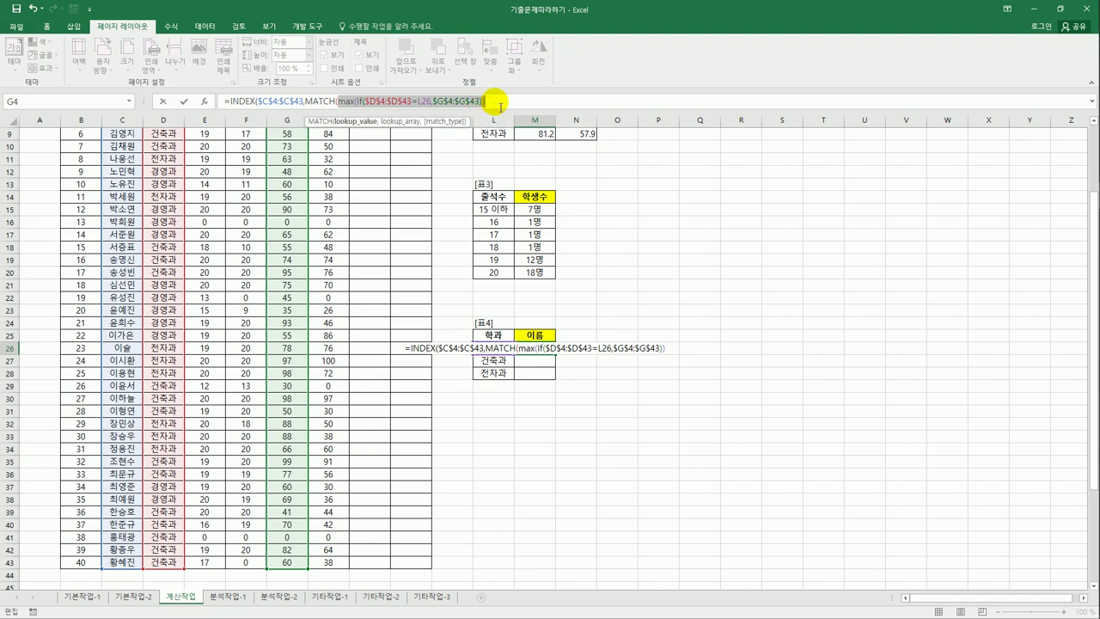
Begin the MATCH lookup array with the department condition ($D$4:$D$43=L26).
click(500, 105)
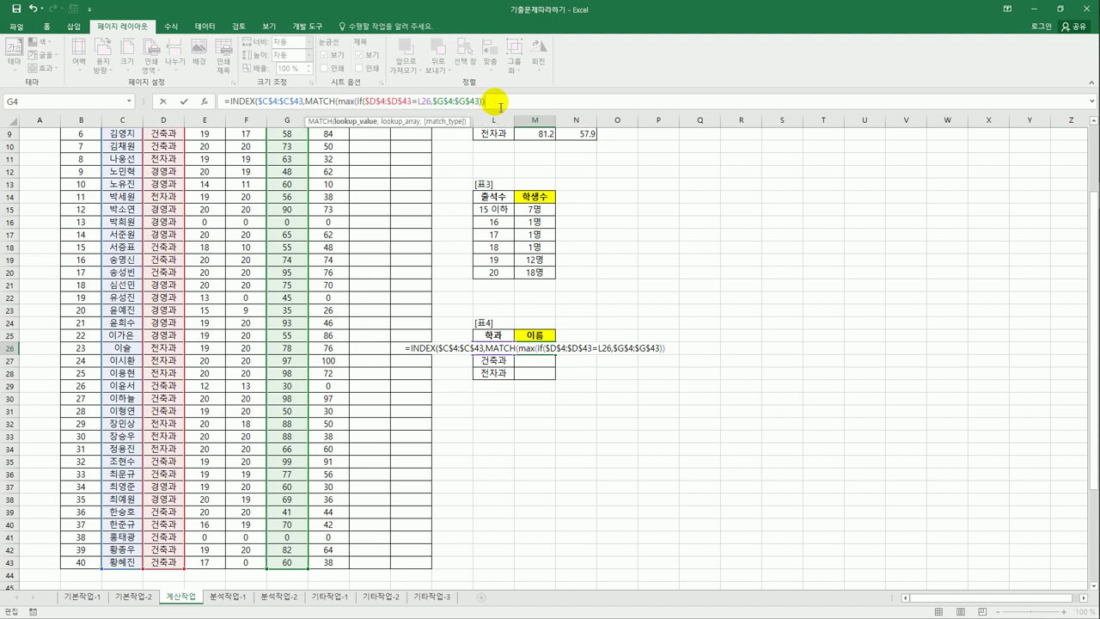
text(,)
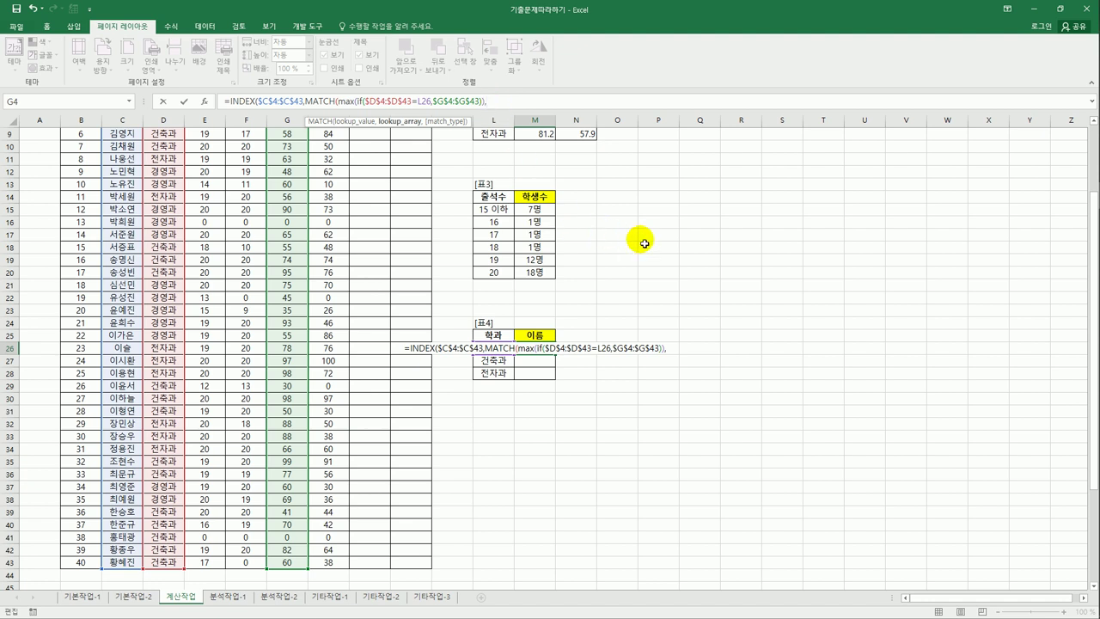
text(()
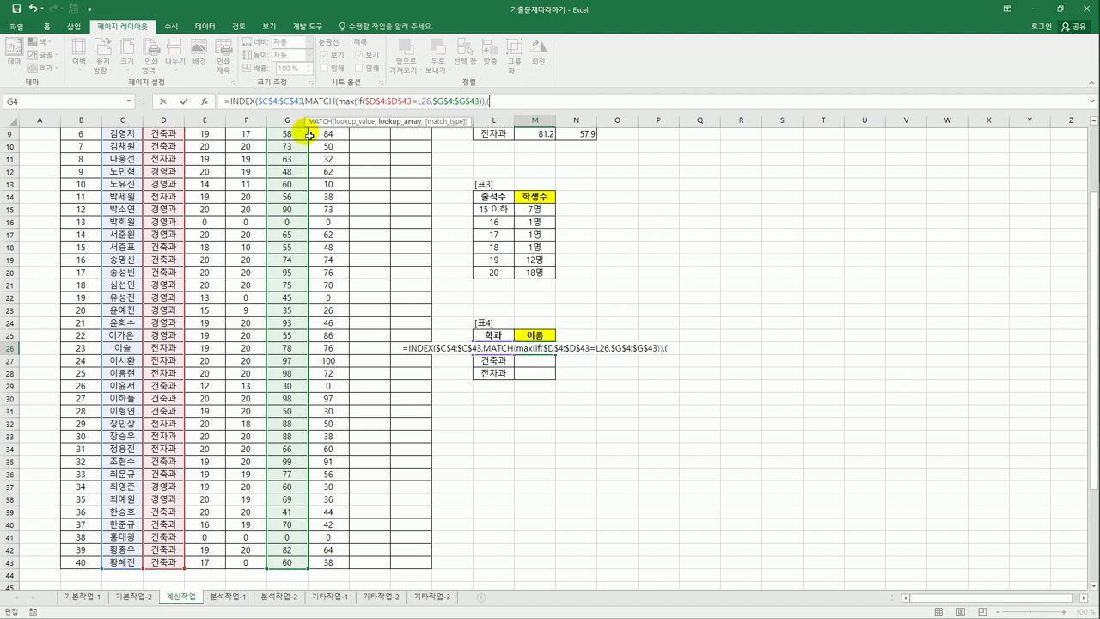
drag(163, 562, 180, 237)
mouse_move(185, 164)
mouse_down()
mouse_move(177, 105)
mouse_move(163, 197)
mouse_move(169, 175)
mouse_up()
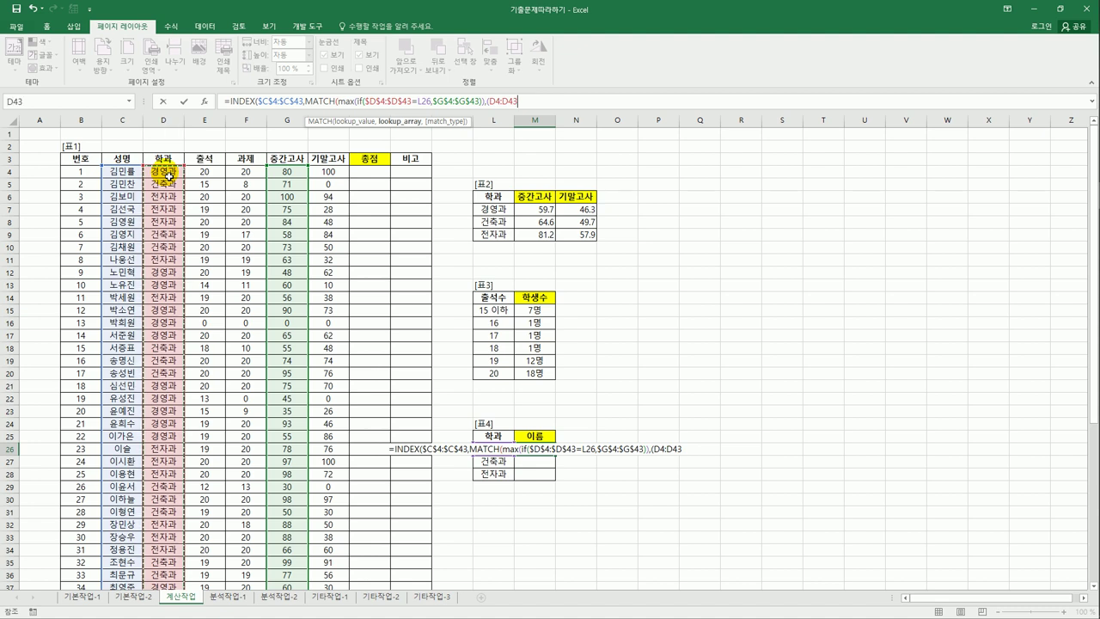
key(F4)
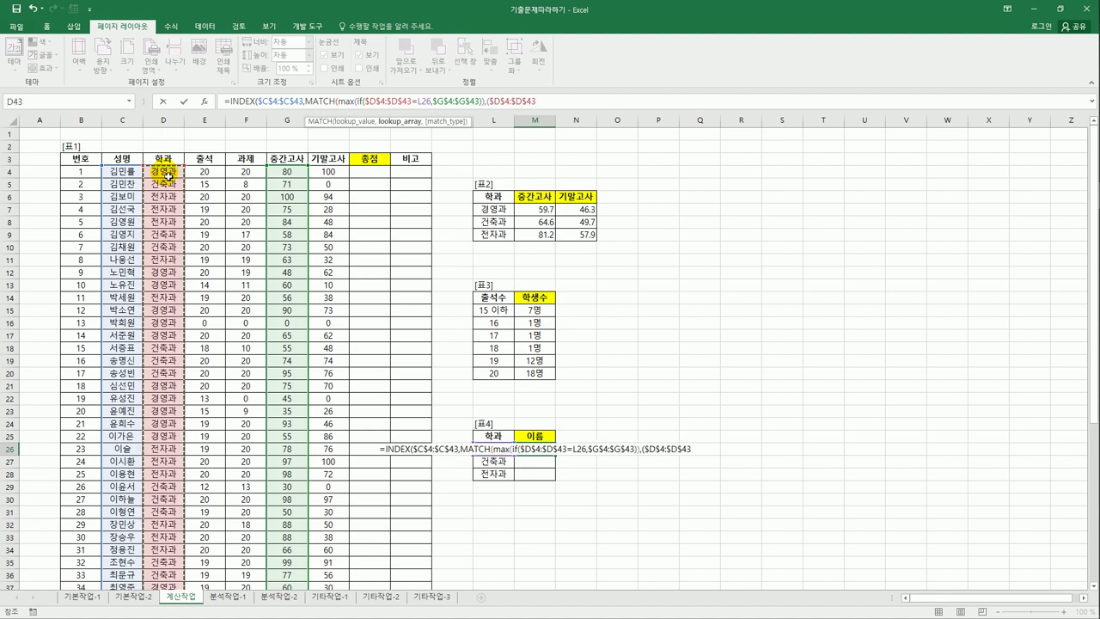
text(=)
key(Left)
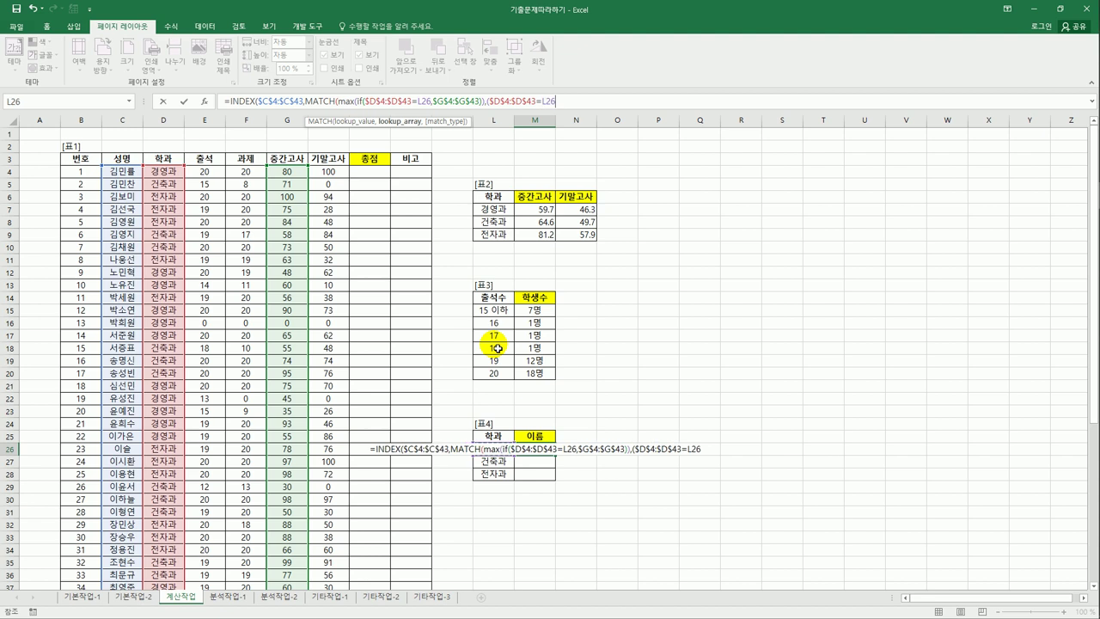
text())
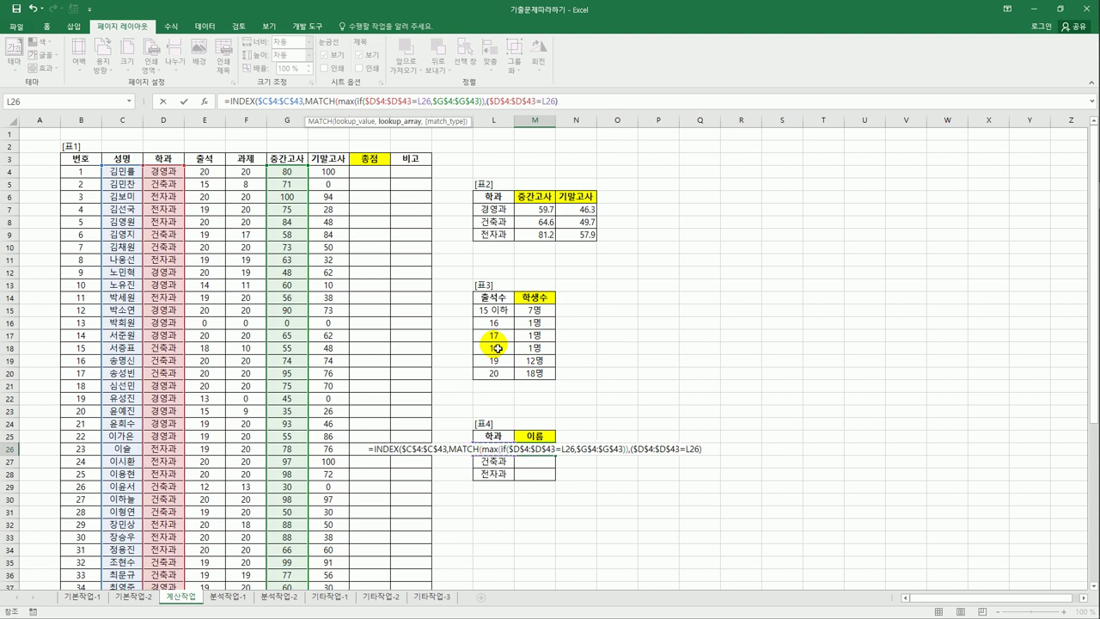
Multiply the lookup array condition by the absolute 중간고사 range $G$4:$G$43.
text(*)
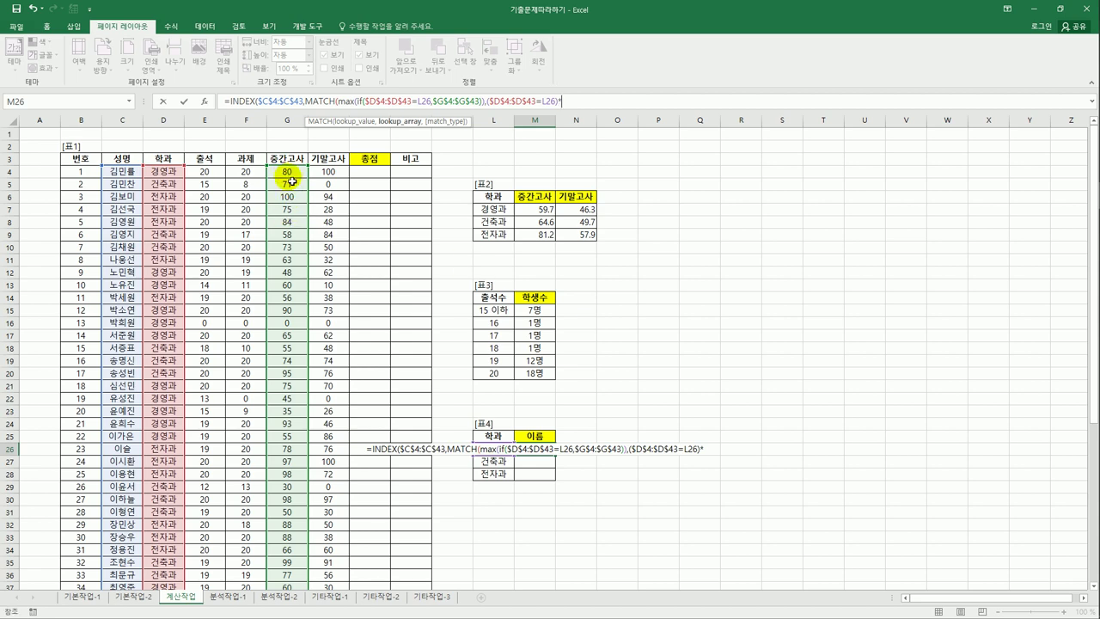
drag(287, 172, 299, 527)
key(F4)
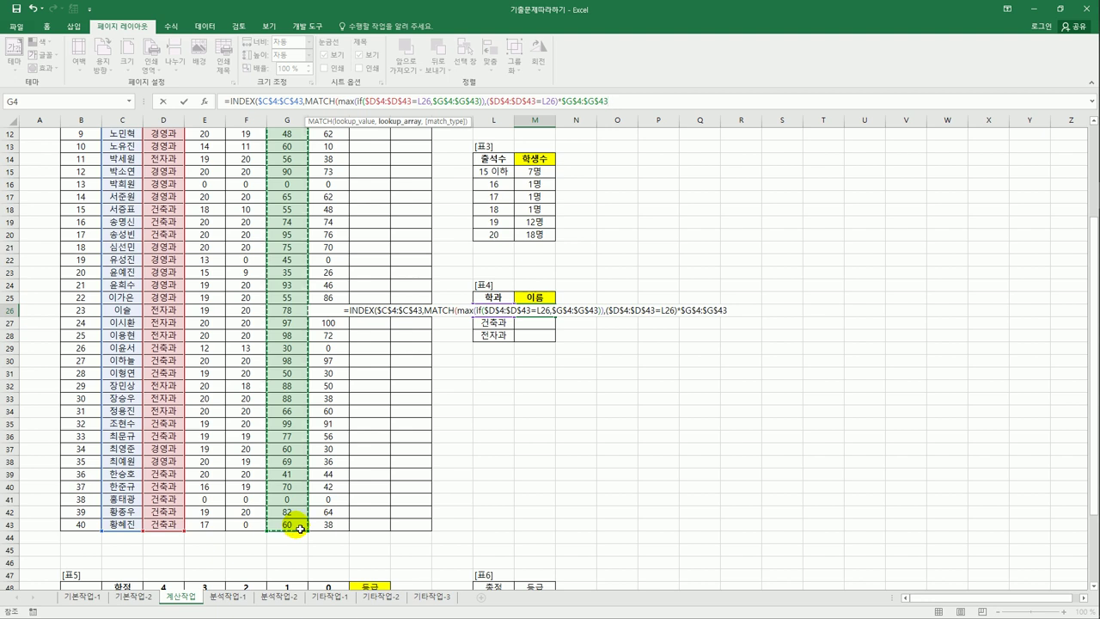
Set the MATCH type to 0 for an exact match and close the MATCH and INDEX functions.
text(,)
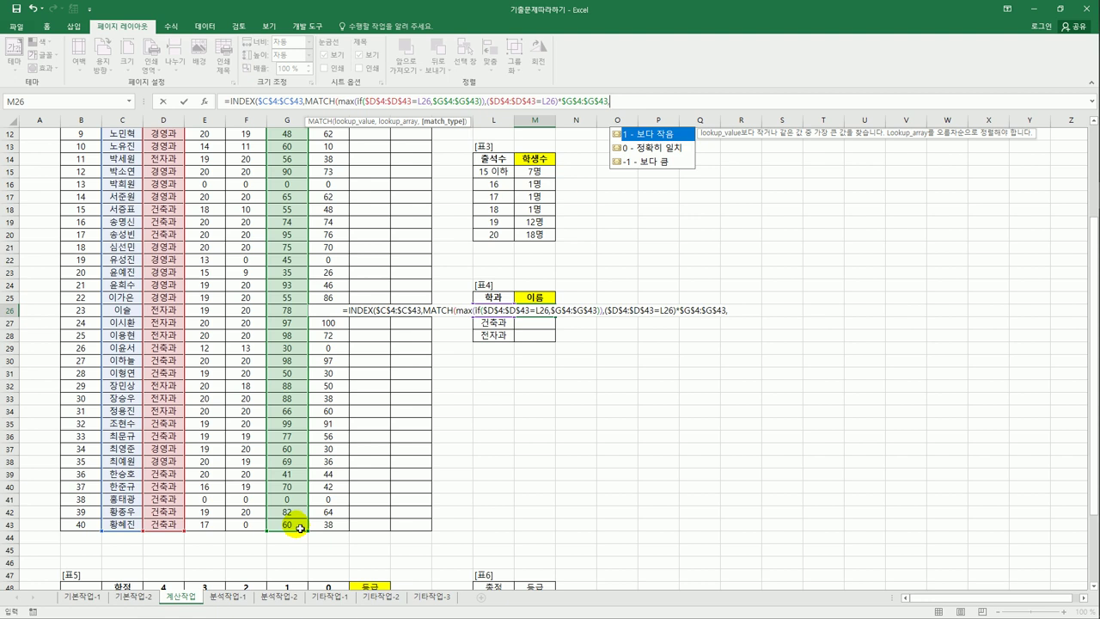
double_click(644, 150)
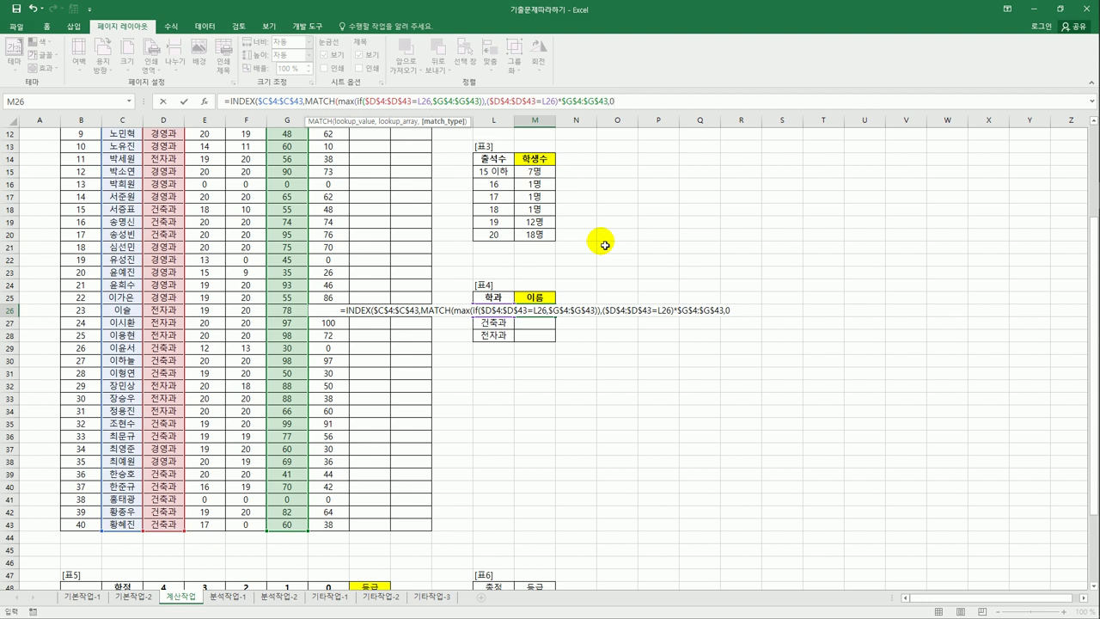
text())
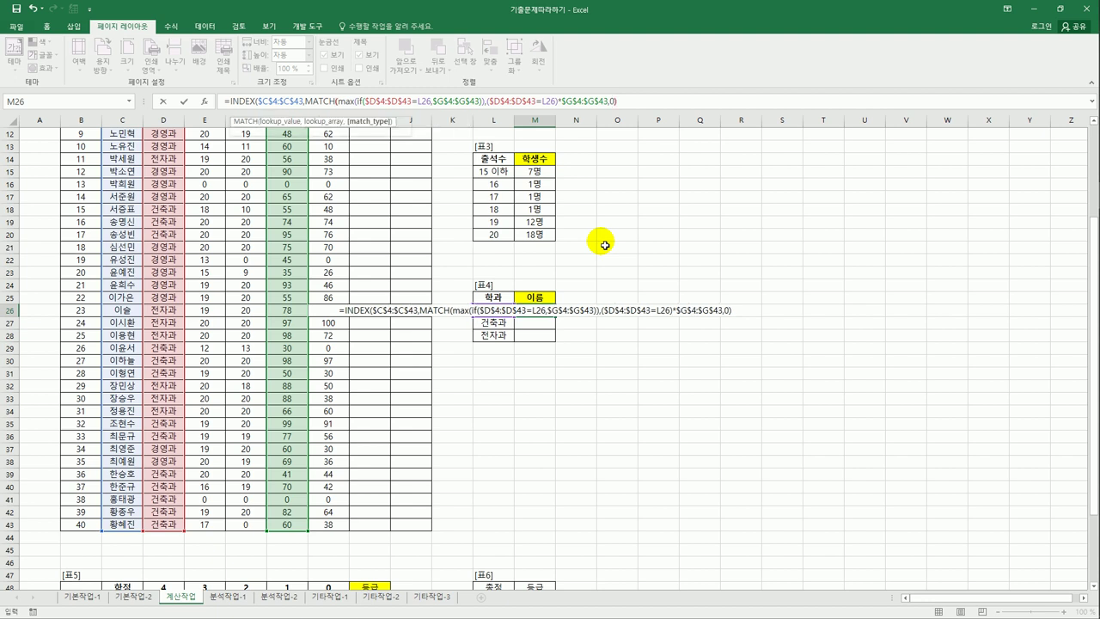
text())
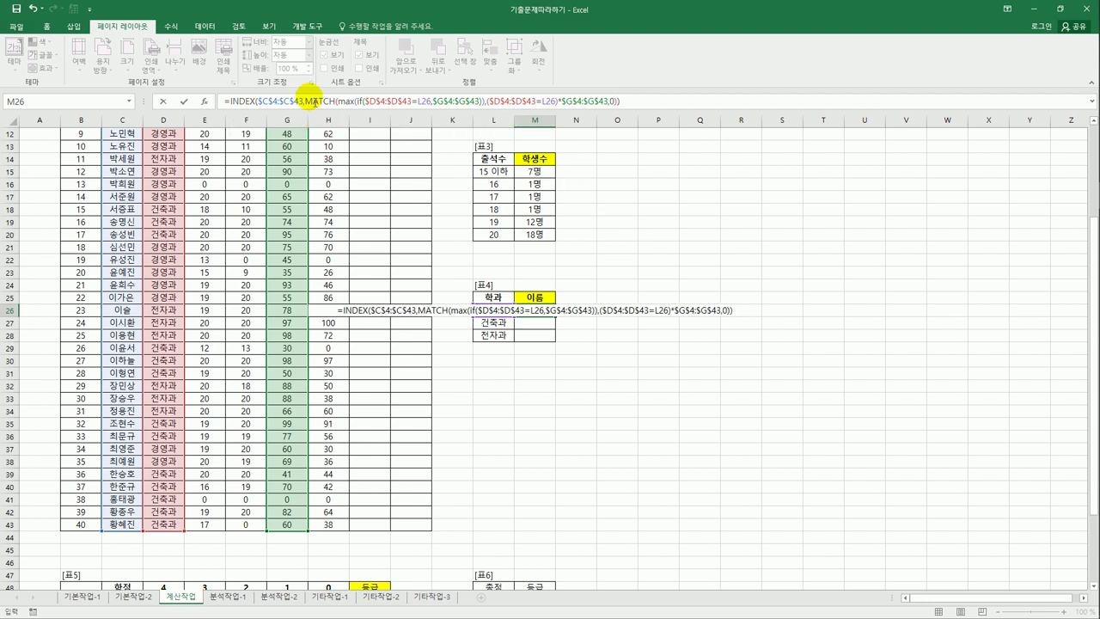
Commit the 표4 name formula in M26 as an array formula and fill it down through M28.
drag(304, 103, 614, 103)
click(492, 105)
click(616, 103)
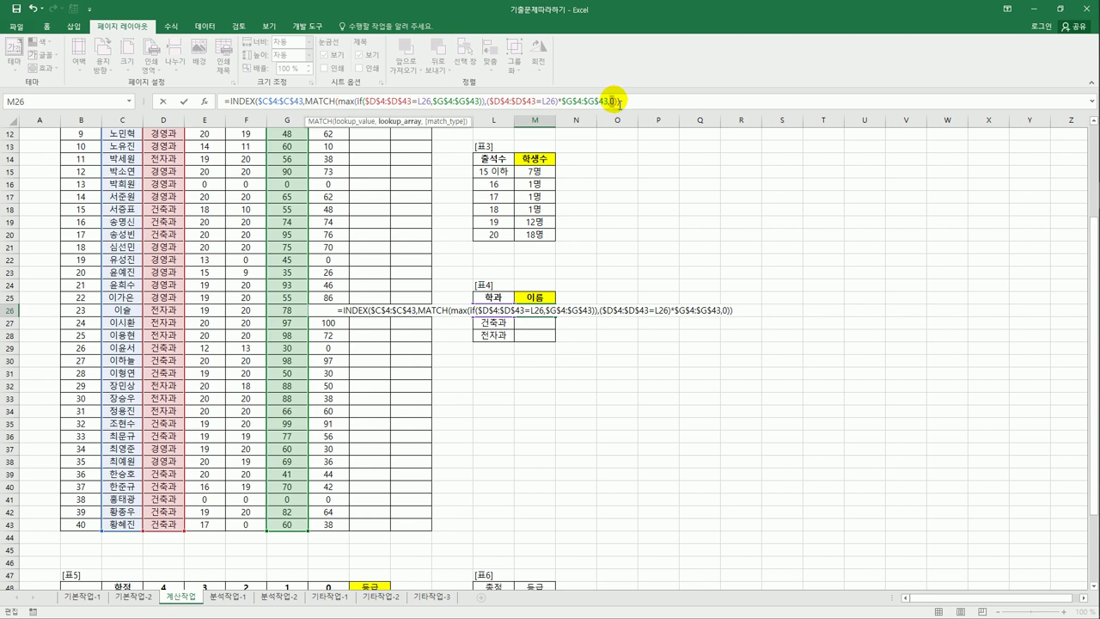
click(633, 103)
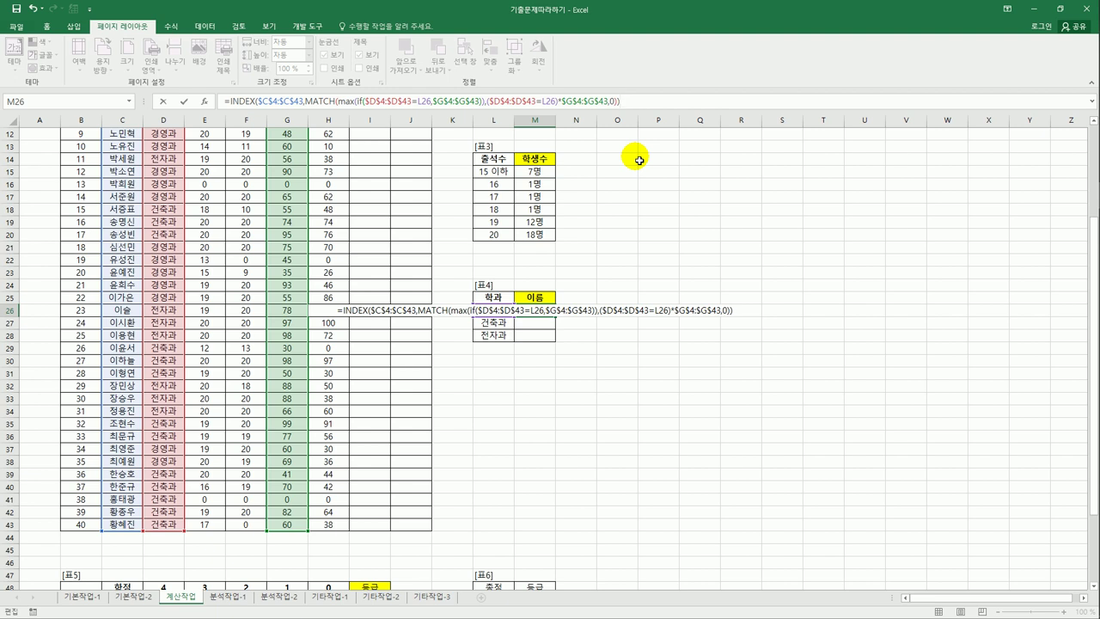
key(ctrl+shift+Return)
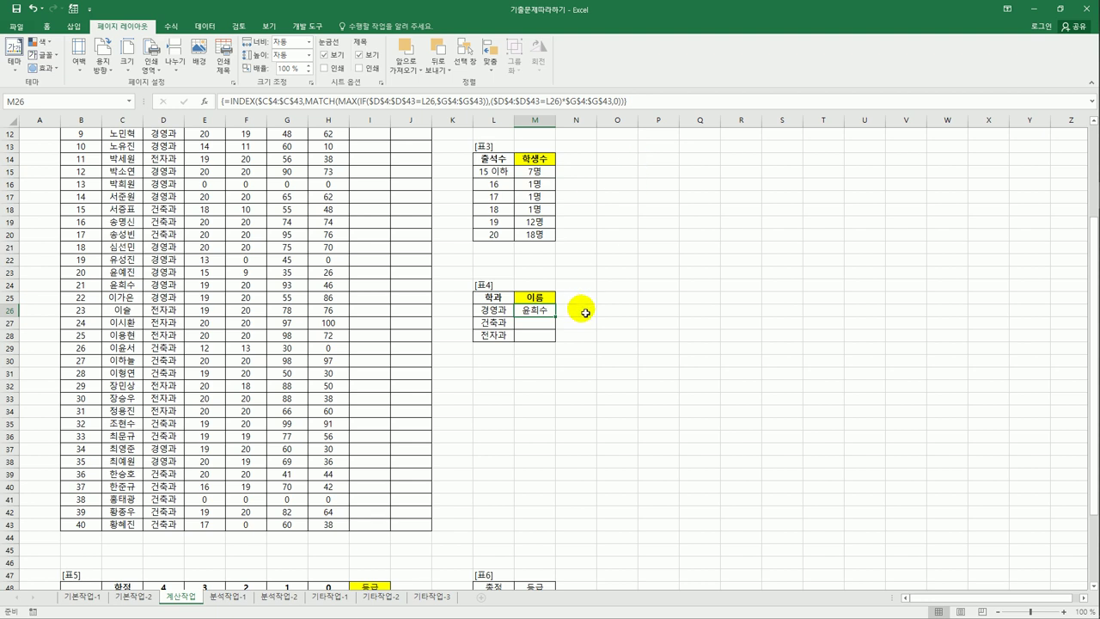
mouse_move(558, 321)
mouse_down()
mouse_move(557, 344)
mouse_move(543, 331)
mouse_up()
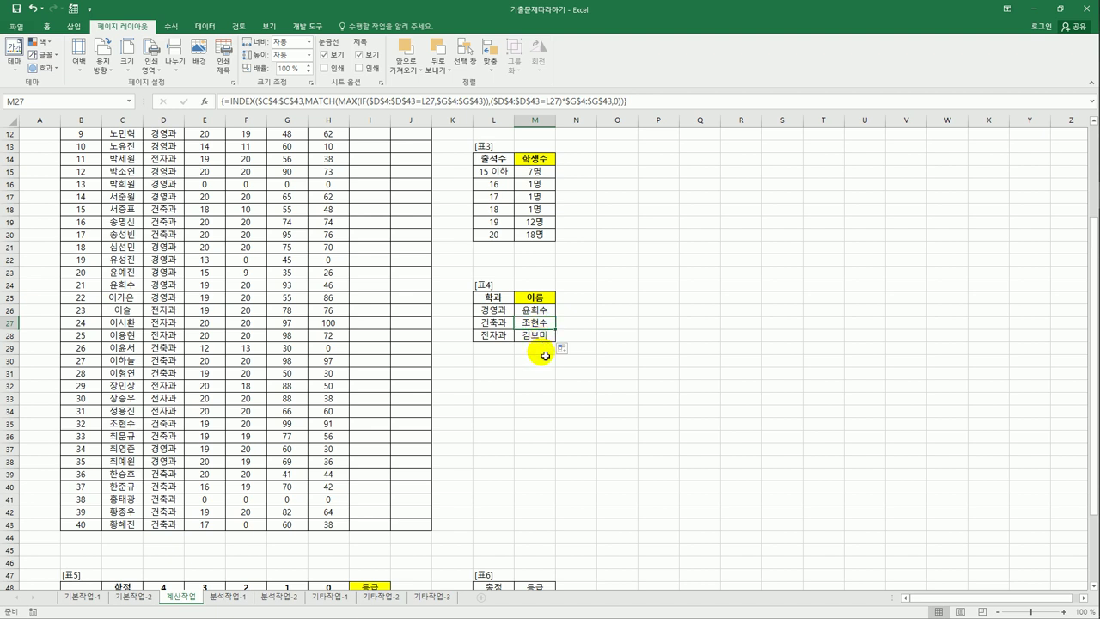
click(551, 338)
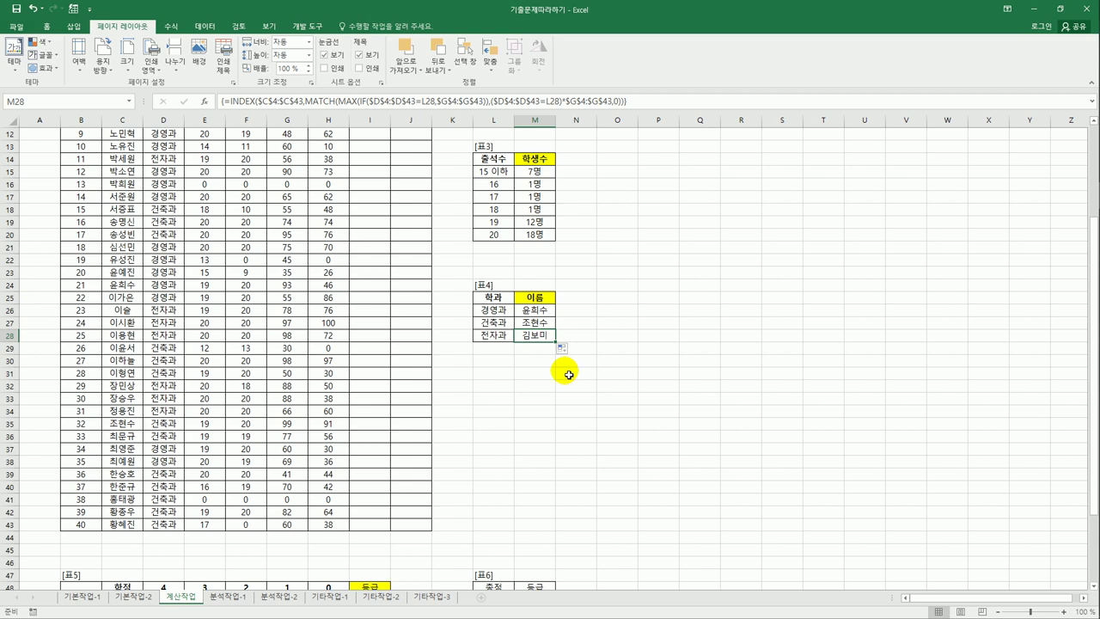
Select the first 총점 cell I4 in 표1, open the Visual Basic editor and insert a new module.
scroll(442, 393, up, 4)
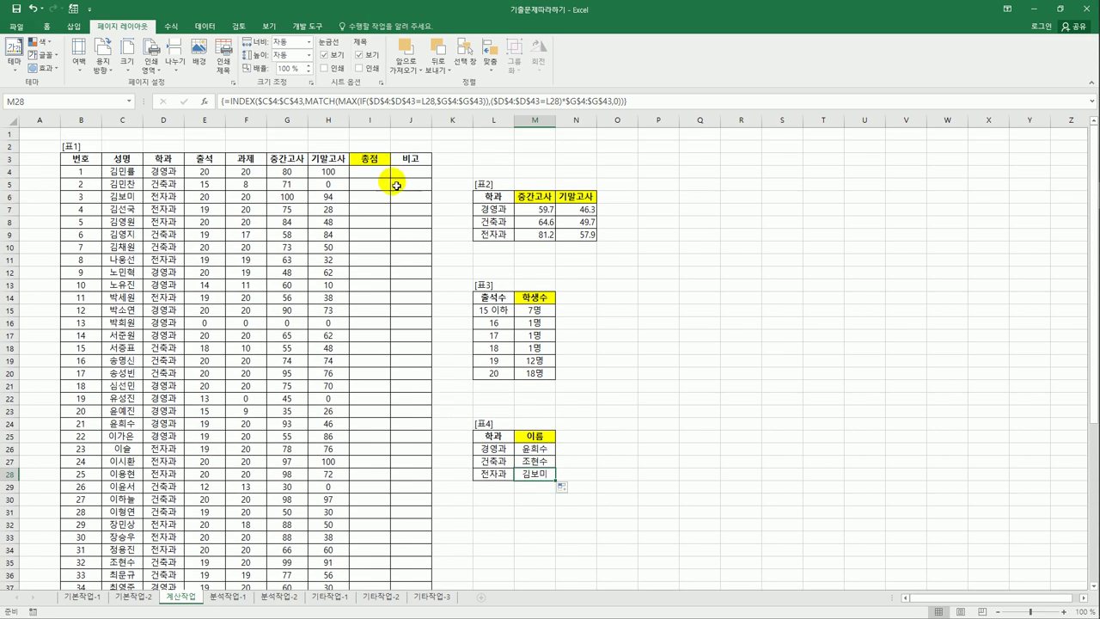
click(365, 173)
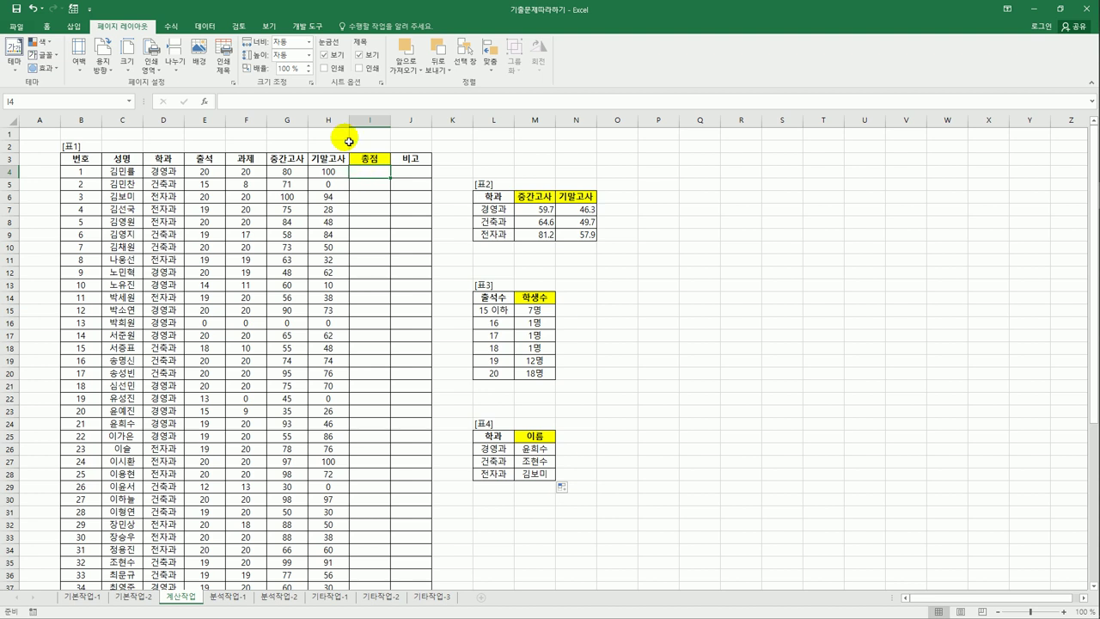
click(306, 29)
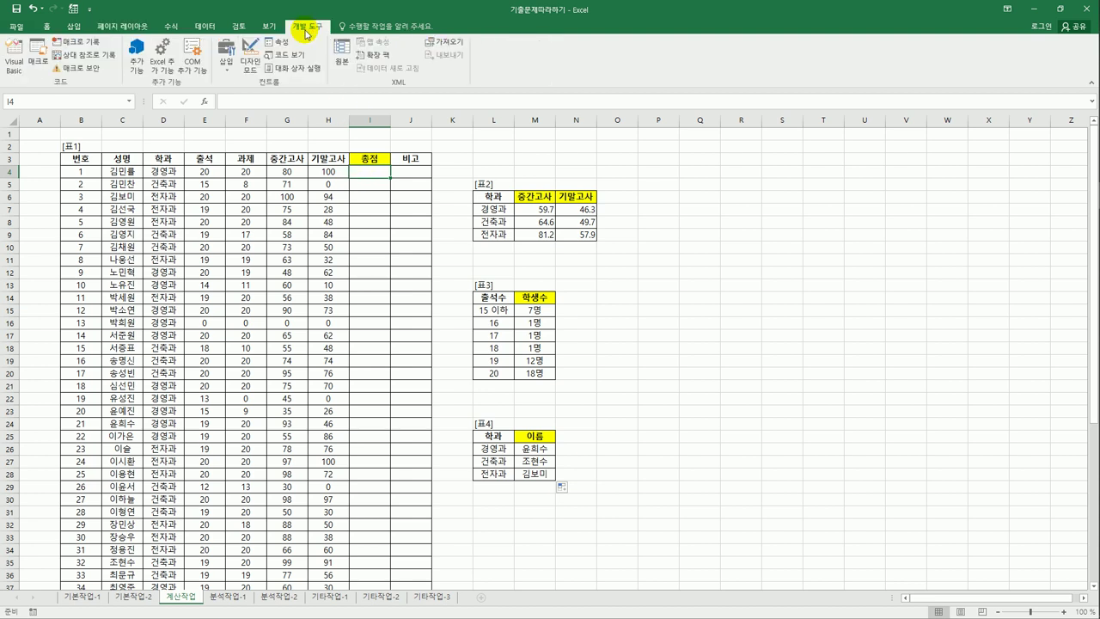
click(14, 63)
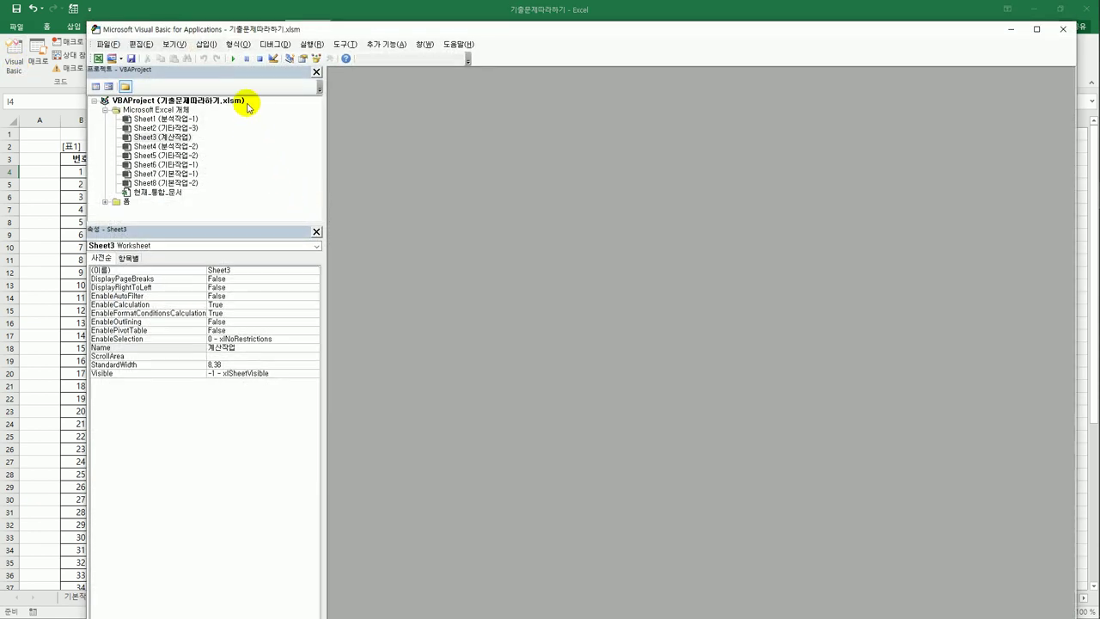
click(213, 43)
click(258, 79)
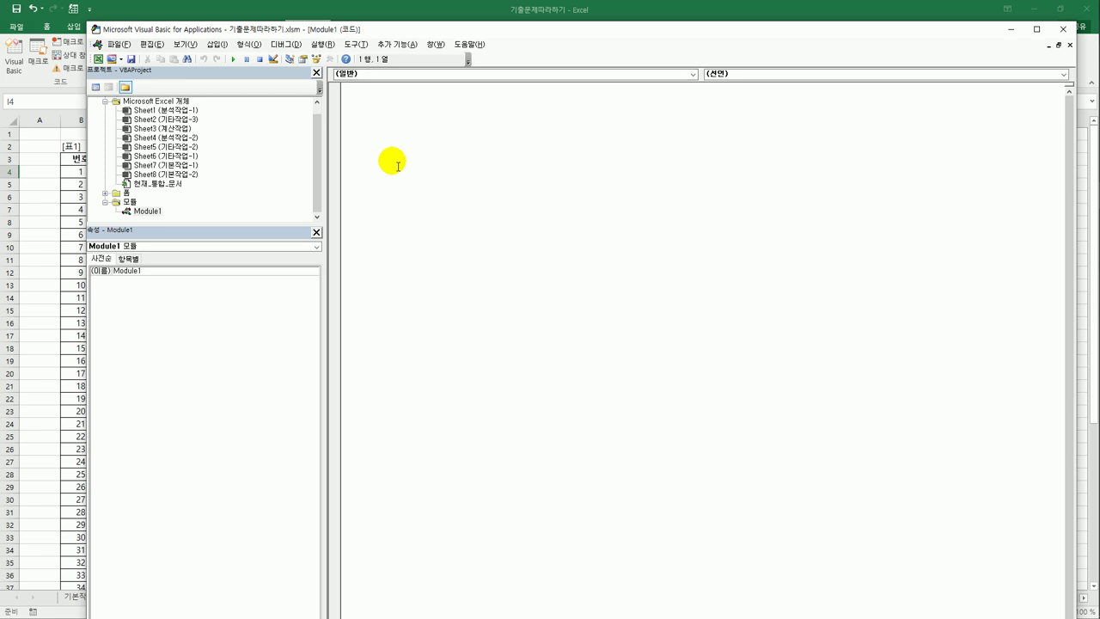
Declare the public function fn총점 with the arguments 출석, 과제, 중간고사 and 기말고사.
key(Tab)
text(pu)
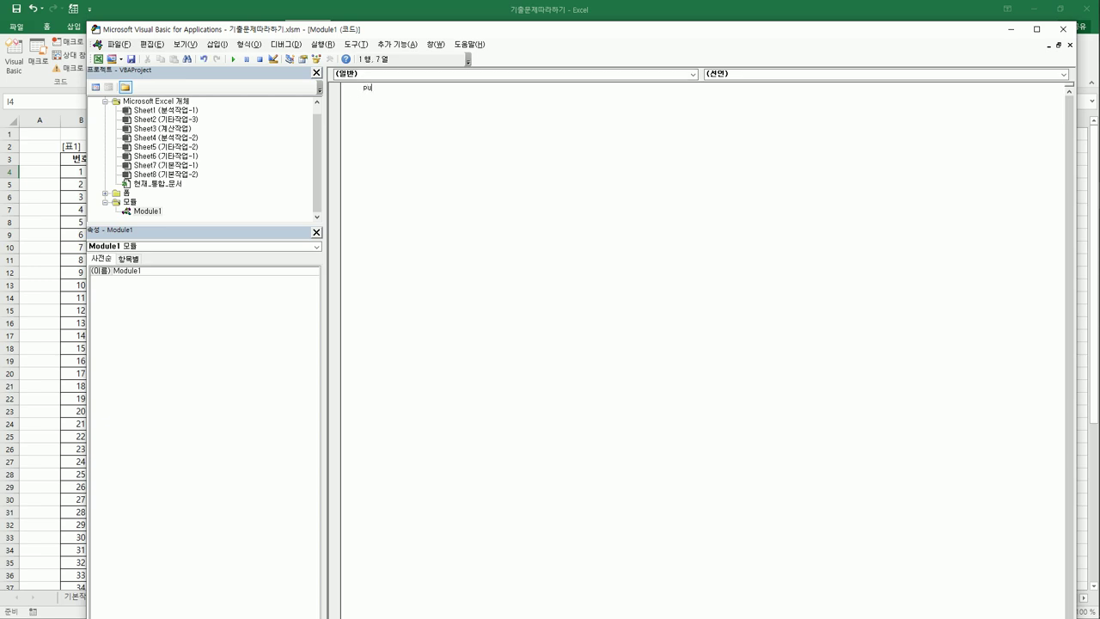
text(blic)
text( function )
text(fn총점()
text(출석,)
text(과제, ㅈ)
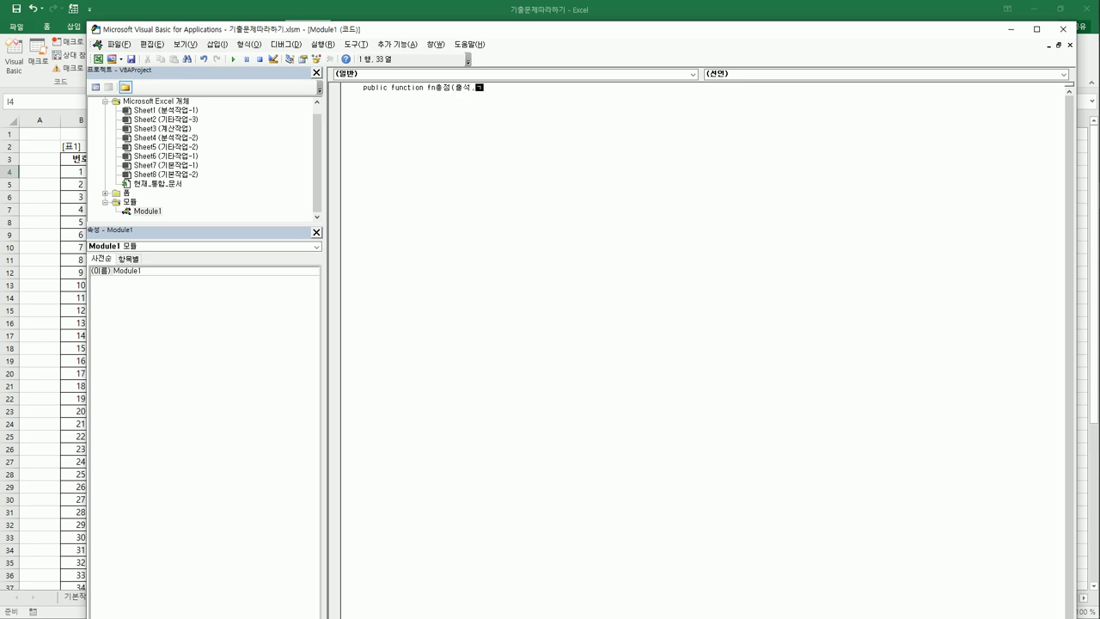
text(중간고사, 기말고사))
key(Return)
key(Return)
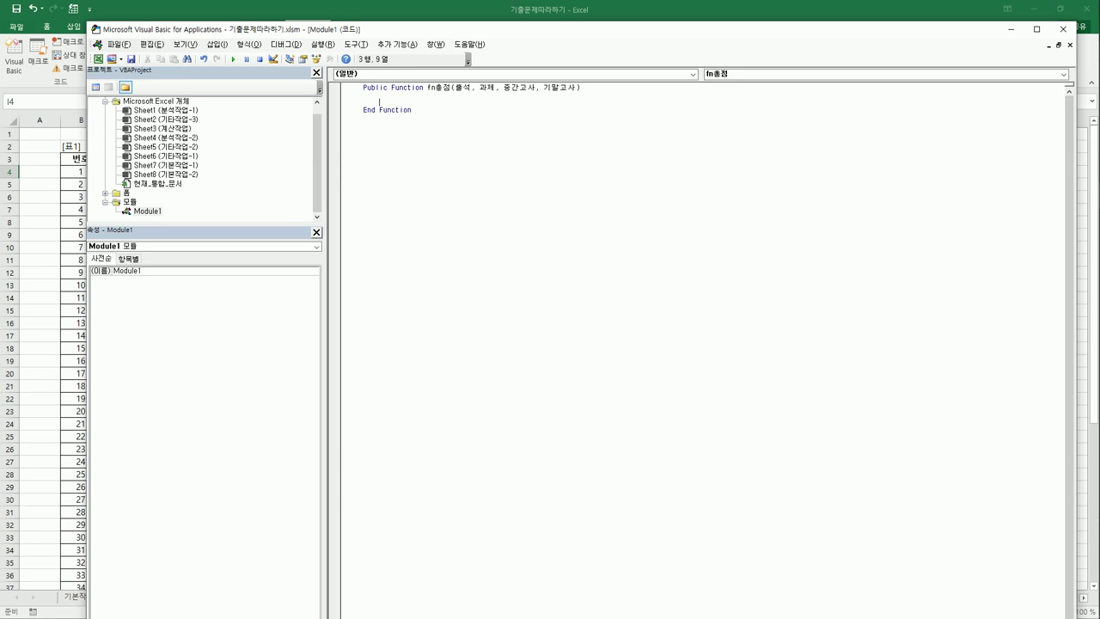
Assign fn총점 the sum of attendance, assignment, 중간고사 and 기말고사, with 기말고사 multiplied by 0.3.
text(루)
key(BackSpace)
key(BackSpace)
key(BackSpace)
key(BackSpace)
key(BackSpace)
text(fn총점 = )
text(출석 +)
text( ㄱ)
text(제 + 중간고)
text(사 + 기말)
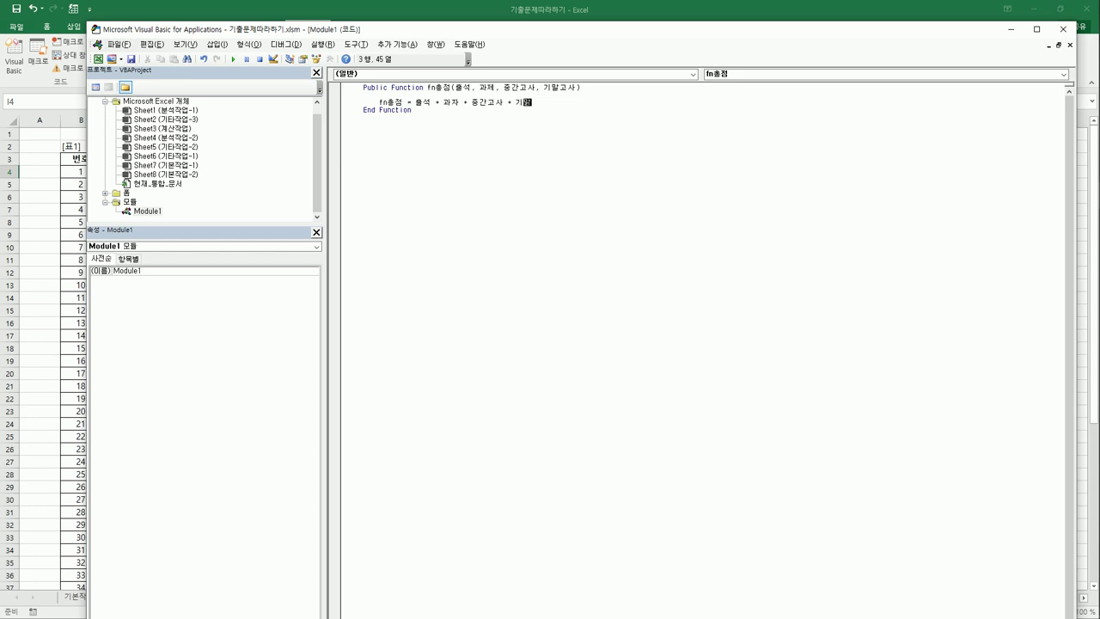
text(고사 *0.)
Correct the second term to 과제, multiply 중간고사 by 0.3 and add a blank line below the total expression.
click(484, 102)
key(BackSpace)
text(제)
click(471, 102)
text(* 0.3)
key(Right)
key(Right)
click(411, 110)
click(585, 103)
key(Return)
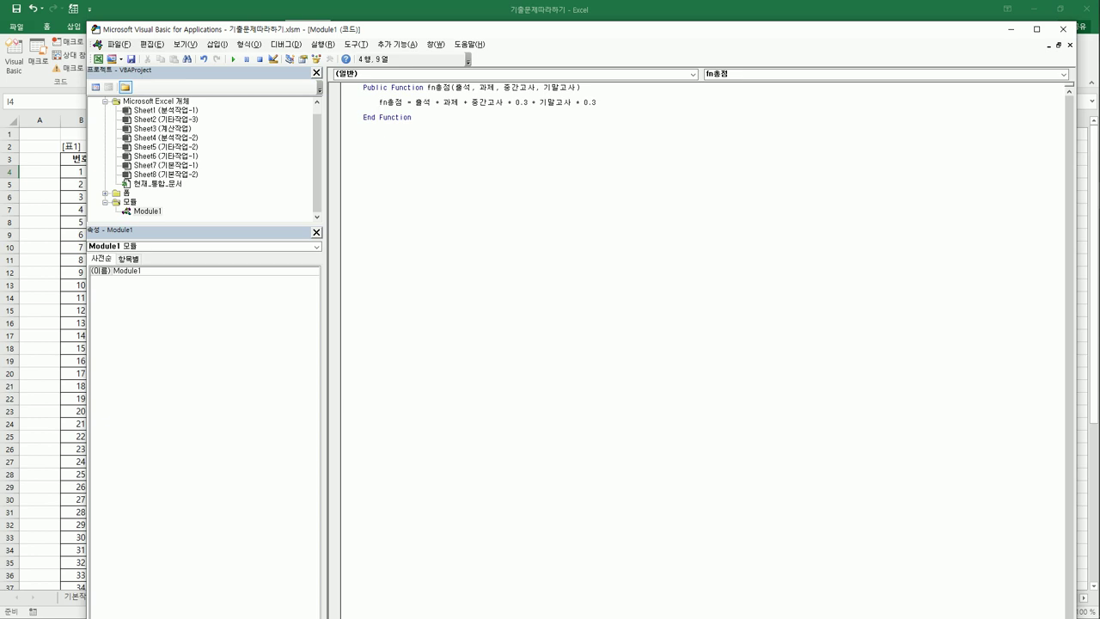
Add the condition If 출석 = 0 Or 중간고사 = 0 Or 기말고사 = 0 Then above the total expression.
click(379, 103)
key(Return)
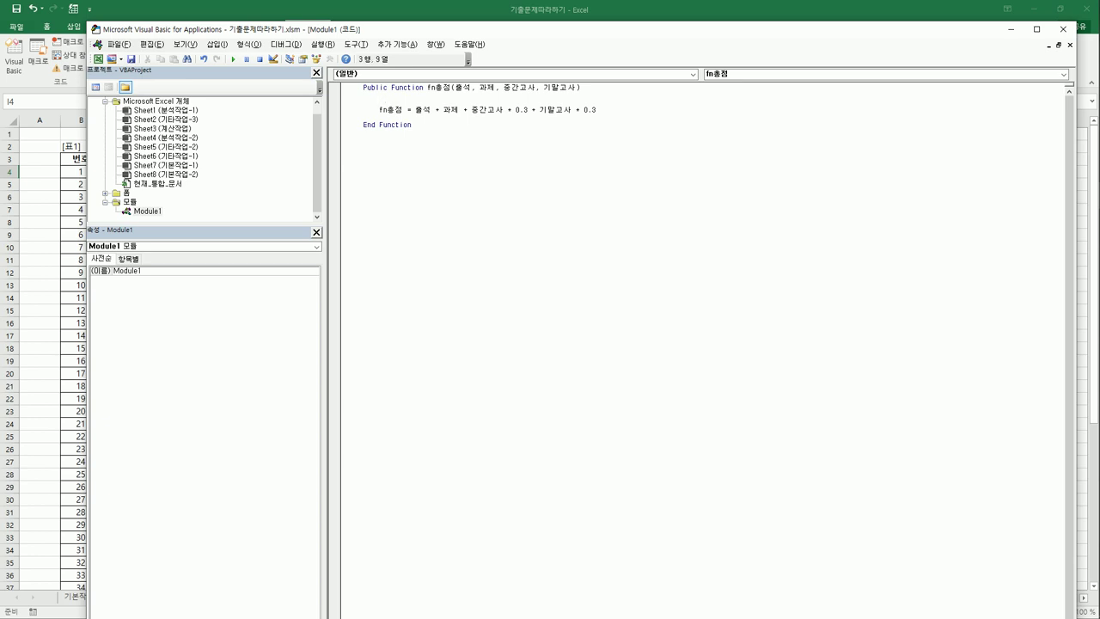
text(if 출석 =0 or 중간고사 =0 or 기말고사 =)
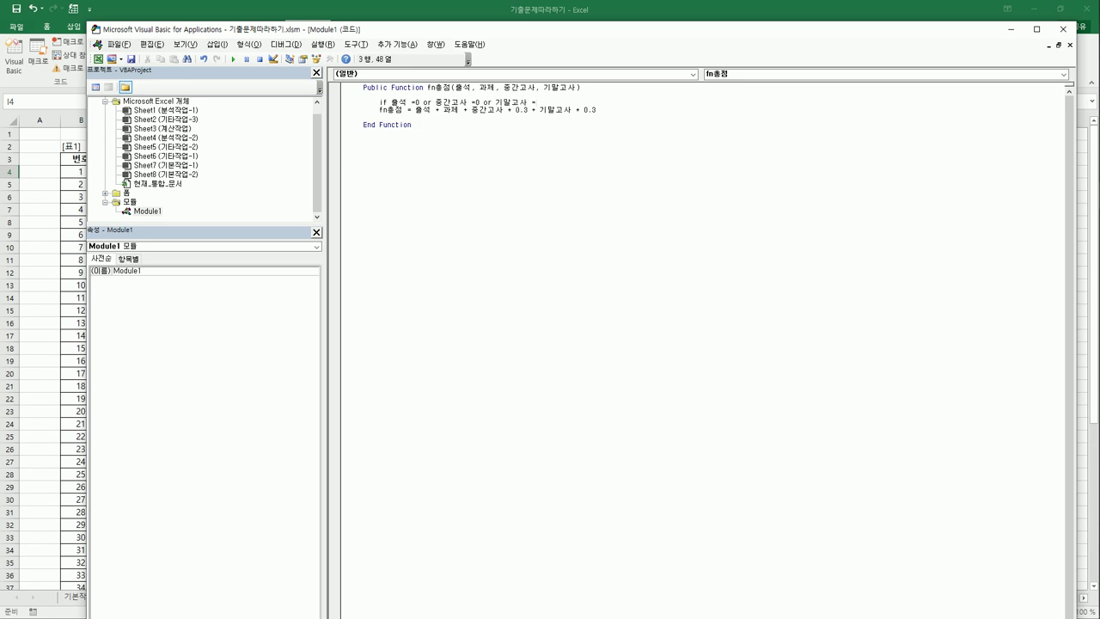
text(0)
text( Then)
Add the indented line fn총점 = 0 as the If branch.
key(Return)
key(Tab)
text(fn)
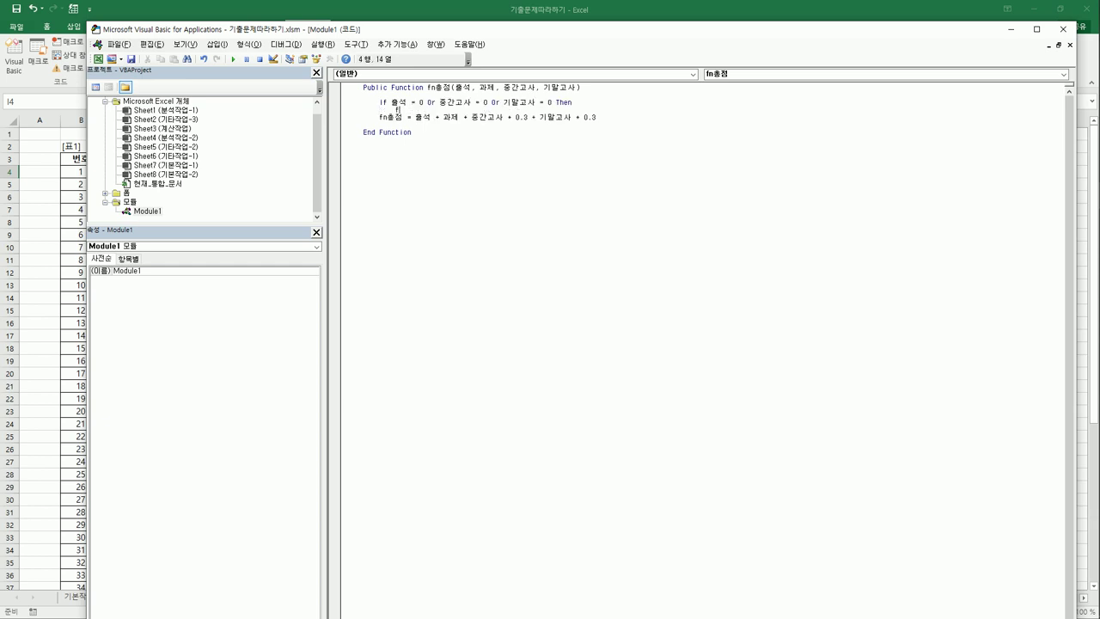
text(총점 )
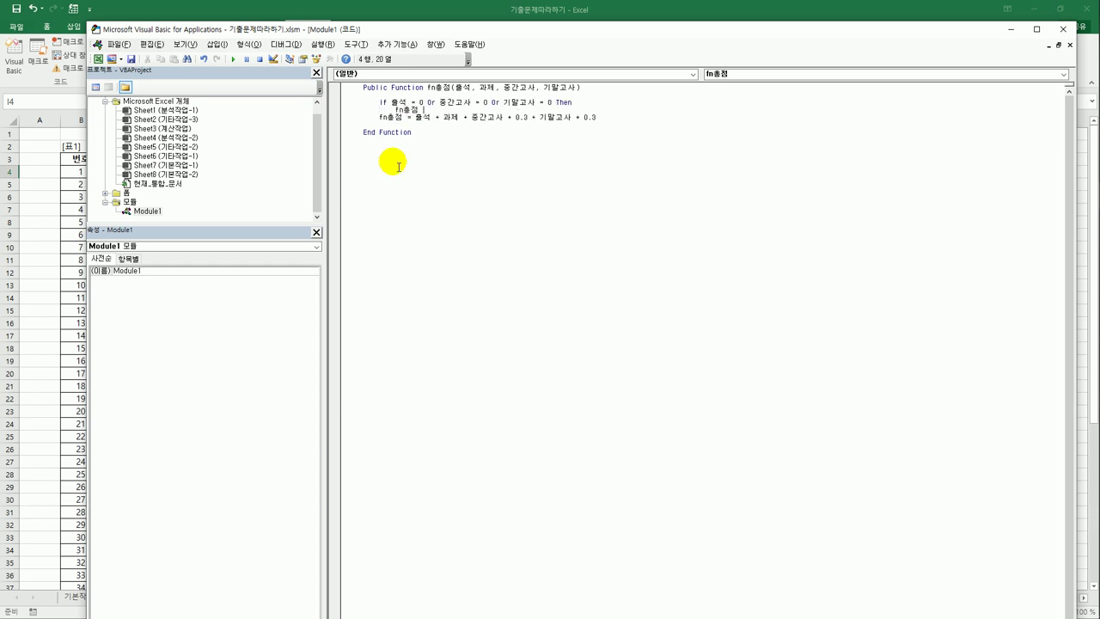
text(= 0)
key(Return)
Put the total expression under an indented Else branch, finish with End If and close the Visual Basic editor.
key(BackSpace)
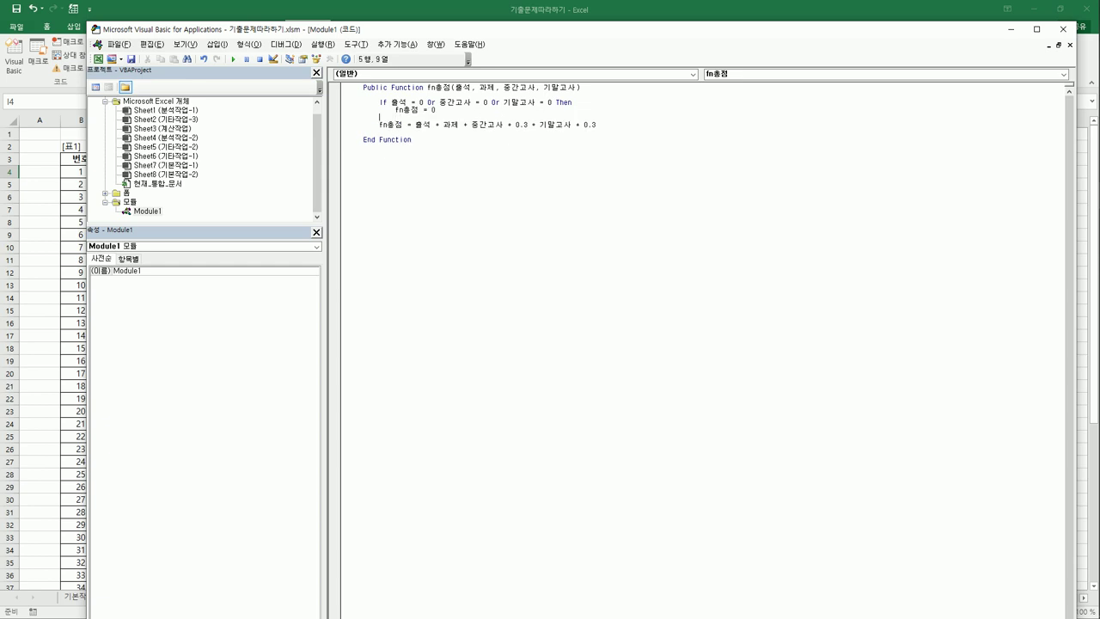
text(else)
key(Tab)
key(Return)
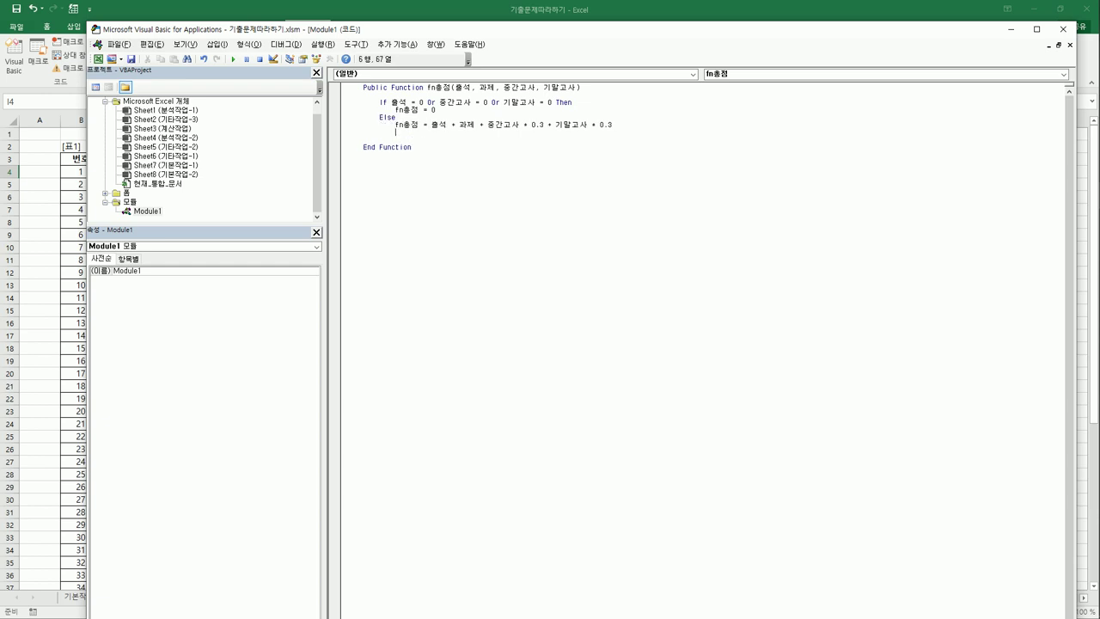
text(ㄷ)
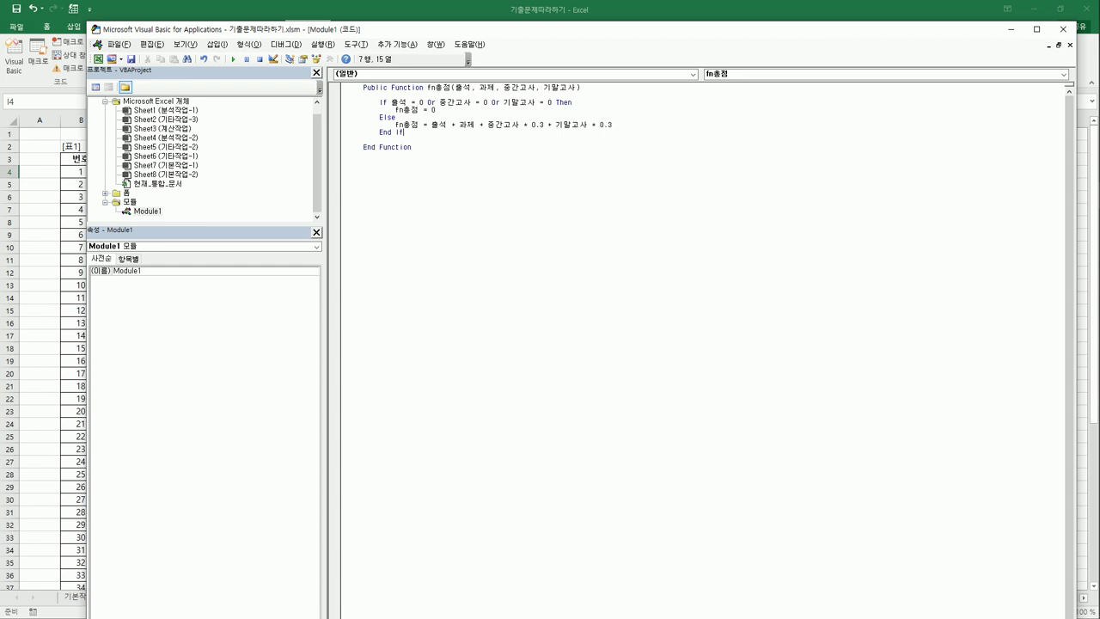
click(1063, 30)
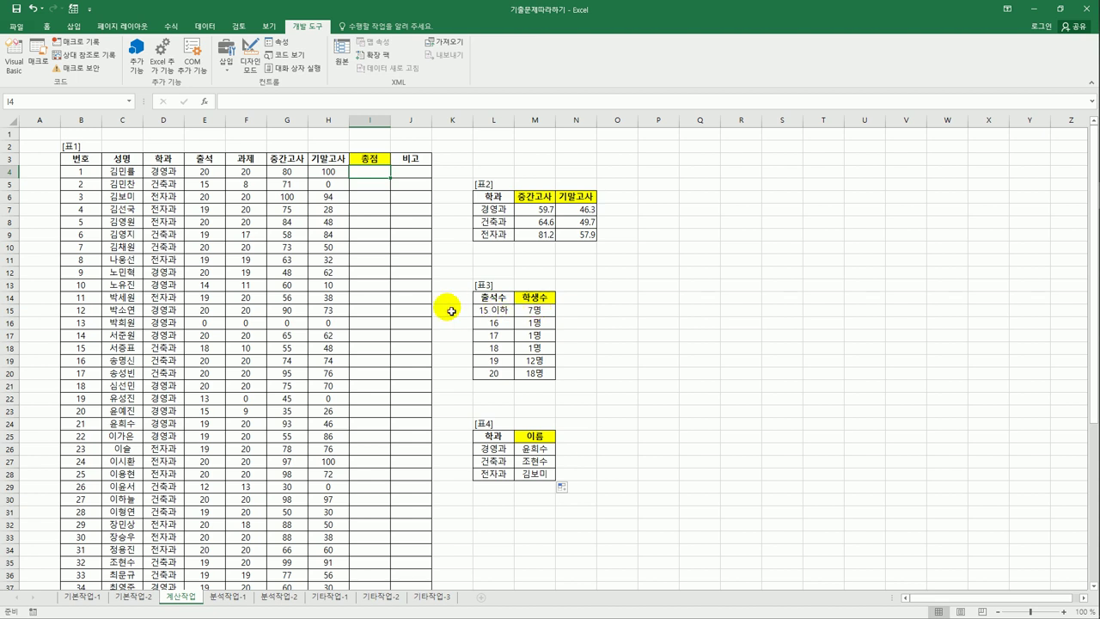
Insert the 사용자 정의 function fn총점 into cell I4 with the function wizard.
click(205, 102)
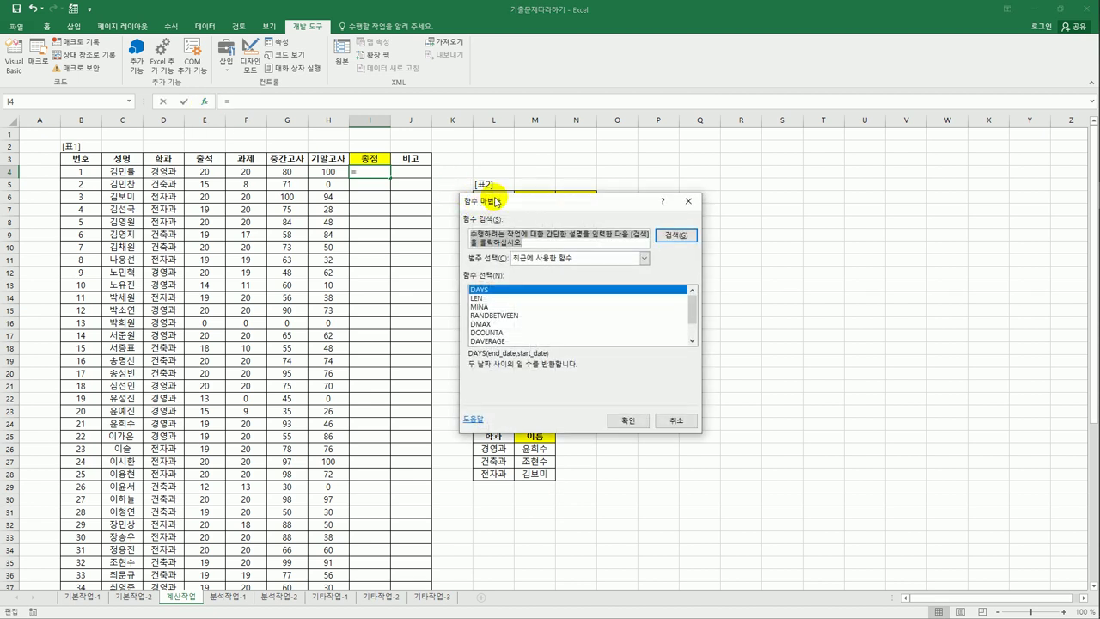
drag(519, 201, 594, 156)
click(612, 213)
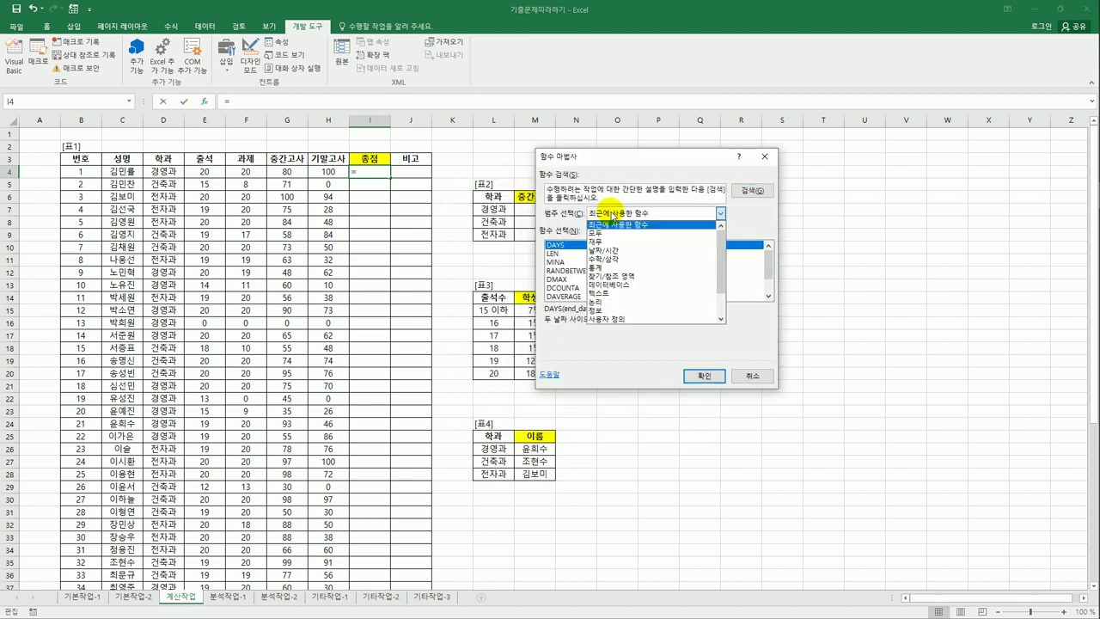
click(612, 319)
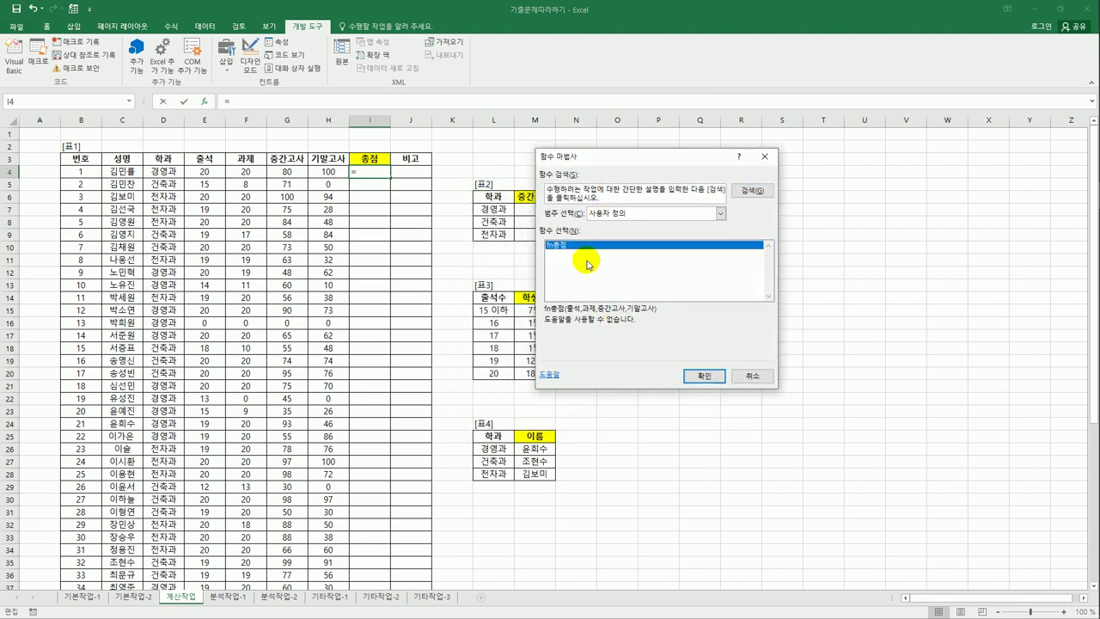
click(705, 376)
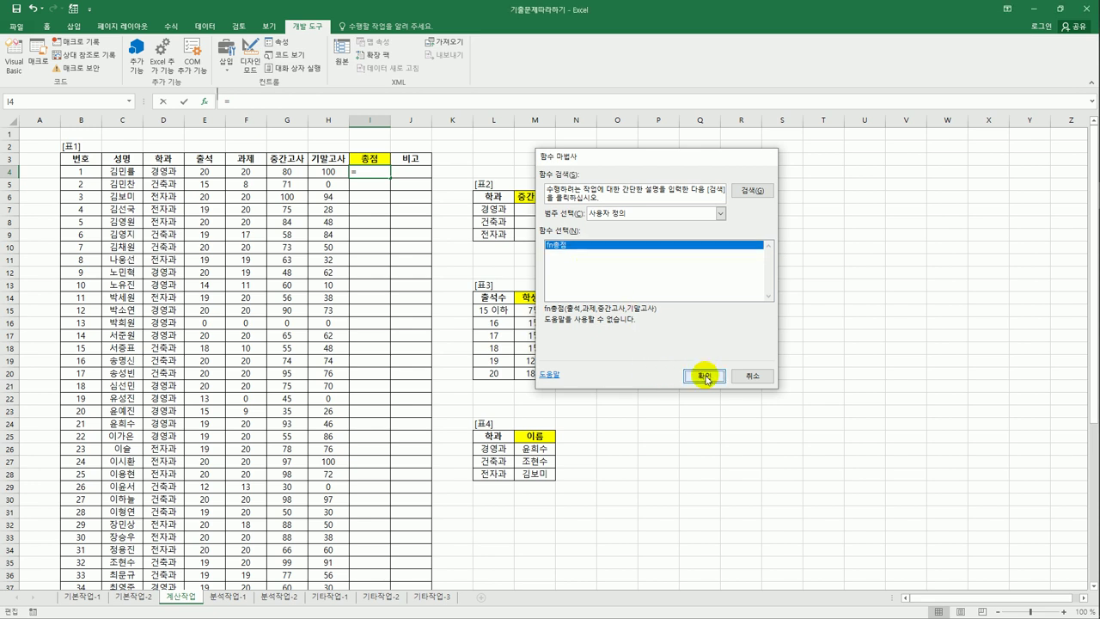
Set the fn총점 arguments to E4 for 출석, F4 for 과제, G4 for 중간고사 and H4 for 기말고사, and confirm.
click(212, 172)
click(584, 223)
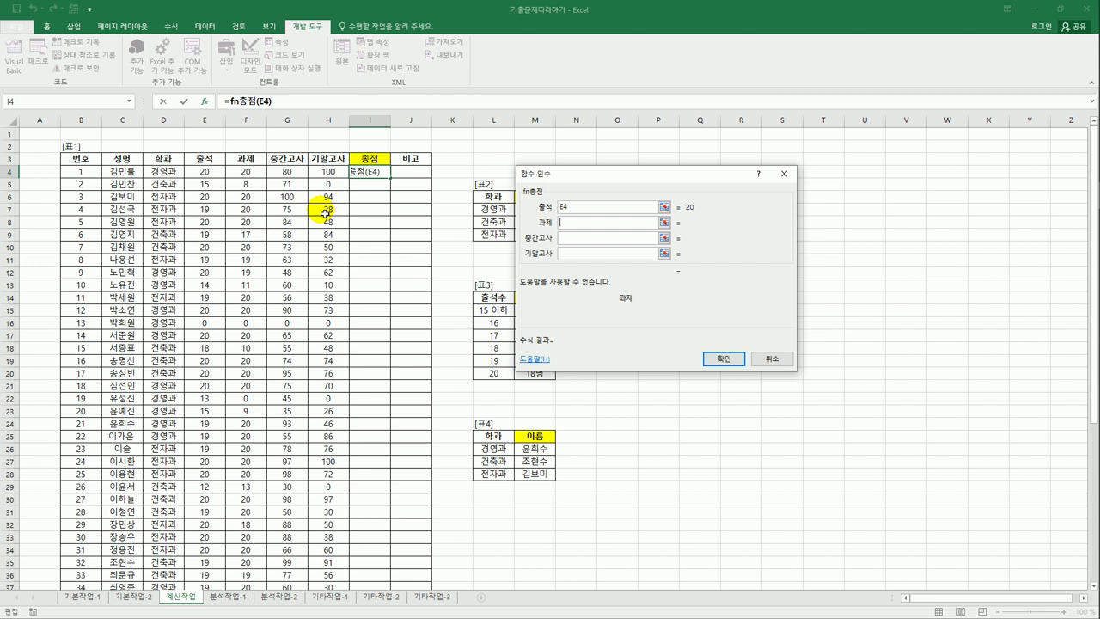
click(258, 172)
click(584, 238)
click(292, 171)
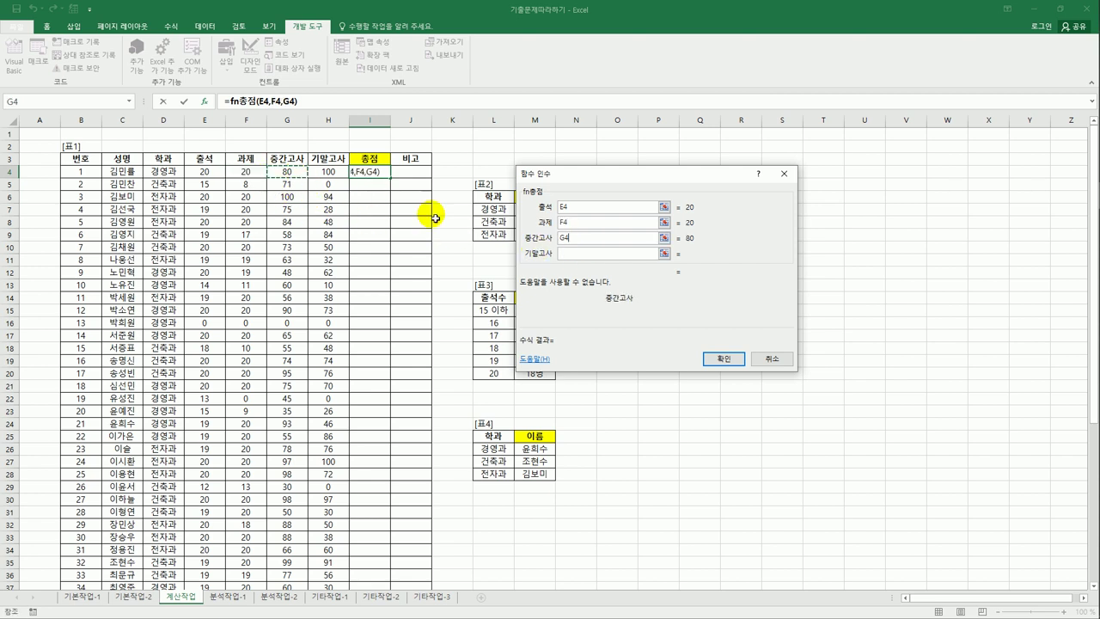
click(613, 253)
click(335, 172)
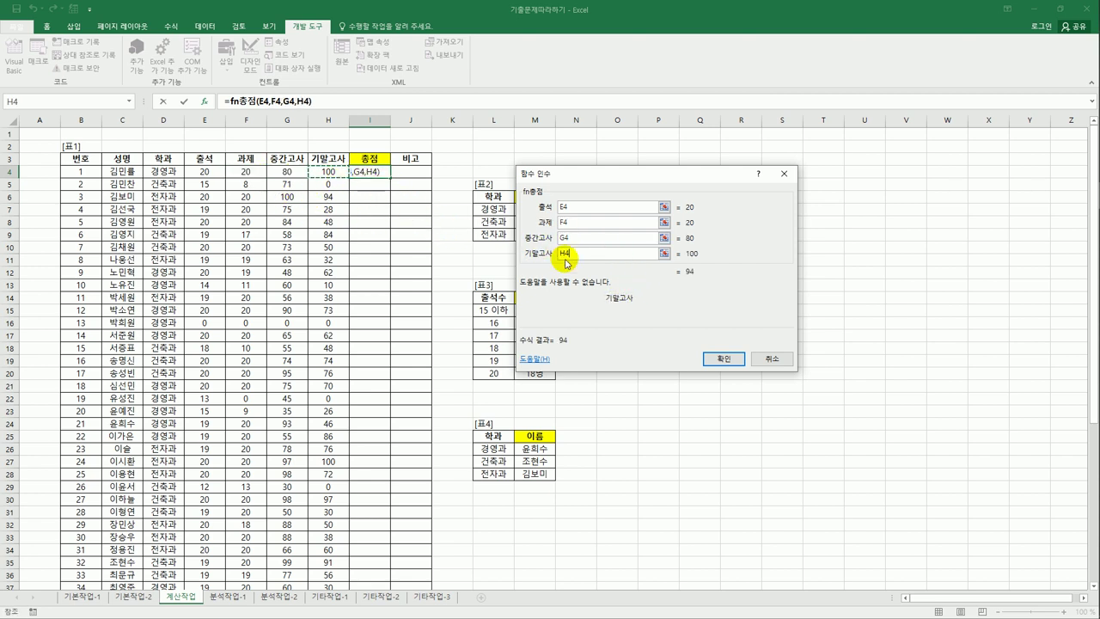
click(713, 358)
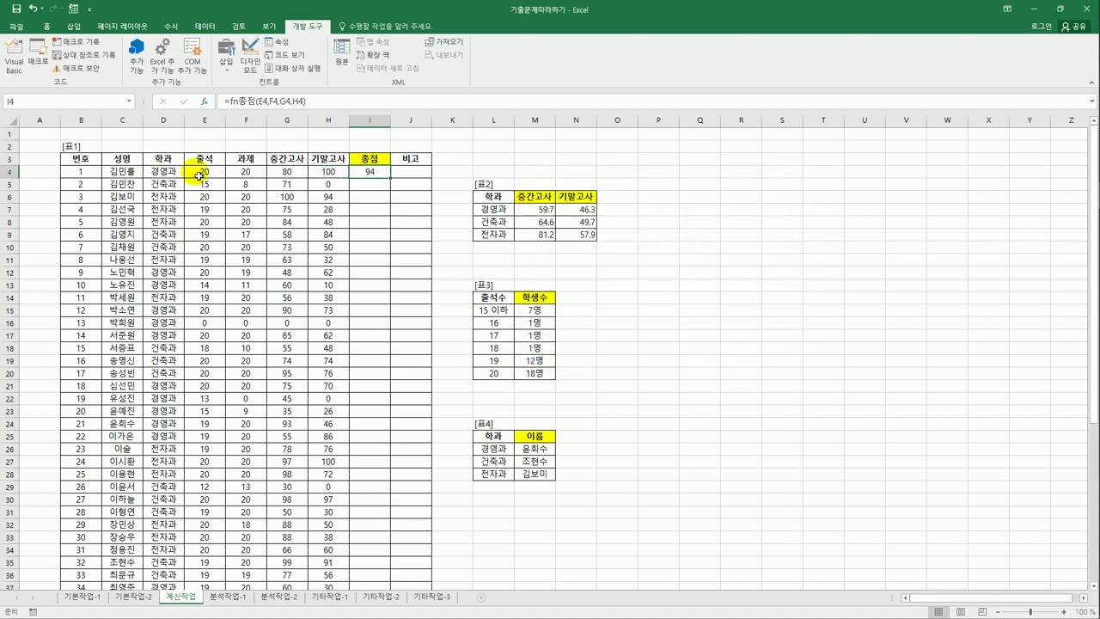
Fill the fn총점 formula from I4 down the 총점 column of 표1.
drag(202, 171, 337, 175)
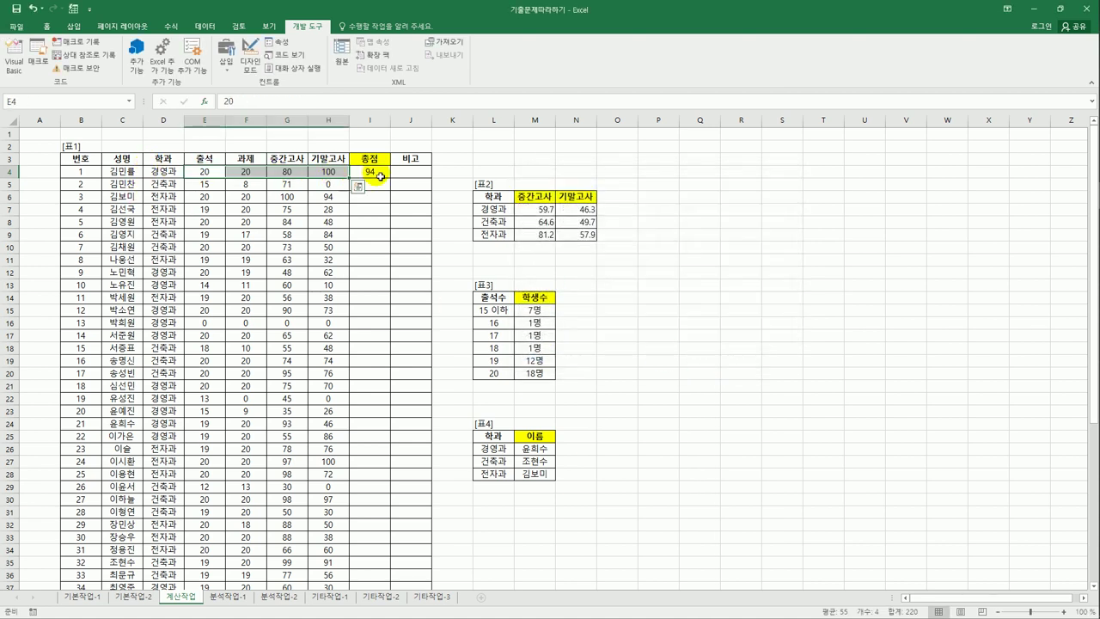
click(370, 172)
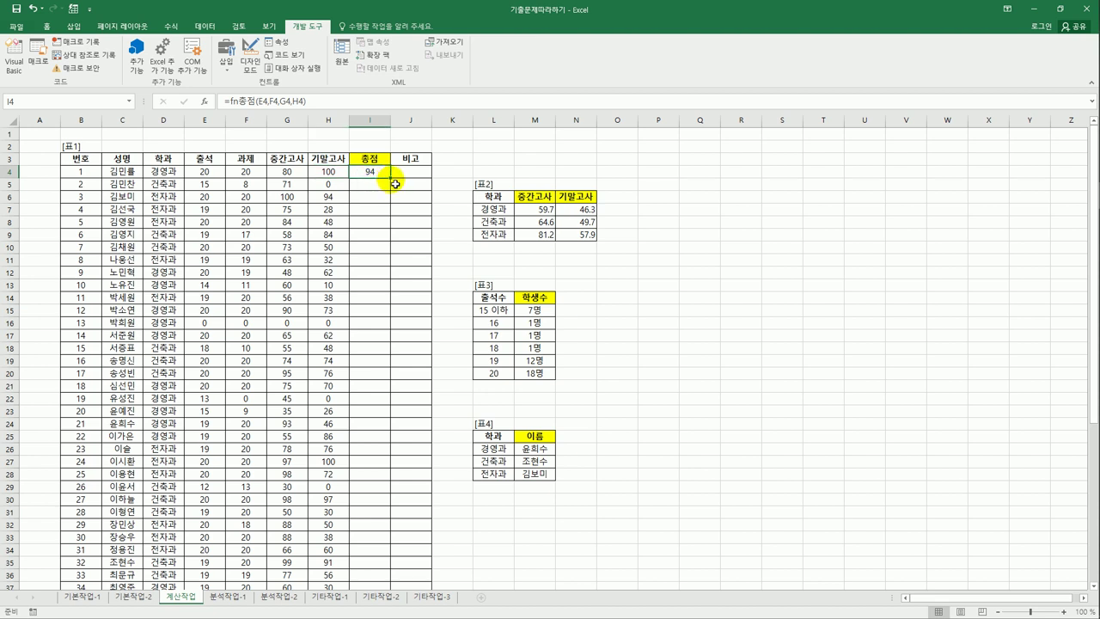
double_click(392, 180)
click(385, 185)
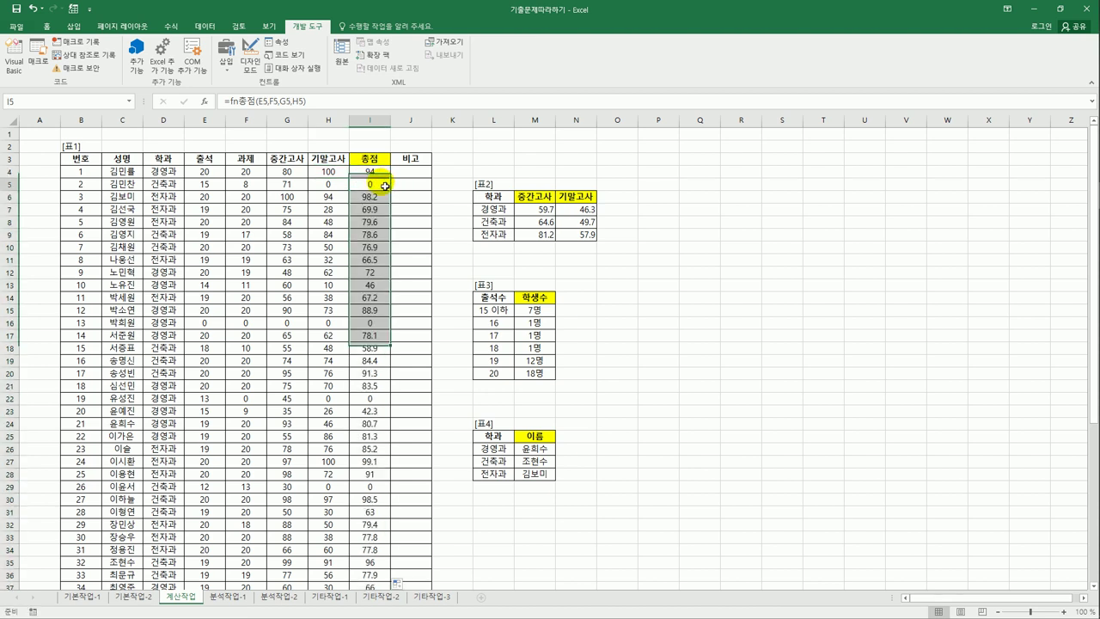
Check the zero 총점 results in rows 5, 16 and 22 against their scores in the same rows.
click(385, 185)
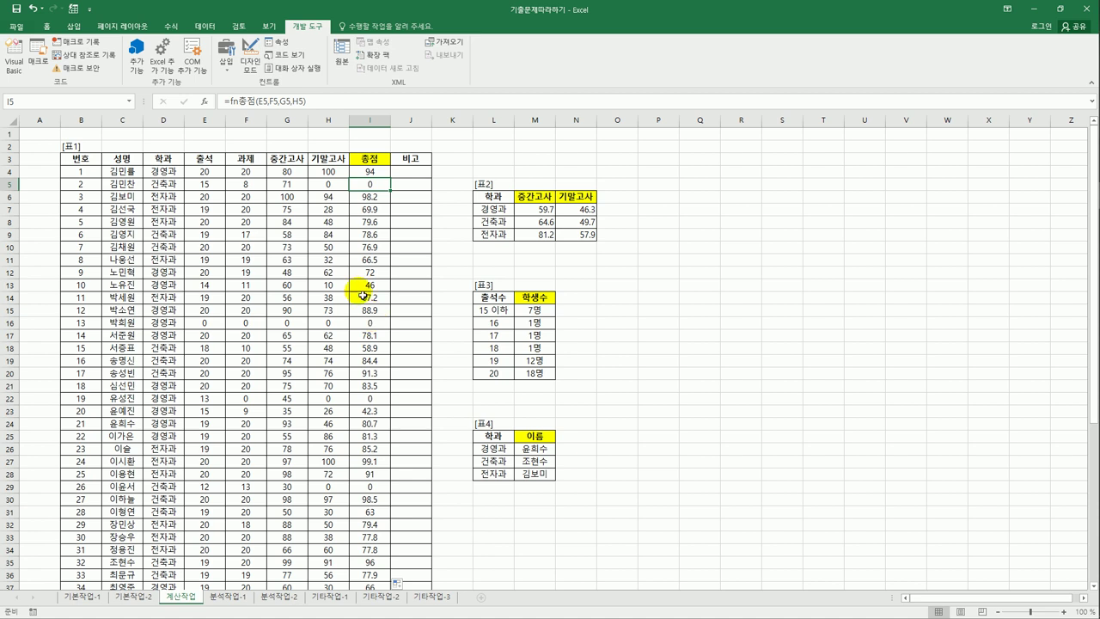
click(326, 184)
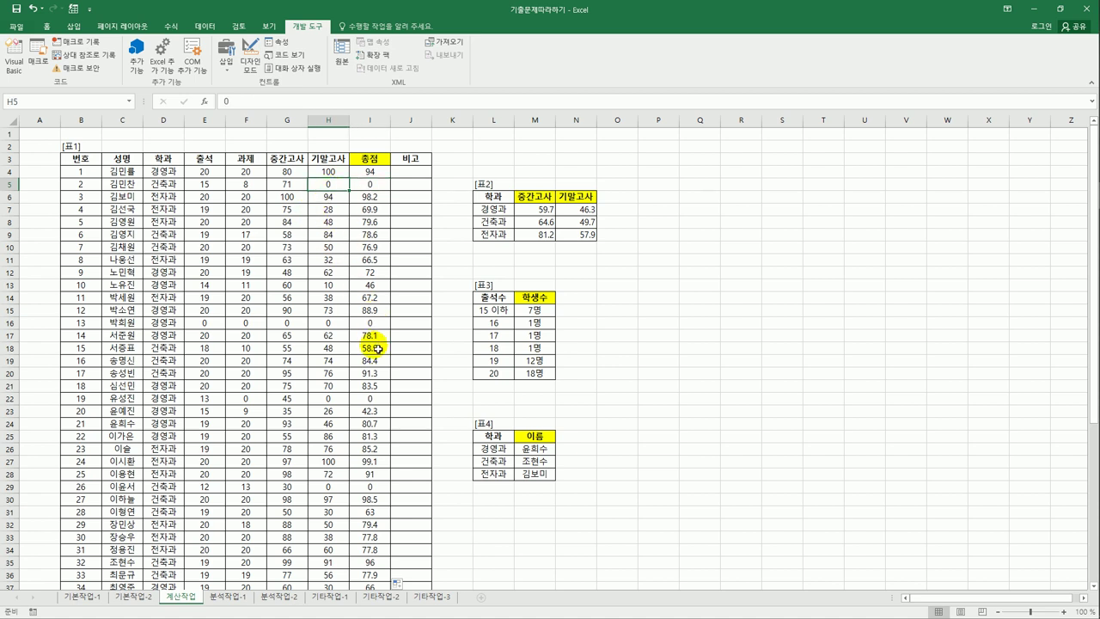
click(369, 323)
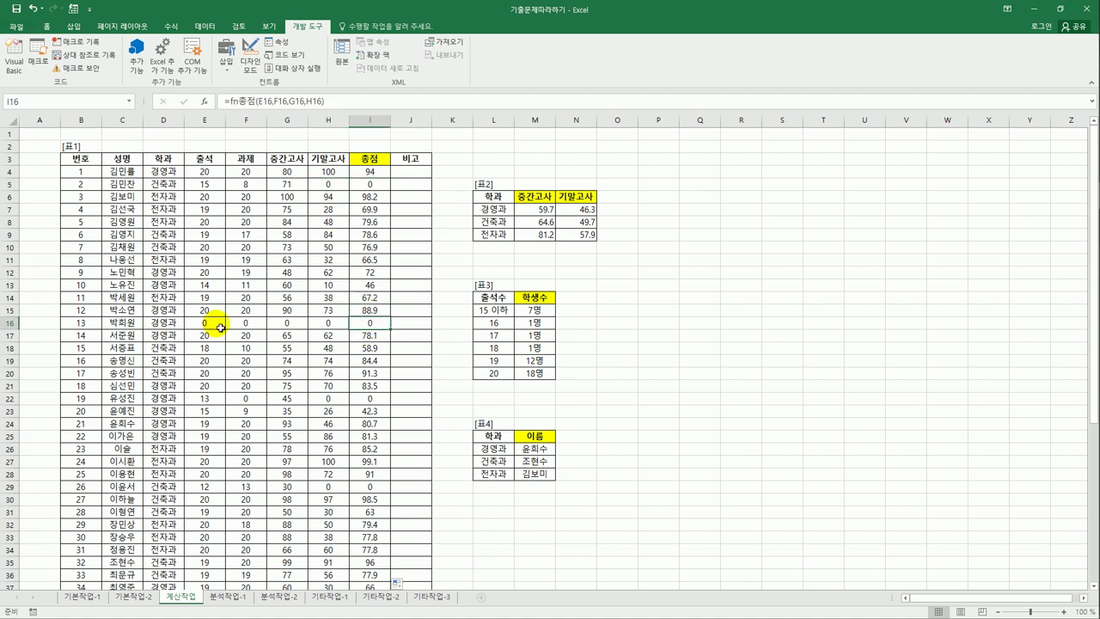
drag(221, 327, 387, 320)
click(373, 384)
click(380, 400)
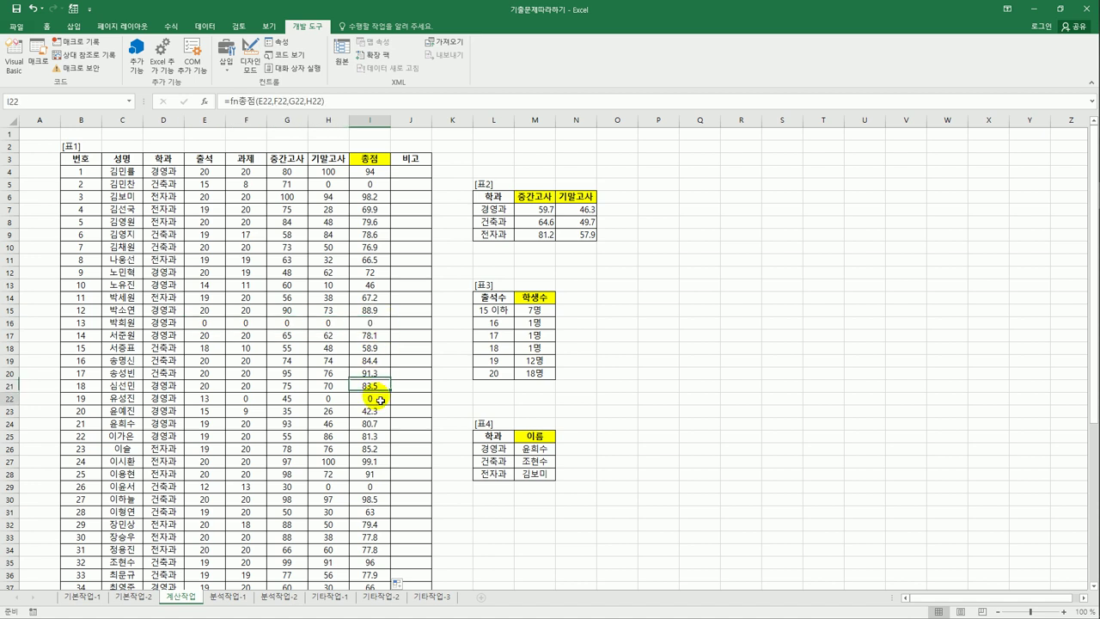
click(336, 398)
click(254, 399)
click(365, 398)
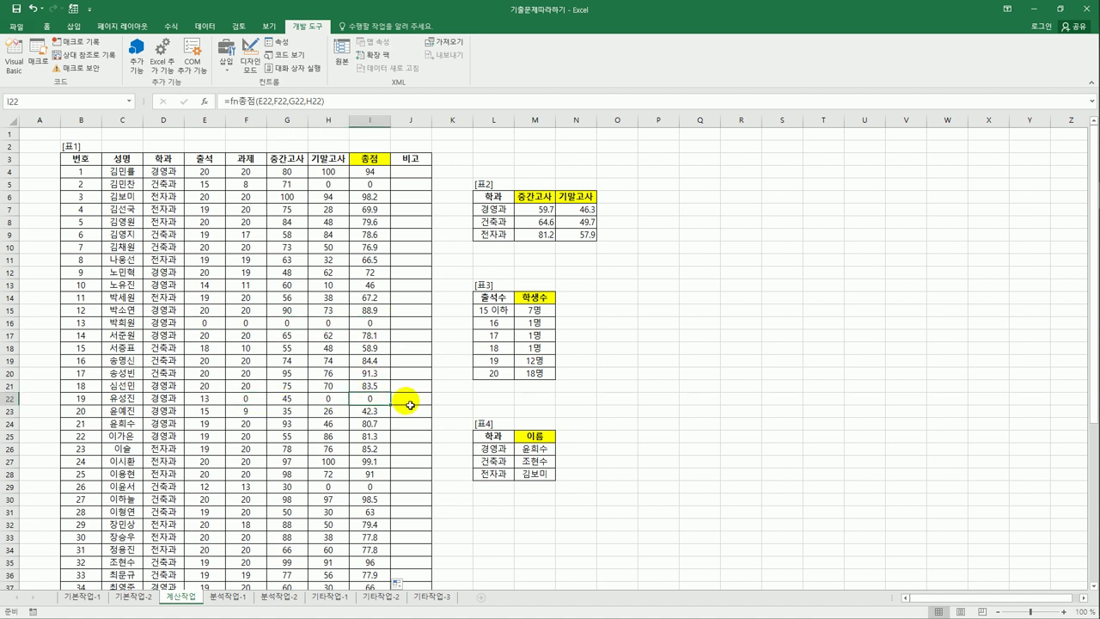
Examine 표6's 총점 thresholds and 표5's 1학기 점수 row with its 학점 headings.
scroll(410, 405, down, 3)
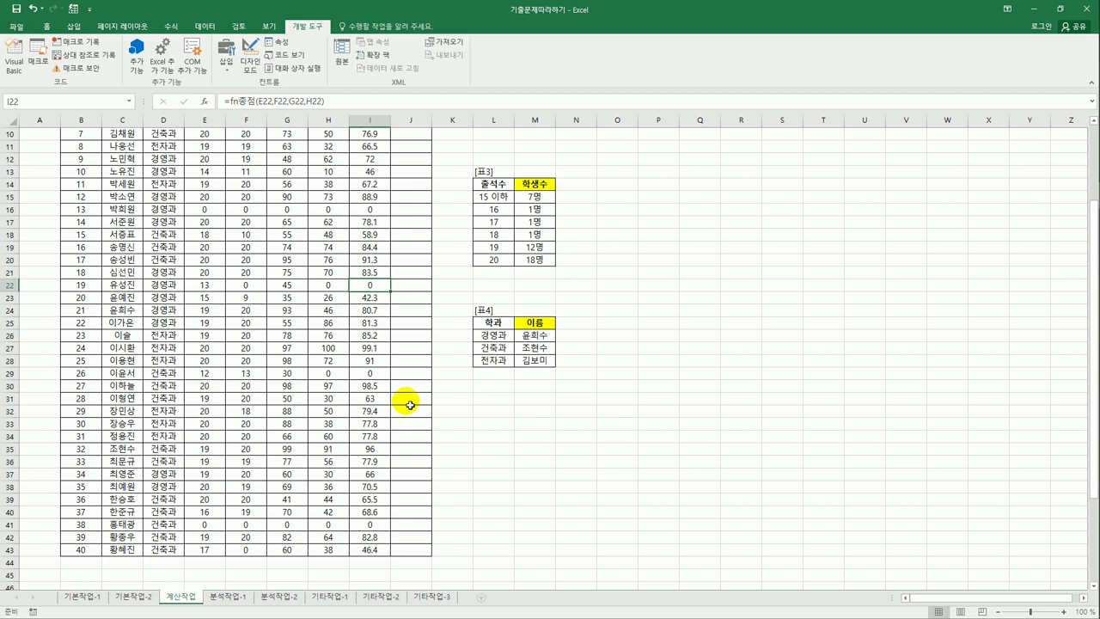
scroll(411, 405, down, 7)
click(378, 364)
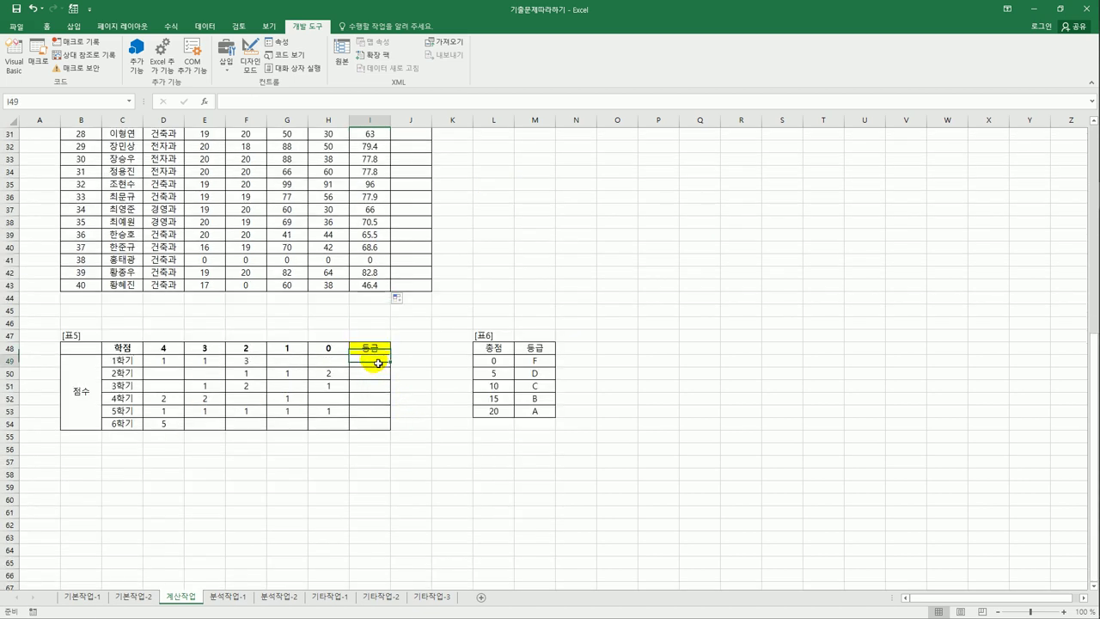
scroll(429, 413, down, 2)
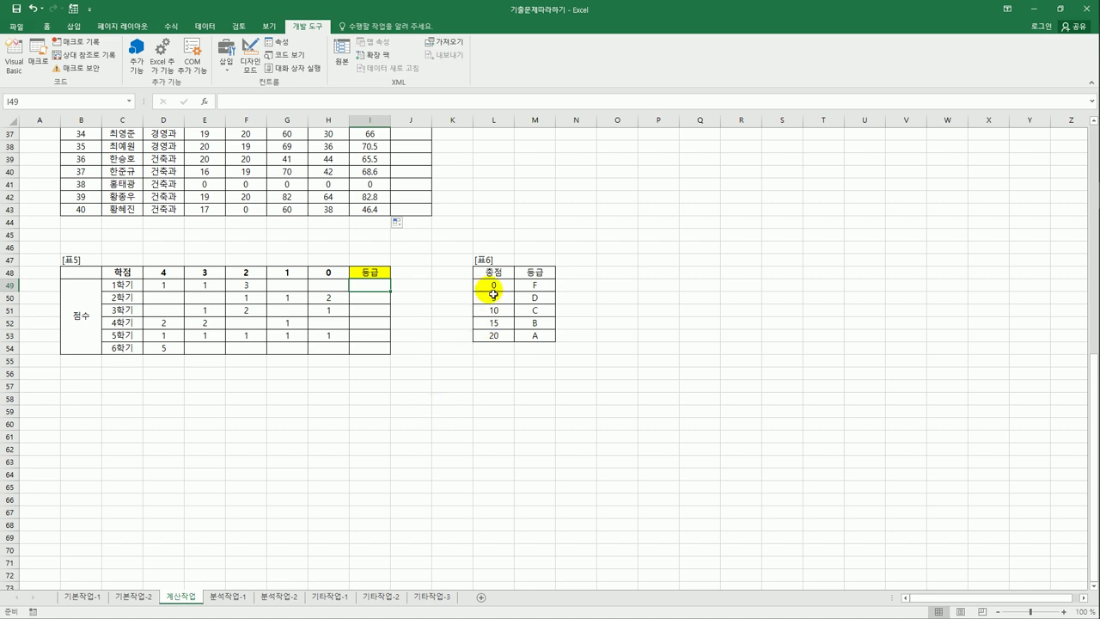
drag(491, 286, 500, 338)
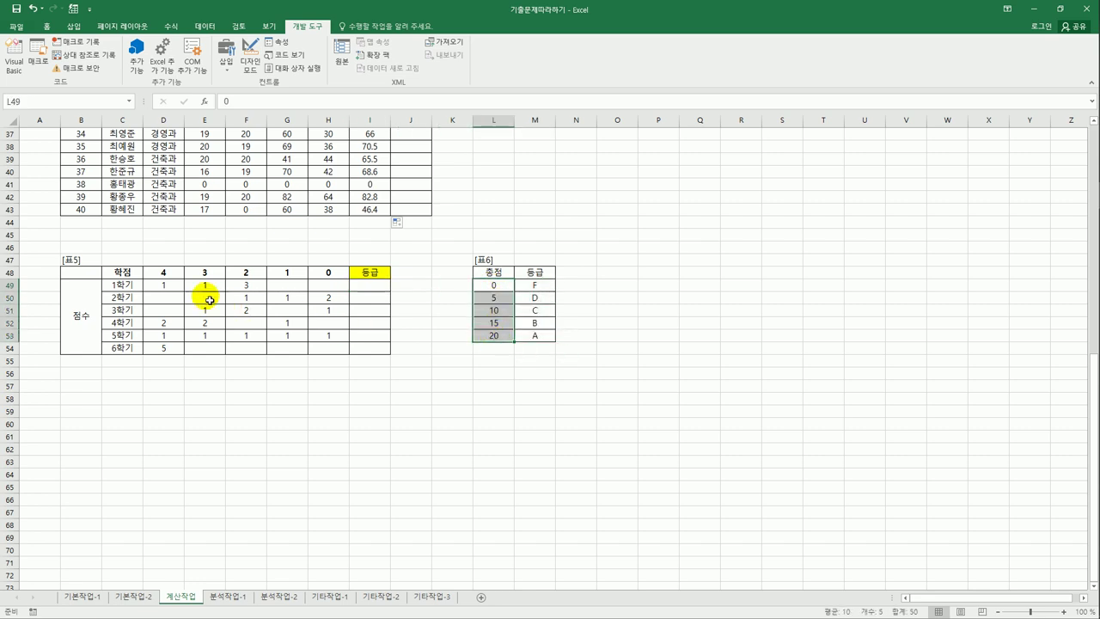
drag(165, 285, 327, 287)
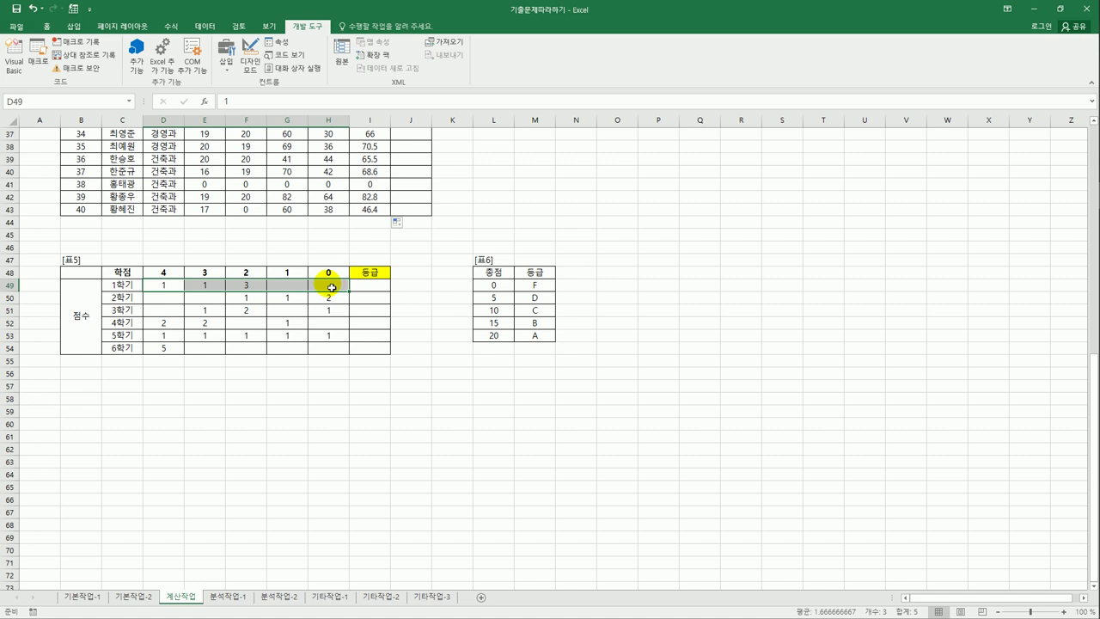
drag(171, 273, 323, 273)
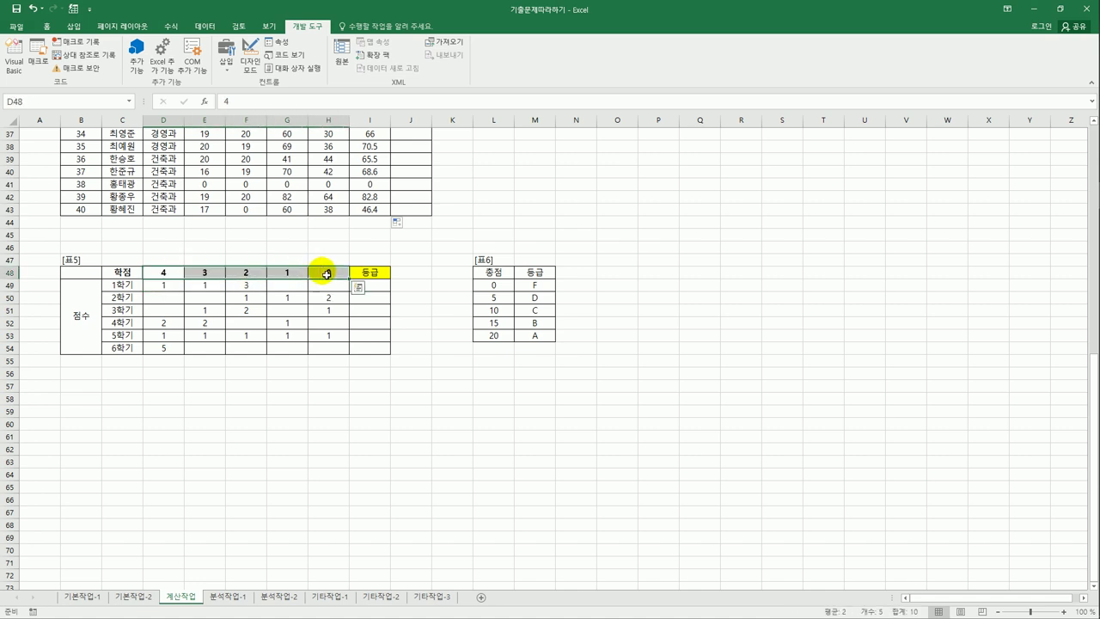
Start a SUMPRODUCT formula in cell I49 of 표5's 등급 column.
click(367, 287)
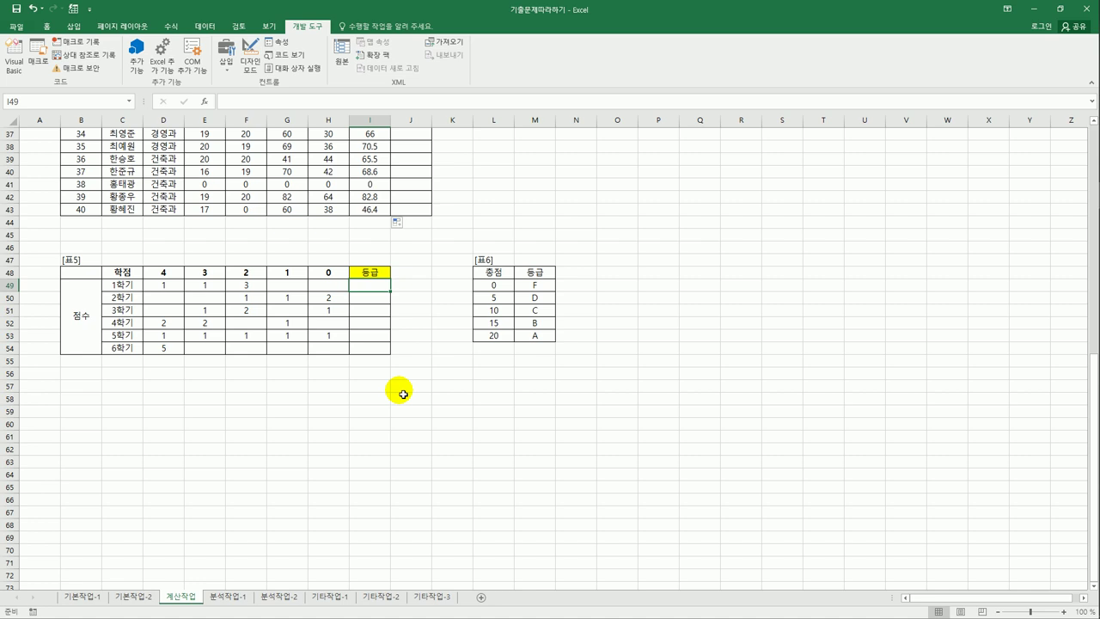
text(=sum)
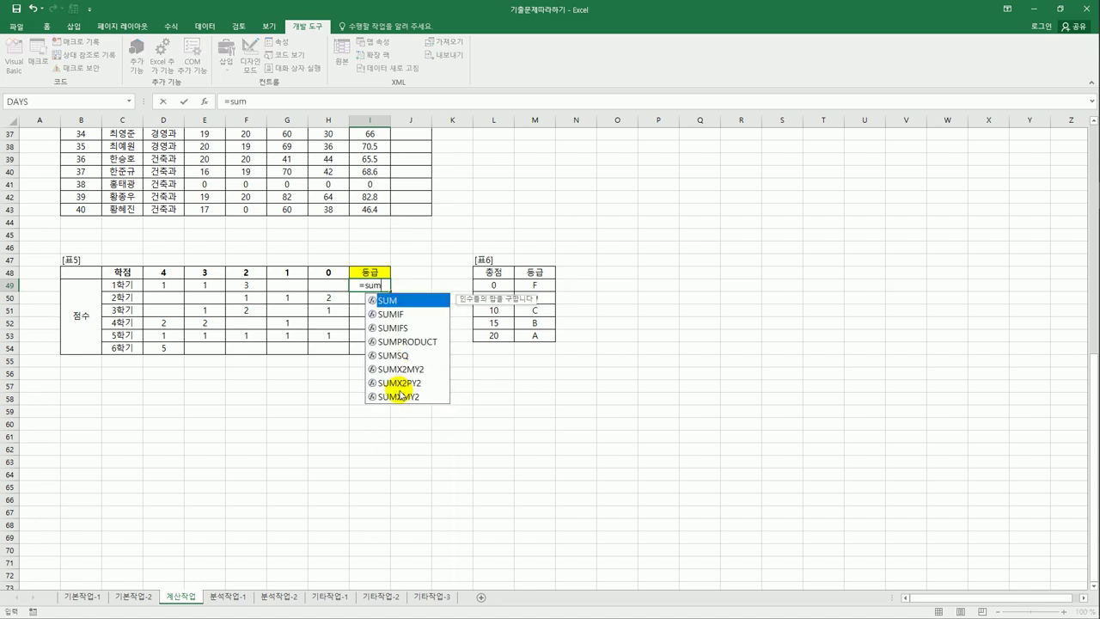
key(Down)
key(Down)
key(Down)
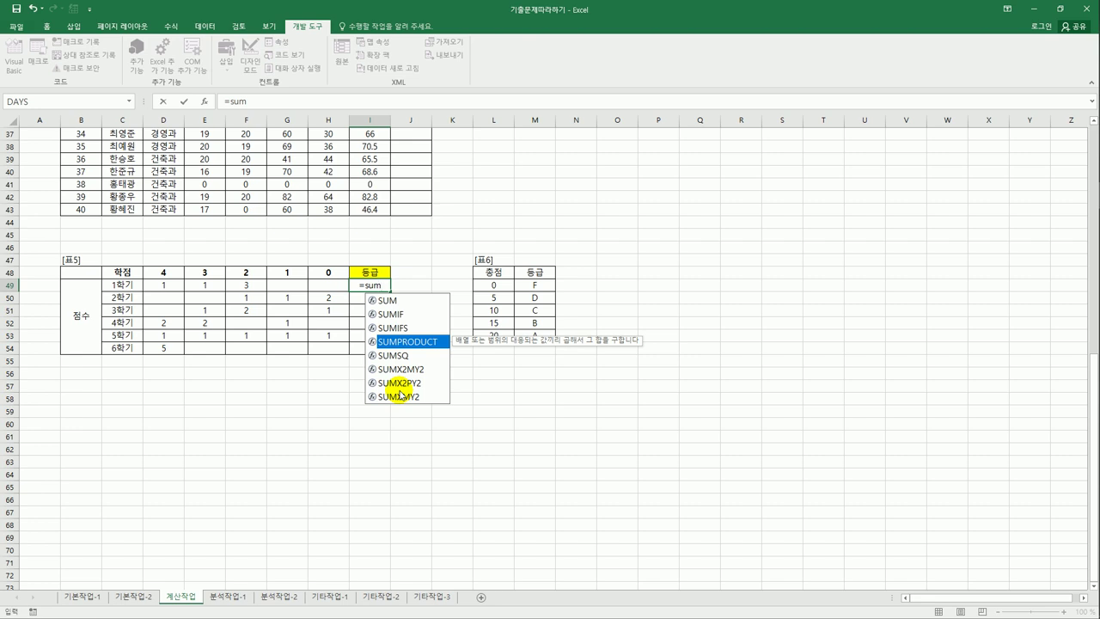
key(Tab)
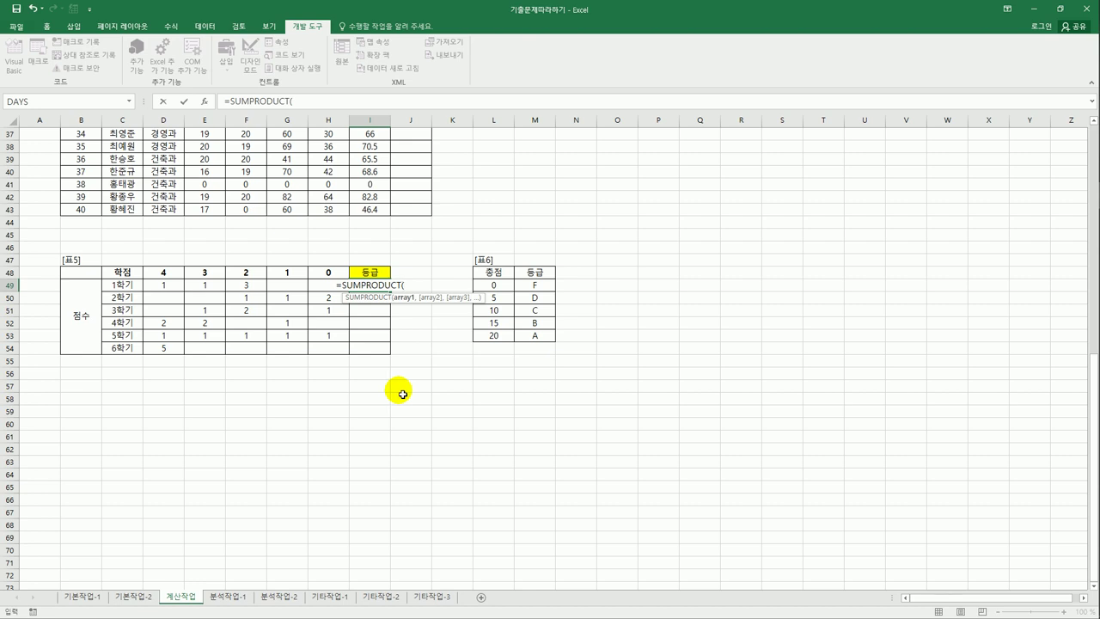
Complete the SUMPRODUCT with D49:H49 and the absolute range $D$48:$H$48, and fill it down to I54.
drag(160, 287, 321, 291)
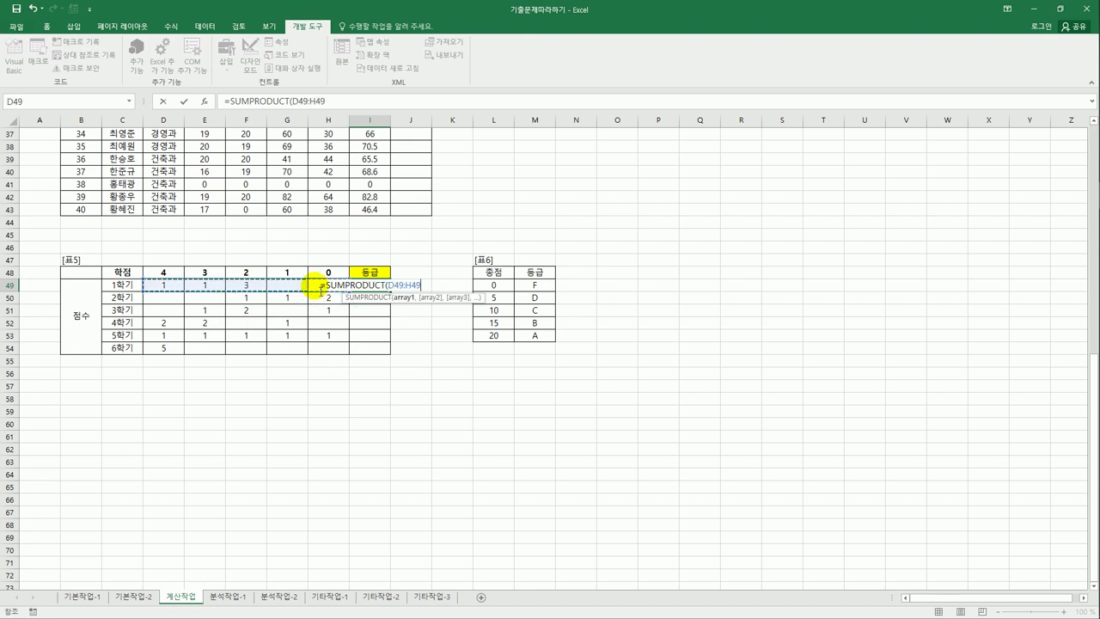
text(,)
drag(164, 270, 327, 275)
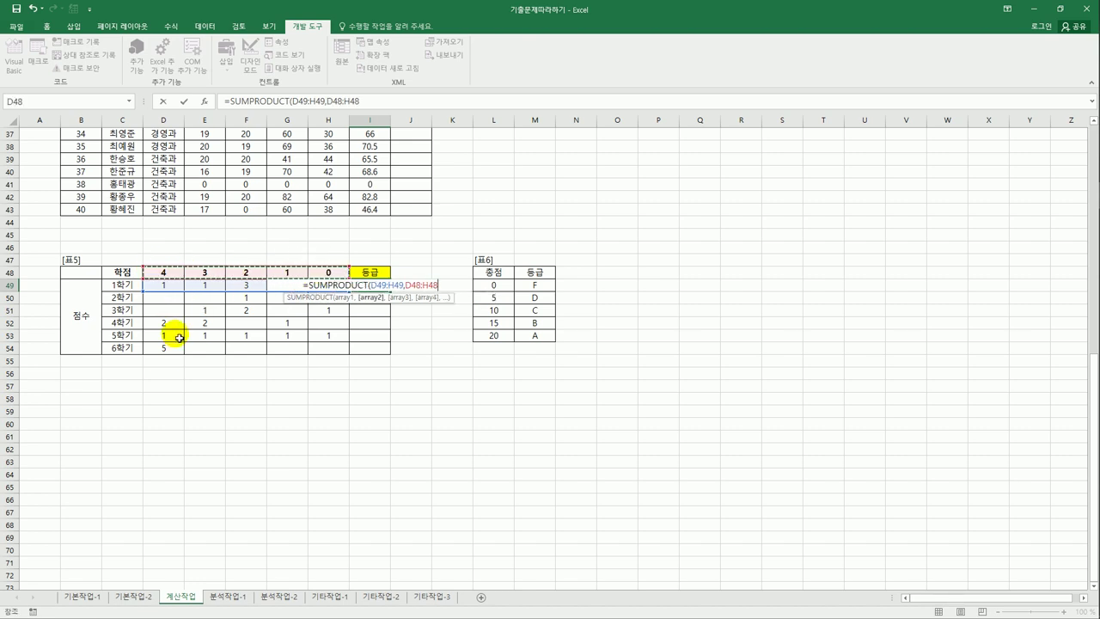
key(F4)
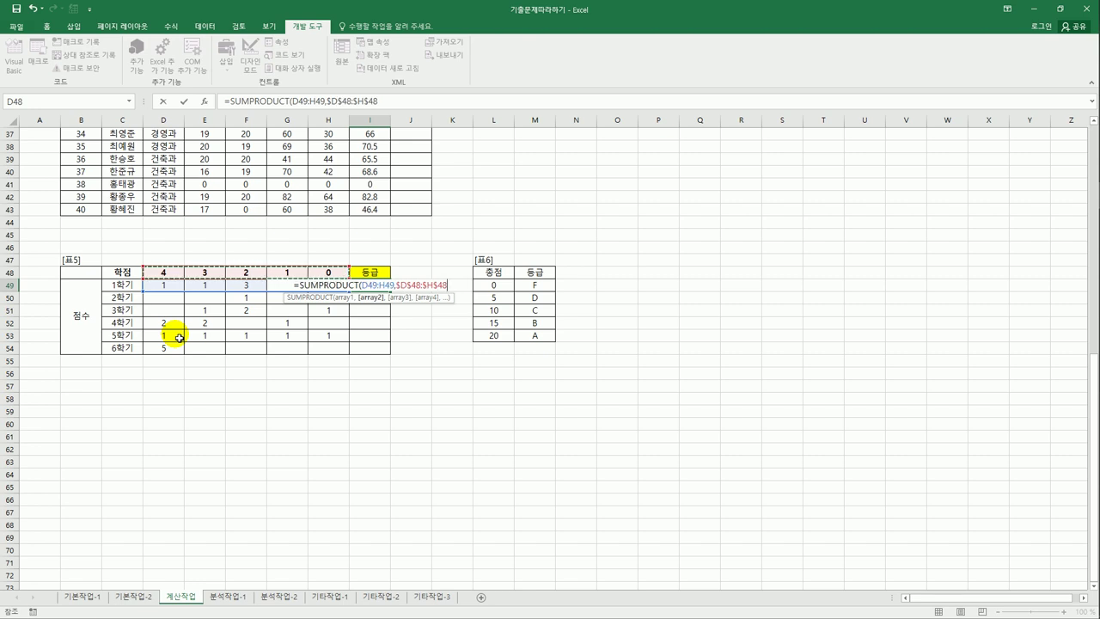
text())
key(ctrl+Return)
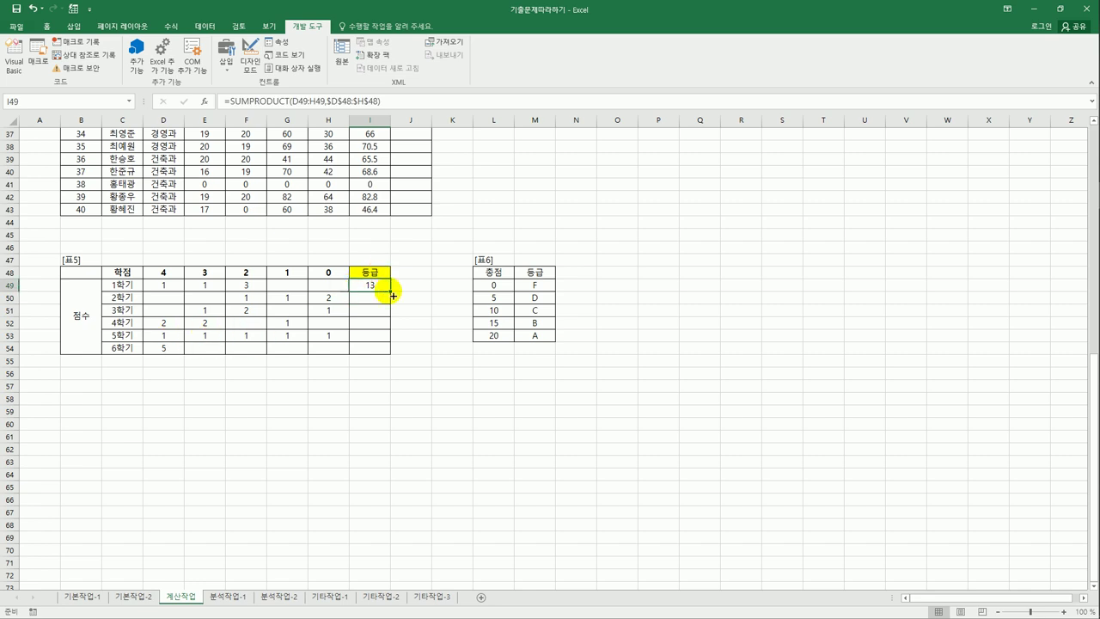
drag(395, 297, 385, 361)
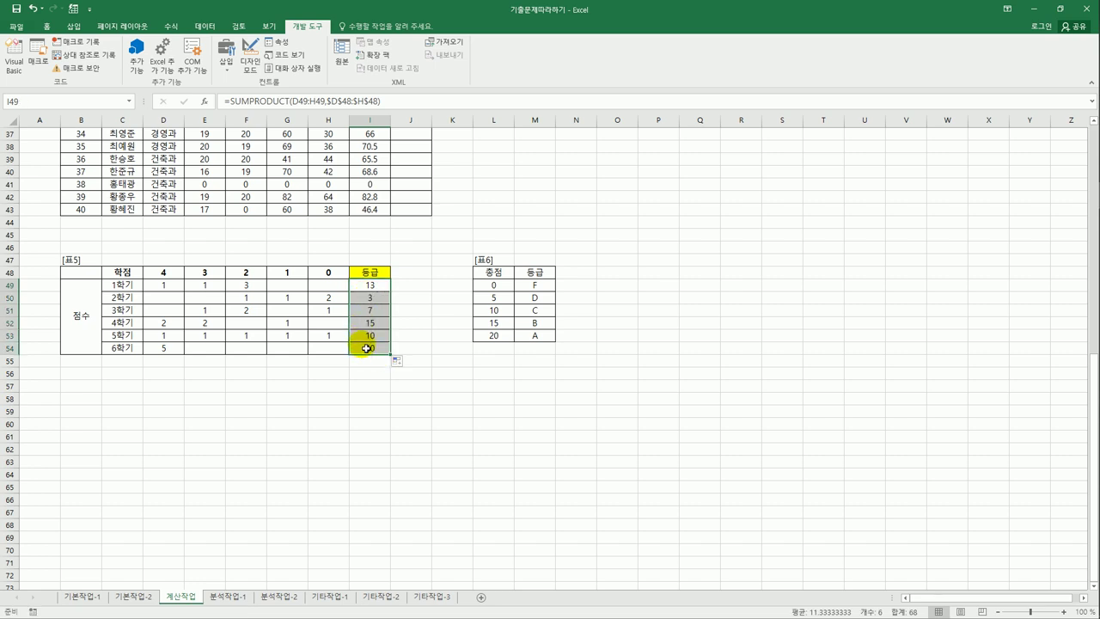
click(368, 286)
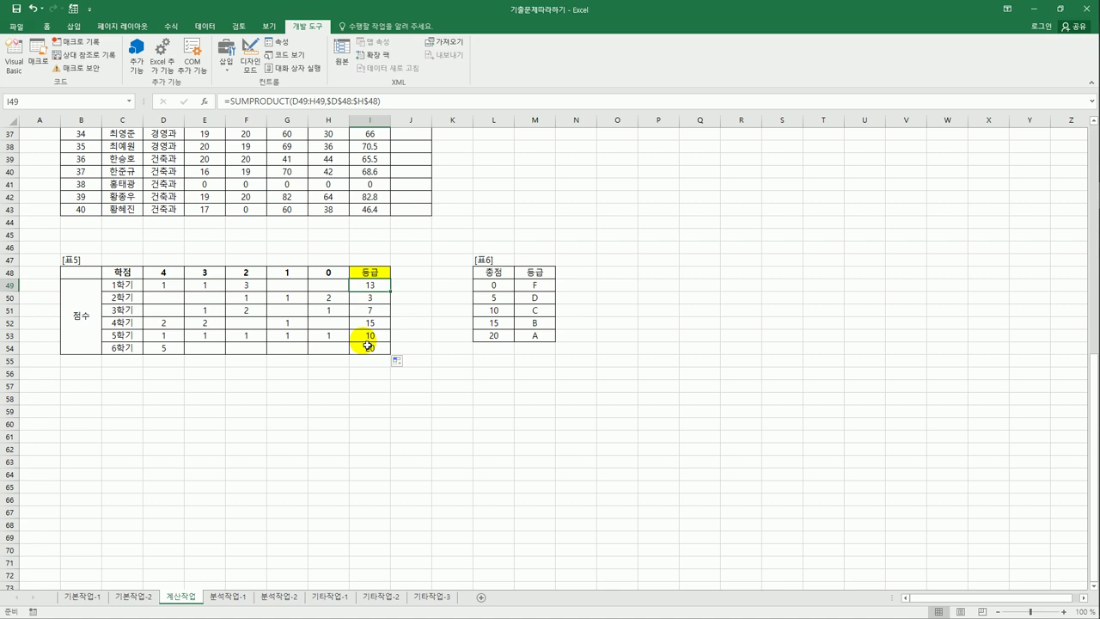
Wrap the SUMPRODUCT in I49 in a VLOOKUP function so that it serves as the lookup value.
drag(495, 286, 523, 335)
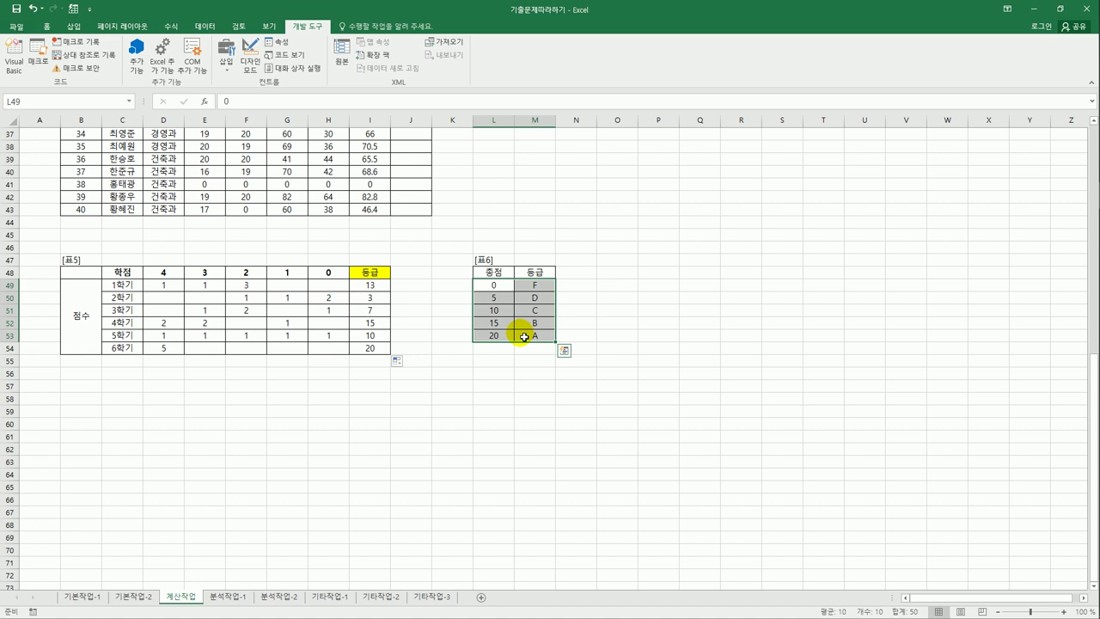
click(382, 287)
click(226, 101)
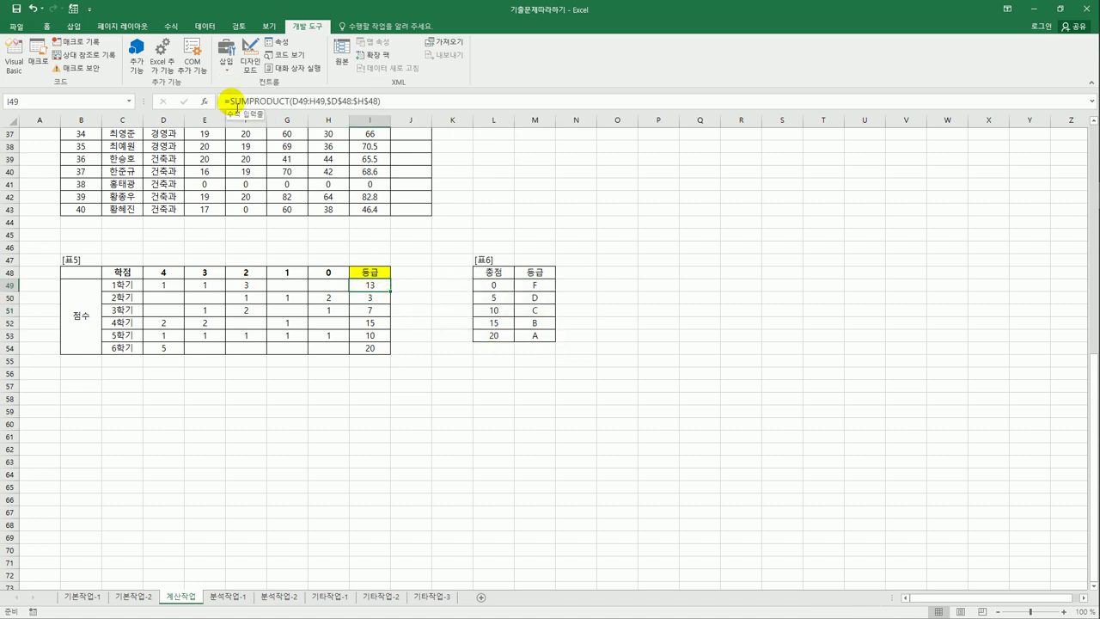
text(VLOOKUP()
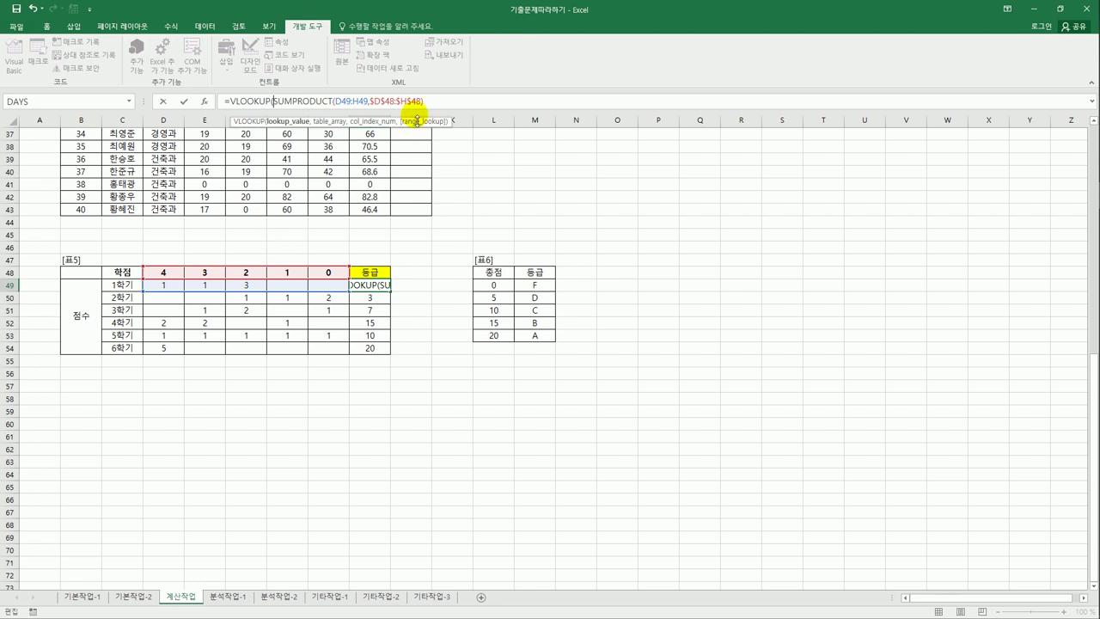
click(433, 104)
Finish the I49 VLOOKUP with the absolute table range $L$49:$M$53, column 2 and FALSE for exact match.
text(,)
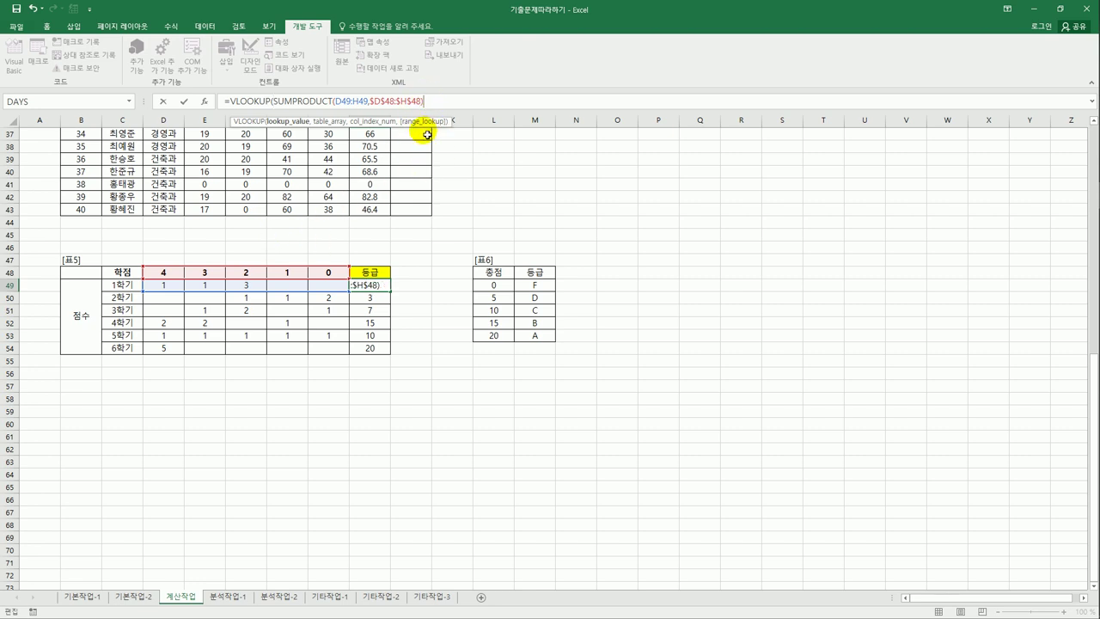
text(,)
drag(489, 284, 554, 348)
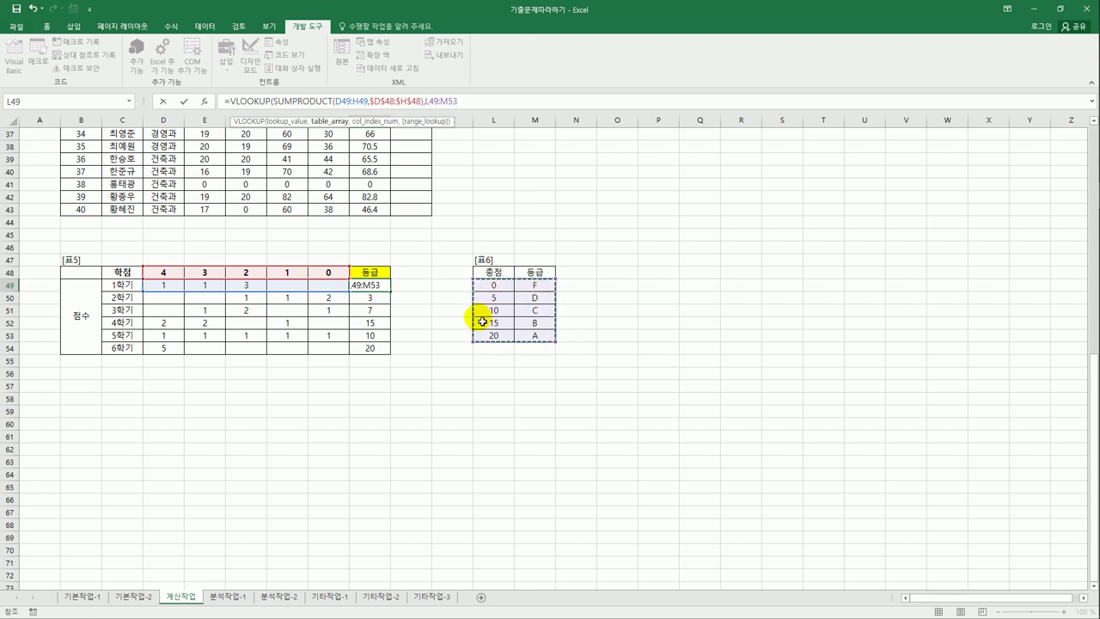
key(F4)
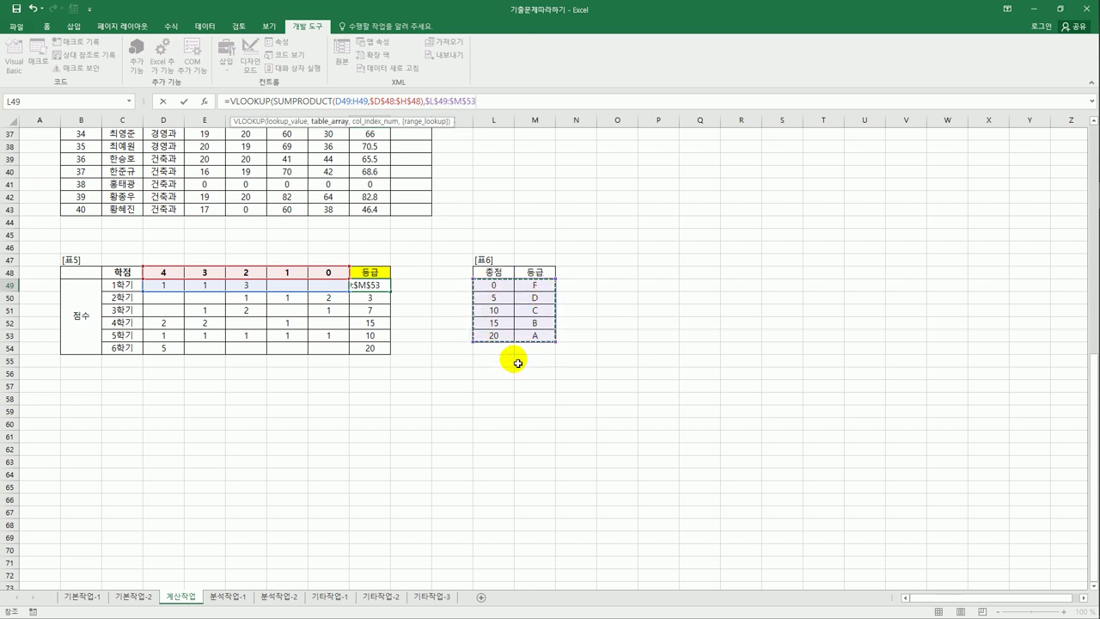
text(,)
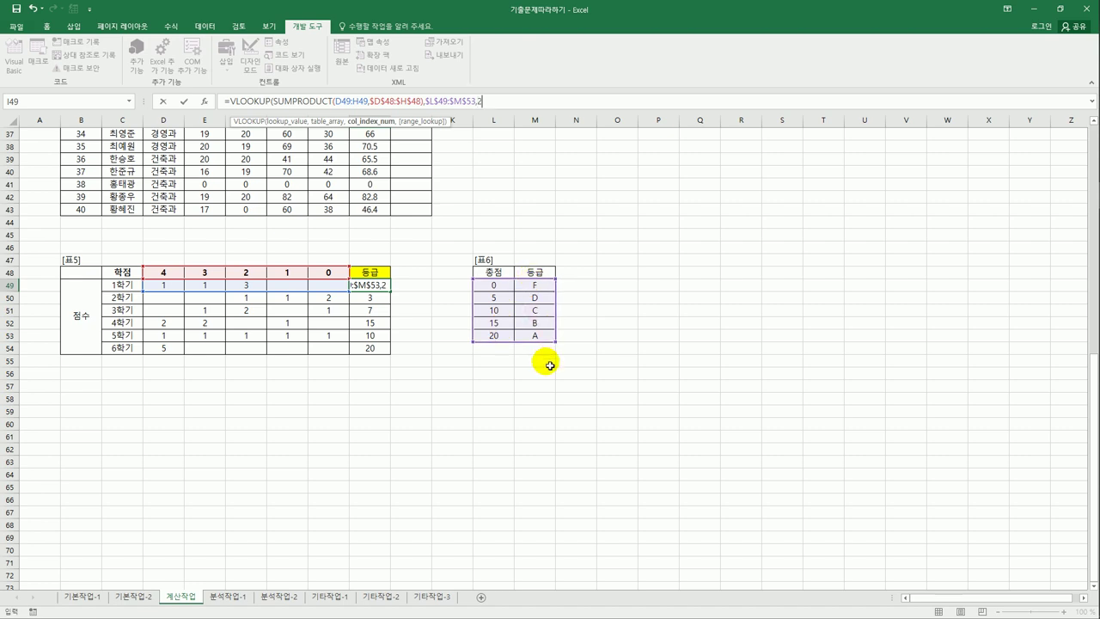
text(2,)
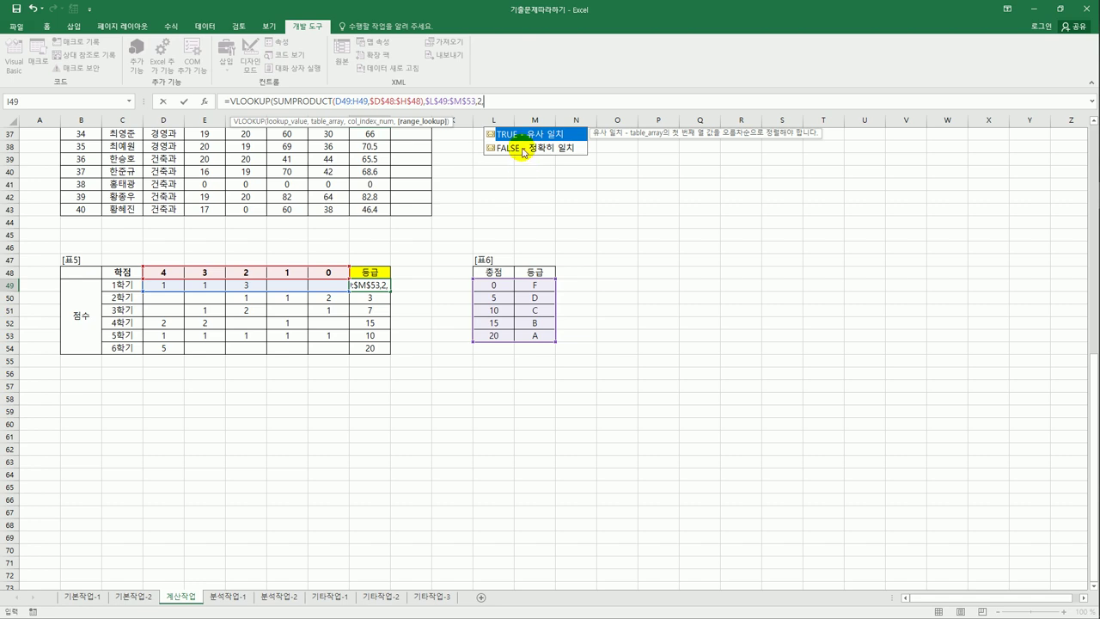
double_click(524, 149)
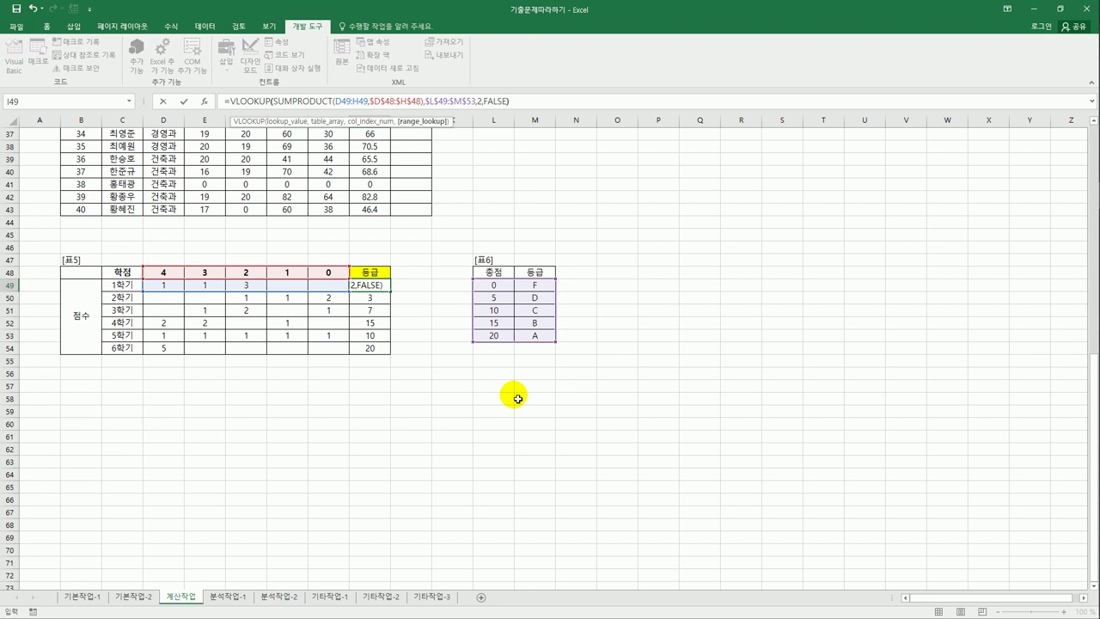
text())
key(Return)
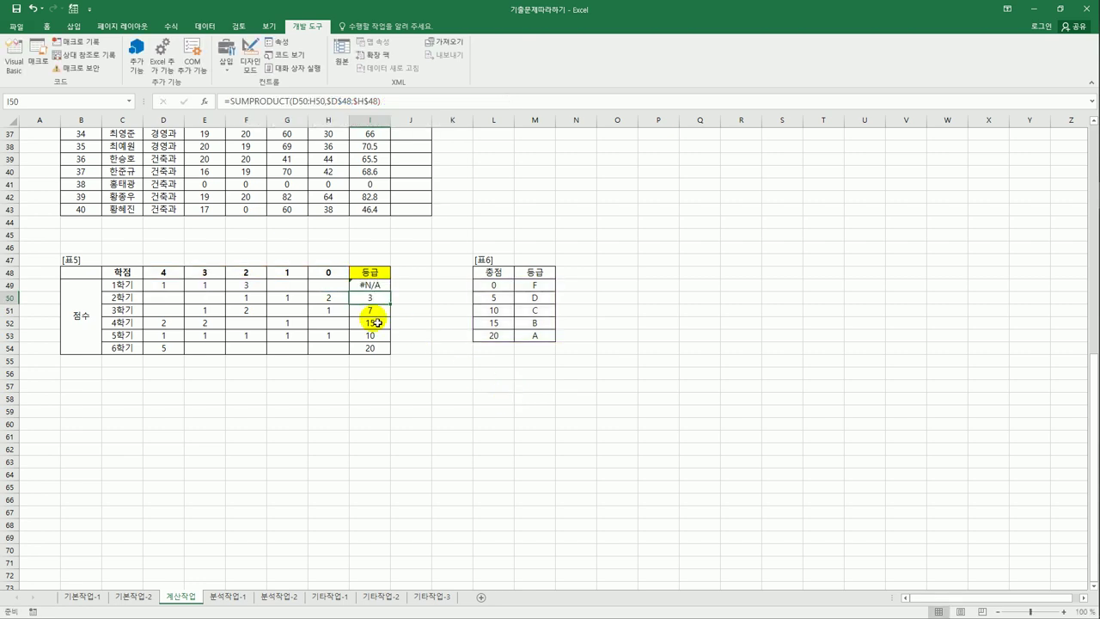
click(377, 287)
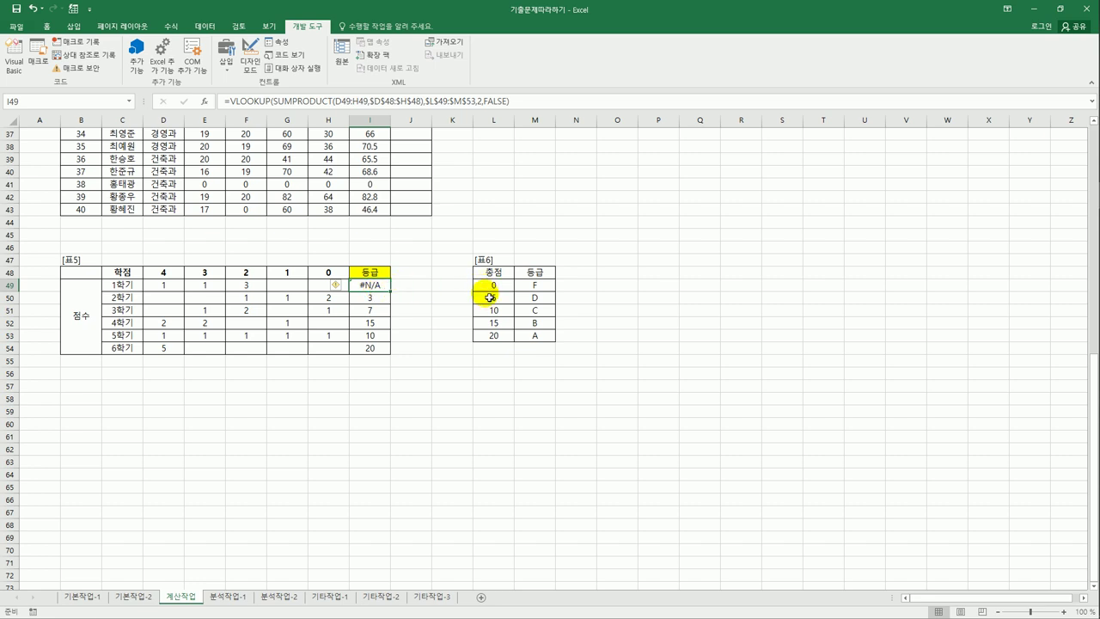
Change the match type of the I49 VLOOKUP to TRUE for approximate matching and fill the formula down to I54.
double_click(487, 101)
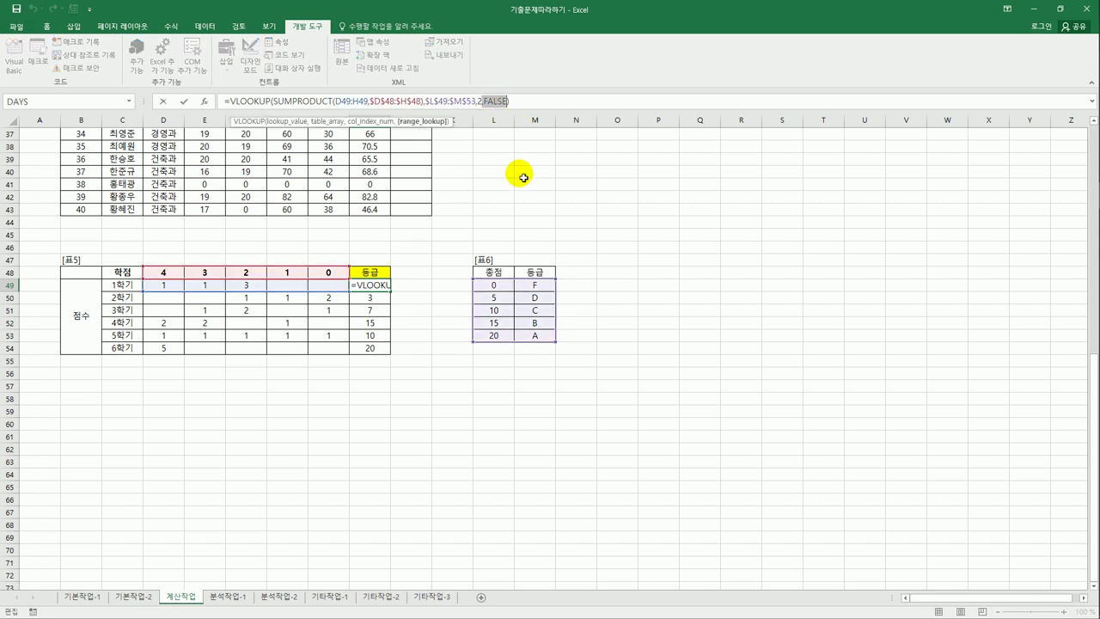
key(BackSpace)
key(BackSpace)
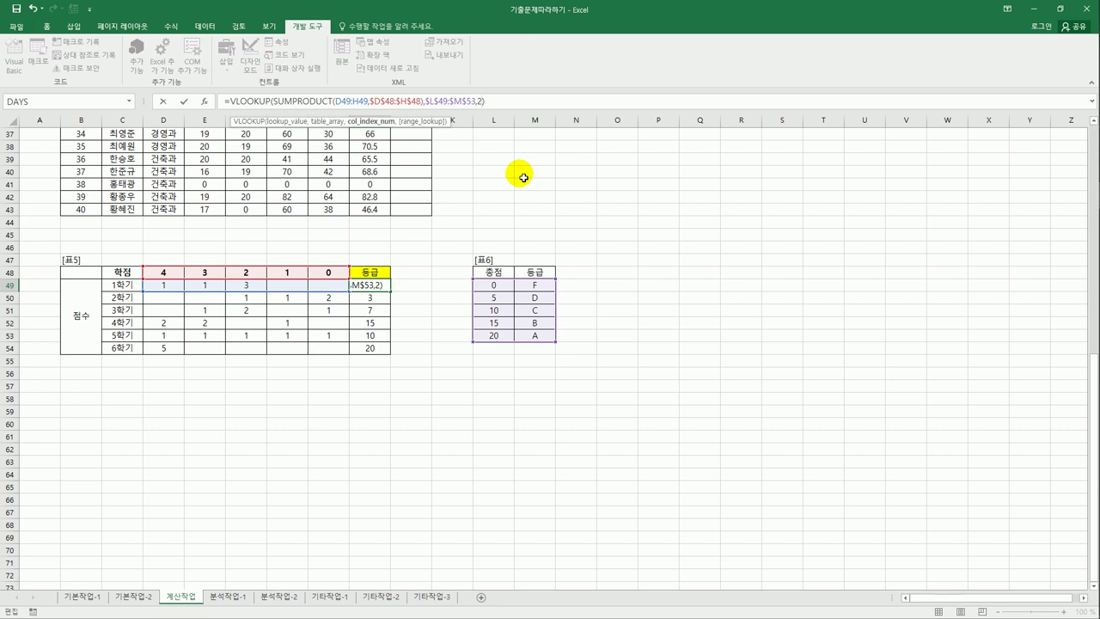
text(,)
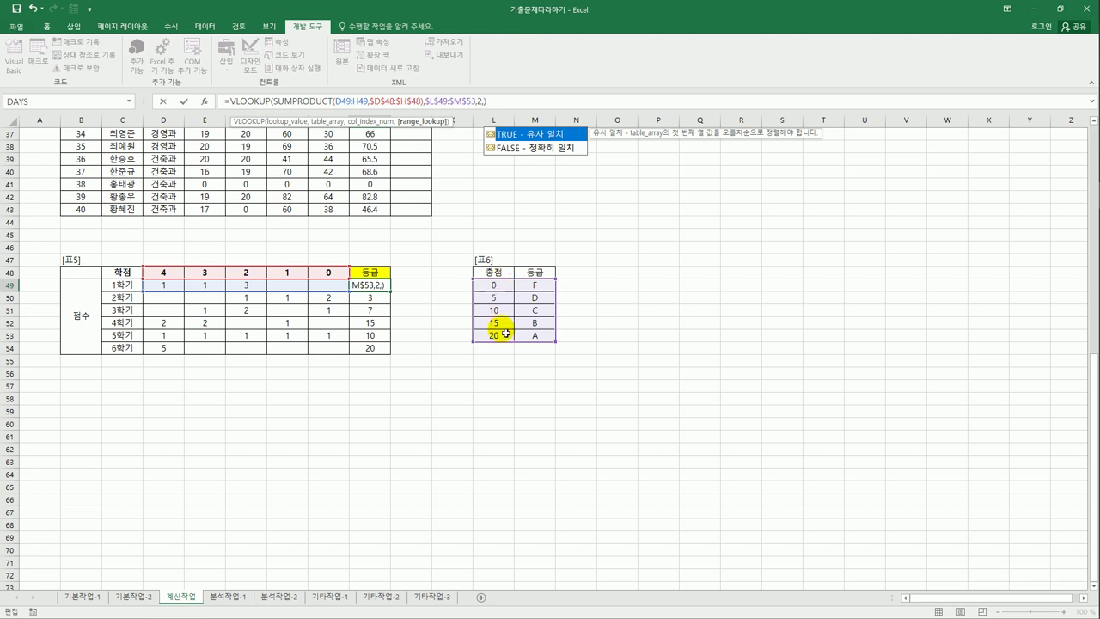
double_click(521, 137)
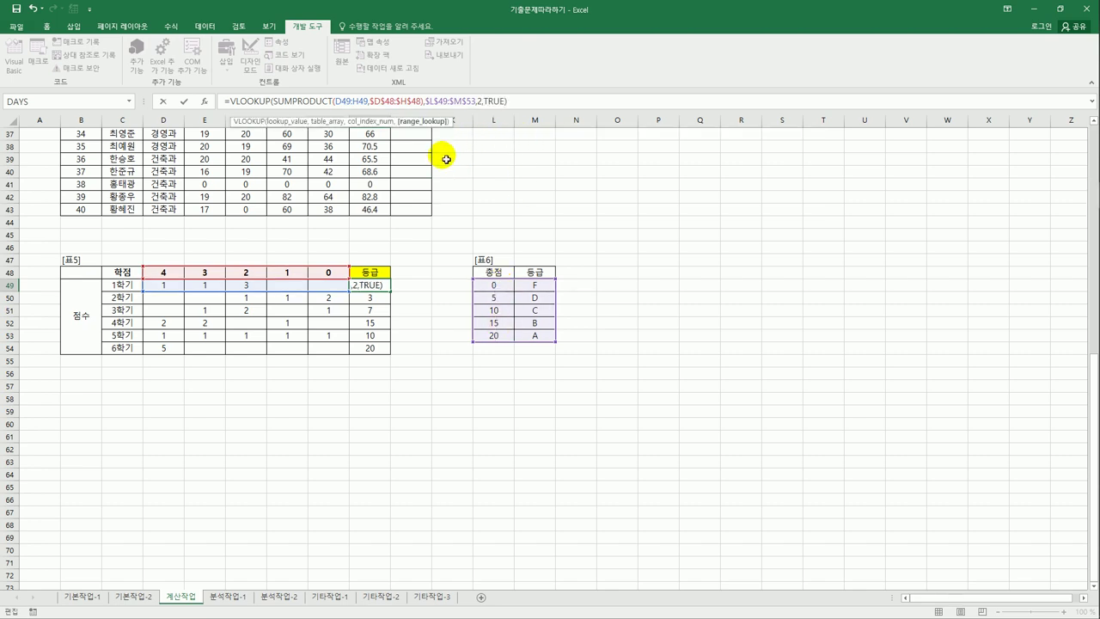
key(ctrl+Return)
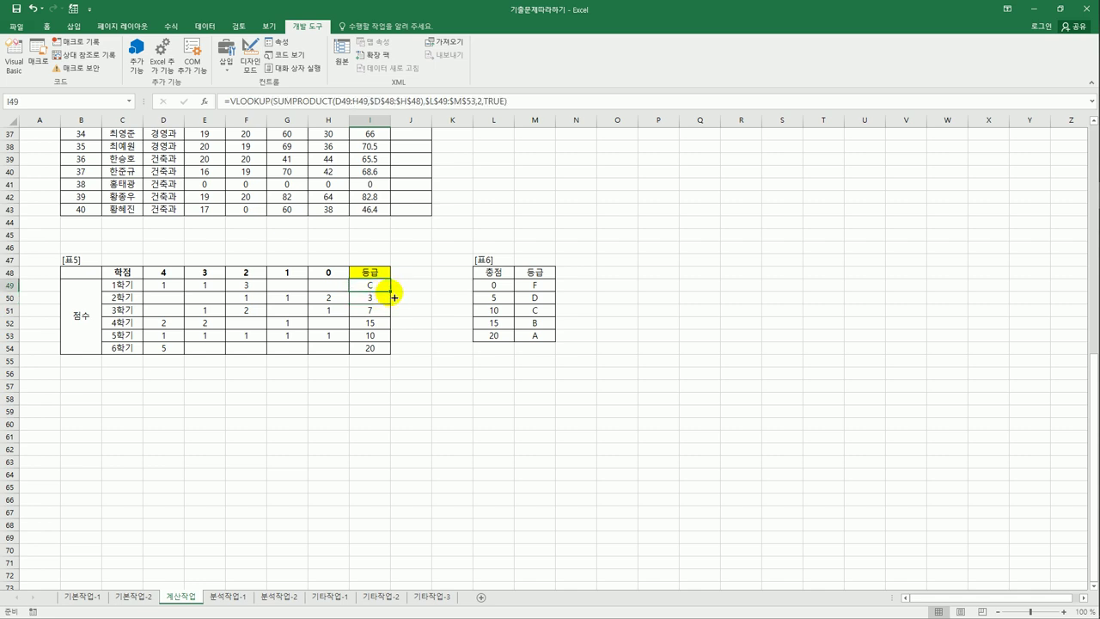
drag(392, 295, 397, 353)
drag(399, 362, 398, 361)
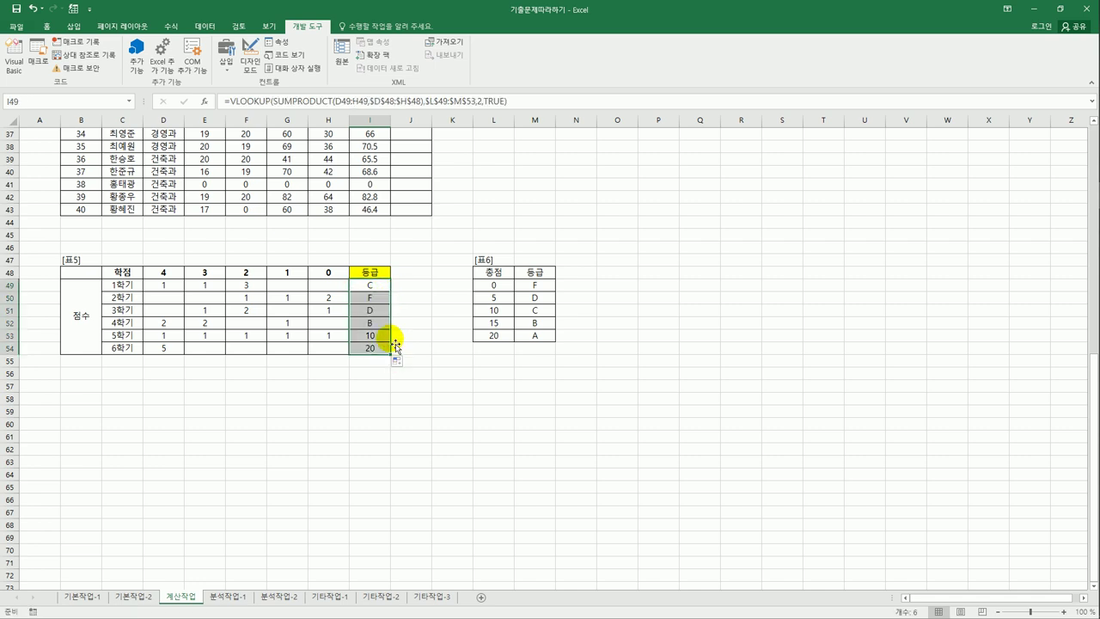
Examine the 총점 thresholds and grades in 표6 against the completed VLOOKUP formula in I49.
click(496, 290)
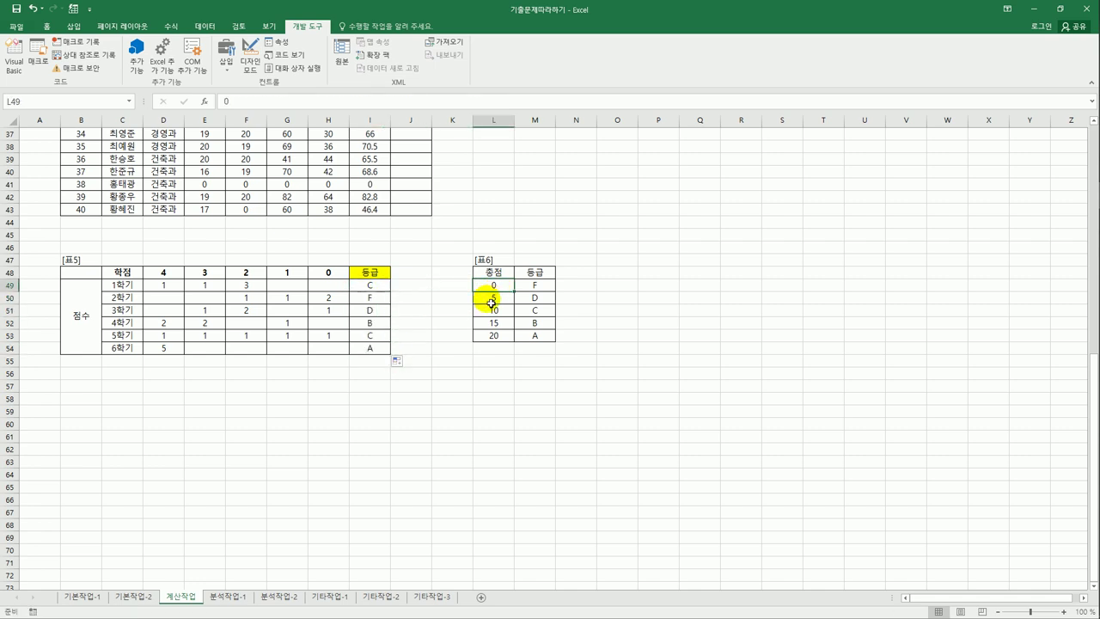
click(538, 286)
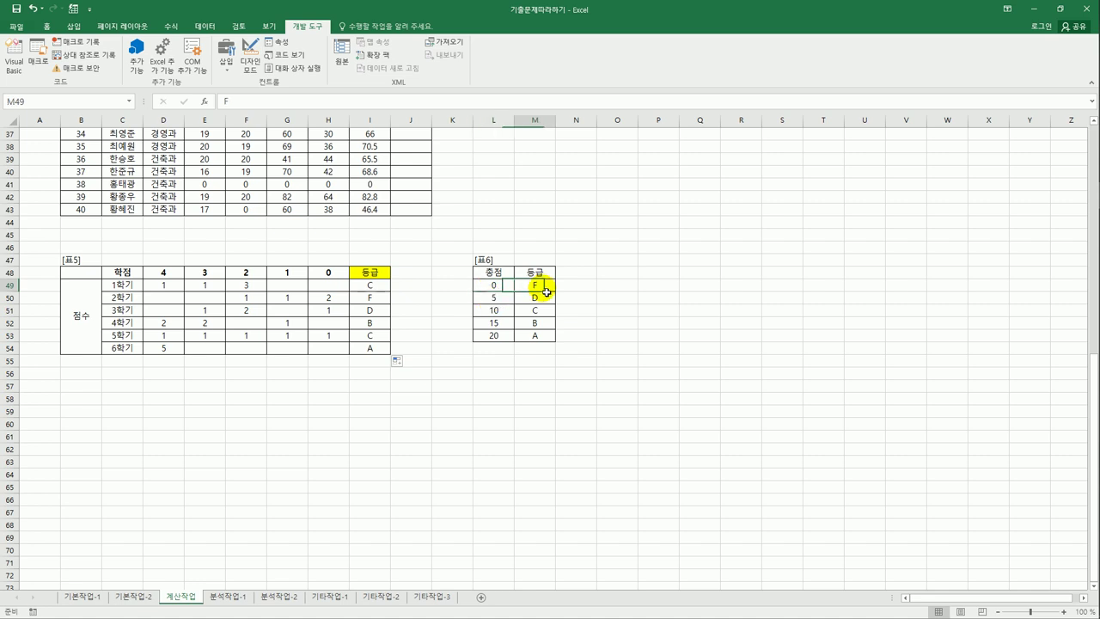
click(494, 298)
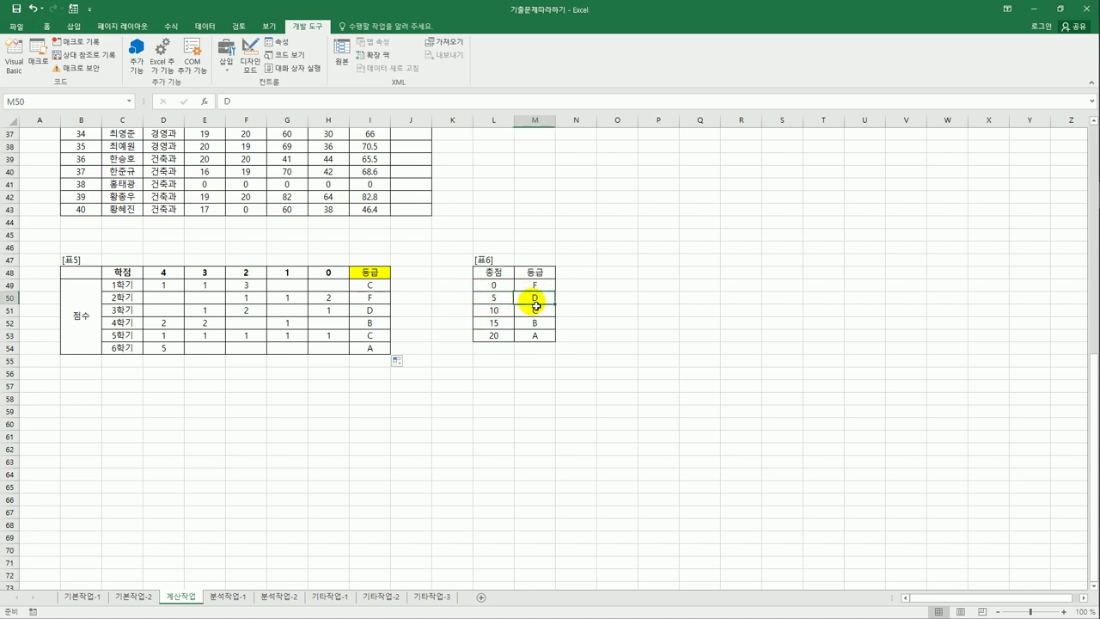
click(510, 315)
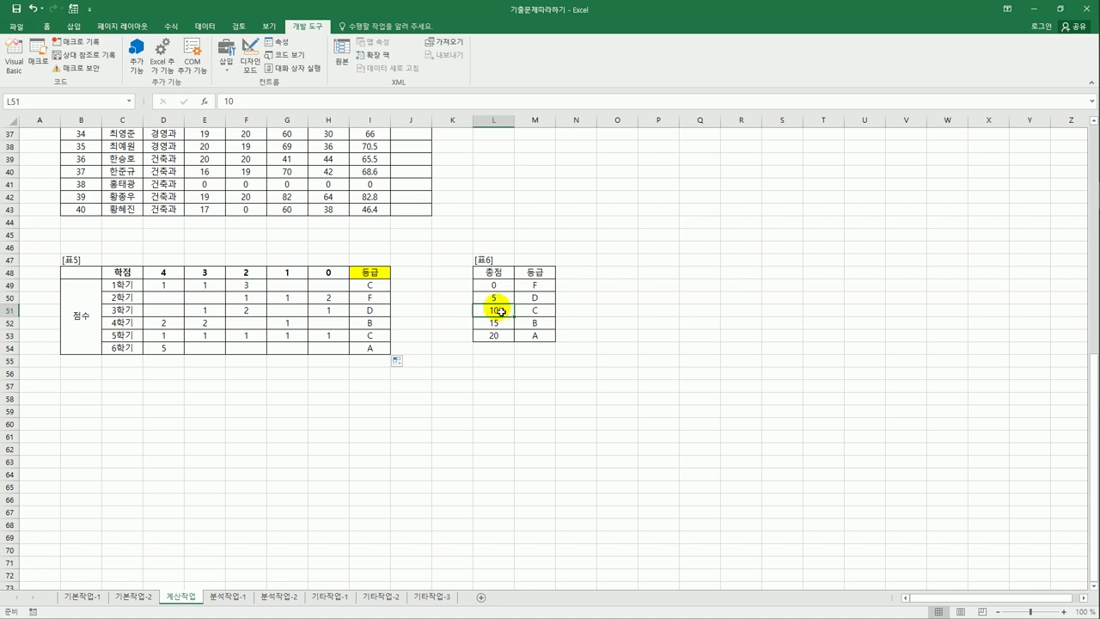
click(532, 314)
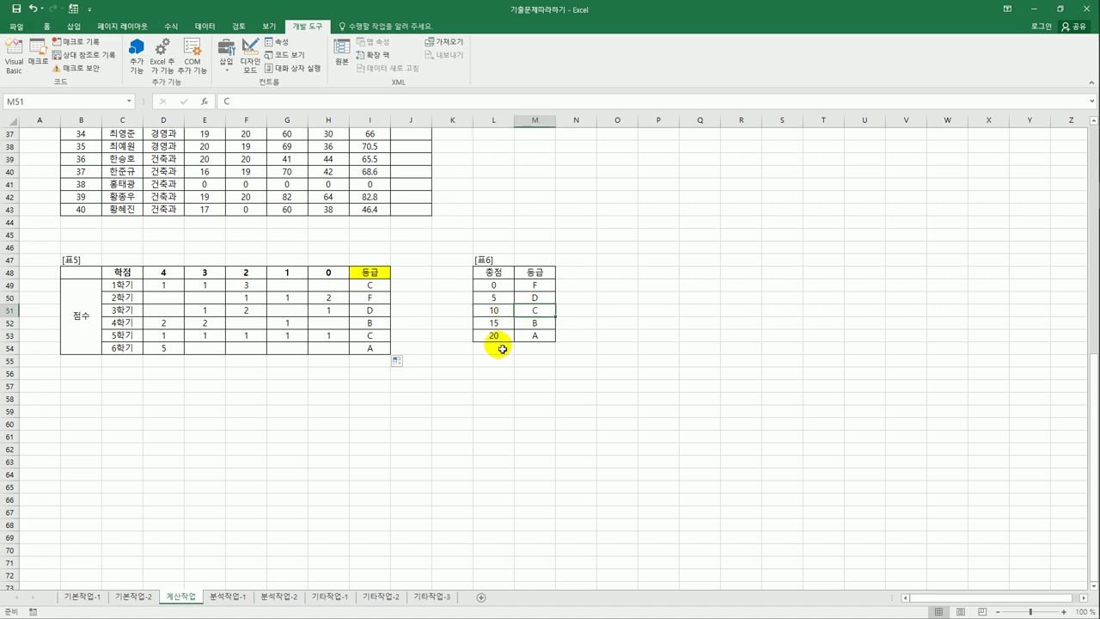
click(378, 286)
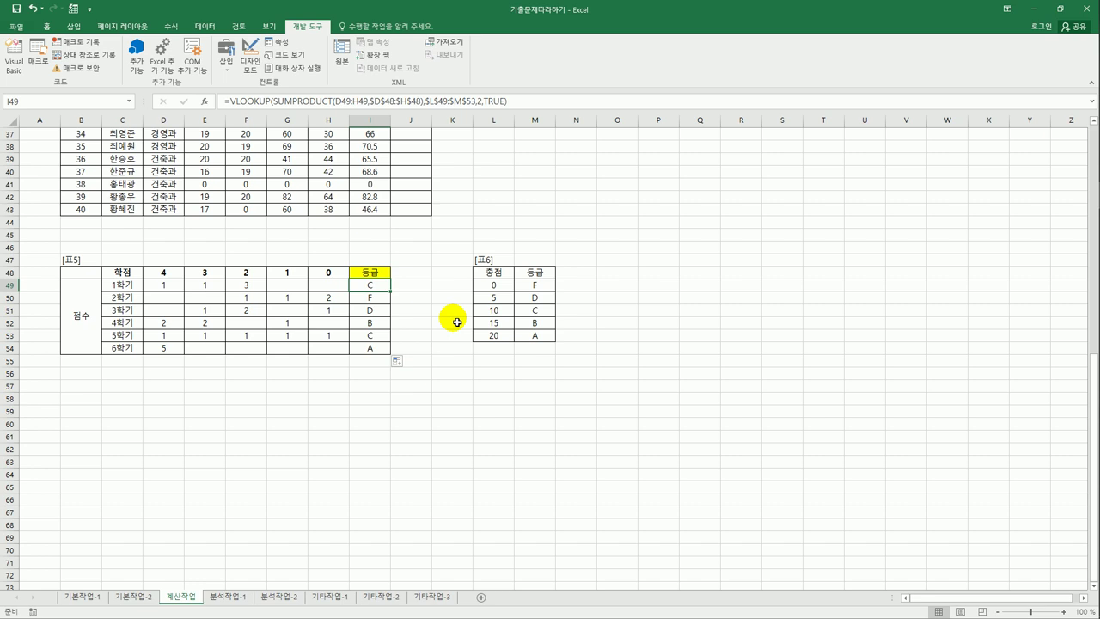
scroll(457, 322, up, 3)
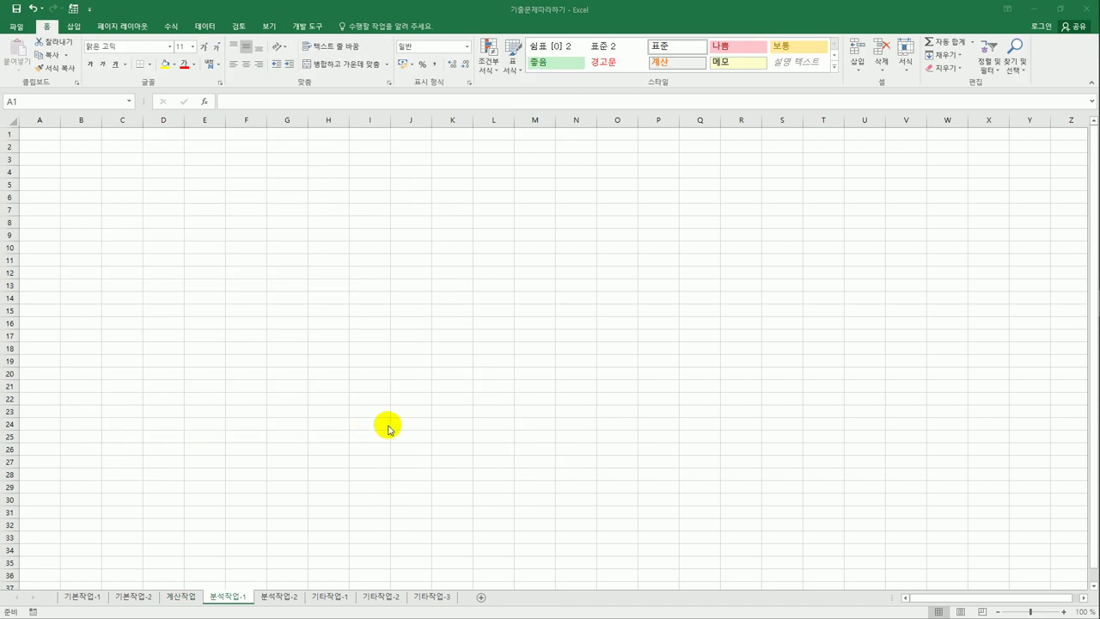
Start a Microsoft Query import at cell B2 of the 분석작업-1 sheet with MS Access Database as the data source.
click(91, 148)
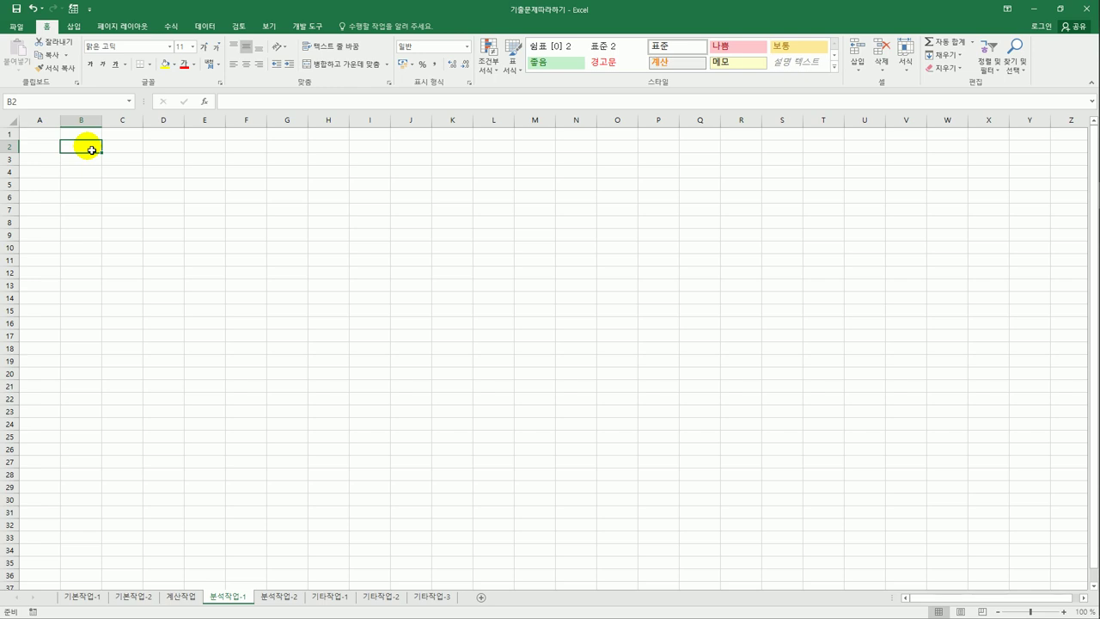
click(211, 27)
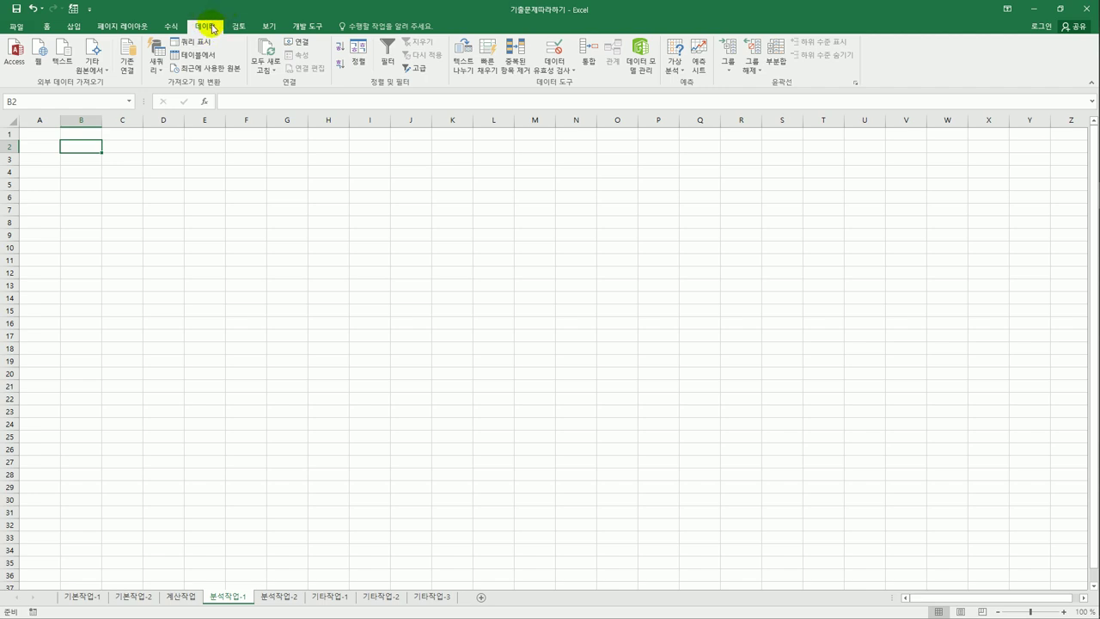
click(73, 28)
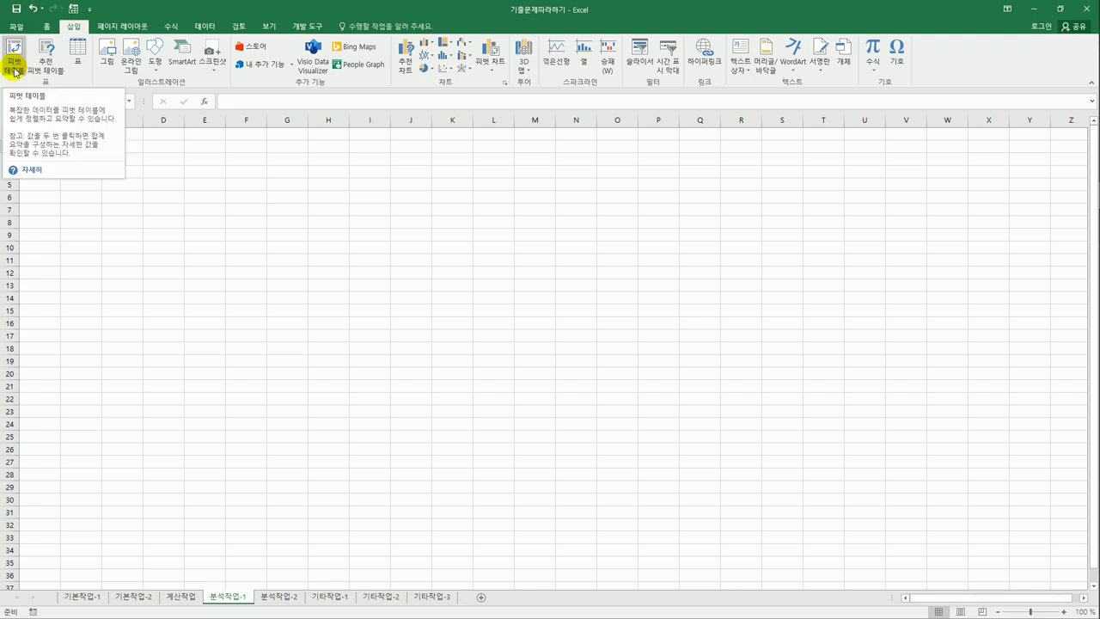
click(202, 27)
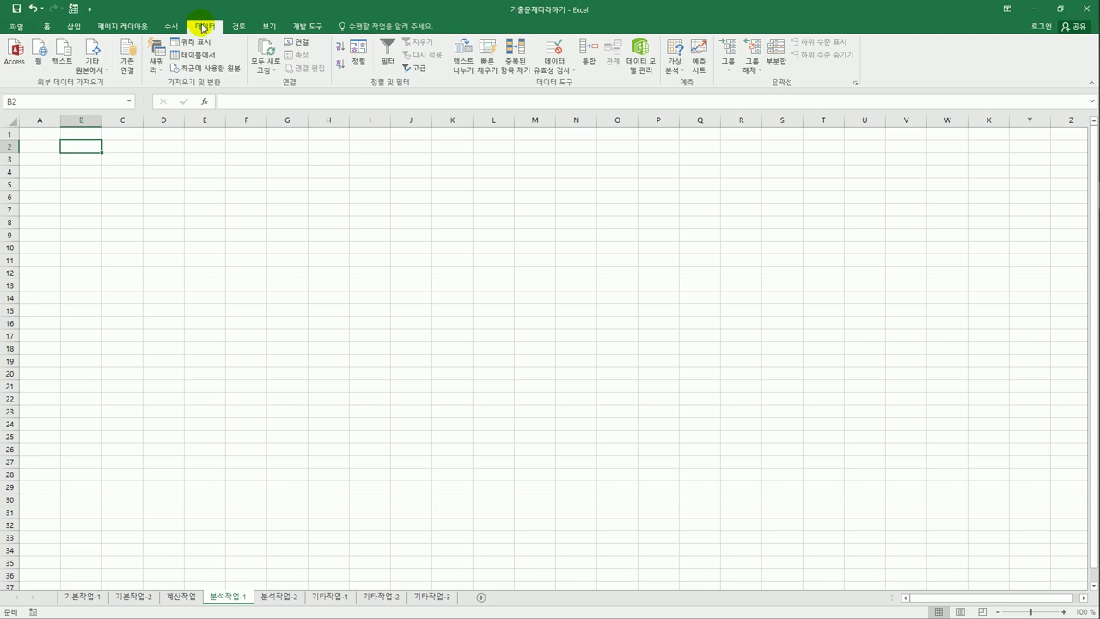
click(94, 74)
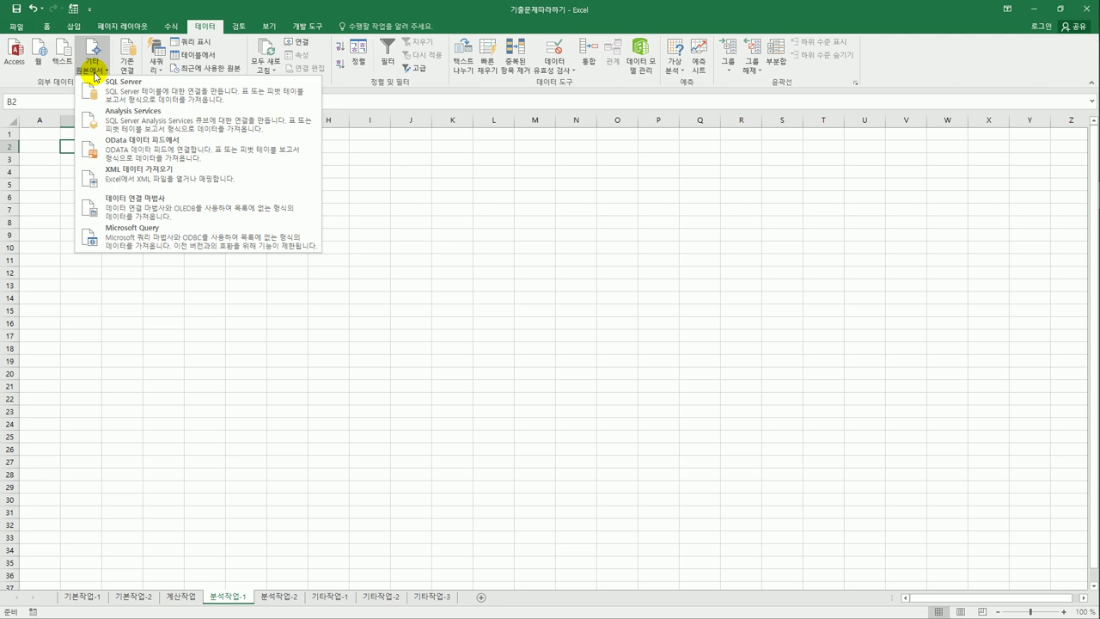
click(137, 246)
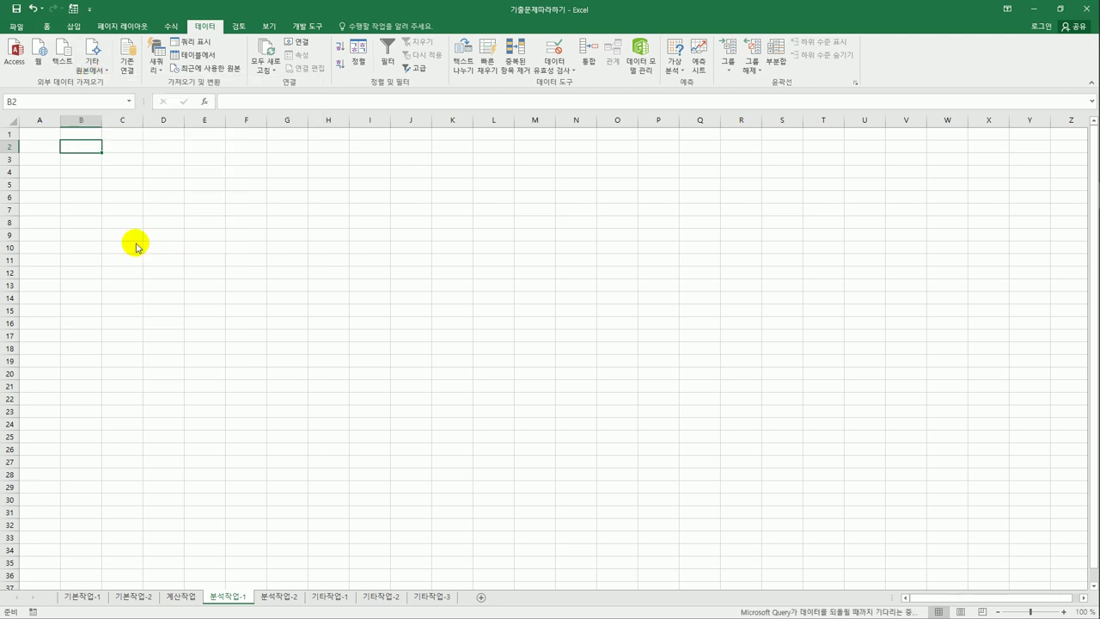
drag(479, 238, 372, 181)
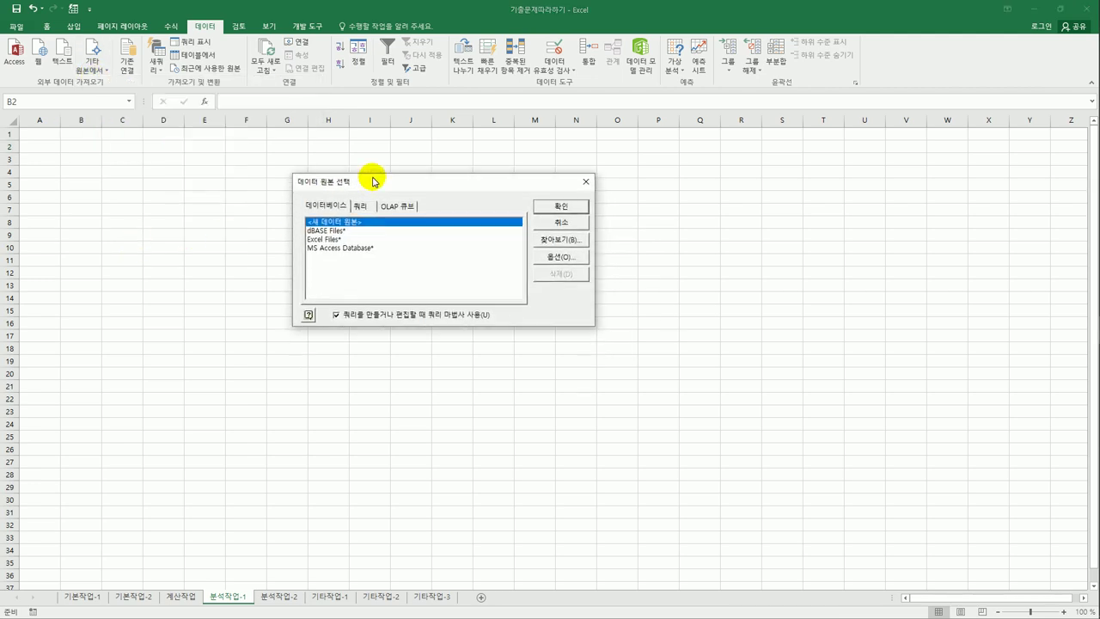
click(374, 248)
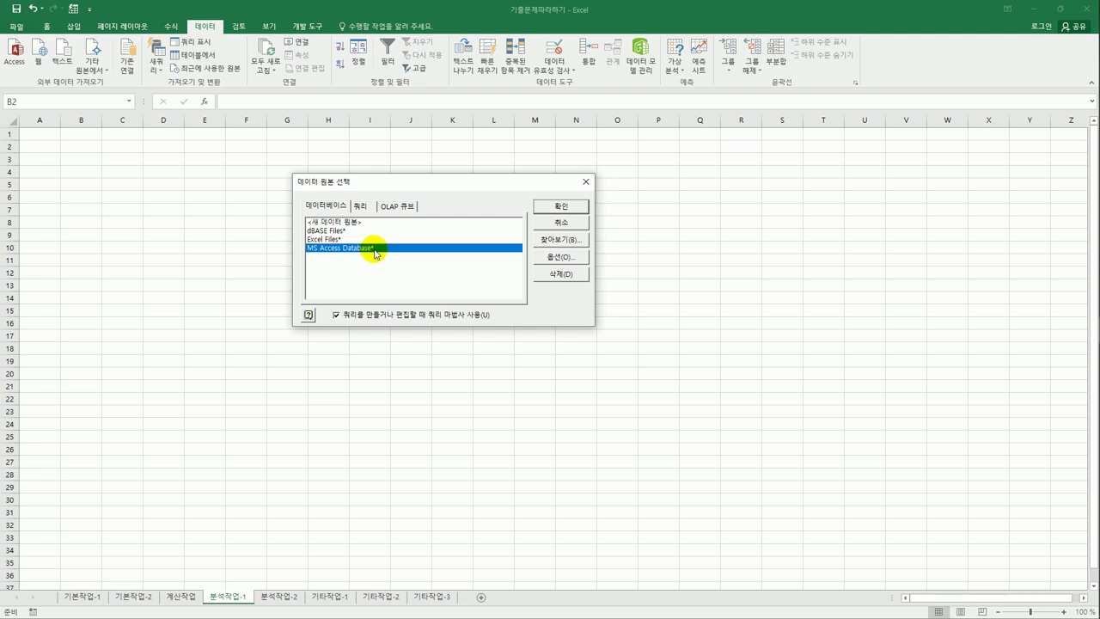
click(564, 209)
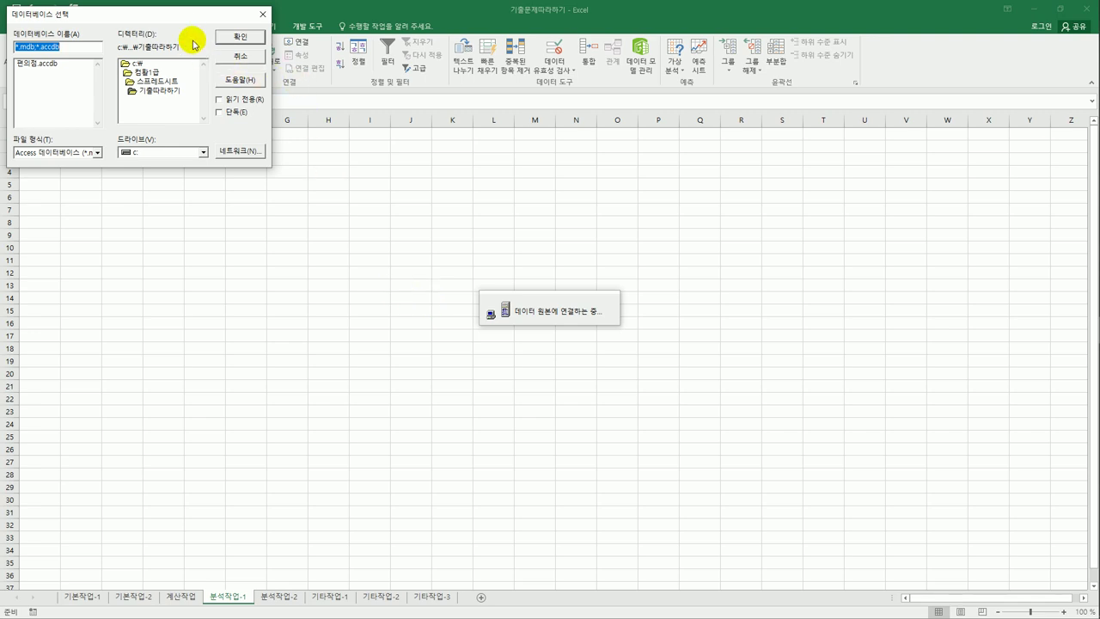
Connect the query to the 편의점.accdb database in the 기출따라하기 folder.
drag(180, 19, 430, 159)
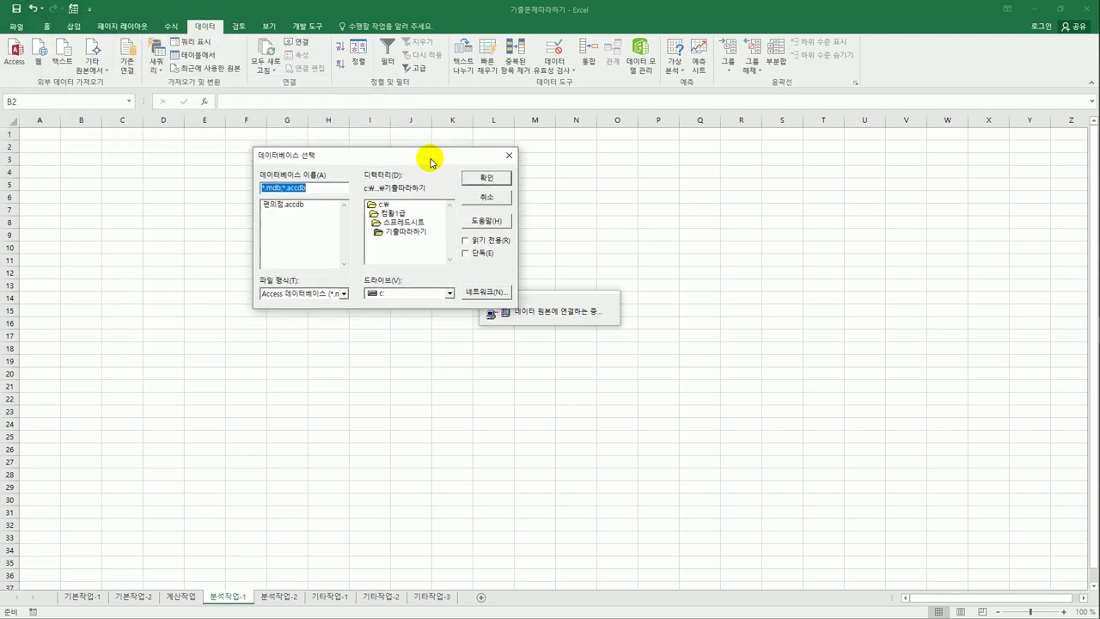
click(308, 205)
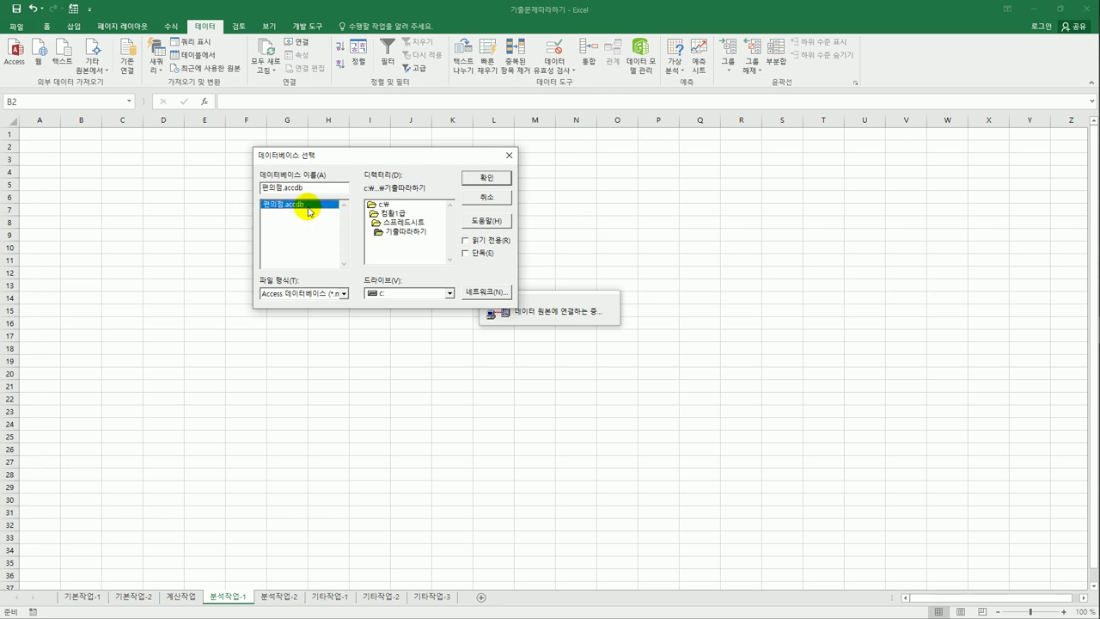
click(470, 178)
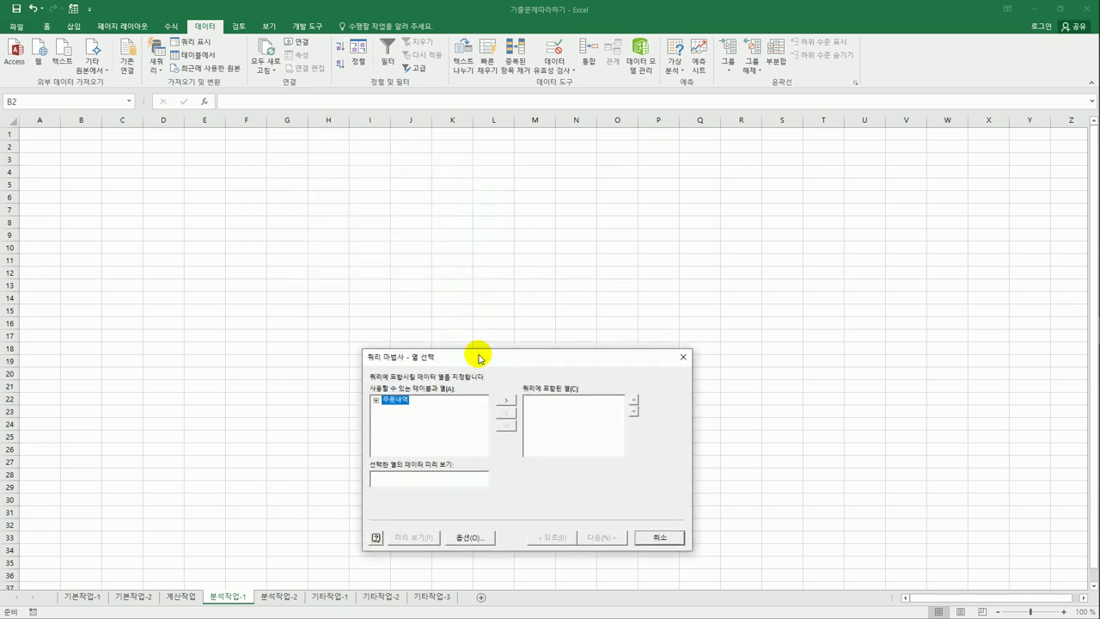
Add the 주문일자, 거래구분, 가격 and 포인트 columns of the 주문내역 table to the query.
drag(483, 360, 460, 184)
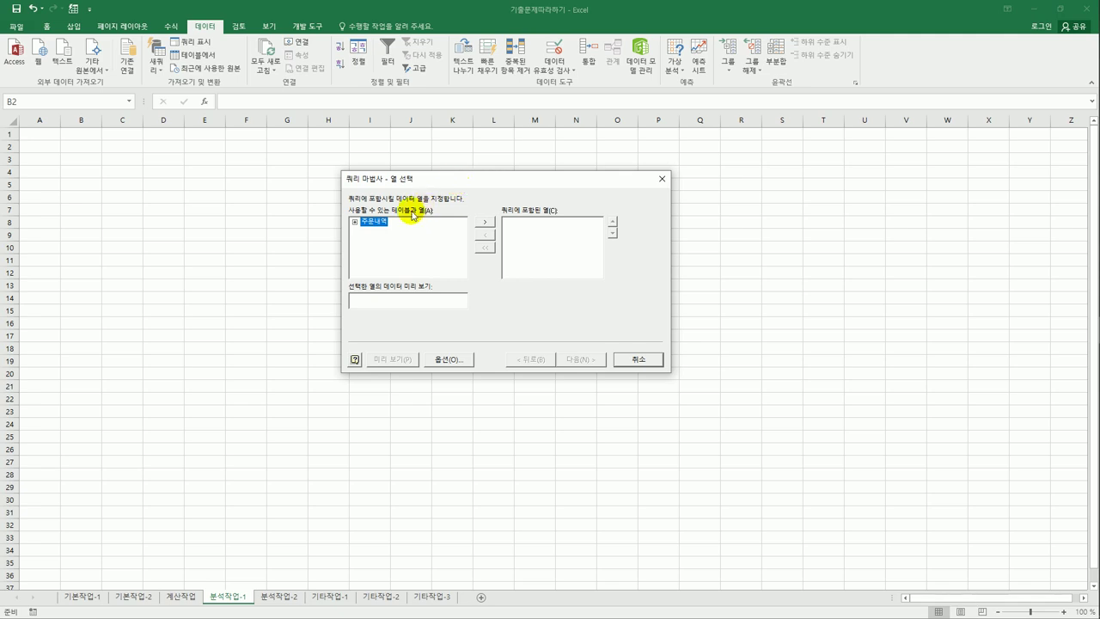
double_click(383, 222)
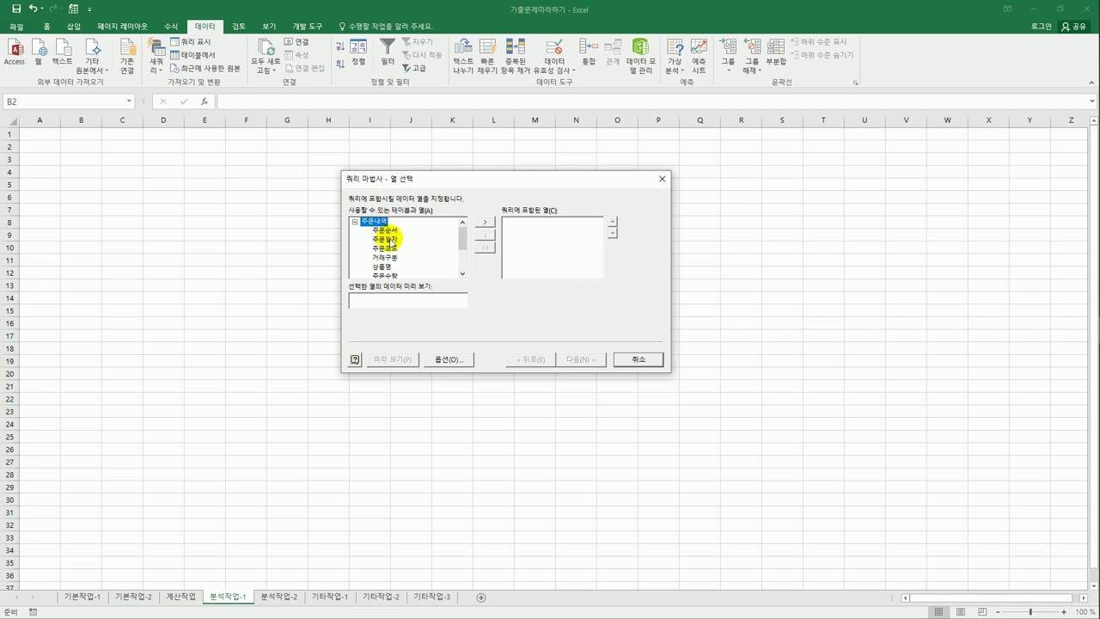
double_click(391, 240)
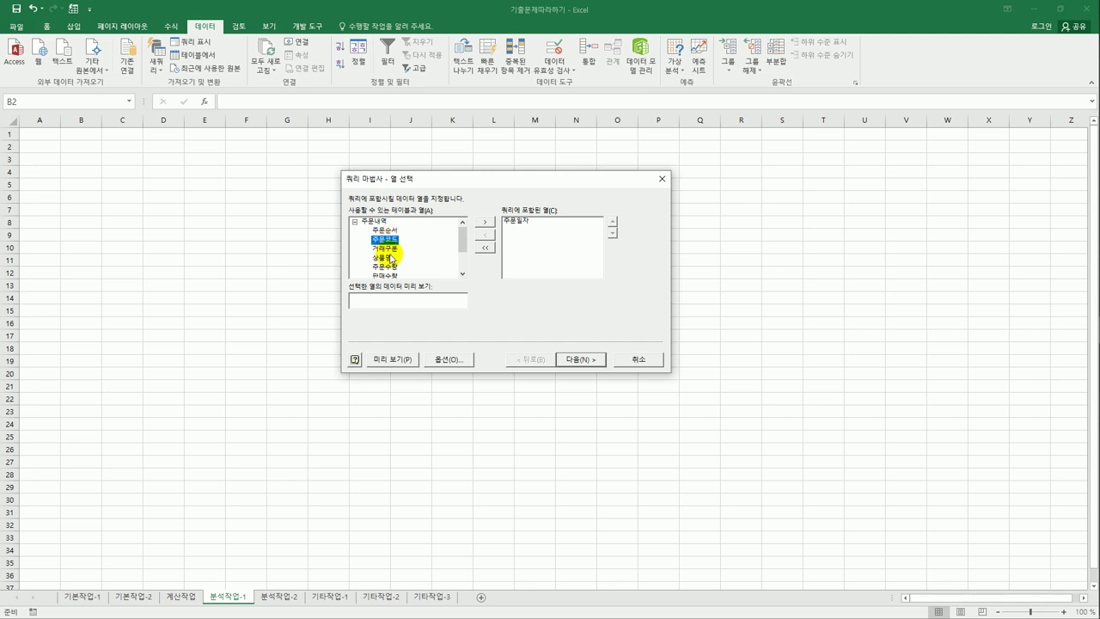
double_click(389, 248)
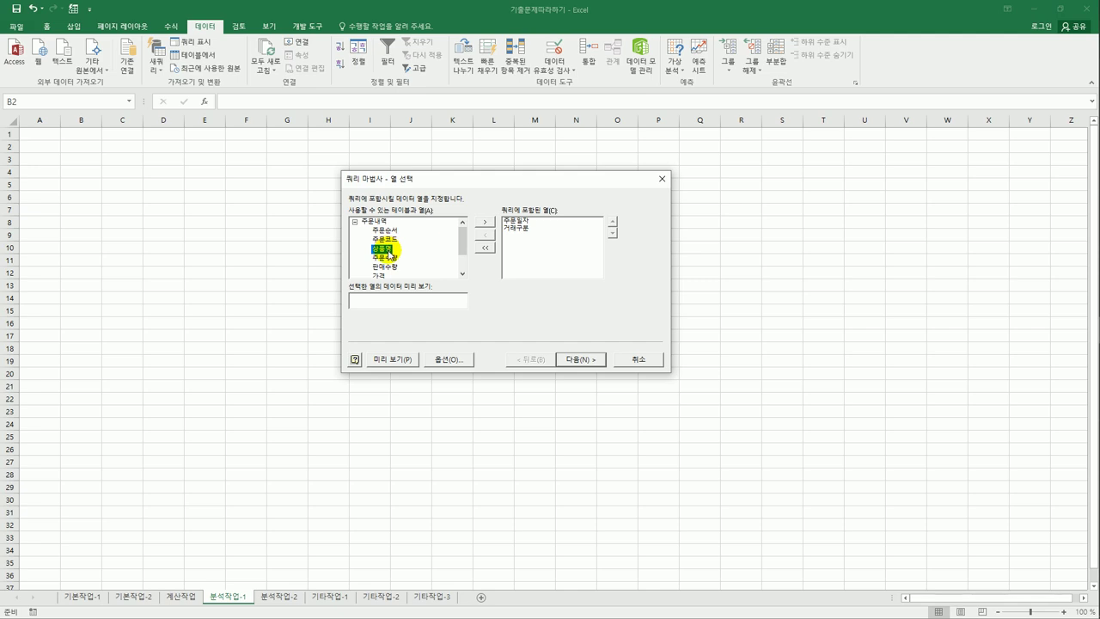
click(381, 275)
double_click(380, 276)
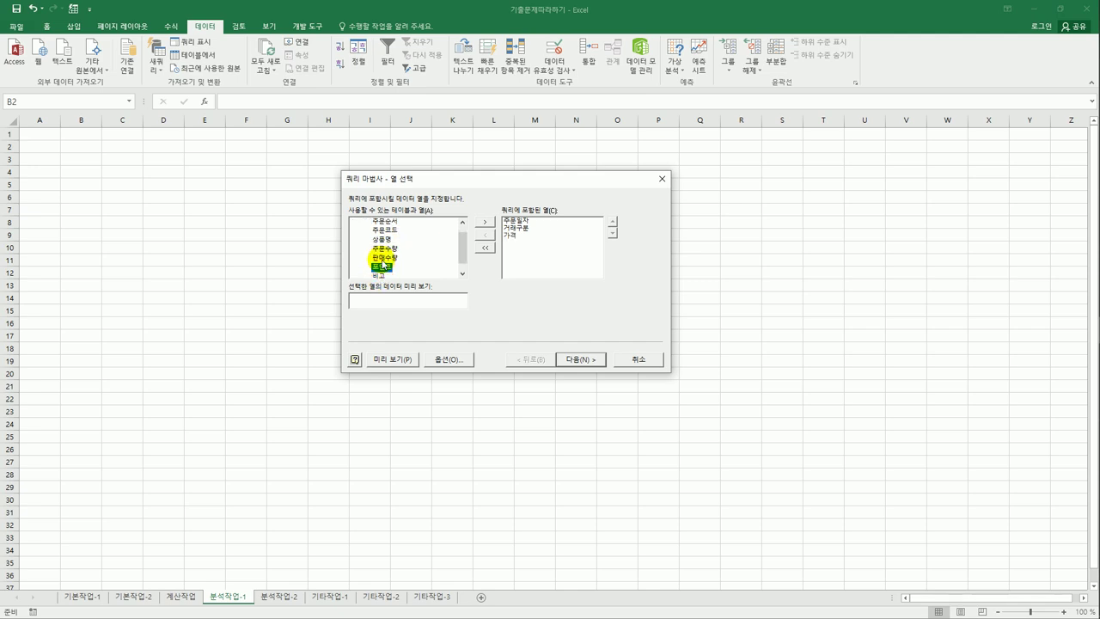
double_click(384, 268)
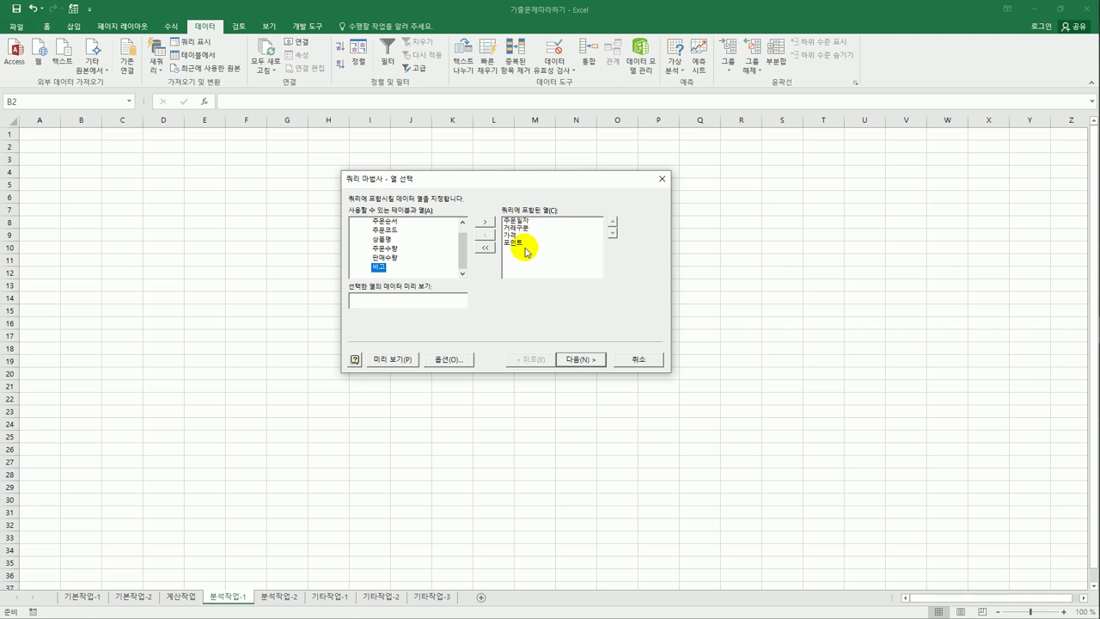
Finish the query without filtering or sorting, and return its data as a pivot table report at cell B2 of the existing sheet.
click(576, 359)
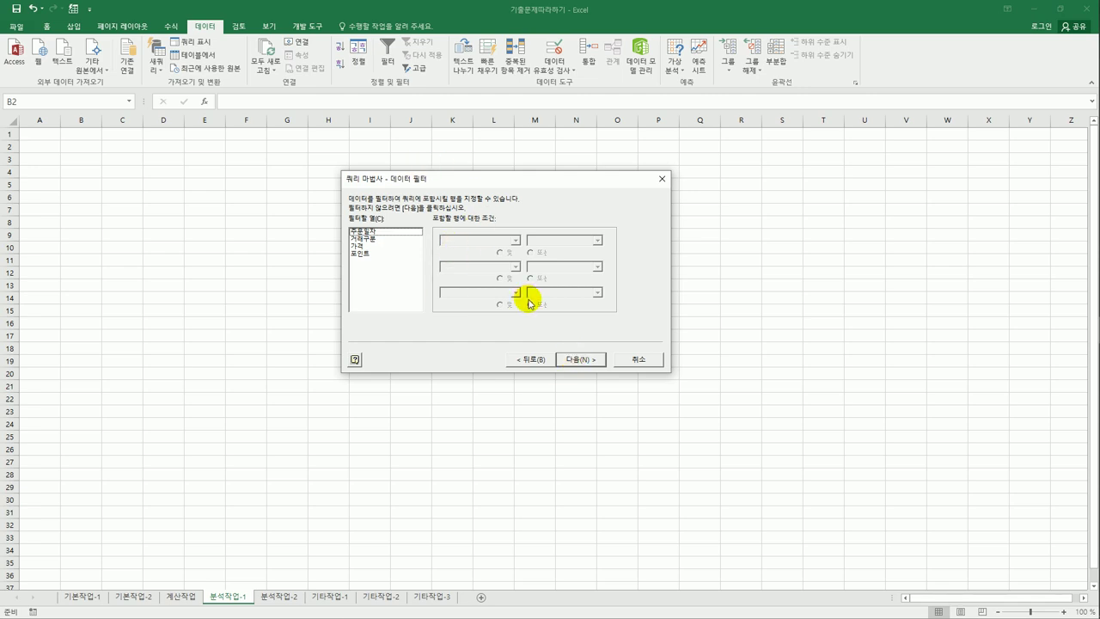
click(577, 360)
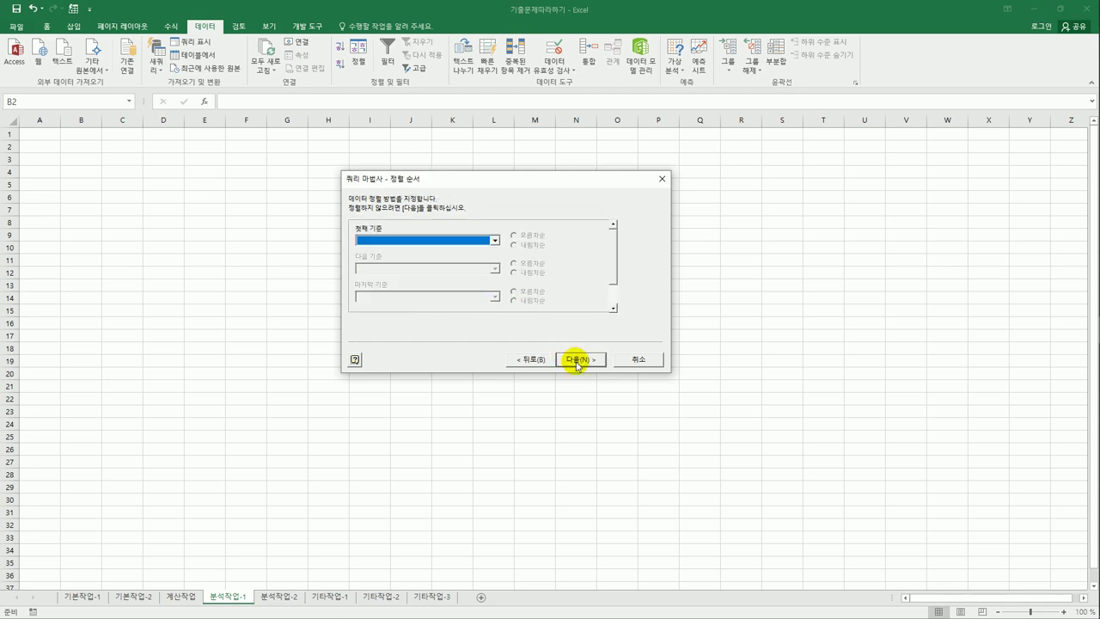
click(577, 361)
click(576, 363)
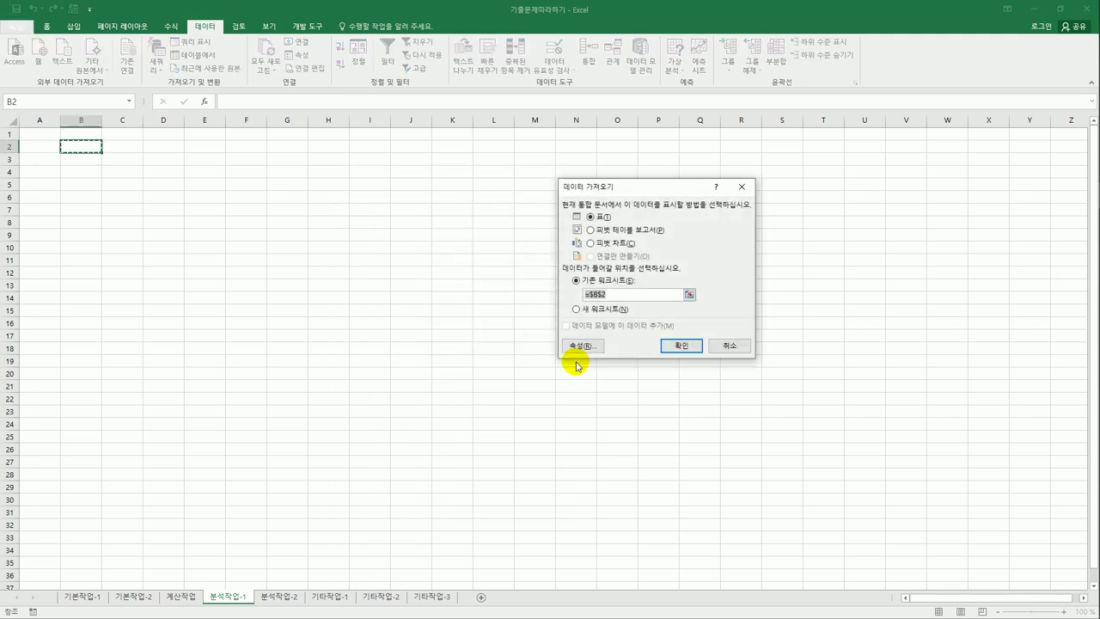
click(605, 229)
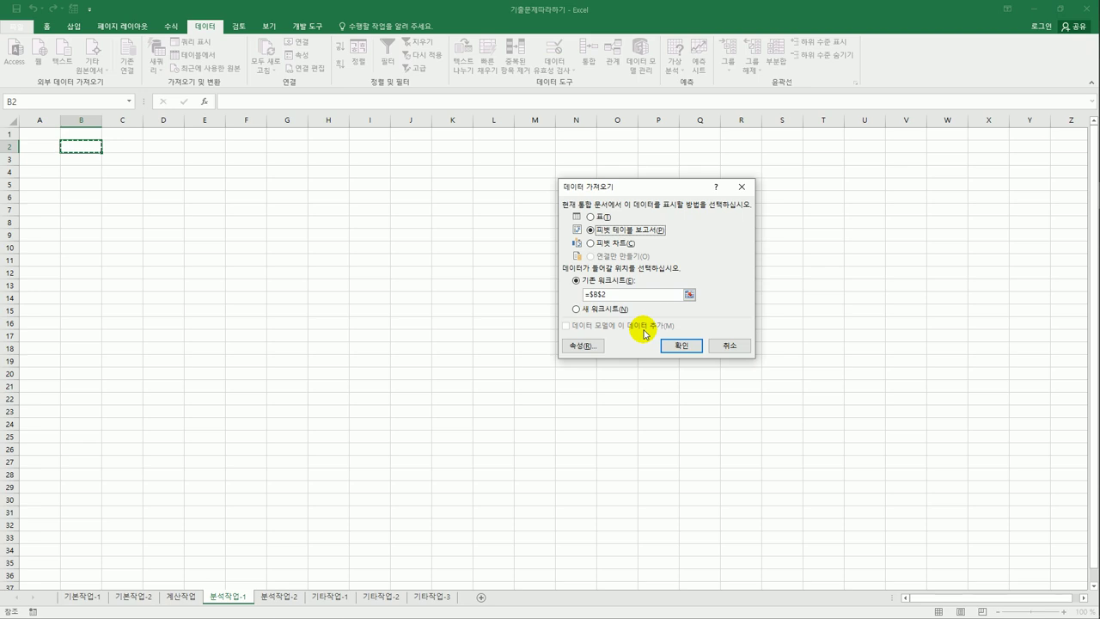
click(675, 350)
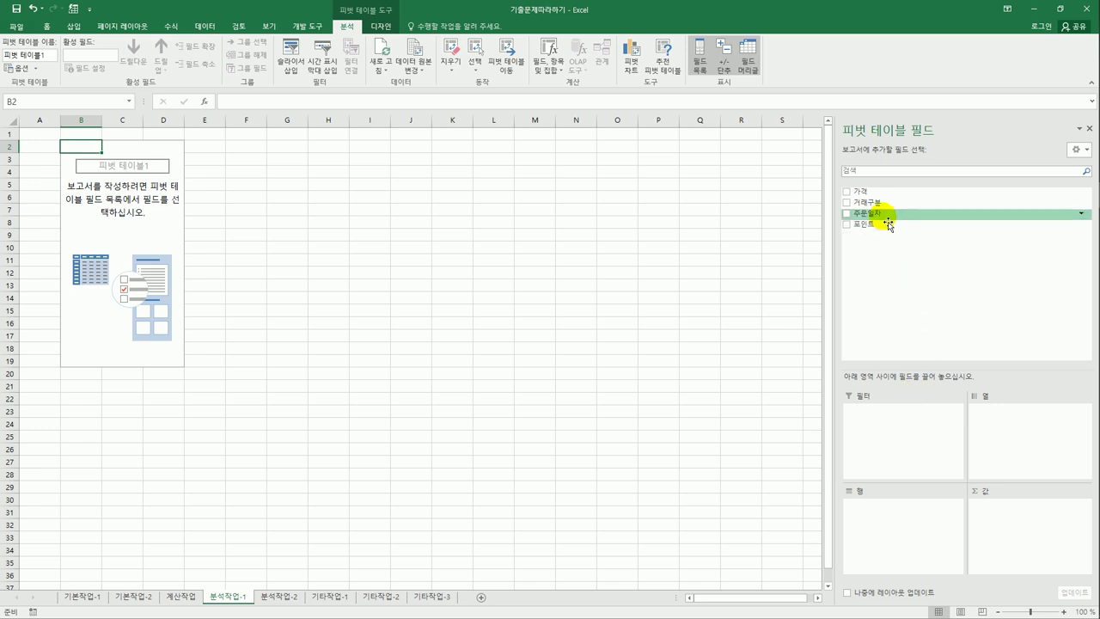
Place 주문일자 and 거래구분 as row fields and 가격 and 포인트 as value fields in the pivot table.
drag(888, 224, 883, 514)
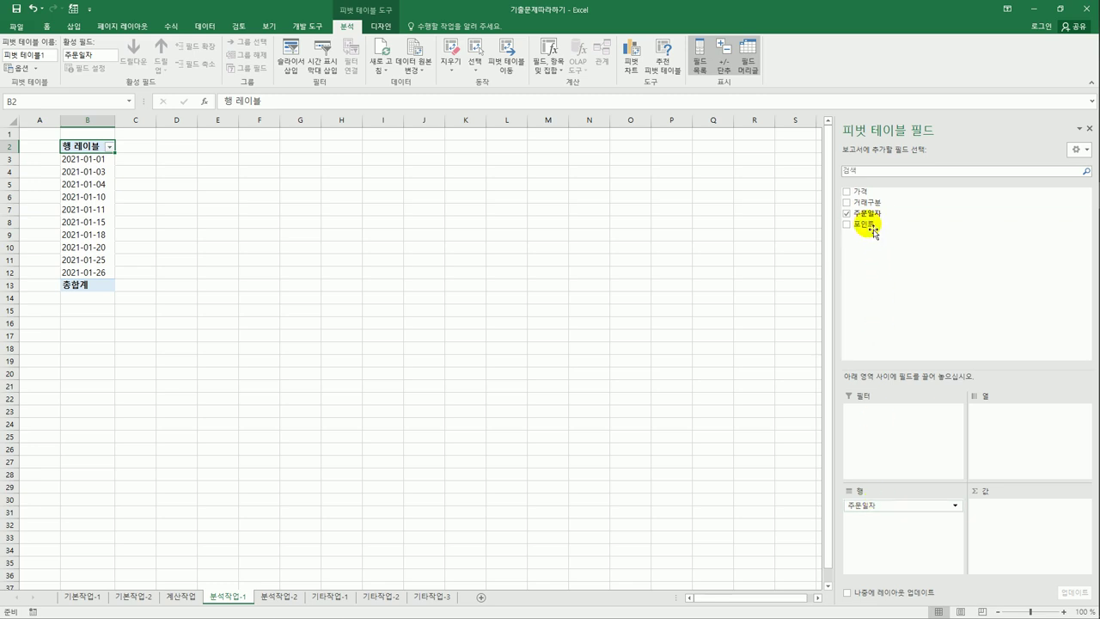
drag(869, 216, 901, 536)
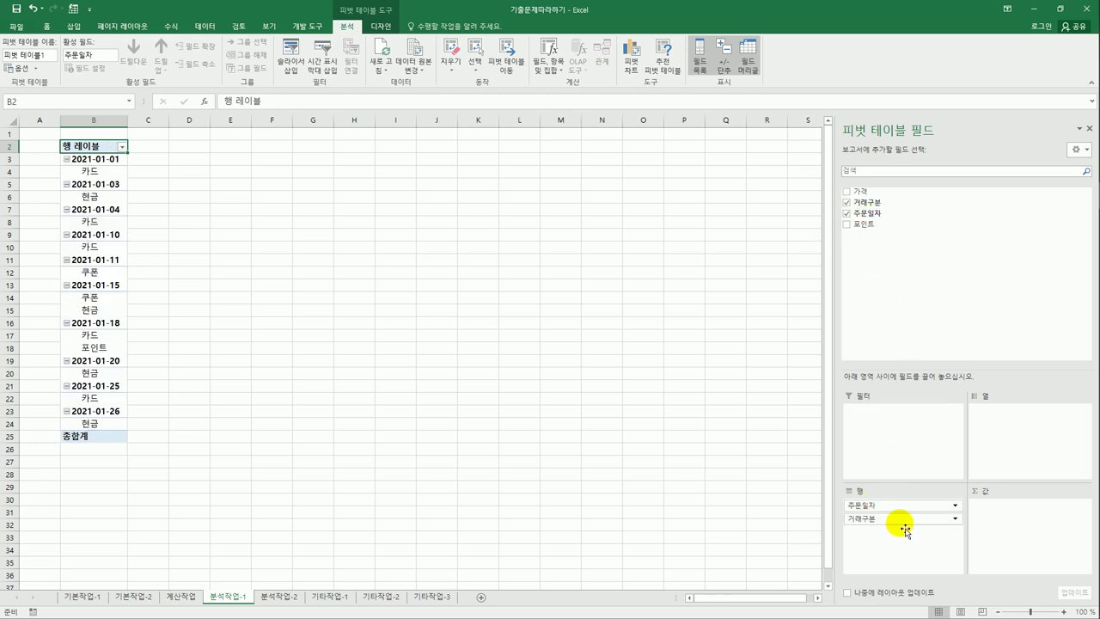
drag(885, 193, 985, 523)
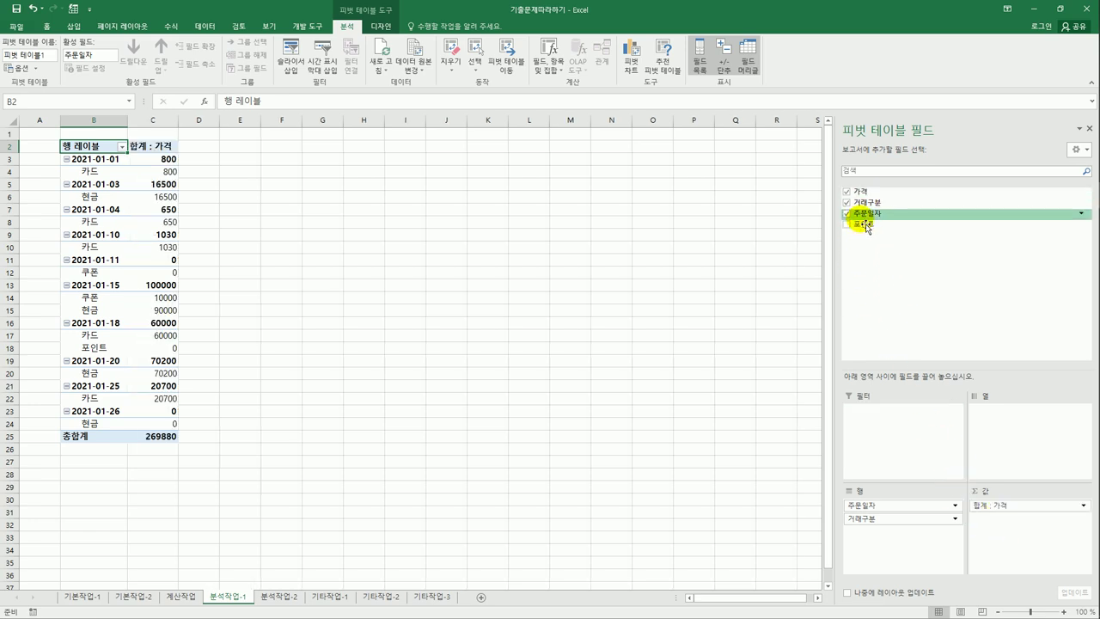
drag(868, 225, 993, 526)
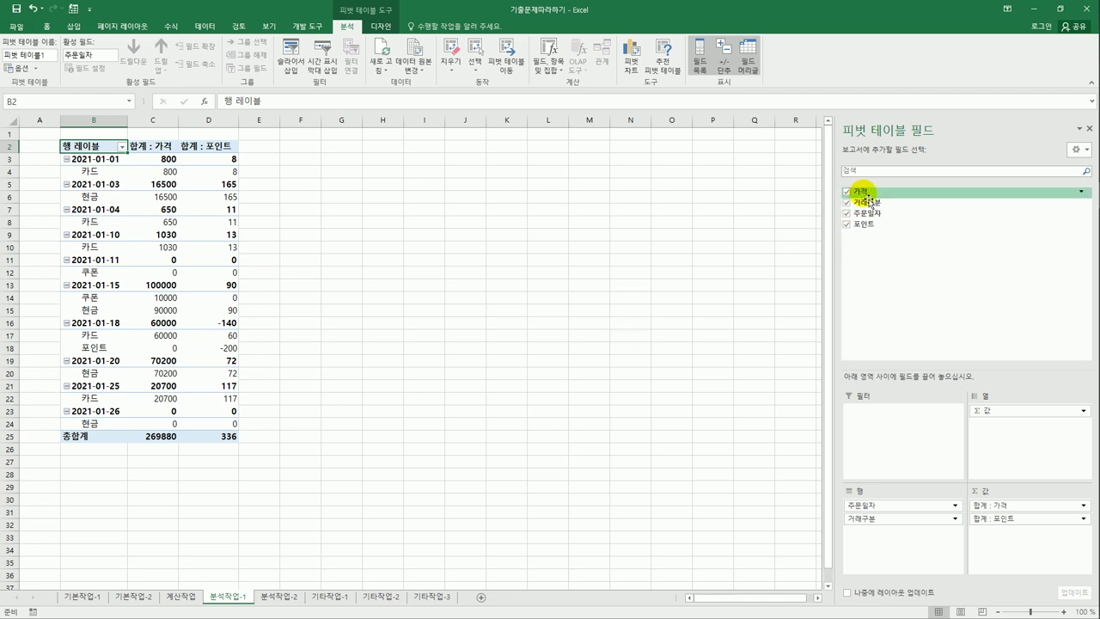
drag(857, 191, 921, 268)
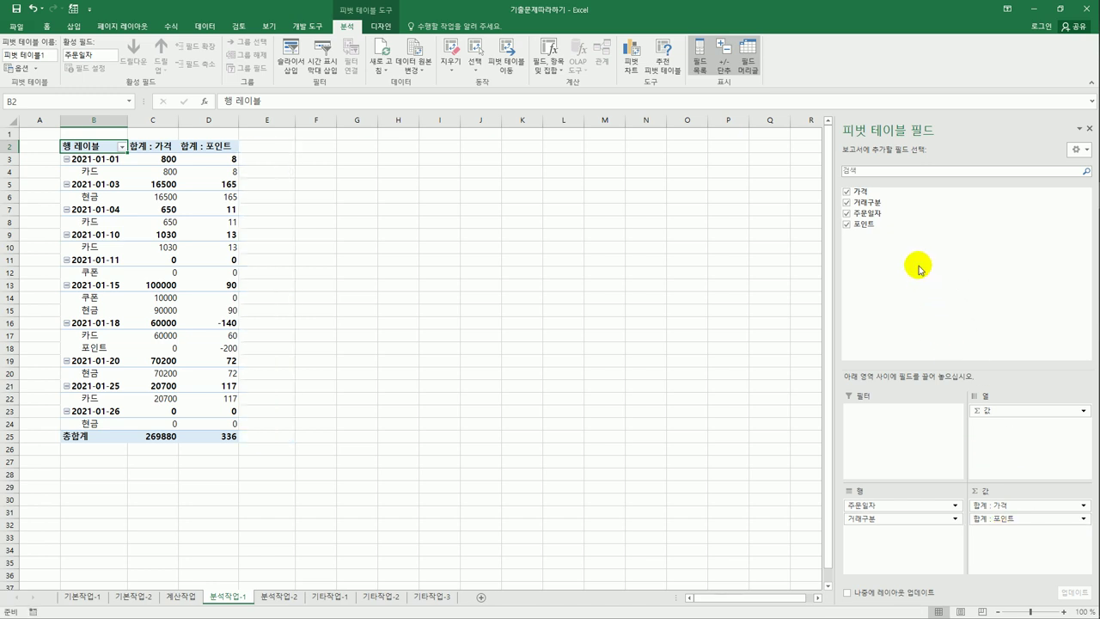
click(550, 67)
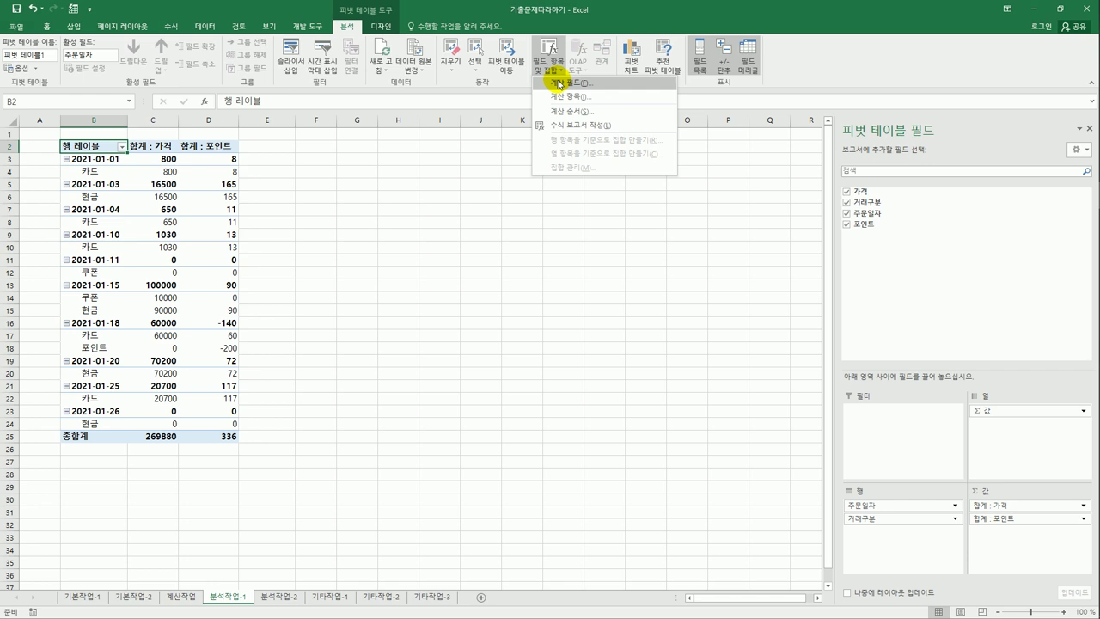
click(437, 368)
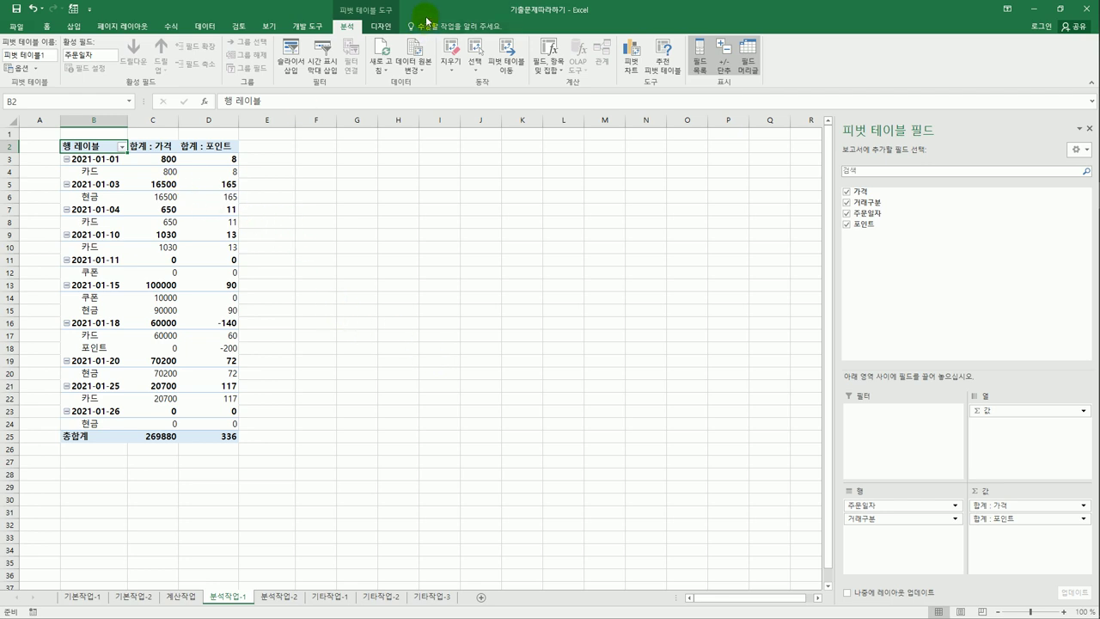
Change the pivot table's report layout to outline form.
click(381, 26)
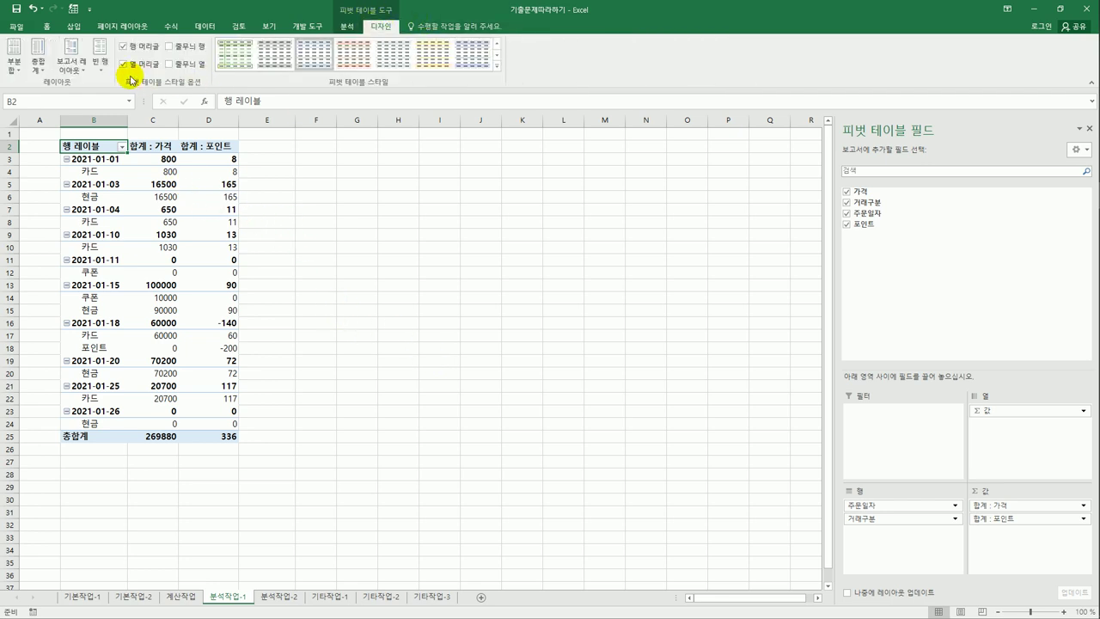
click(71, 58)
click(108, 111)
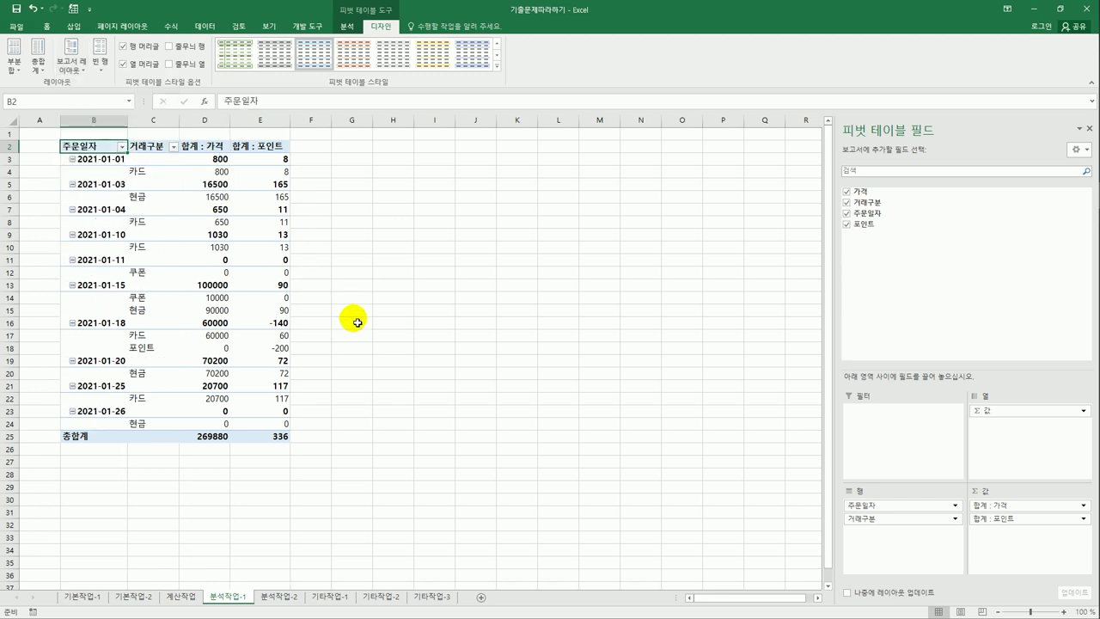
Group the 주문일자 row field by days (일) in intervals of 10, and fit column B's width to the date ranges.
click(110, 162)
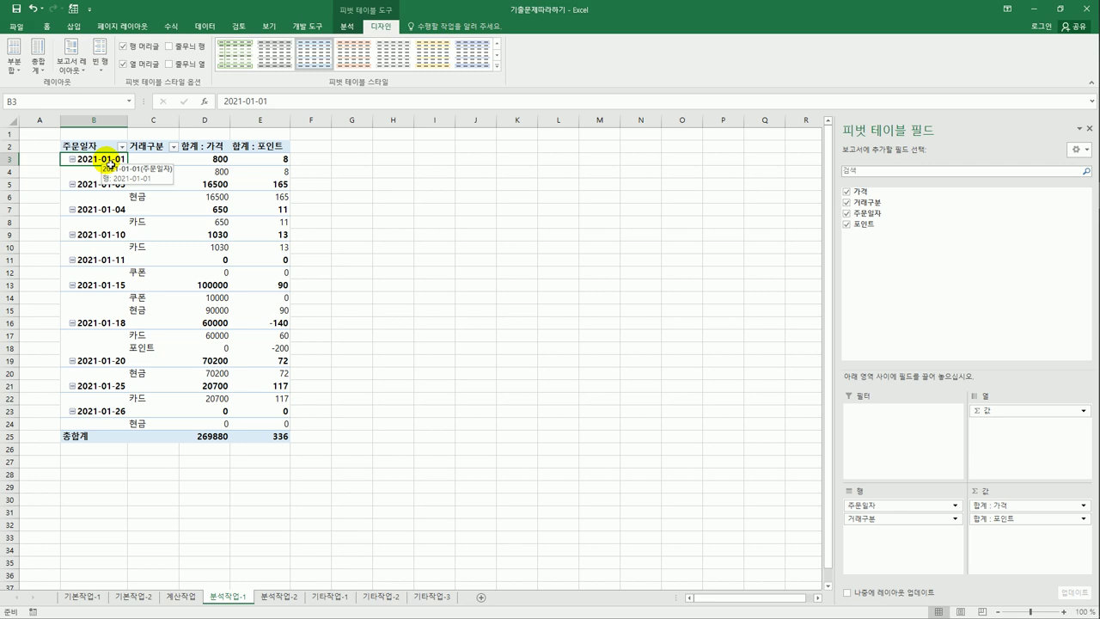
right_click(110, 163)
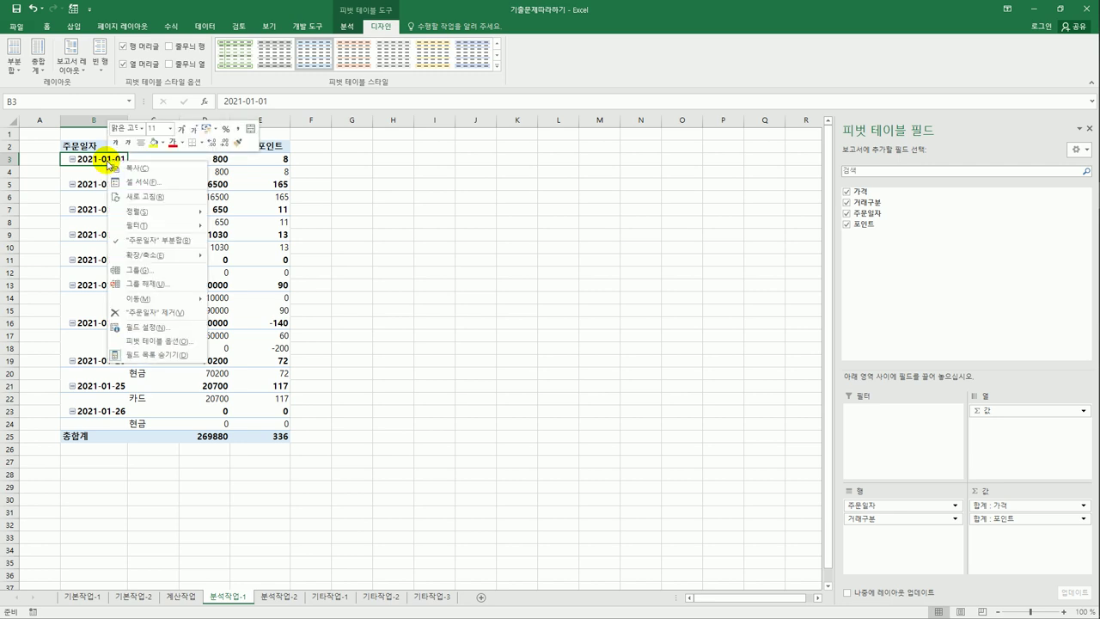
click(146, 270)
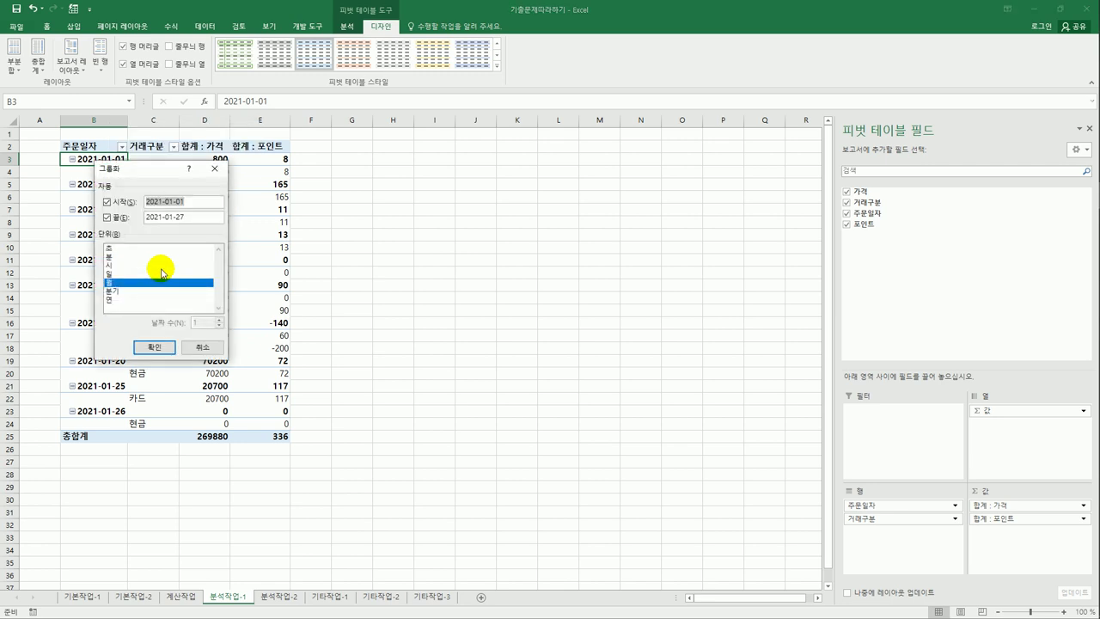
click(133, 283)
click(134, 274)
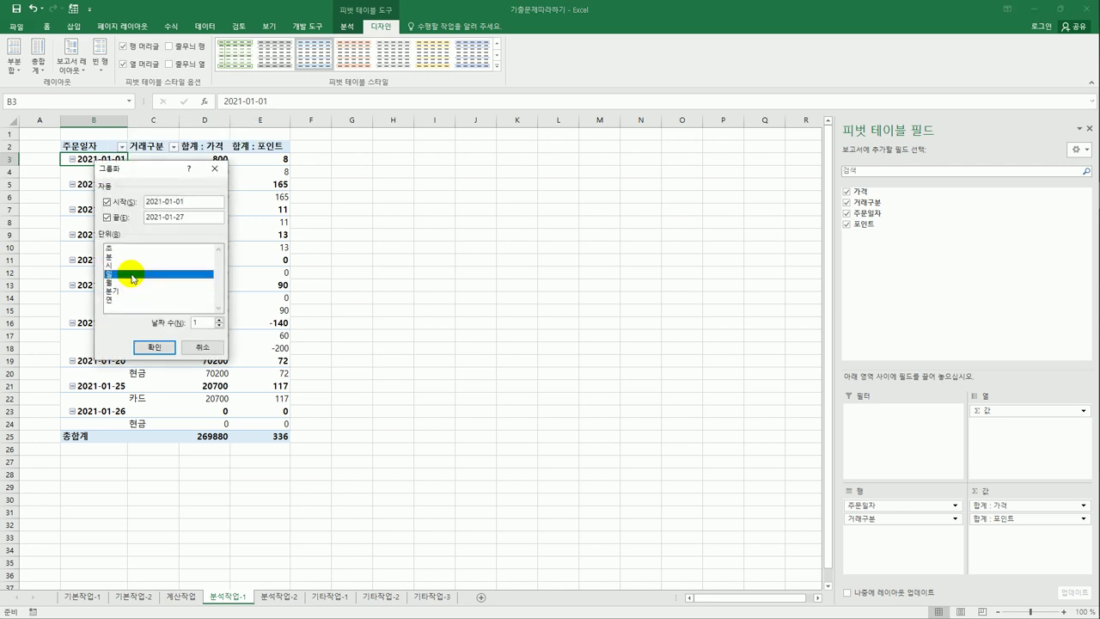
text(0)
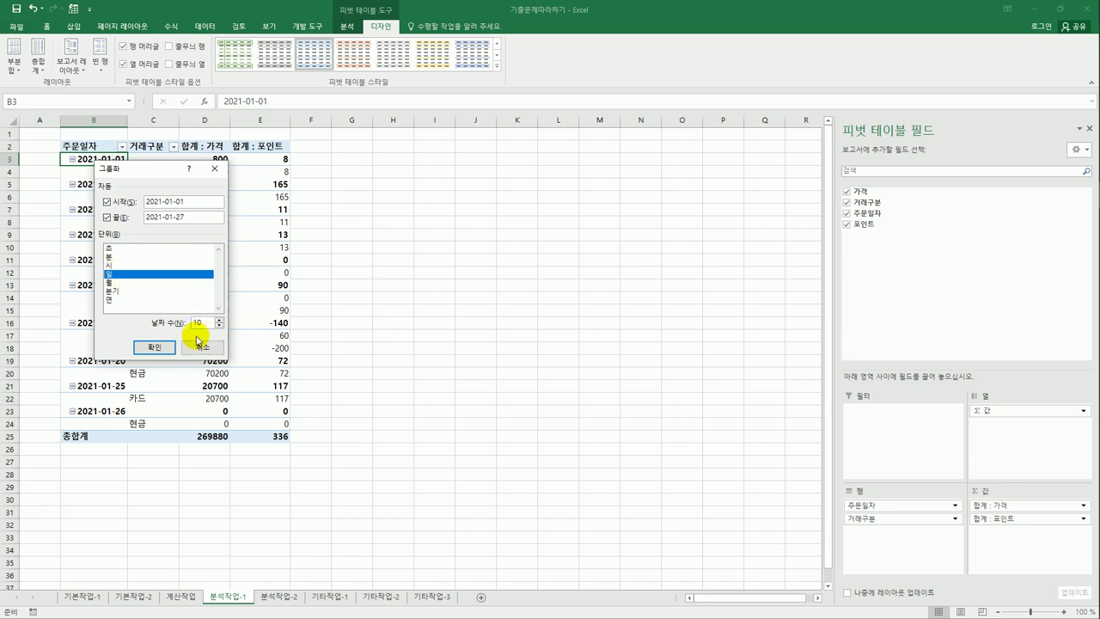
click(156, 346)
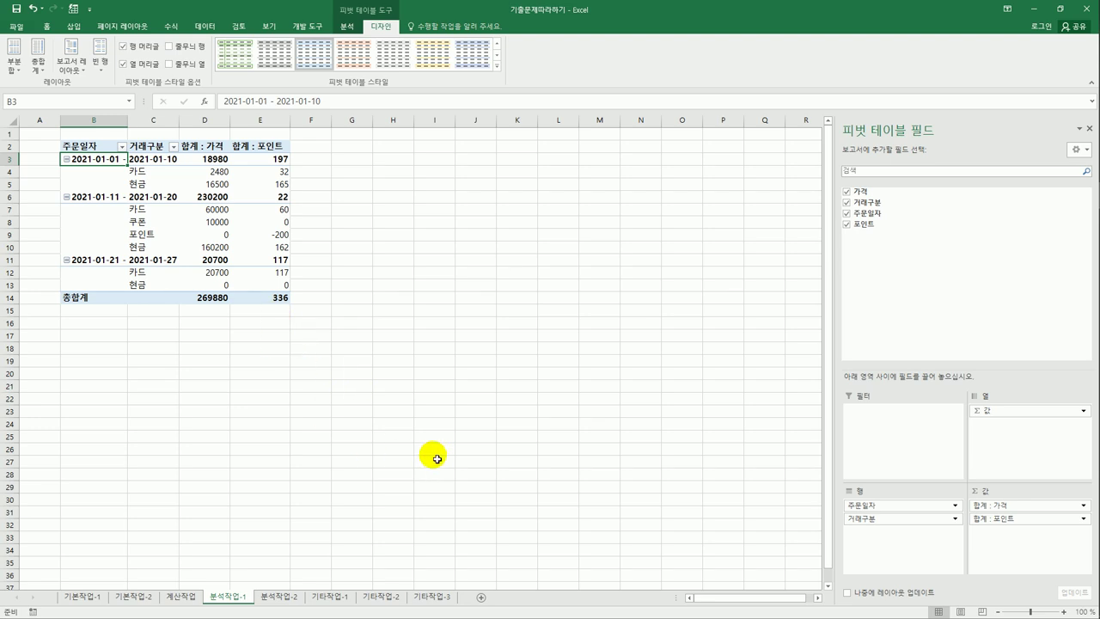
drag(131, 127, 131, 127)
double_click(131, 127)
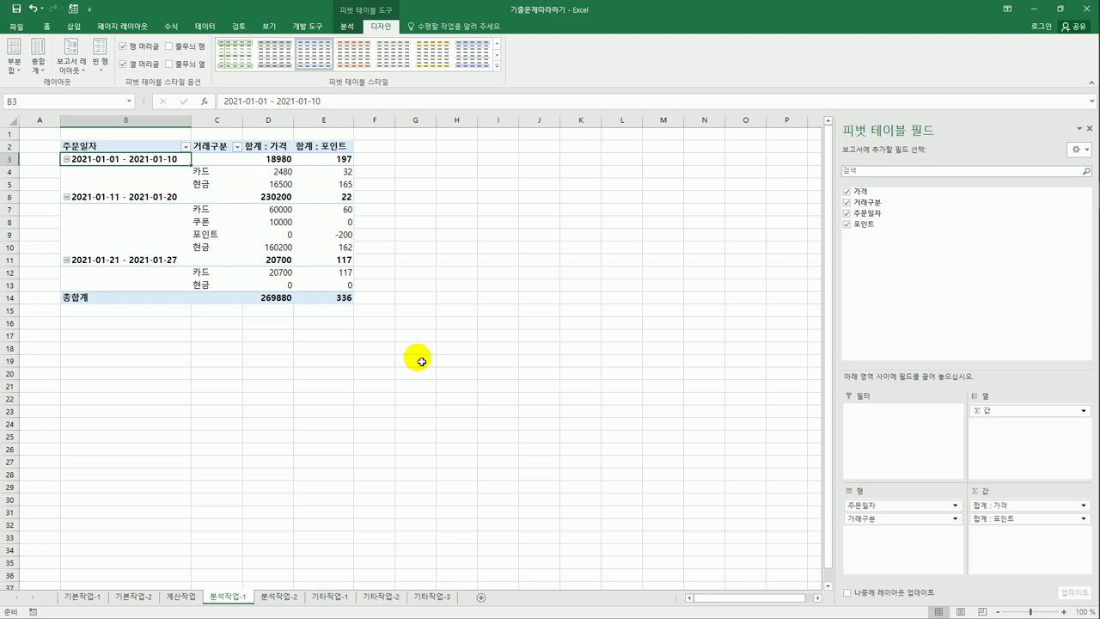
Insert a calculated field named 가격비율 with the formula =가격 into the pivot table.
click(347, 28)
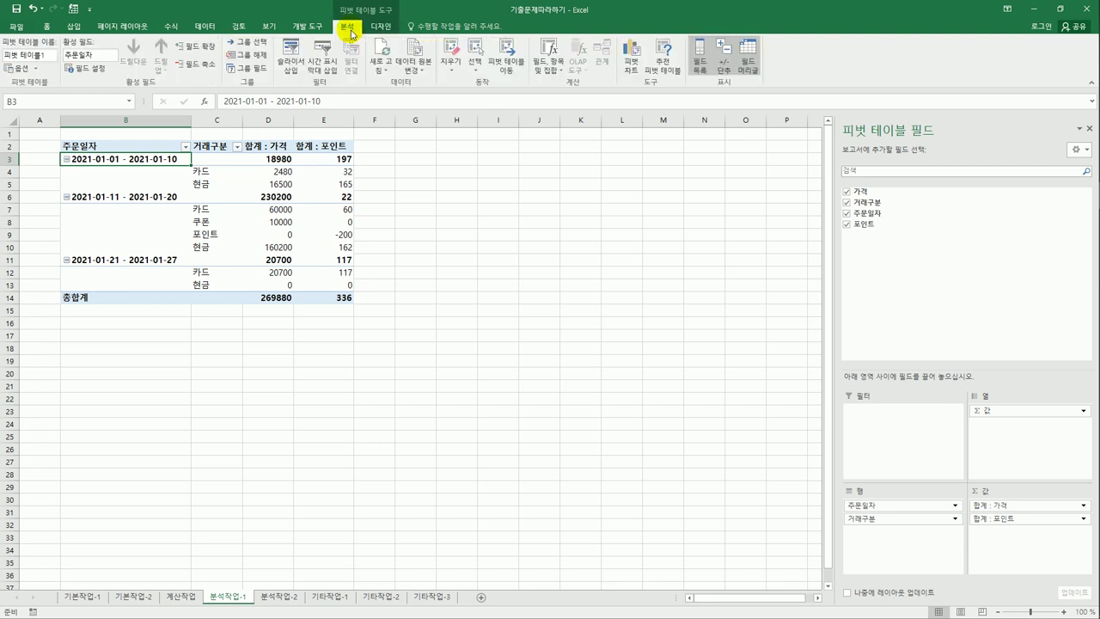
click(543, 73)
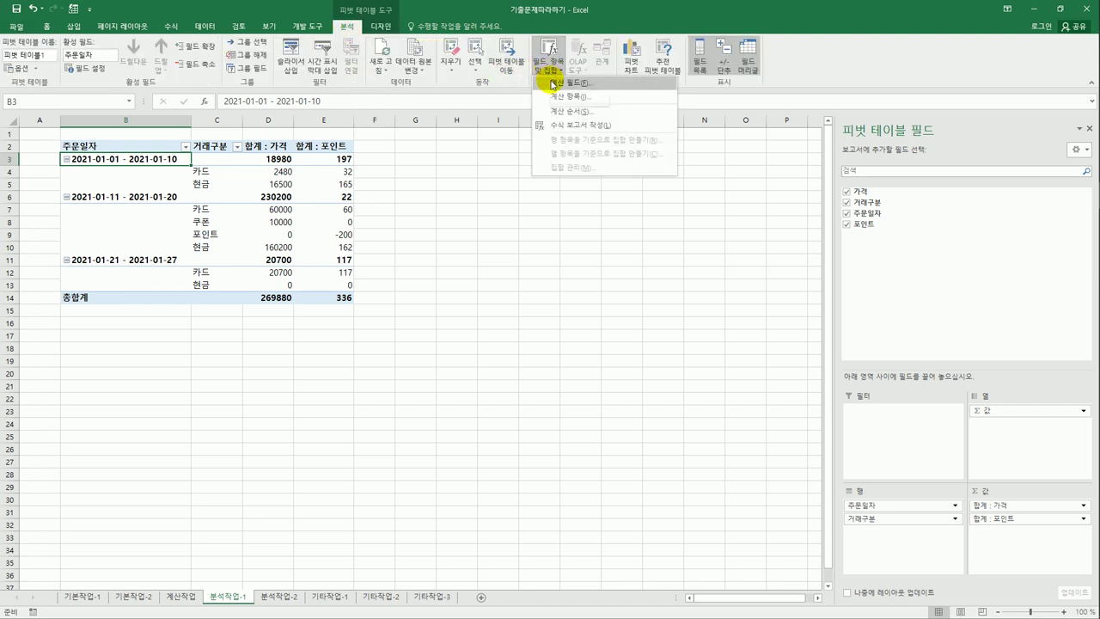
click(553, 83)
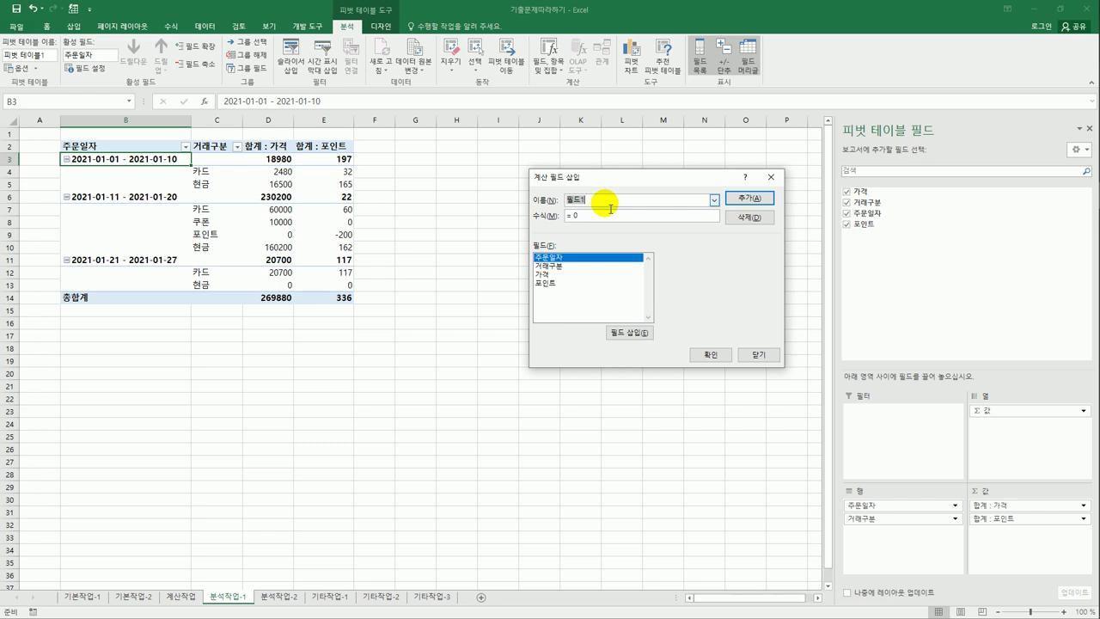
text(rk)
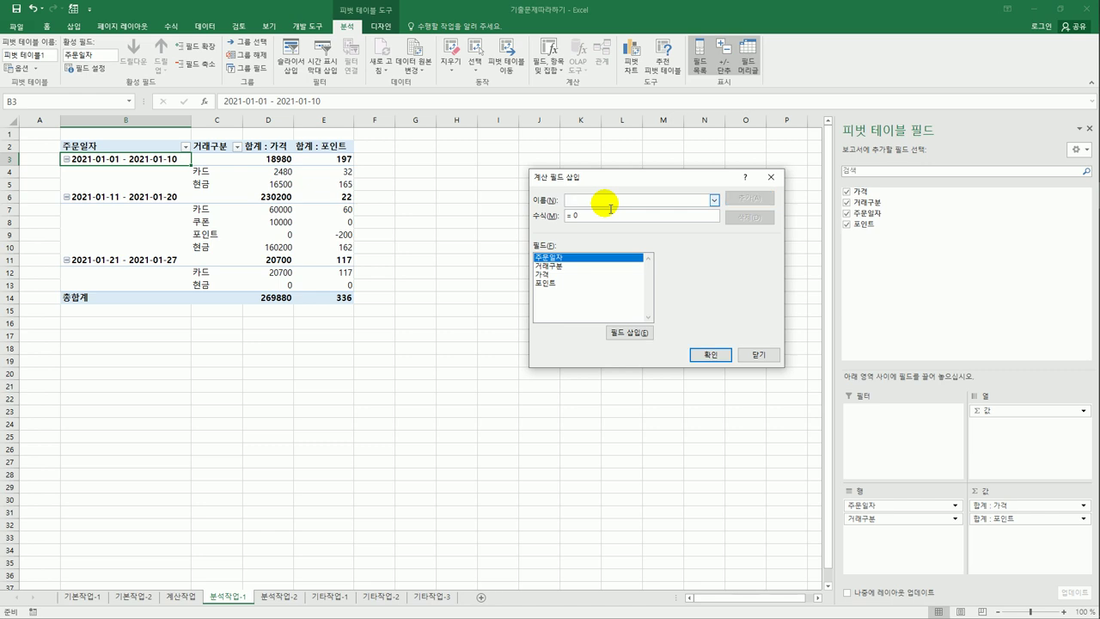
key(BackSpace)
text(가격비율)
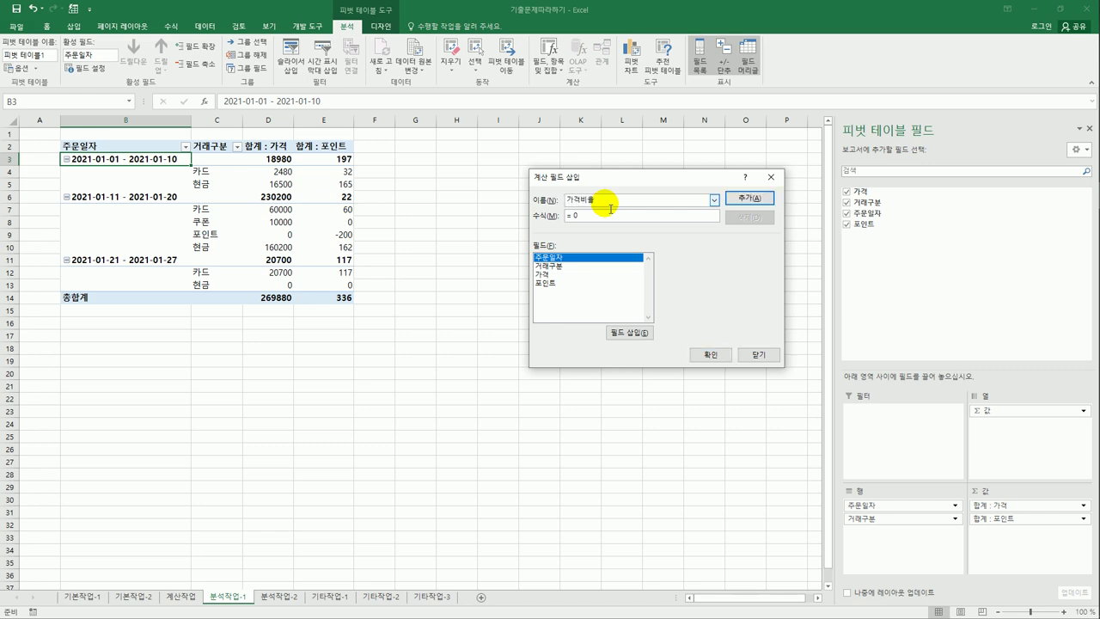
key(Tab)
click(559, 274)
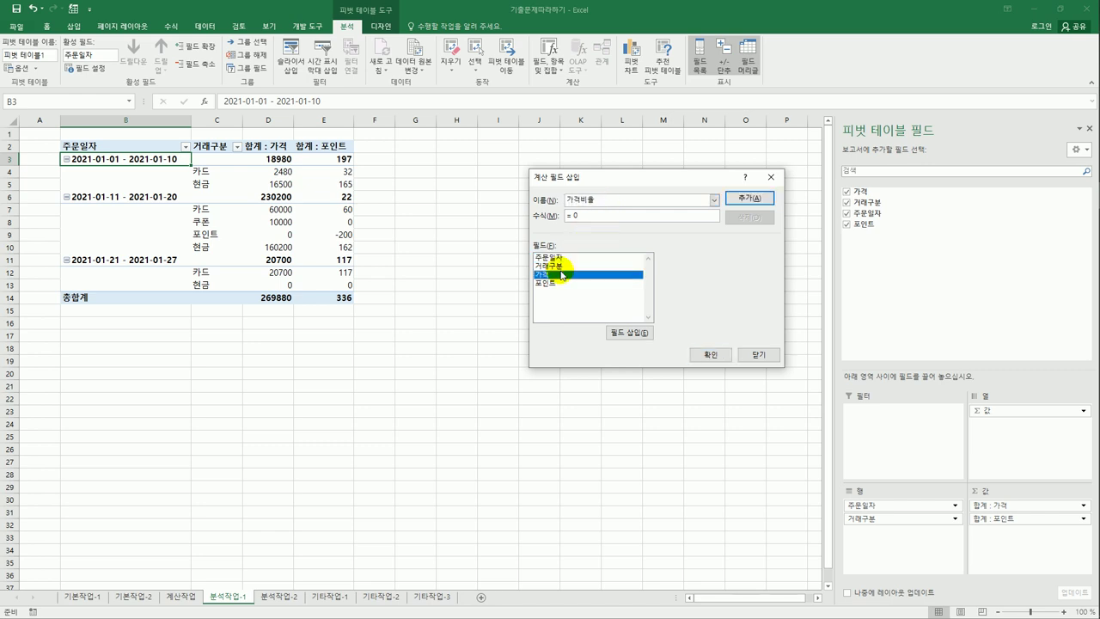
double_click(559, 274)
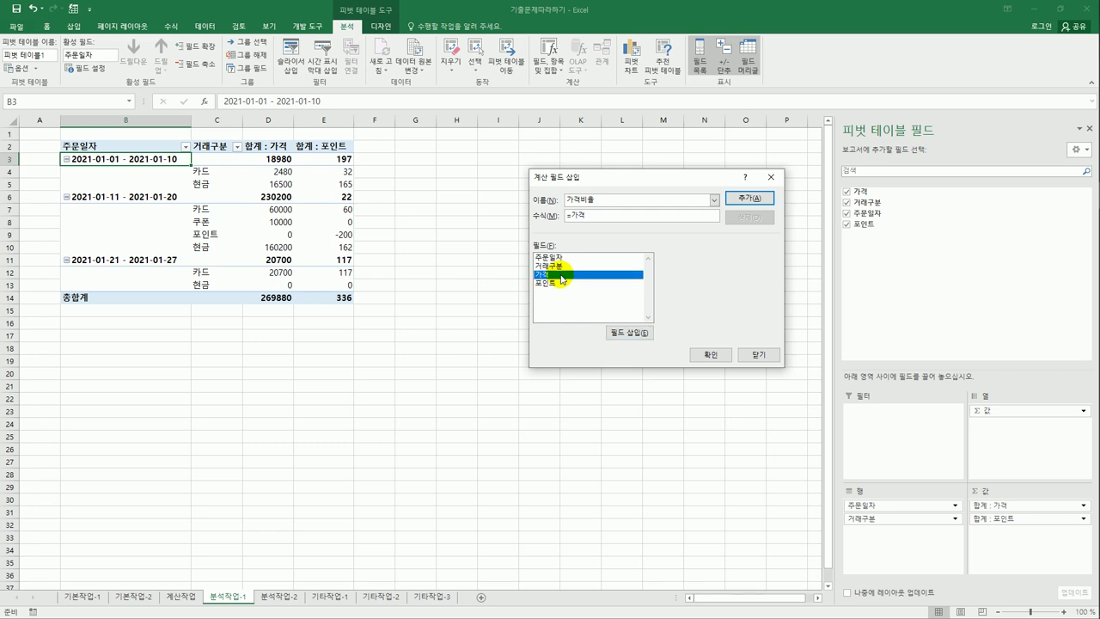
click(716, 355)
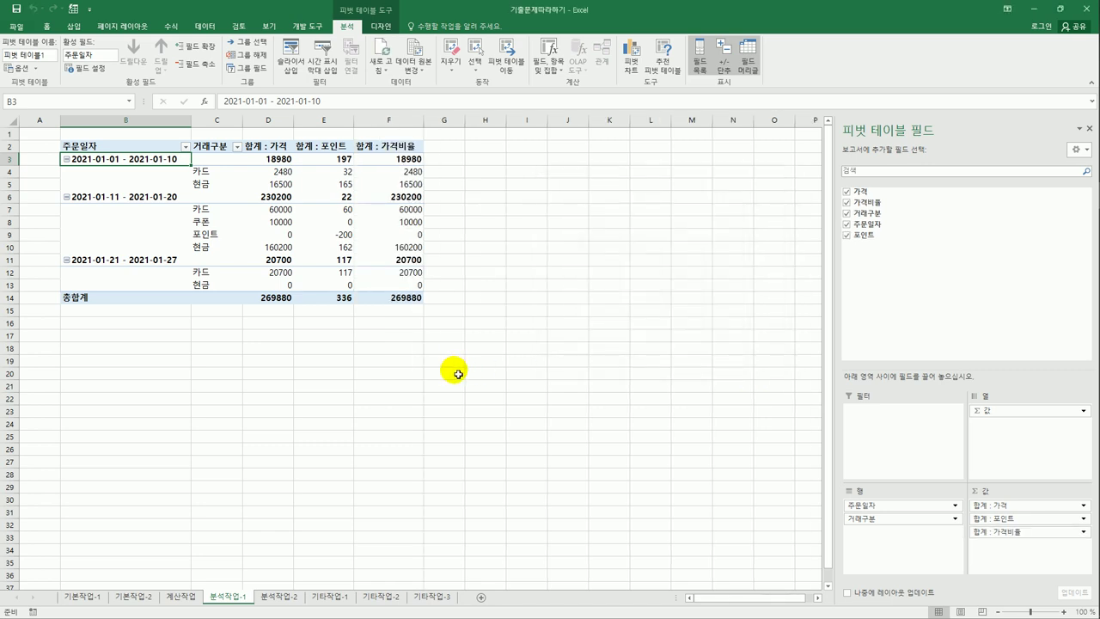
Show the 합계 : 가격비율 values as 열 합계 비율 in the value field settings.
click(385, 148)
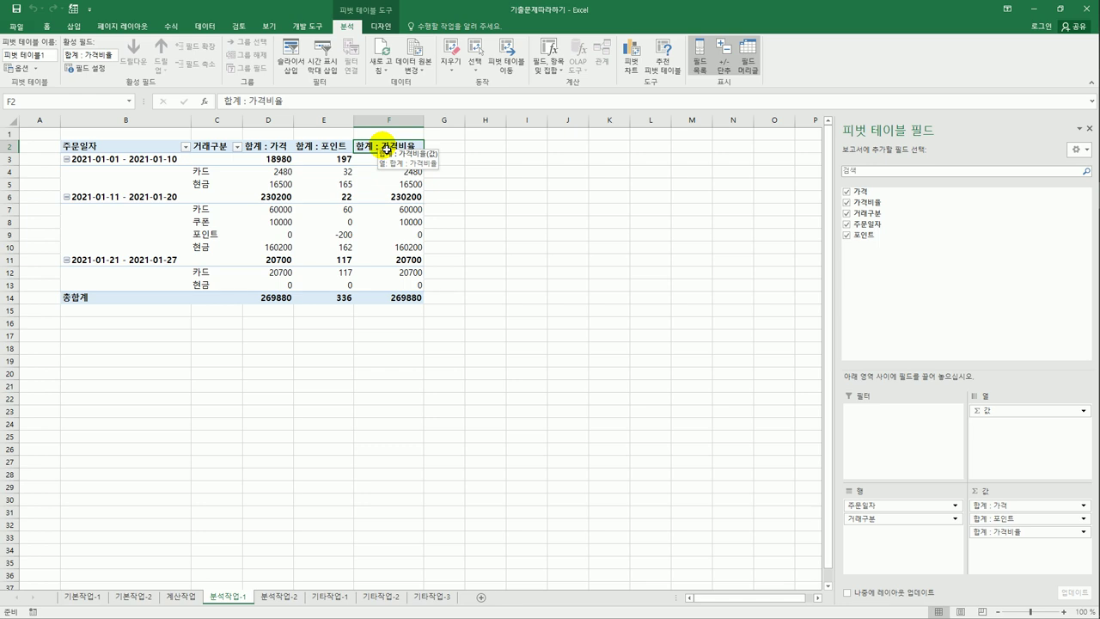
right_click(386, 148)
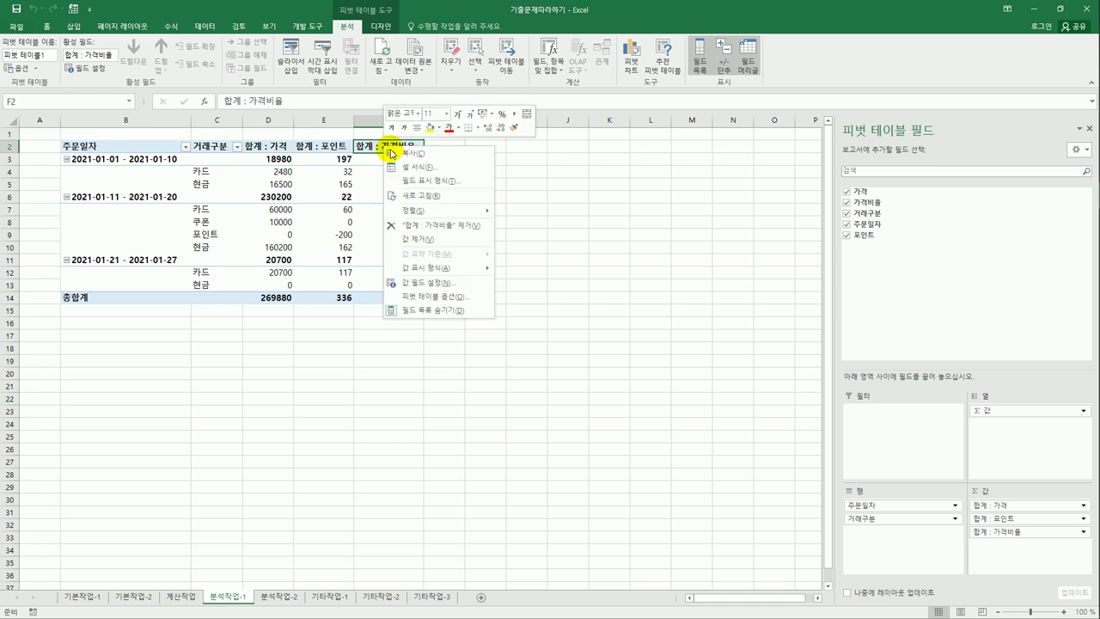
click(439, 282)
drag(422, 177, 555, 164)
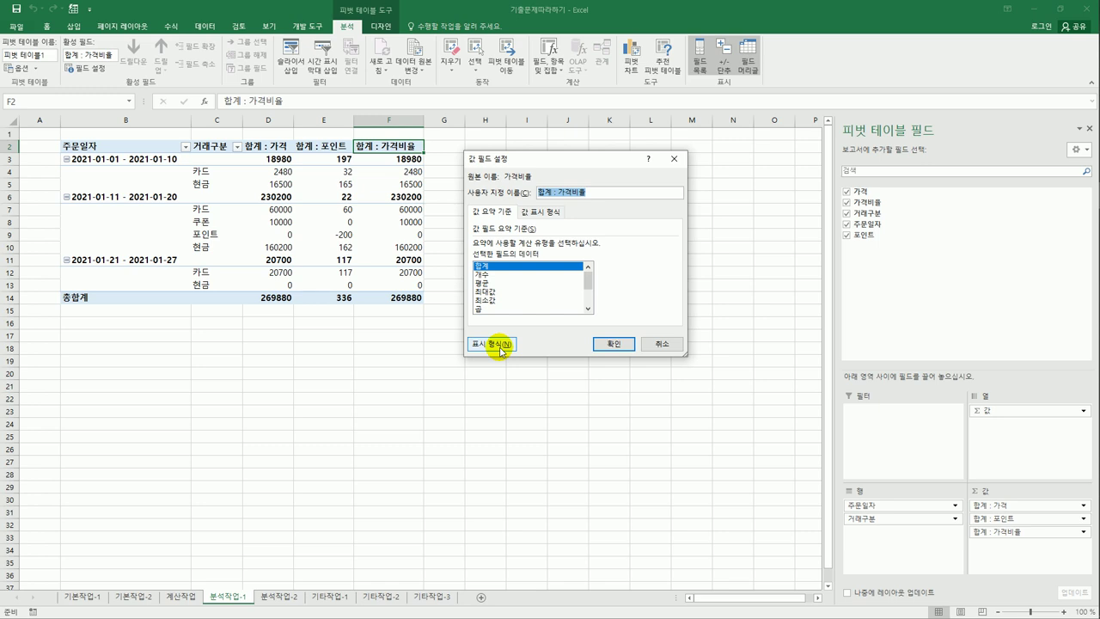
click(531, 215)
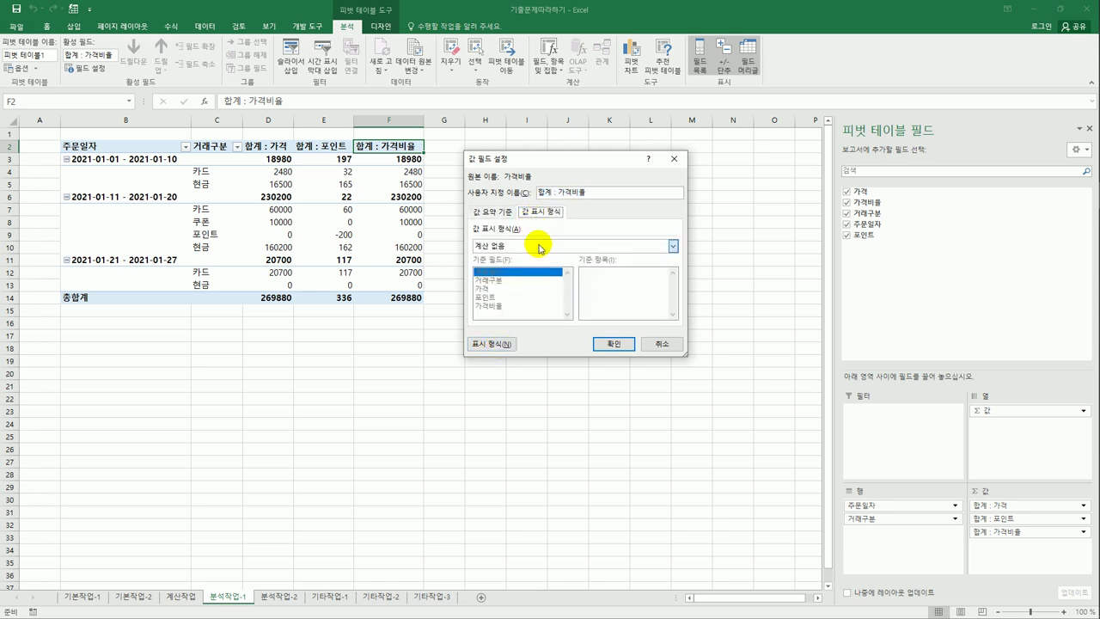
click(539, 248)
click(536, 275)
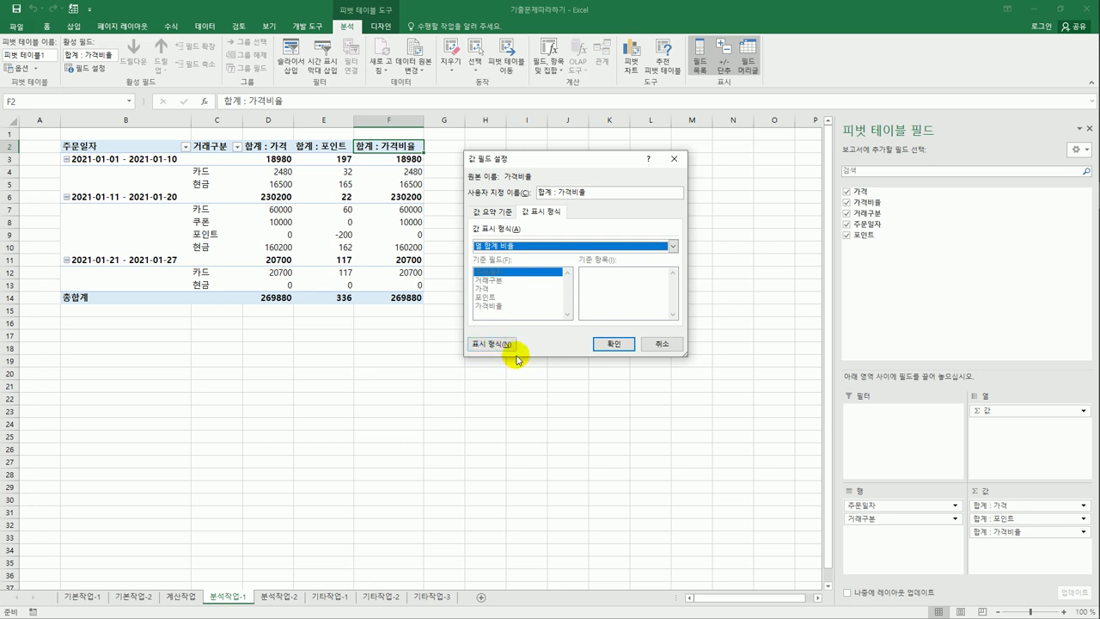
click(538, 244)
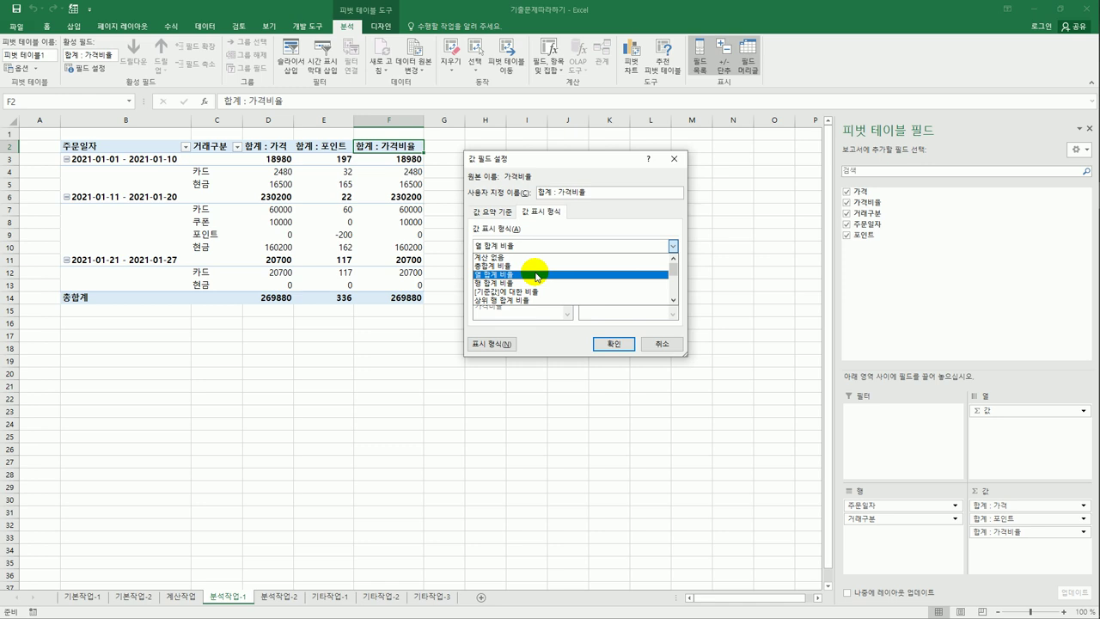
click(536, 275)
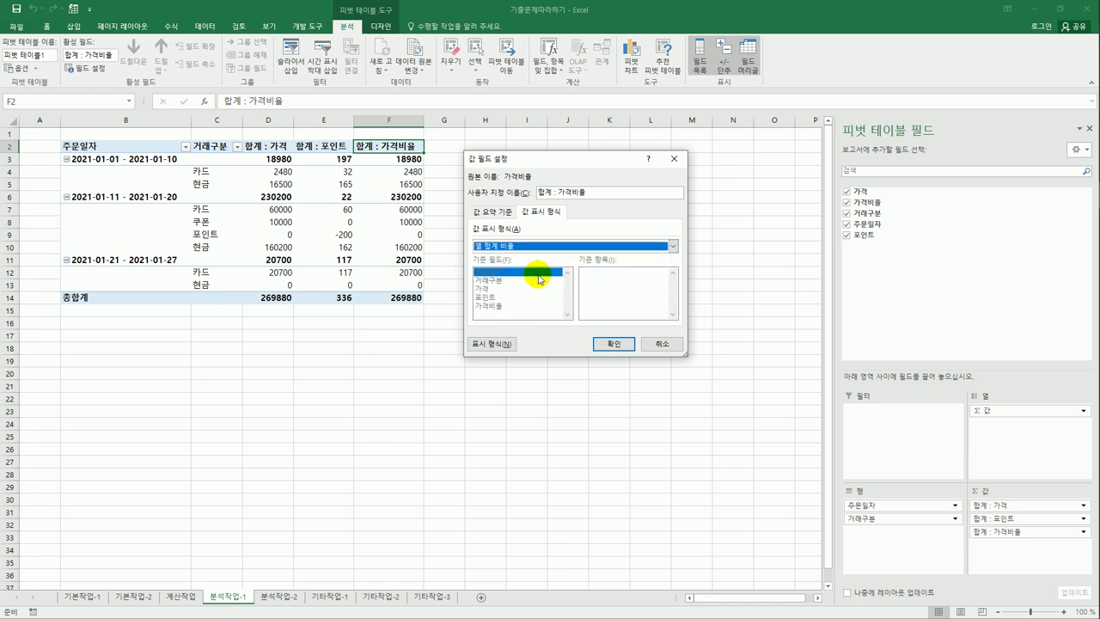
click(613, 344)
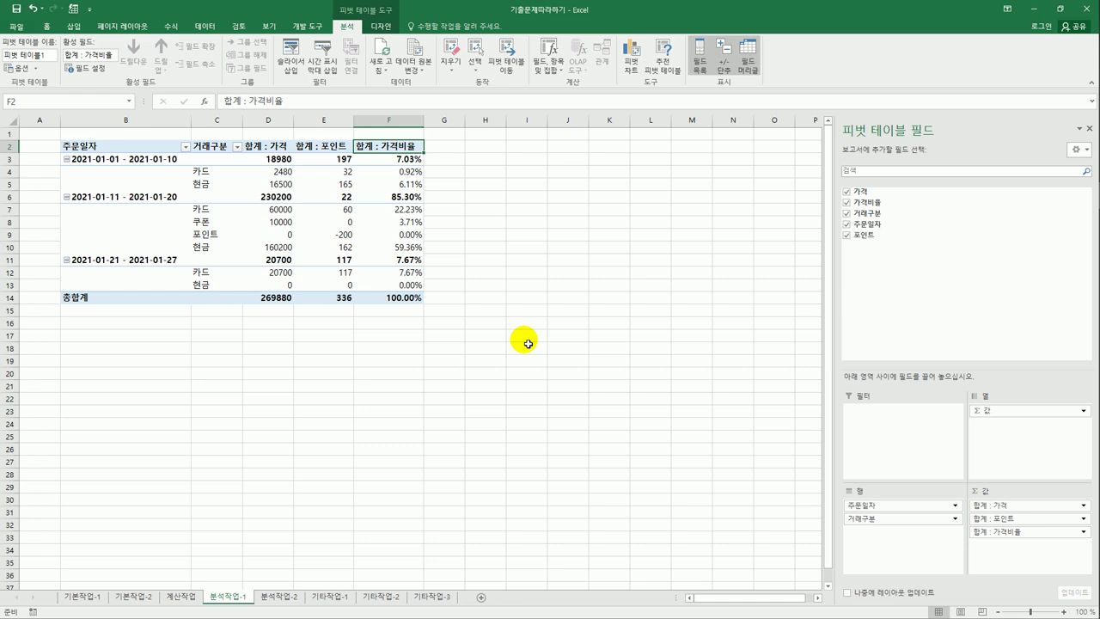
Apply the light gray Pivot Style Light 11 to the pivot table on the 분석작업-1 sheet.
click(375, 30)
click(522, 223)
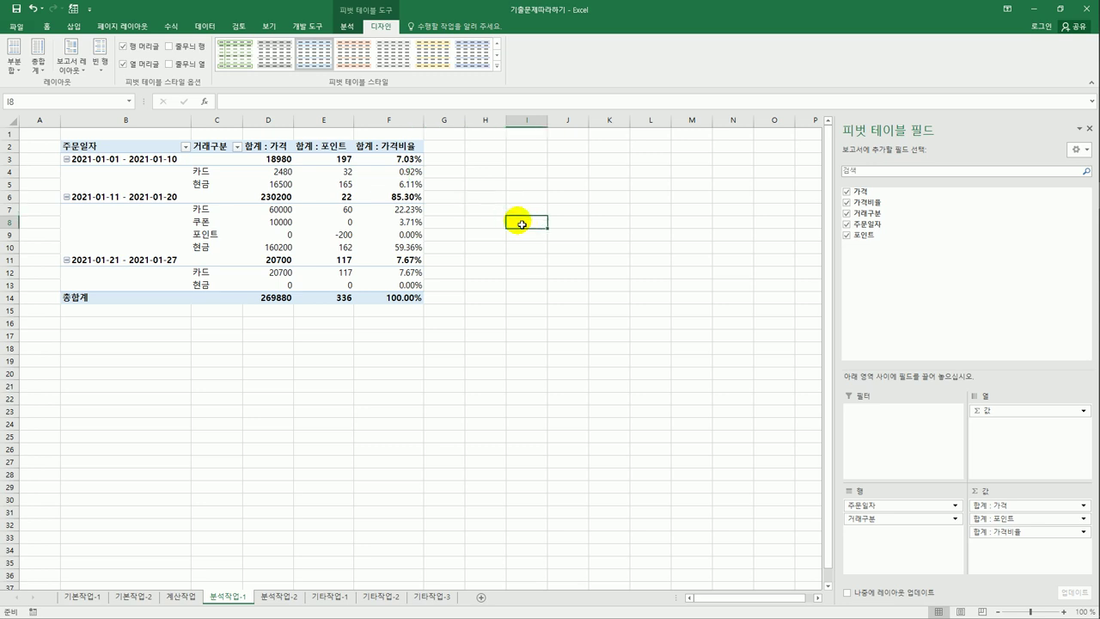
click(325, 249)
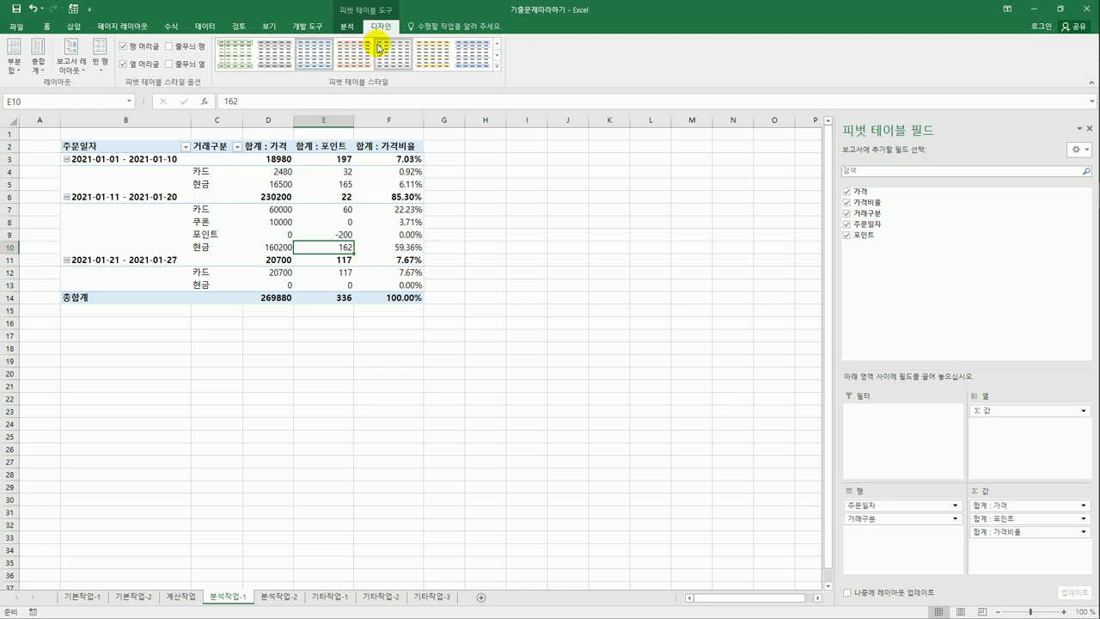
click(495, 69)
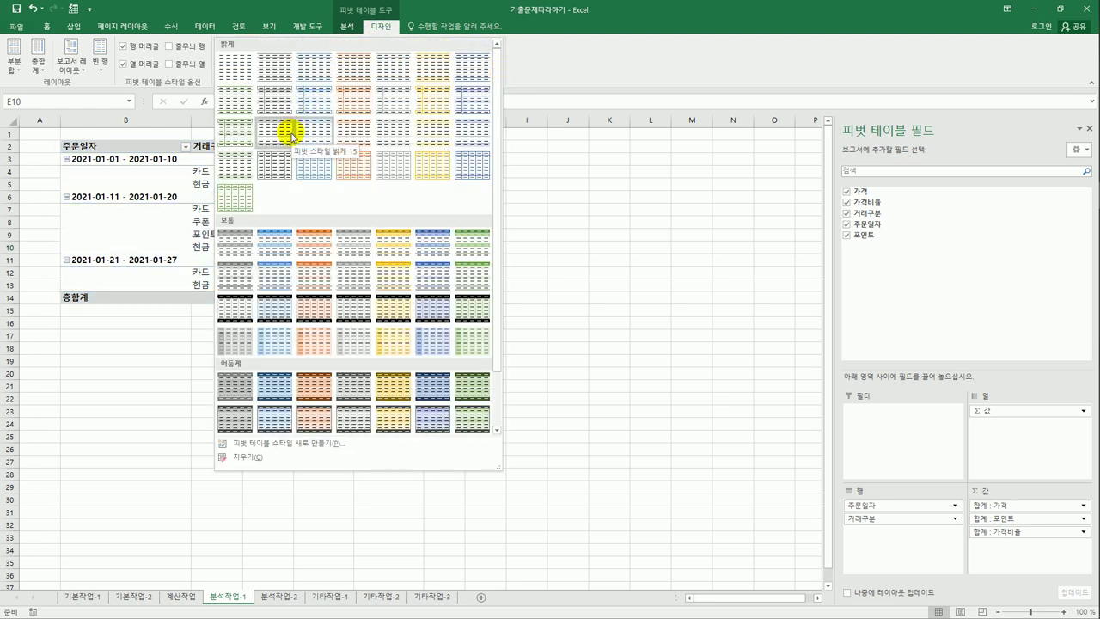
click(401, 102)
click(518, 324)
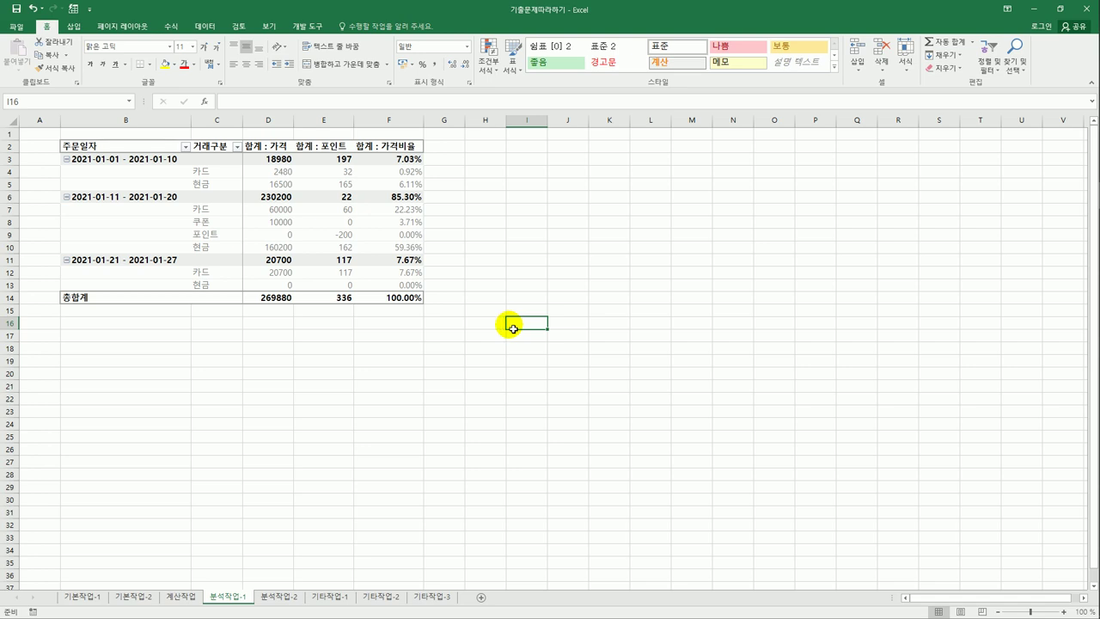
click(125, 123)
drag(125, 124, 386, 125)
right_click(389, 122)
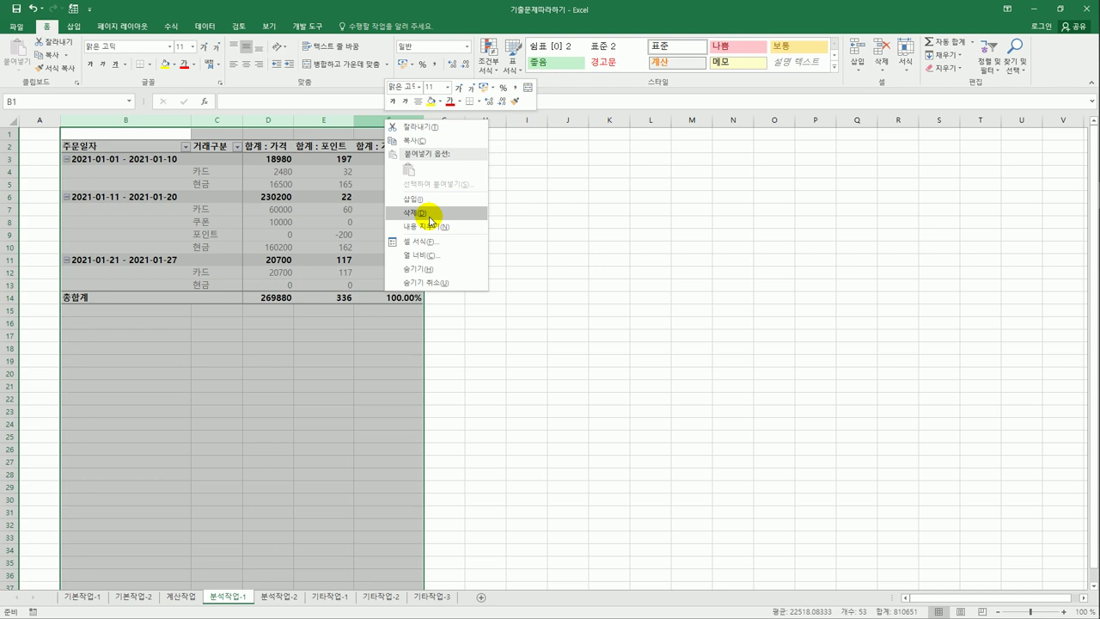
click(563, 249)
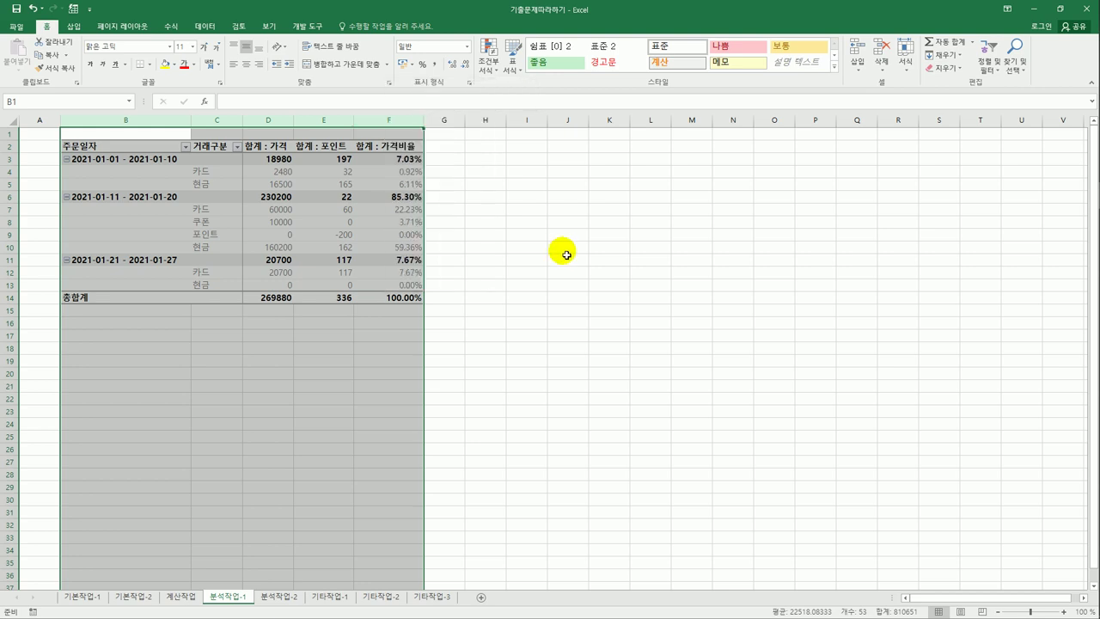
On the 분석작업-2 sheet, select all departure and arrival times in C3:D41.
click(271, 595)
click(321, 396)
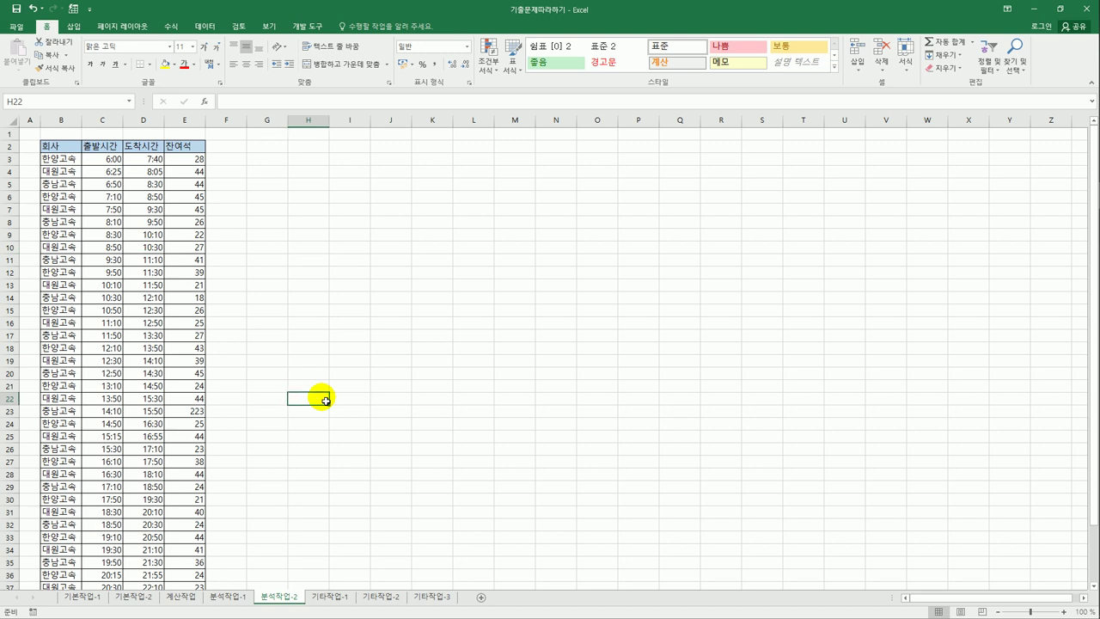
drag(109, 160, 140, 573)
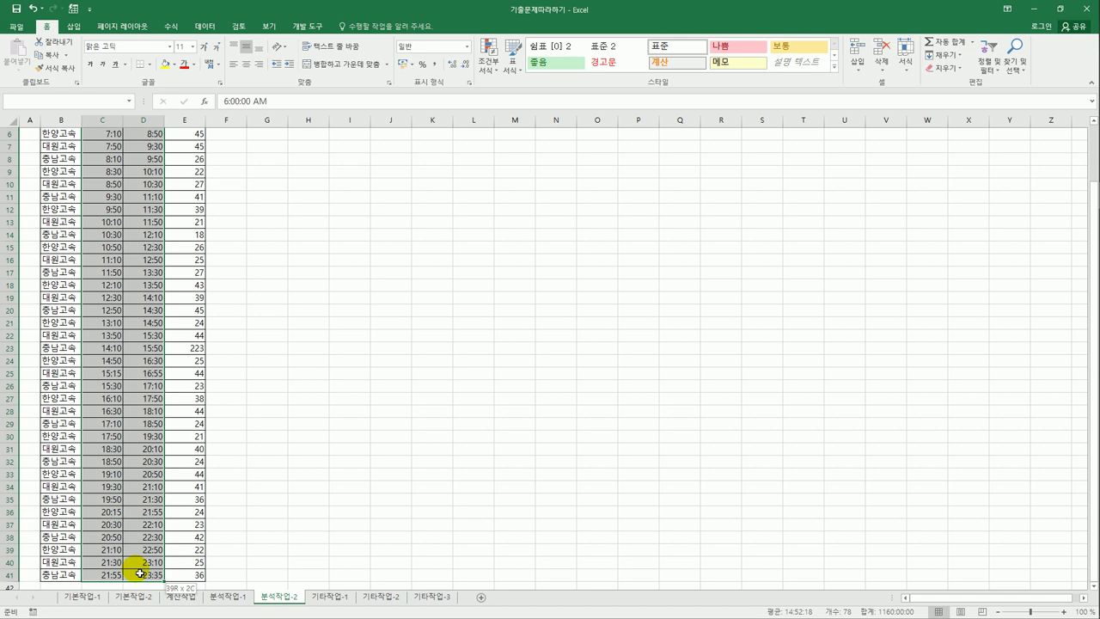
drag(139, 573, 139, 573)
scroll(134, 557, up, 2)
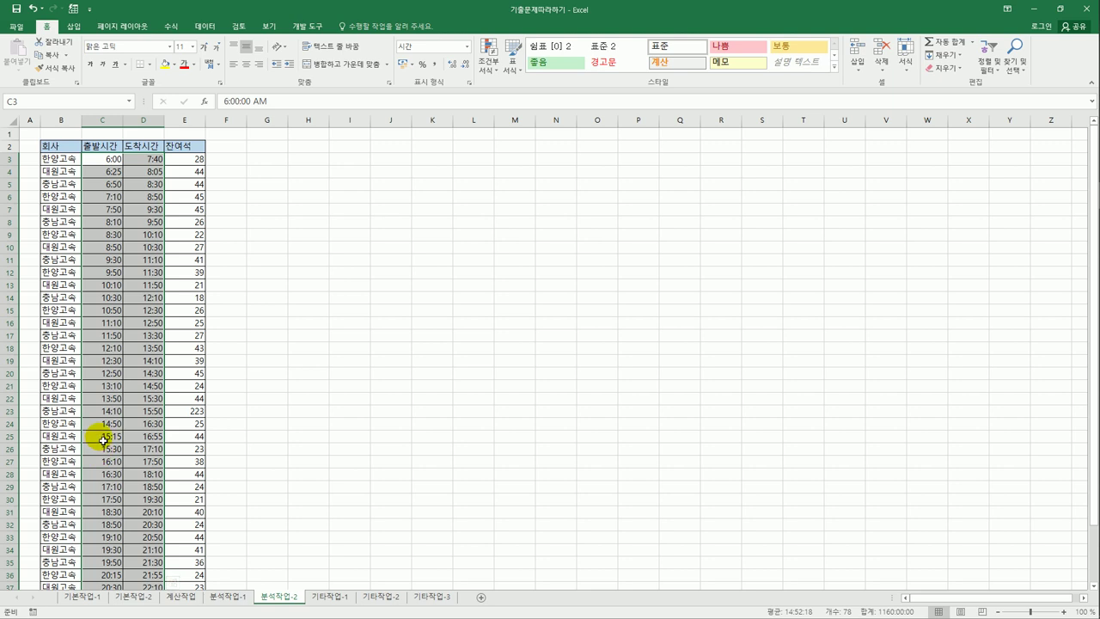
scroll(103, 440, down, 4)
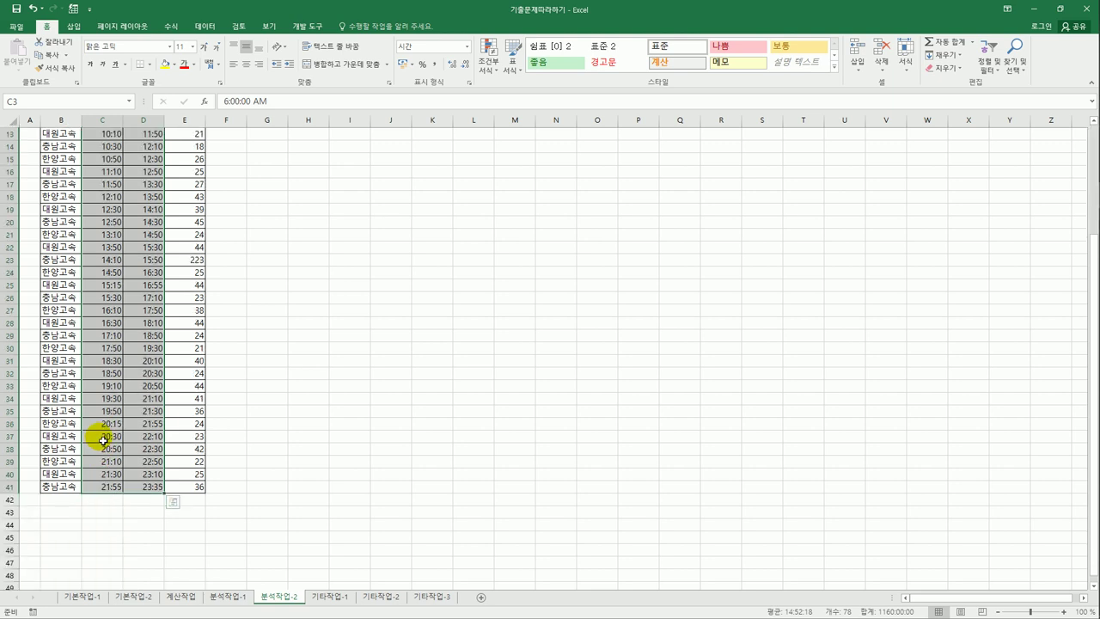
scroll(103, 440, up, 4)
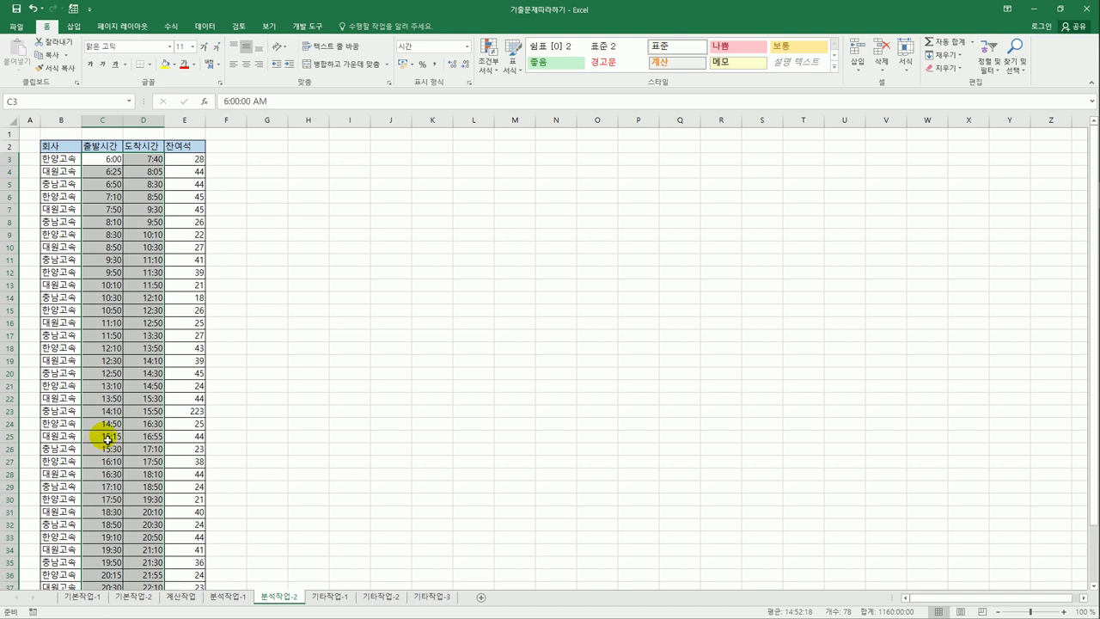
Add data validation to the selected cells allowing only times between 06:00 and 23:50.
click(204, 26)
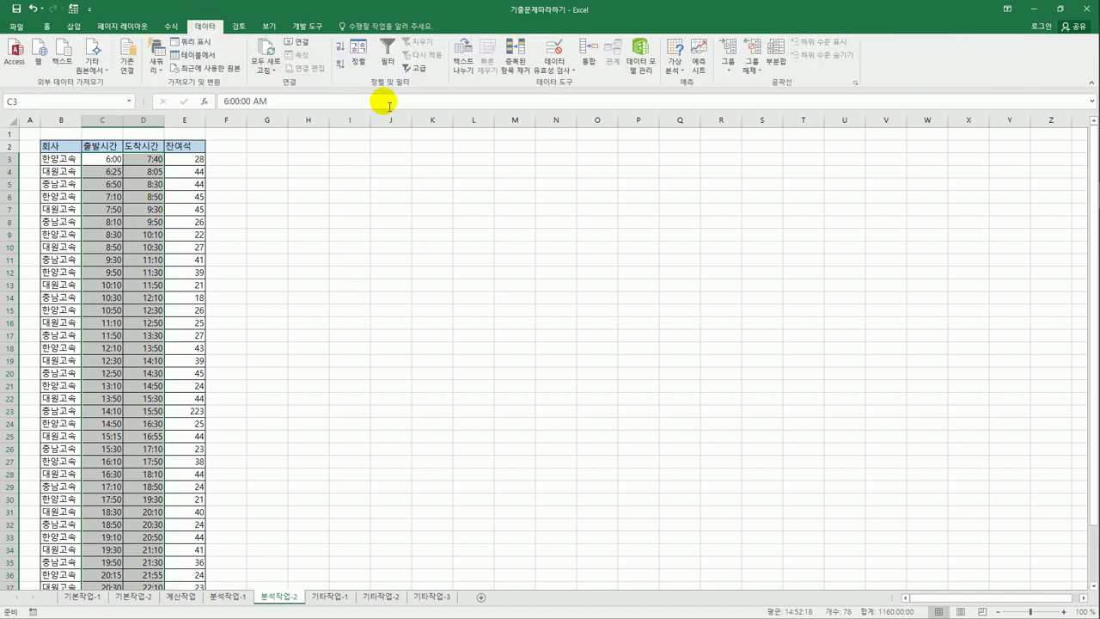
click(563, 74)
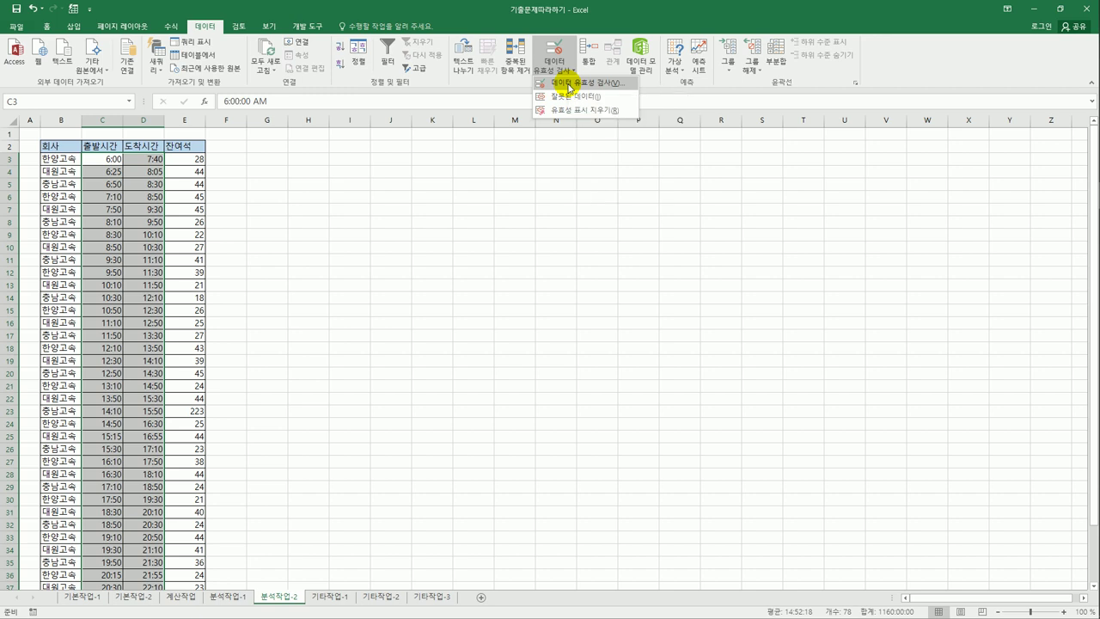
click(568, 83)
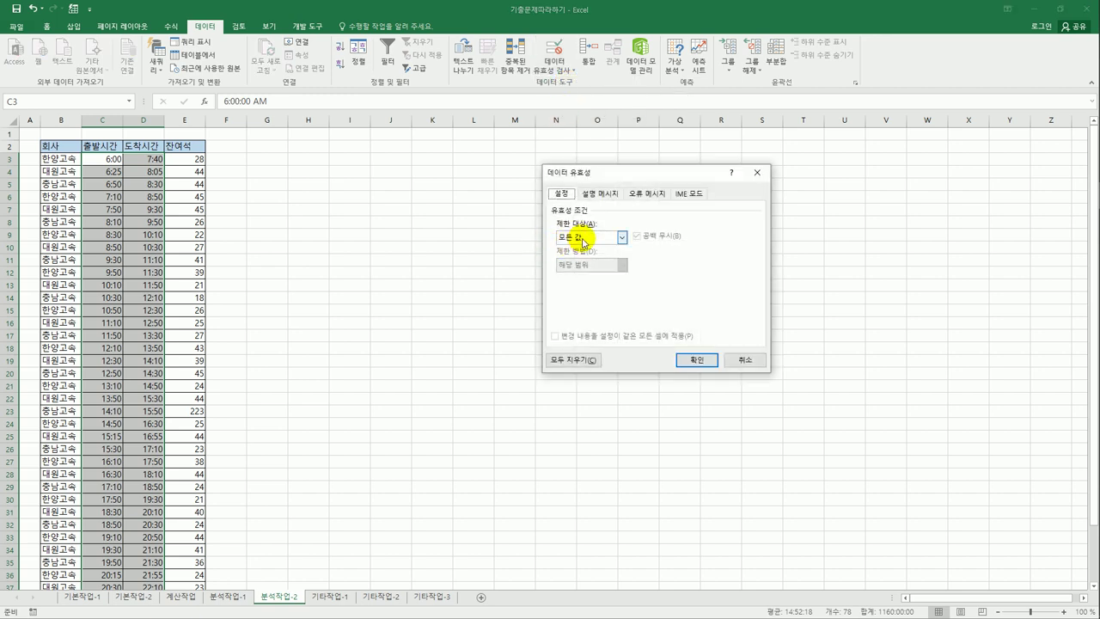
click(581, 238)
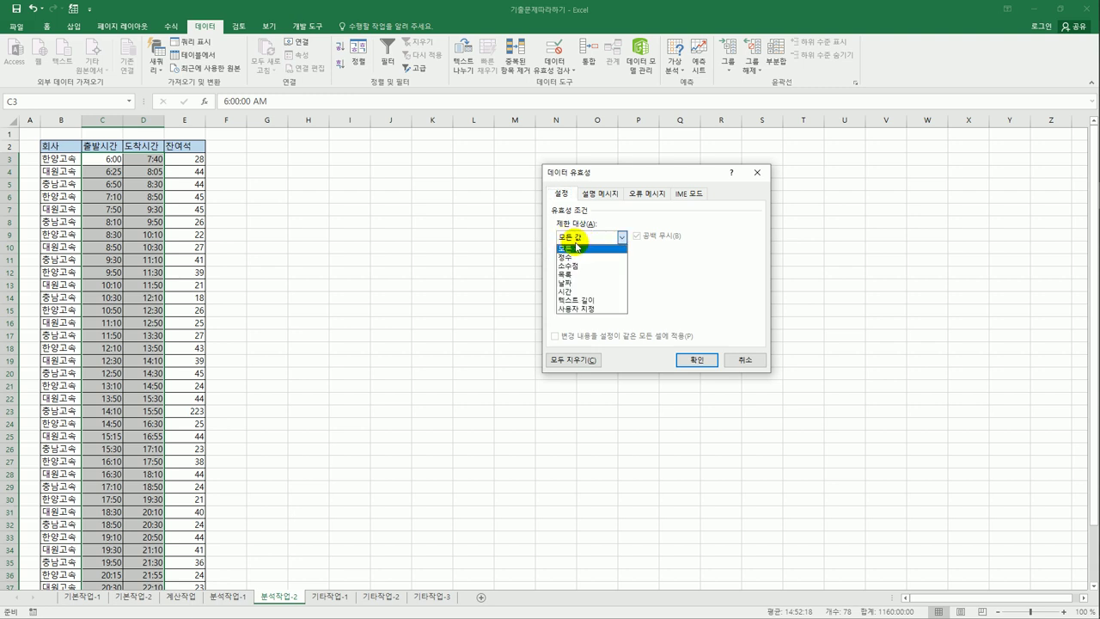
click(579, 290)
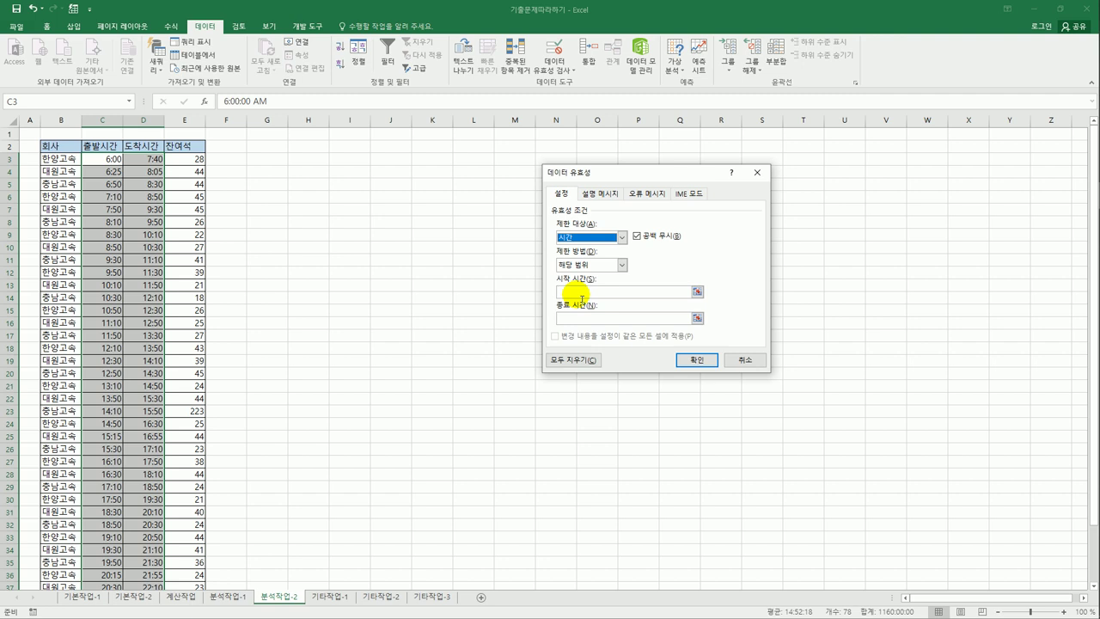
click(582, 294)
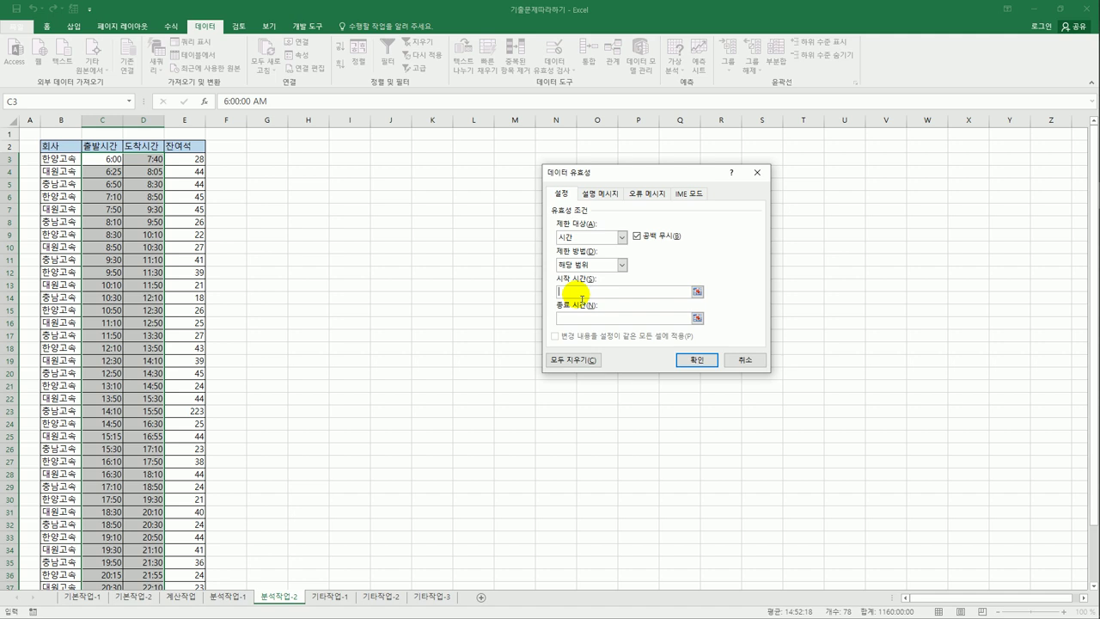
text(06ㅅ)
key(BackSpace)
key(BackSpace)
text(:00)
key(Tab)
text(23:50)
Give the validation an input message titled 입력시간범위 with the text "06시 ~ 23시 50분".
click(598, 193)
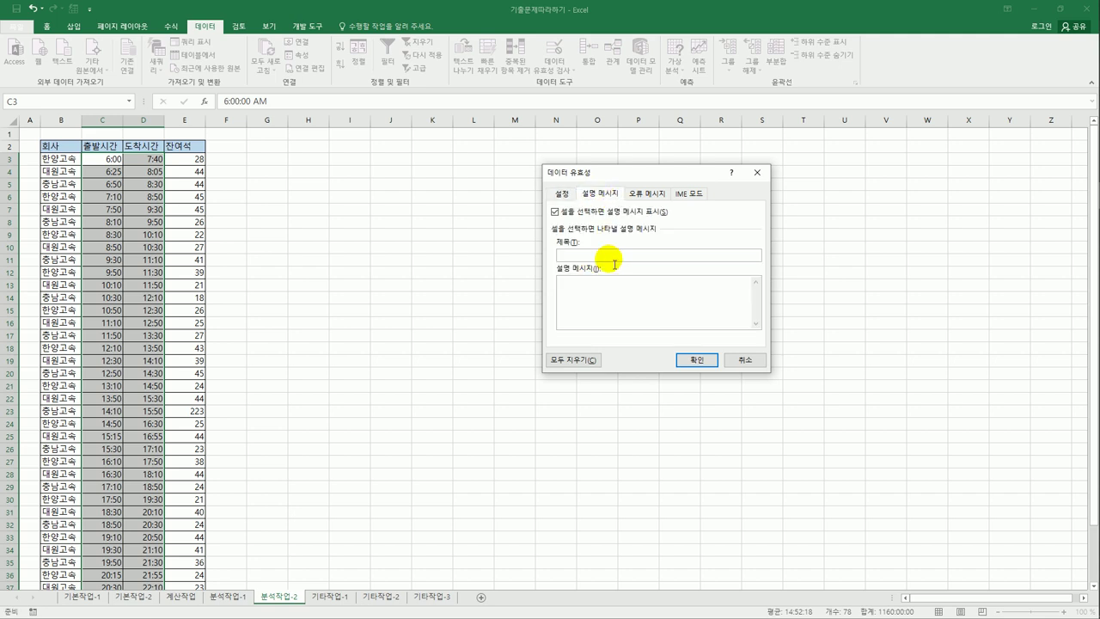
text(이)
text(ㅂ력시간범ㅇ)
text(ㅜㅣ)
text(06ㅅㅣ)
text( ~ 21ㅅㅣ)
text( 50ㅂ)
mouse_move(614, 280)
mouse_down()
mouse_move(584, 287)
mouse_move(594, 288)
mouse_up()
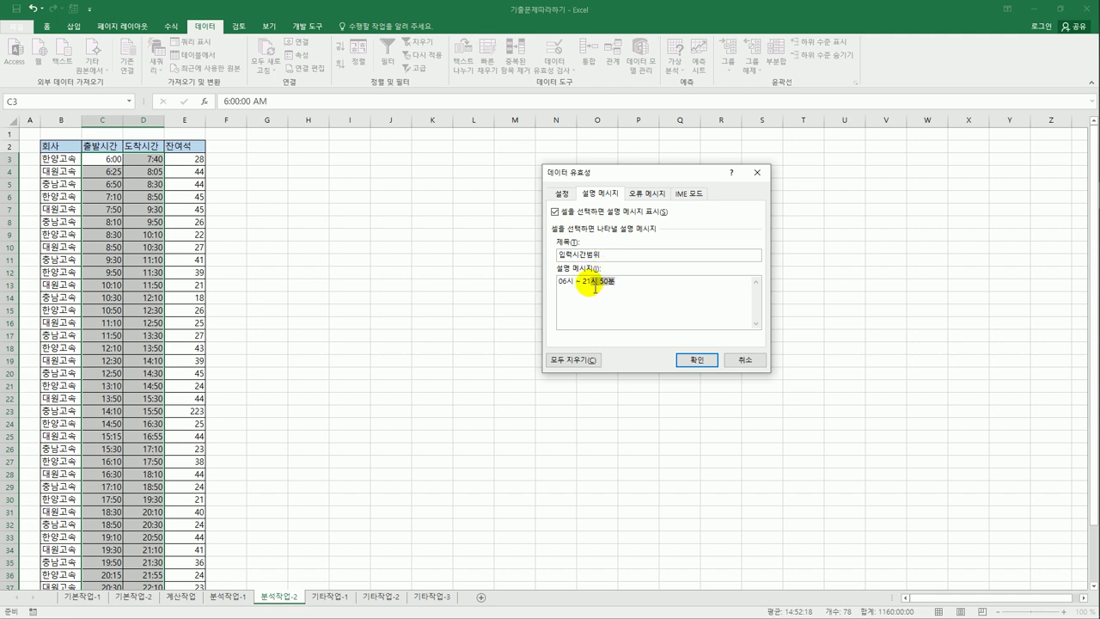
click(591, 284)
key(BackSpace)
text(3)
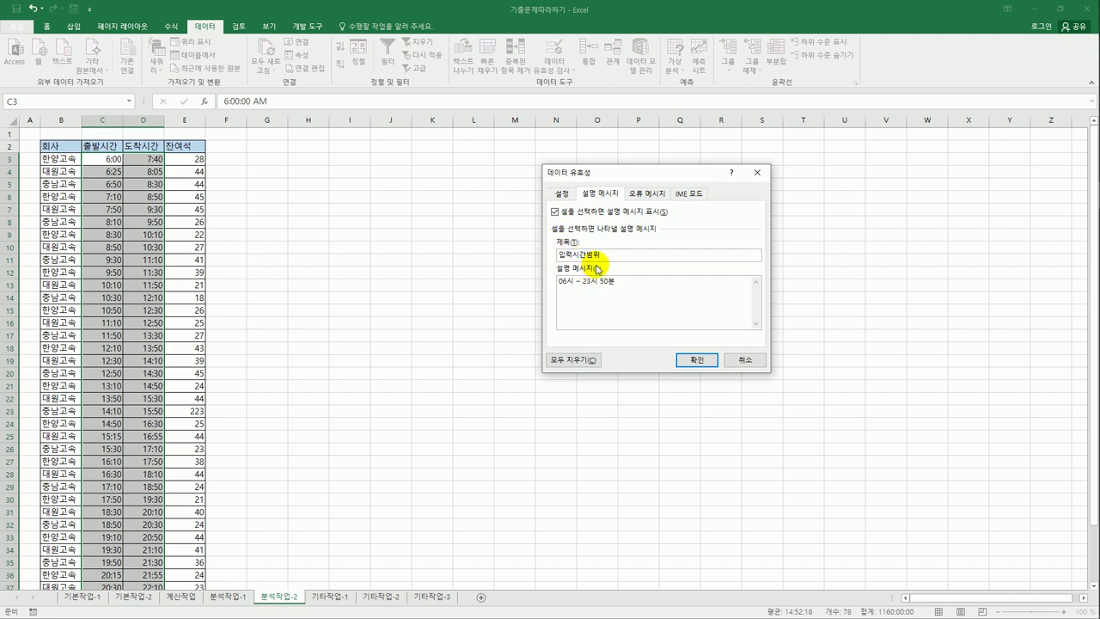
Set the validation's error alert to the 정보 style, titled 시간확인, with the message "입력시간을 확인하세요!!", and apply the validation.
click(645, 194)
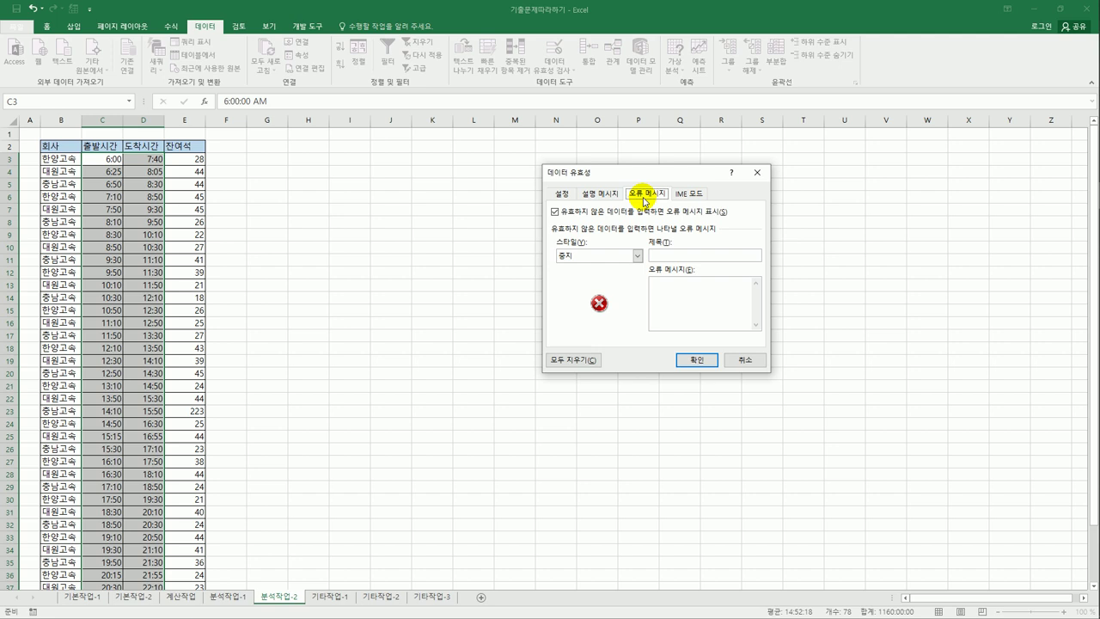
click(638, 256)
click(633, 287)
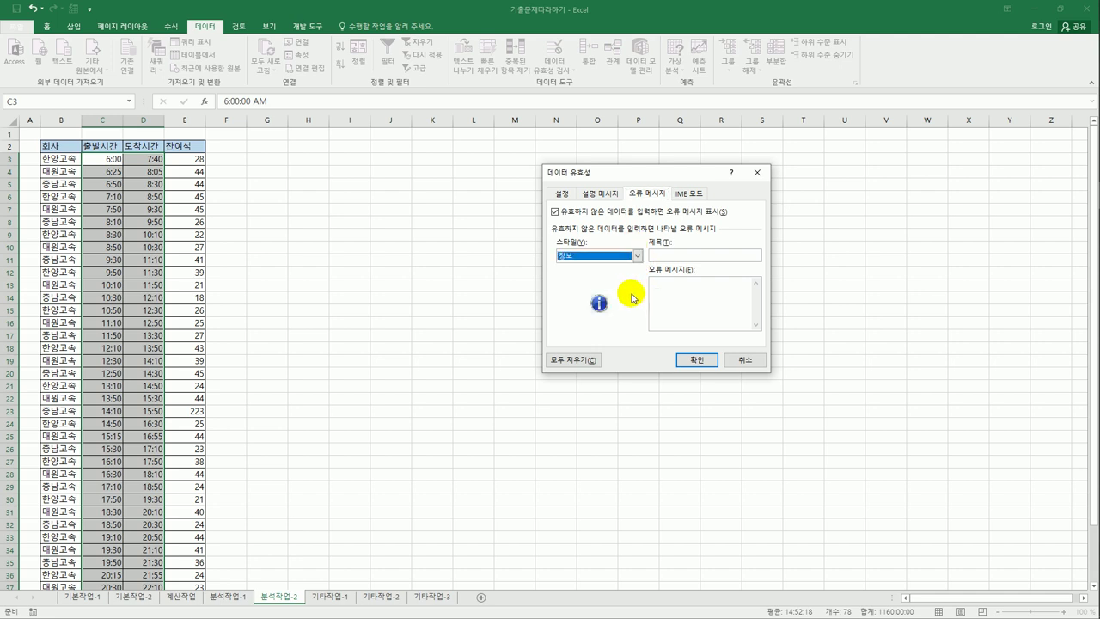
click(662, 256)
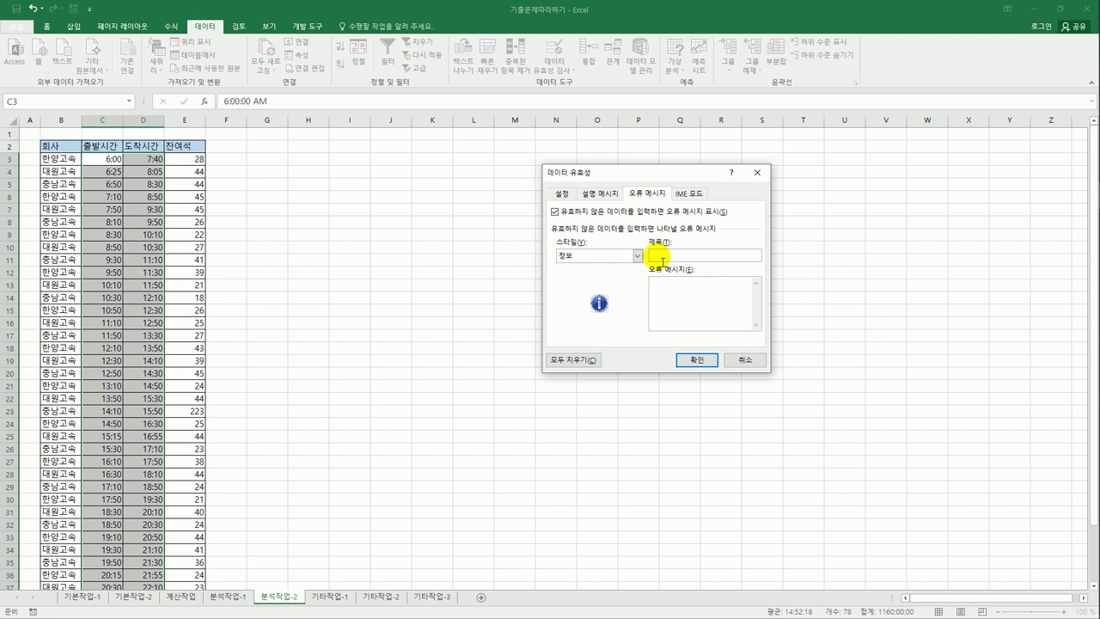
text(시간확인)
click(659, 260)
text(ㅇ)
text(입력시간을 ㅎ)
text(확인하세요~)
key(BackSpace)
text(!!)
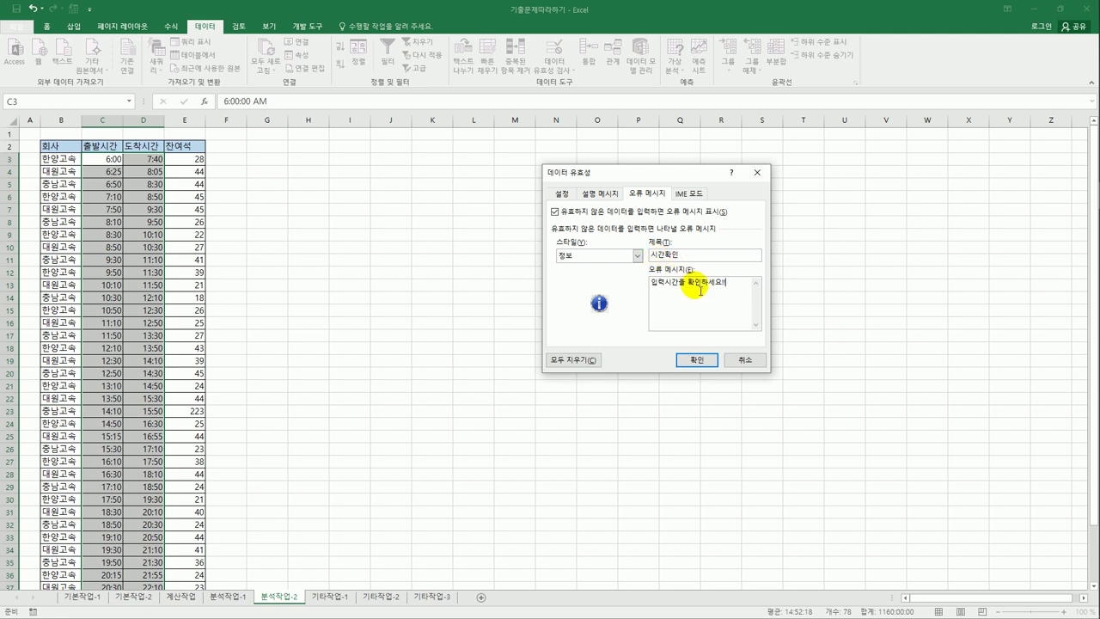
click(714, 360)
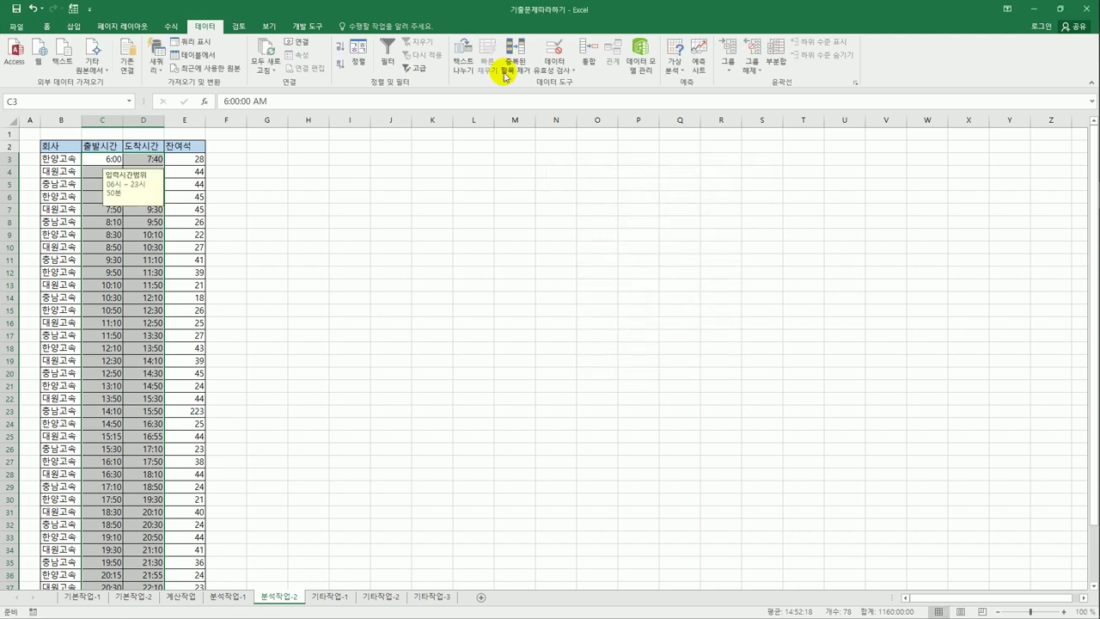
Test the validation on the time cells by trying to enter 04:00 in C3, and cancel the entry.
click(104, 163)
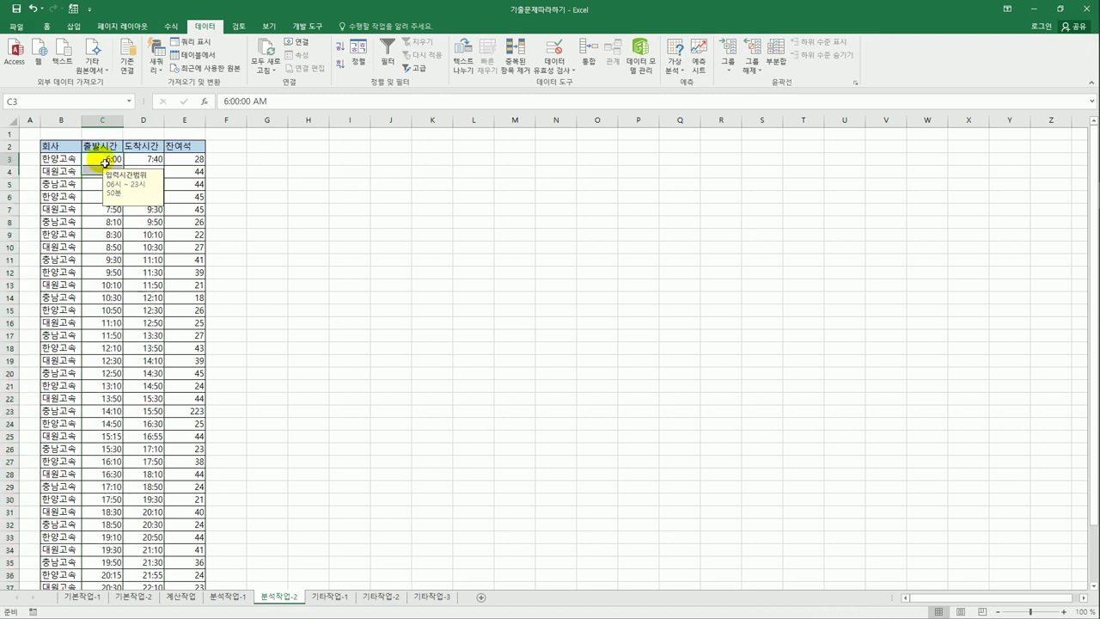
click(119, 310)
click(152, 314)
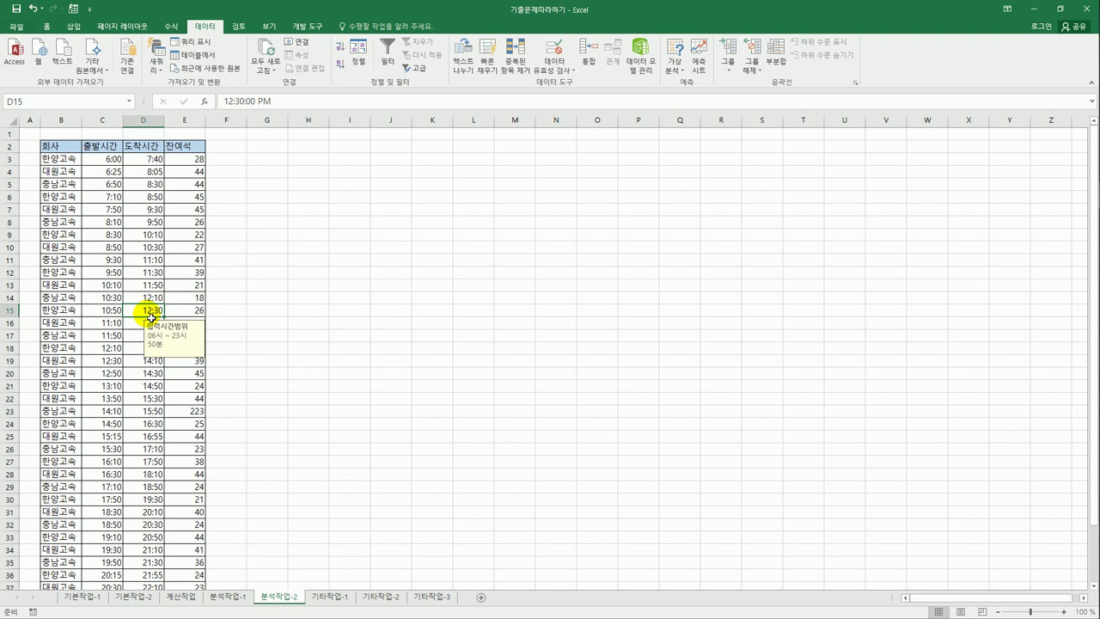
click(104, 160)
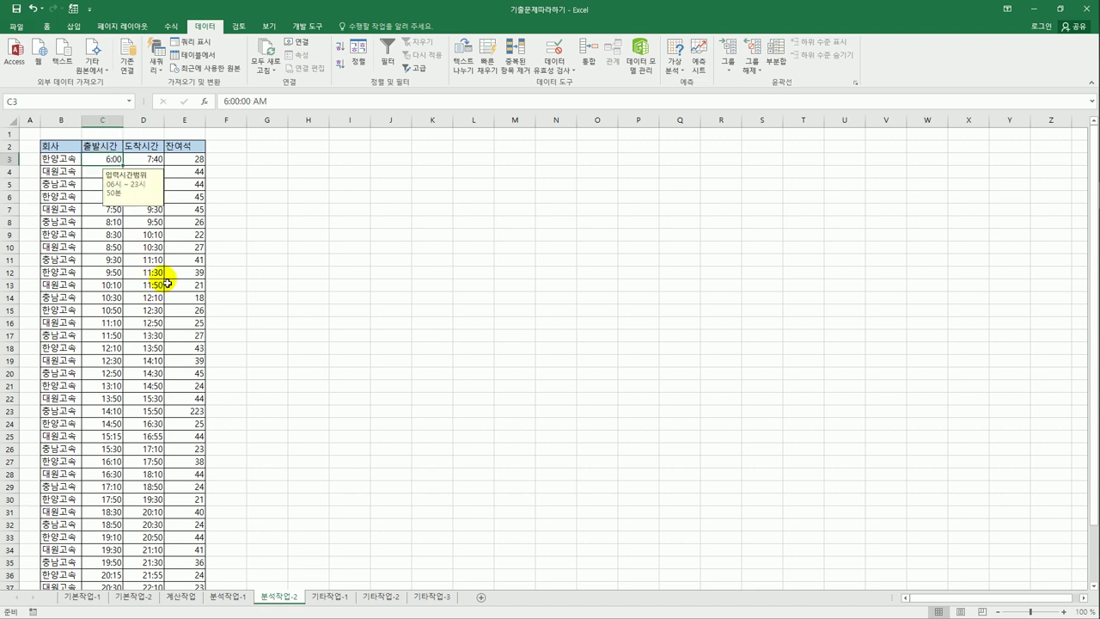
text(04)
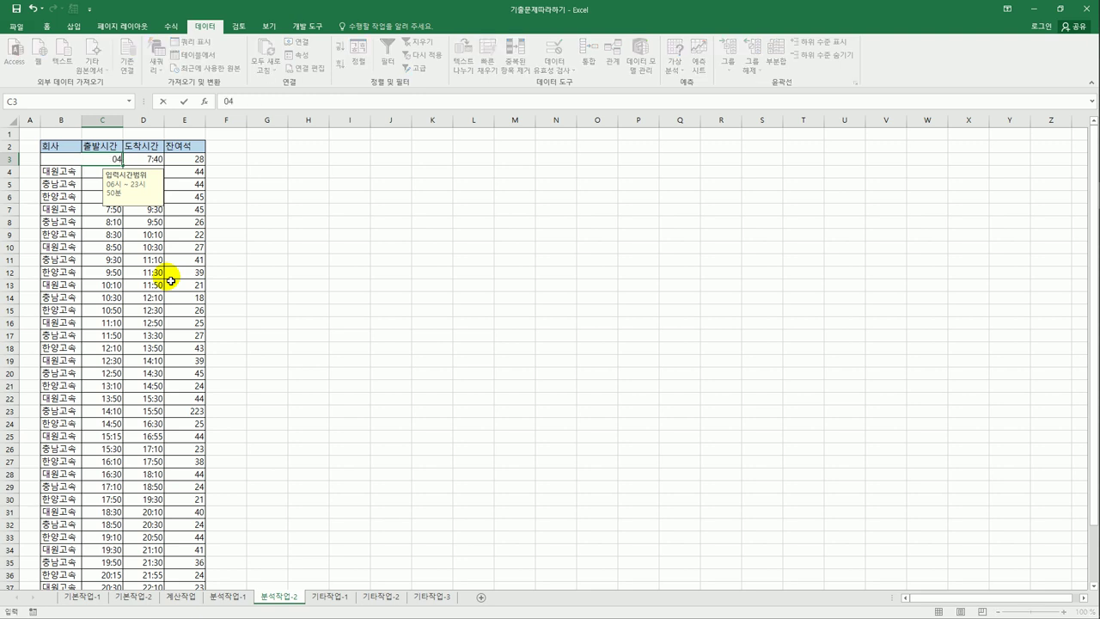
text(:00)
key(Return)
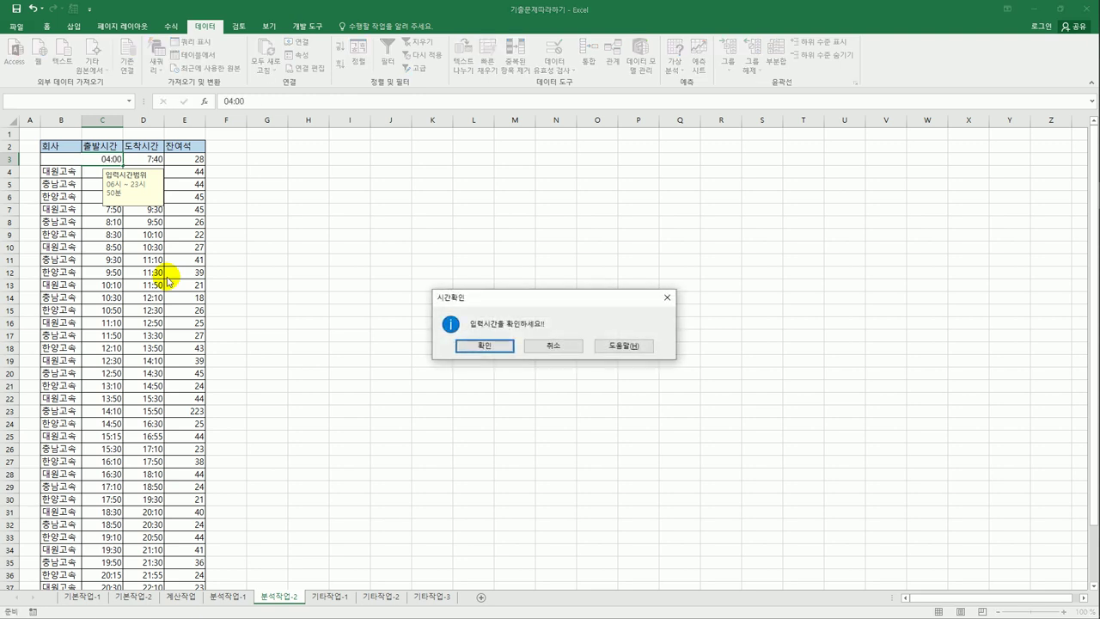
click(548, 345)
click(431, 350)
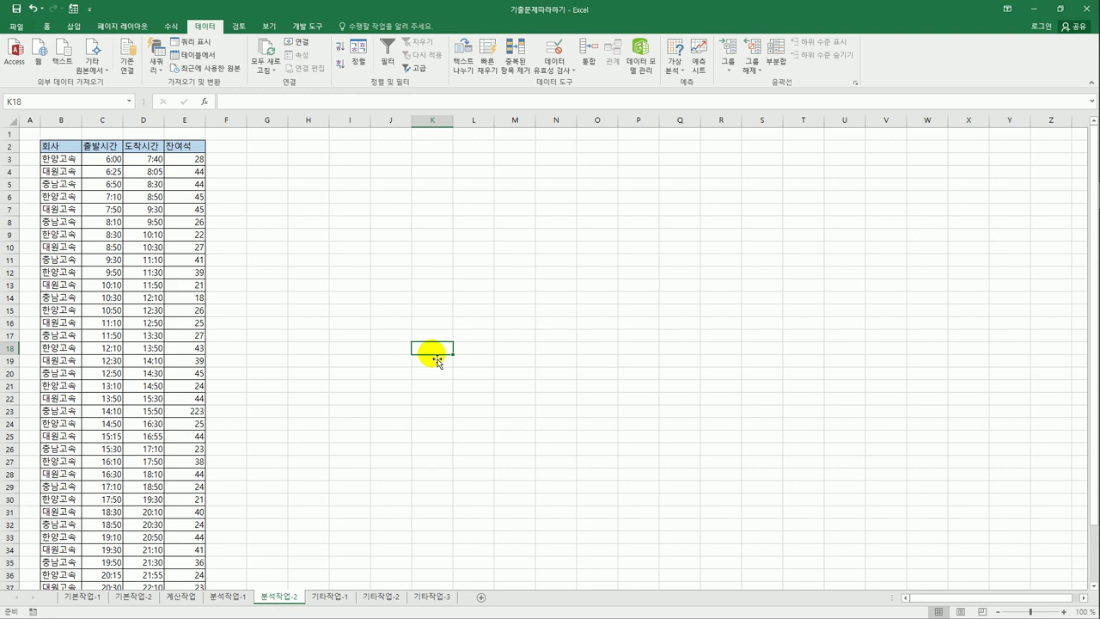
Turn on filtering for the bus timetable and open a custom filter for the 출발시간 column.
click(97, 149)
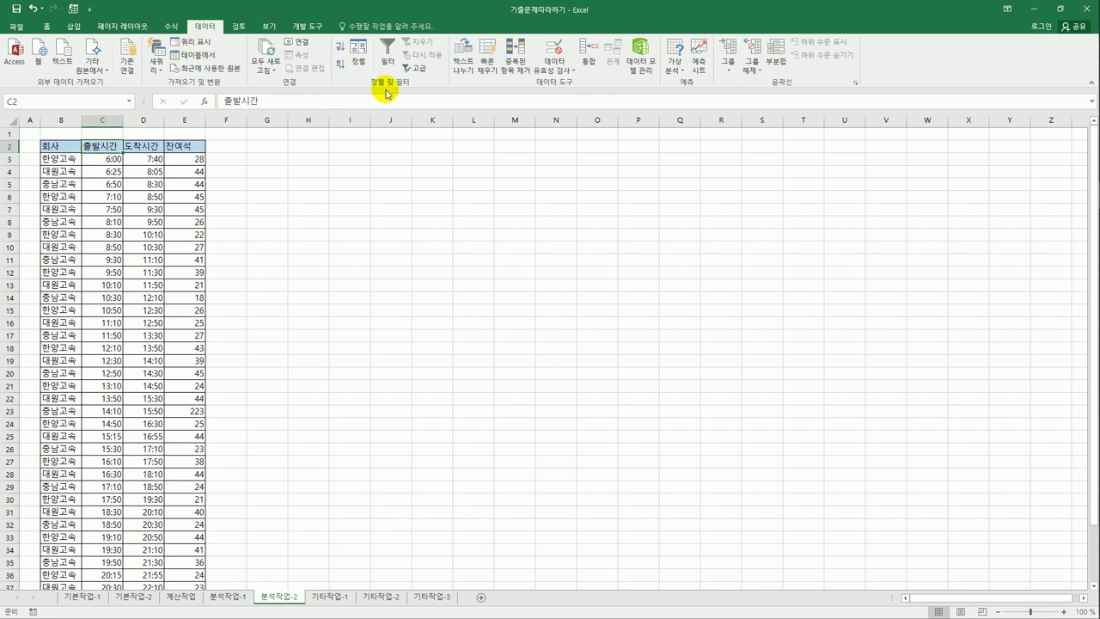
click(386, 62)
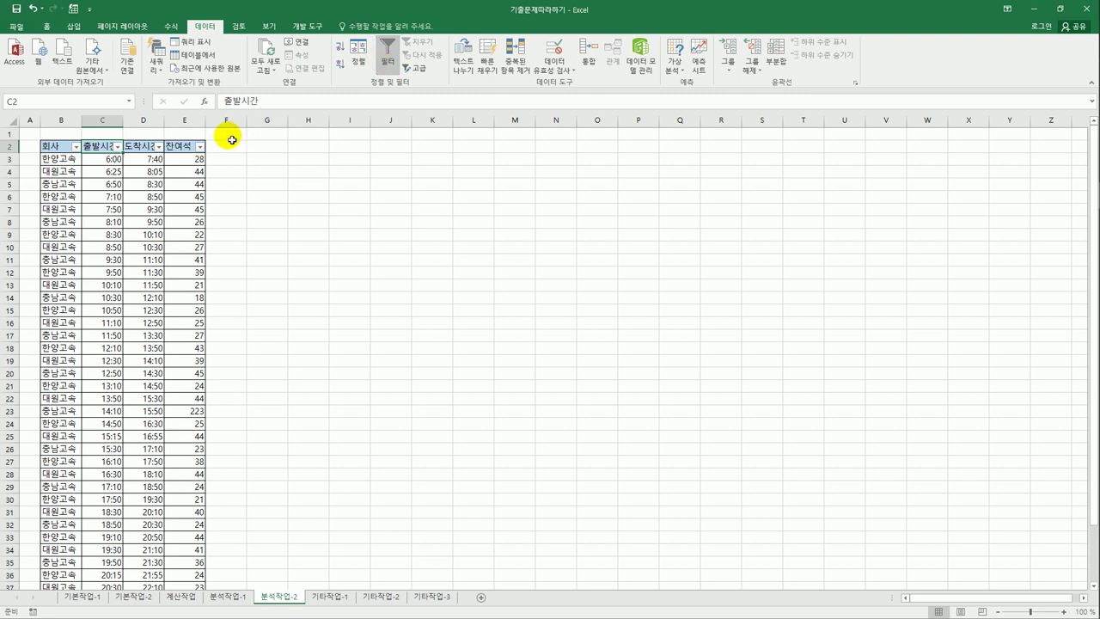
click(118, 147)
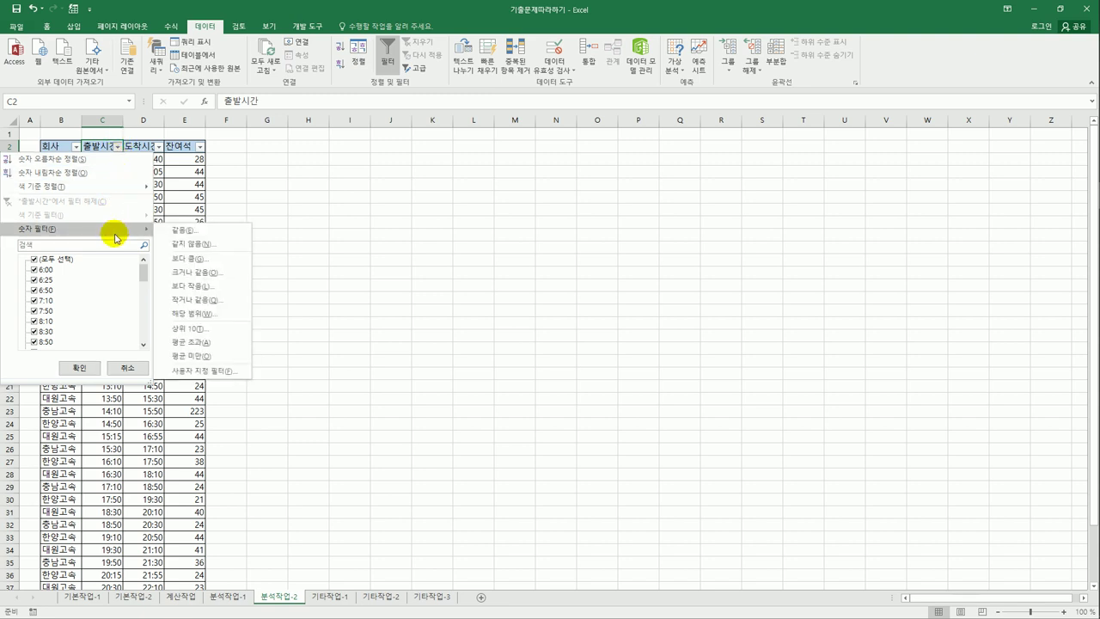
click(229, 371)
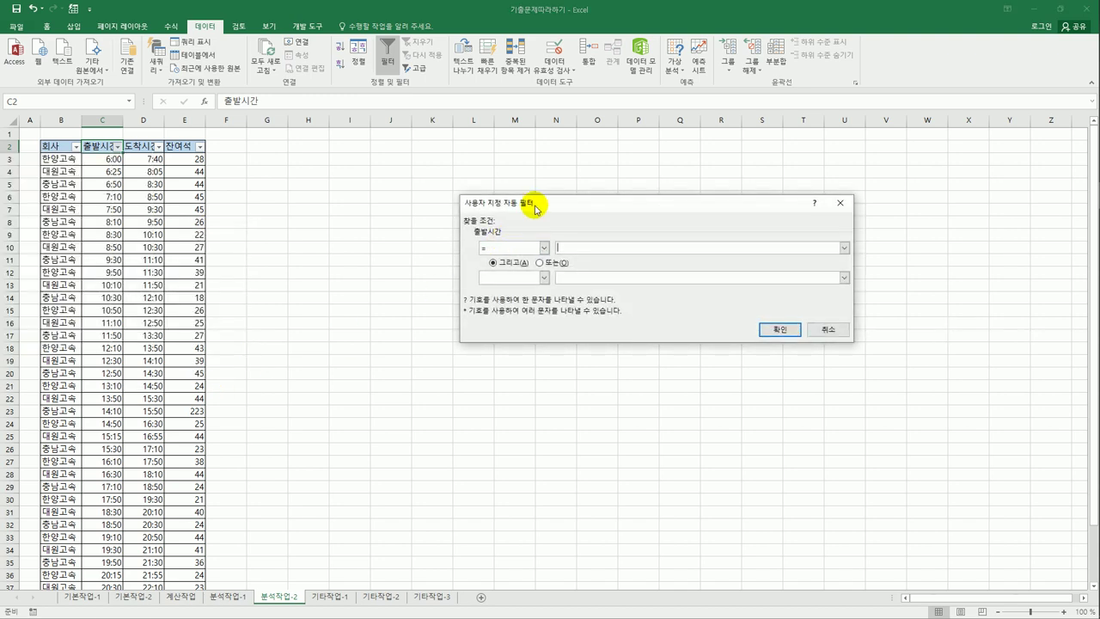
drag(534, 209, 465, 192)
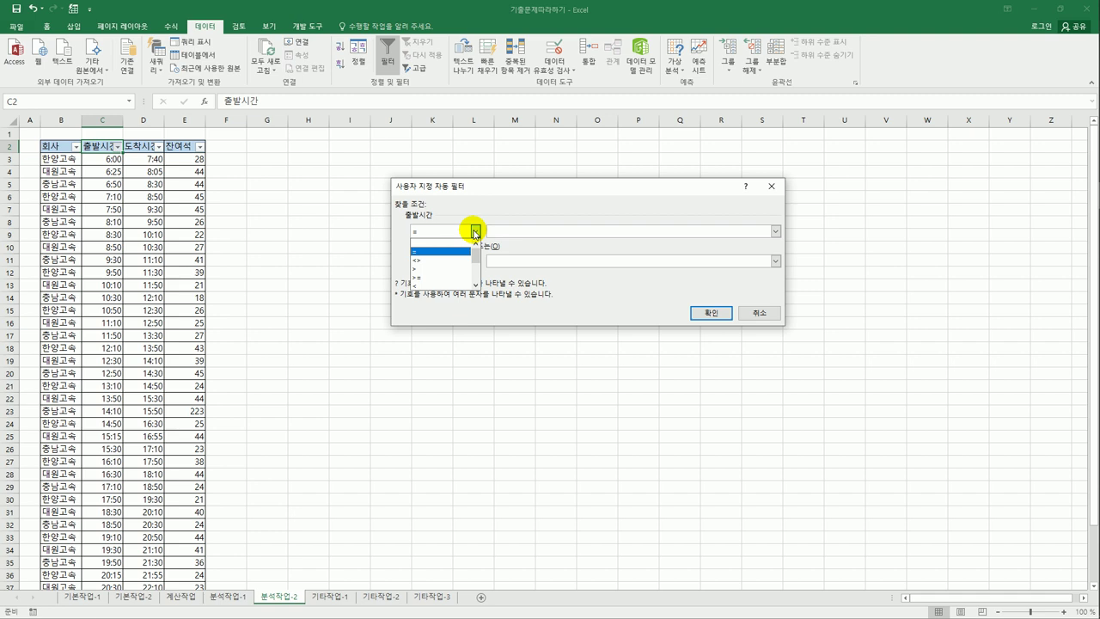
Filter 출발시간 to times greater than or equal to 09:00 and less than or equal to 11:00.
click(467, 278)
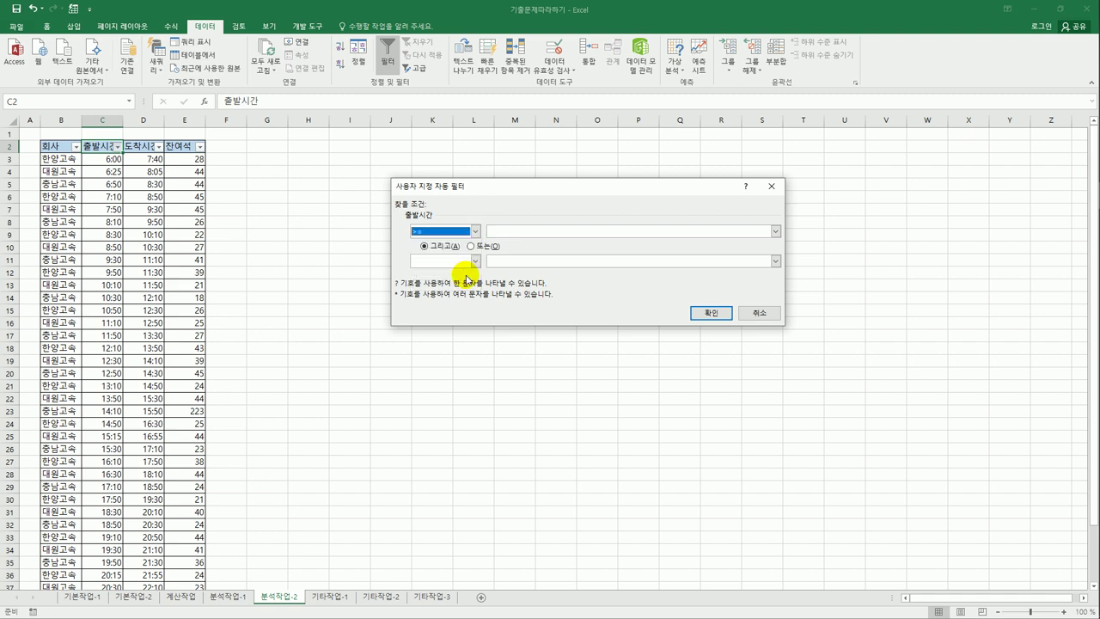
click(537, 233)
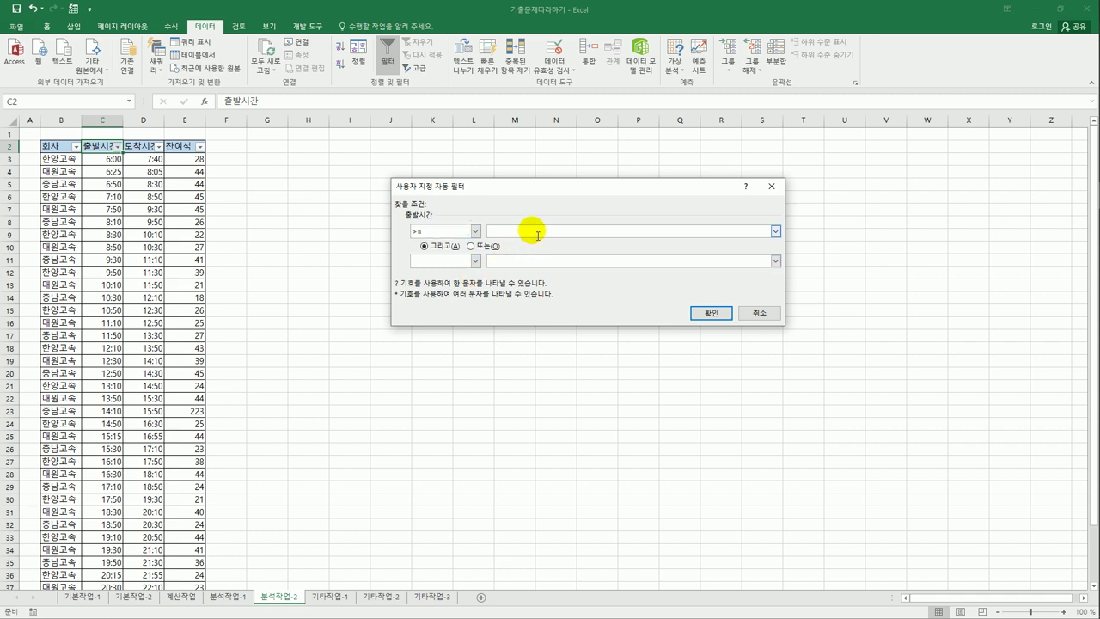
text(09:00)
click(475, 261)
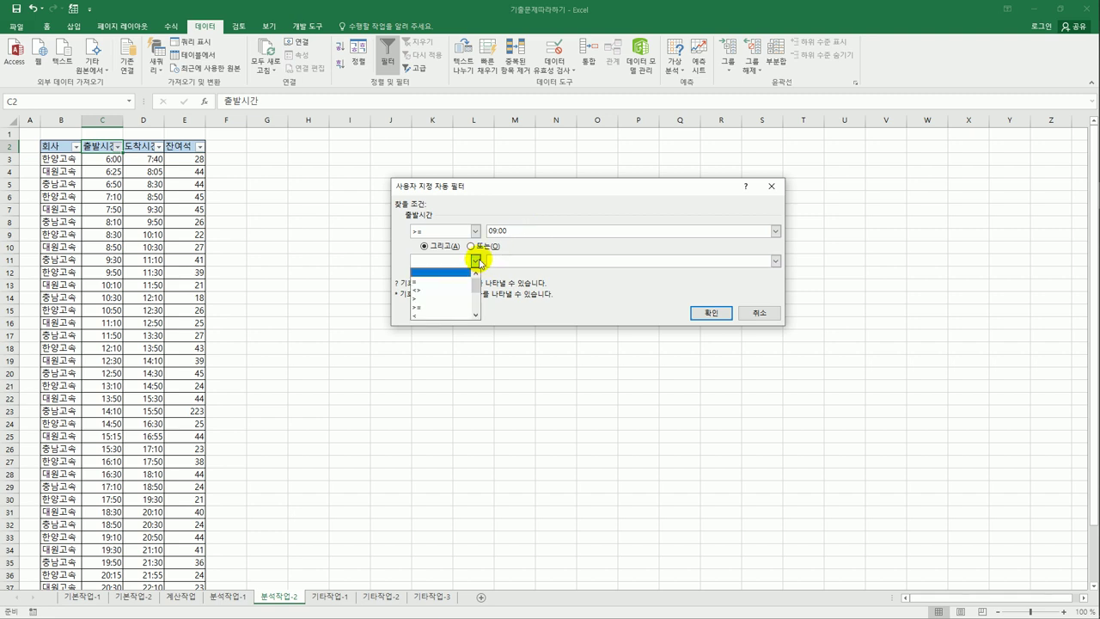
drag(474, 285, 475, 296)
click(455, 298)
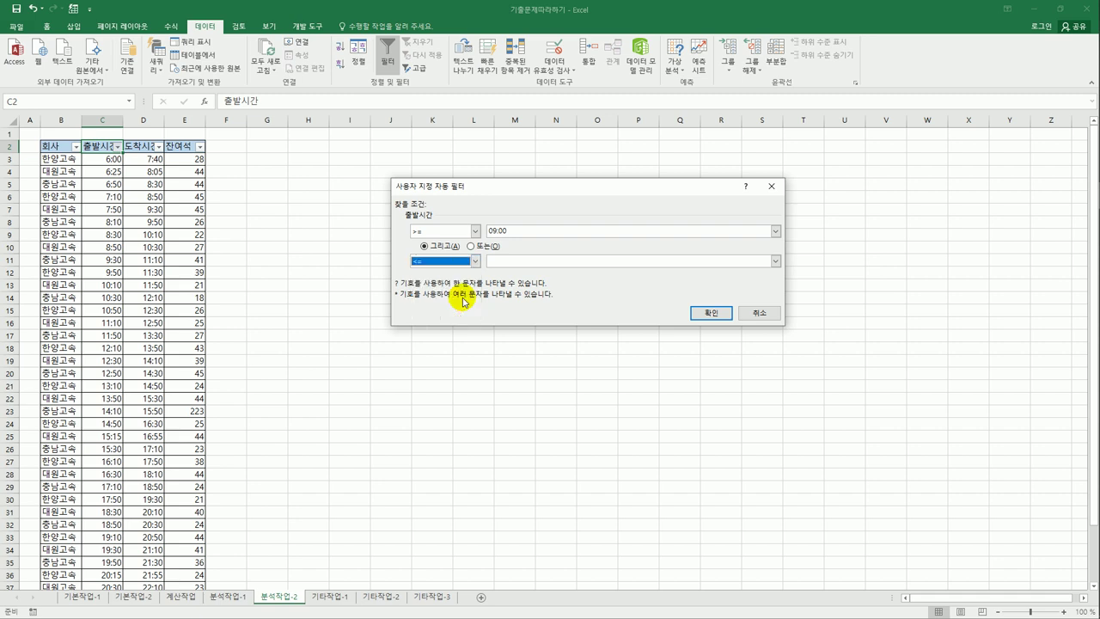
click(516, 263)
text(11)
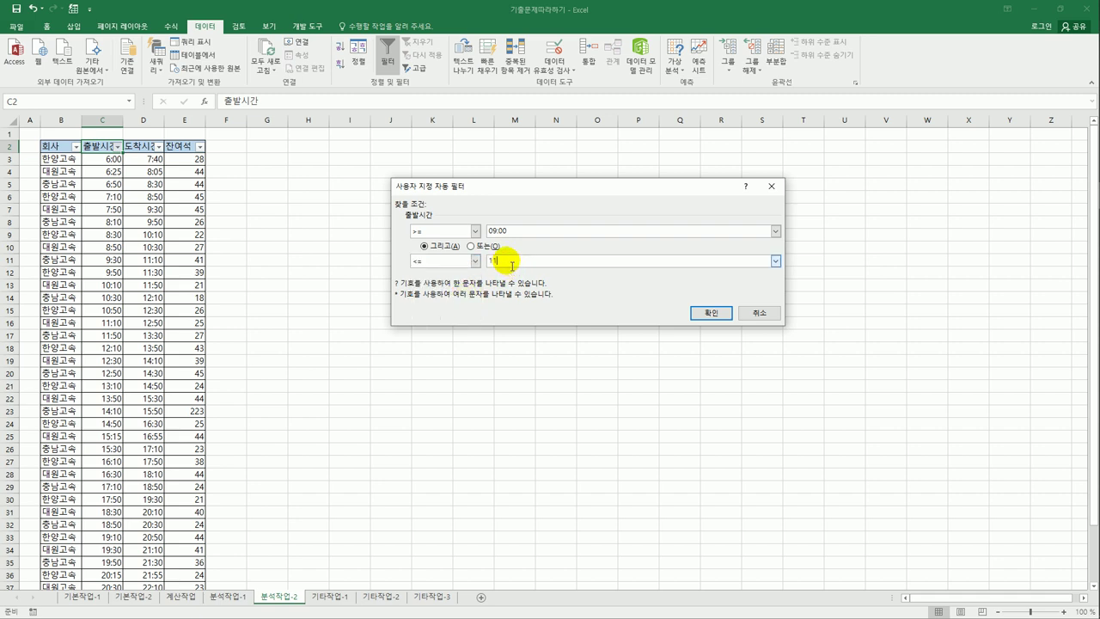
text(:00)
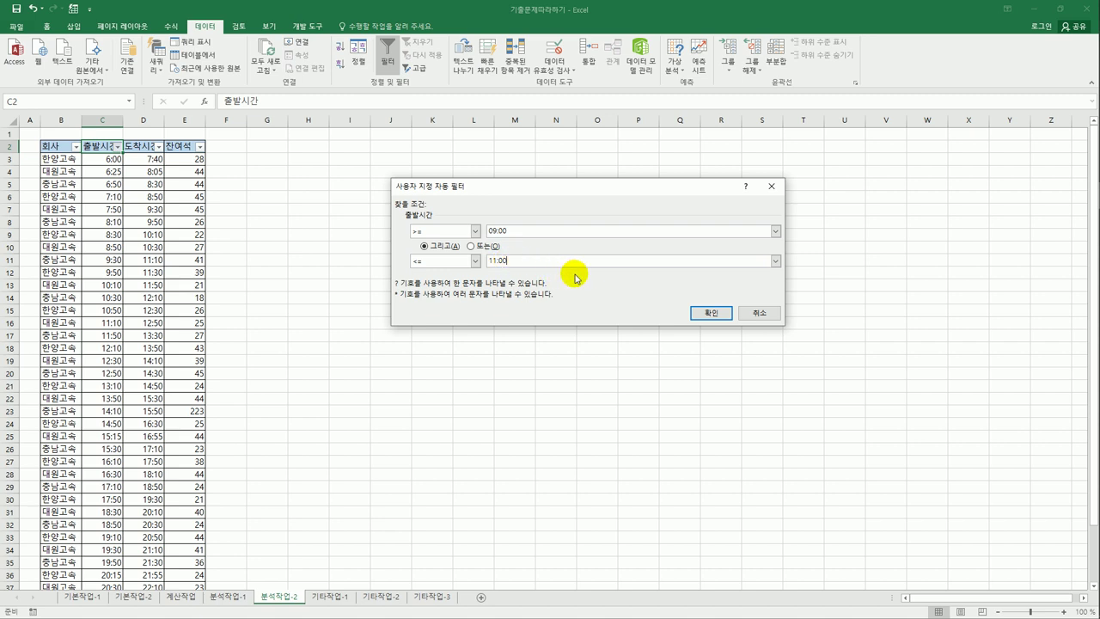
click(710, 312)
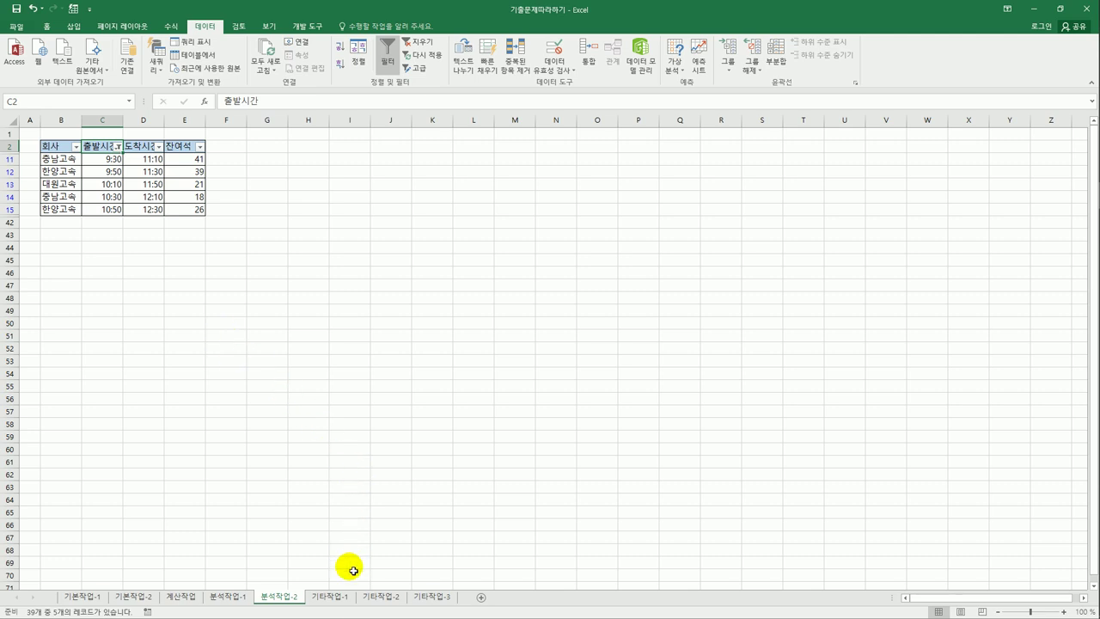
On the 기타작업-1 sheet, change the chart's 평균온도 series to a line with markers (표식이 있는 꺾은선형).
click(345, 596)
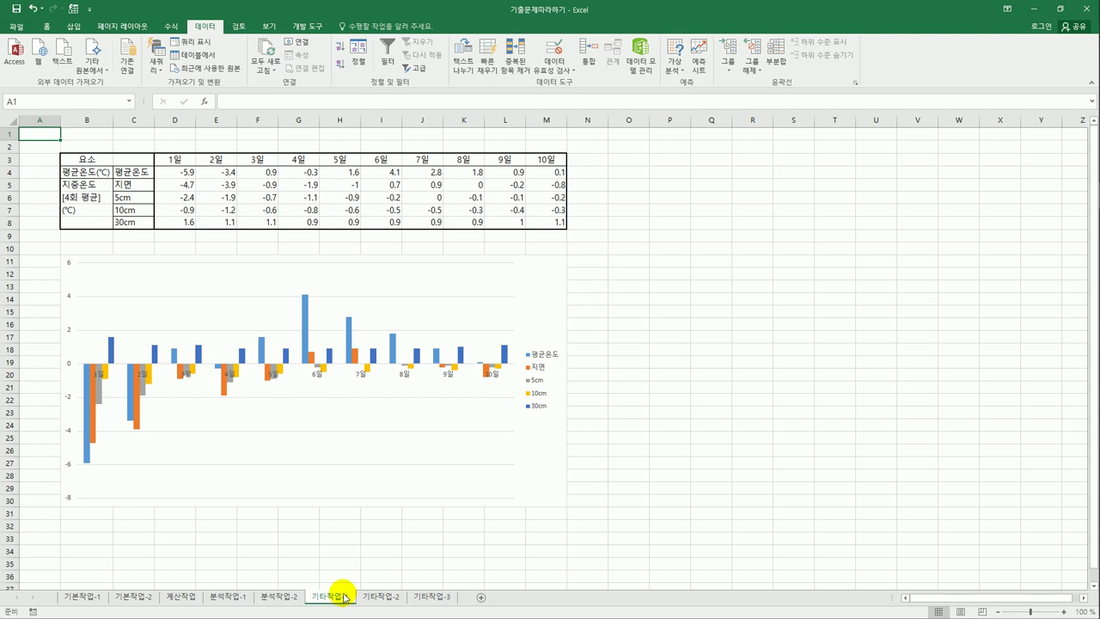
click(552, 289)
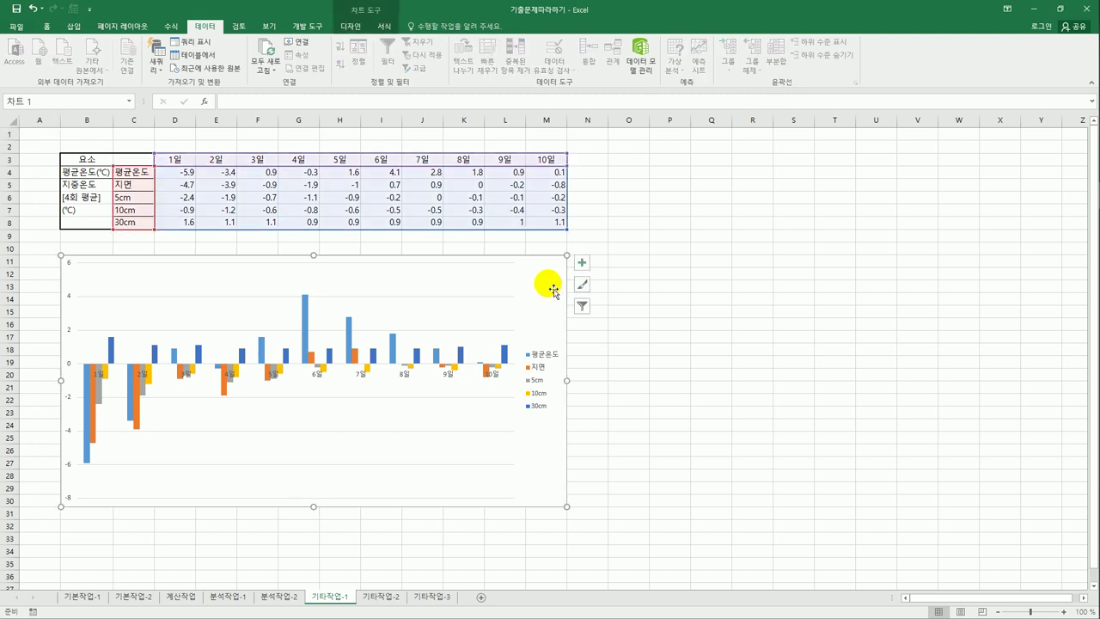
click(306, 302)
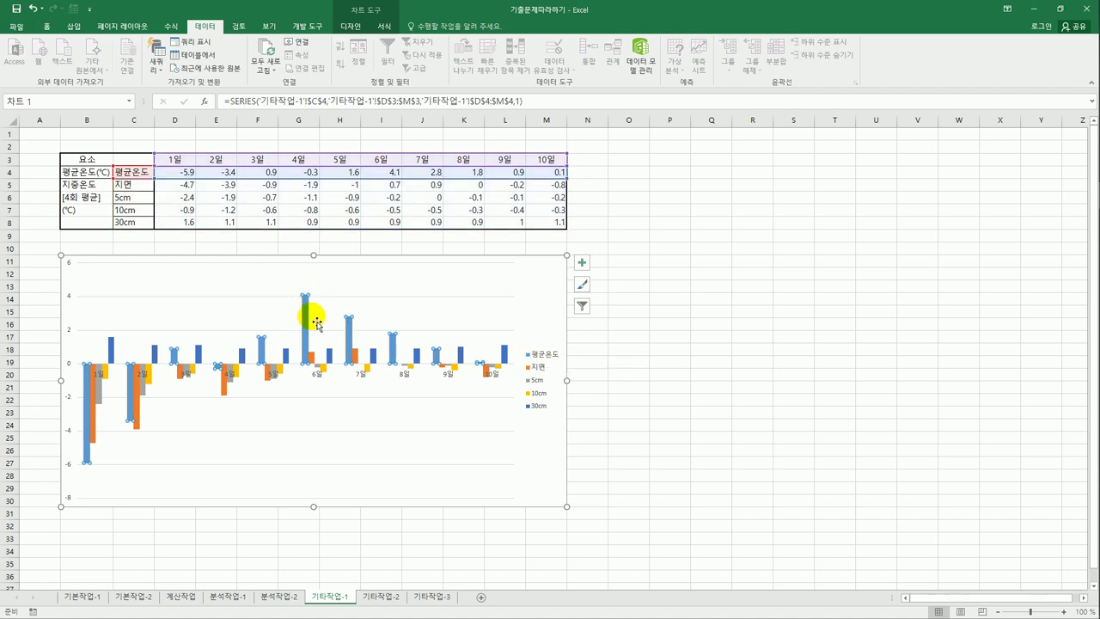
mouse_move(308, 319)
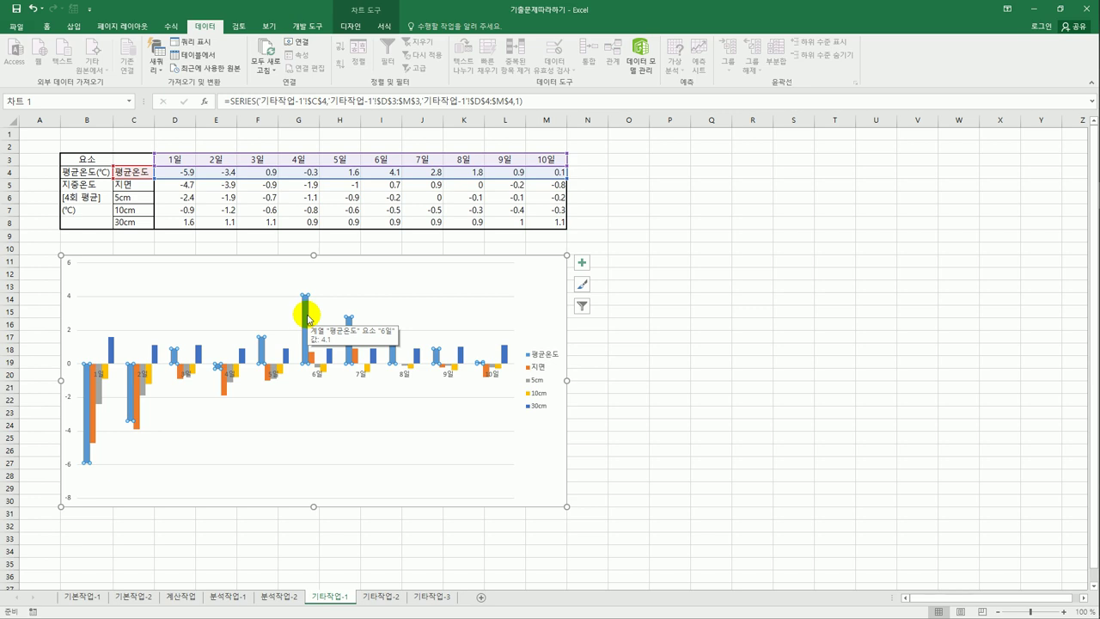
right_click(307, 320)
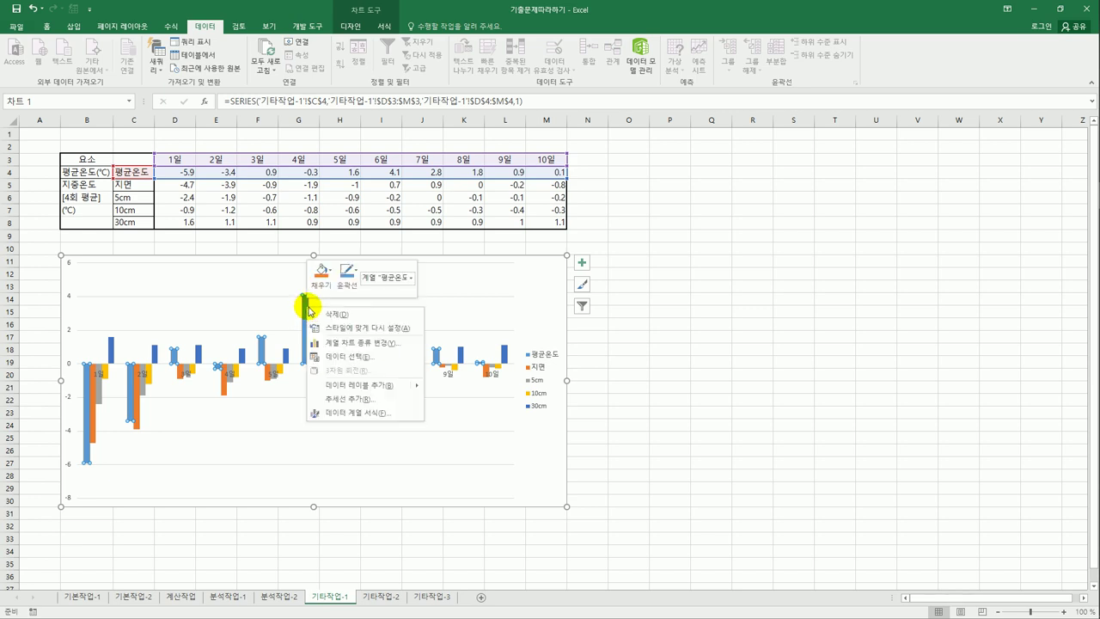
click(368, 342)
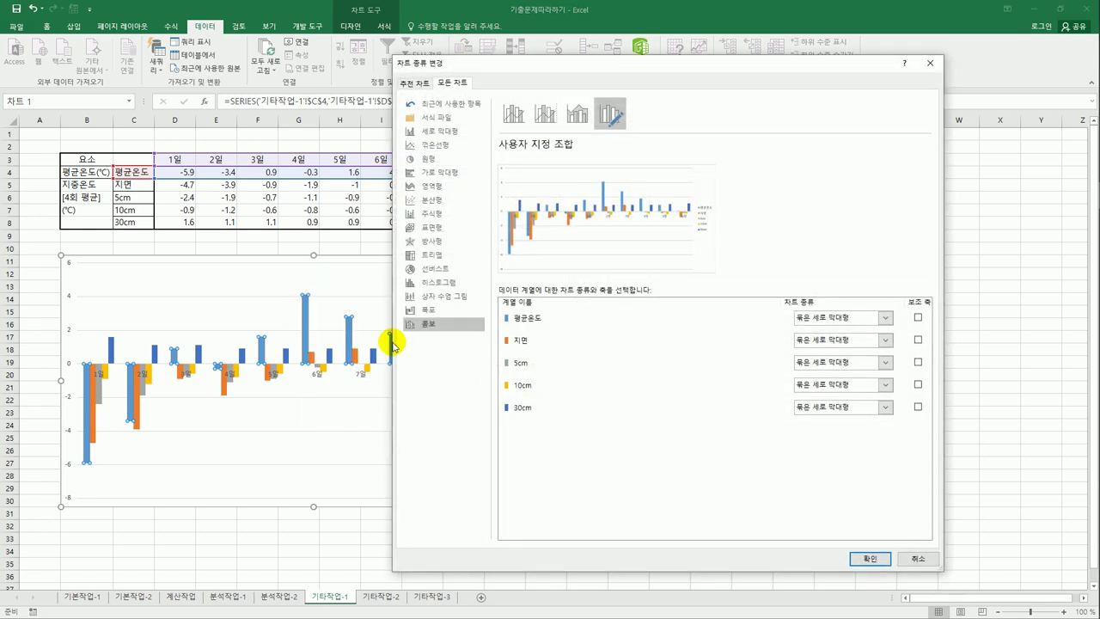
click(520, 319)
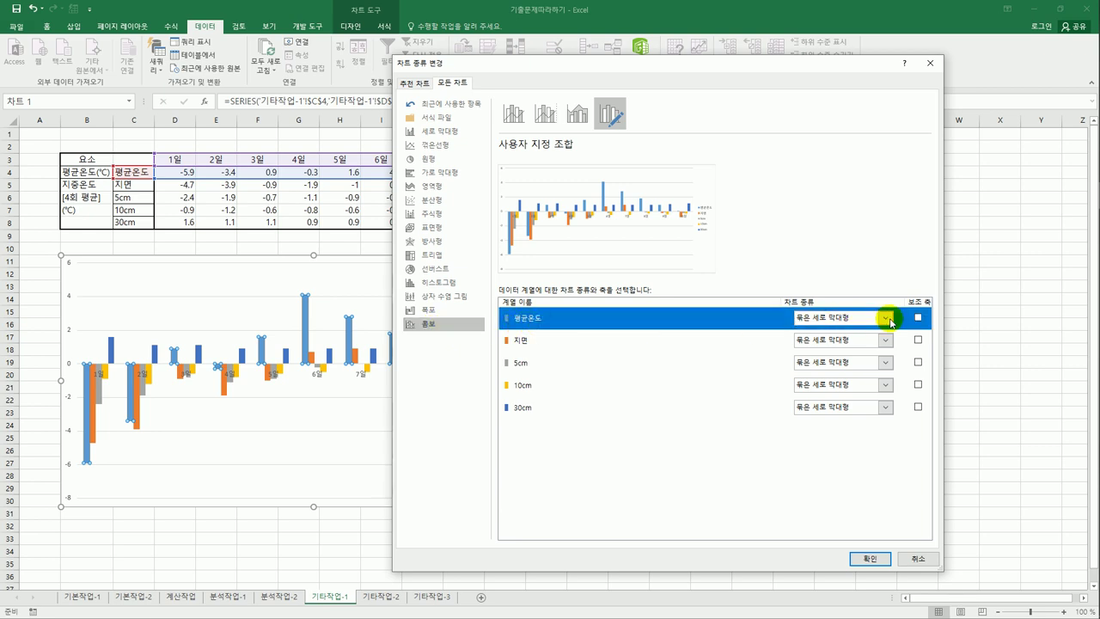
click(886, 318)
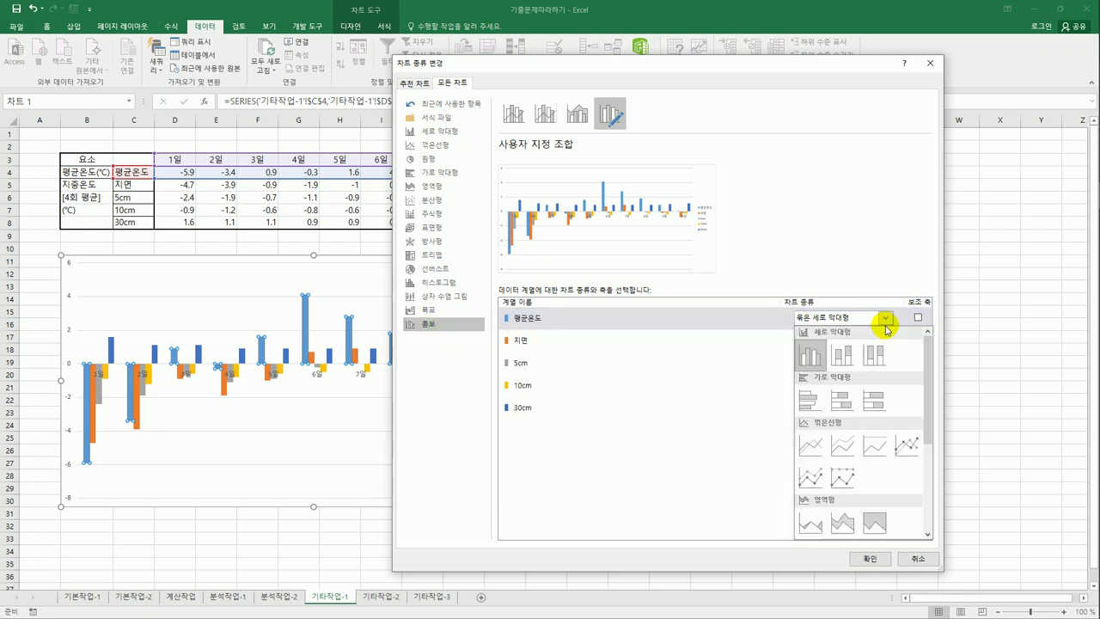
click(913, 444)
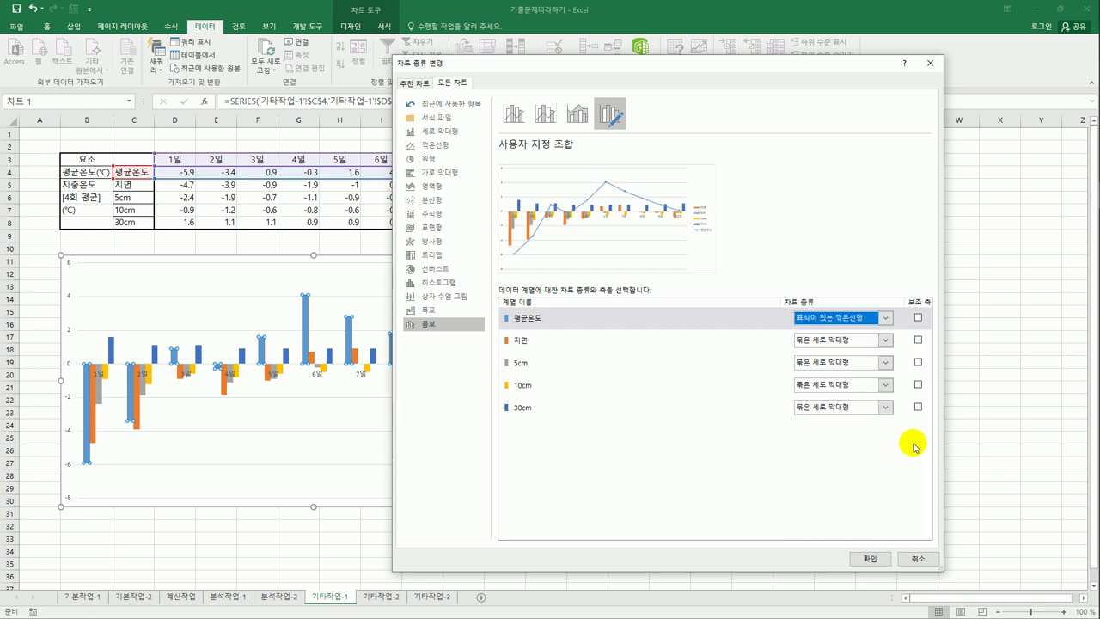
click(864, 564)
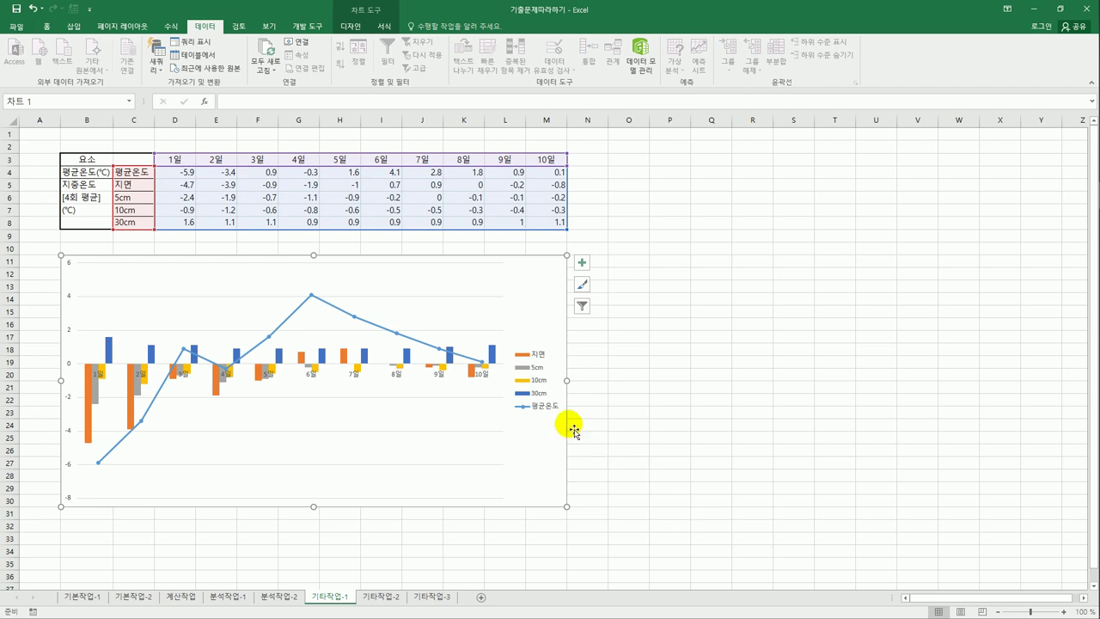
Add data labels to the 평균온도 line series in the chart.
click(312, 297)
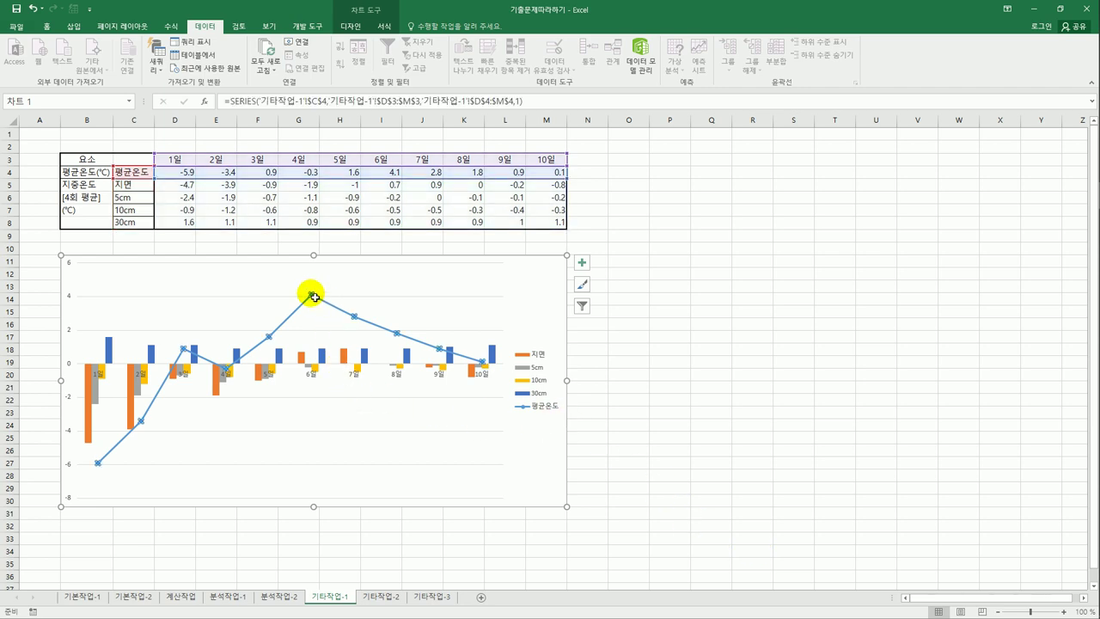
right_click(312, 297)
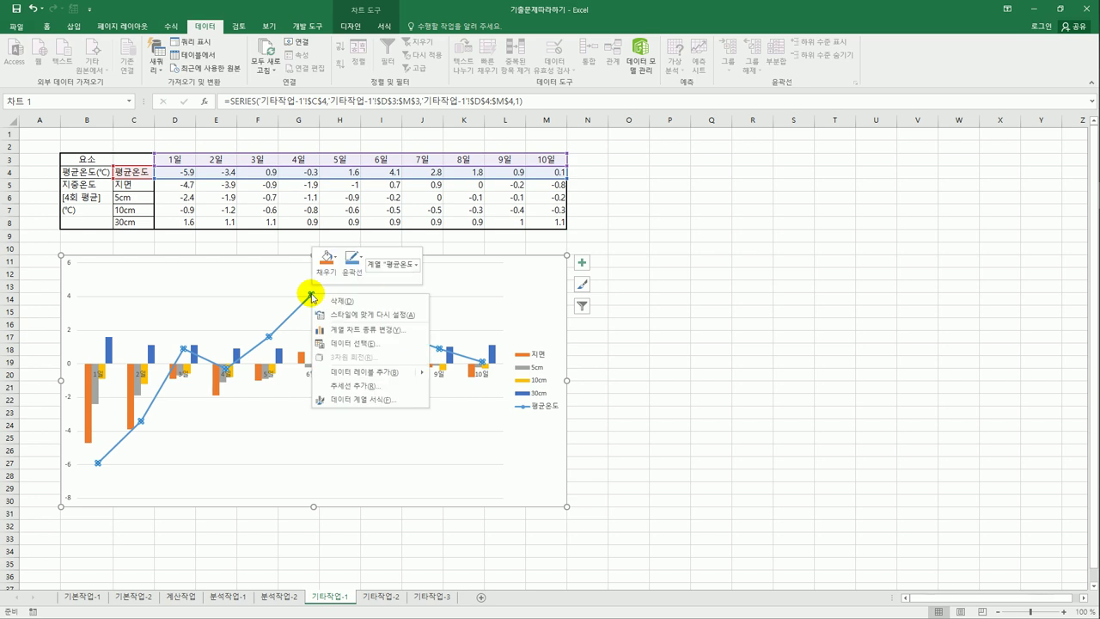
click(365, 372)
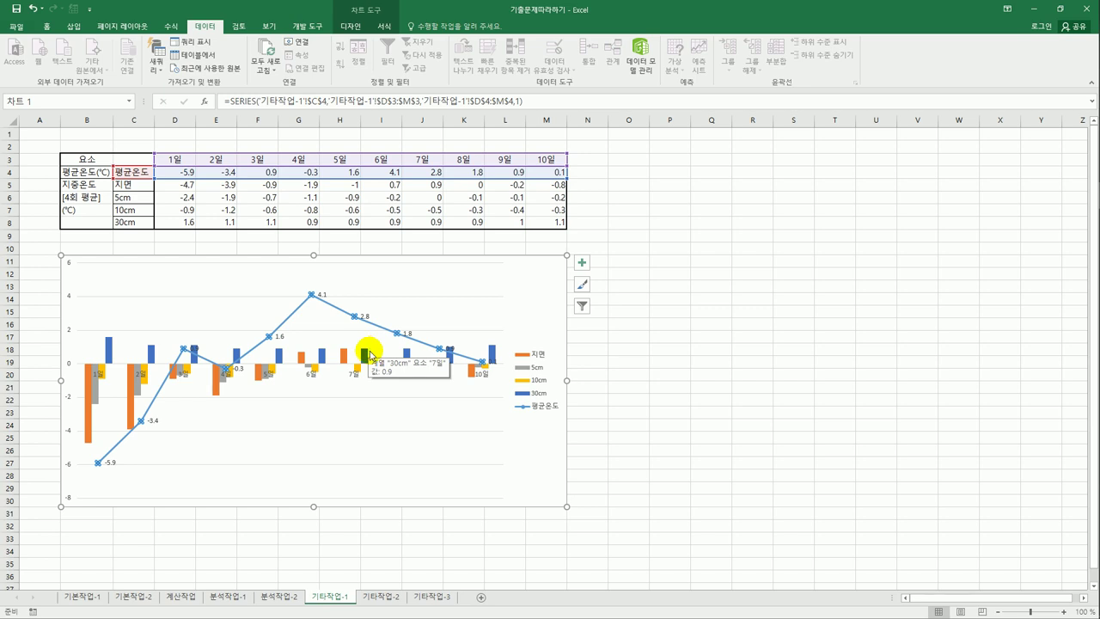
Add a chart title reading "지중온도와 평균온도의 비교".
click(583, 262)
click(632, 295)
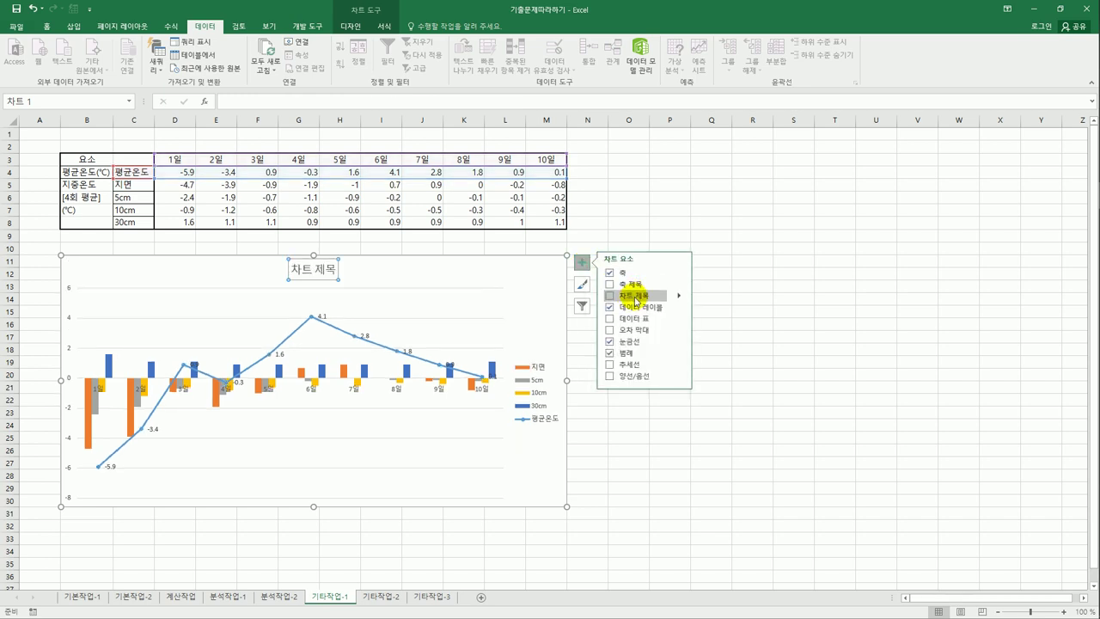
drag(292, 271, 355, 270)
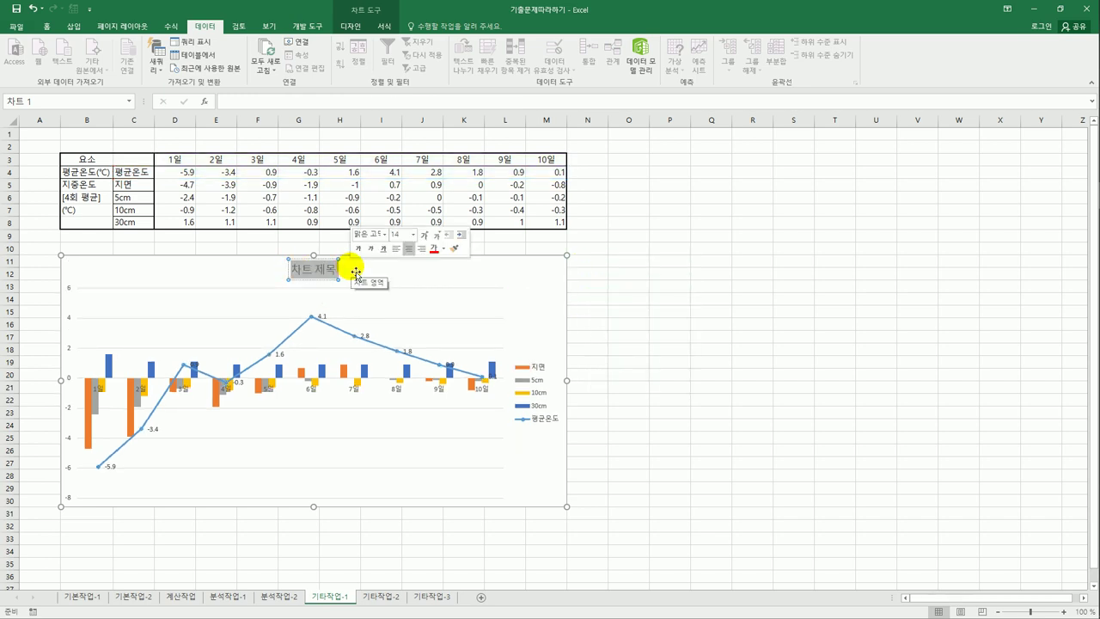
text(지중오)
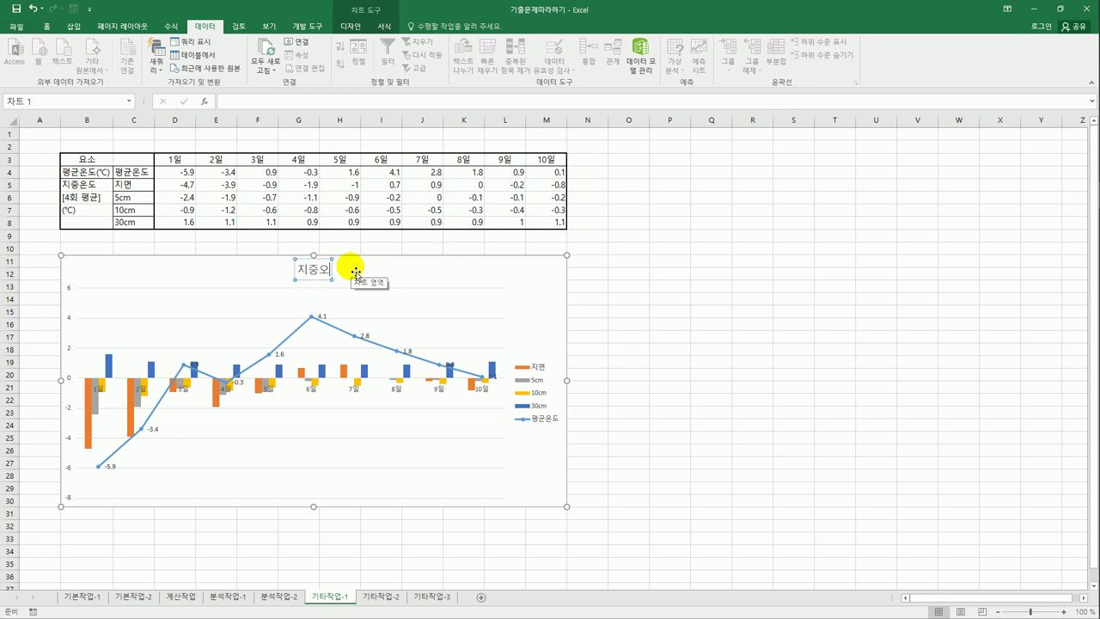
text(노도와 평균온도의)
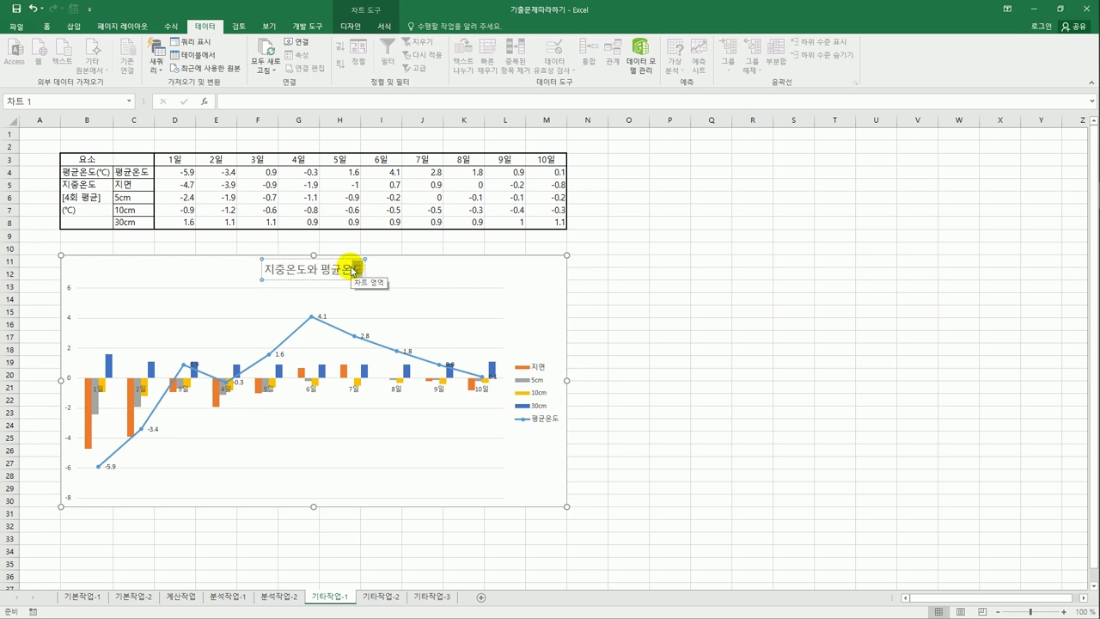
text( 비교)
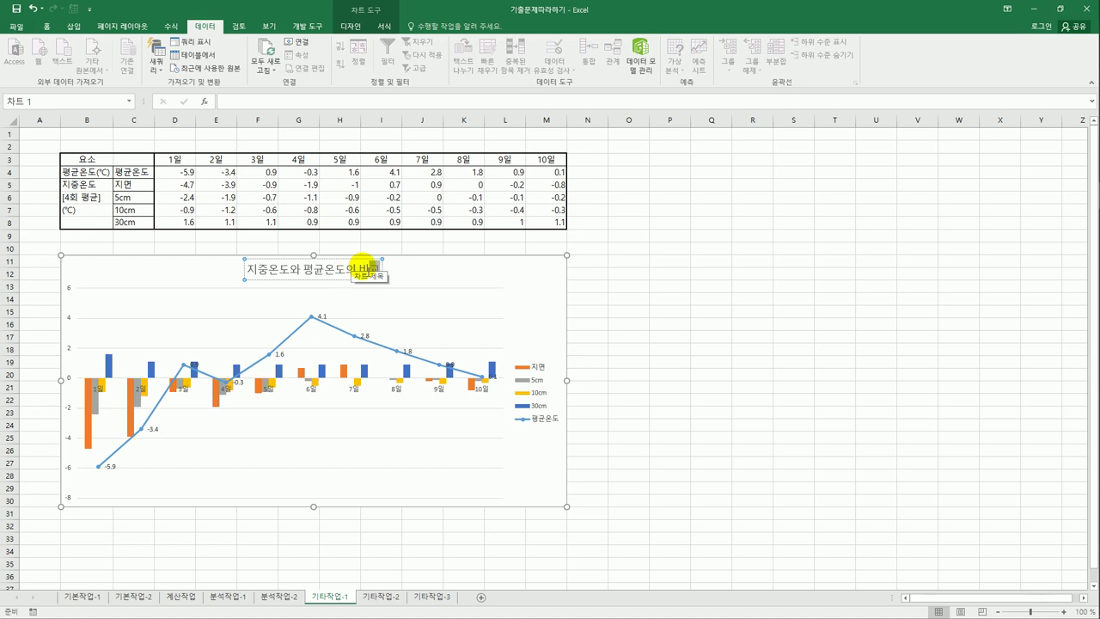
click(559, 290)
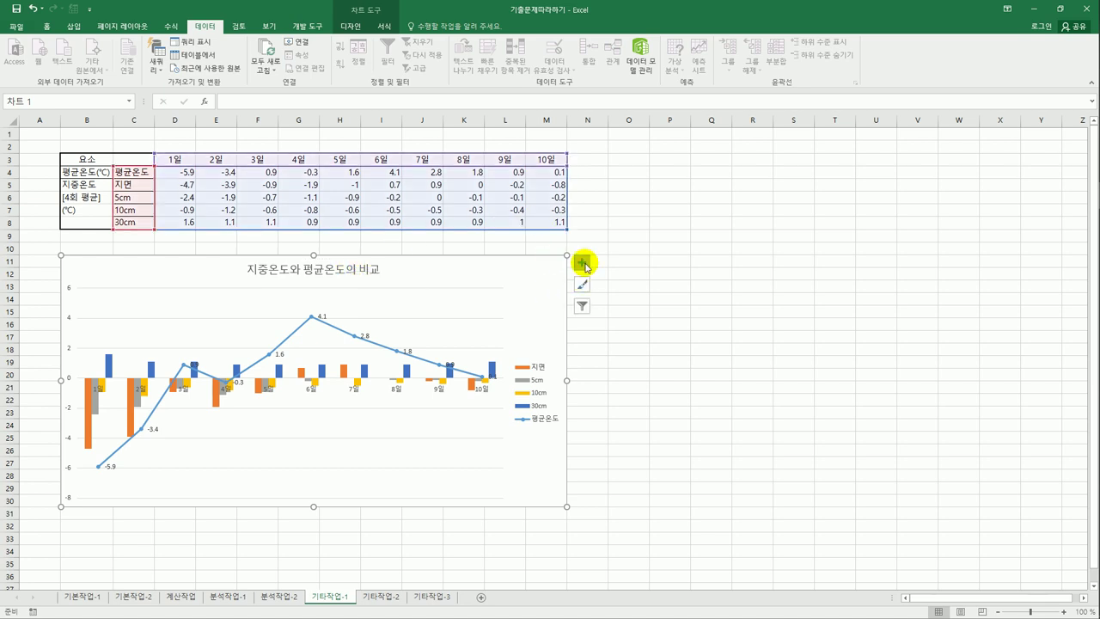
Place the chart's legend below the plot area (아래쪽).
click(582, 262)
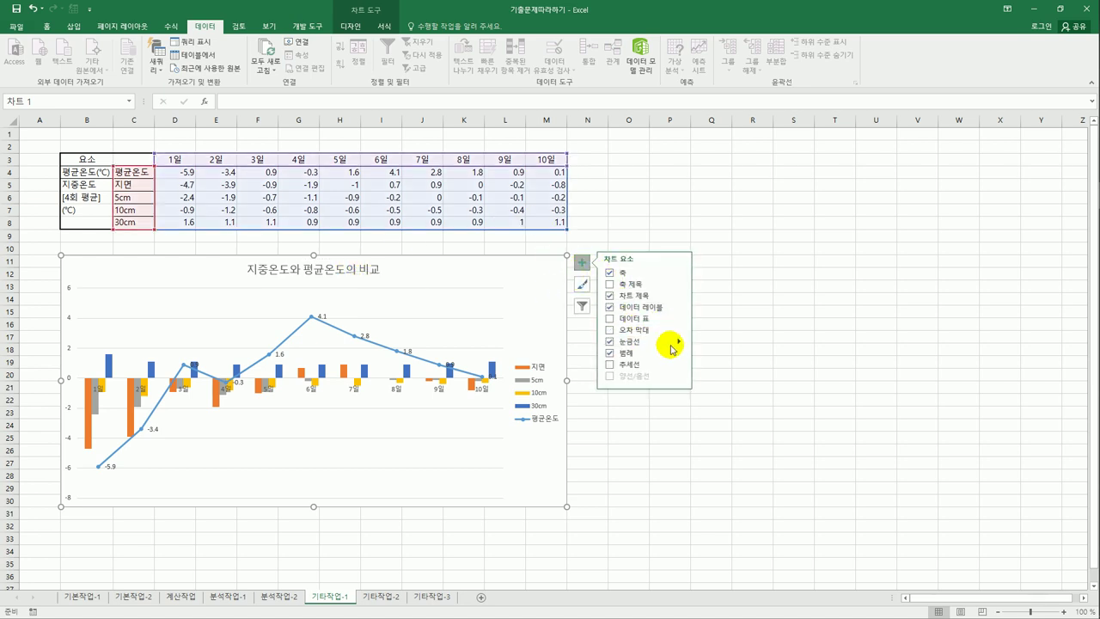
mouse_move(678, 352)
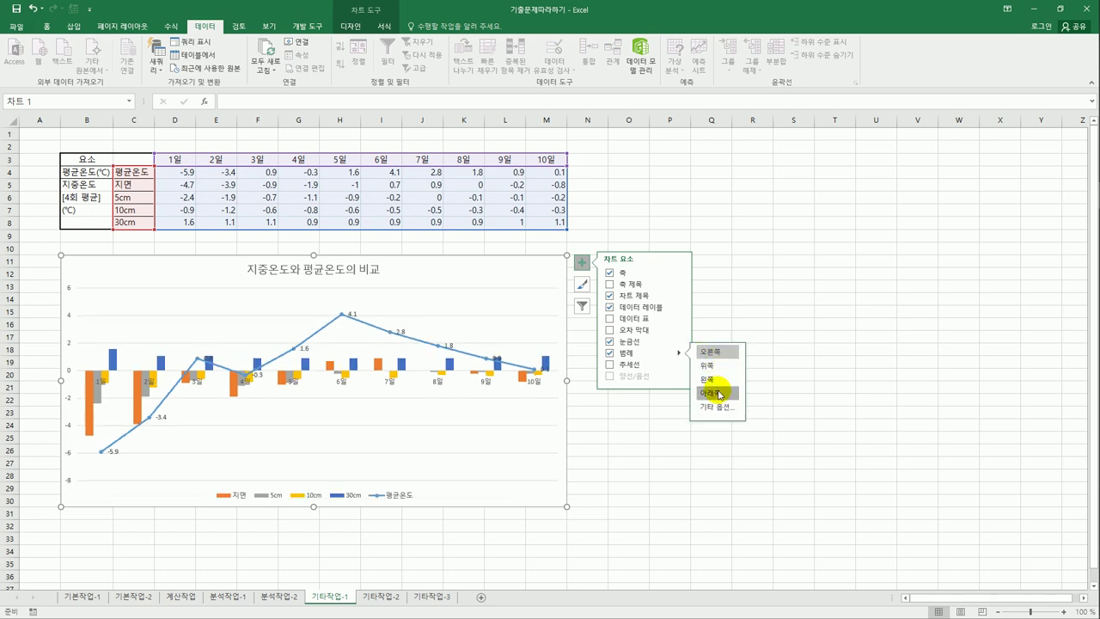
click(719, 392)
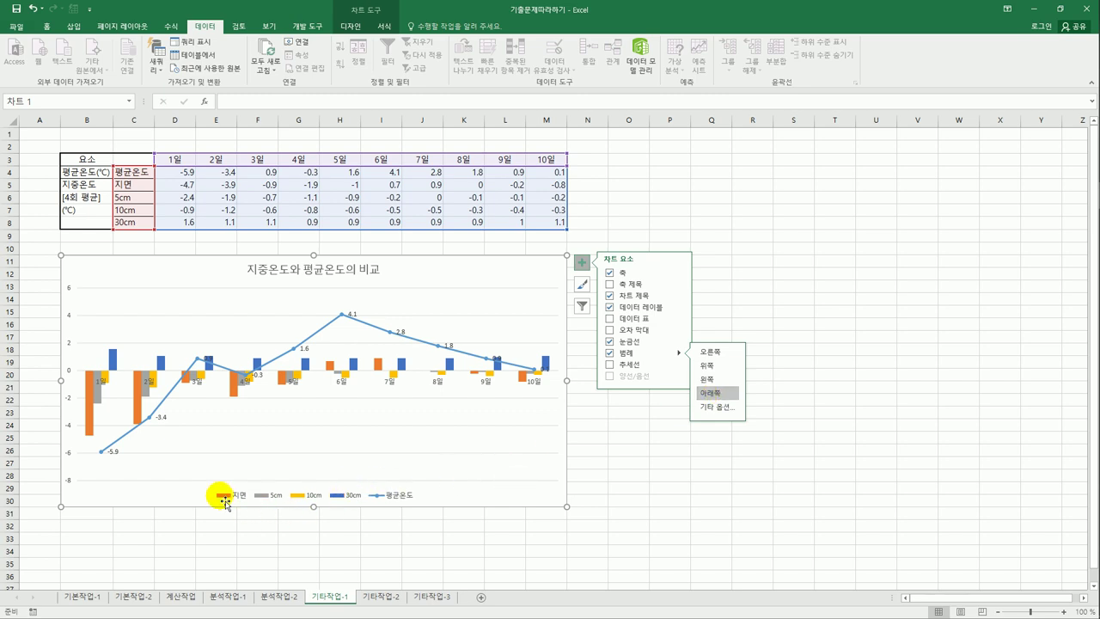
Set the series overlap (계열 겹치기) of the chart's 지면 column series to 90%.
click(90, 410)
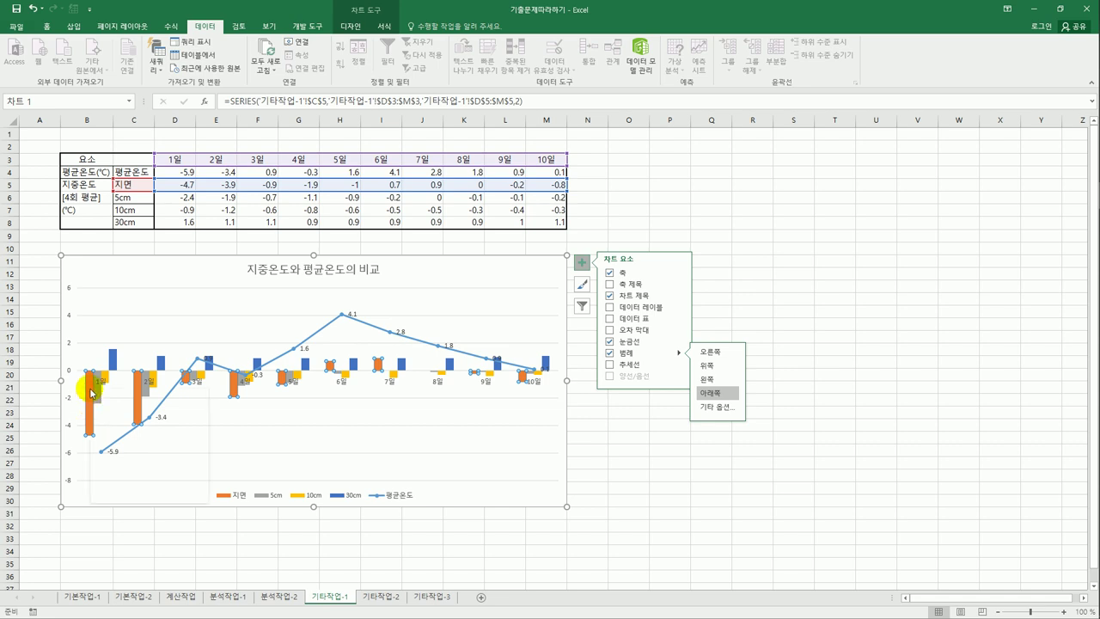
right_click(90, 392)
click(159, 498)
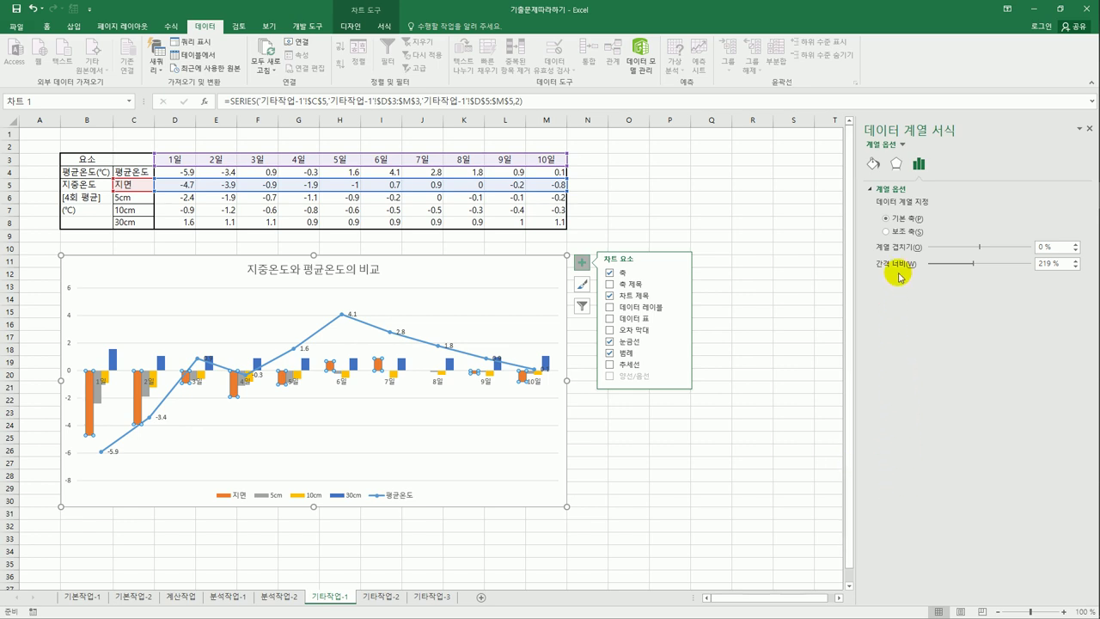
drag(1049, 249, 1016, 249)
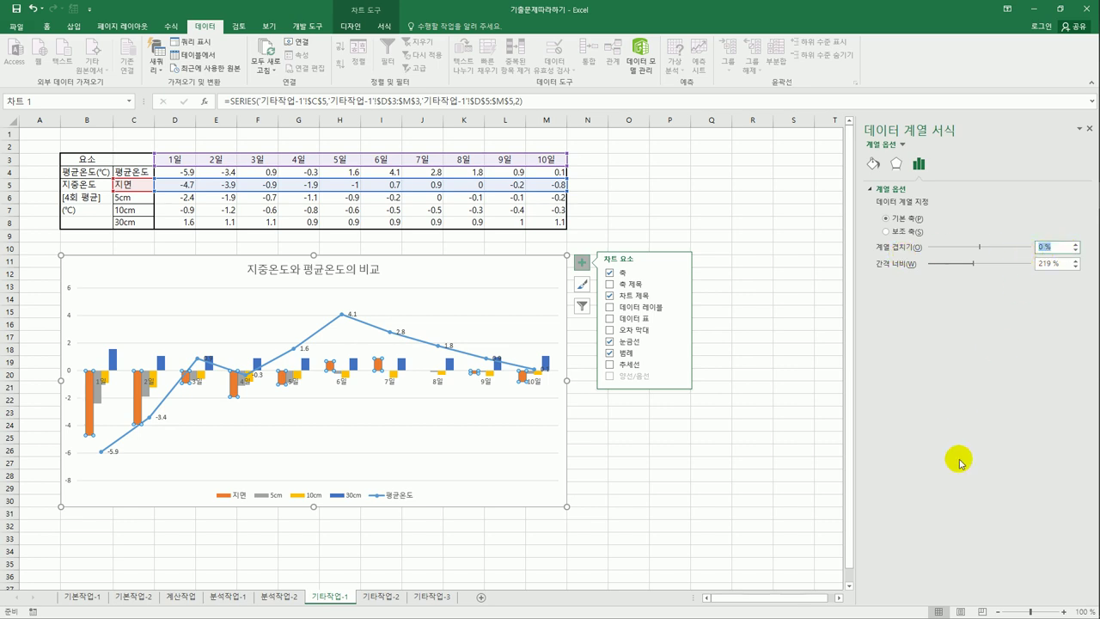
text(100)
key(Return)
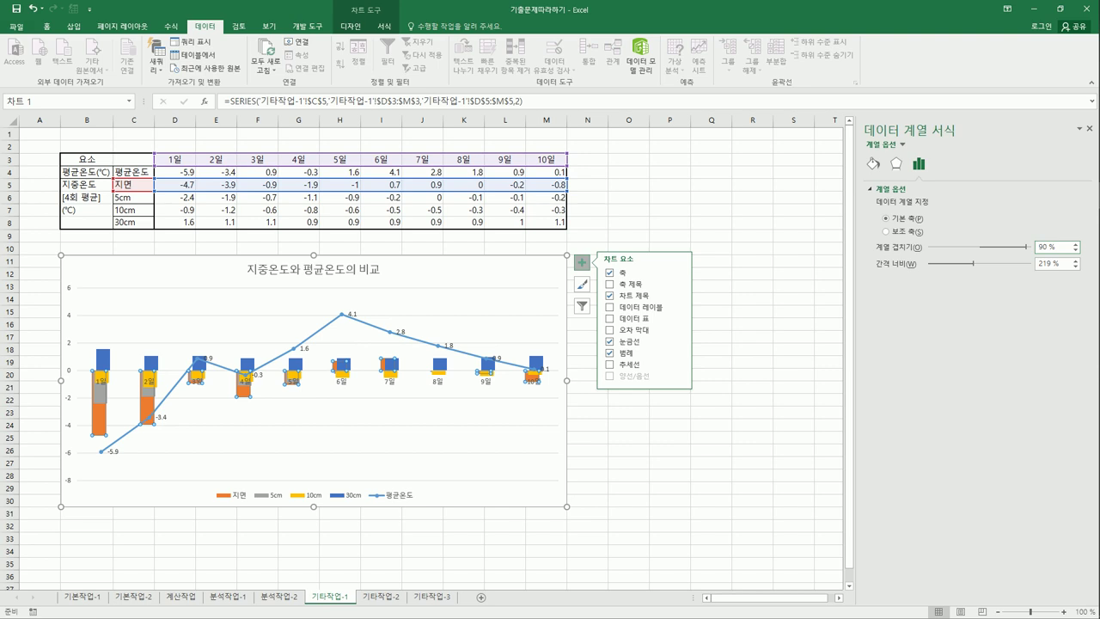
Set the chart's vertical axis to a minimum of -6, a maximum of 5 and a major unit of 1.
click(69, 318)
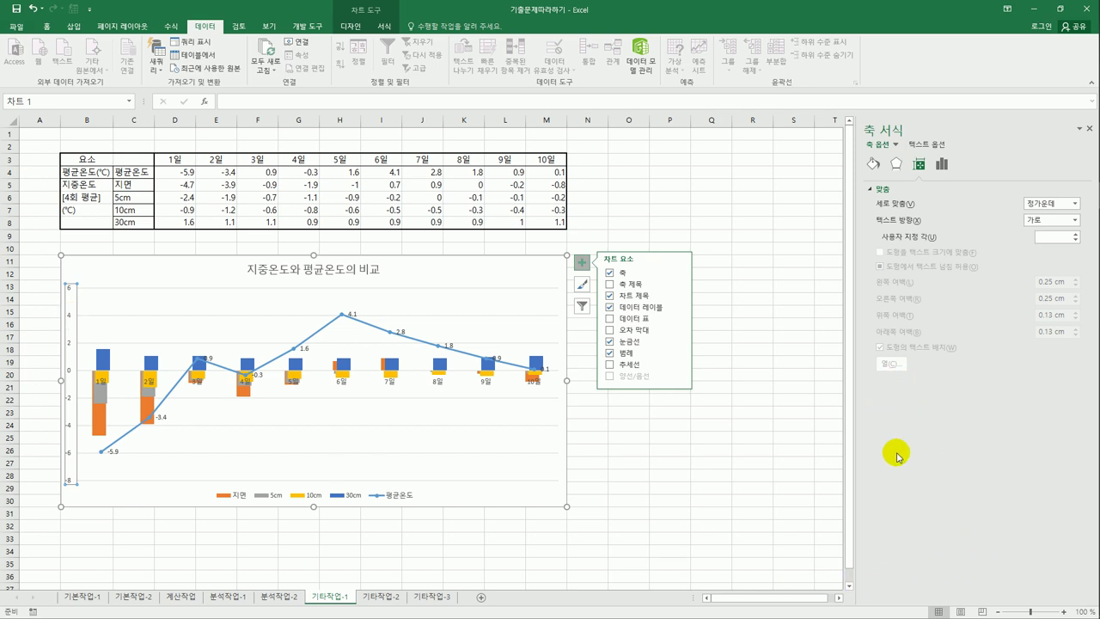
click(942, 166)
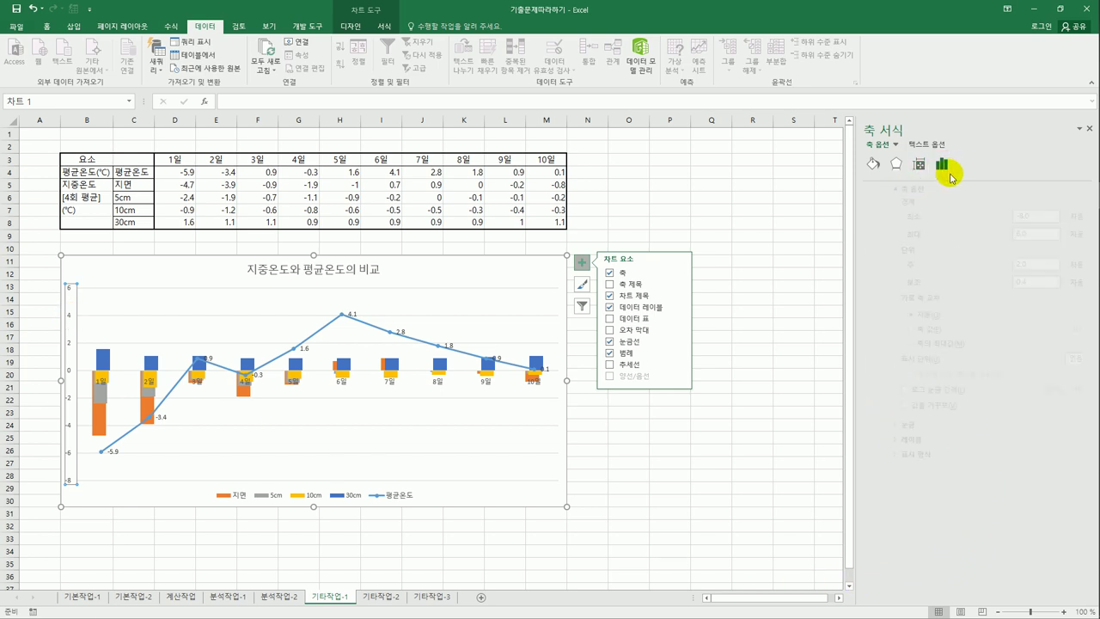
click(1013, 216)
drag(1013, 217, 968, 225)
text(-6)
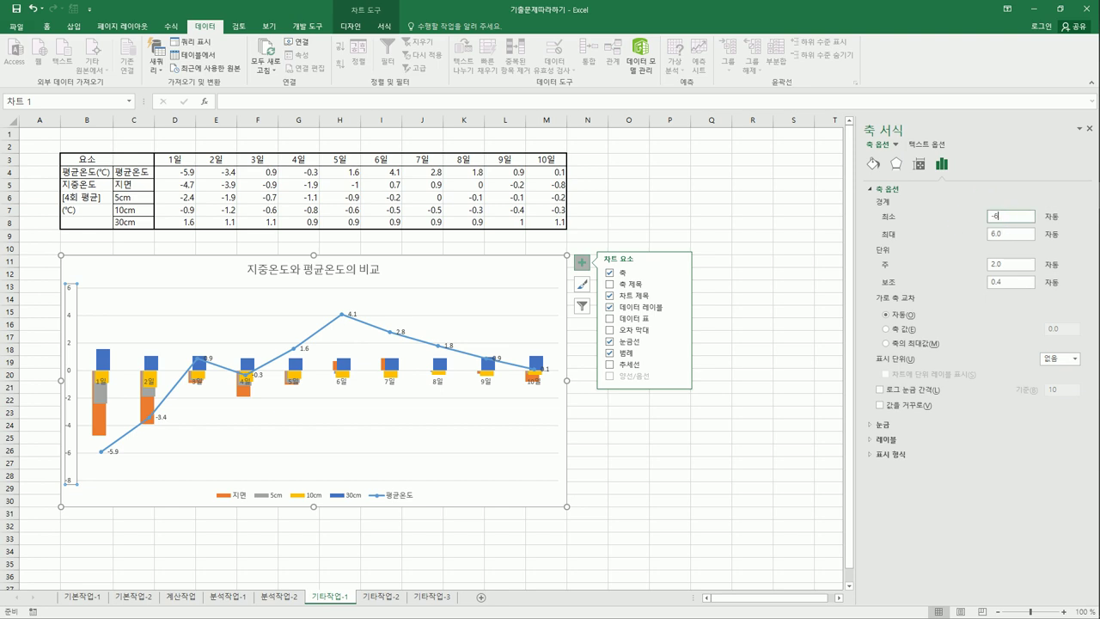
double_click(998, 234)
text(5)
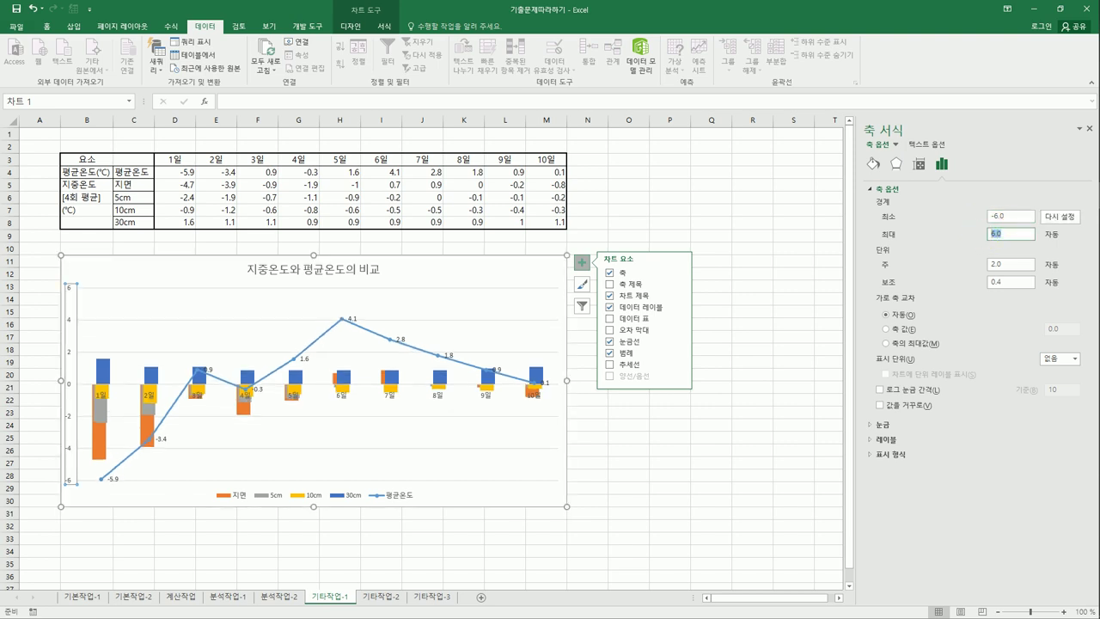
double_click(1007, 264)
text(1)
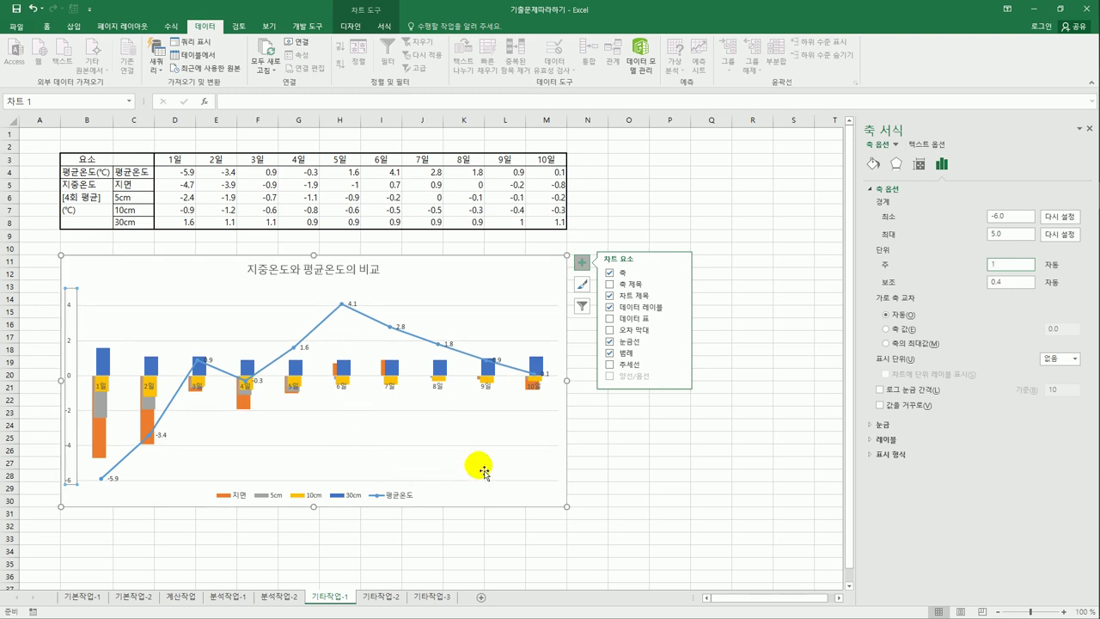
Give the chart area border rounded corners (둥근 모서리) and close the formatting options.
click(563, 503)
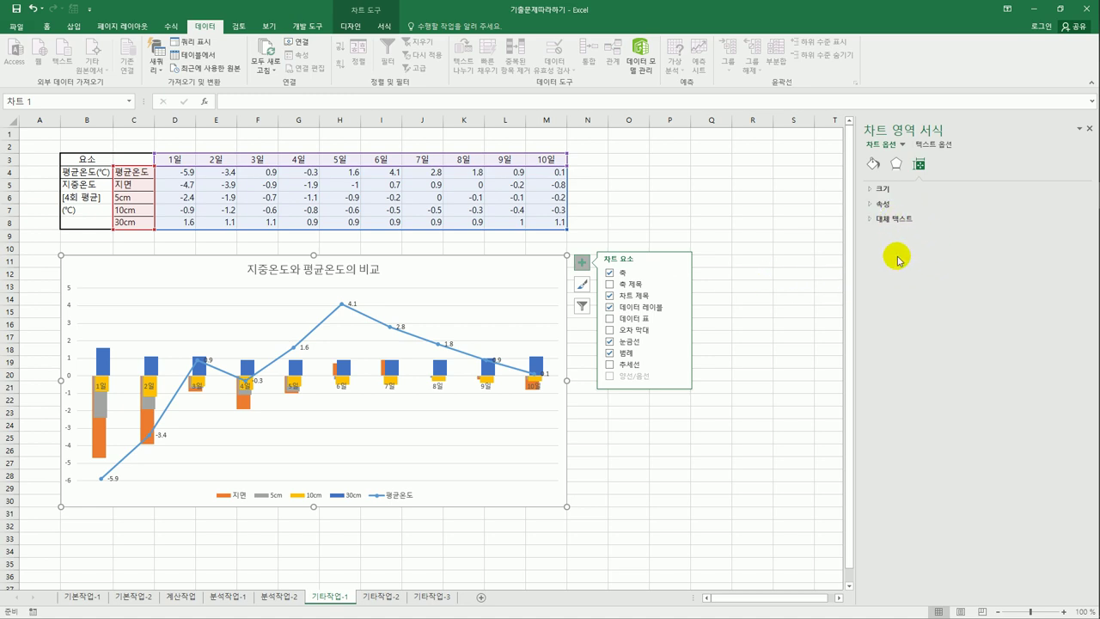
click(873, 164)
click(882, 207)
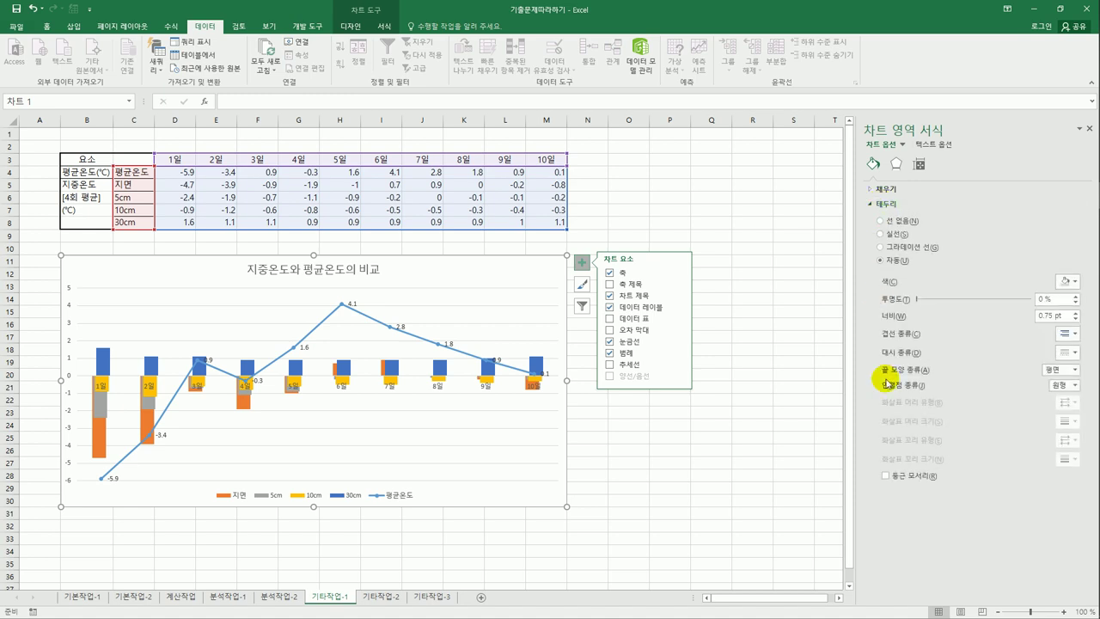
click(900, 478)
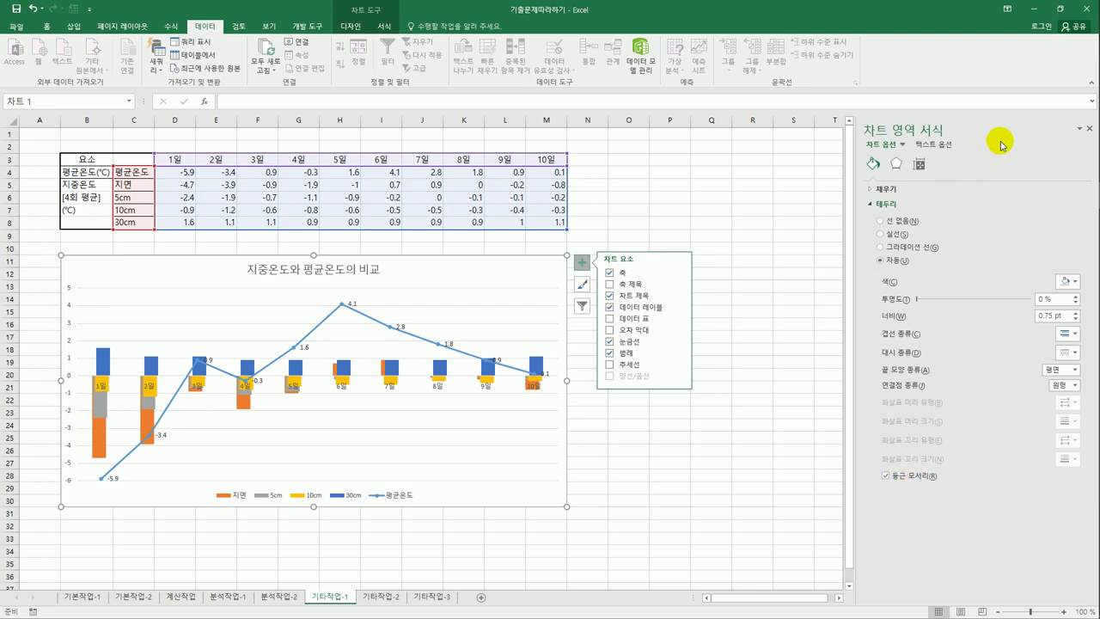
click(1089, 128)
click(777, 262)
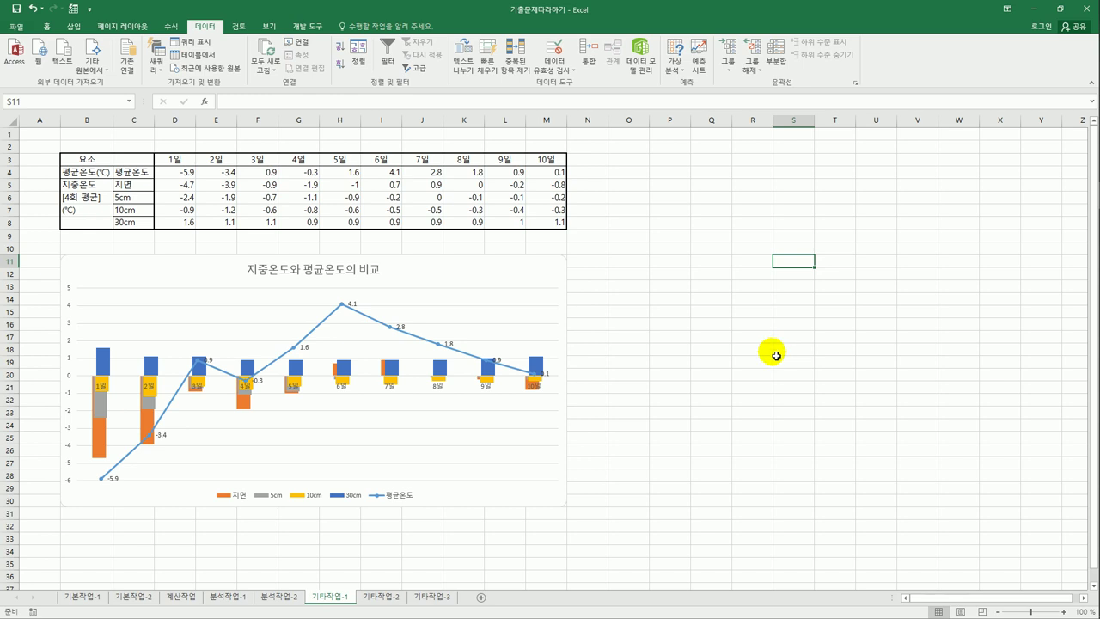
On the 기타작업-2 sheet, start recording a macro named 서식적용 in the current workbook.
click(372, 599)
click(454, 296)
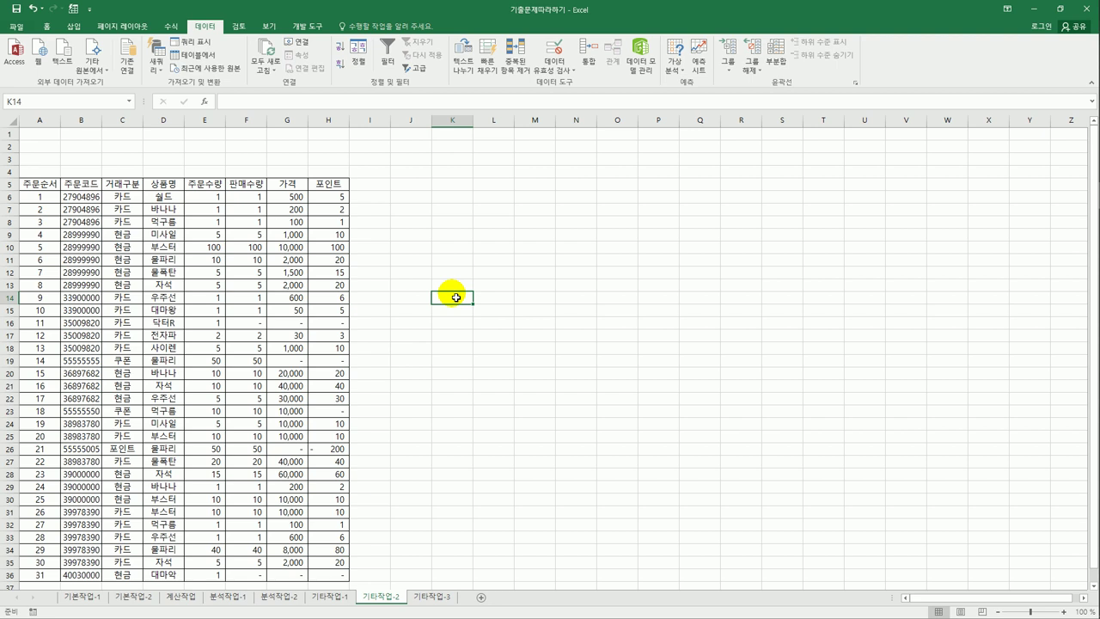
click(492, 247)
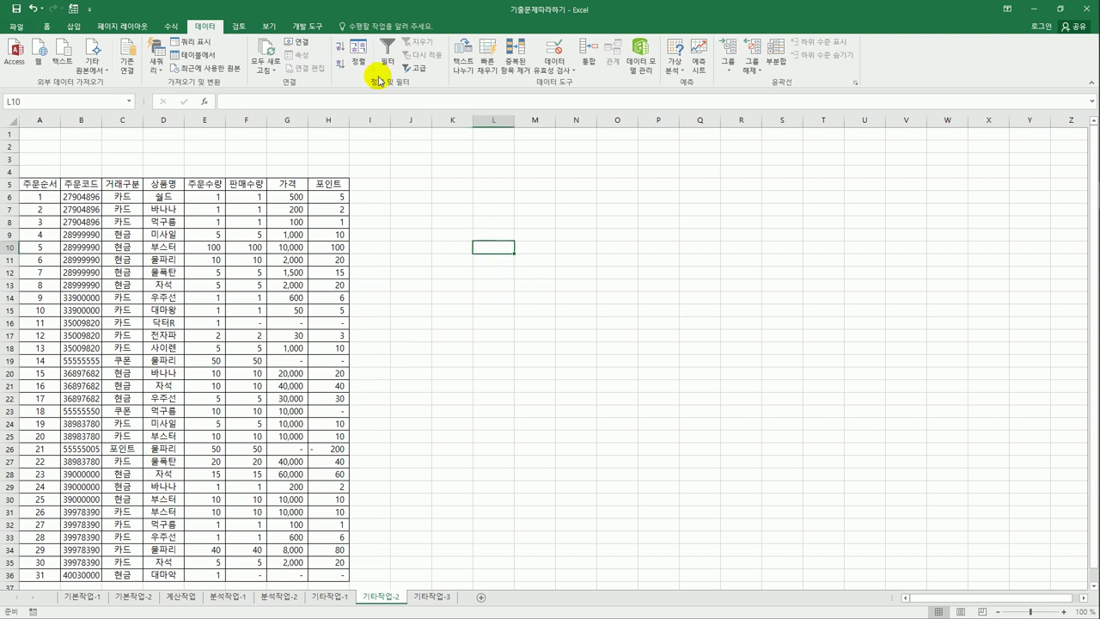
click(309, 29)
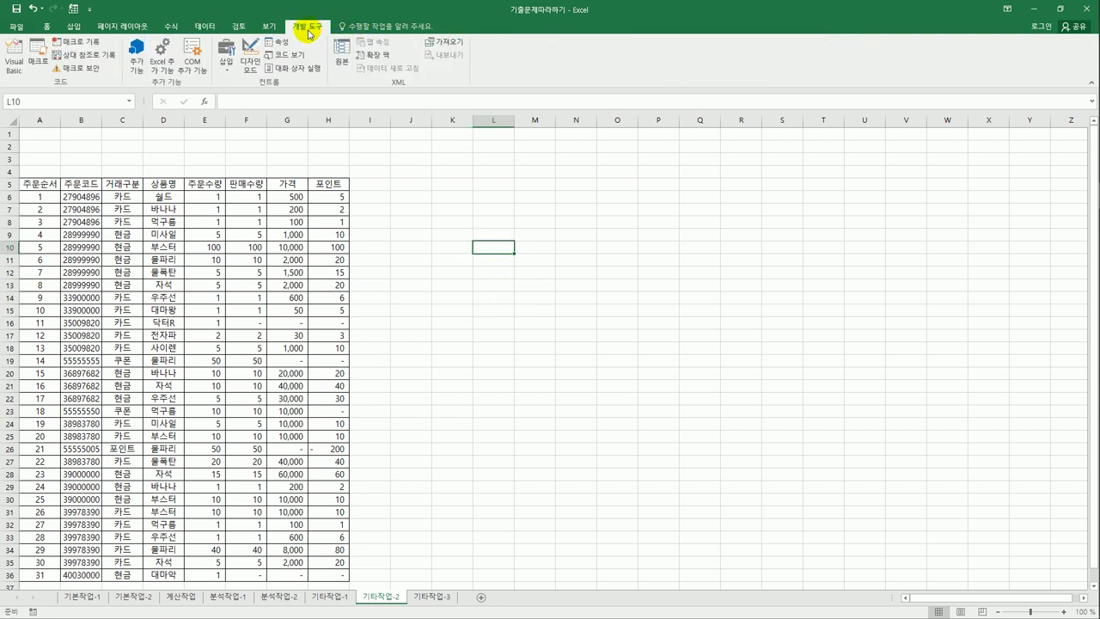
click(95, 45)
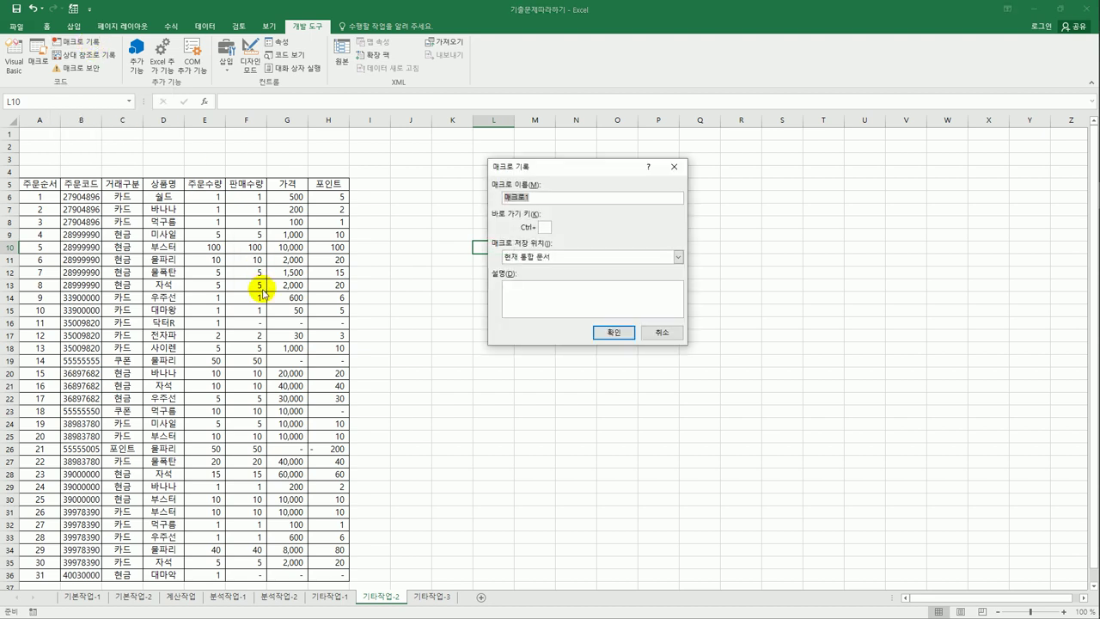
text(서식적용)
key(Return)
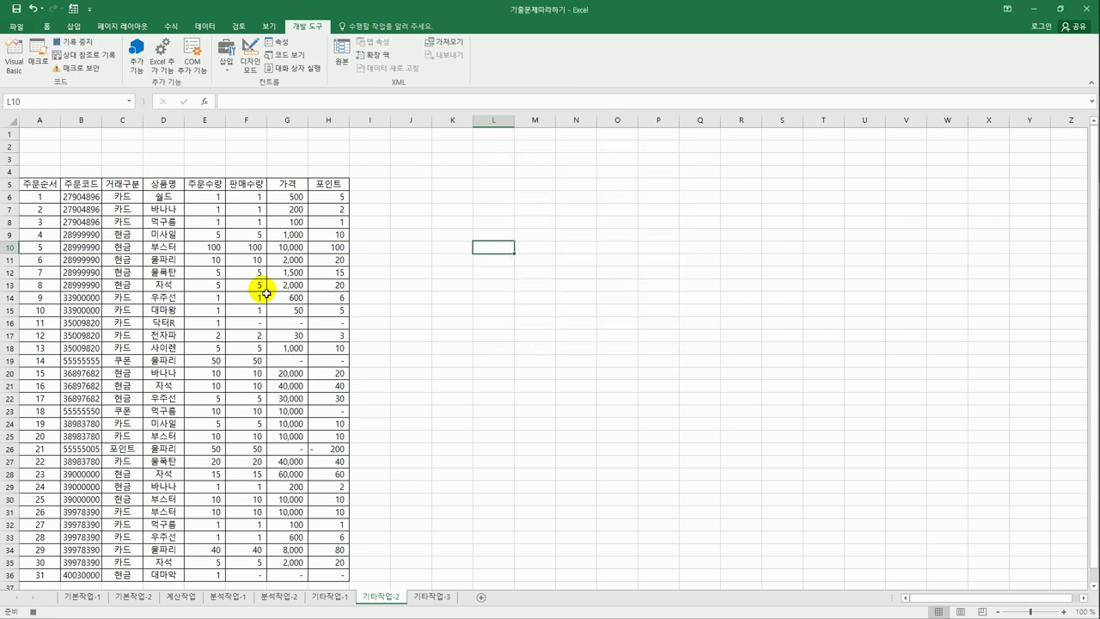
Apply the custom number format [빨강][=1]0;[파랑][=0]0;#,##0 to cells E6:H36.
click(217, 202)
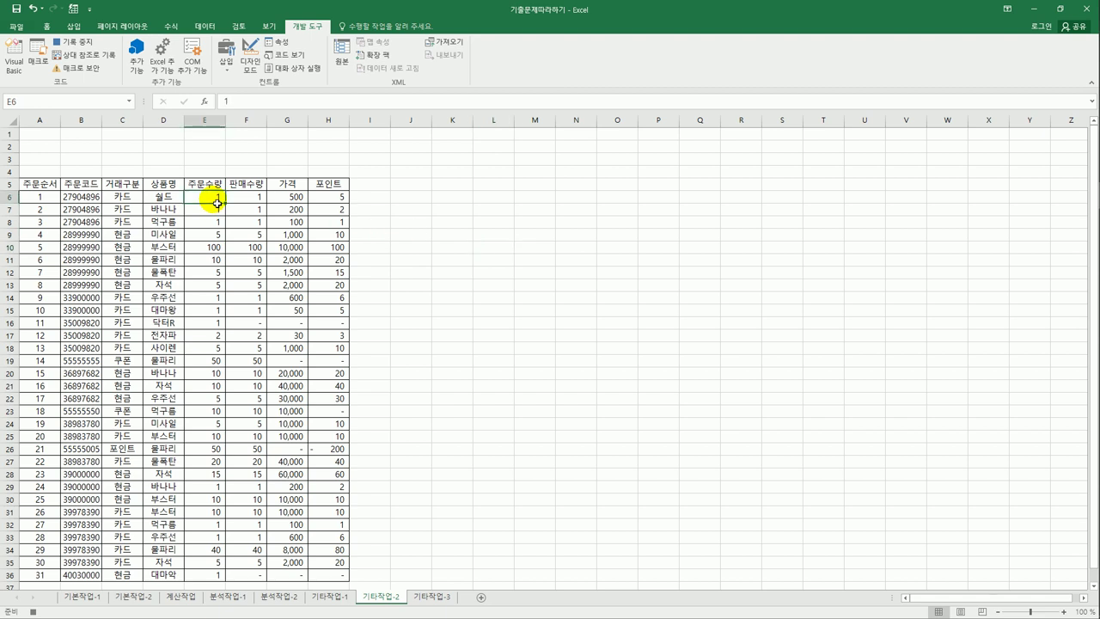
drag(217, 203, 328, 574)
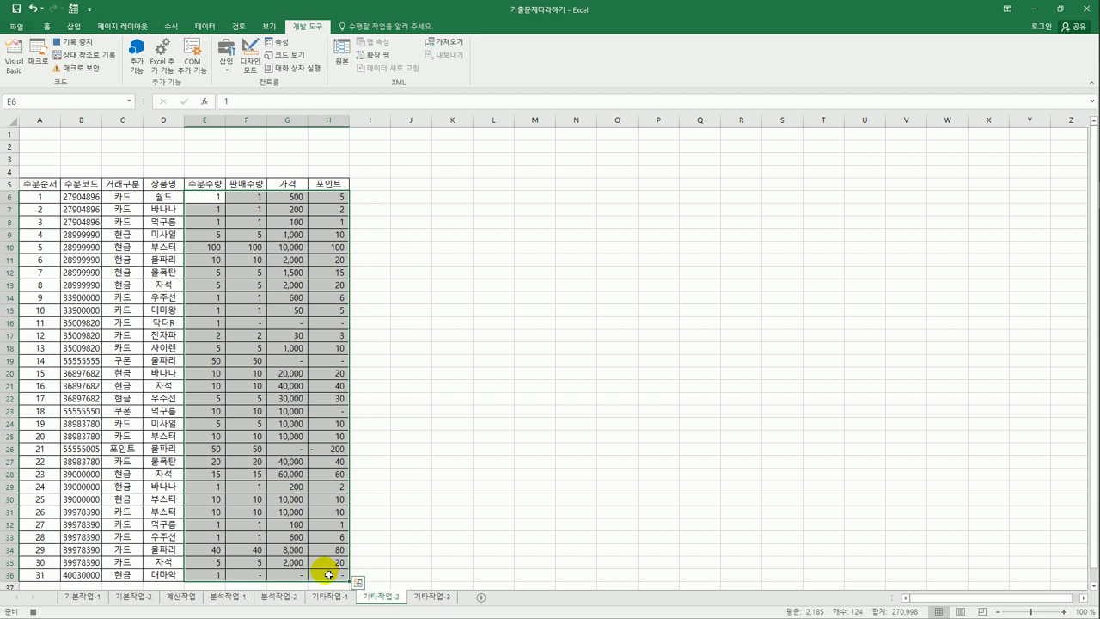
right_click(280, 294)
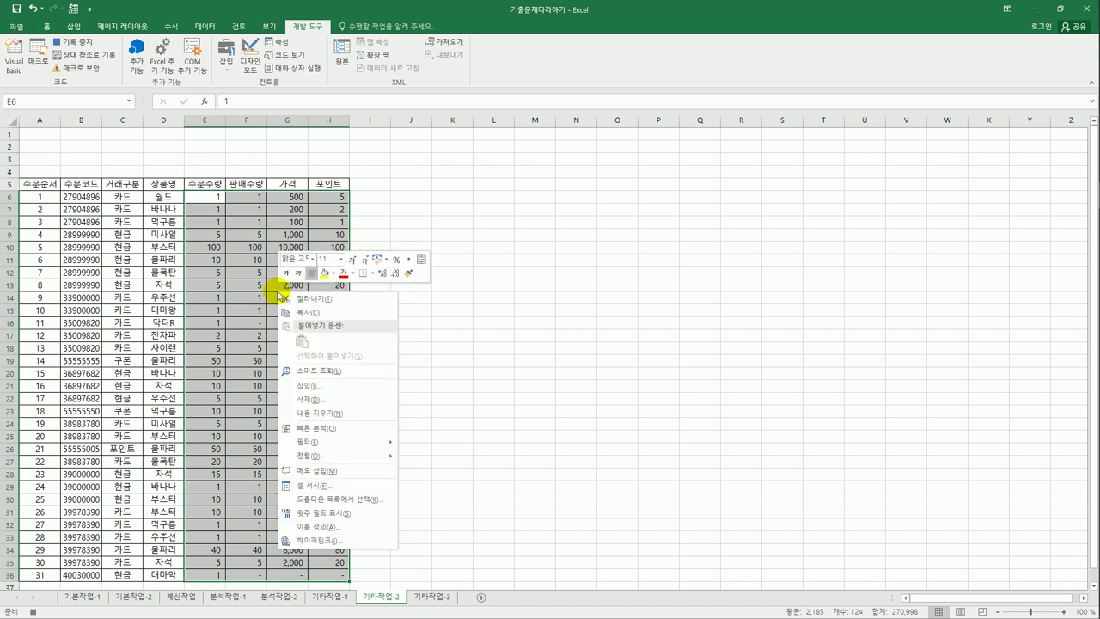
click(358, 484)
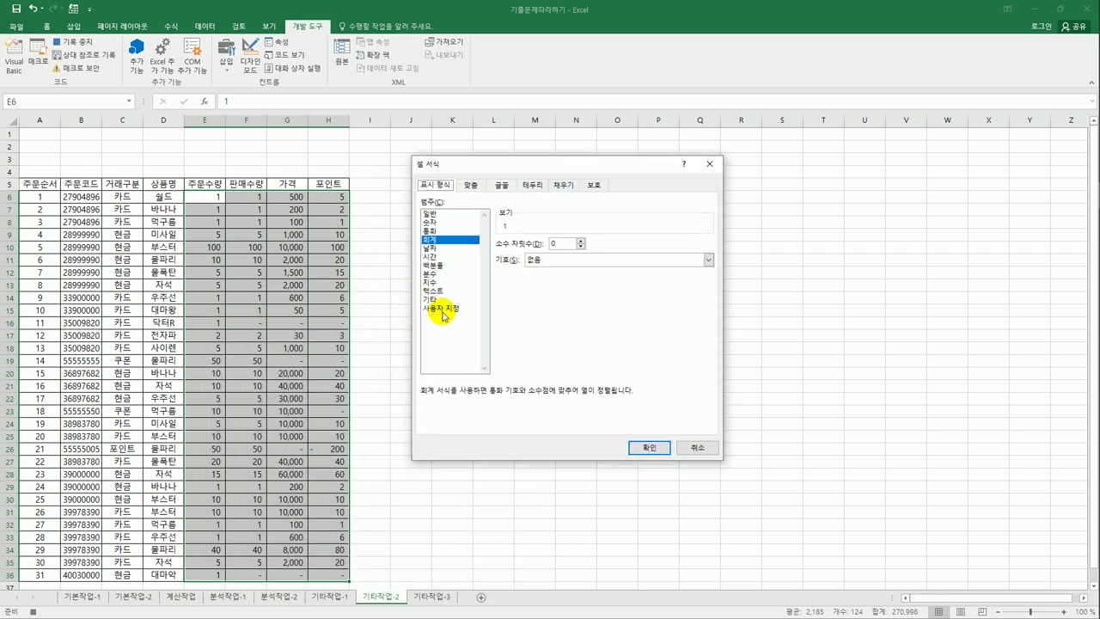
click(441, 308)
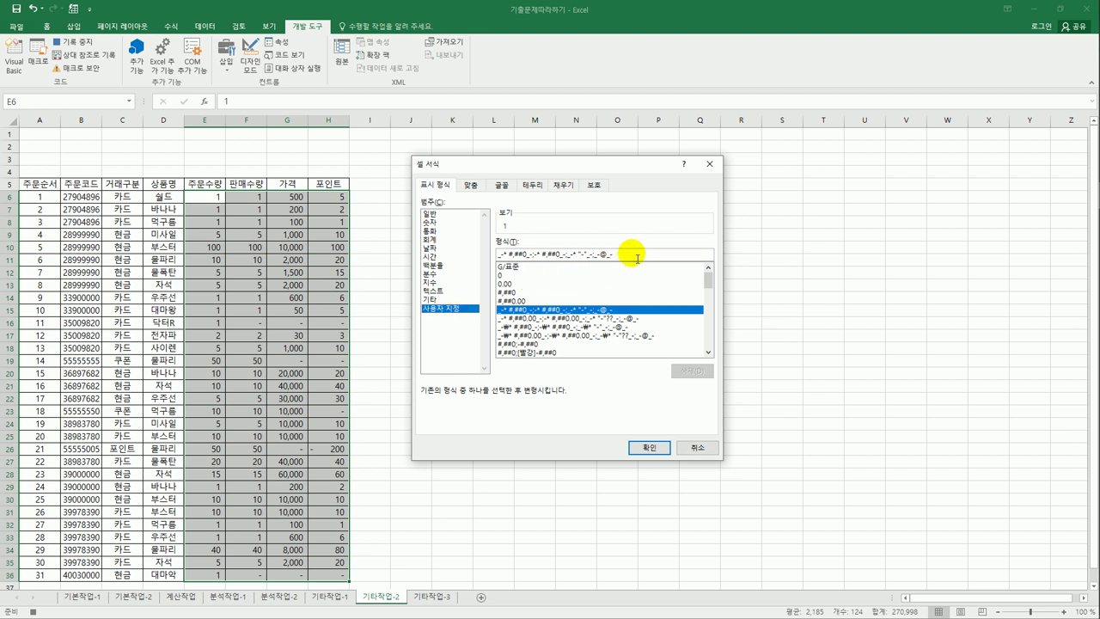
drag(637, 256, 406, 251)
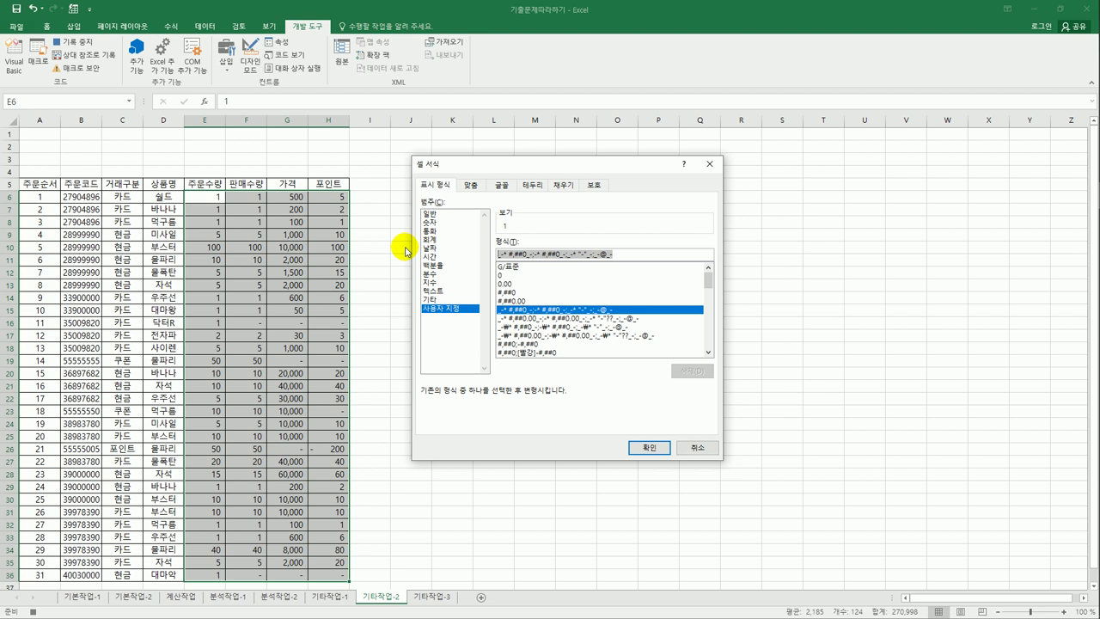
text([)
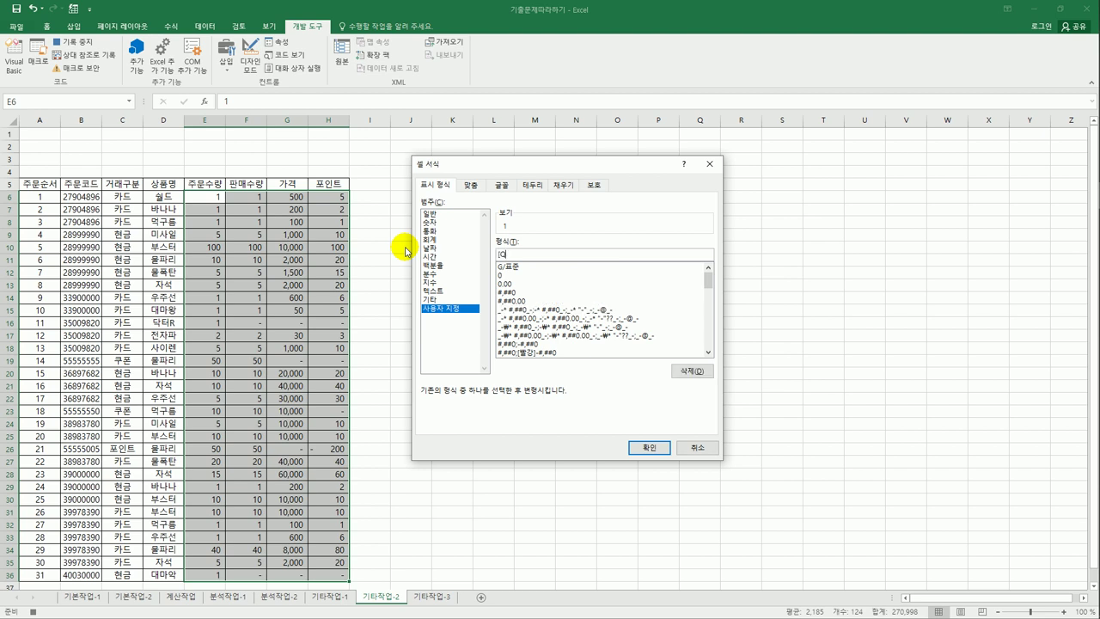
text(빨강)
text(][=1]0)
text(;[파랑][=0]0)
text(;#,###)
key(BackSpace)
text(0)
click(648, 448)
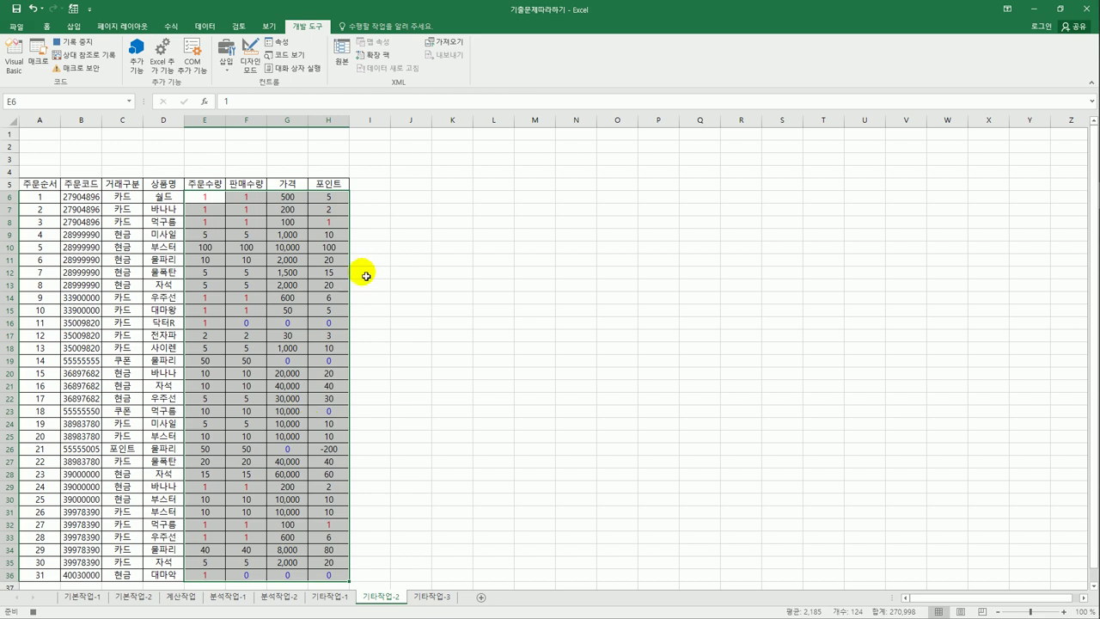
Select cell E6 to clear the range selection and stop recording the macro.
click(207, 200)
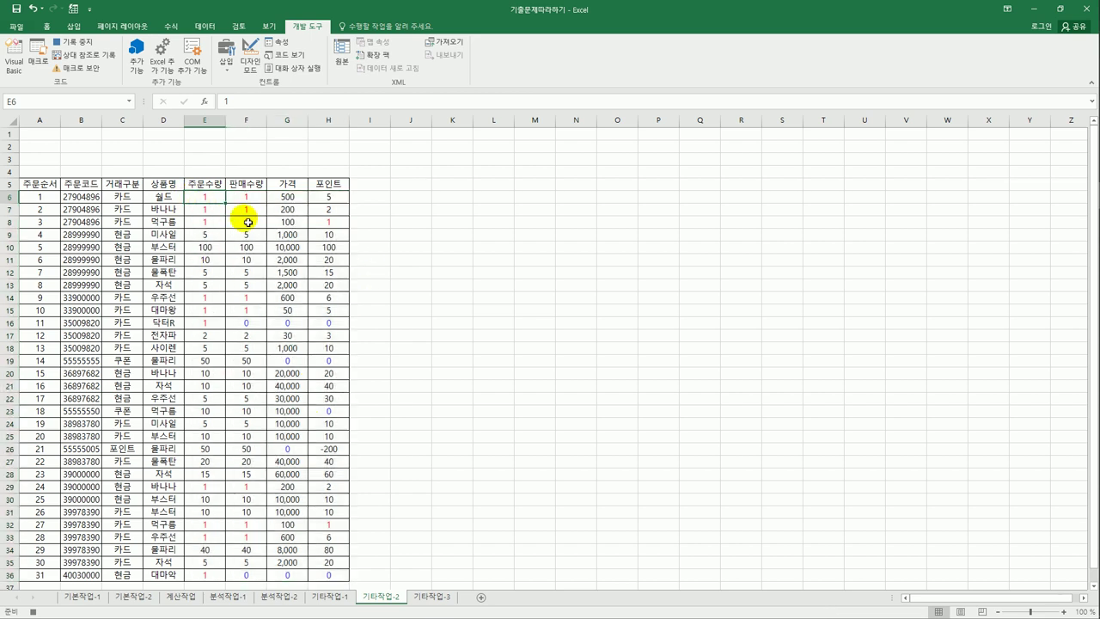
click(71, 41)
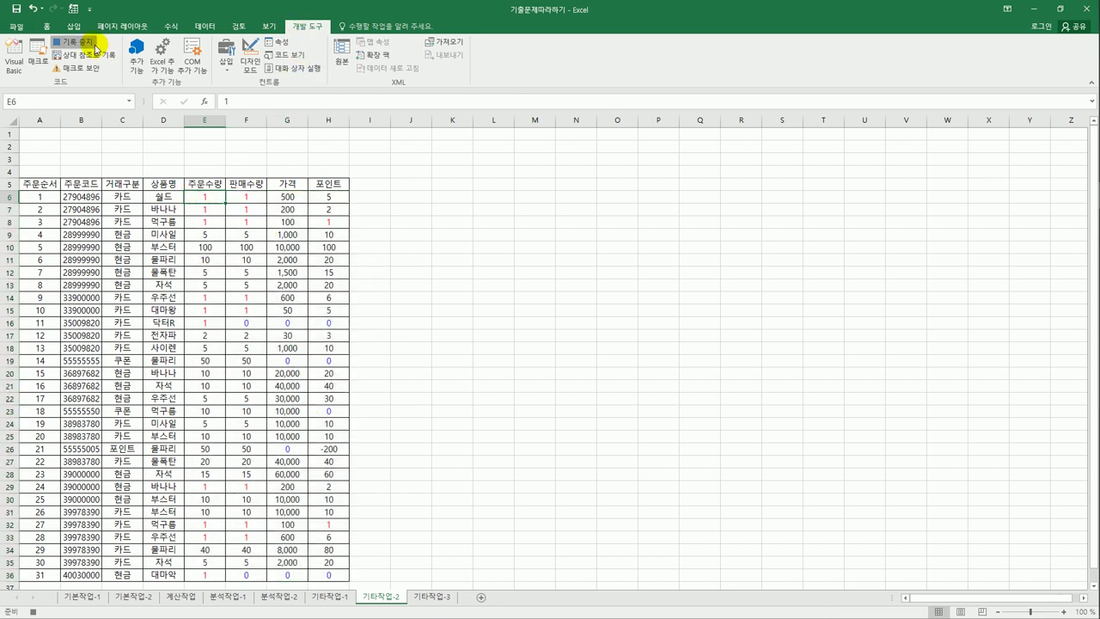
click(484, 326)
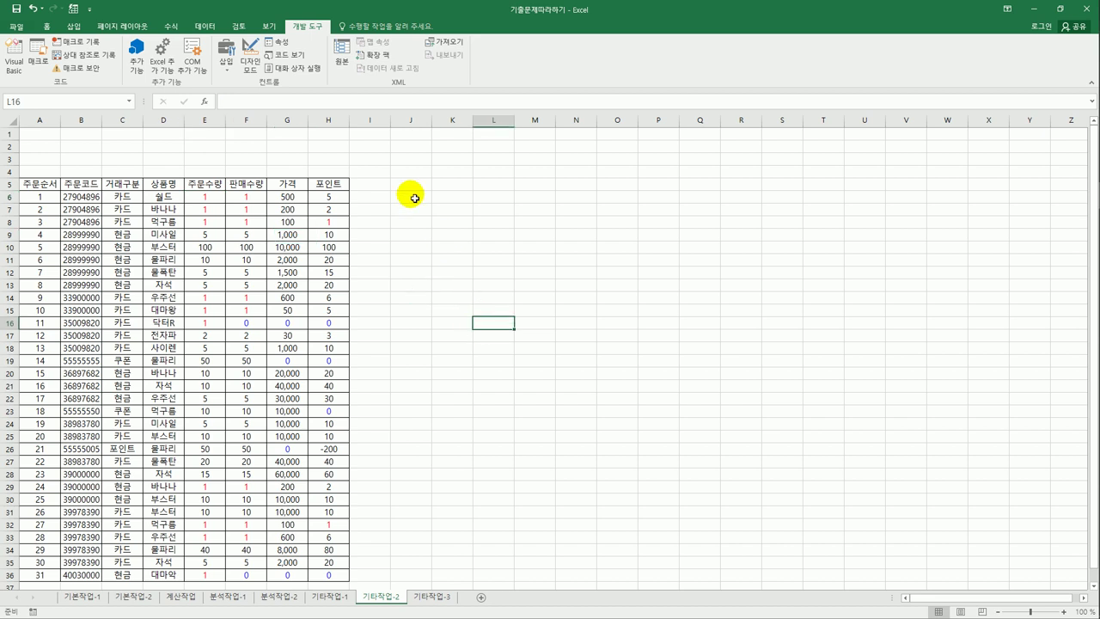
Insert a form-control button over B2:C3 assigned to the 서식적용 macro and label it 서식적용.
click(226, 66)
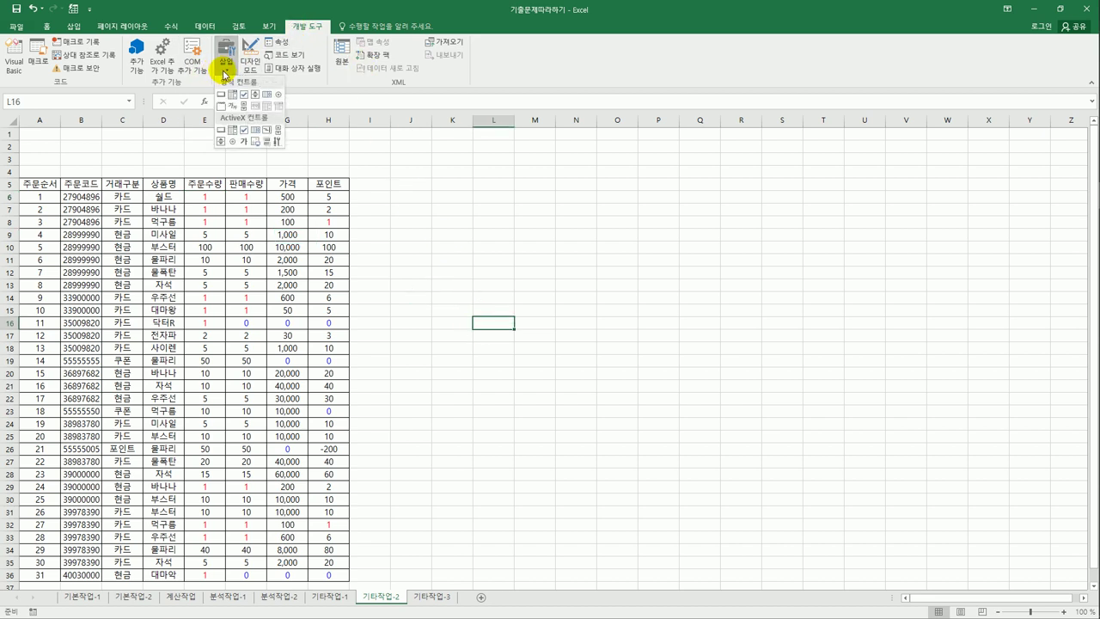
click(221, 95)
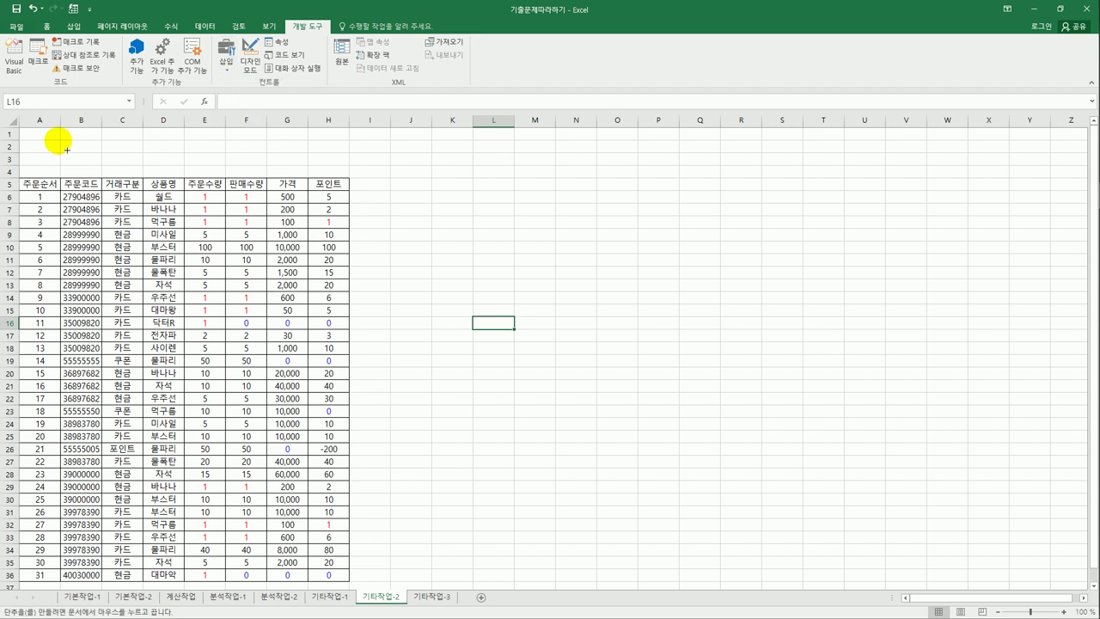
drag(61, 141, 134, 168)
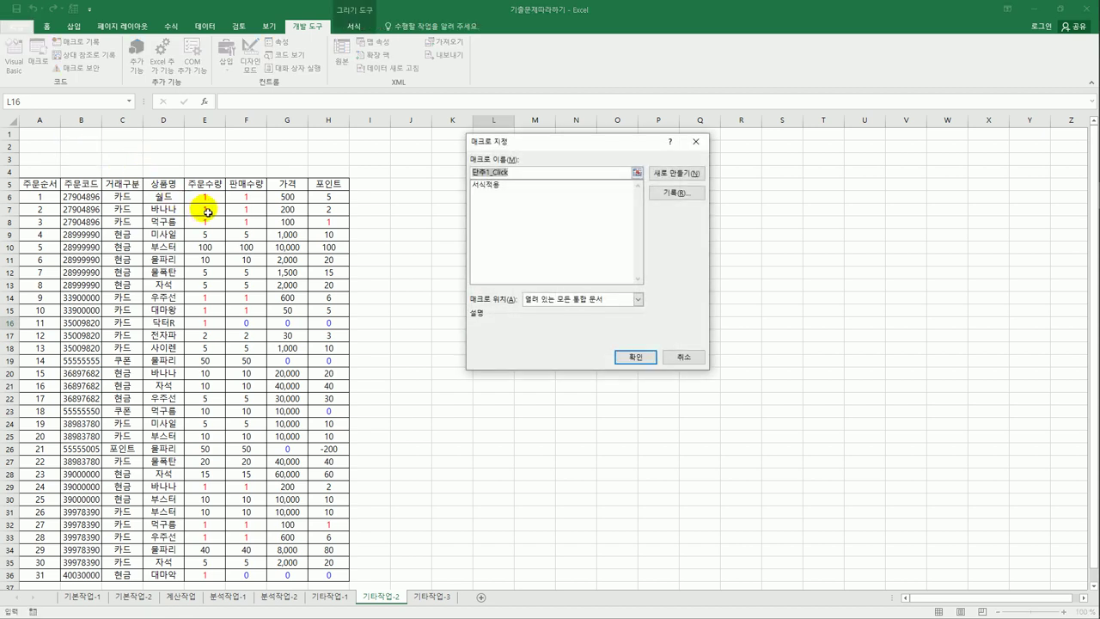
click(495, 190)
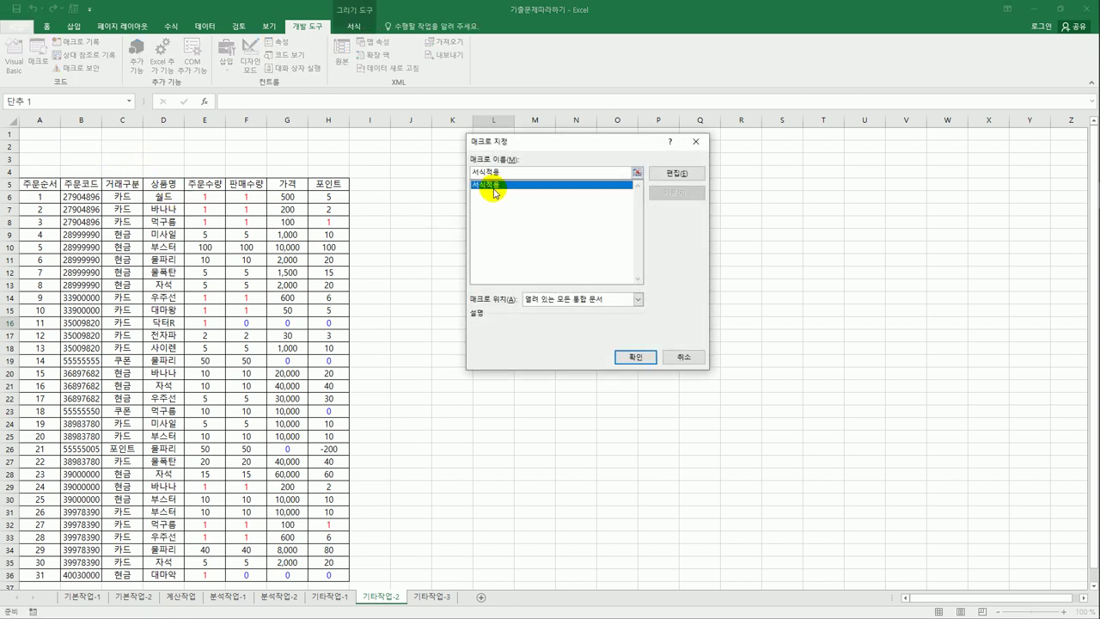
click(643, 358)
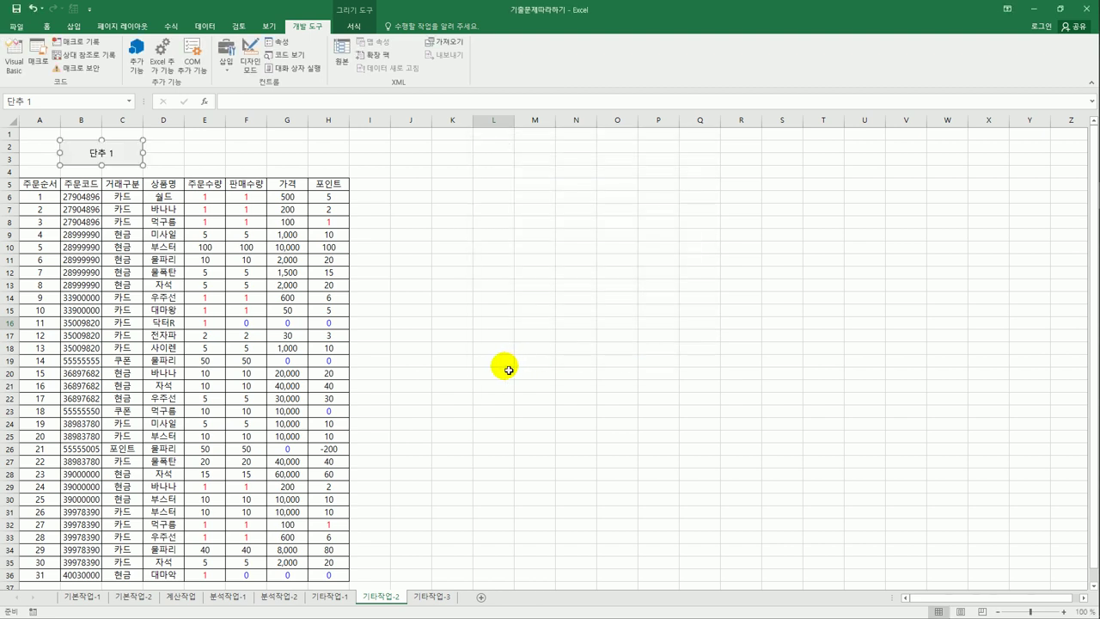
text(서식적용)
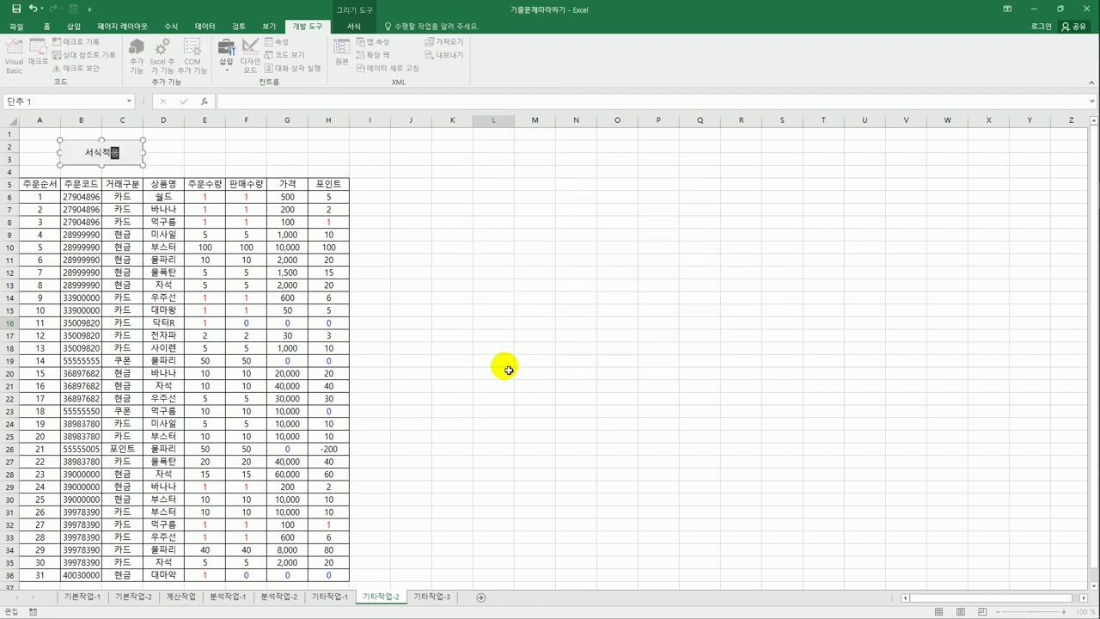
Finish the 서식적용 button label, select an empty cell and start recording a macro named 서식해제 in the current workbook.
click(505, 365)
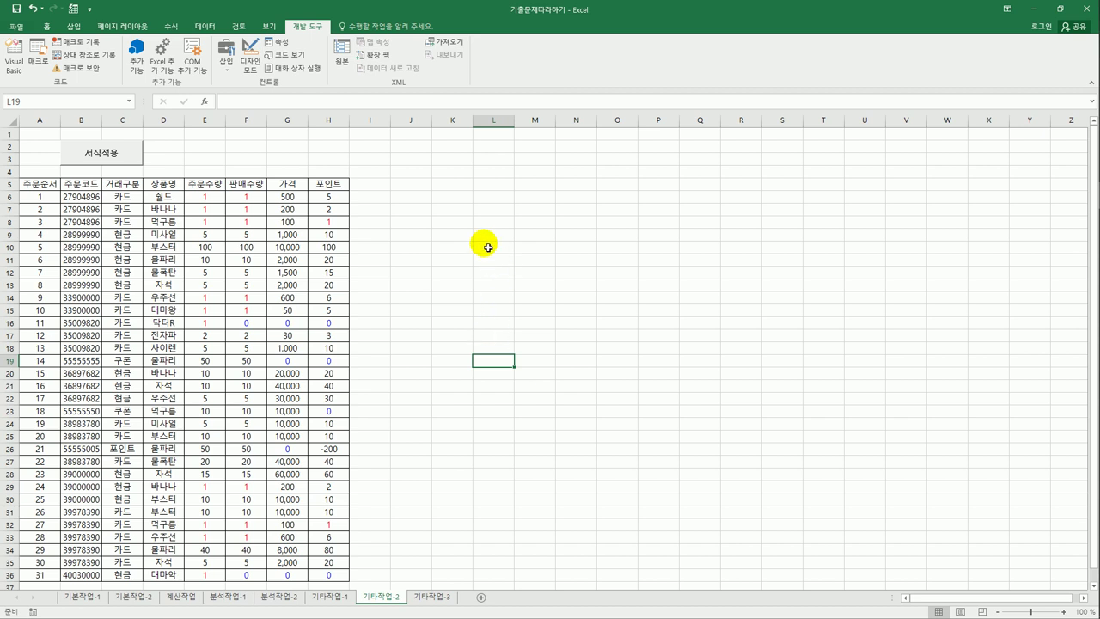
click(467, 214)
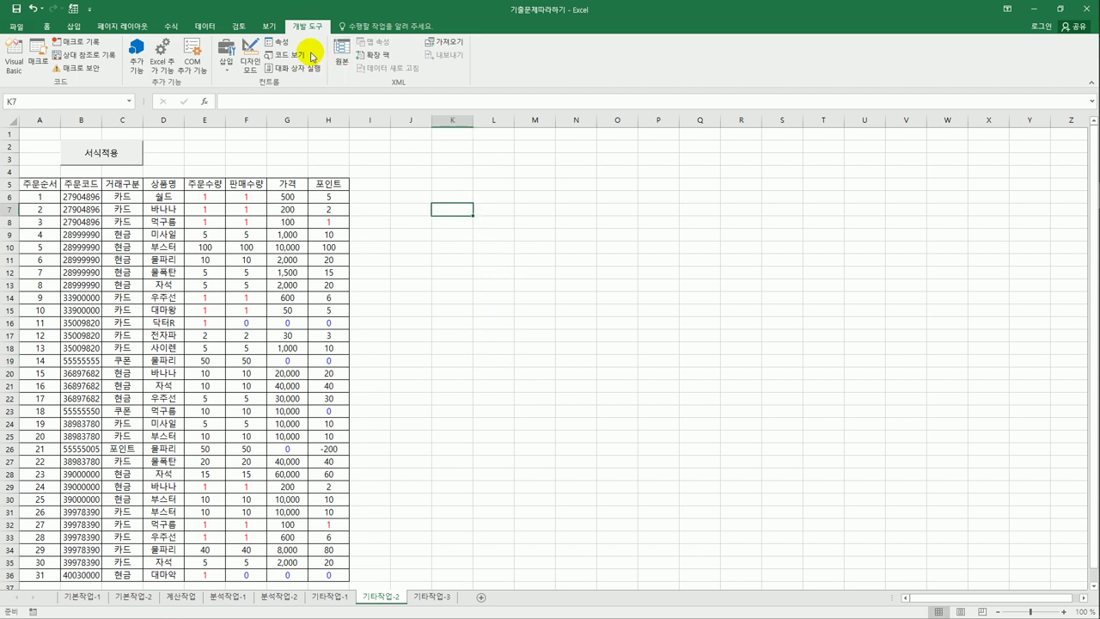
click(90, 44)
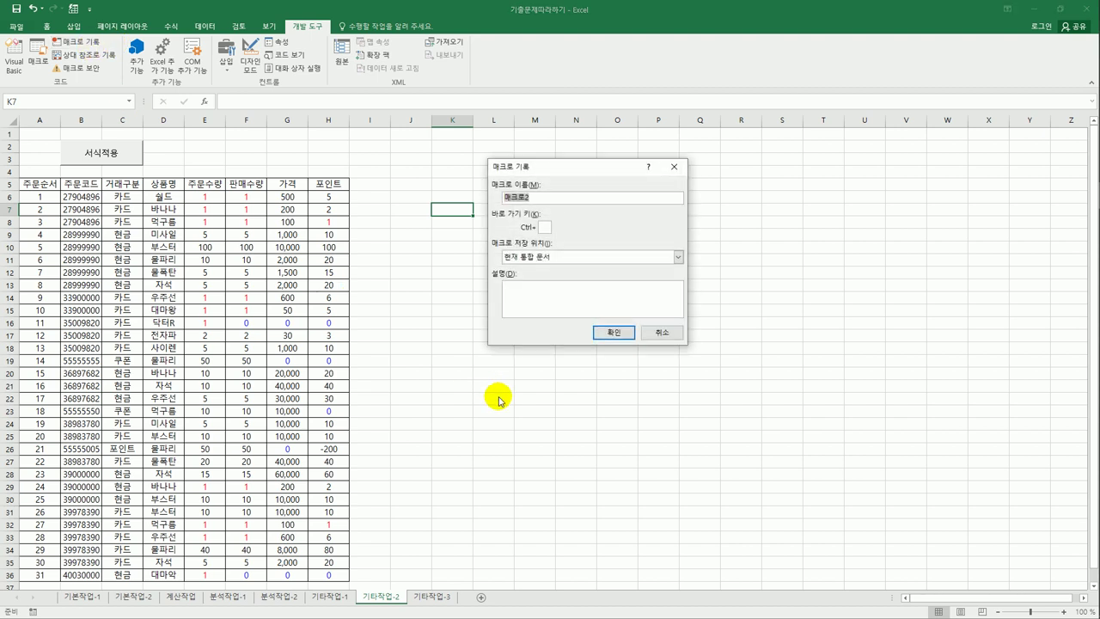
text(서식적용)
click(622, 331)
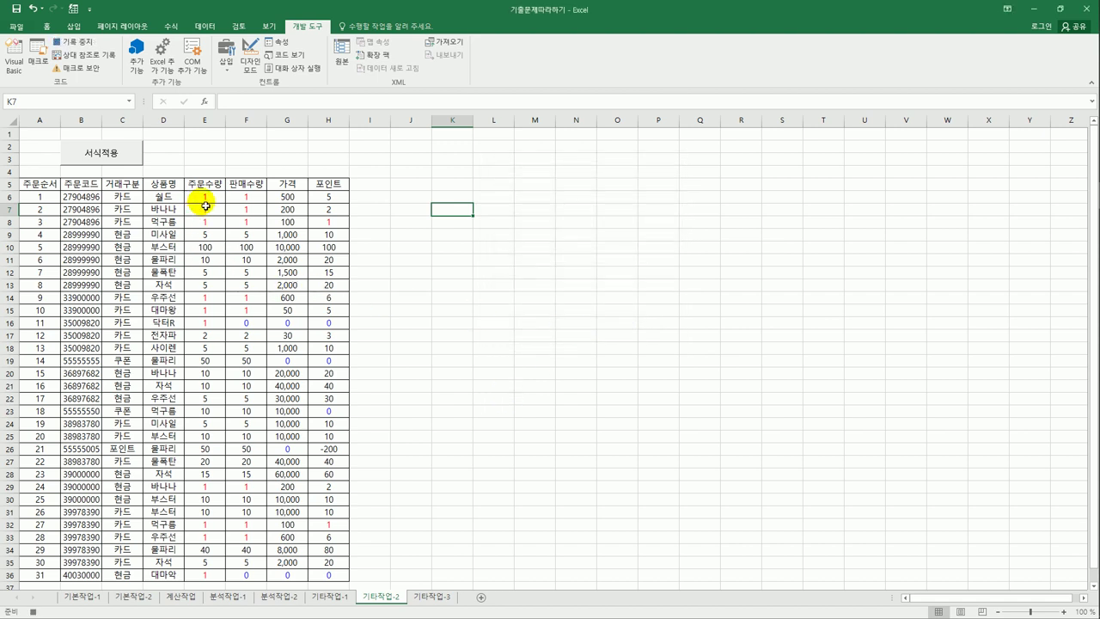
Apply the 회계 (accounting) number format with 0 decimals and no currency symbol to cells E6:H36.
drag(205, 197, 263, 268)
drag(317, 512, 313, 576)
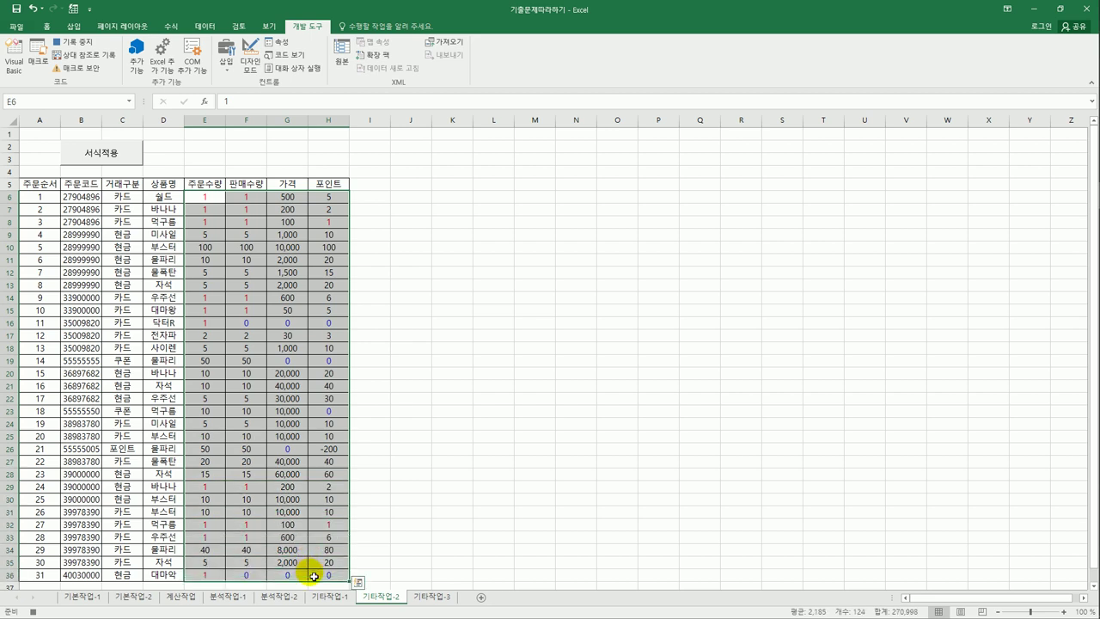
right_click(285, 243)
click(338, 432)
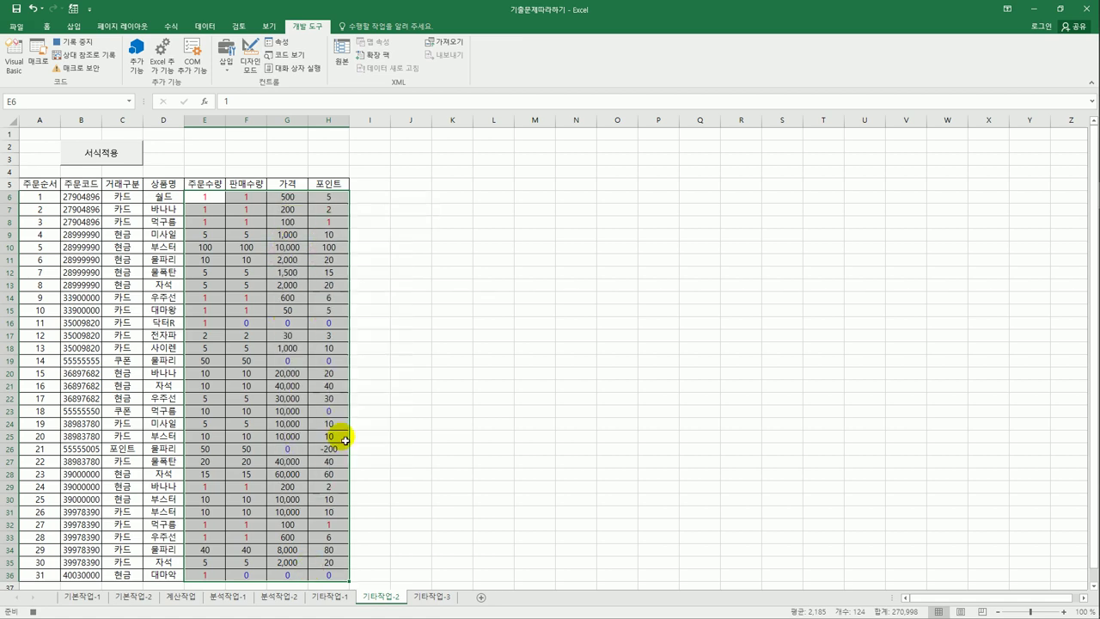
drag(385, 288, 585, 183)
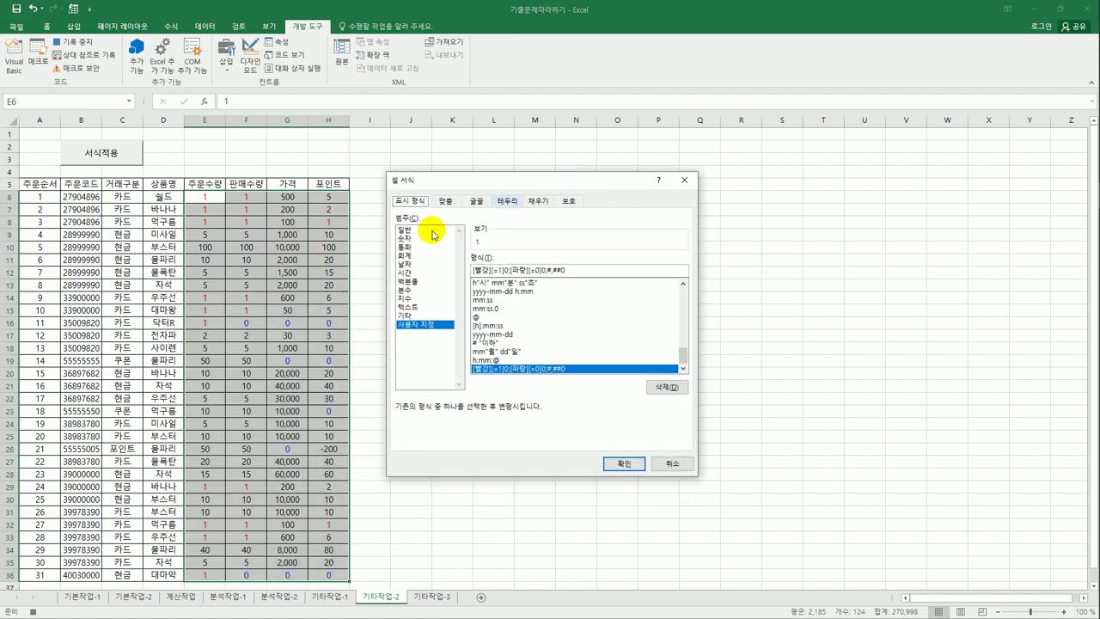
click(409, 255)
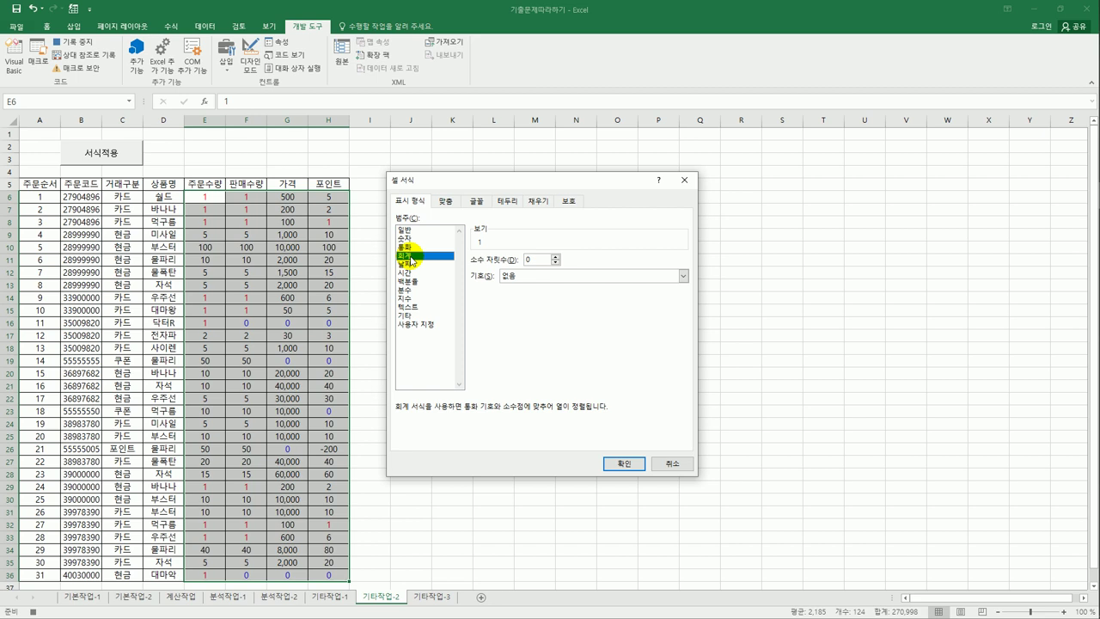
click(643, 464)
Select cell E6 to clear the range selection and stop recording the 서식해제 macro.
click(215, 200)
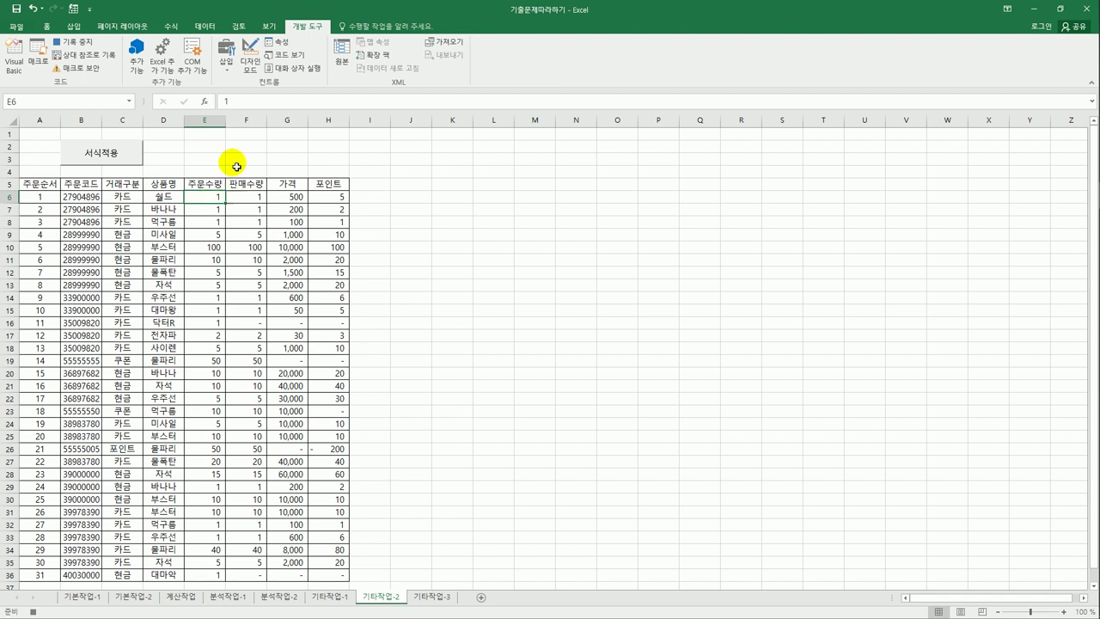
click(75, 42)
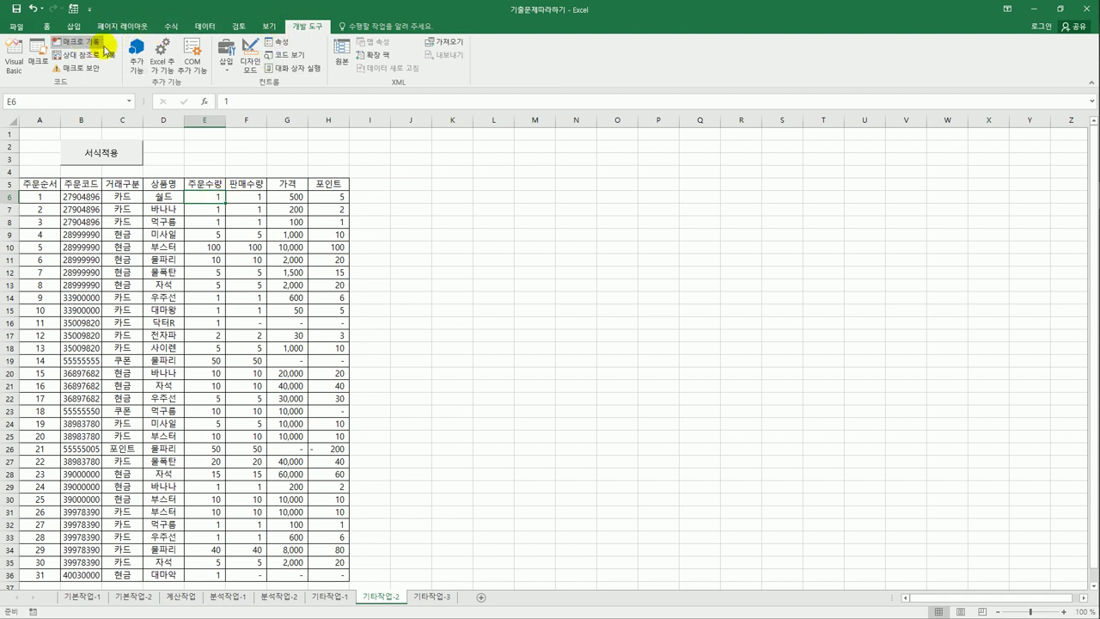
click(535, 335)
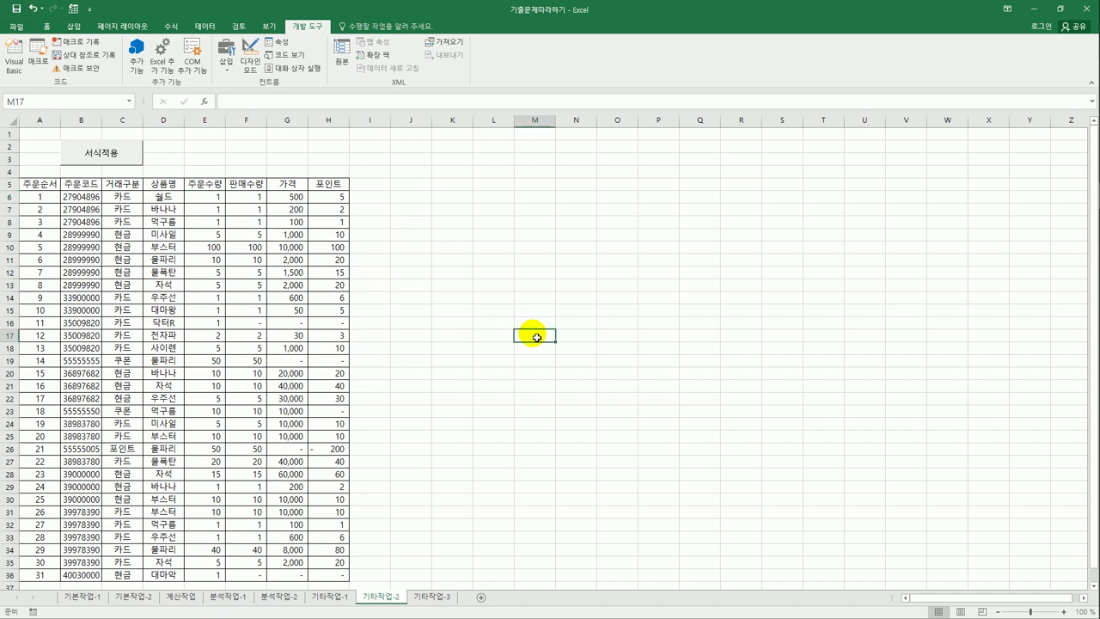
Insert a form-control button over E2:F3 assigned to the 서식해제 macro and label it 서식해제.
click(221, 69)
click(221, 95)
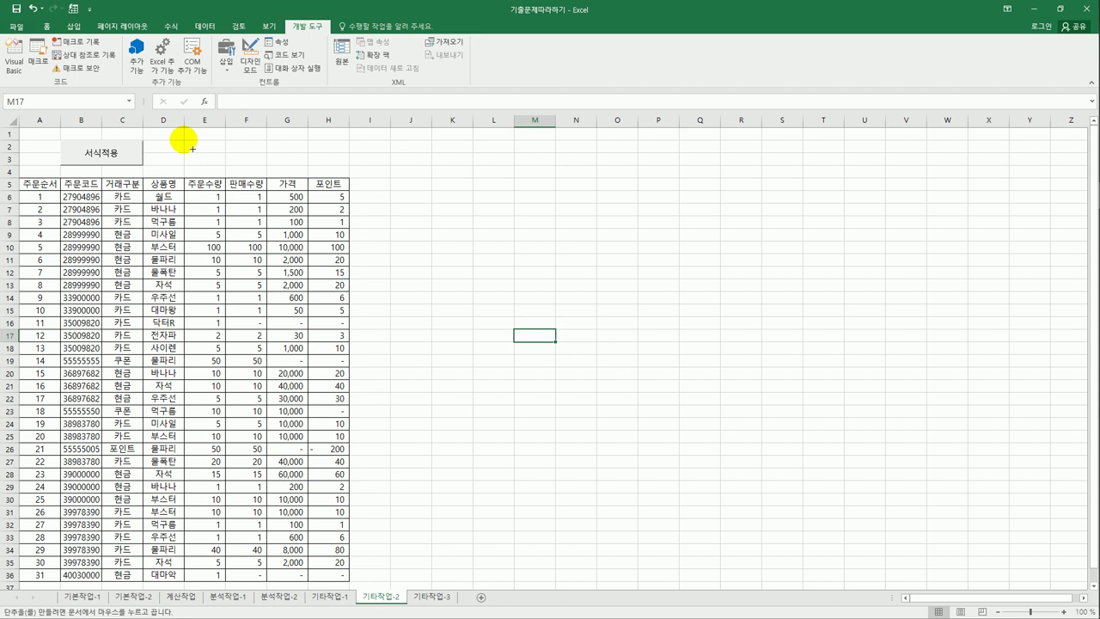
drag(185, 140, 266, 168)
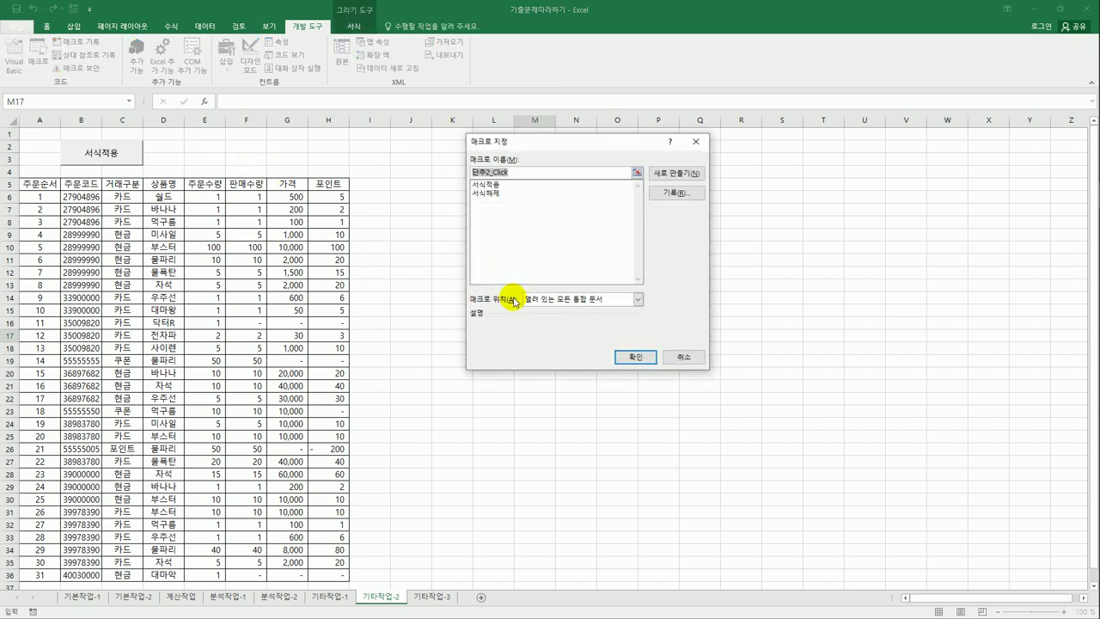
click(501, 194)
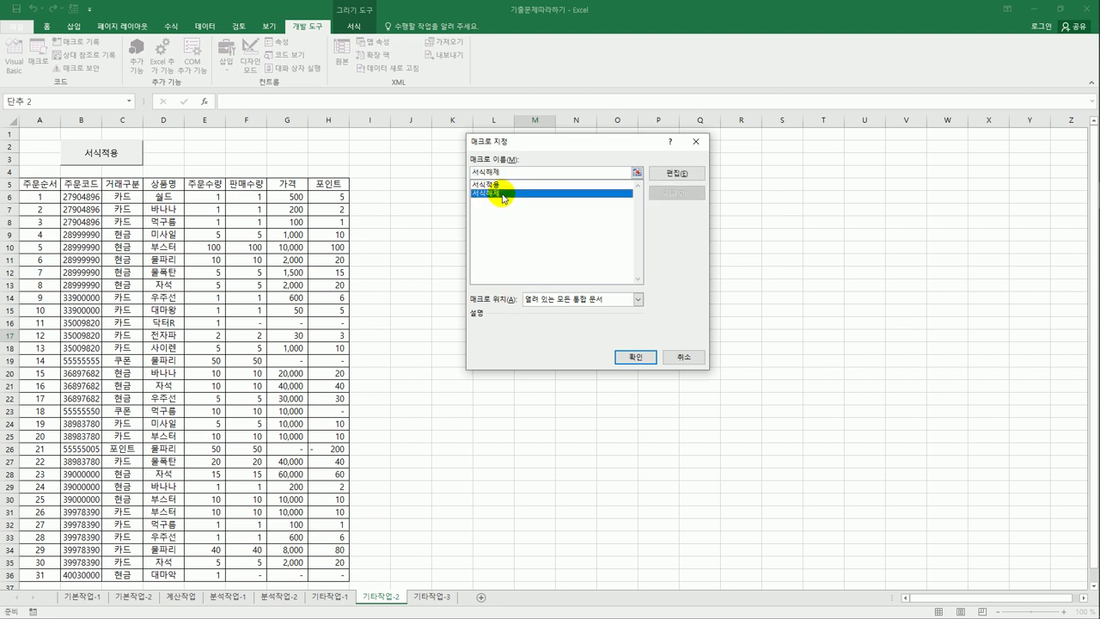
click(624, 357)
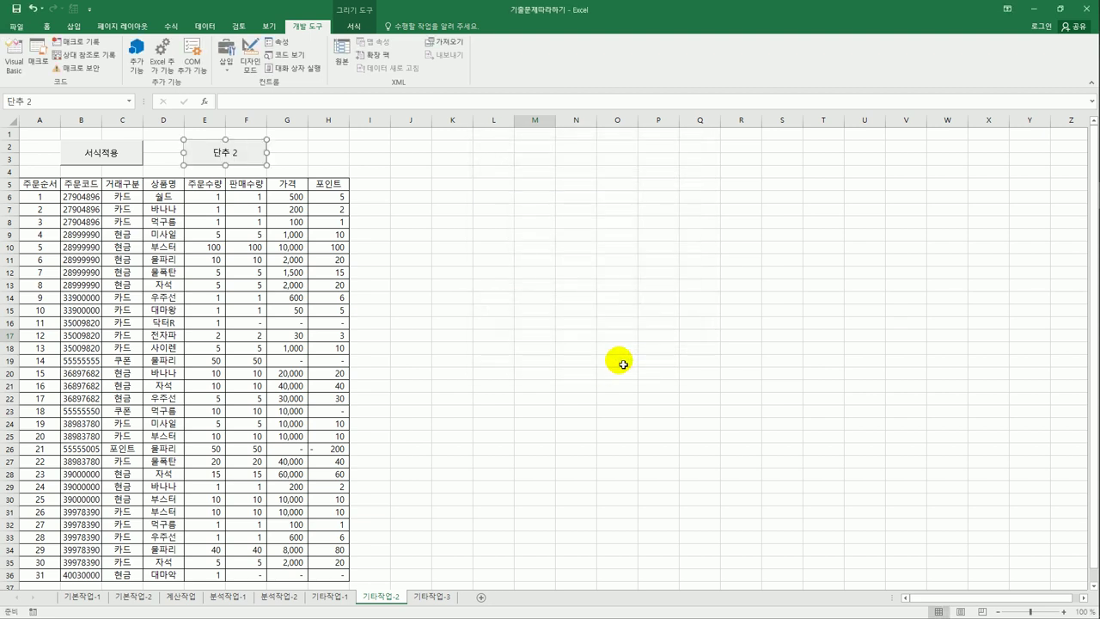
text(서식해제)
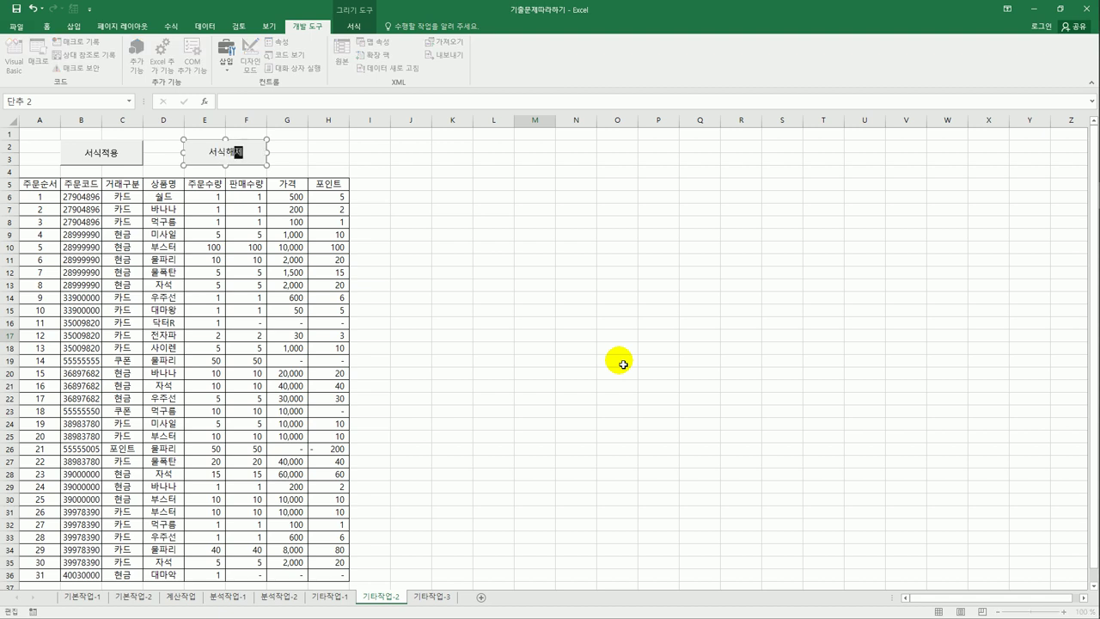
click(536, 353)
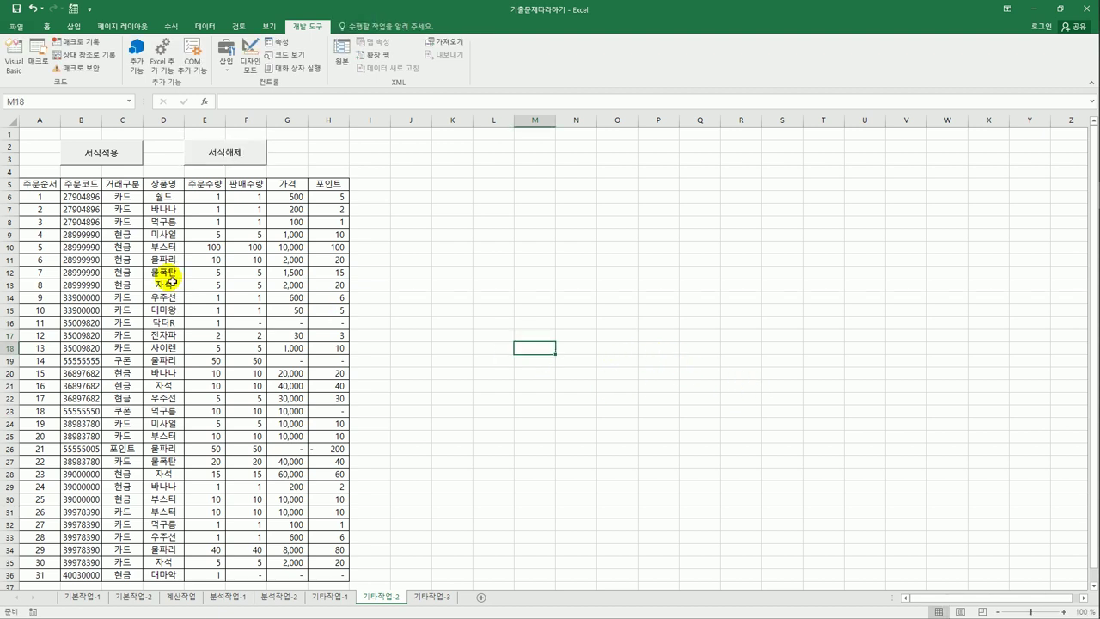
Test the macros by running the 서식적용 button followed by the 서식해제 button.
click(133, 154)
click(246, 160)
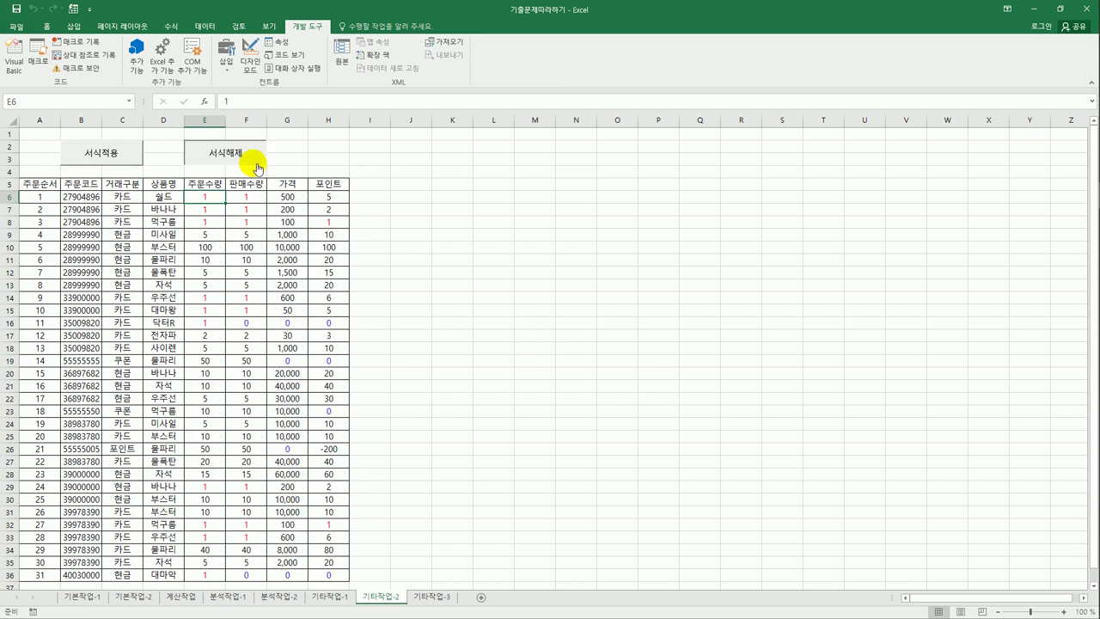
click(446, 328)
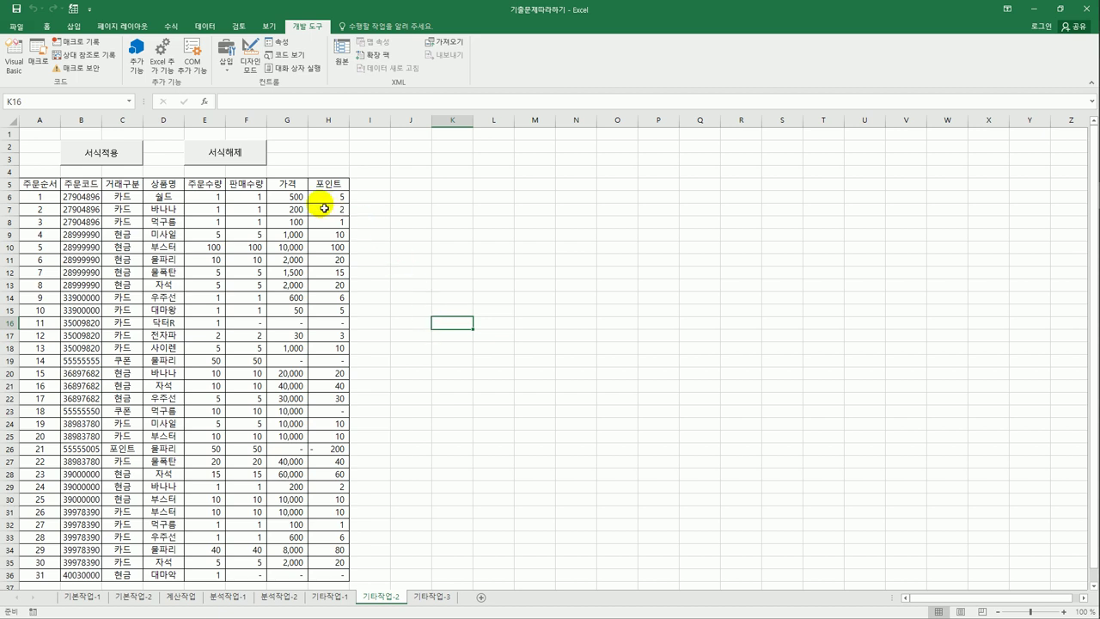
Review the workbook's macro list and close it without changing anything.
click(43, 58)
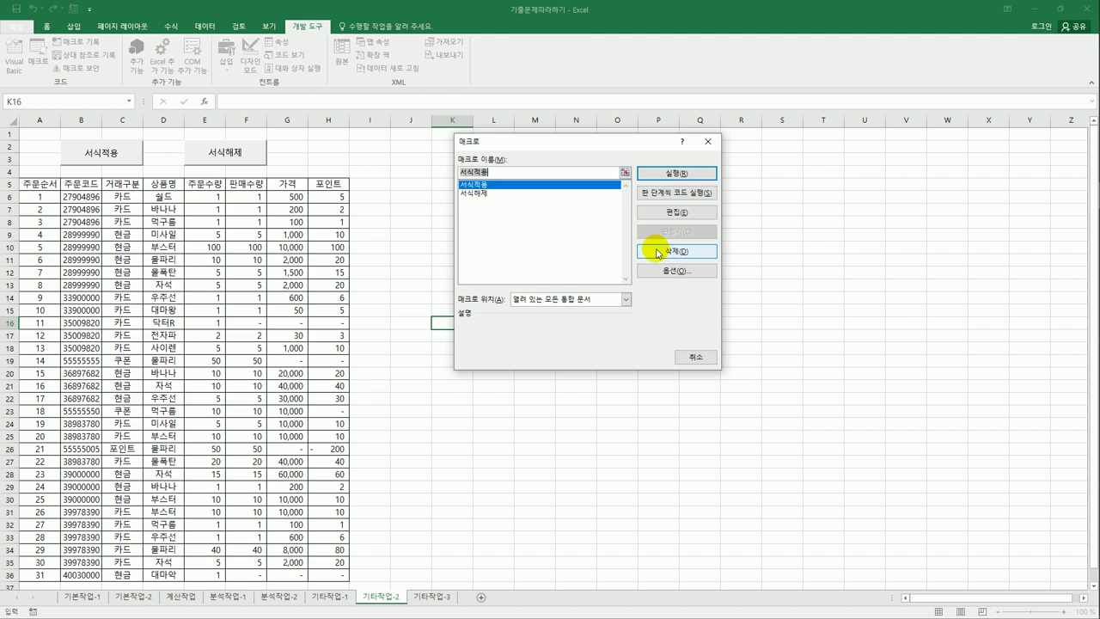
click(695, 357)
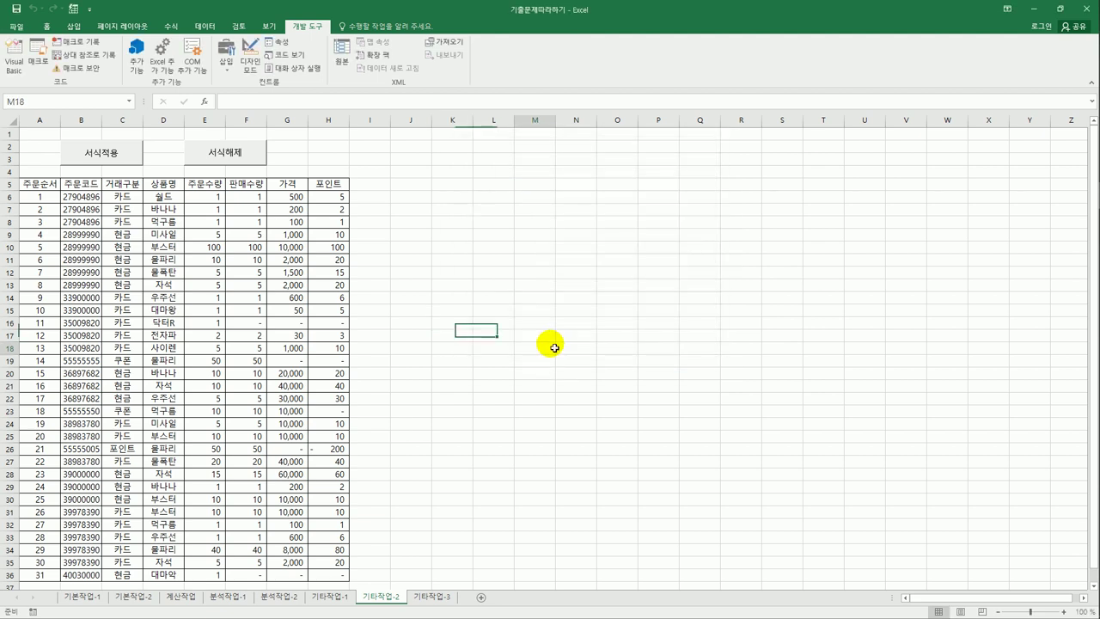
click(554, 347)
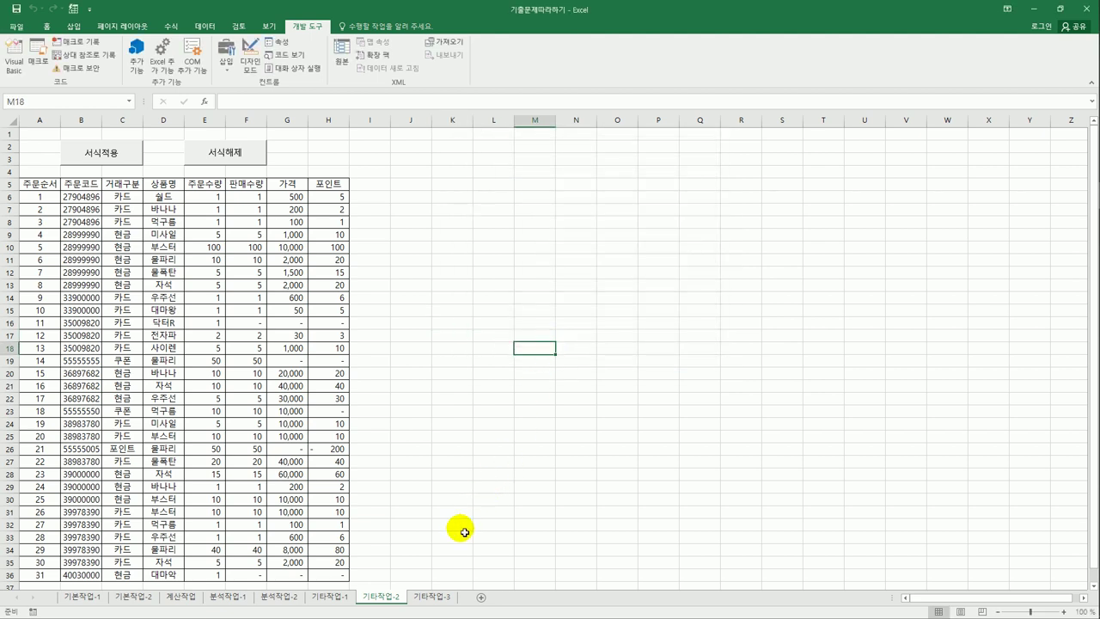
Switch to the 기타작업-3 sheet and try out the 중고차입력 button.
click(423, 598)
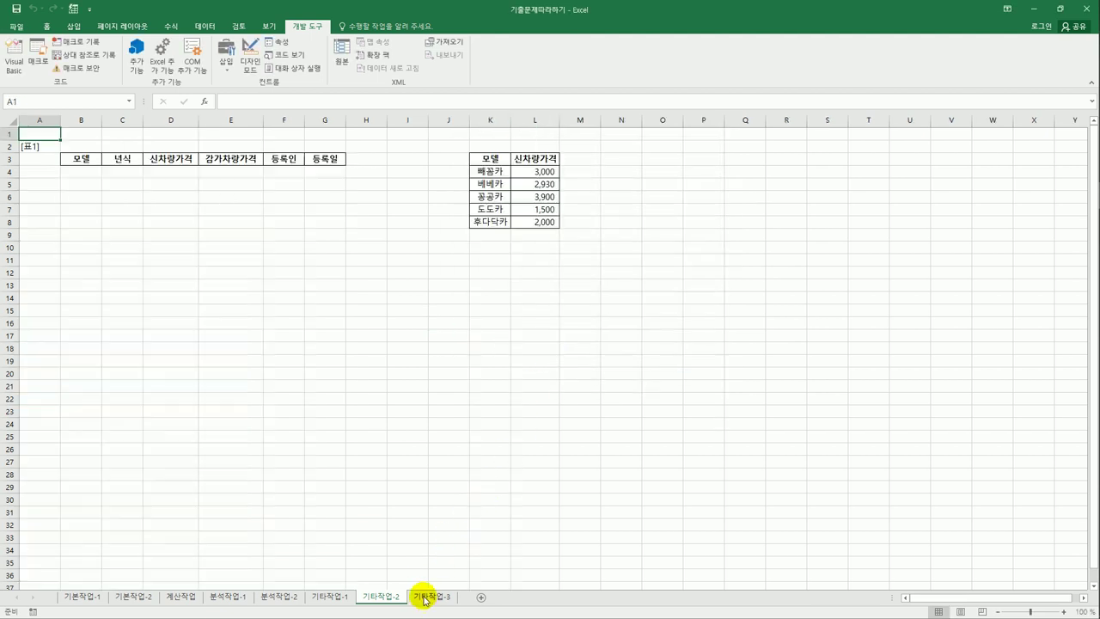
click(299, 247)
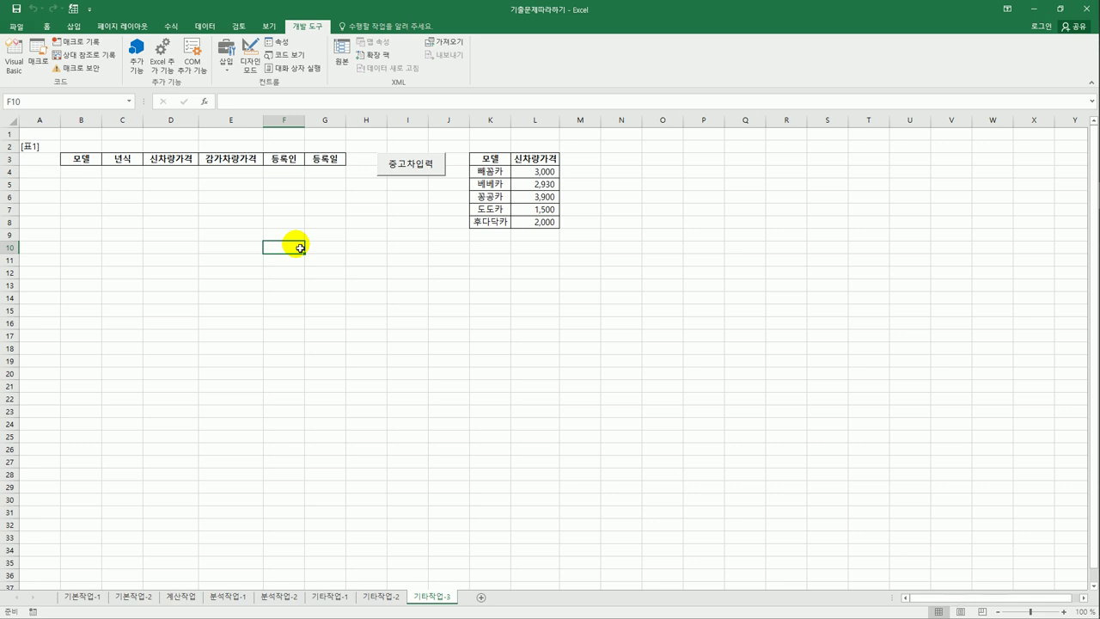
click(400, 165)
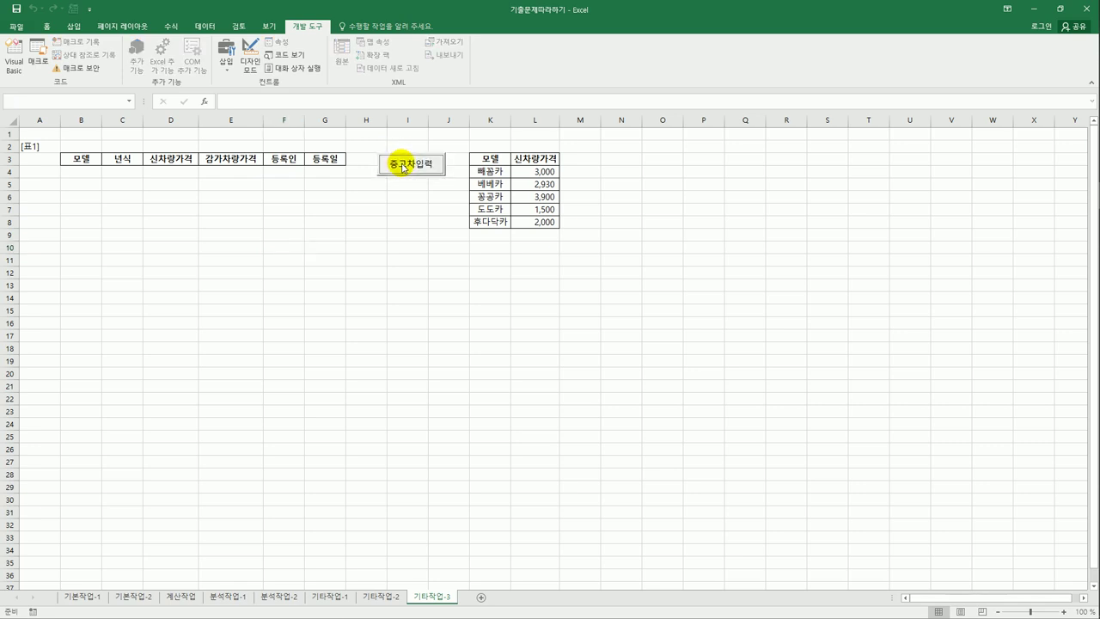
click(400, 265)
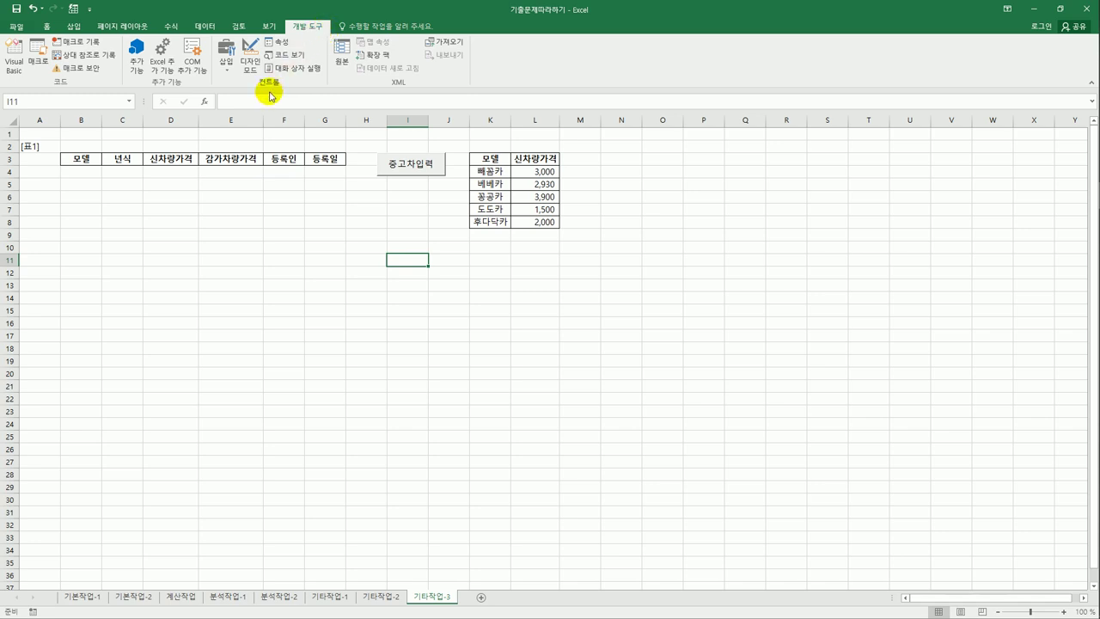
In design mode, add the code 중고차입력화면.Show to the 중고차입력 button's Click event and close the code editor.
click(248, 58)
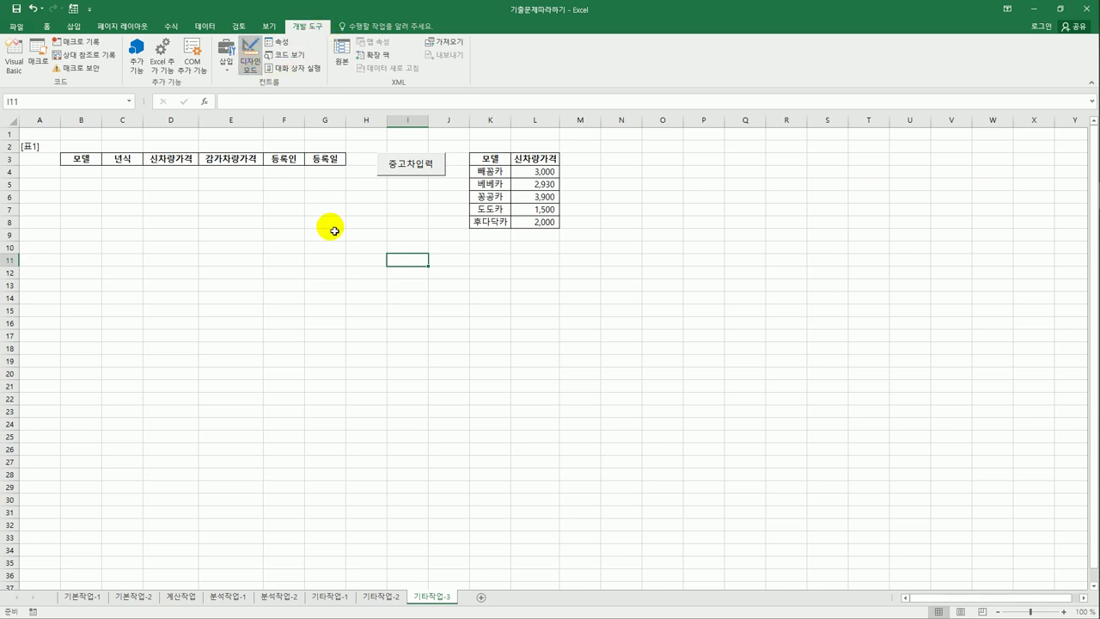
click(414, 173)
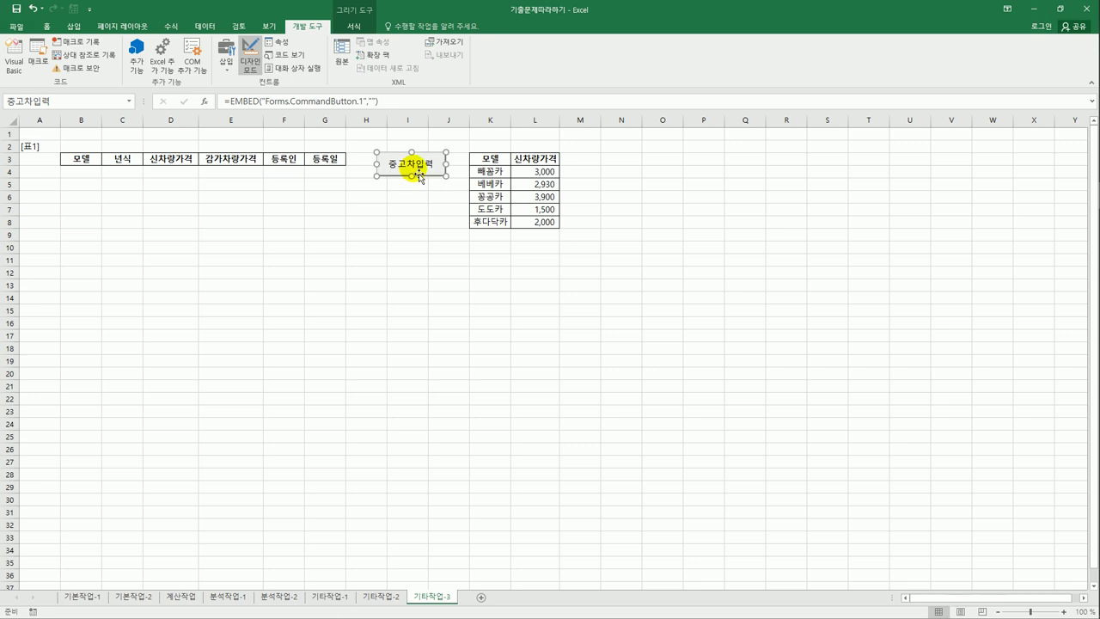
double_click(418, 175)
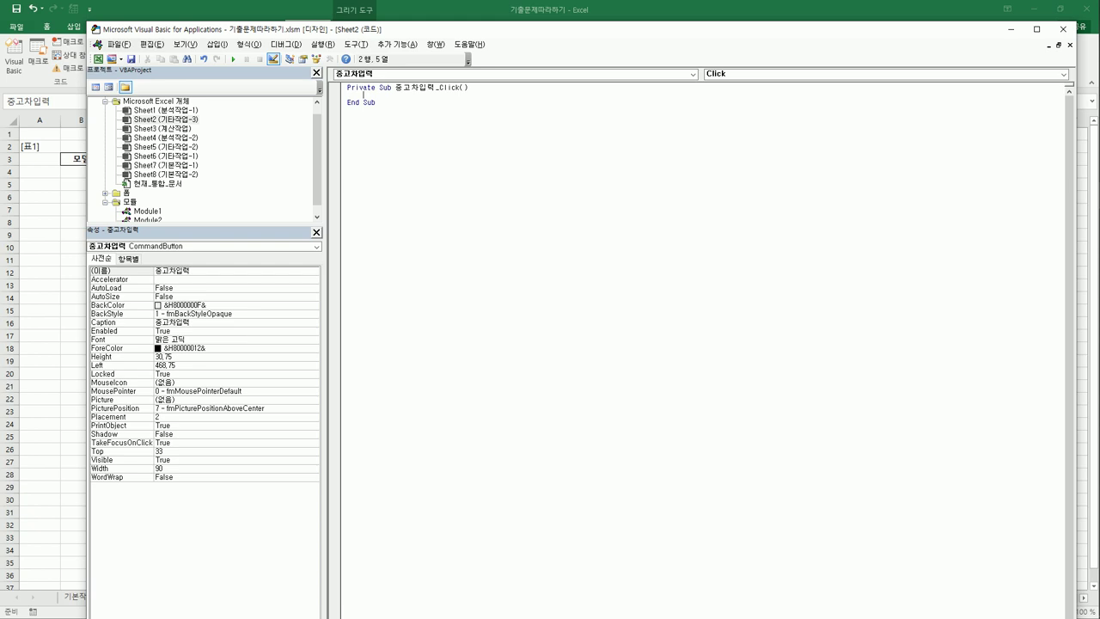
text(중고차입력화면.sh)
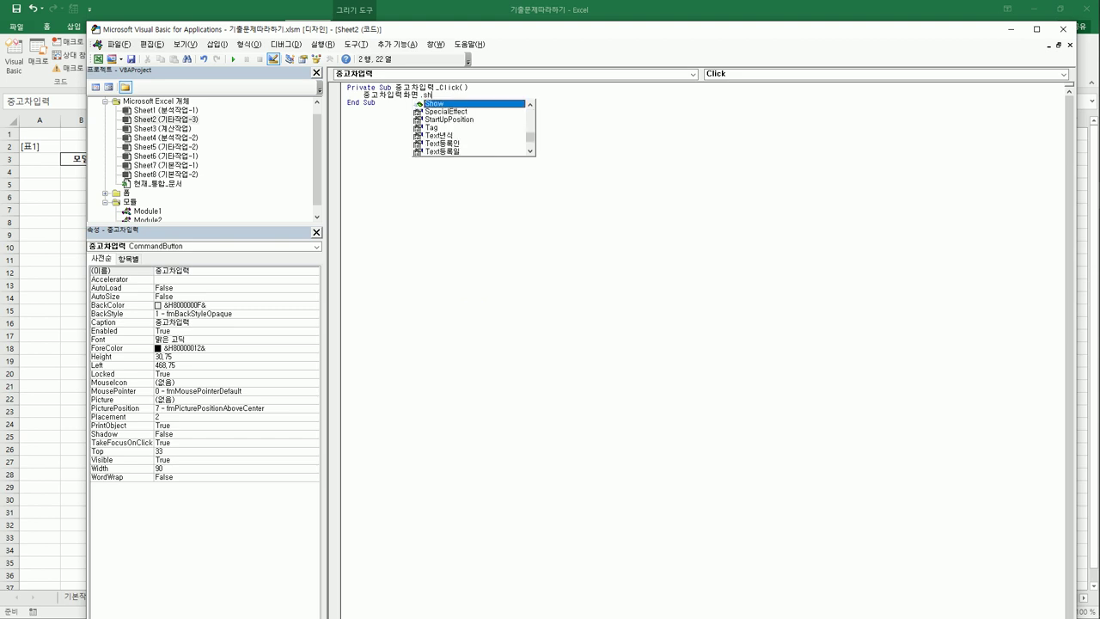
key(Tab)
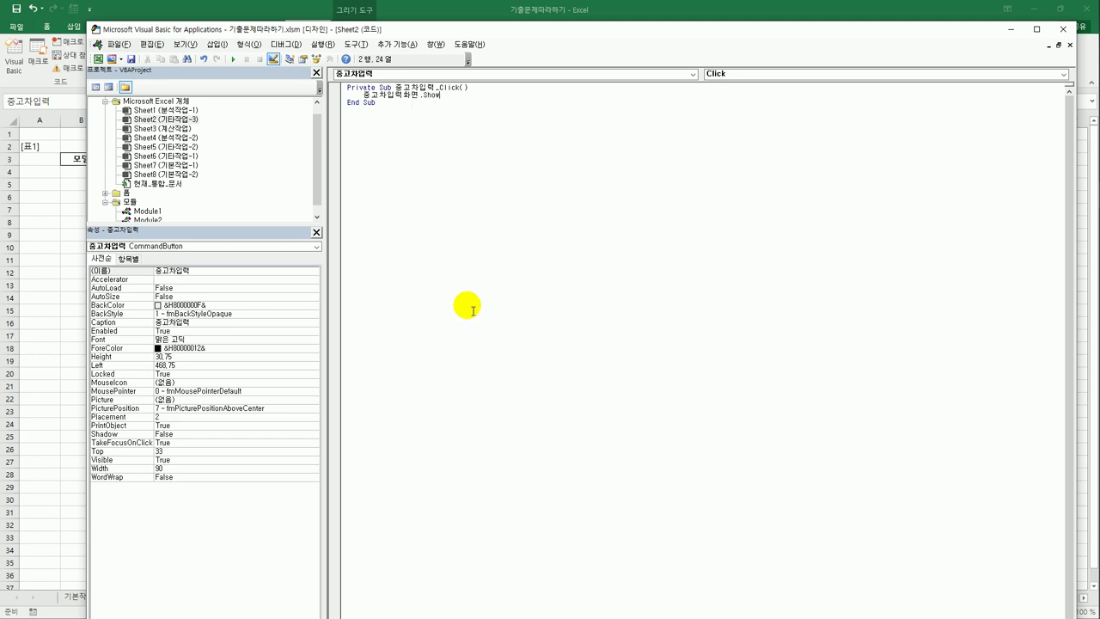
click(1063, 29)
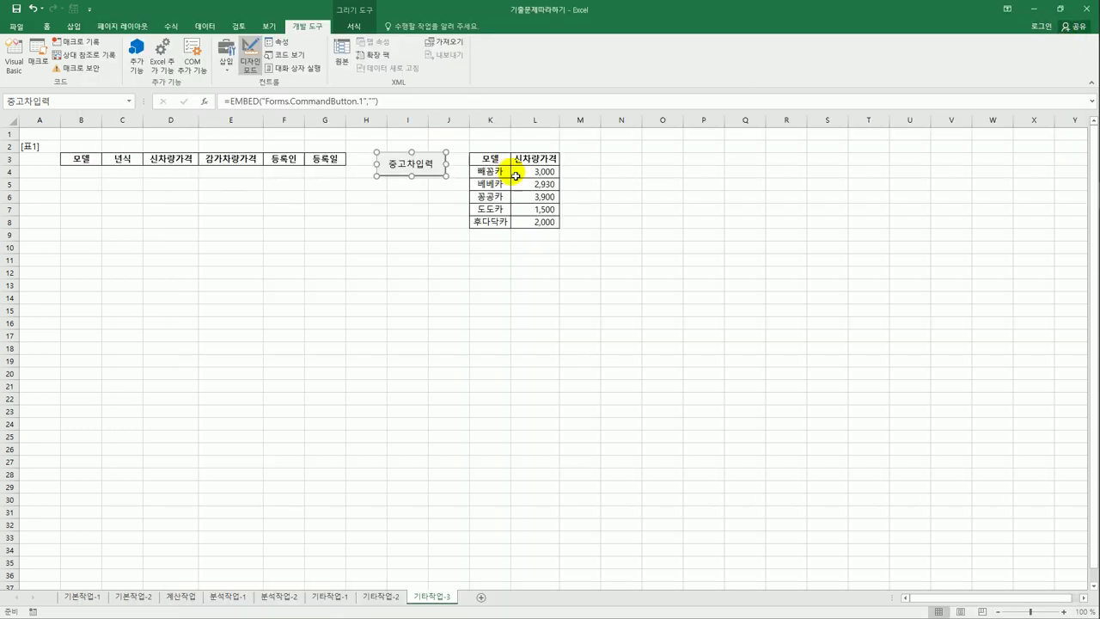
Turn off design mode, test the 중고차입력 button by opening its input form, and close the form.
click(250, 56)
click(334, 260)
click(414, 177)
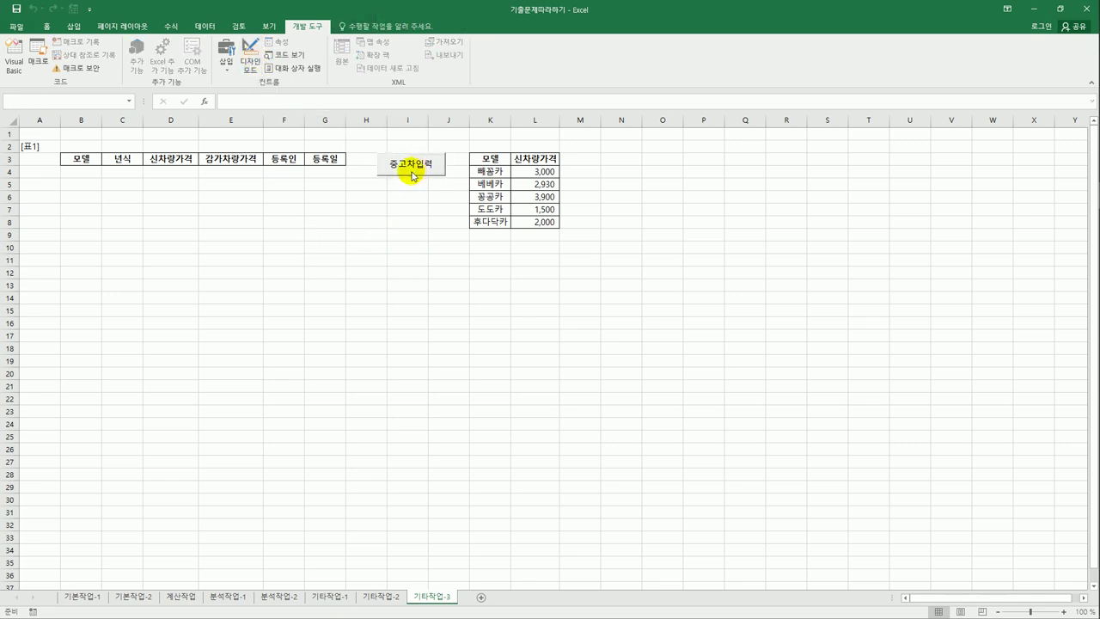
drag(507, 230, 243, 207)
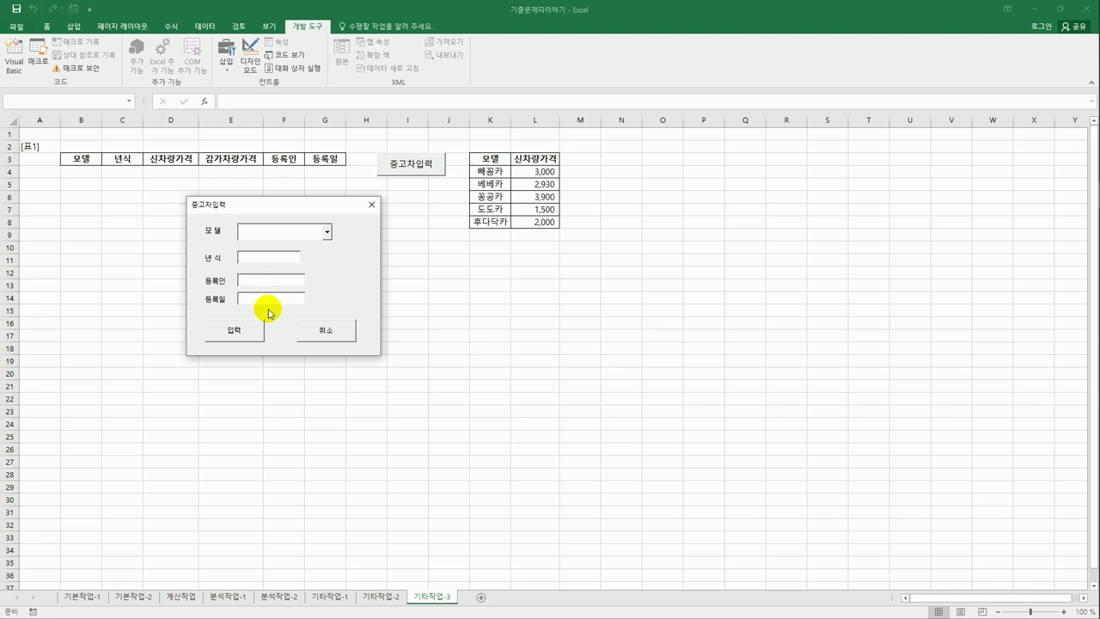
click(371, 205)
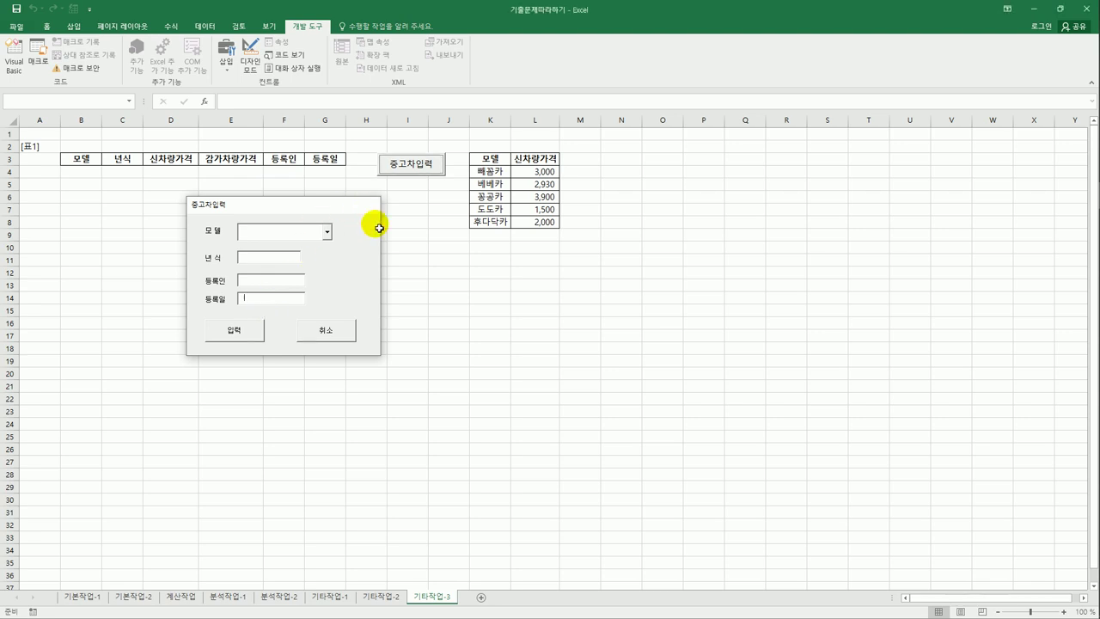
Open the code of the 중고차입력화면 form and add an Initialize event procedure for the UserForm.
click(399, 261)
click(12, 62)
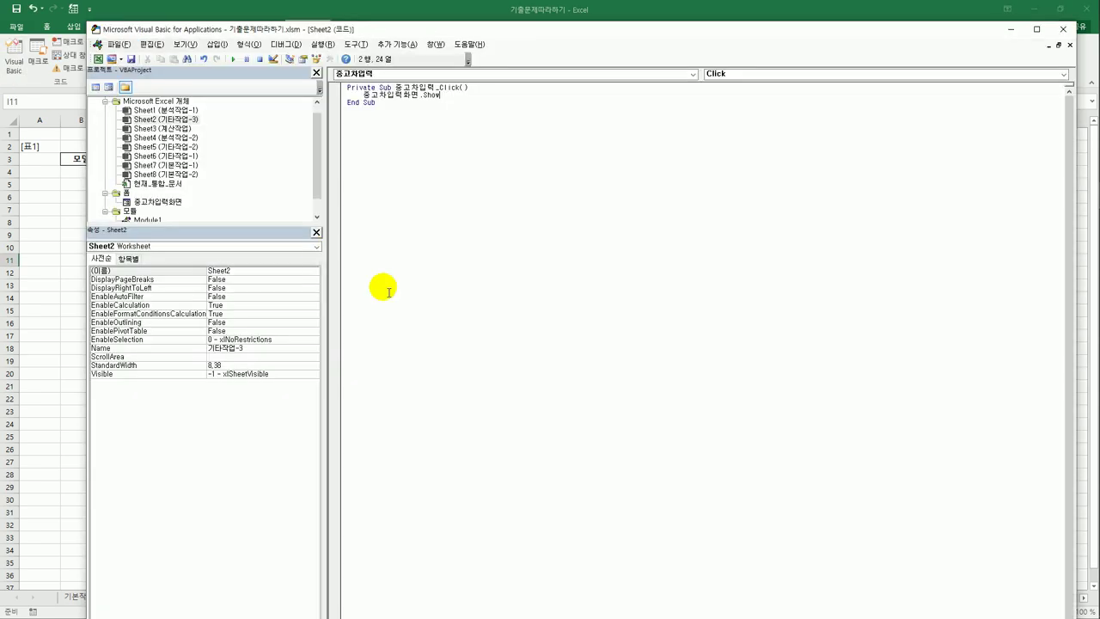
click(159, 202)
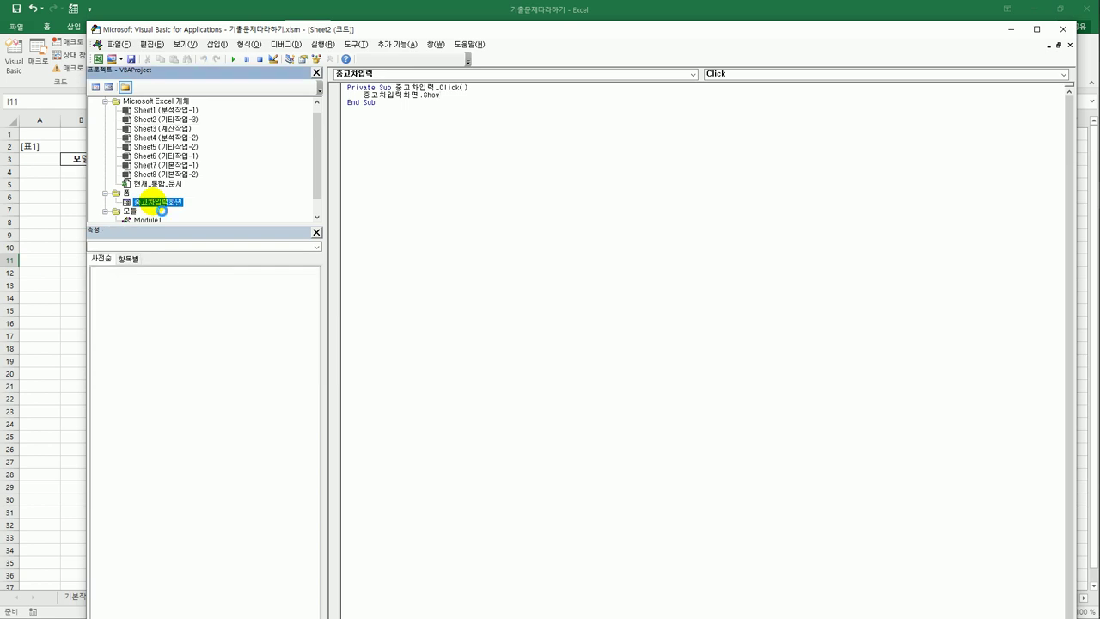
double_click(163, 205)
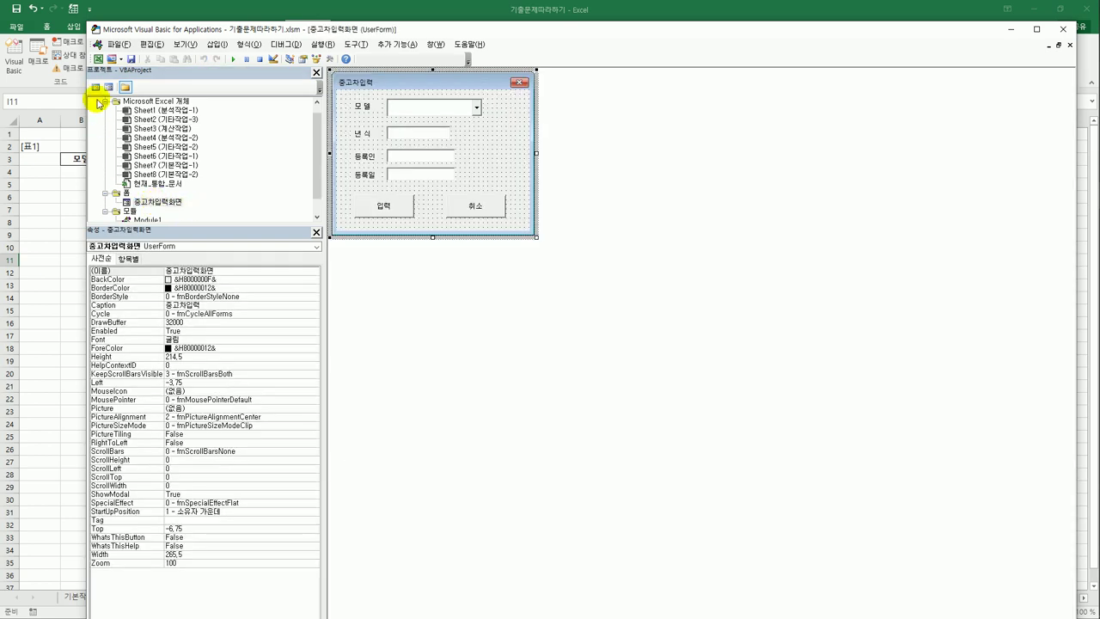
click(99, 87)
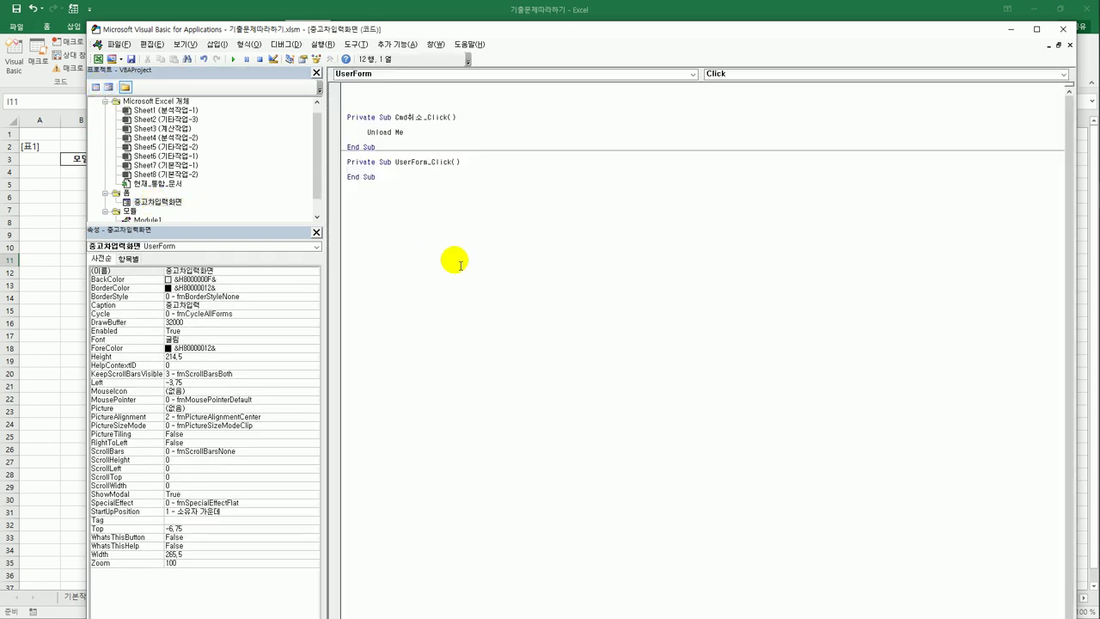
click(727, 74)
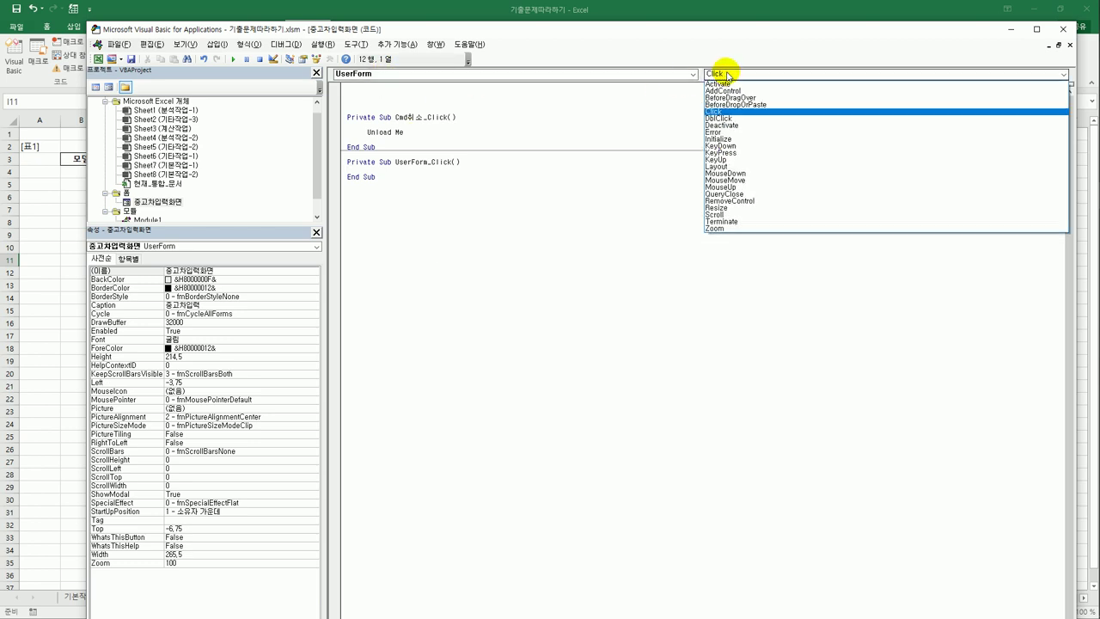
click(731, 140)
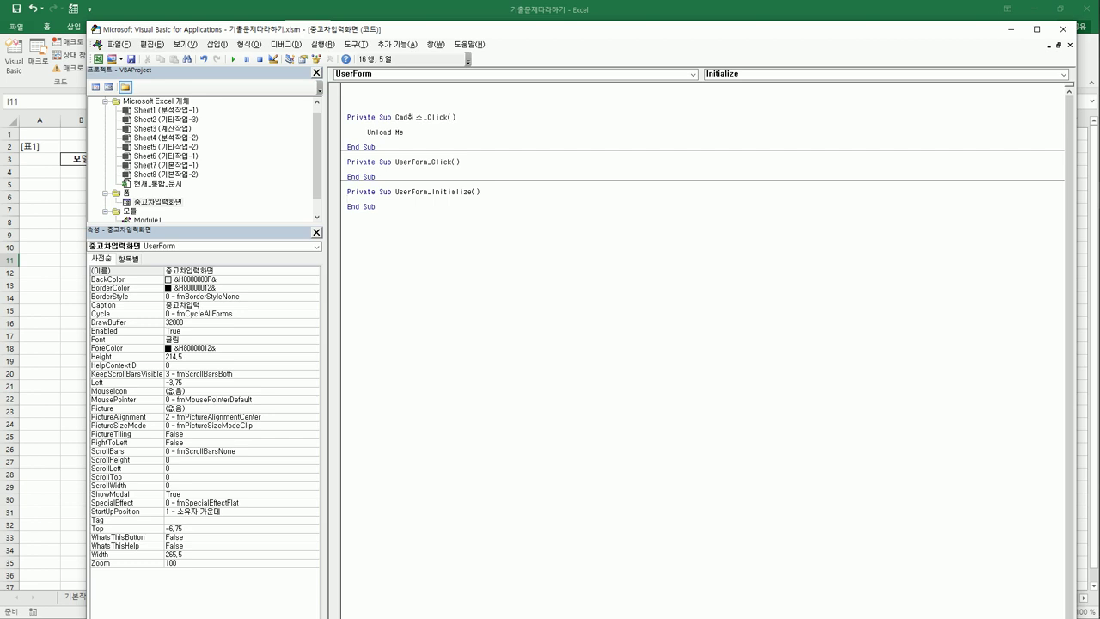
In the UserForm's Initialize procedure, set the model combo box source with Cmb모델.RowSource = "K4:K8".
text(cmb모델.)
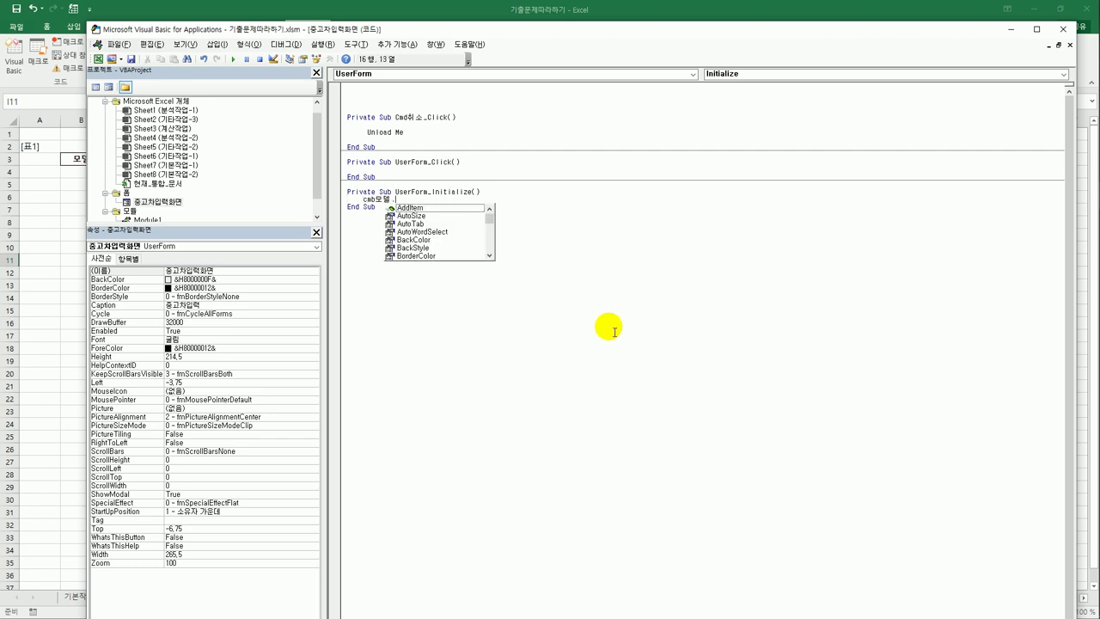
text(ㄱ)
key(BackSpace)
text(ro)
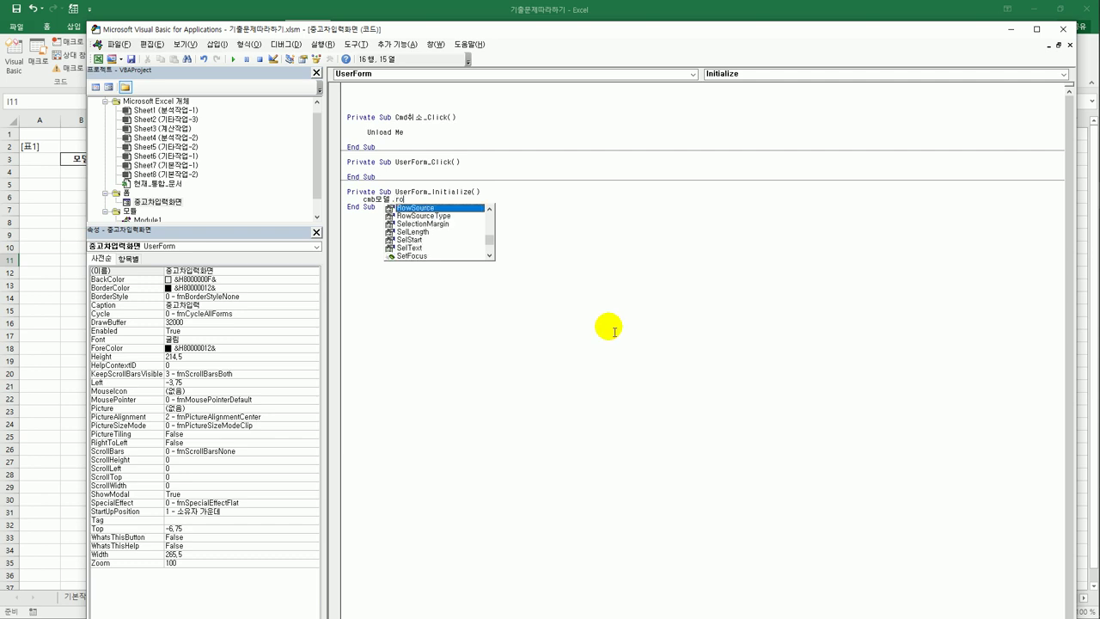
key(Tab)
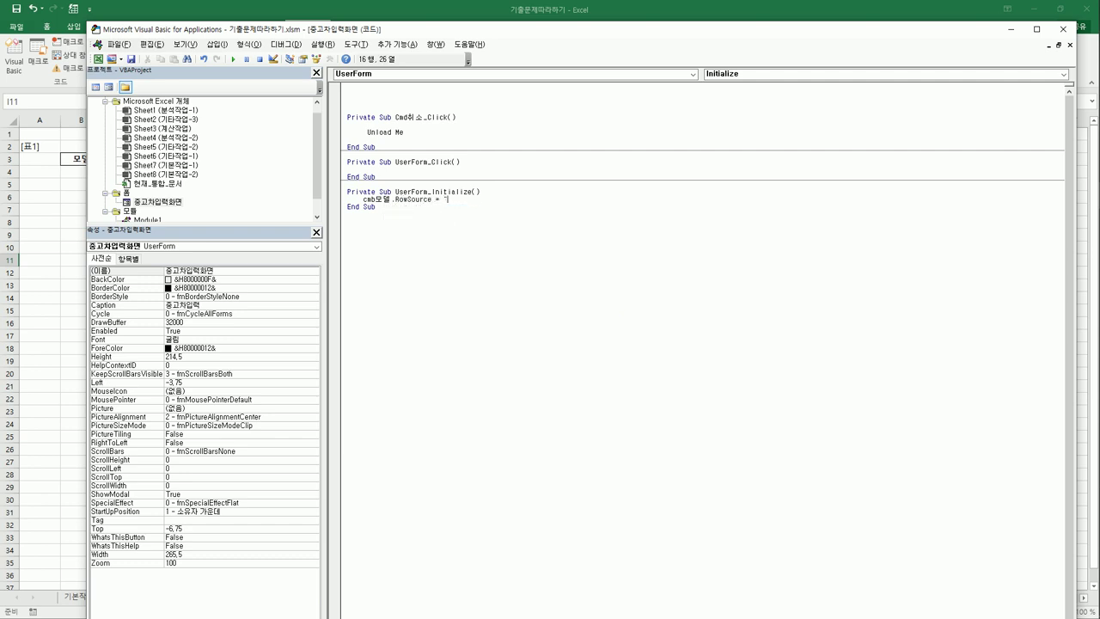
text(= "ㅏ)
text(K4:K)
text(8")
Add the line Text등록일 = Year(Date) to the Initialize procedure and close the code editor.
key(Return)
text(text등록일 = year(date)
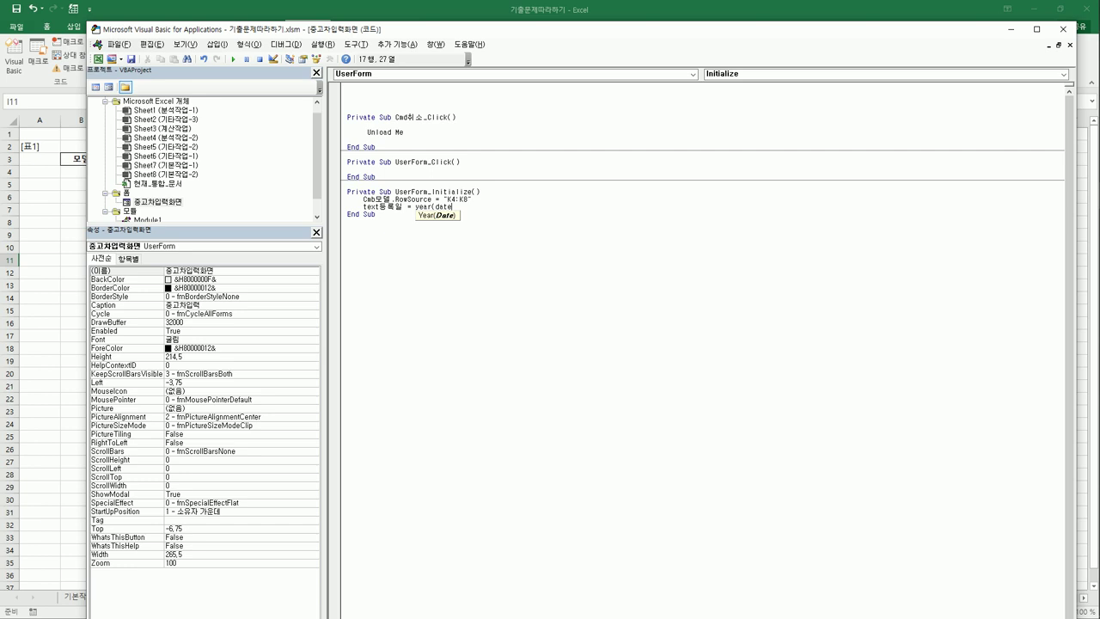
click(613, 330)
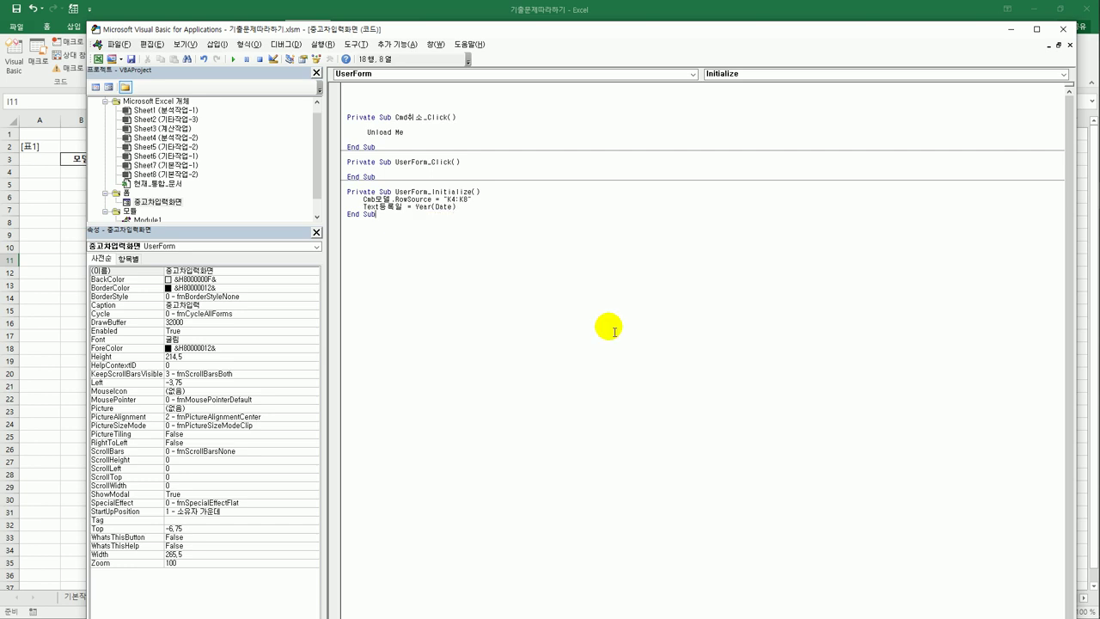
click(1062, 29)
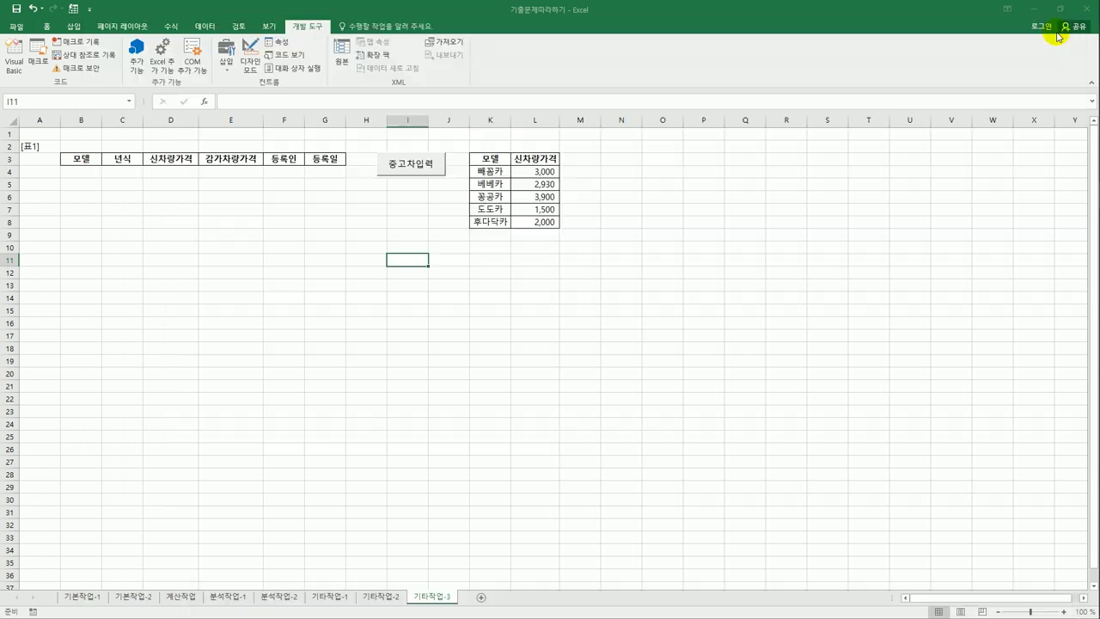
Test the 중고차입력 button by opening its form, checking the 모델 list and the 등록일 field, and closing the form.
click(412, 165)
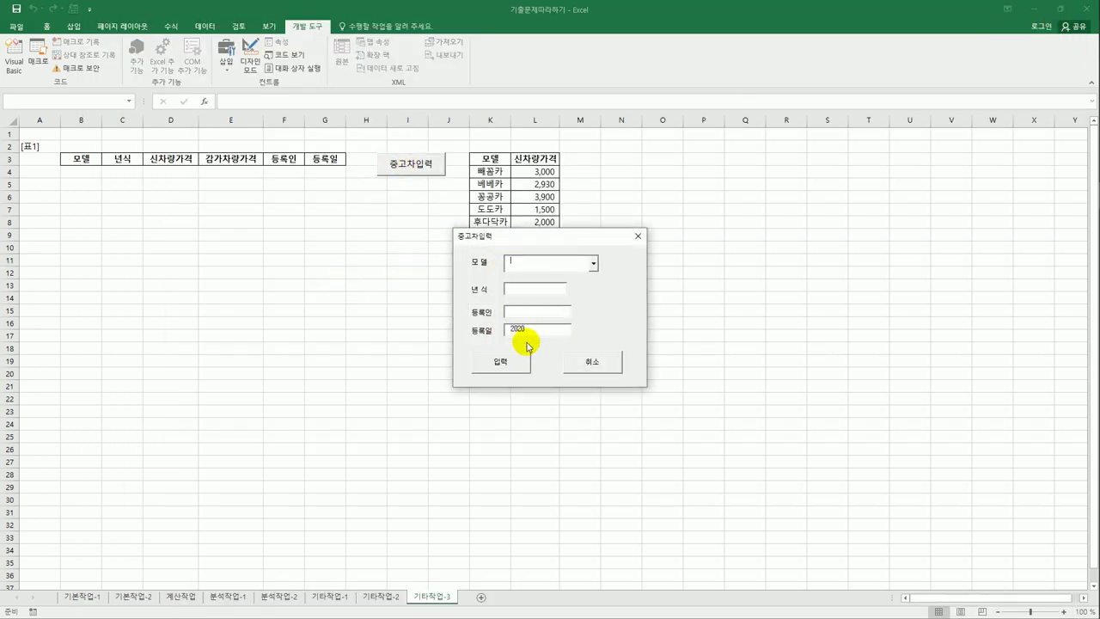
click(593, 263)
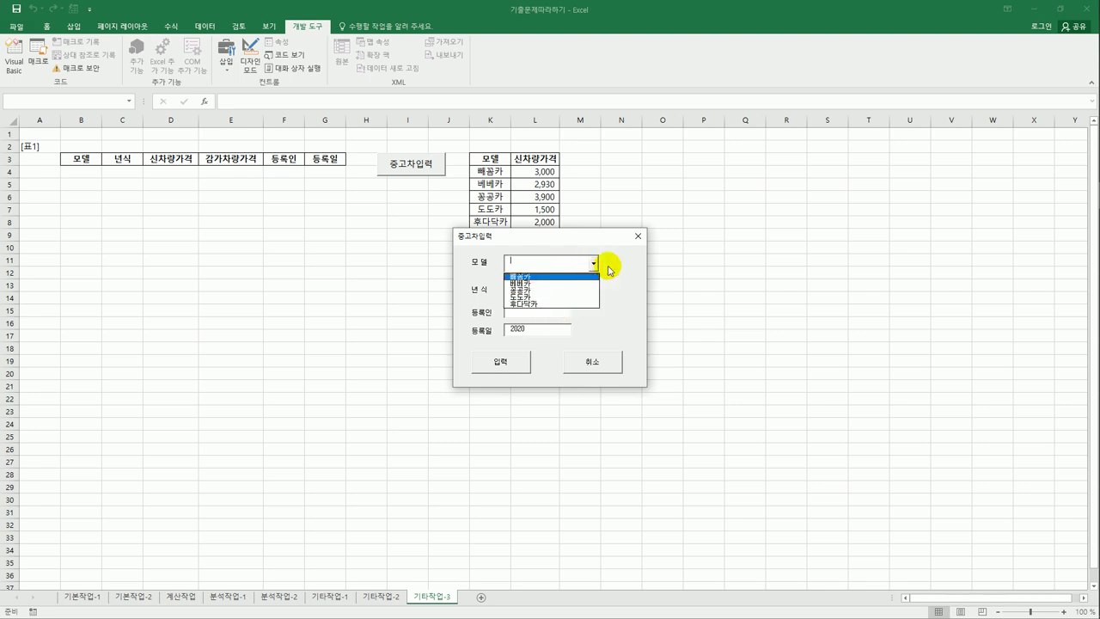
click(636, 236)
click(636, 236)
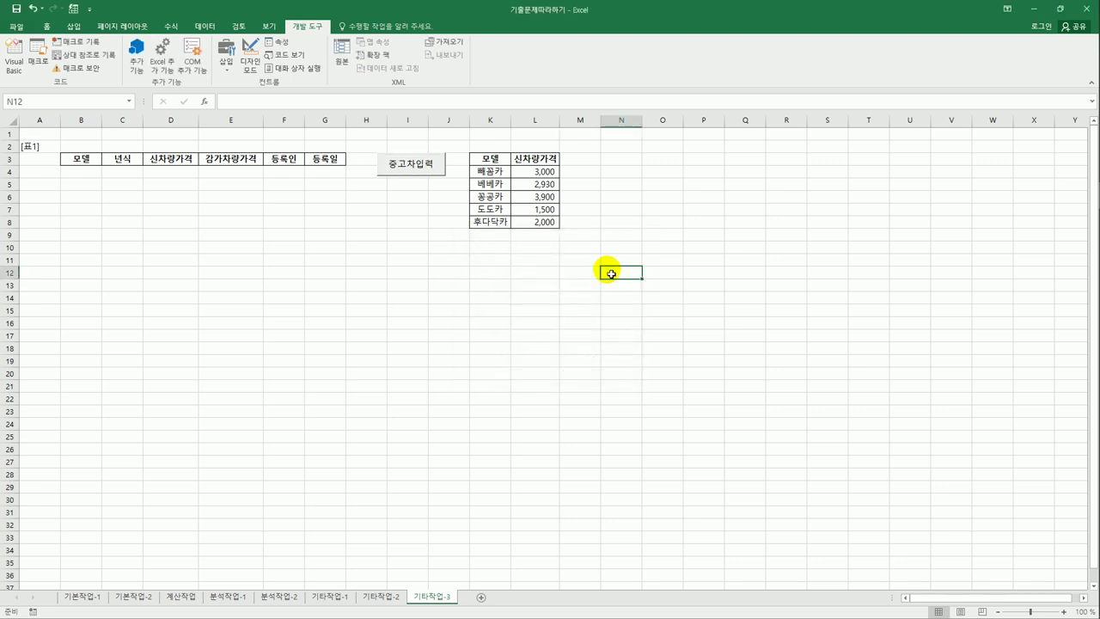
Reopen the 중고차입력 form, choose 빼꼼카 as the model, compare the fields with the table headers, and close it without submitting.
click(401, 166)
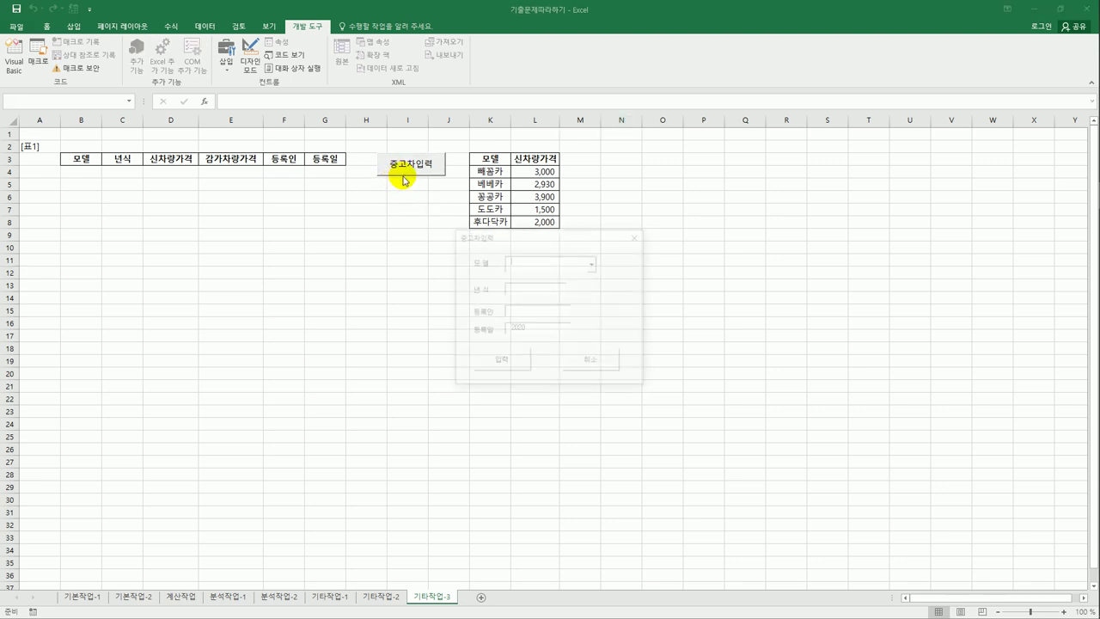
drag(503, 238, 278, 220)
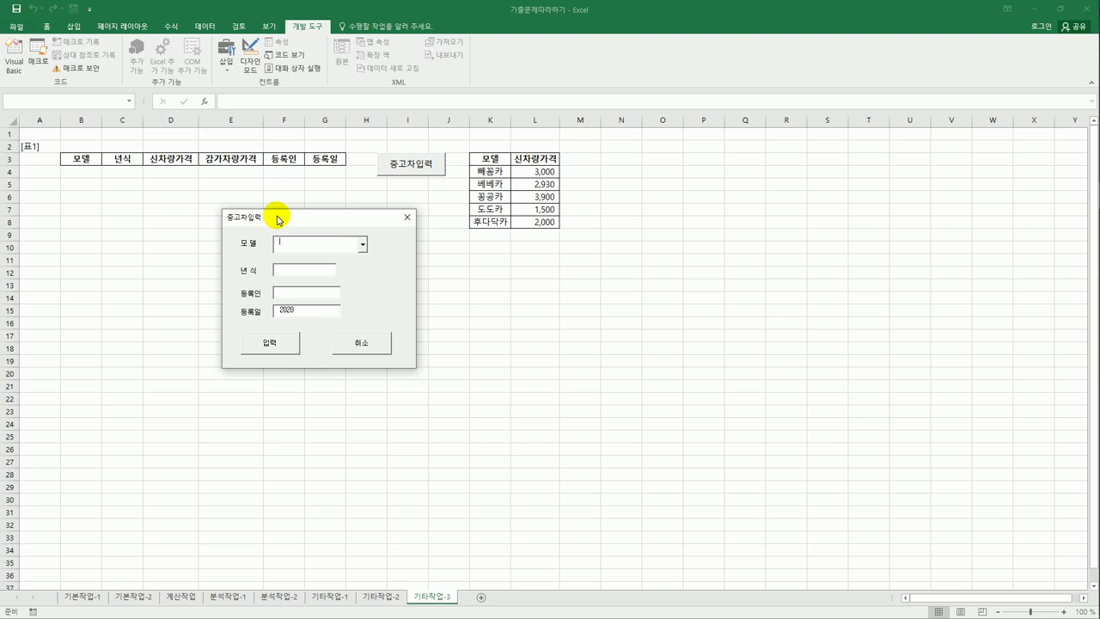
click(364, 243)
click(354, 253)
click(324, 279)
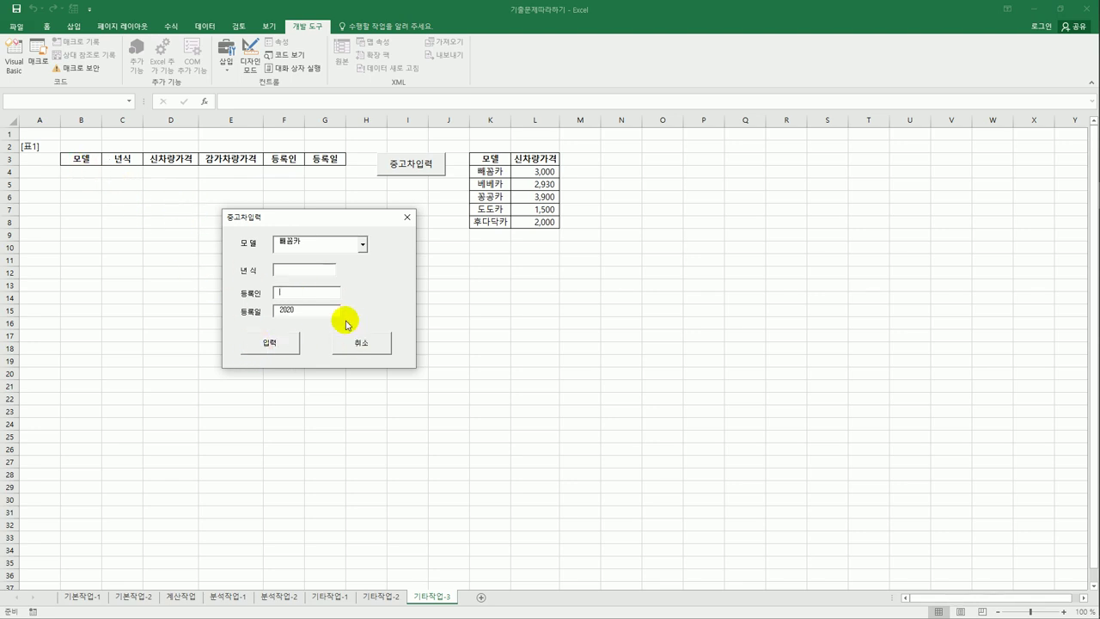
click(304, 296)
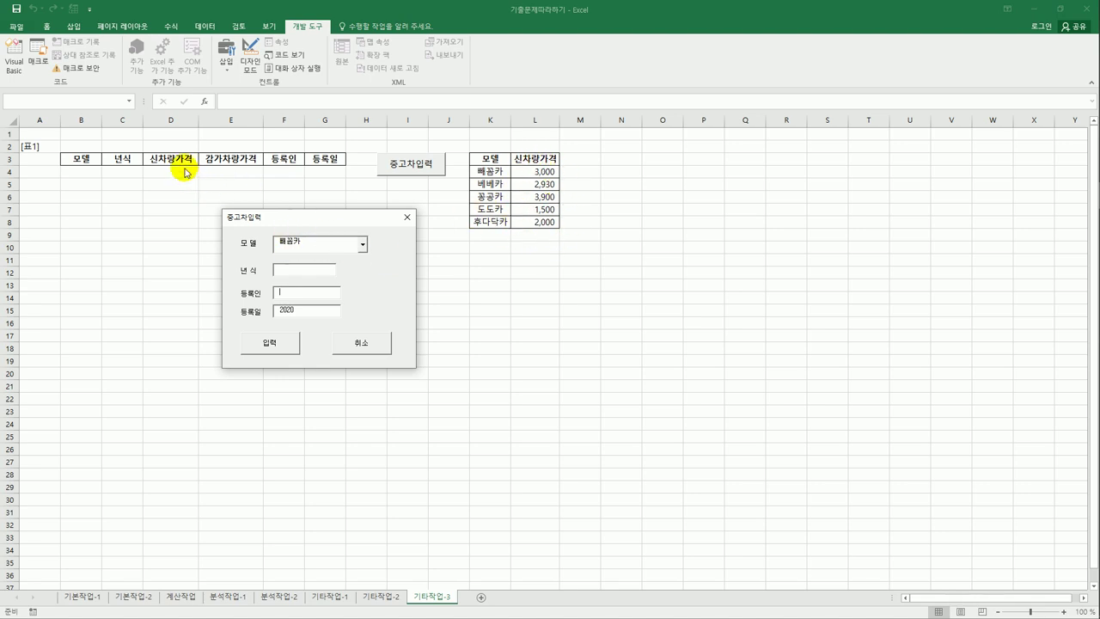
click(407, 217)
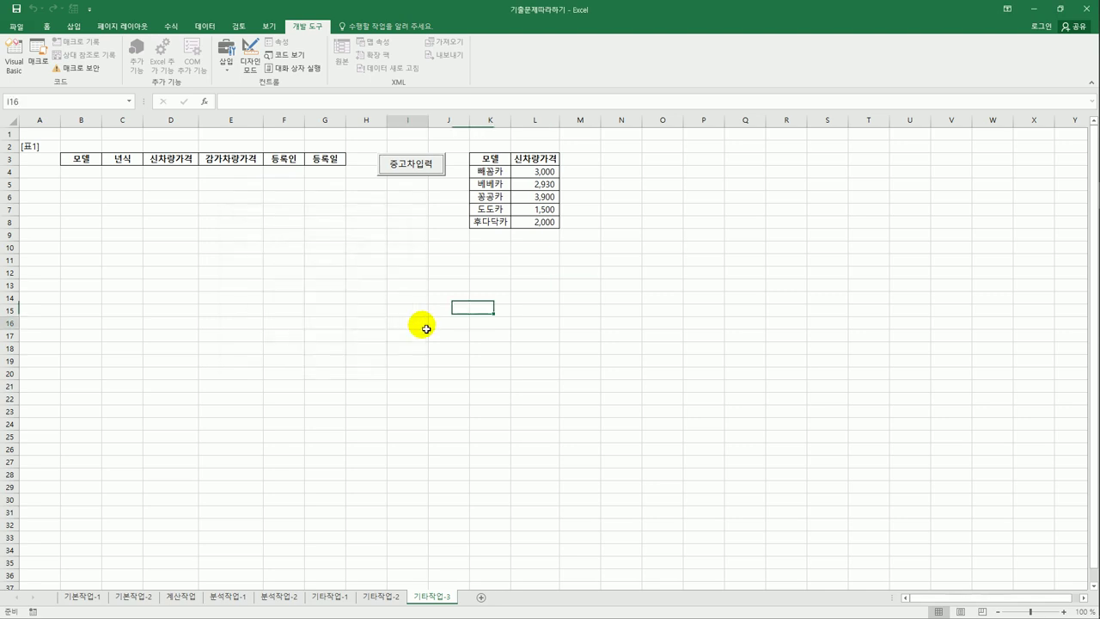
Create the Click event procedure for the 입력 button (Cmd입력) on the 중고차입력화면 form and indent its first code line.
click(422, 324)
click(14, 62)
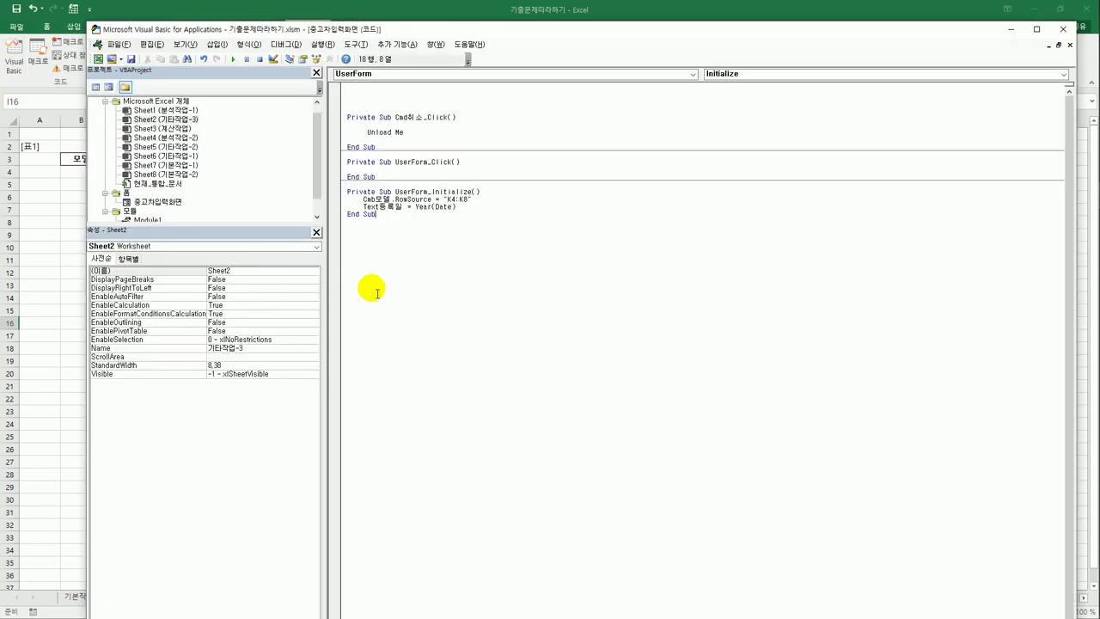
double_click(165, 201)
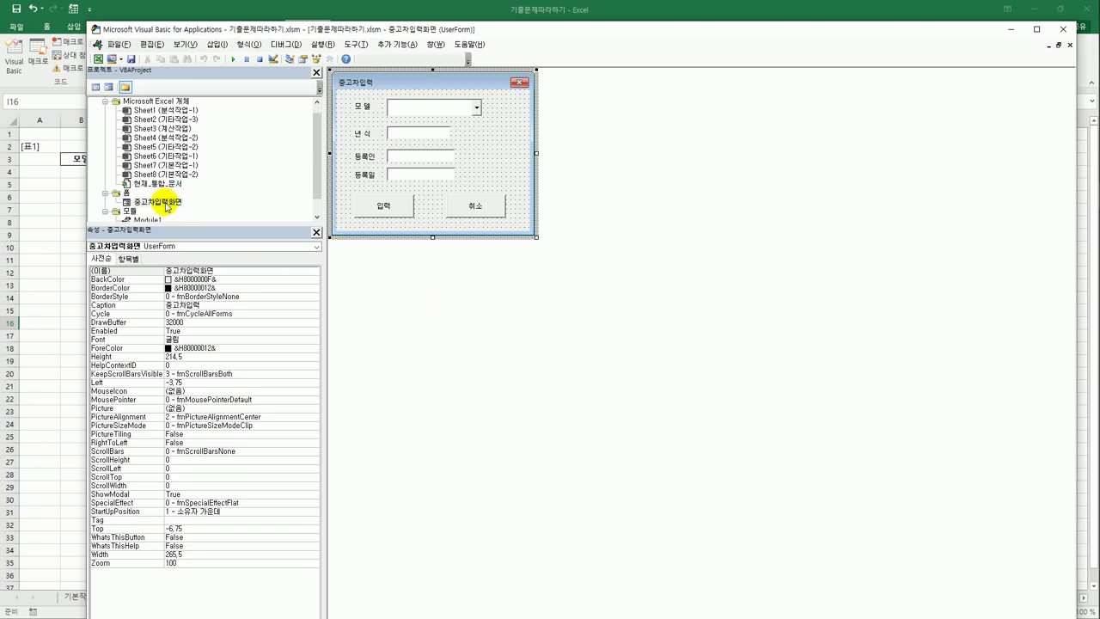
click(368, 212)
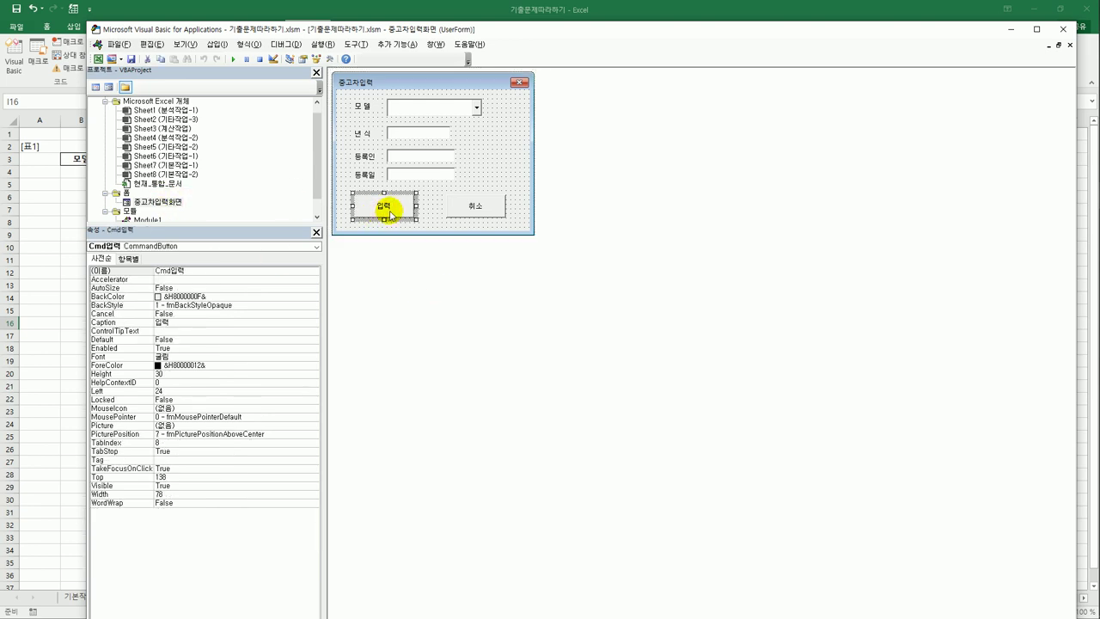
double_click(396, 210)
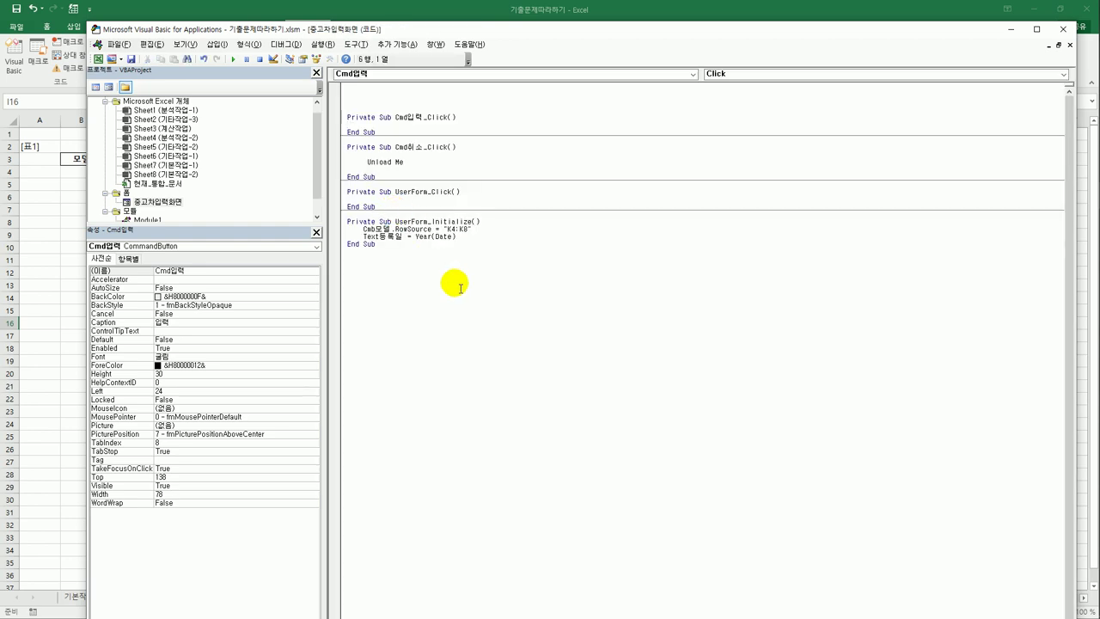
key(Tab)
On the 기타작업-3 sheet, examine how the [표1] label in A2 adjoins the header row B3:G3 to determine the table's contiguous range.
click(58, 241)
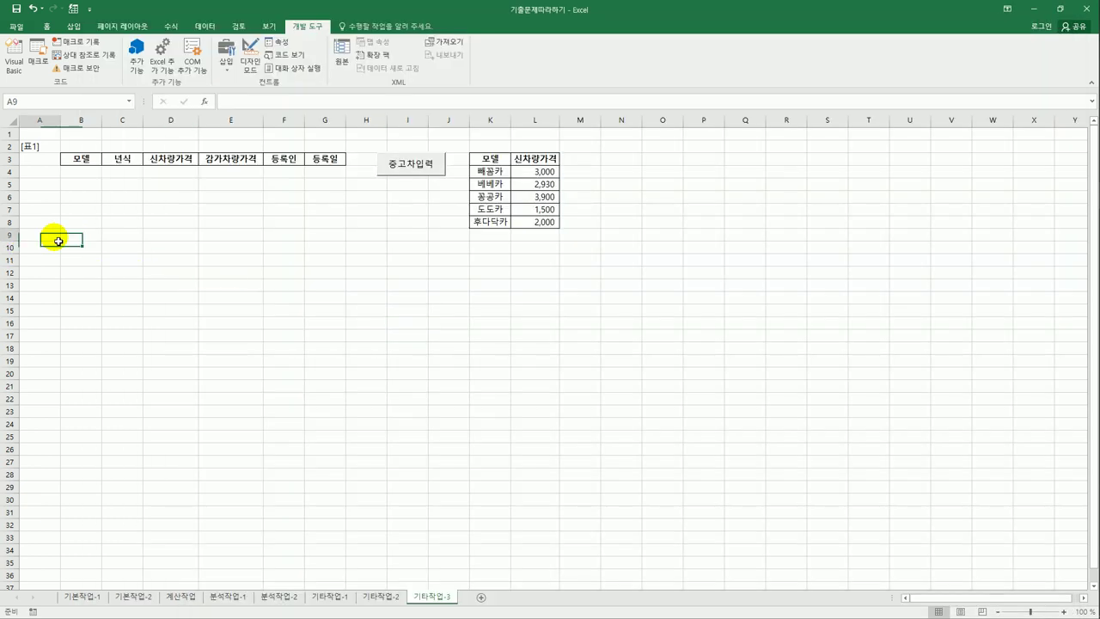
click(83, 161)
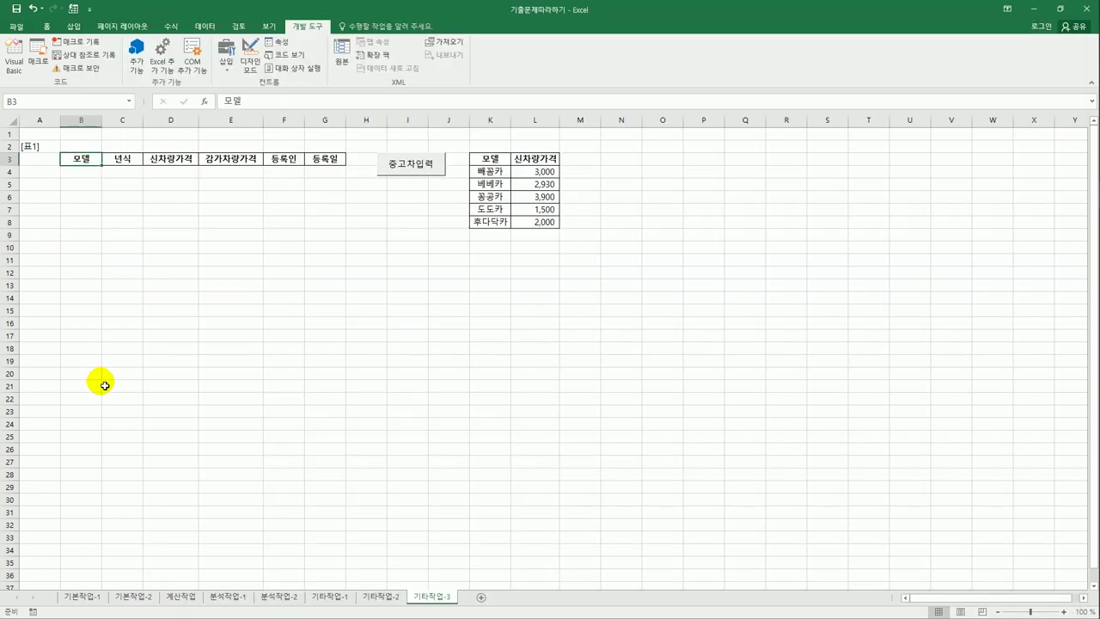
click(38, 145)
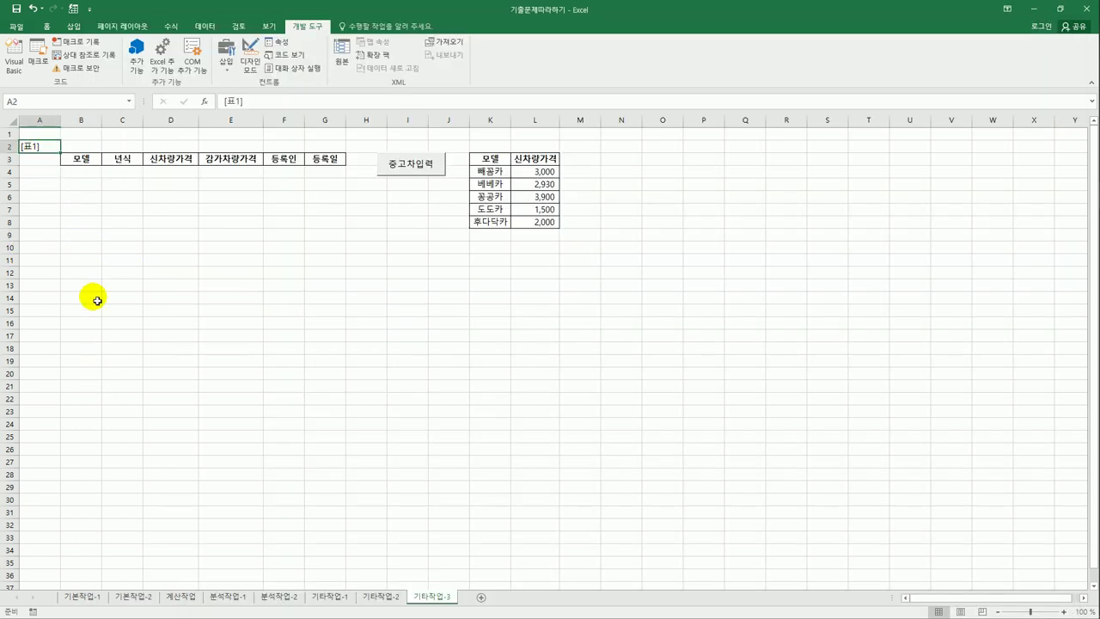
click(81, 158)
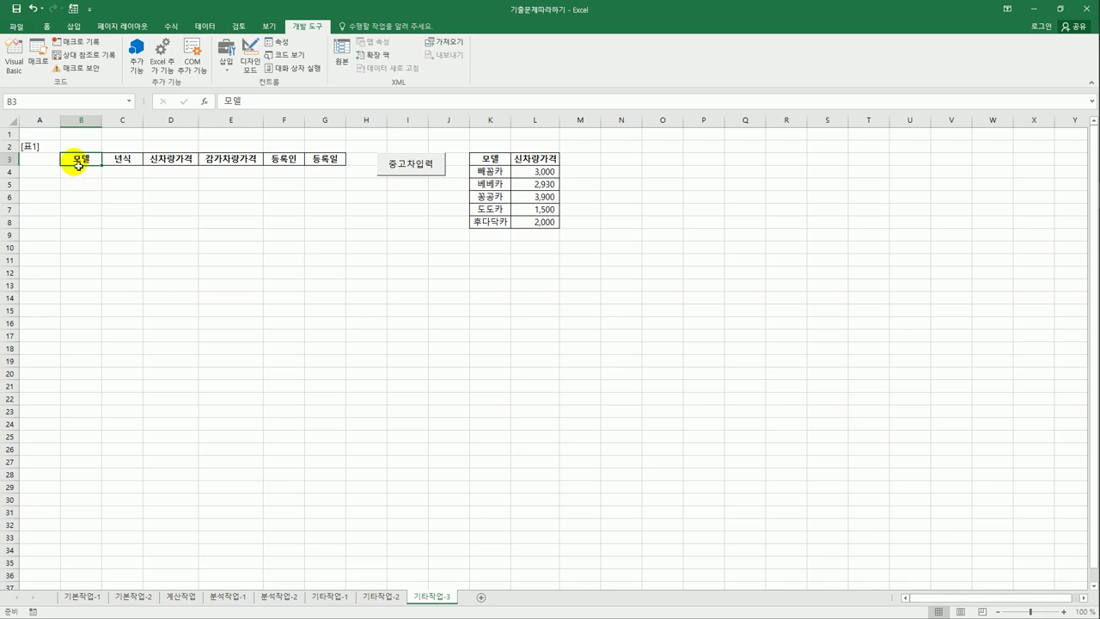
drag(77, 164, 330, 160)
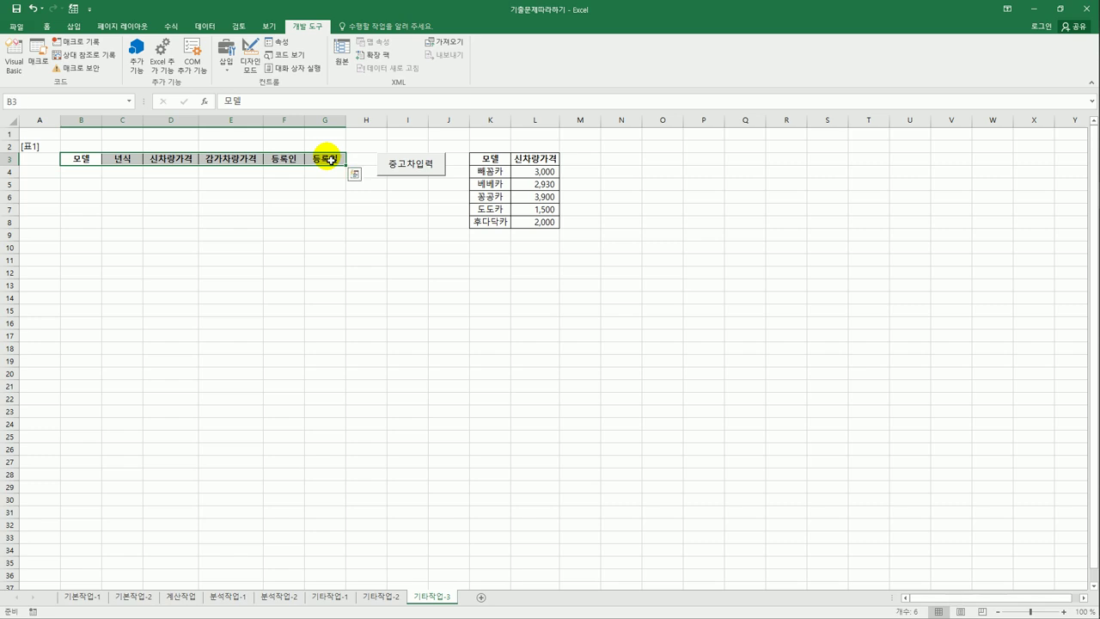
click(81, 161)
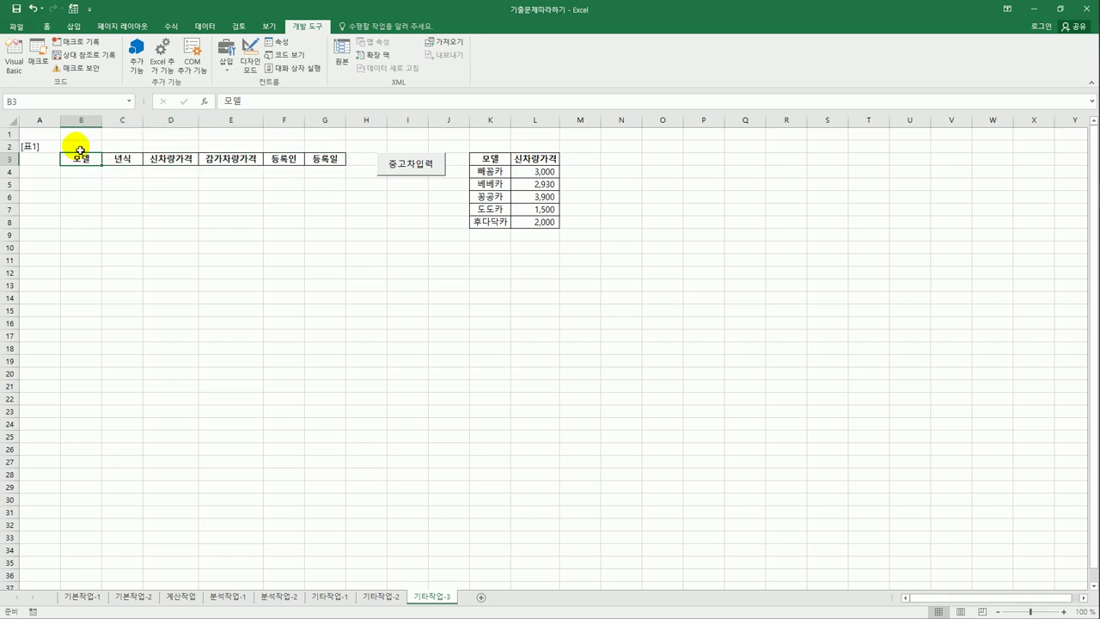
drag(80, 152, 327, 160)
click(75, 149)
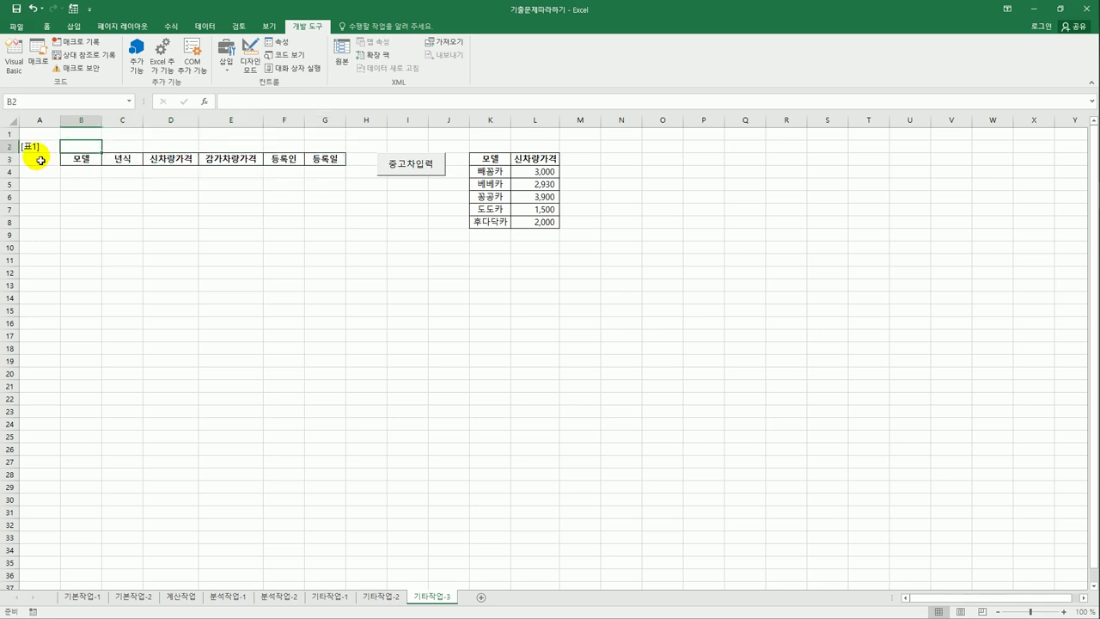
click(26, 144)
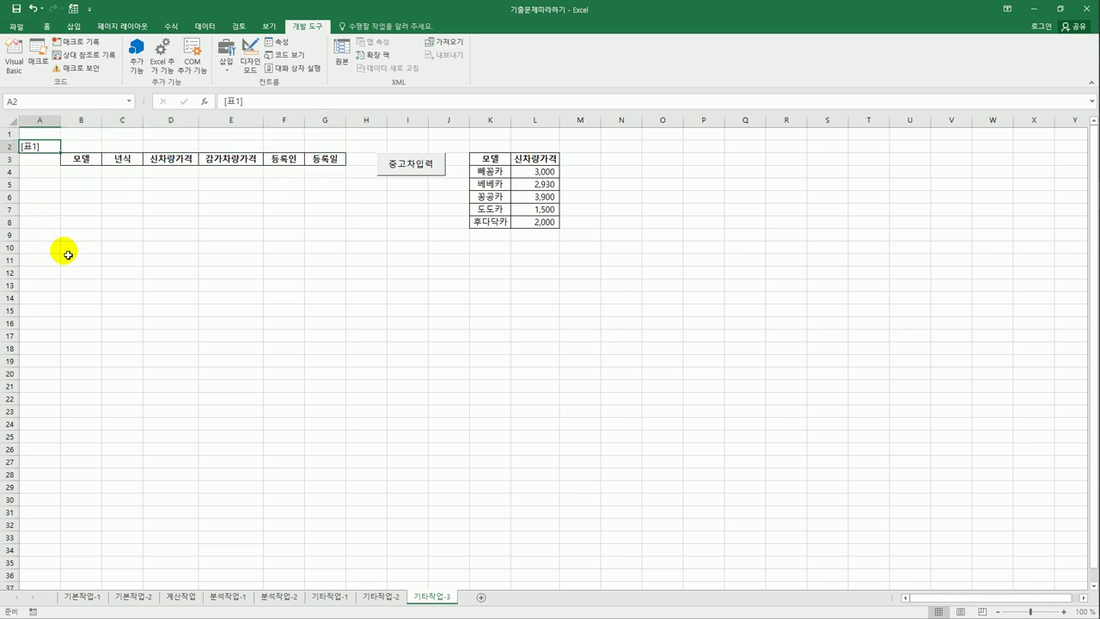
click(79, 158)
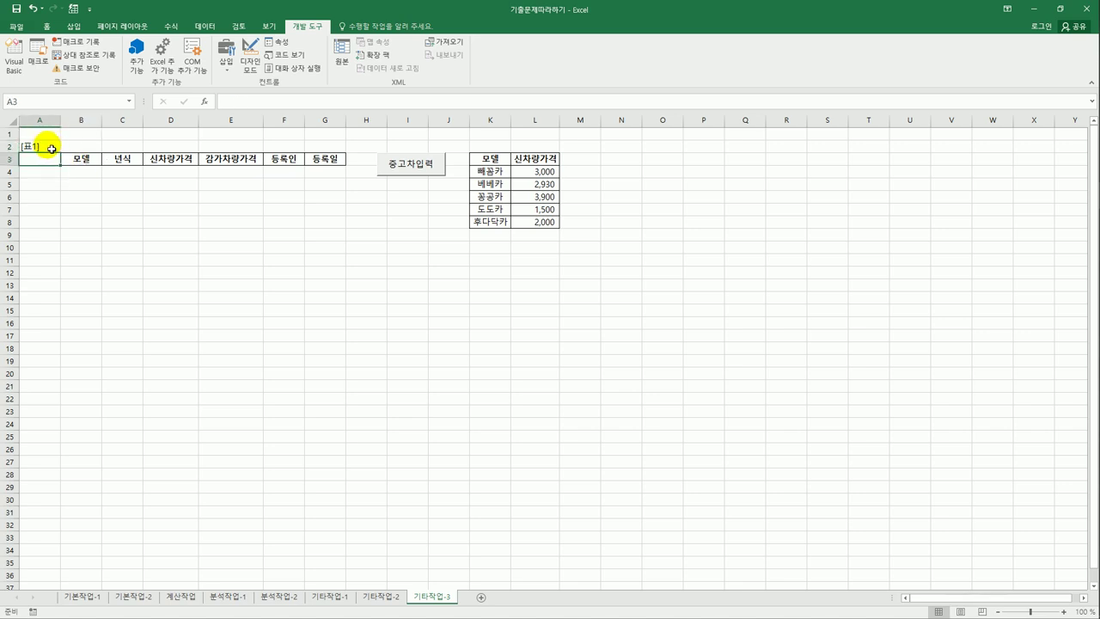
drag(43, 147, 327, 160)
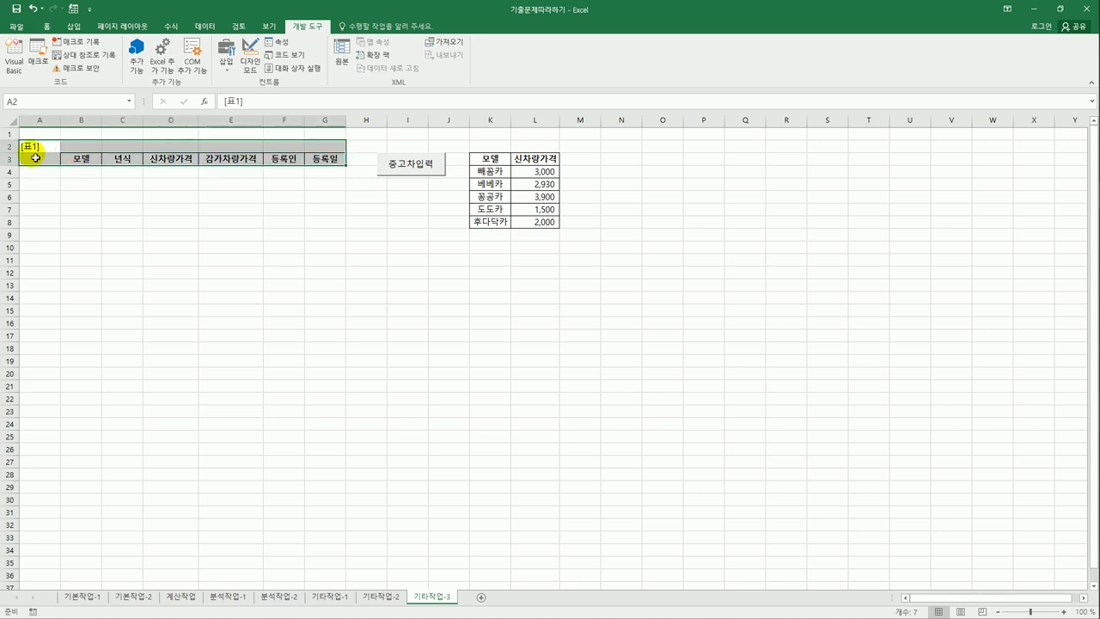
drag(75, 161, 339, 164)
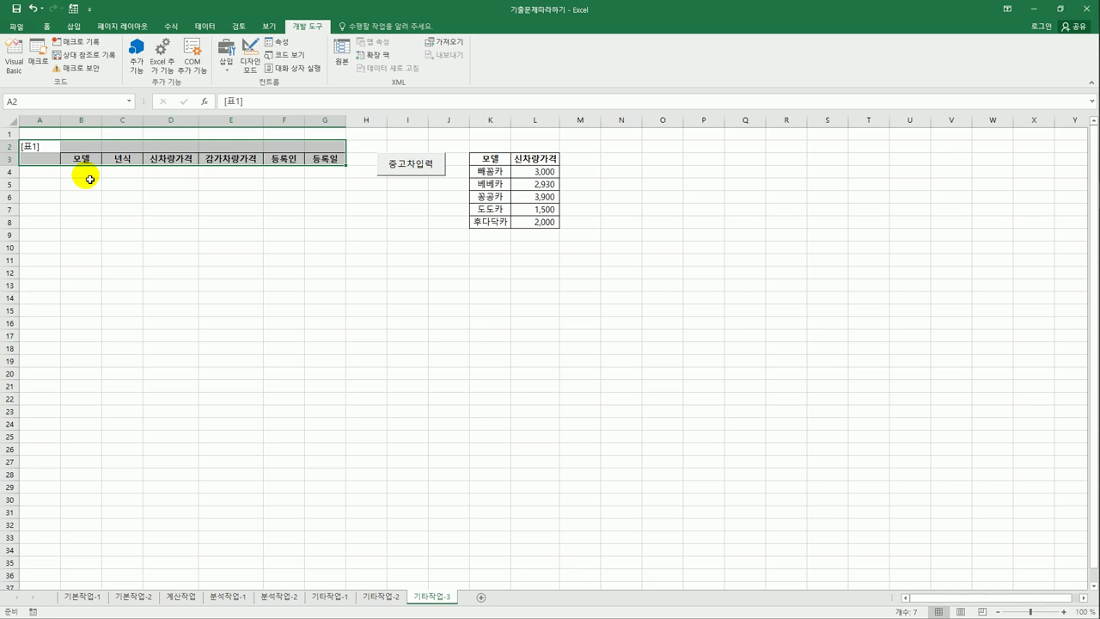
Examine the [표1] block A2:G3, the row above it and row 4 to work out where the first record goes.
drag(46, 150, 321, 160)
drag(34, 135, 331, 135)
drag(74, 172, 319, 172)
click(85, 174)
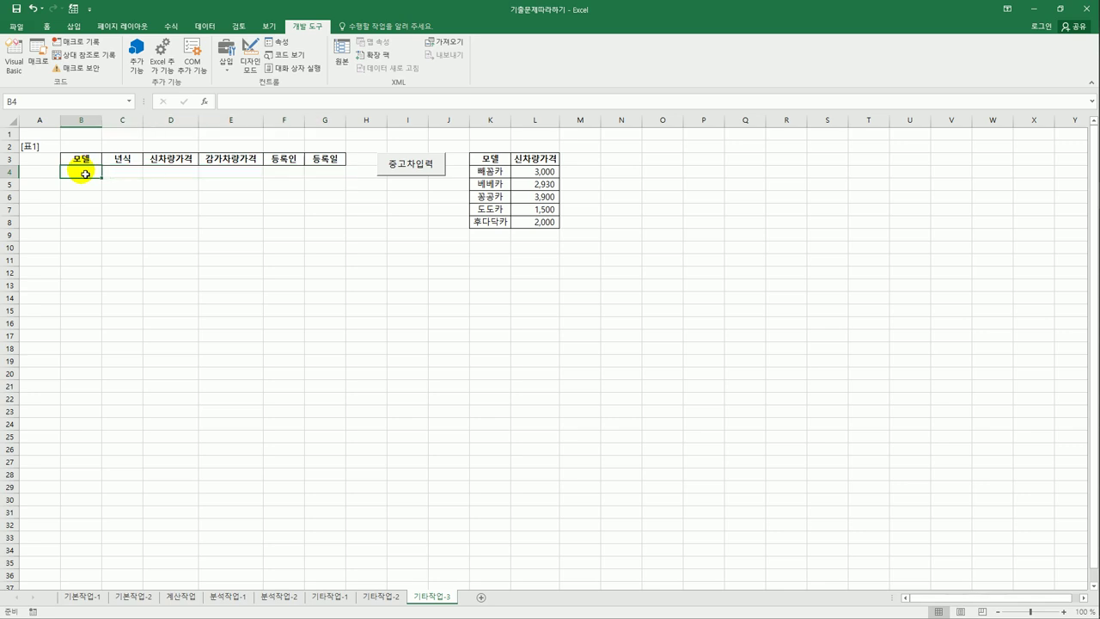
In the Cmd입력_Click procedure, add the line i = Range("B3").CurrentRegion.Rows.Count + 2 to calculate the input row.
click(14, 58)
key(Return)
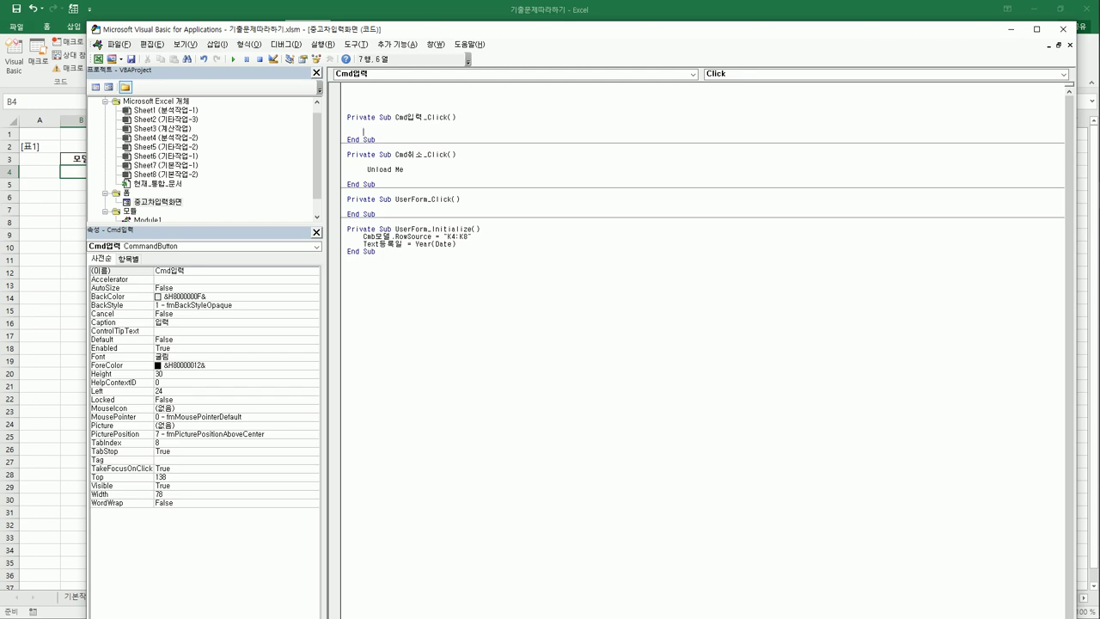
text(입력행 =)
key(BackSpace)
key(BackSpace)
key(BackSpace)
text(i = range()
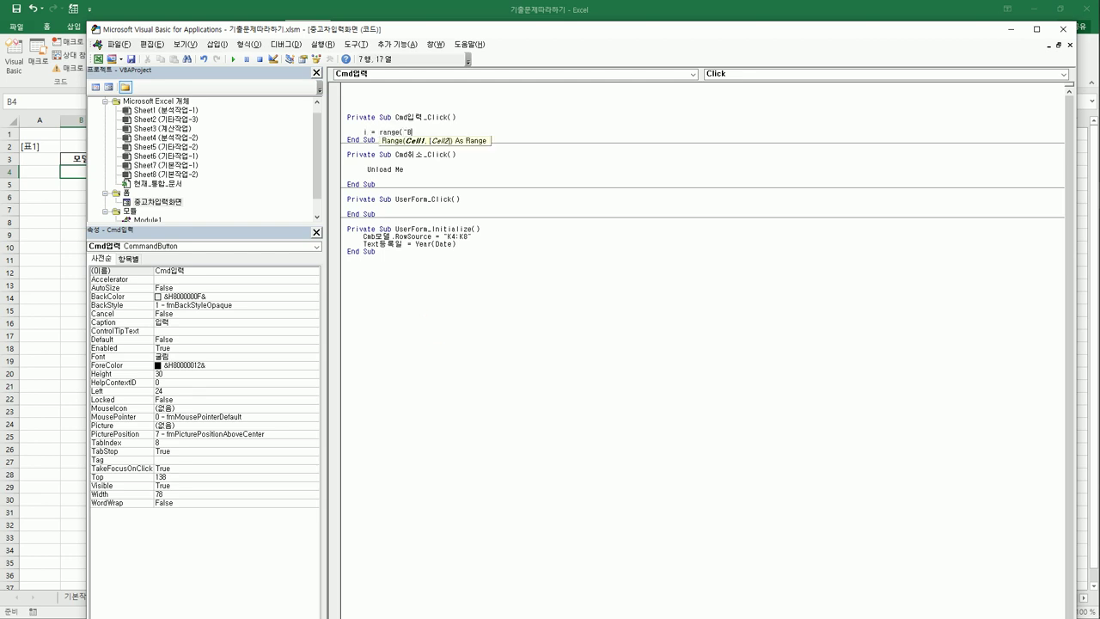
text("B3"))
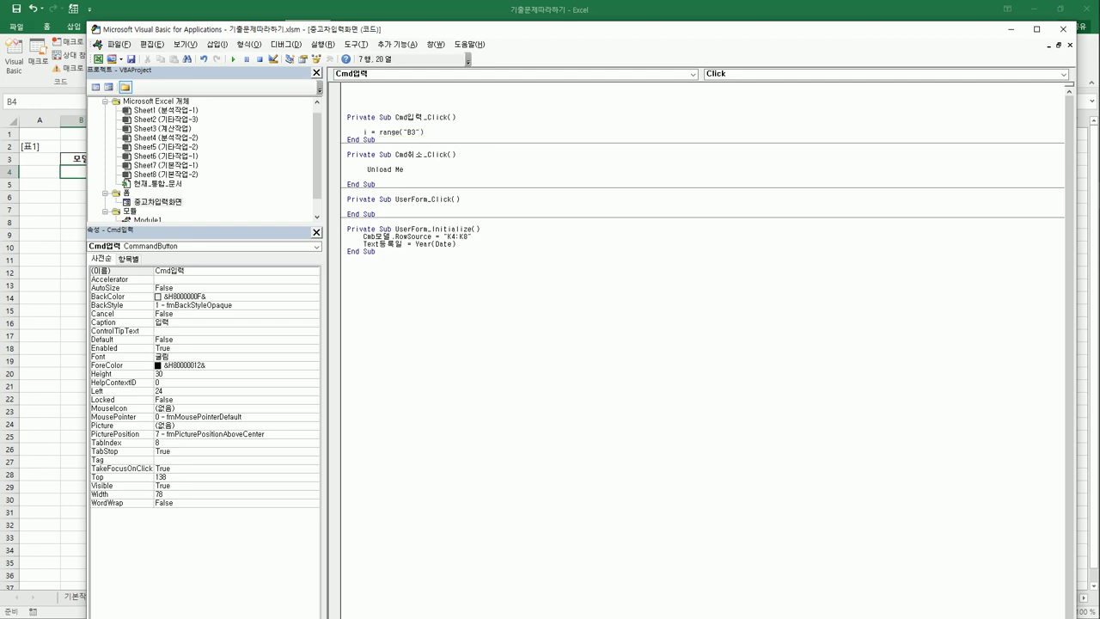
text(.cun)
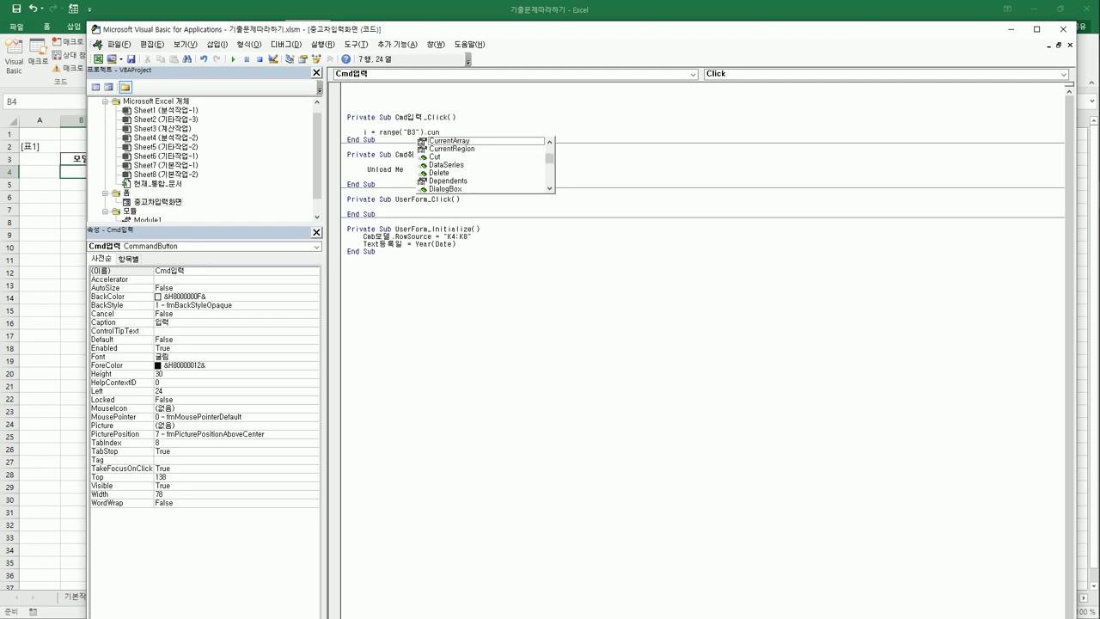
key(Tab)
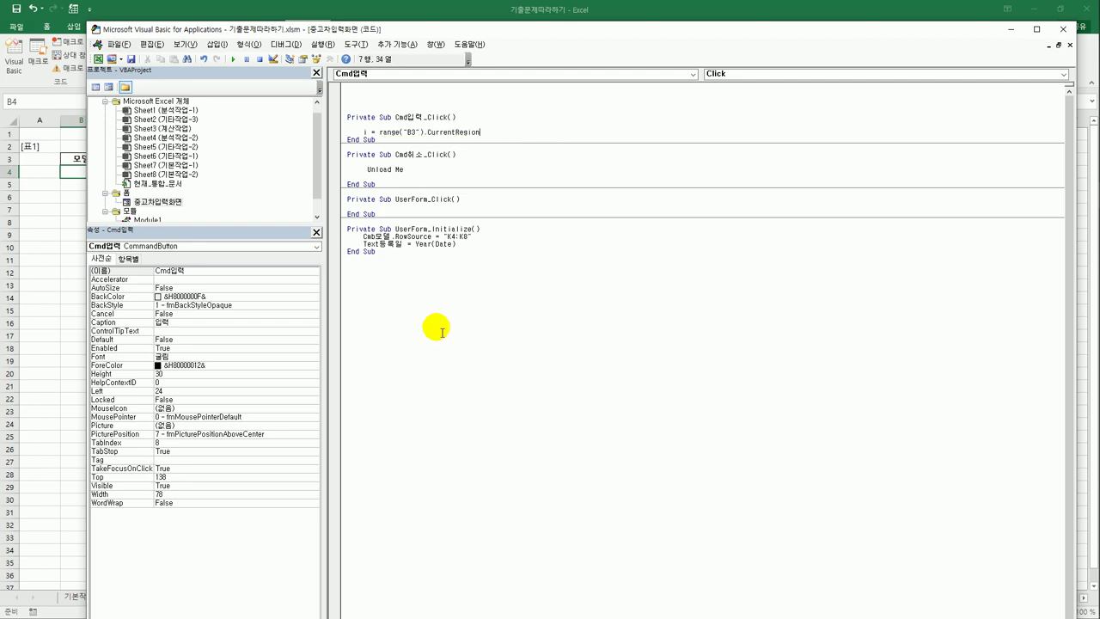
text(.rows)
key(Tab)
text(.)
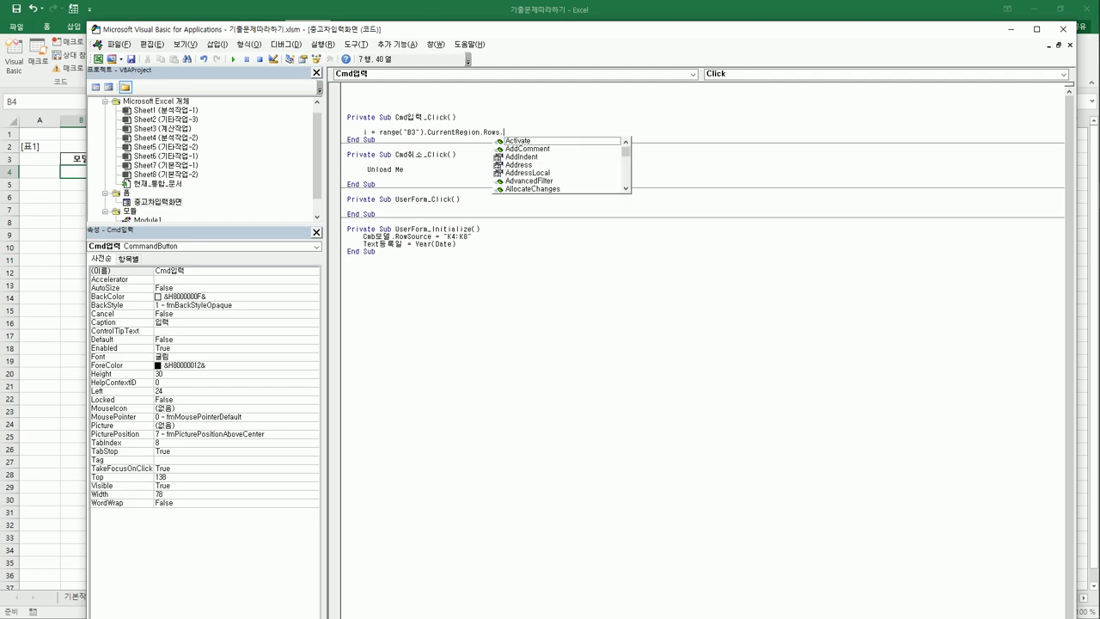
text(Count )
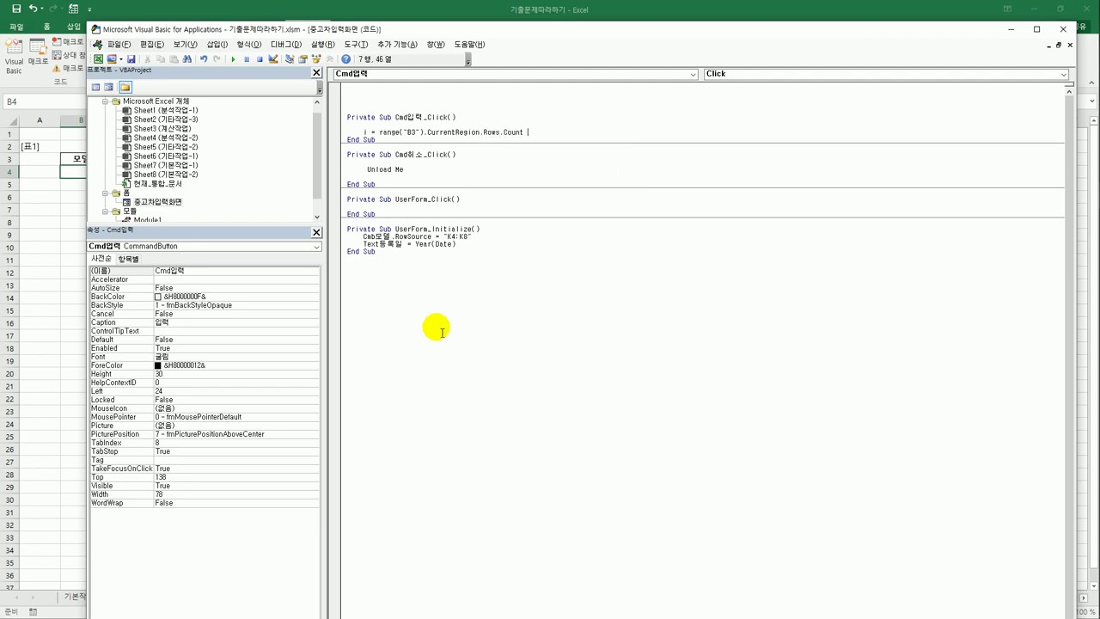
text(+ 2)
key(Return)
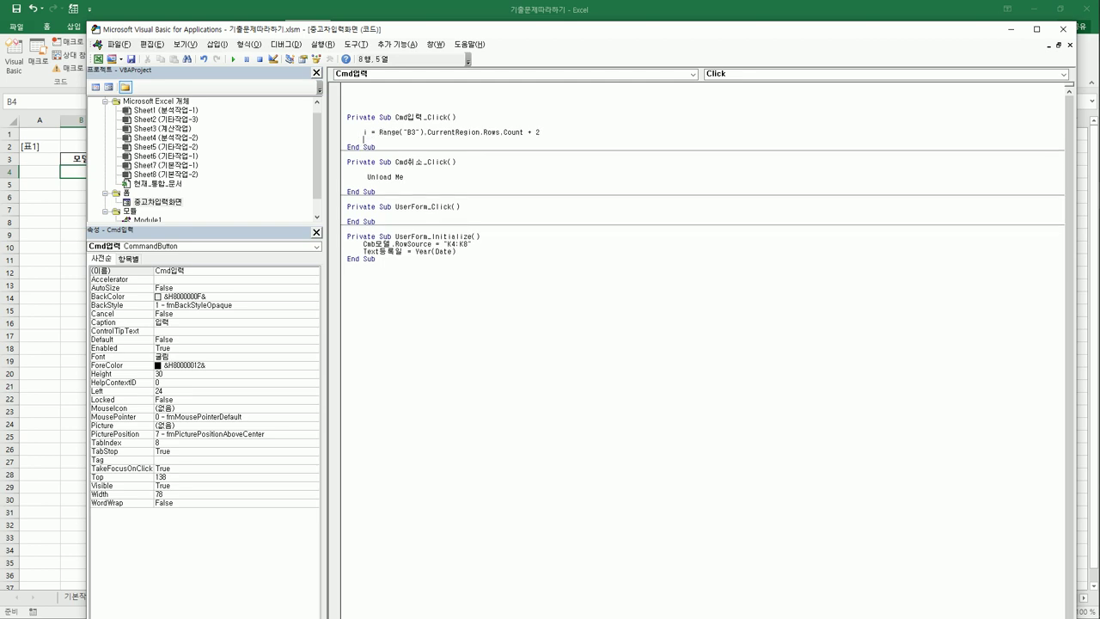
Below the i assignment, add the line Cells(i, 2) = Cmb모델.ListIndex + 4.
key(Return)
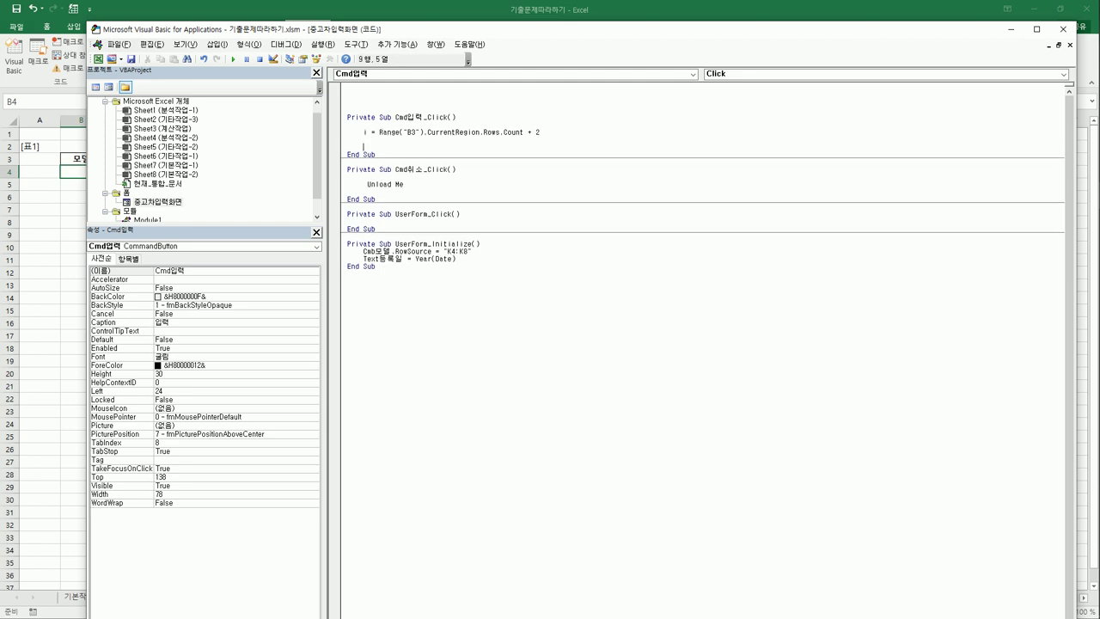
text(cells()
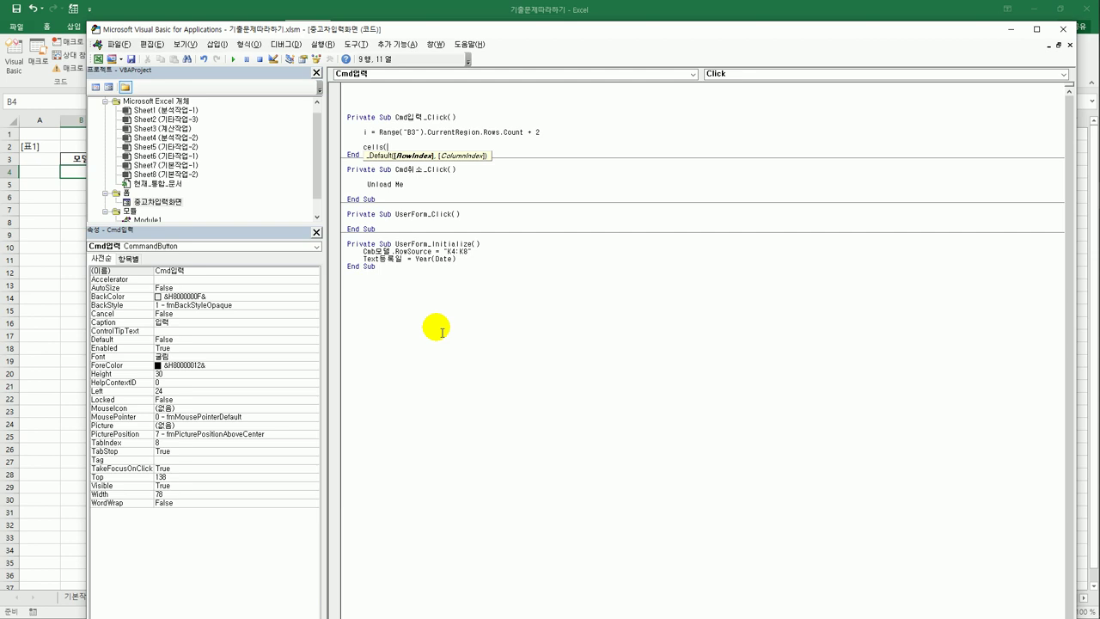
text(i,)
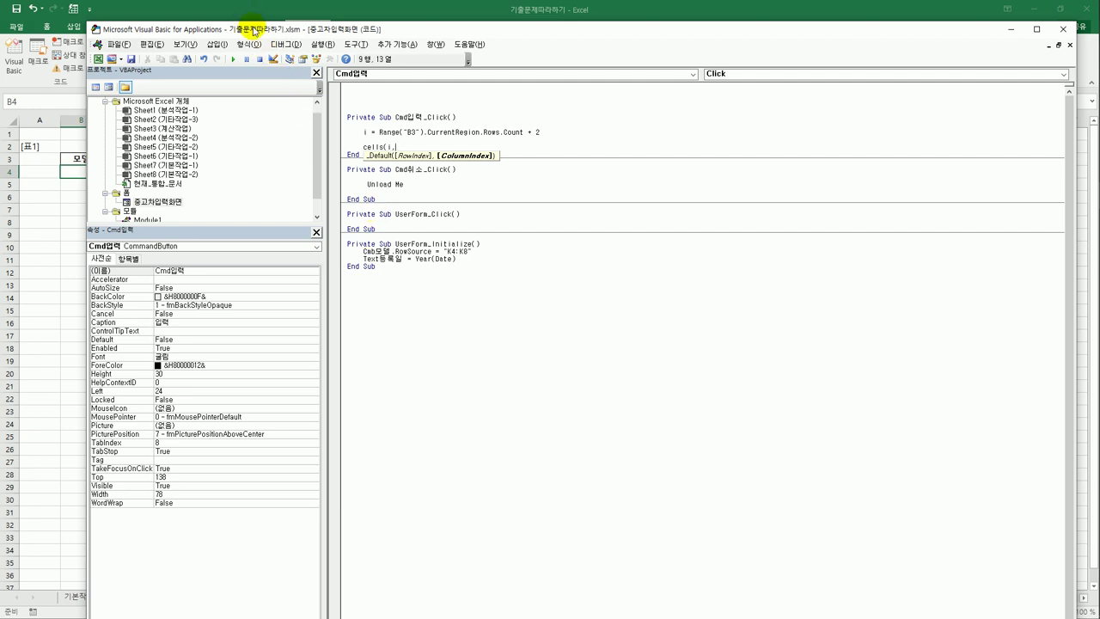
drag(254, 31, 282, 27)
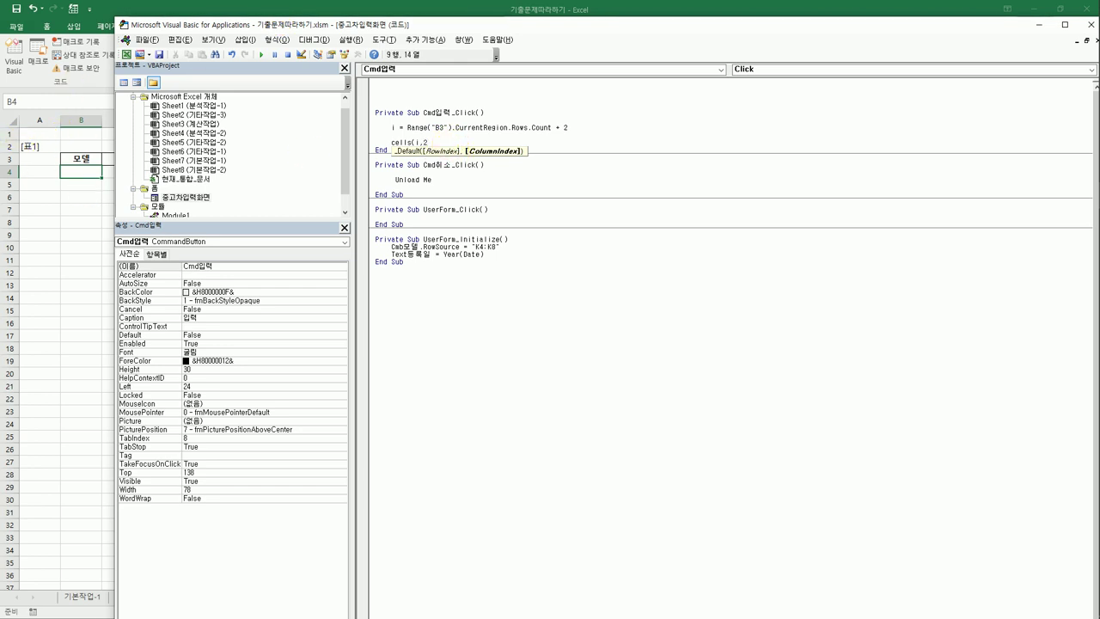
text(2) =)
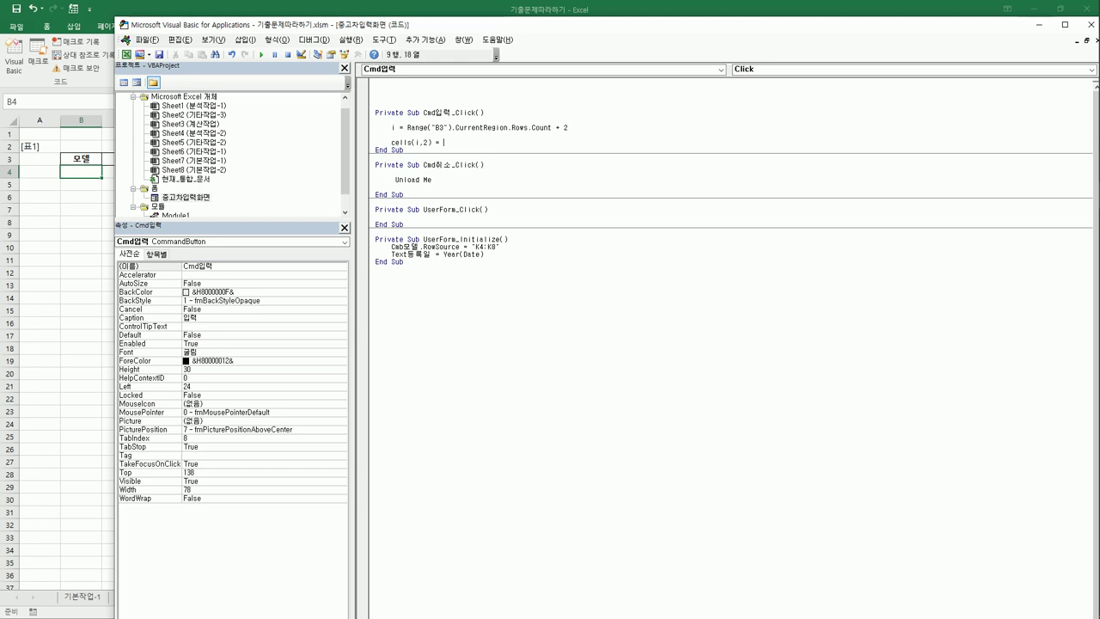
text(cmb모델.)
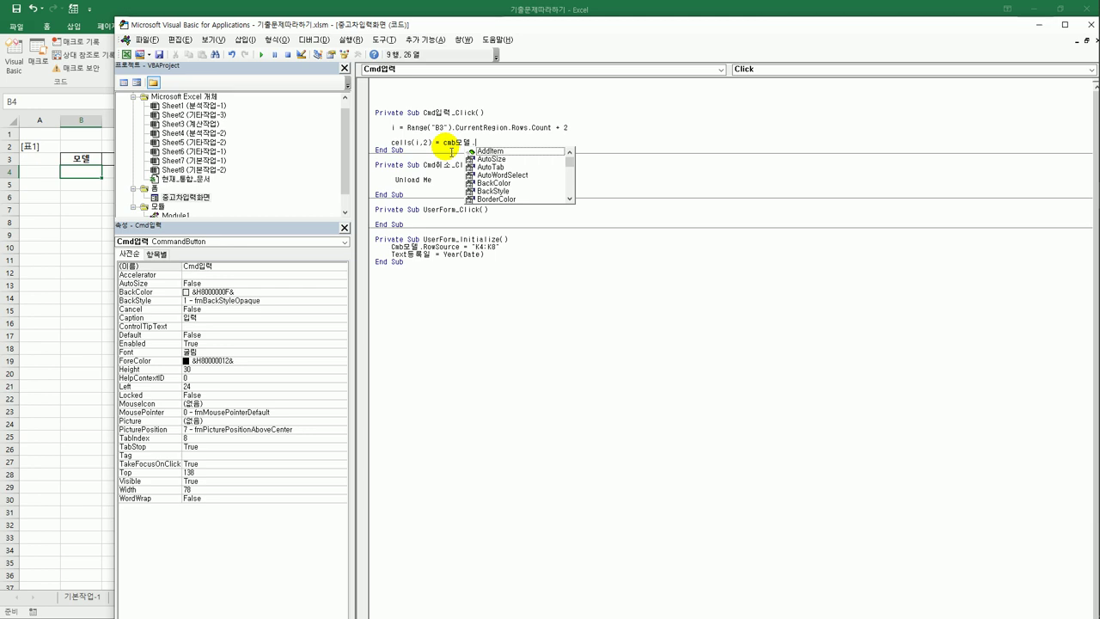
text(list)
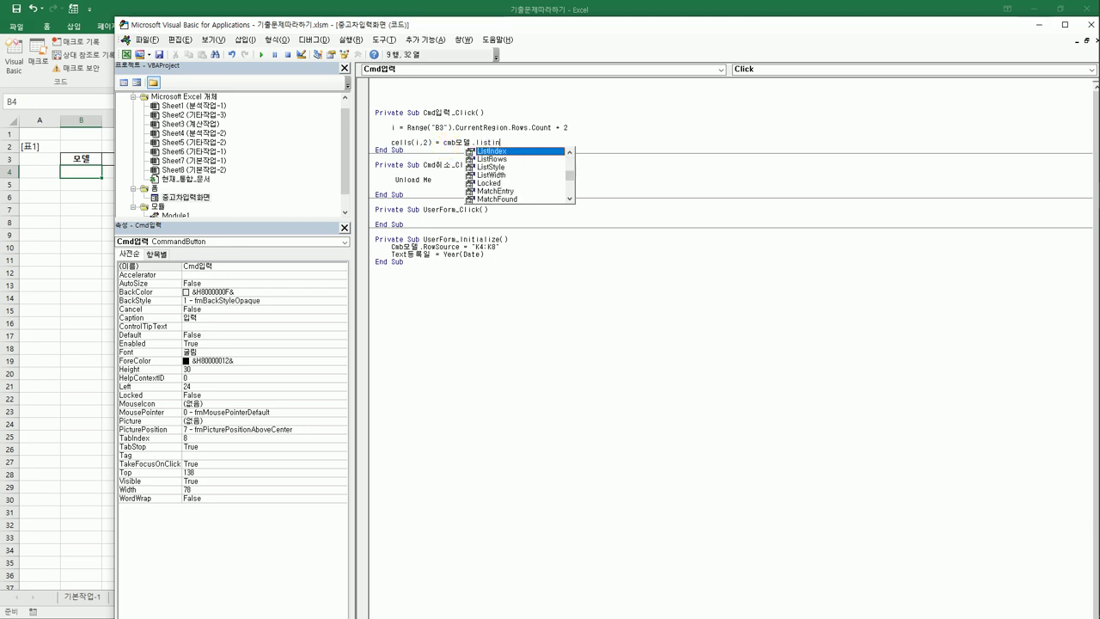
text(in)
key(Tab)
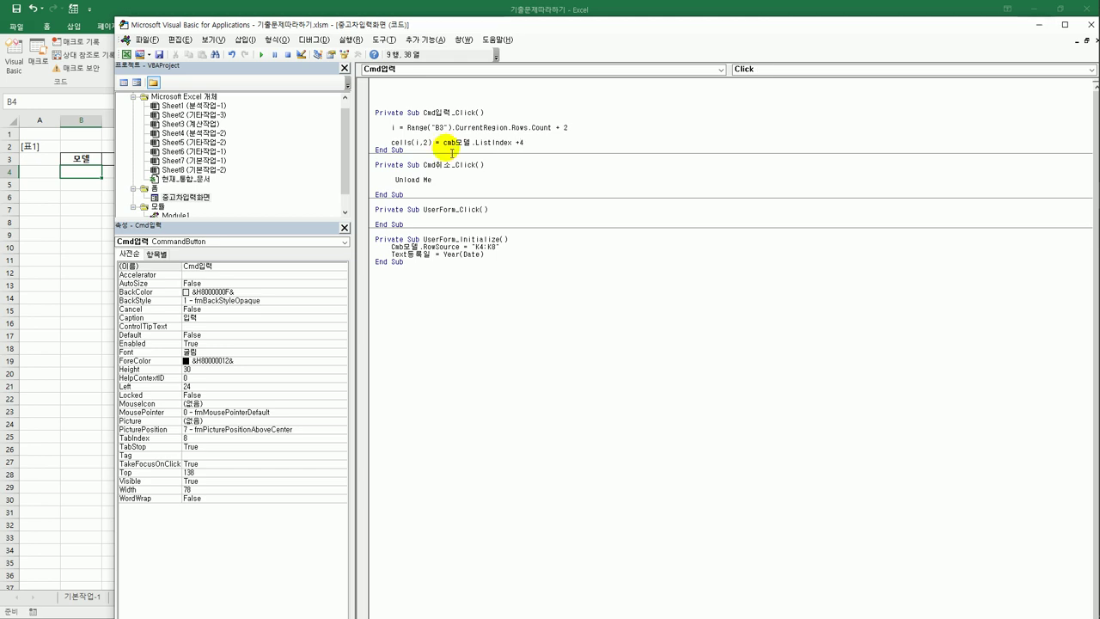
key(Return)
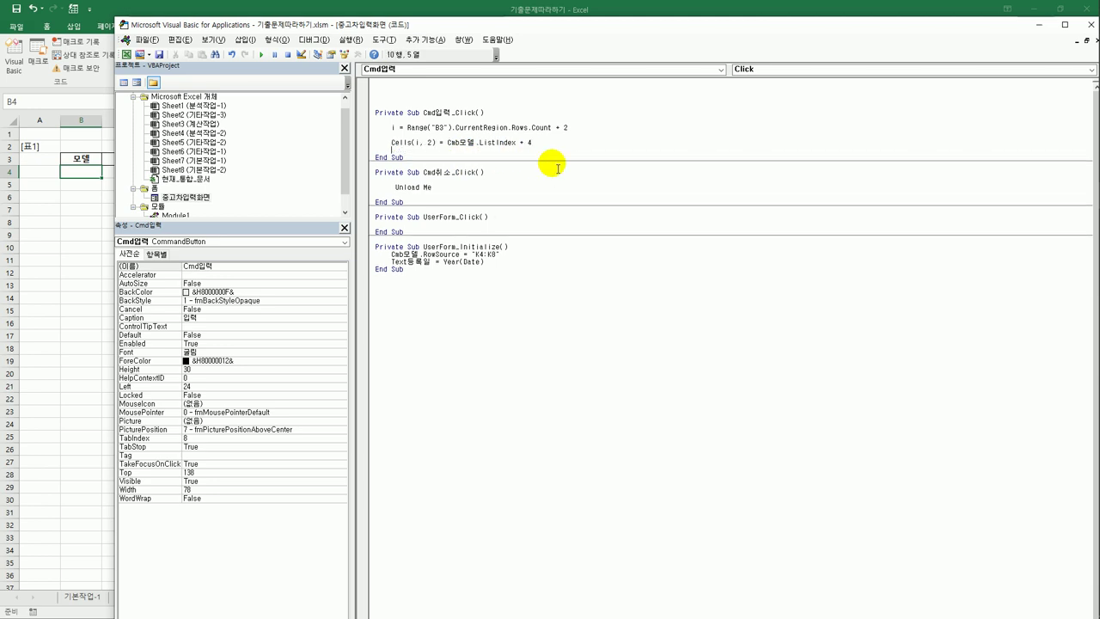
Open the 중고차입력 form on the sheet, compare its 모델 list with the reference table starting at K4, and close the form.
click(106, 226)
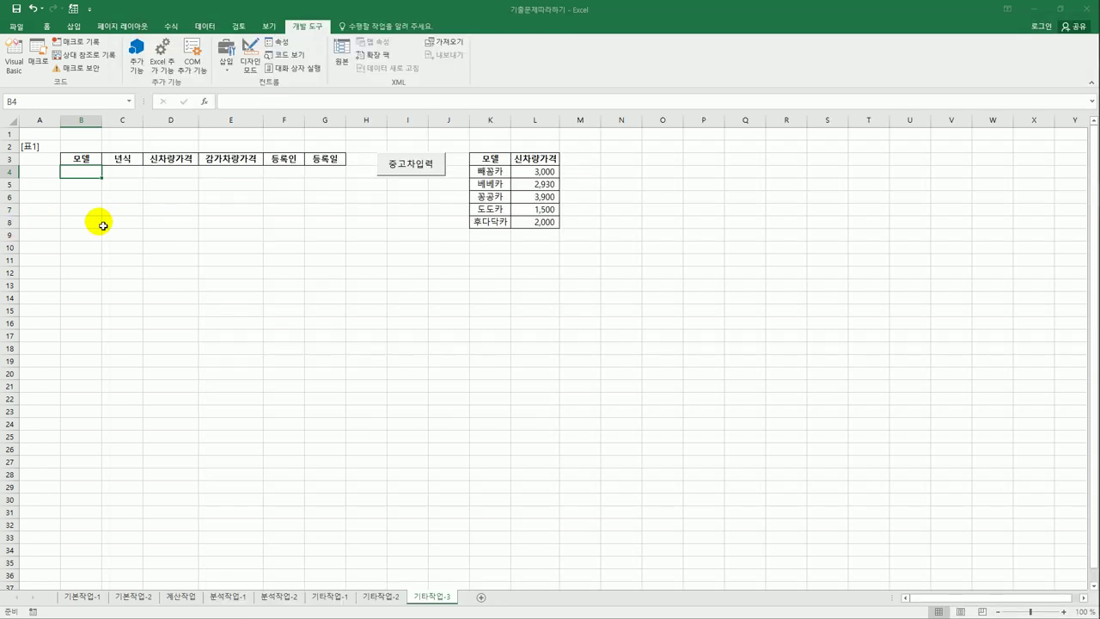
click(421, 165)
click(593, 264)
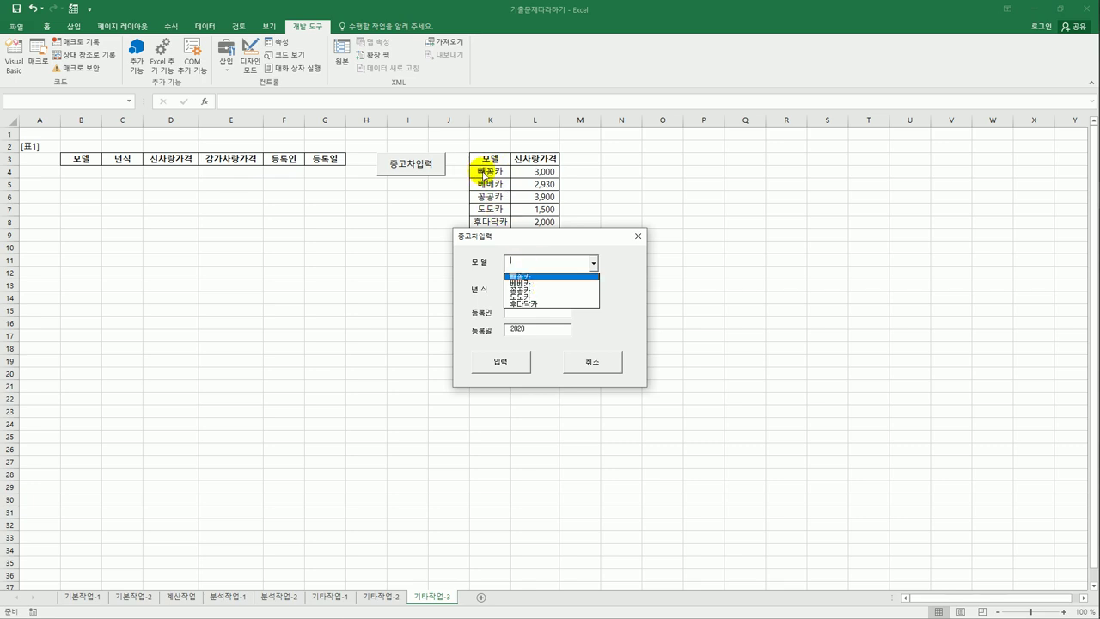
click(638, 235)
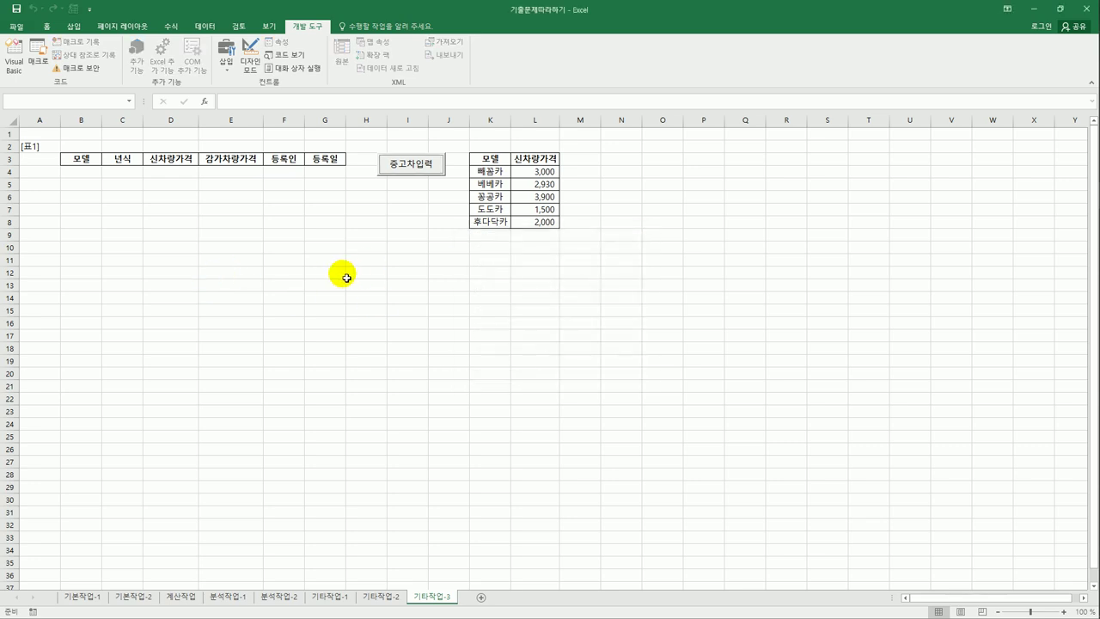
click(488, 173)
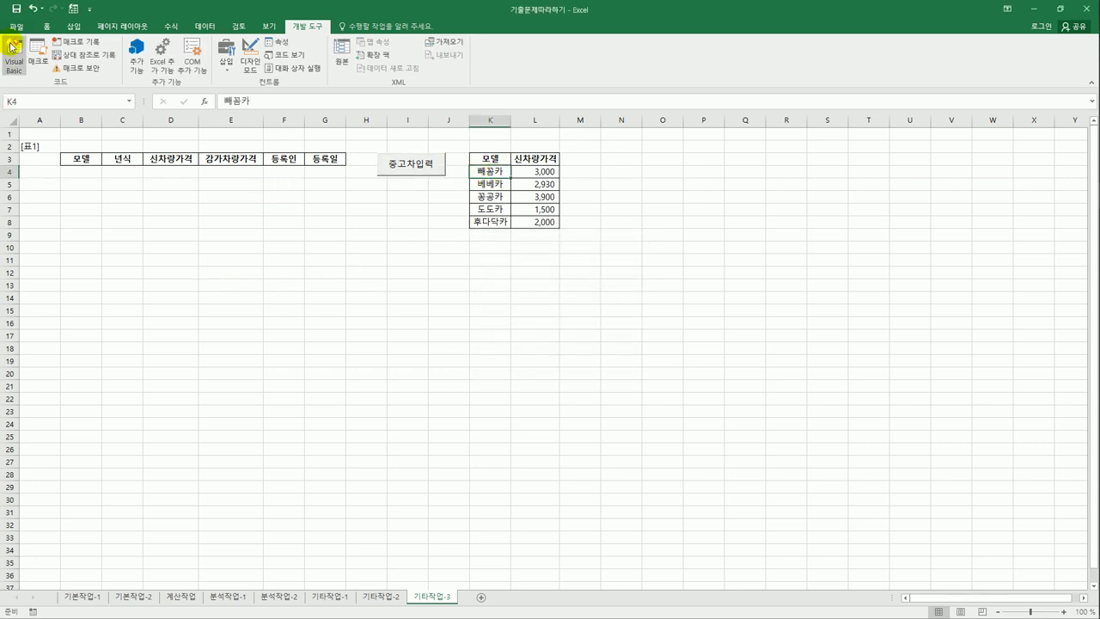
Return to the Cmd입력_Click code and remove the expression Cmb모델.ListIndex + 4 from the Cells(i, 2) line.
click(14, 55)
double_click(412, 201)
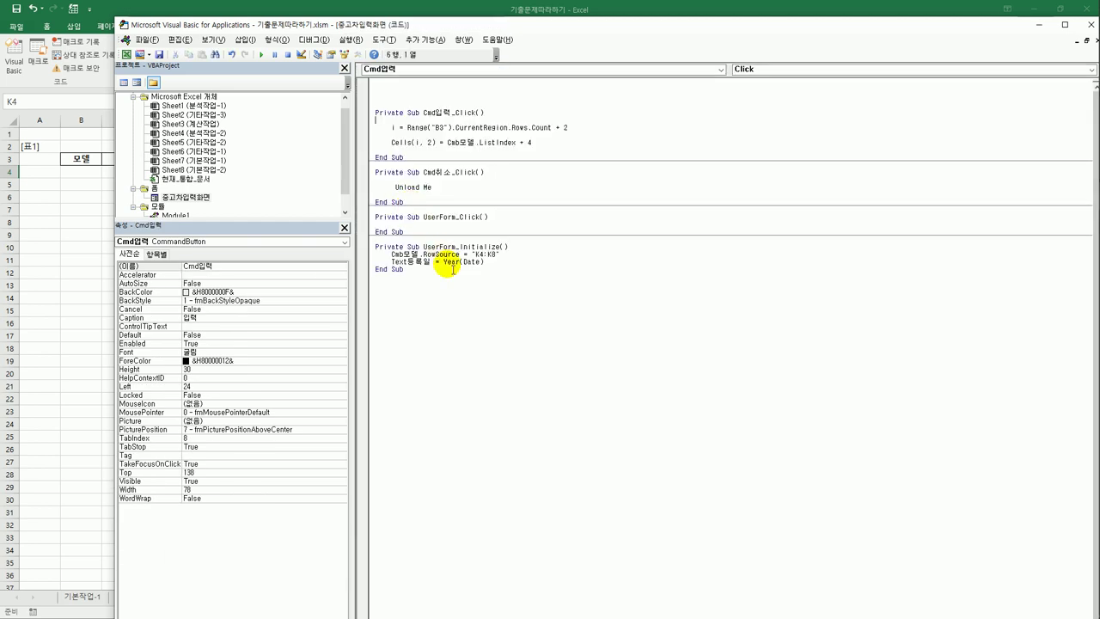
drag(447, 142, 553, 144)
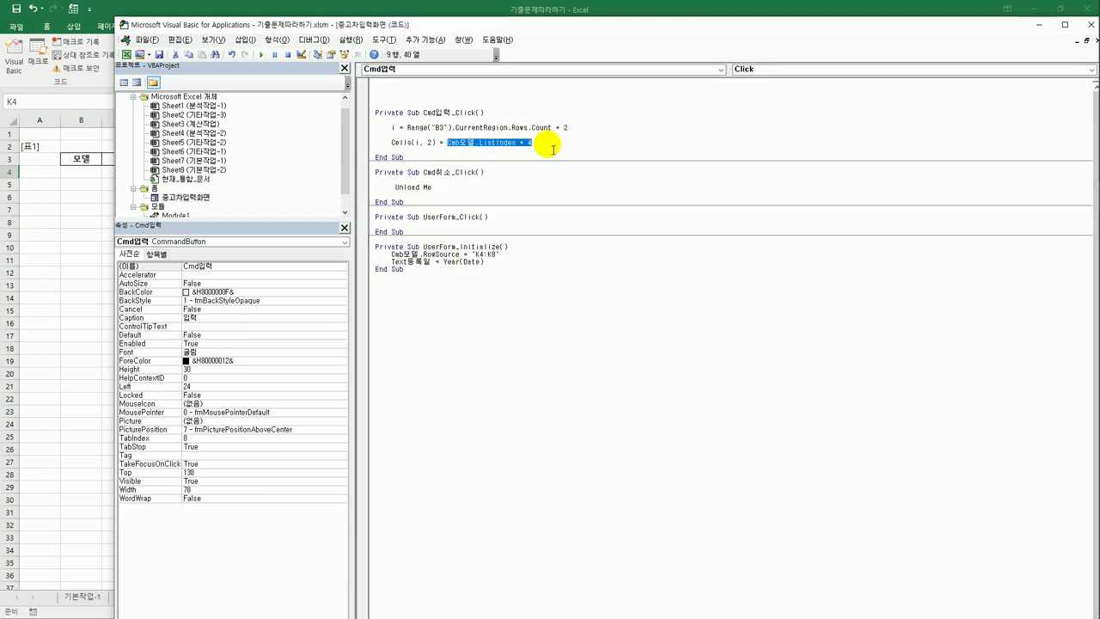
key(BackSpace)
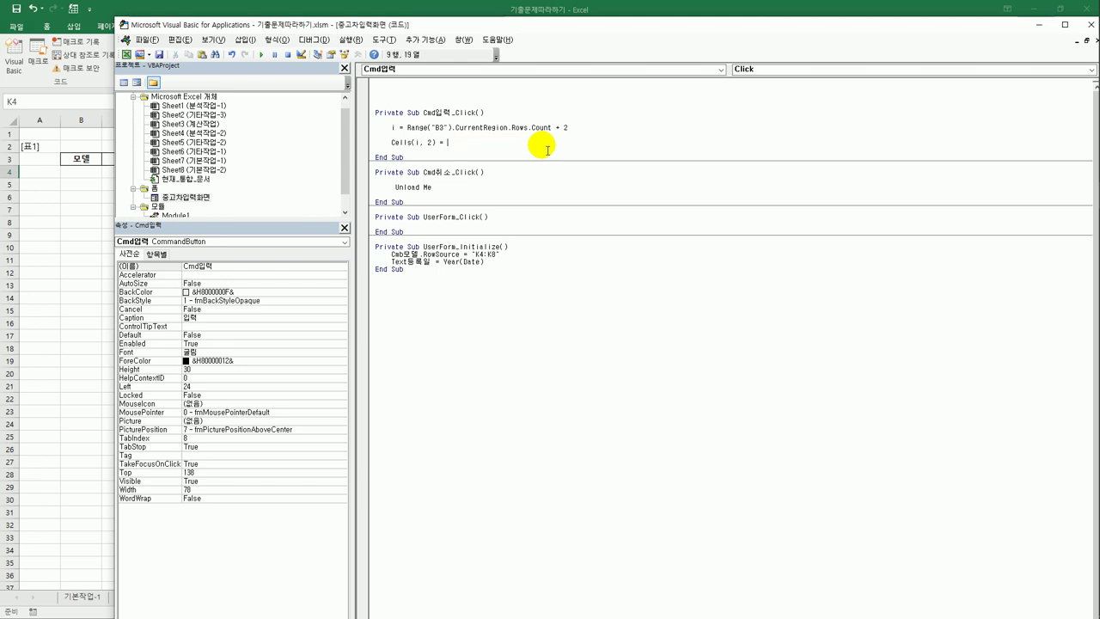
click(403, 137)
click(547, 356)
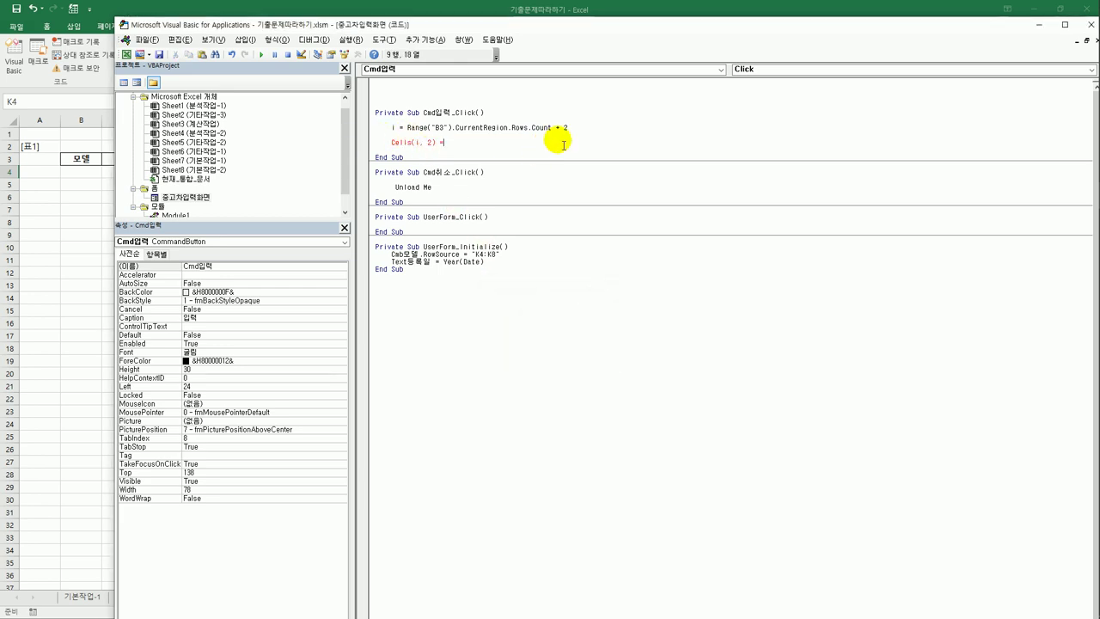
Insert the line iRow = Cmb모델.ListIndex + 4 below the i assignment, set off by blank lines.
click(589, 133)
key(Return)
key(Return)
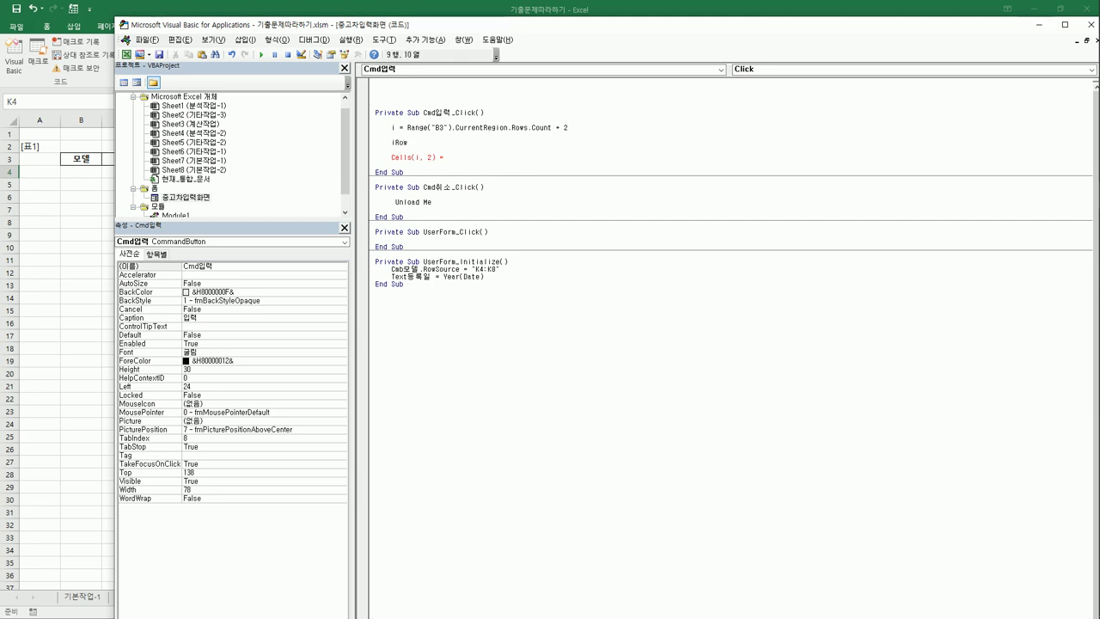
key(BackSpace)
key(BackSpace)
key(BackSpace)
text(ck참ㅊ행)
key(BackSpace)
key(BackSpace)
key(BackSpace)
text(Cmb모델.ListIndex + 4)
key(shift+Right)
key(shift+Right)
key(shift+Right)
click(449, 142)
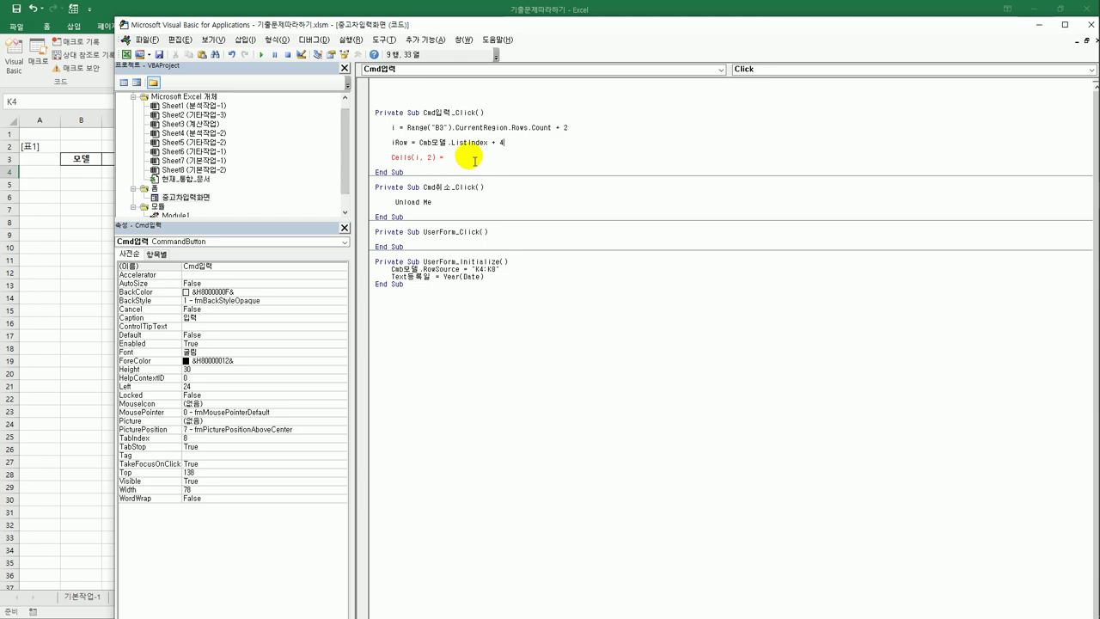
Delete the incomplete Cells(i, 2) = statement below the iRow line.
click(474, 160)
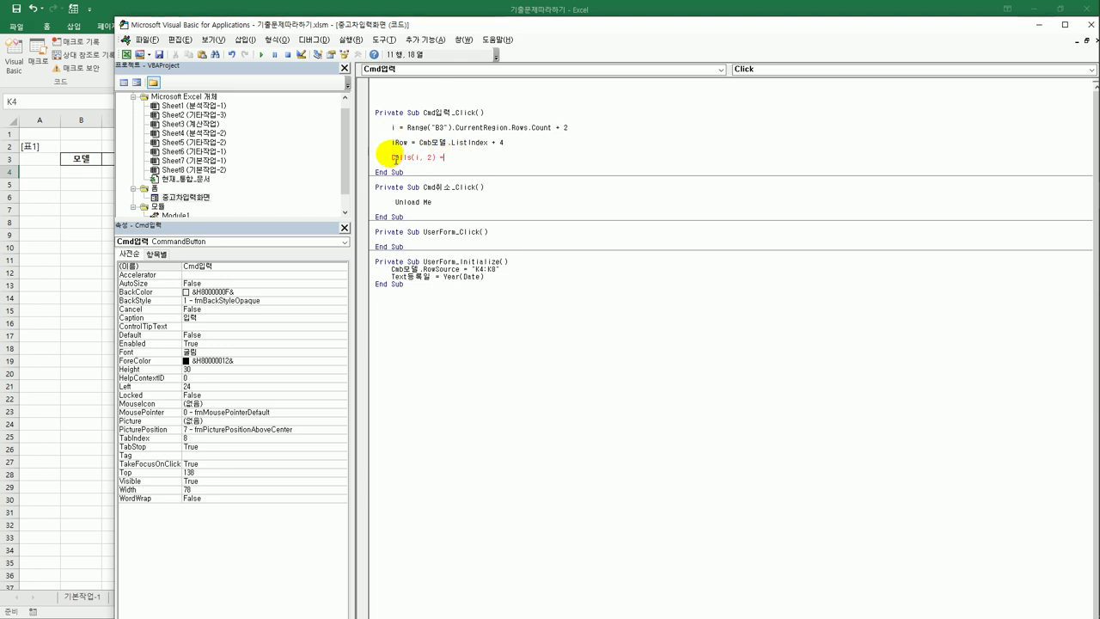
drag(391, 158, 454, 163)
key(Delete)
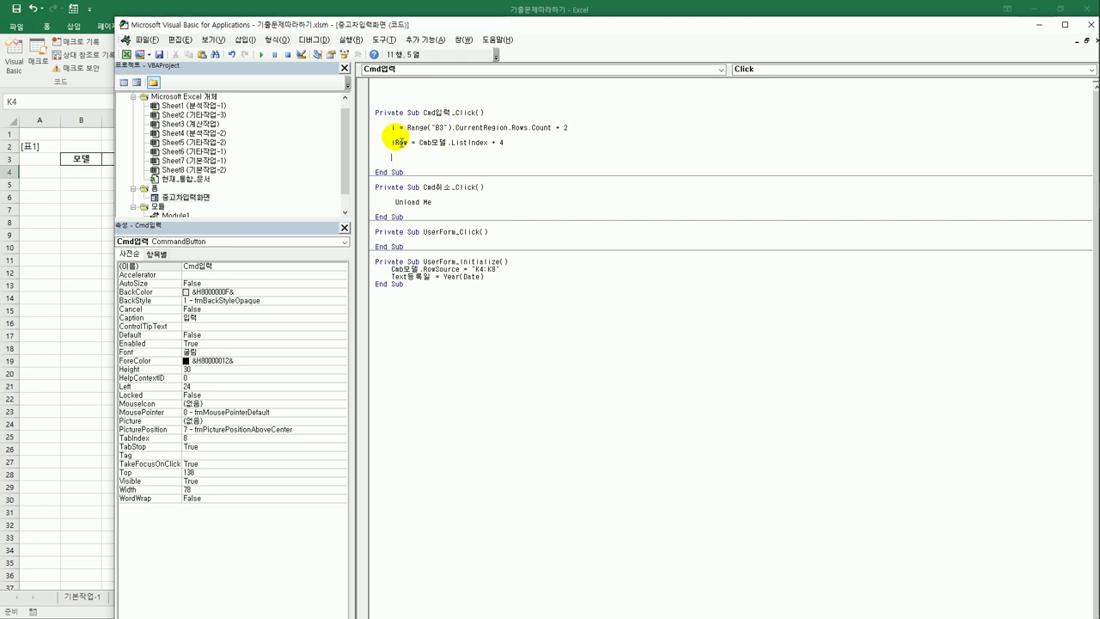
Check the i = Range("B3") row calculation against the contiguous range A2:G3 and the first input cell B4 on 기타작업-3.
drag(389, 127, 579, 128)
click(69, 173)
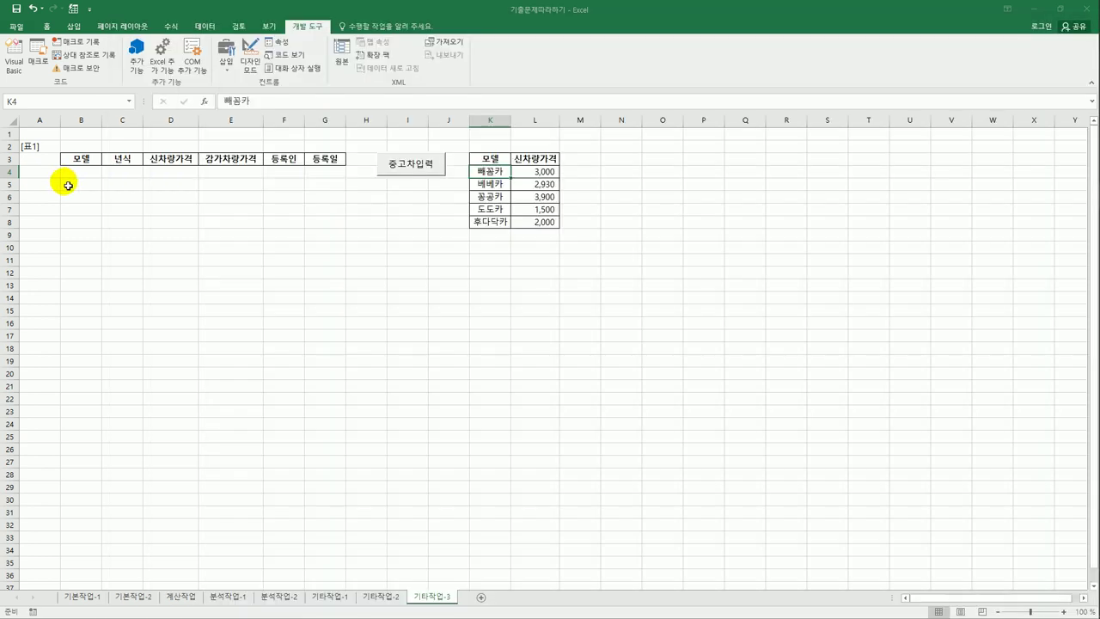
drag(29, 145, 326, 159)
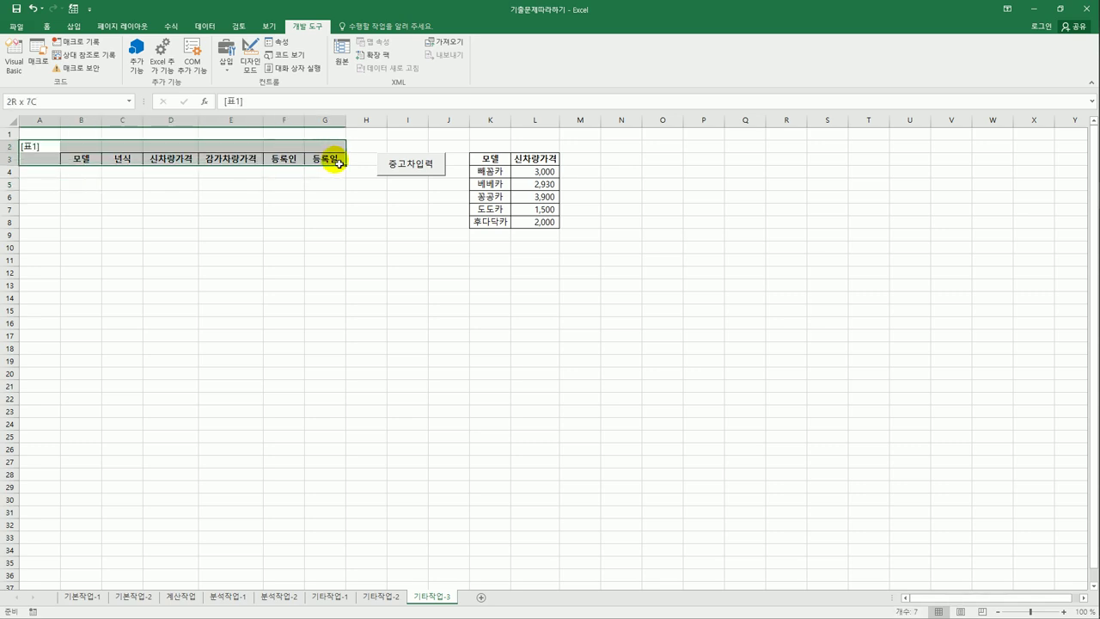
click(95, 179)
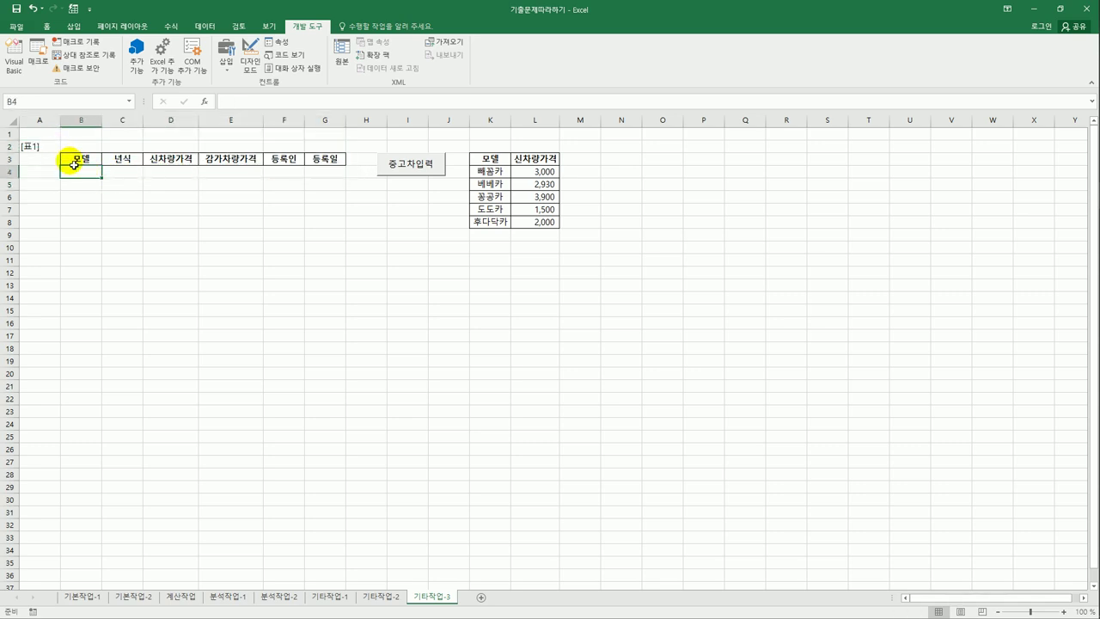
click(43, 146)
drag(88, 152, 312, 156)
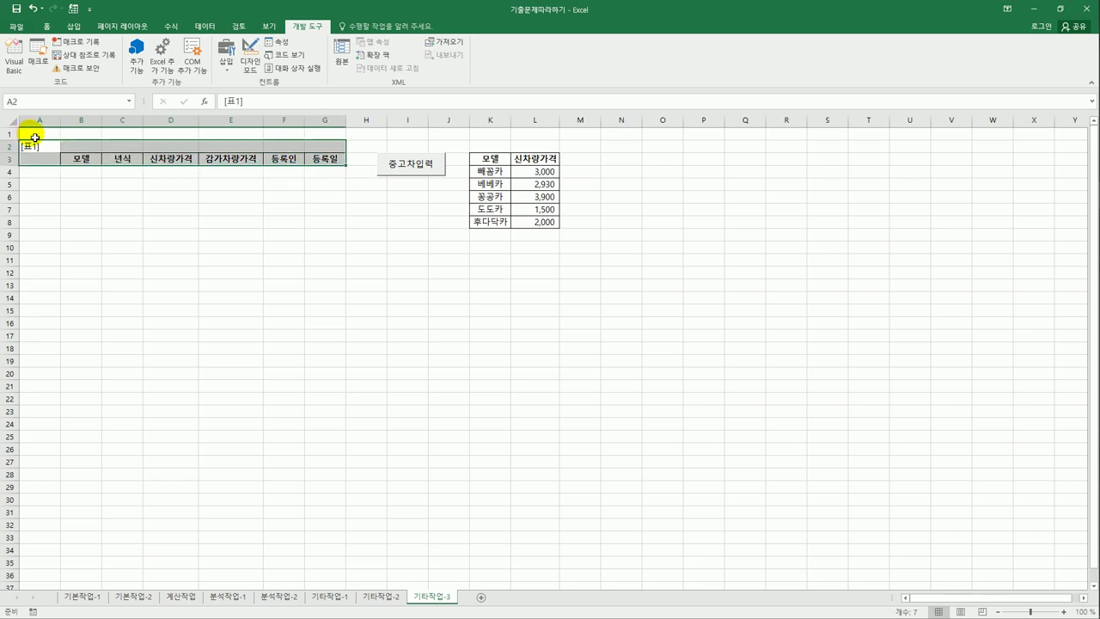
click(79, 172)
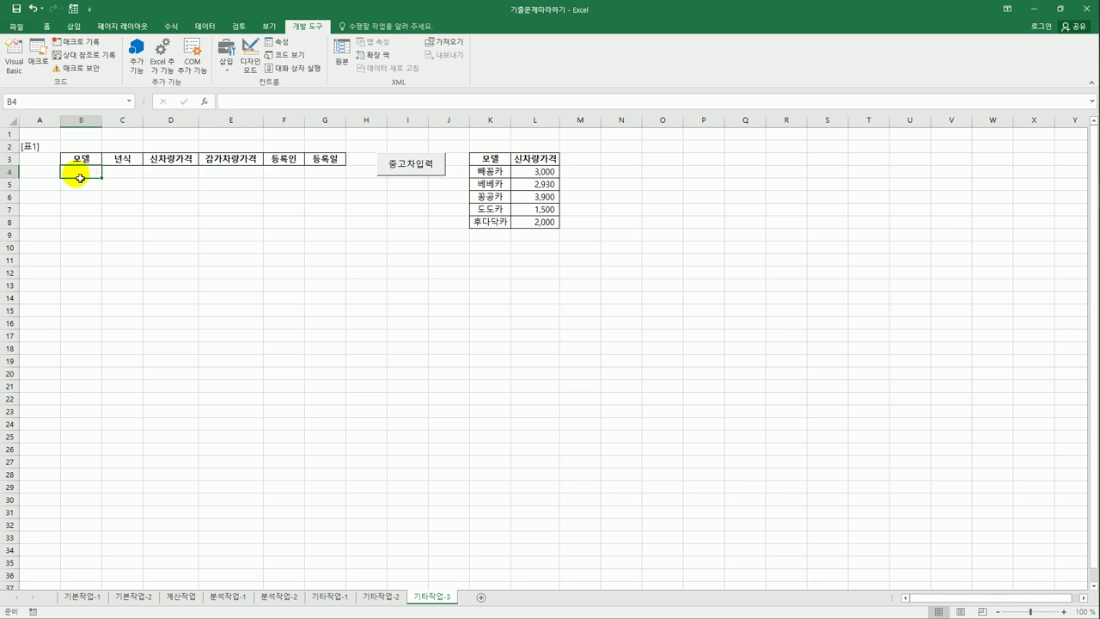
Enter the test text dddd in B4, check that the contiguous range covers A2:G4 with B5 next, and clear the entry.
text(dddd)
click(97, 207)
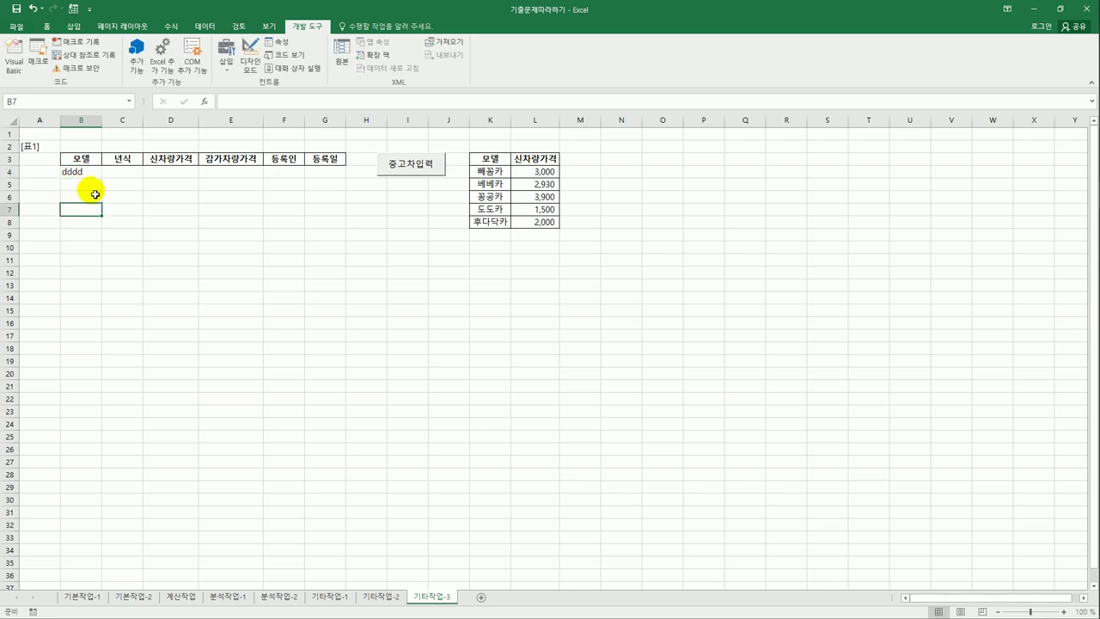
drag(35, 143, 327, 177)
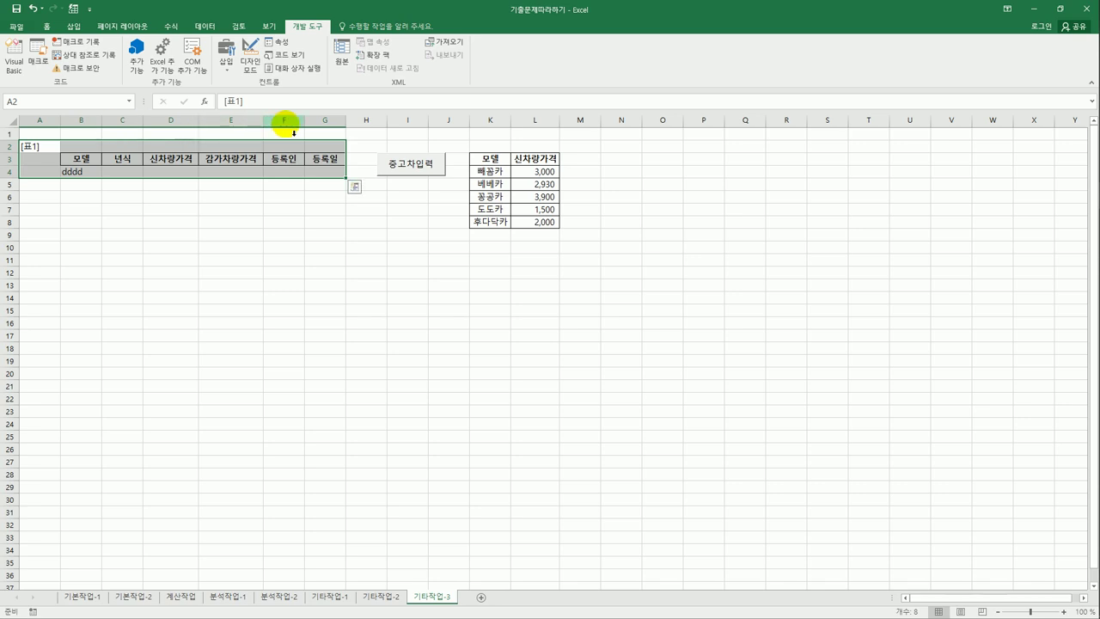
click(78, 188)
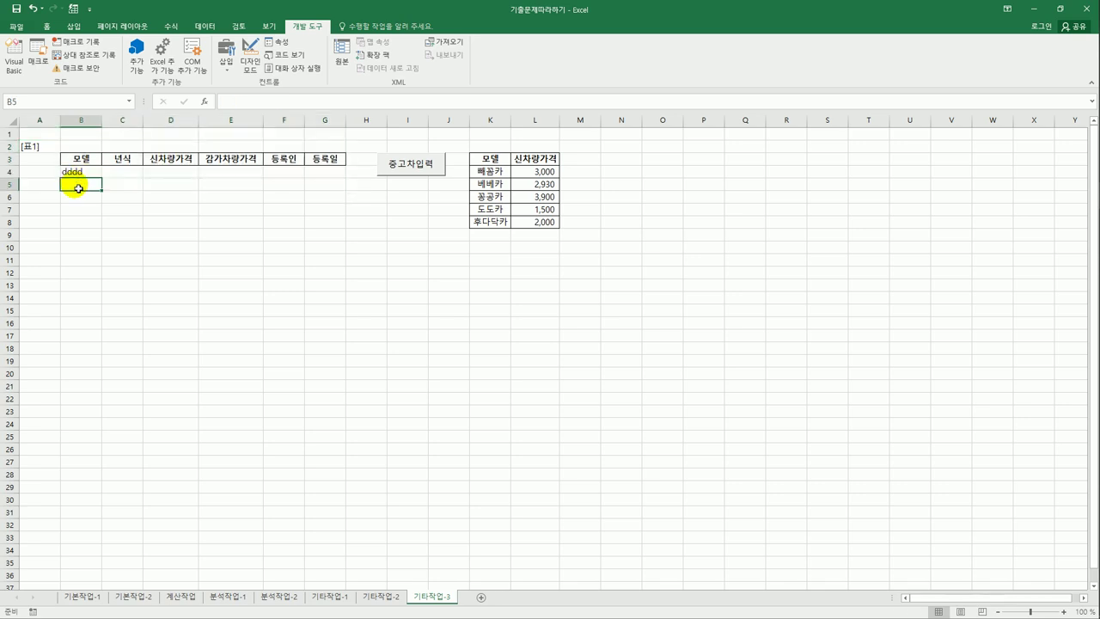
click(74, 175)
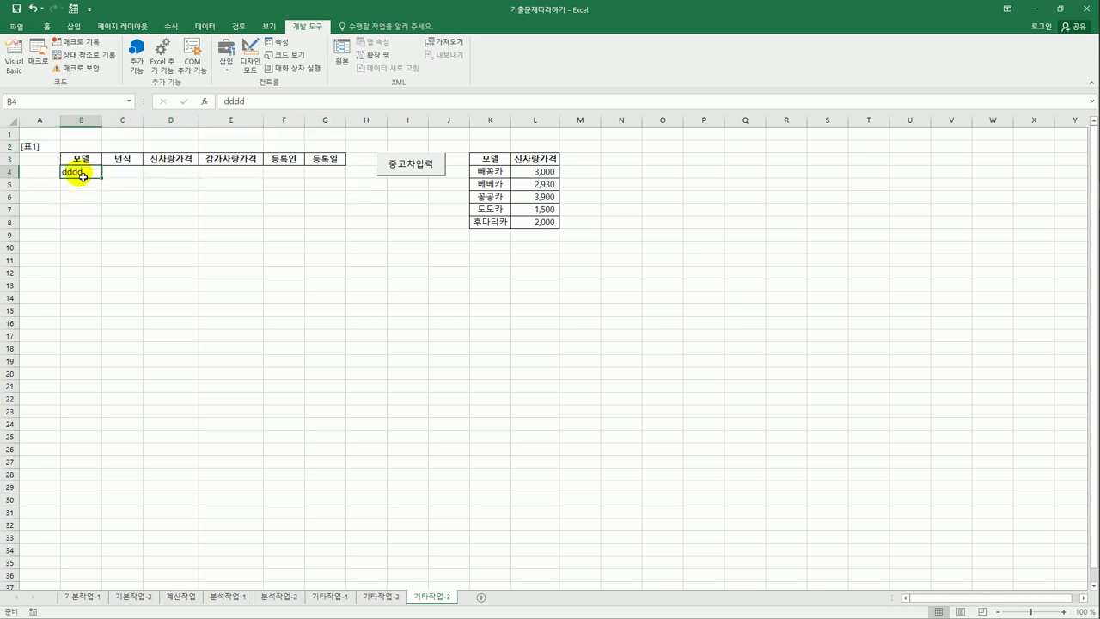
key(Delete)
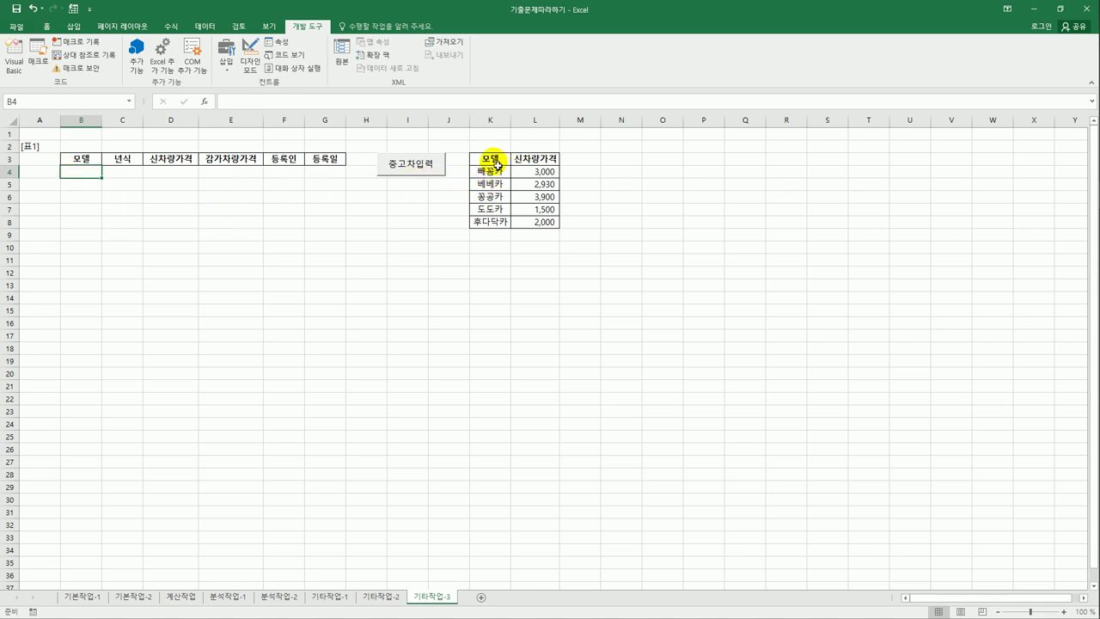
Open the 중고차입력 form, try the model 빼꼼카 against the K3:L8 price table, and close the form.
click(421, 164)
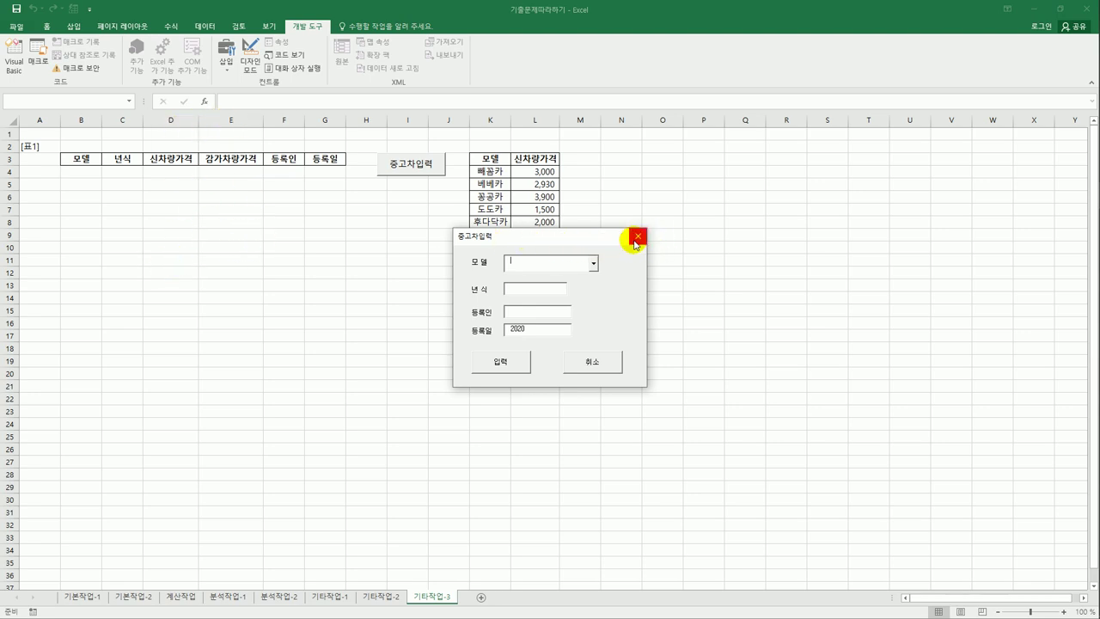
click(593, 266)
click(567, 277)
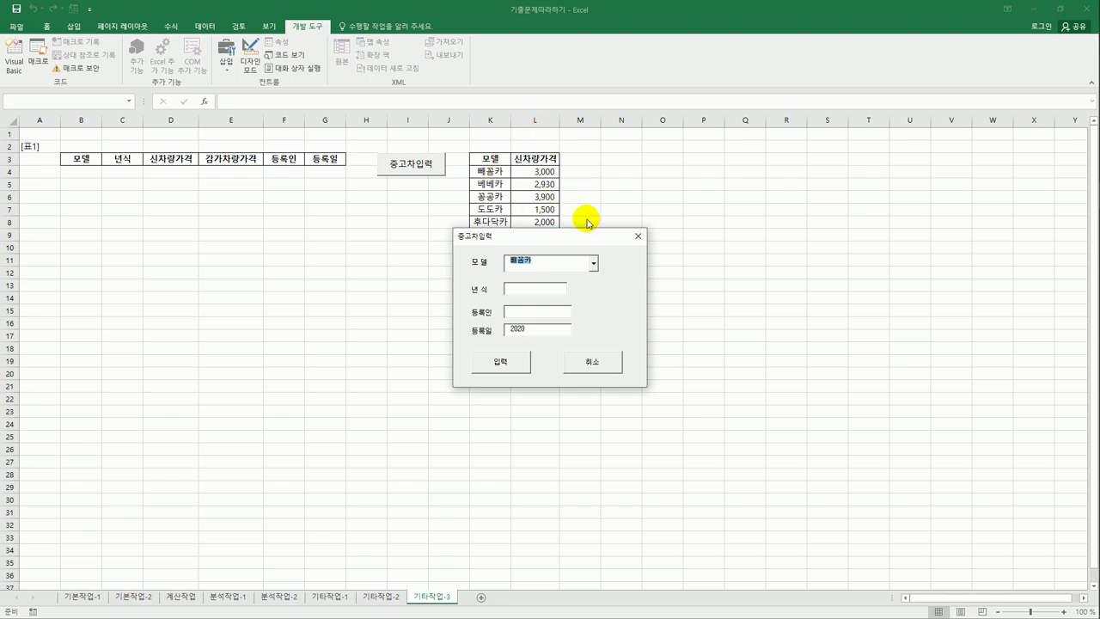
click(638, 236)
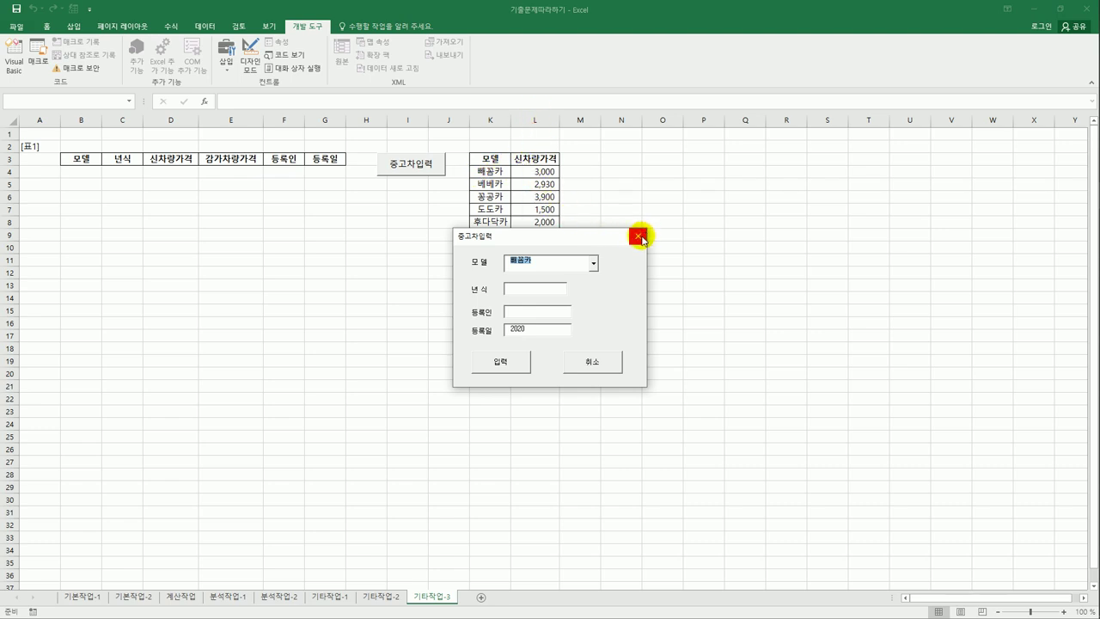
click(409, 247)
Return to the Cmd입력_Click code and add the line Cells(i, 2) = Cmb모델 below the iRow line.
click(14, 58)
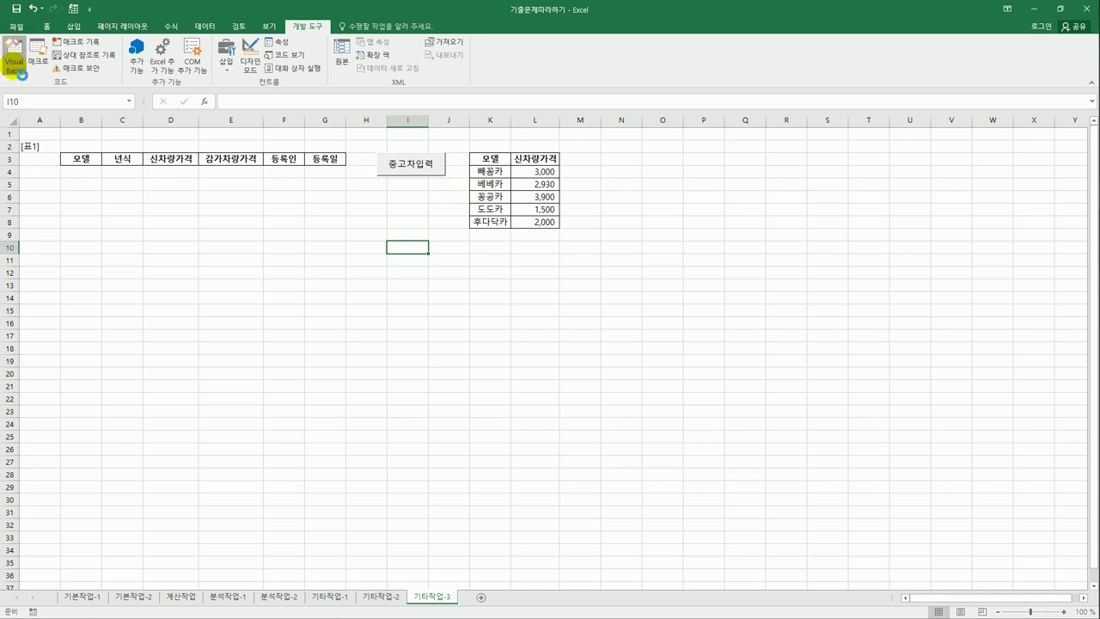
double_click(417, 201)
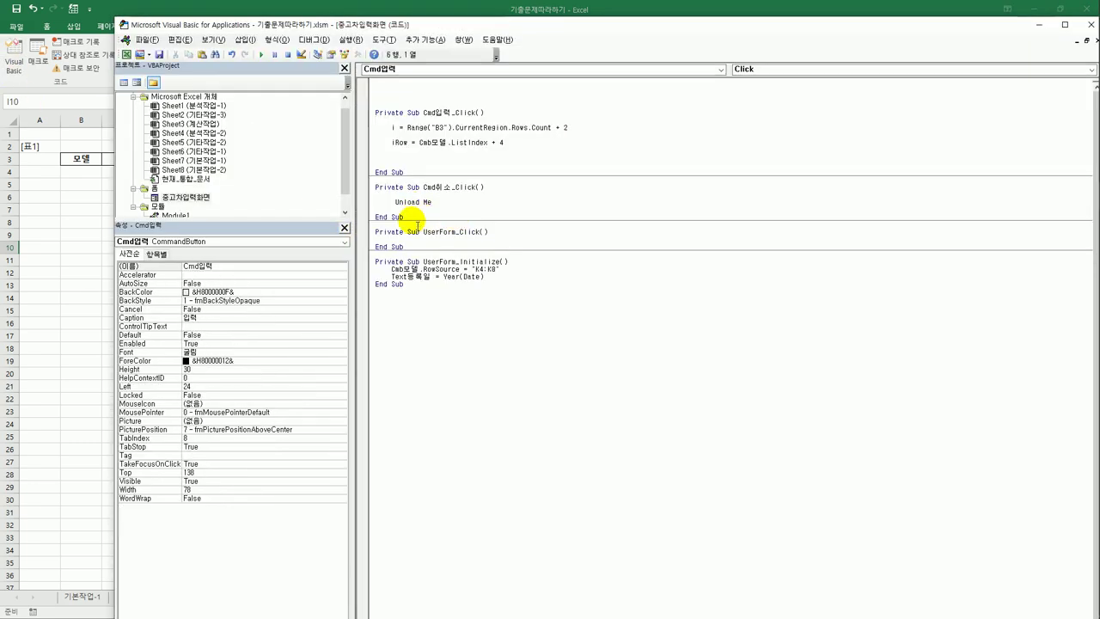
click(404, 155)
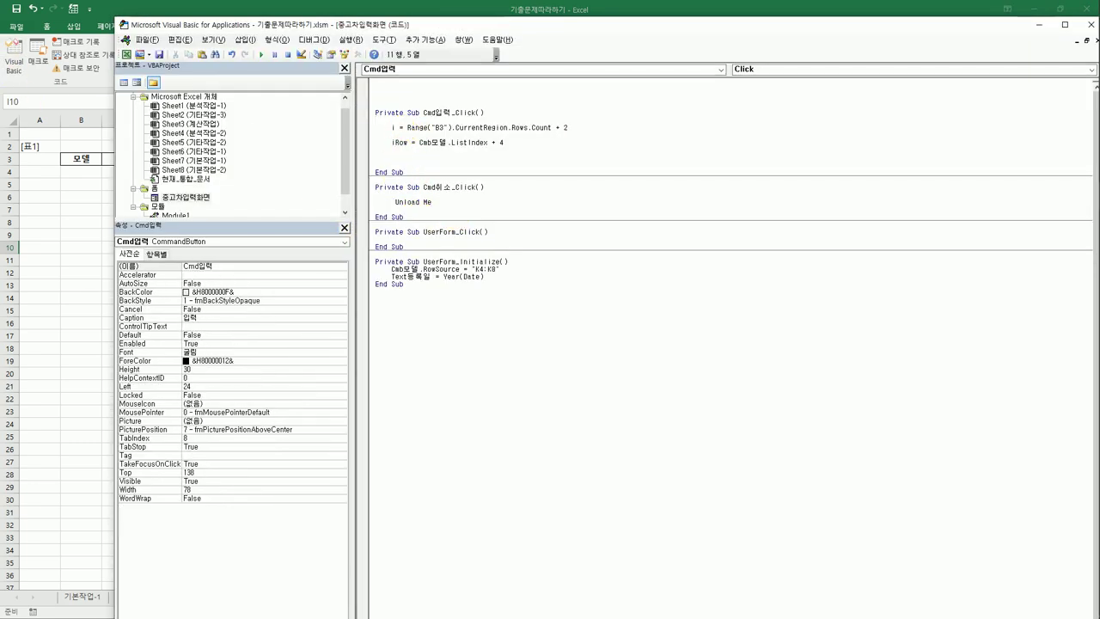
text(cells()
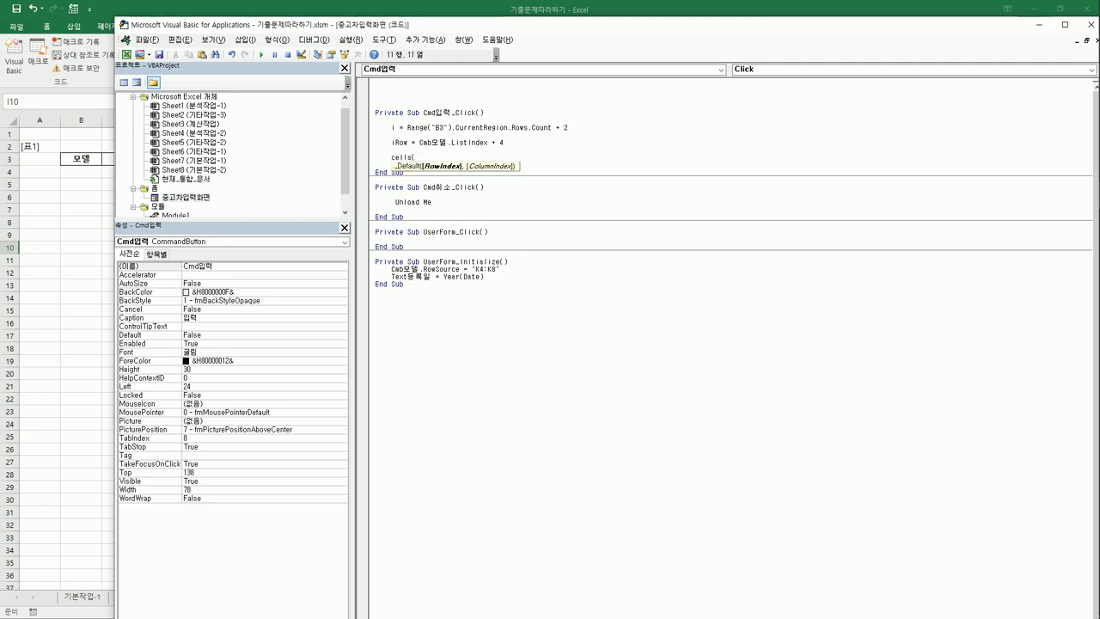
text(i,2)
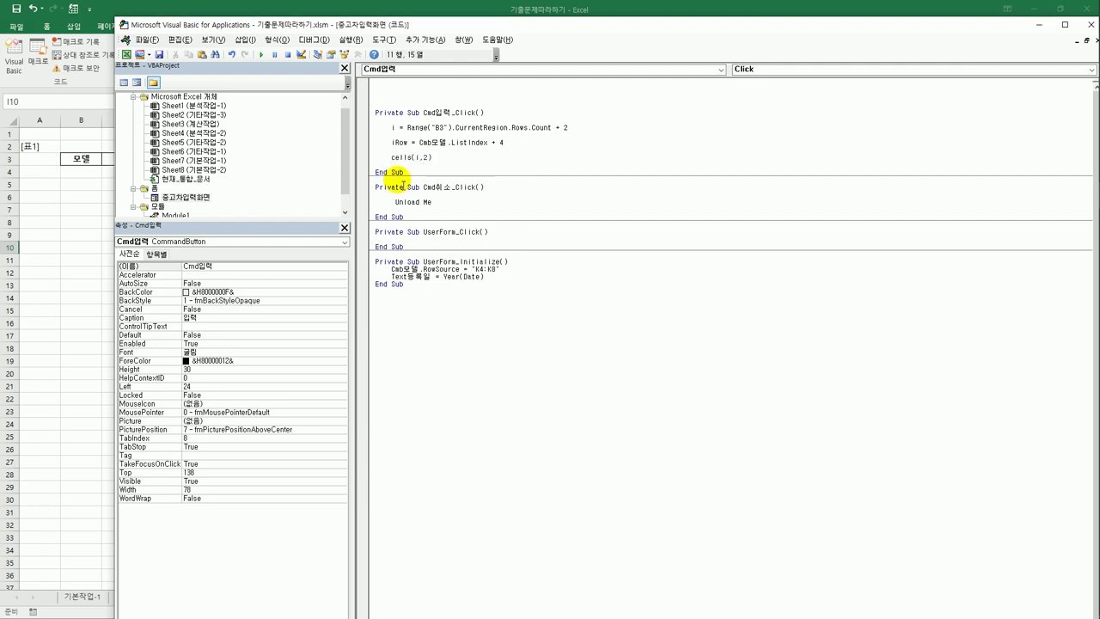
text())
key(Left)
key(Left)
key(Left)
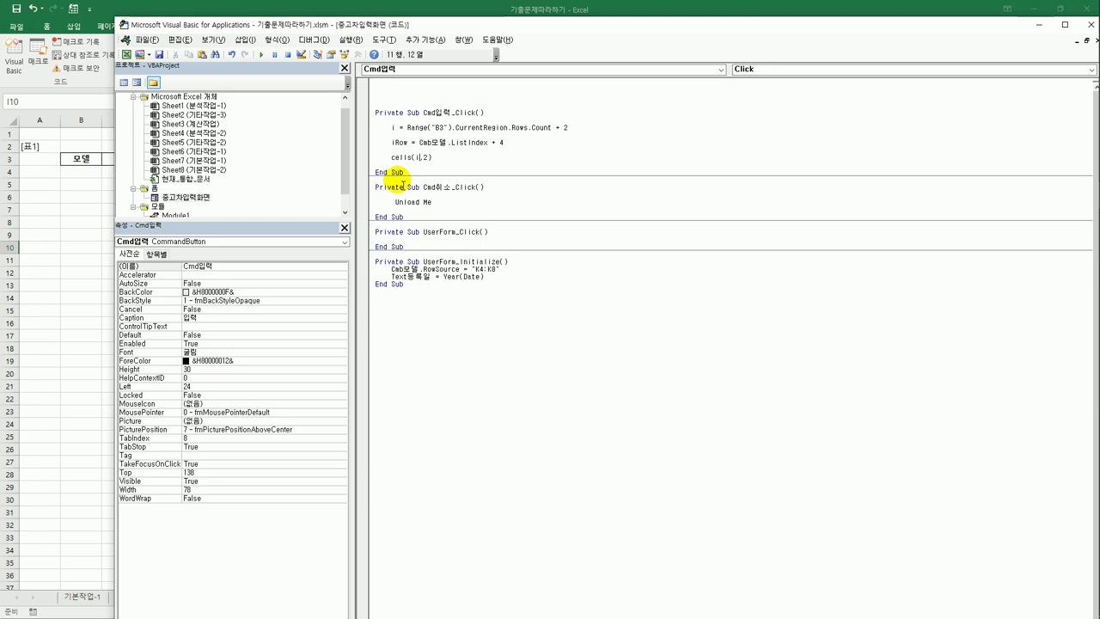
key(End)
text(= cmb모델)
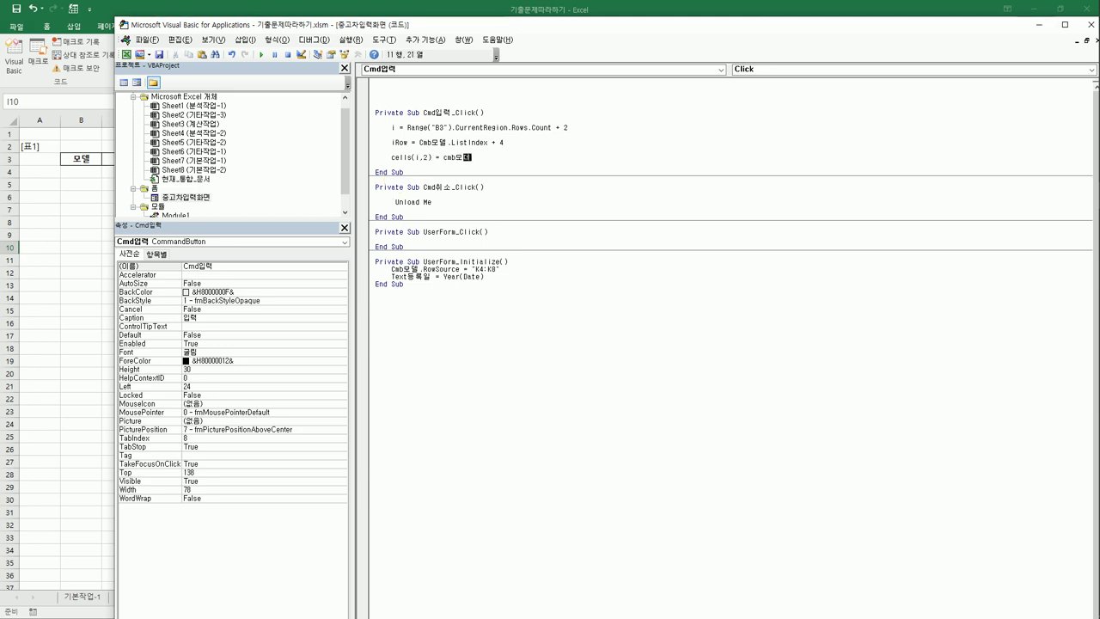
key(Return)
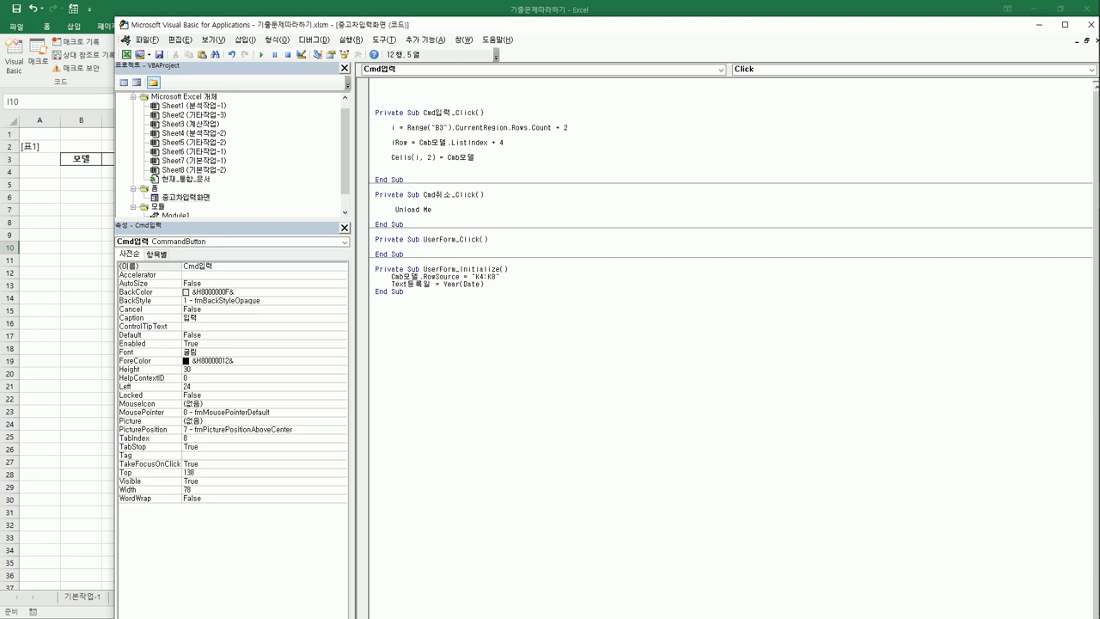
Begin the line Cells(i, 3) = and look up the name of the 년식 text box on the form.
text(cells(i,3)
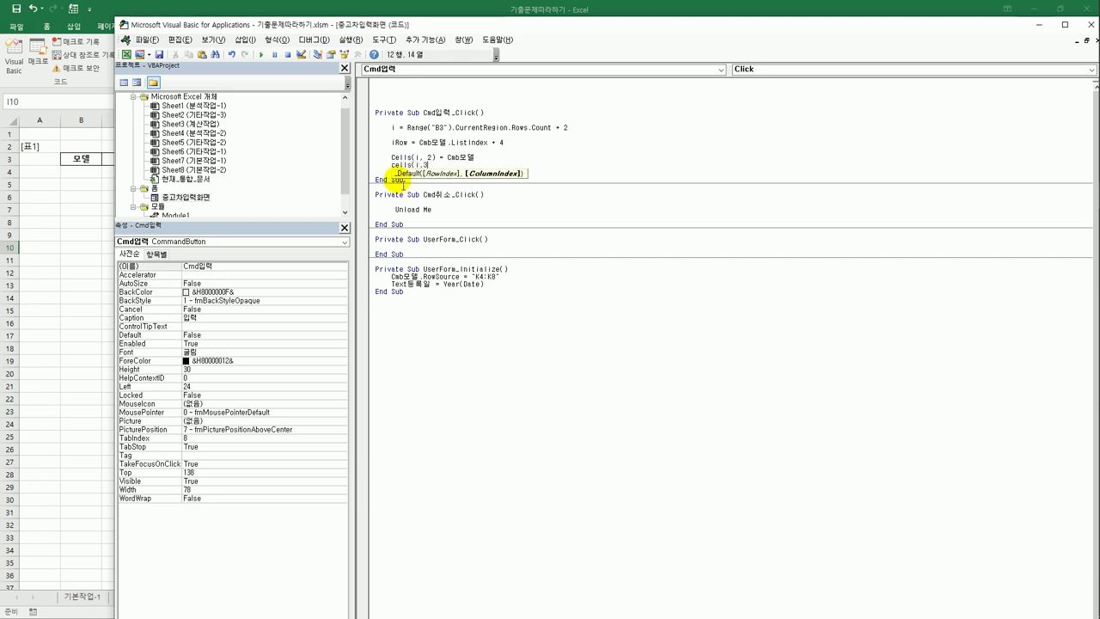
text() =)
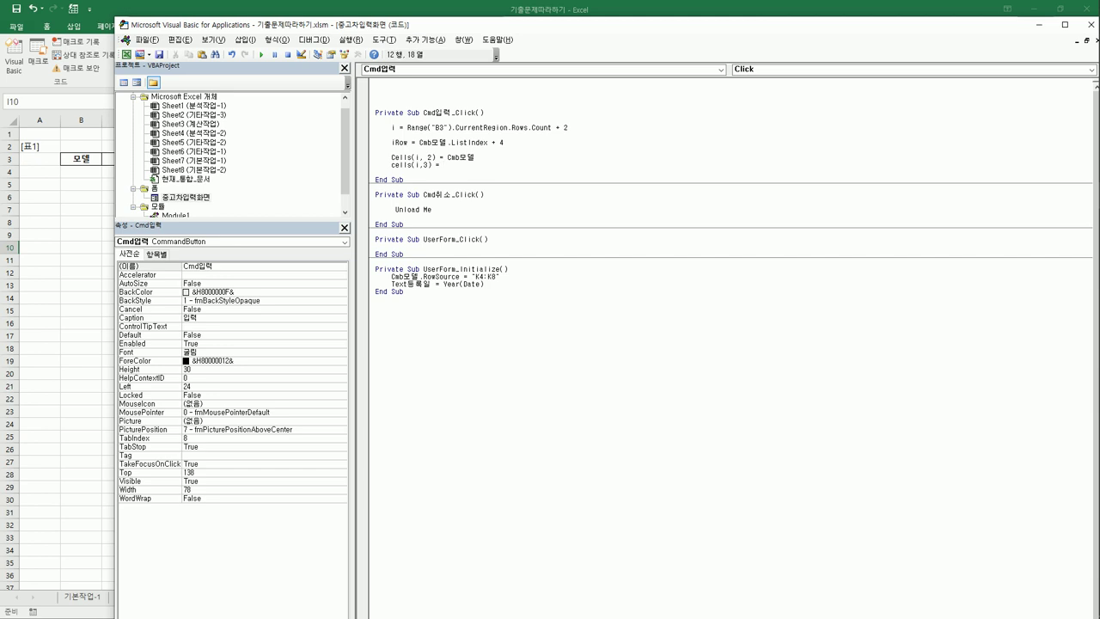
click(187, 198)
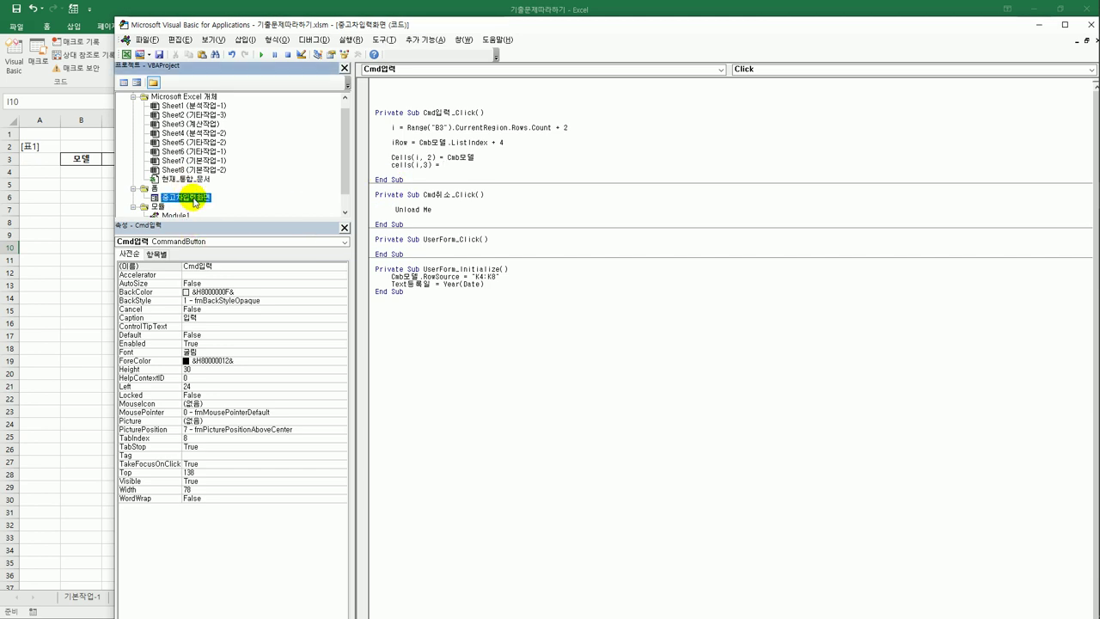
double_click(193, 200)
click(438, 131)
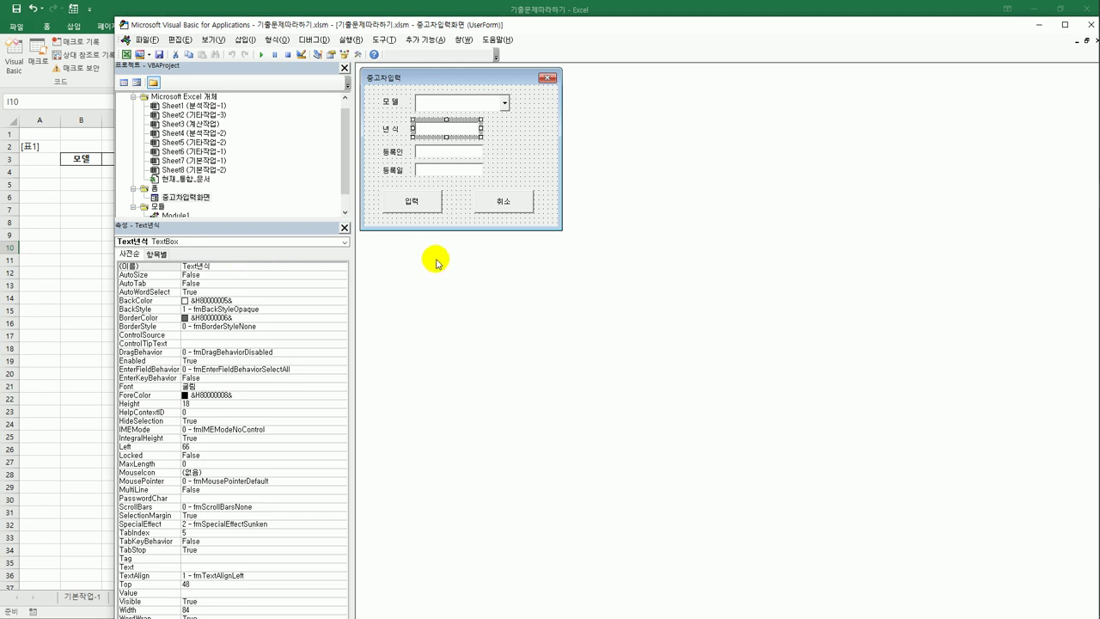
Complete the Cells(i, 3) line with Text년식.Value and begin the following line with Cells(i, 4).
double_click(418, 209)
click(454, 167)
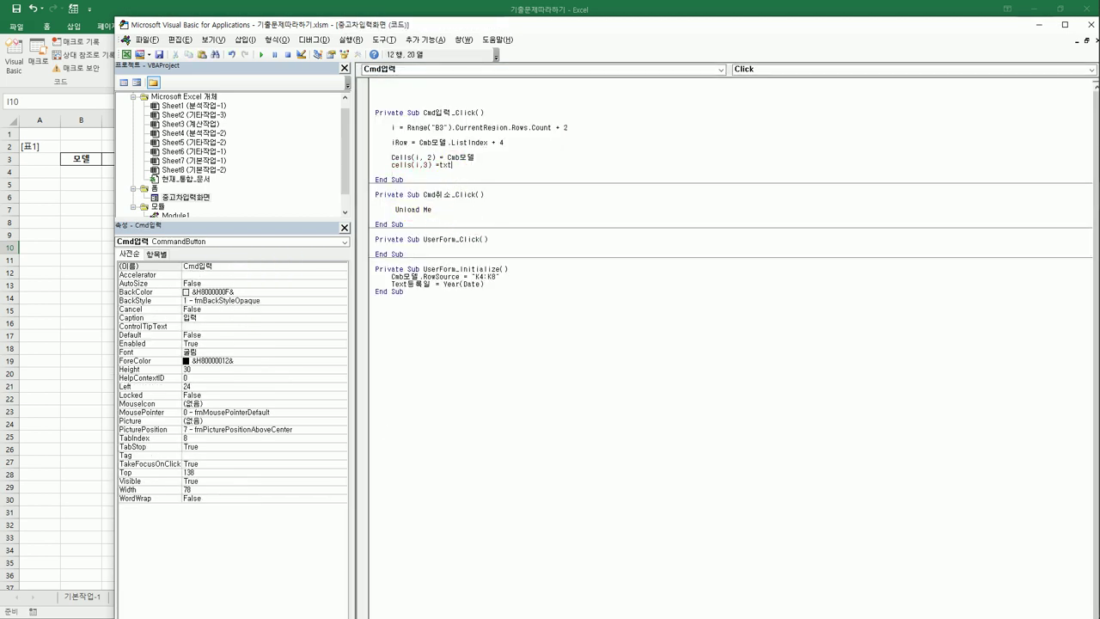
text(txt년식)
key(BackSpace)
key(BackSpace)
key(BackSpace)
key(BackSpace)
key(BackSpace)
key(BackSpace)
text(ext년식.va)
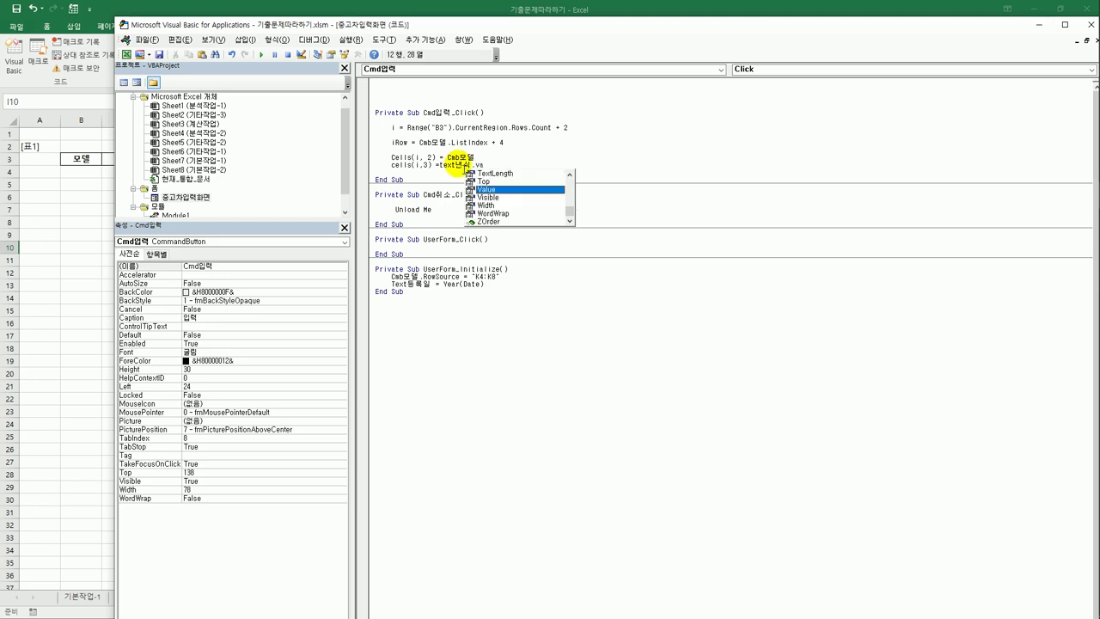
key(Return)
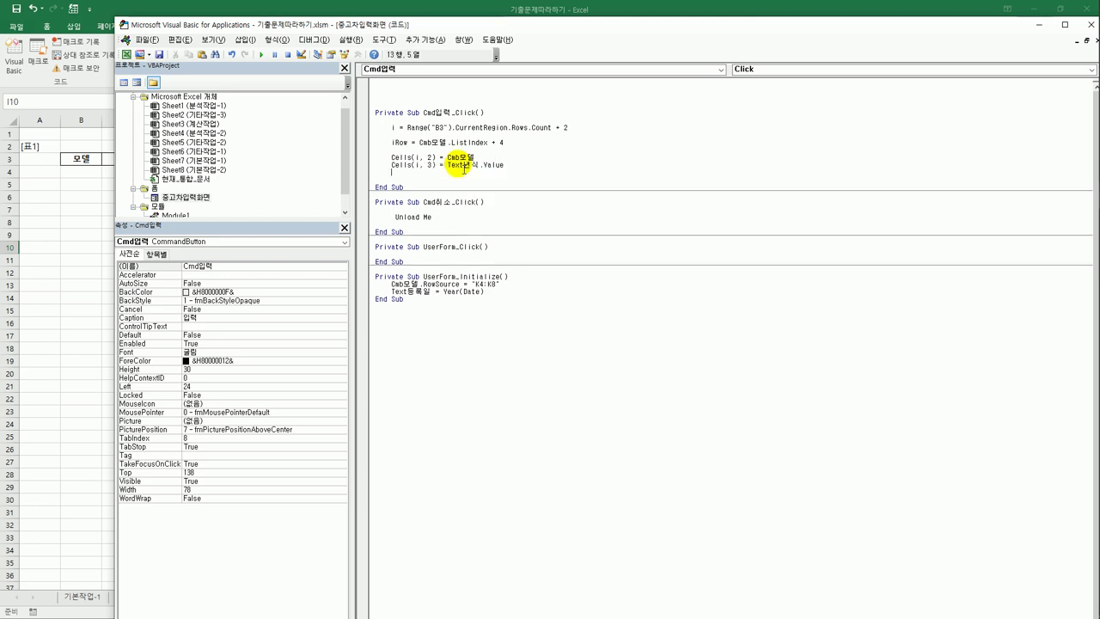
text(cells(i)
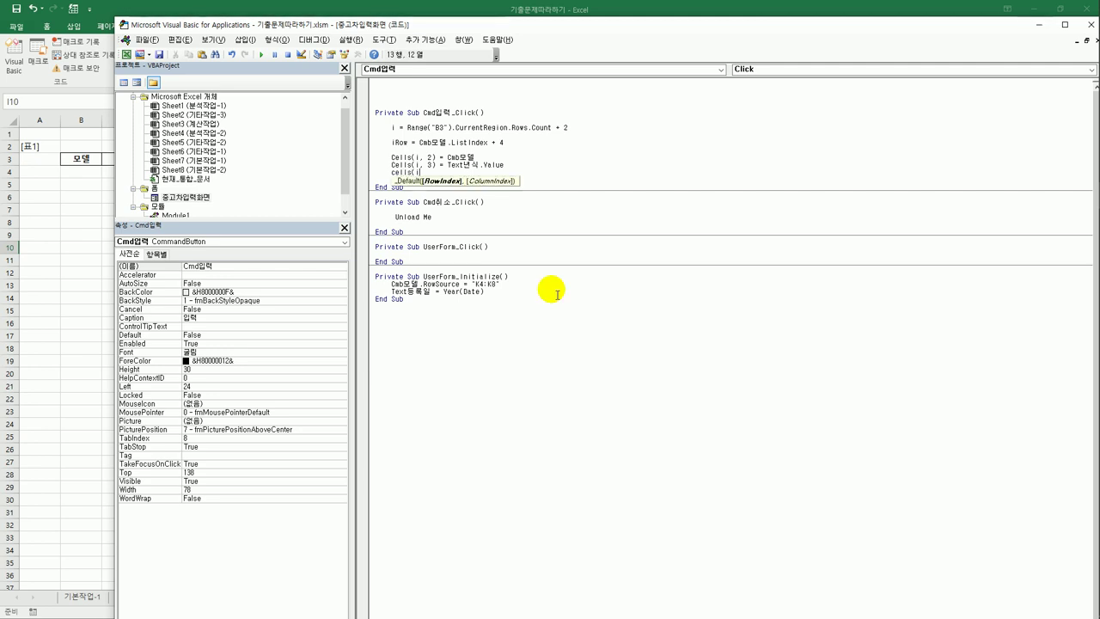
text(,4))
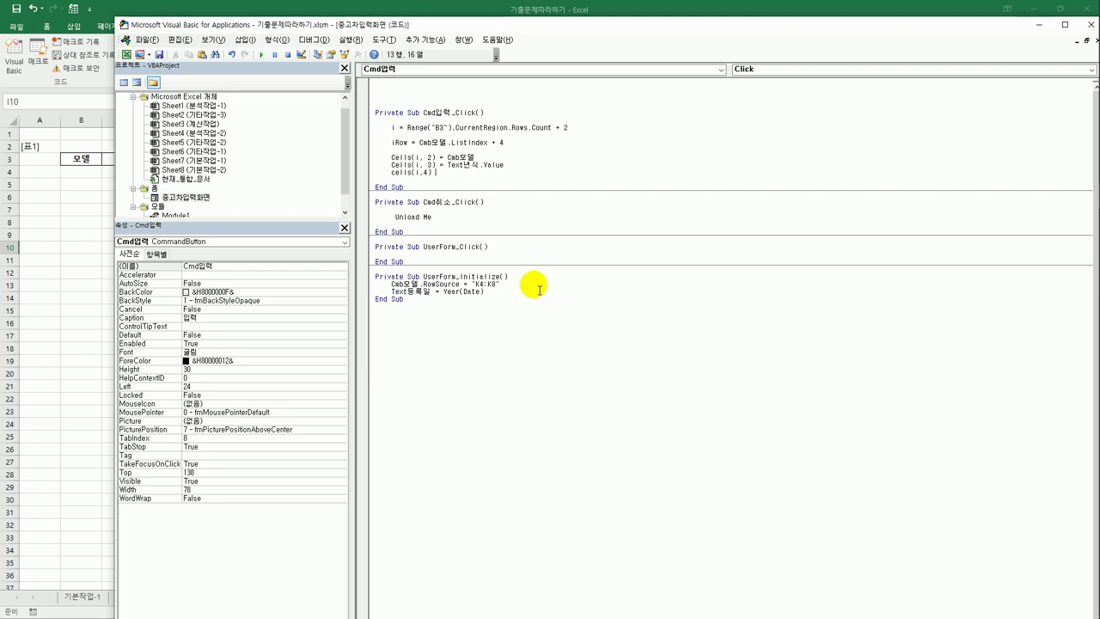
Open the 중고차입력 form from the sheet and try the model 꽁공카 with the 년식 value 2019.
click(69, 248)
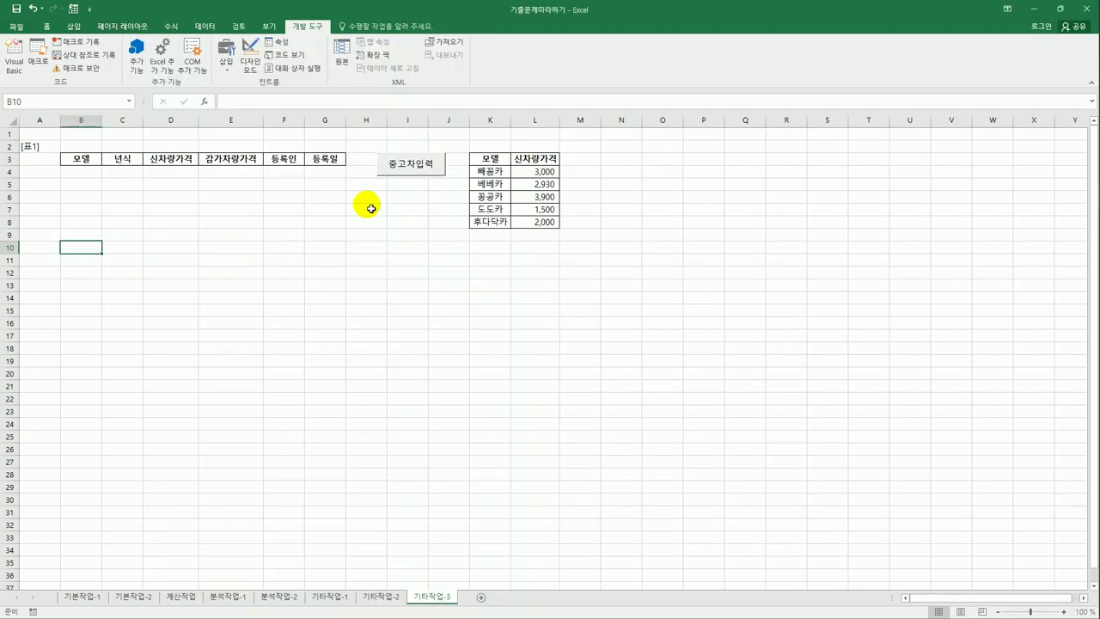
click(412, 175)
click(593, 260)
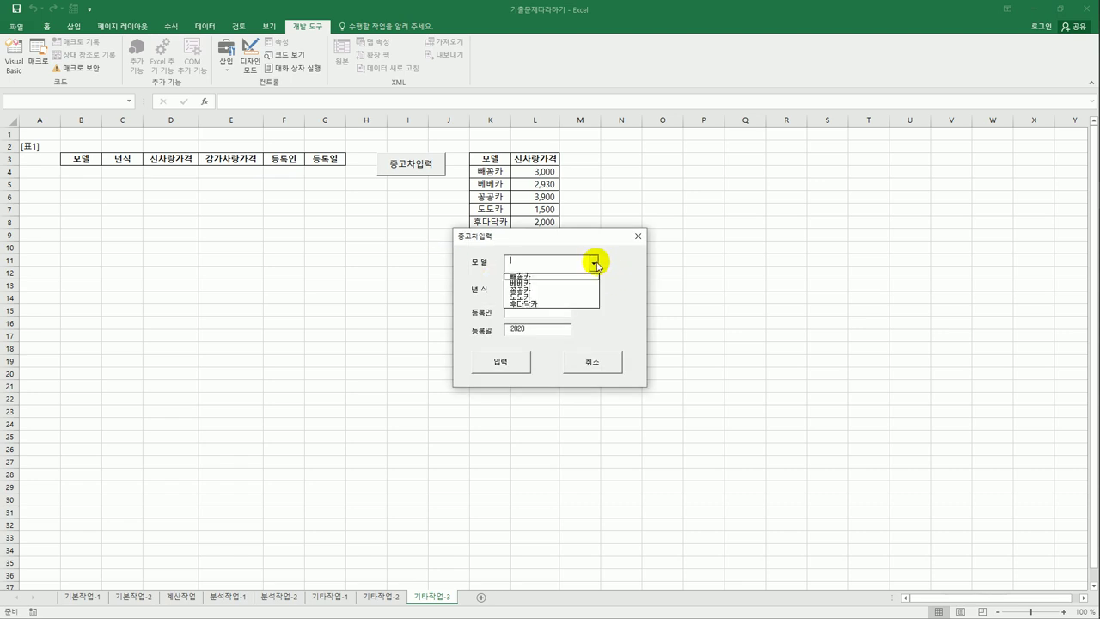
click(523, 289)
text(2019)
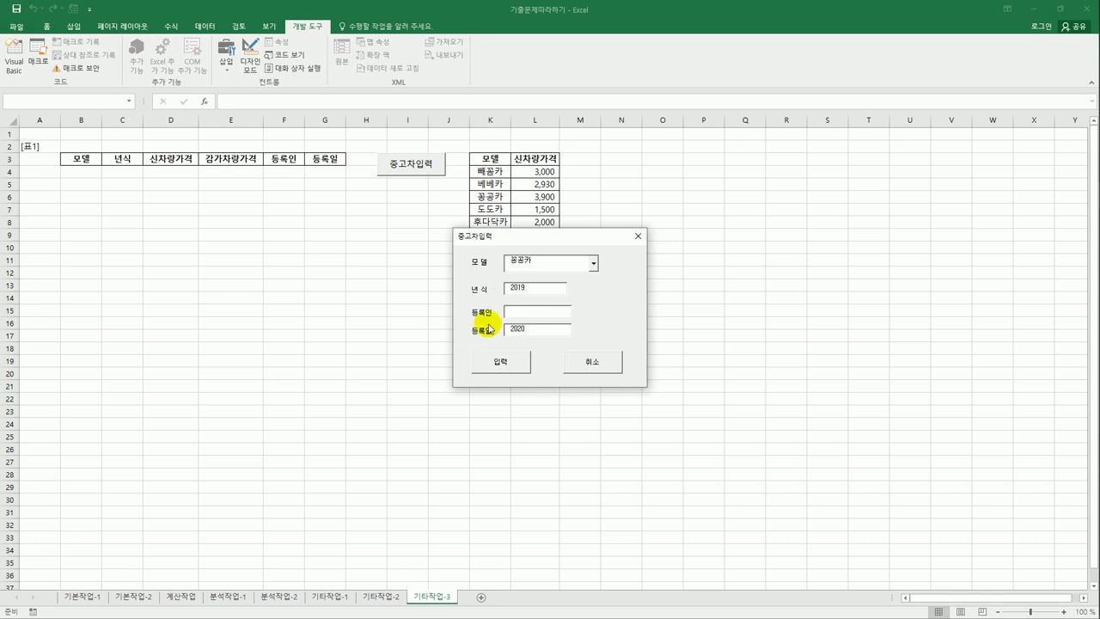
click(517, 315)
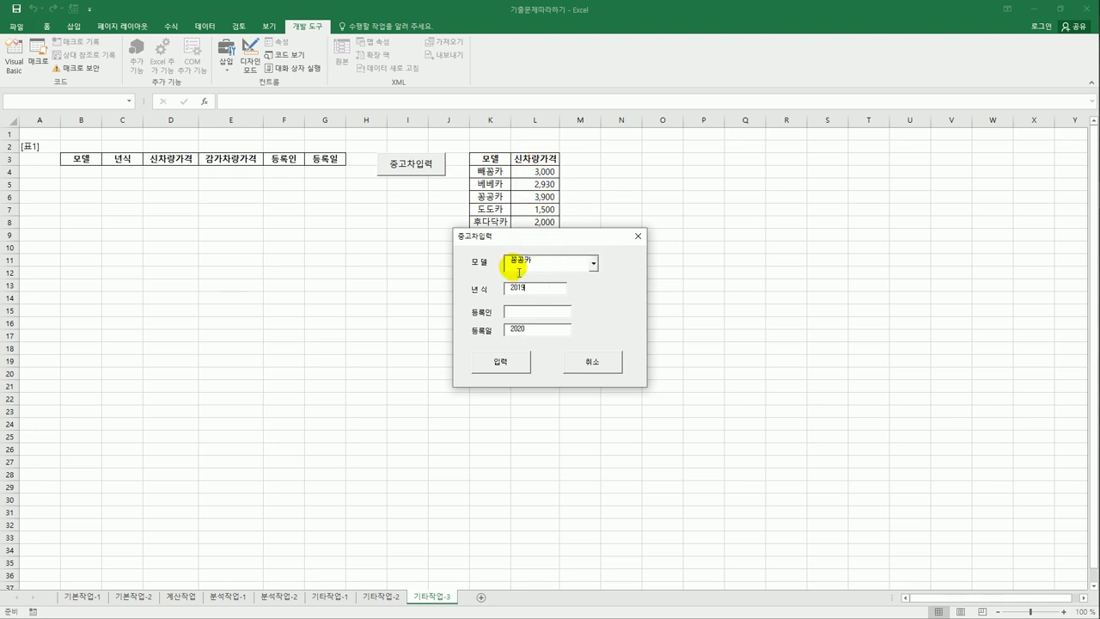
Compare the models 빼꼼카 and 베베카 in the form's list with their rows in the price table, and close the form.
click(593, 266)
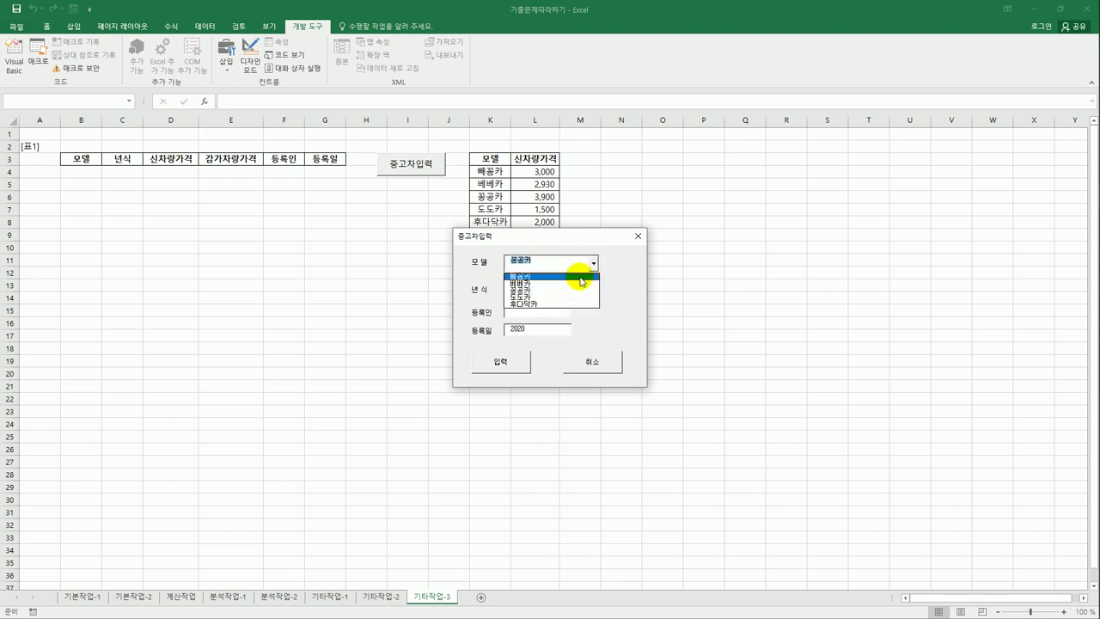
click(581, 277)
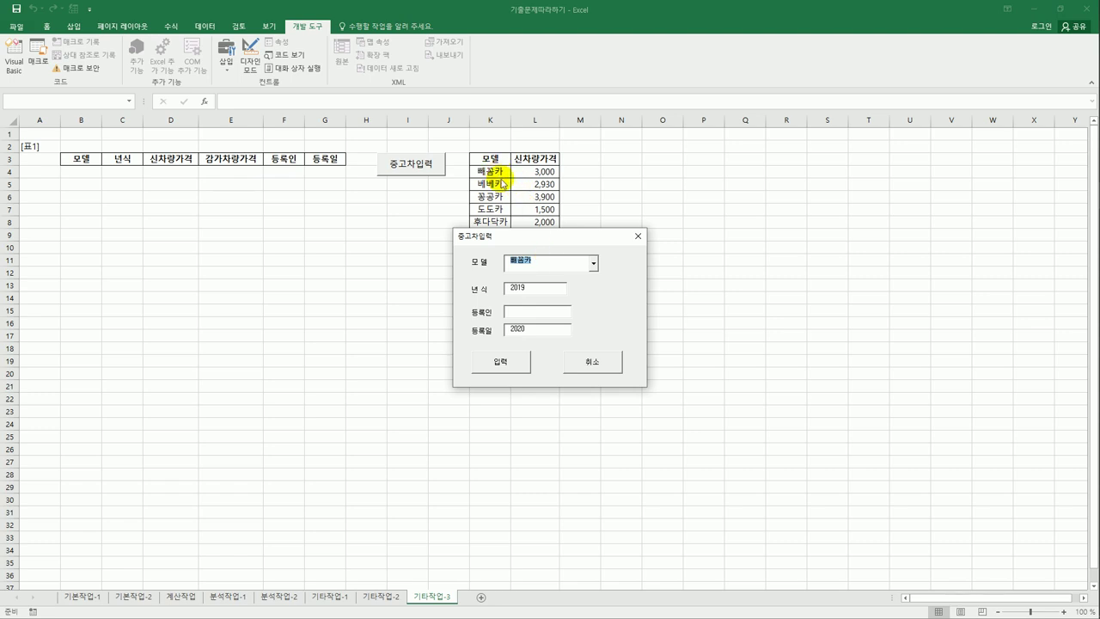
click(592, 263)
click(573, 282)
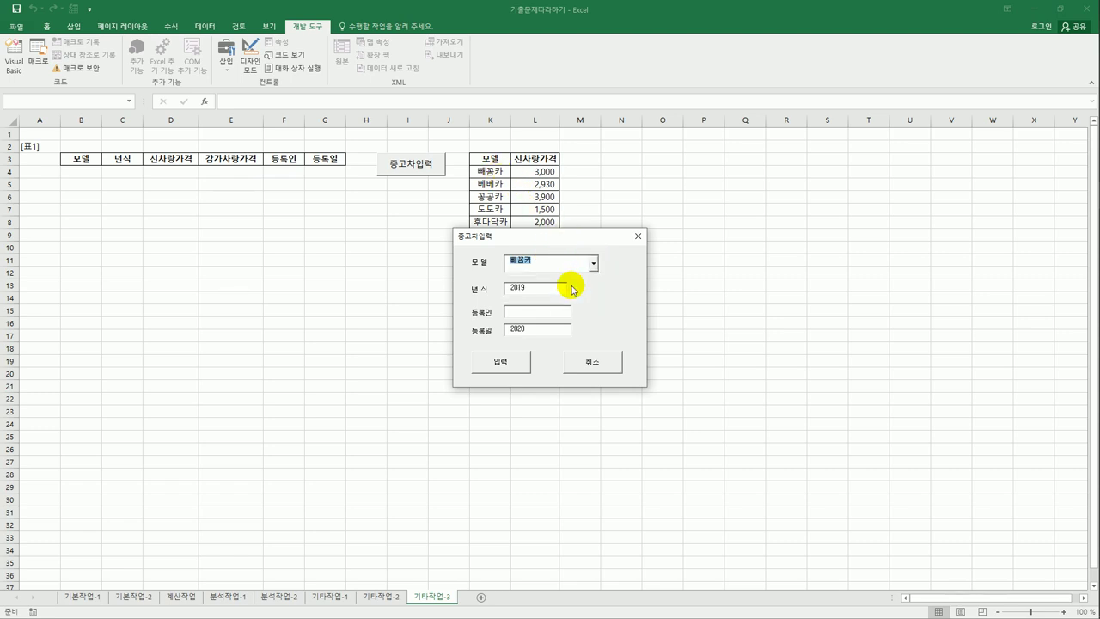
click(594, 265)
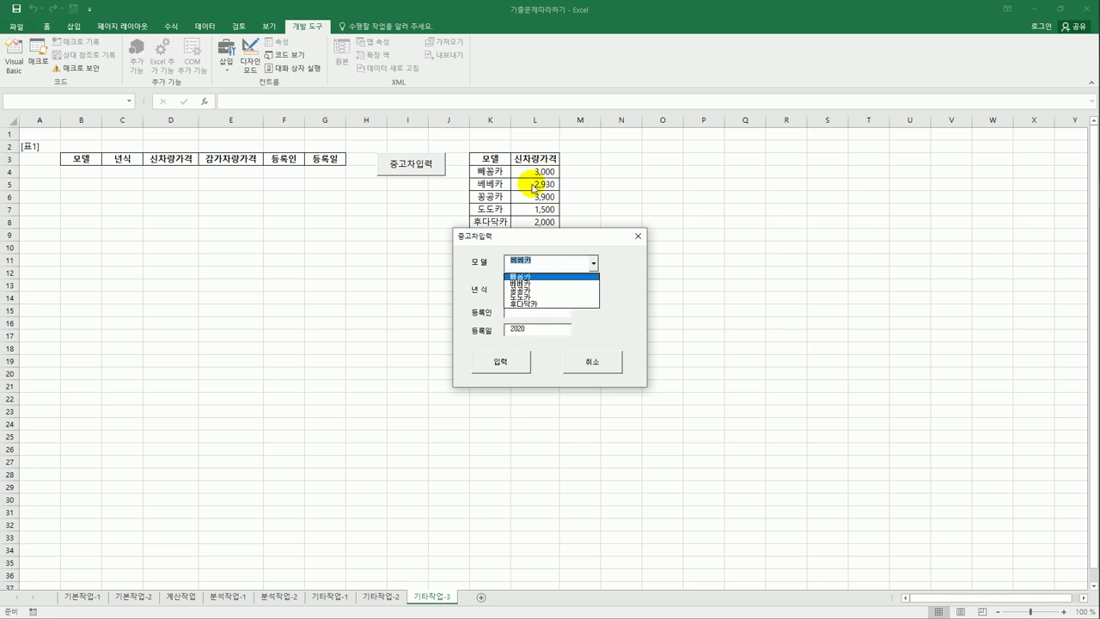
click(637, 238)
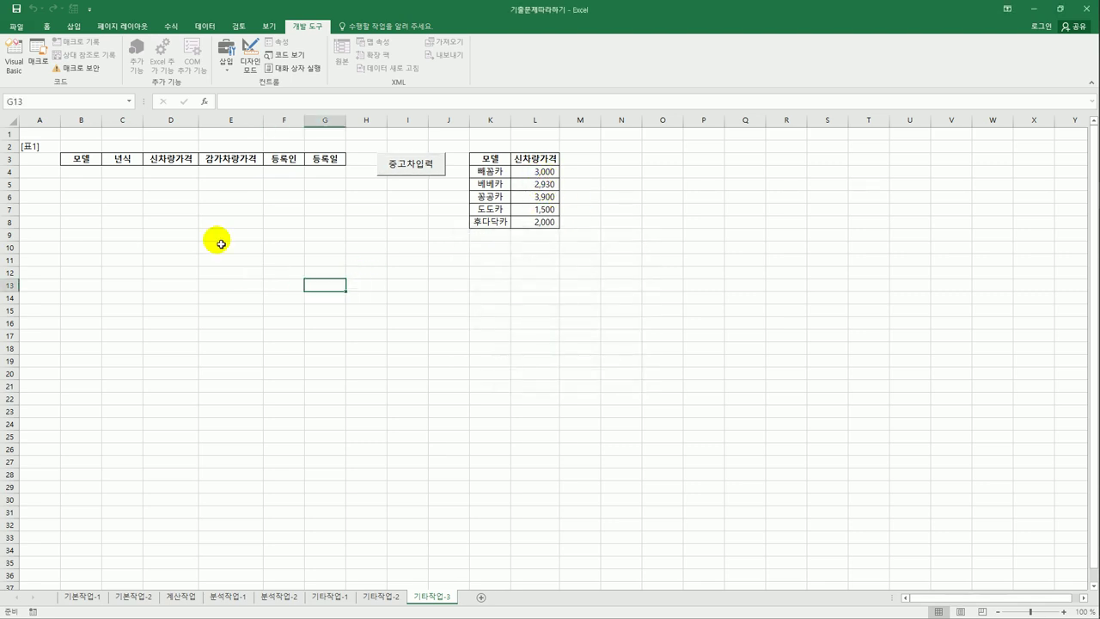
Complete the Cells(i, 4) line in the 입력 button's code with = Cells(iRow, 12).
click(13, 61)
double_click(411, 201)
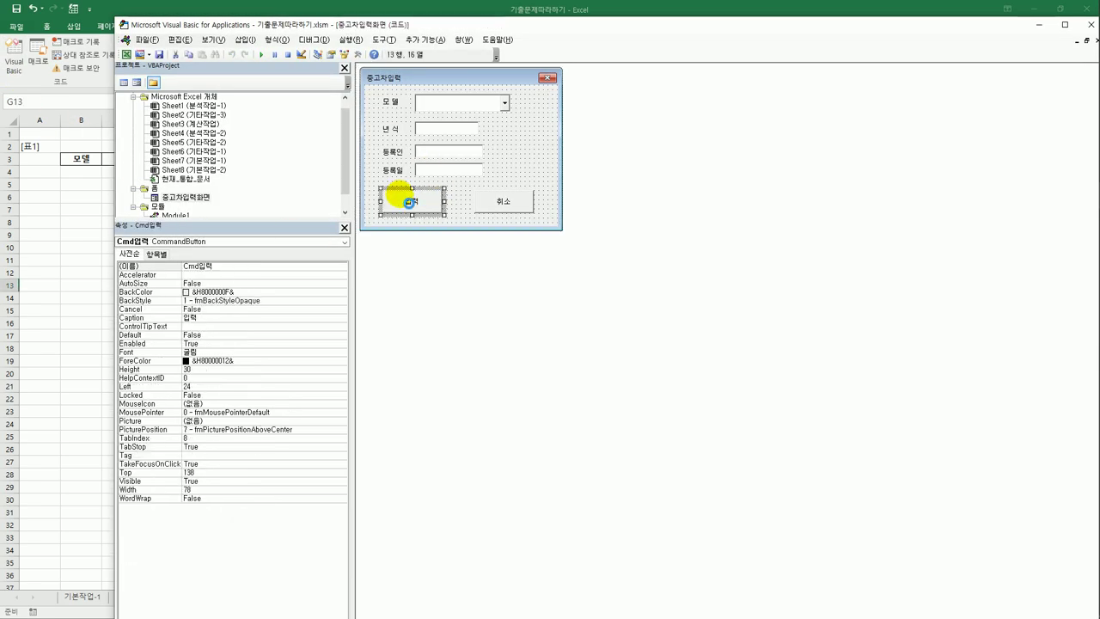
click(433, 172)
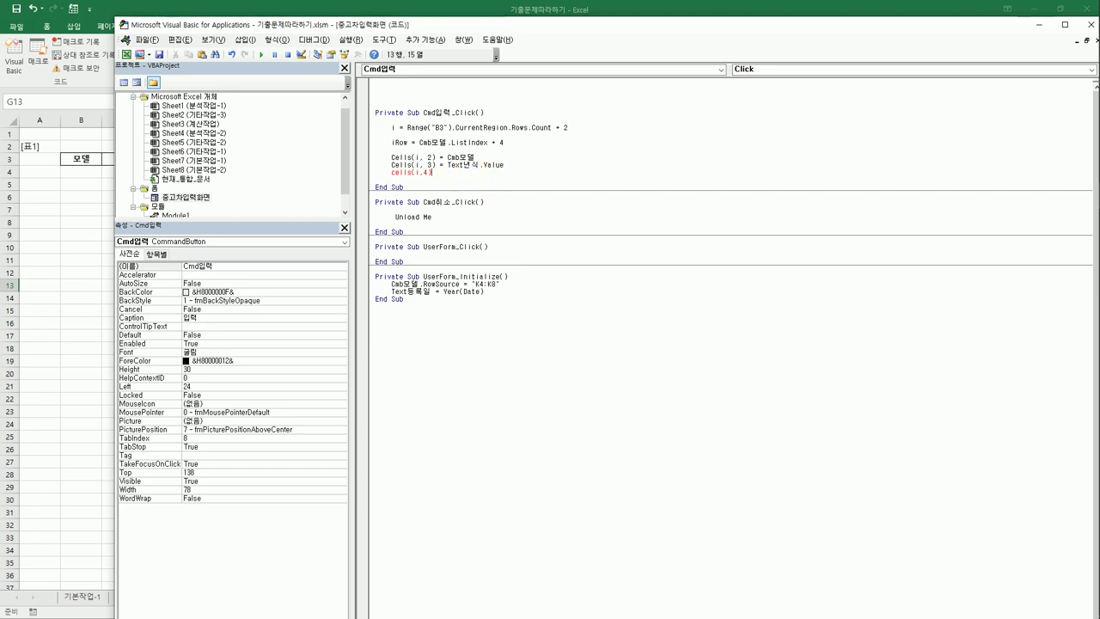
text(= cell)
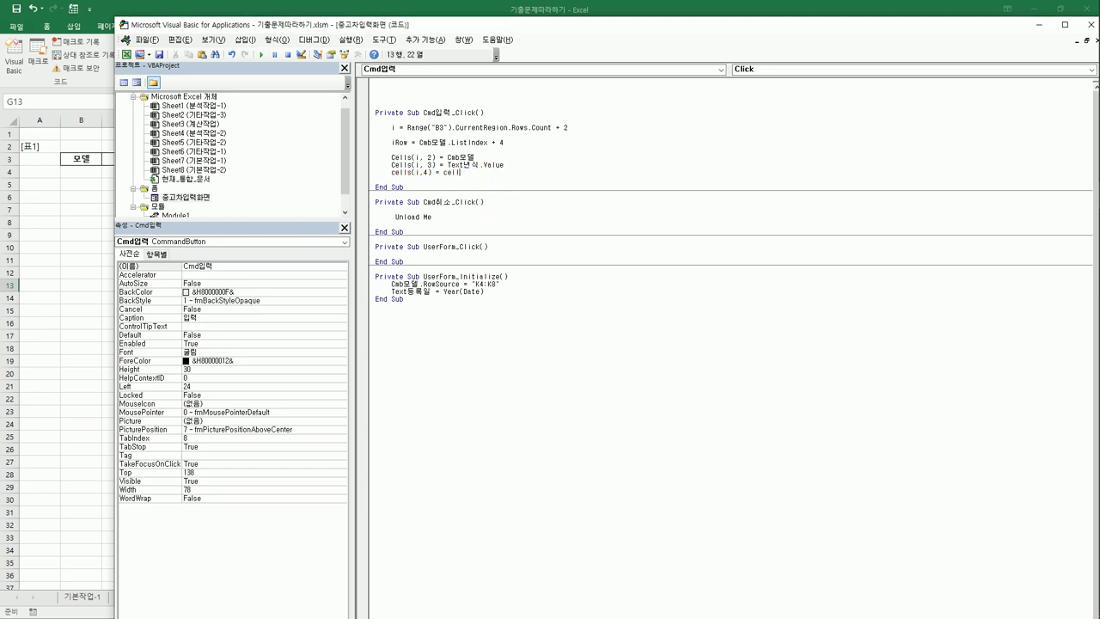
text(s(iRow, )
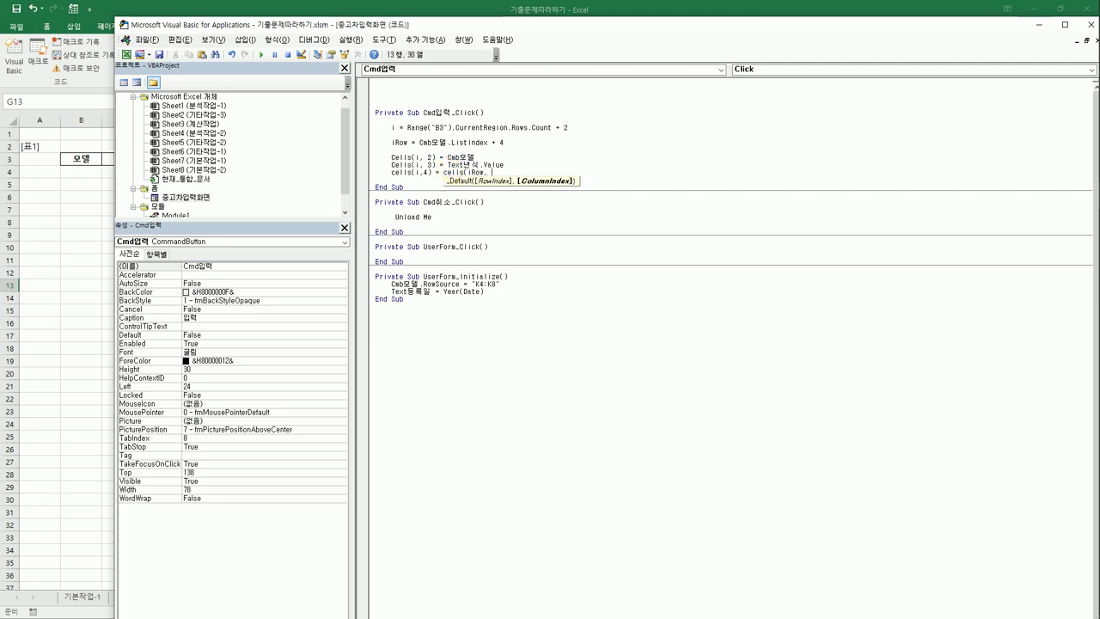
text(12))
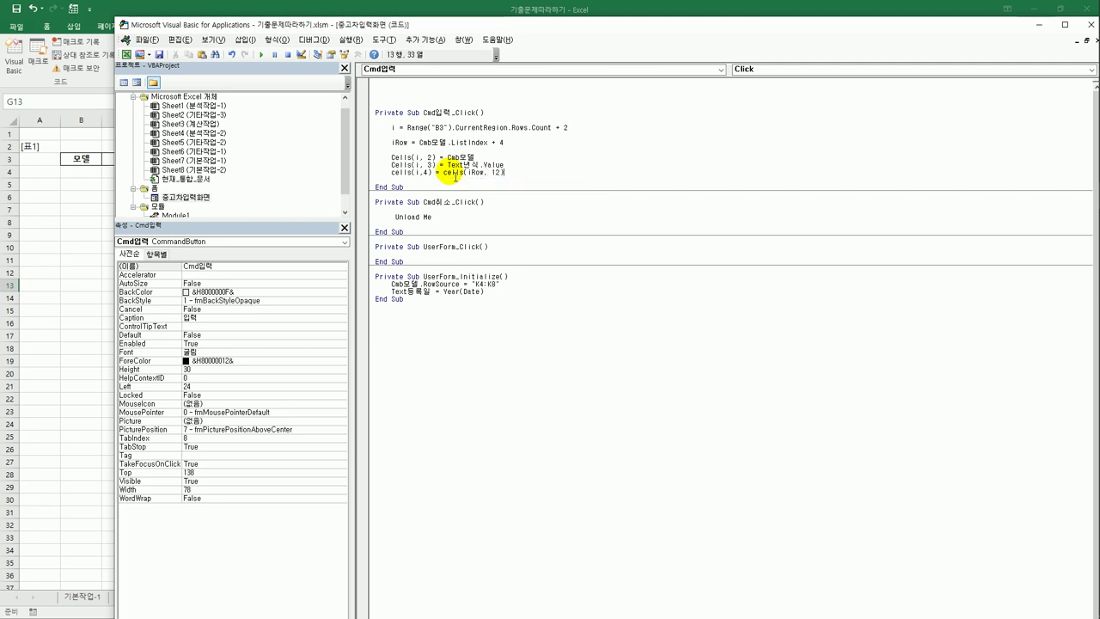
key(Return)
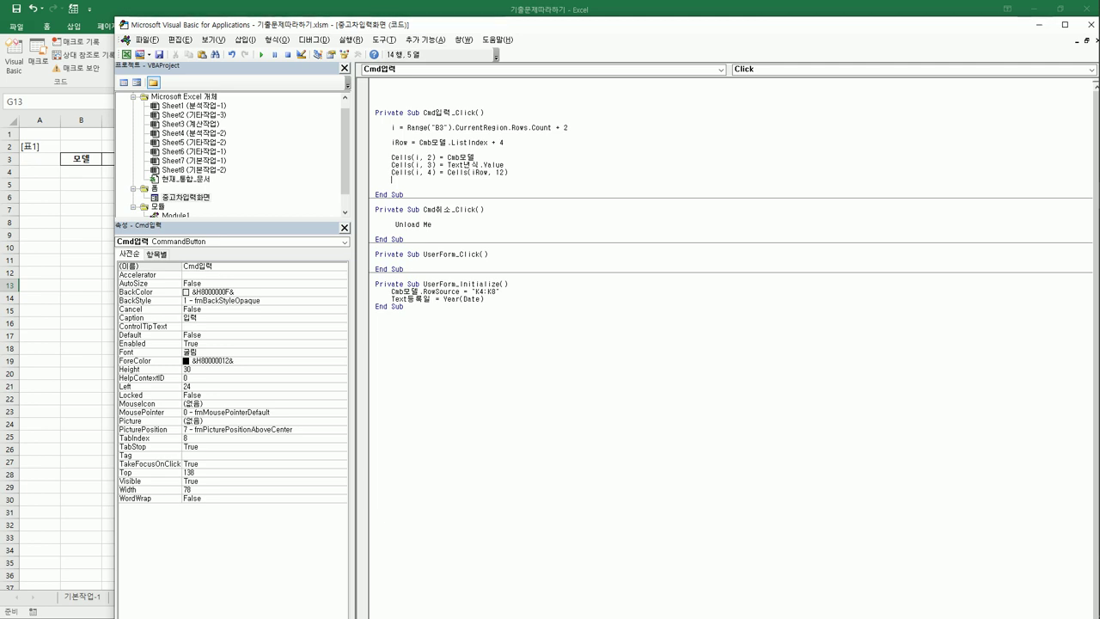
Add the depreciated price line Cells(i, 5) = Cells(i, 4) * 0.8 ^ (Text등록일 - Text년식).
text(cells)
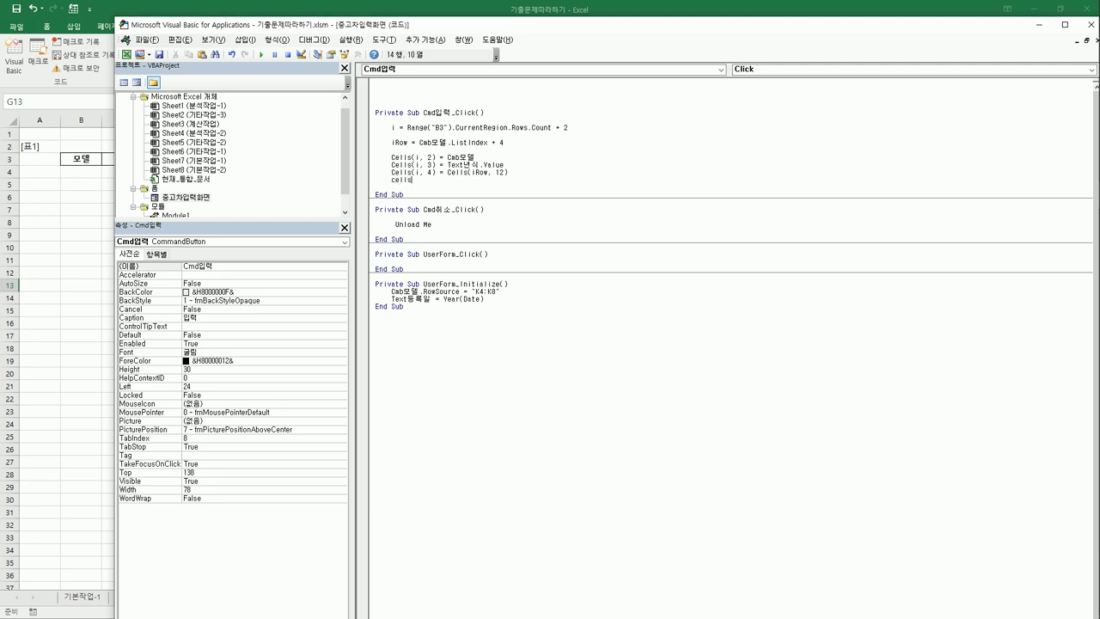
text((i,5))
text(= cells(i,4) * 0.8 ^ ()
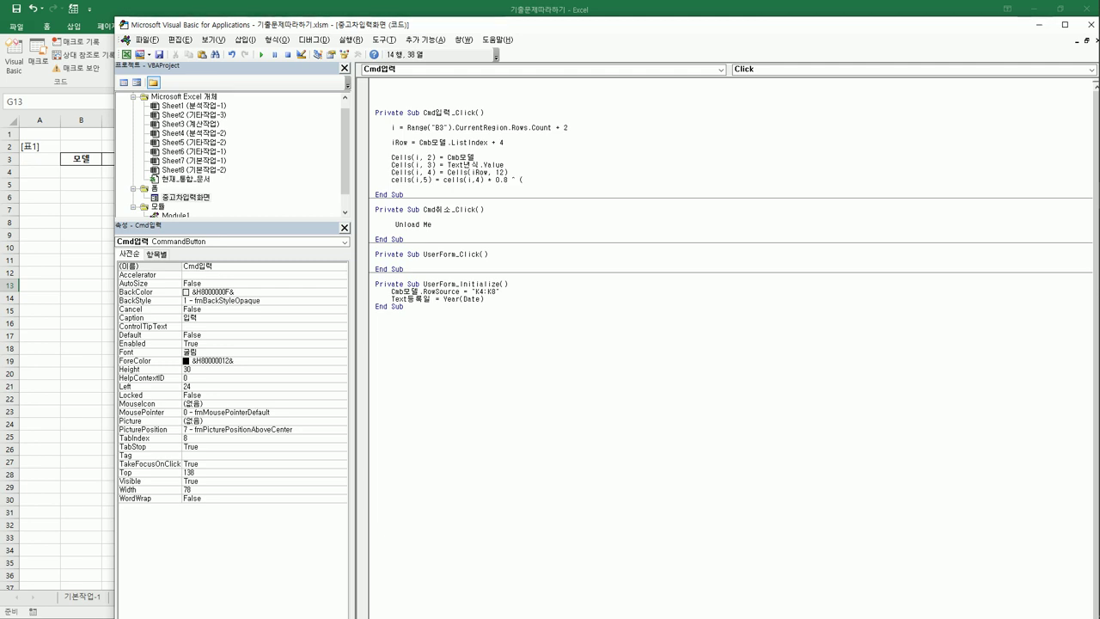
text(text등록일 - textsus)
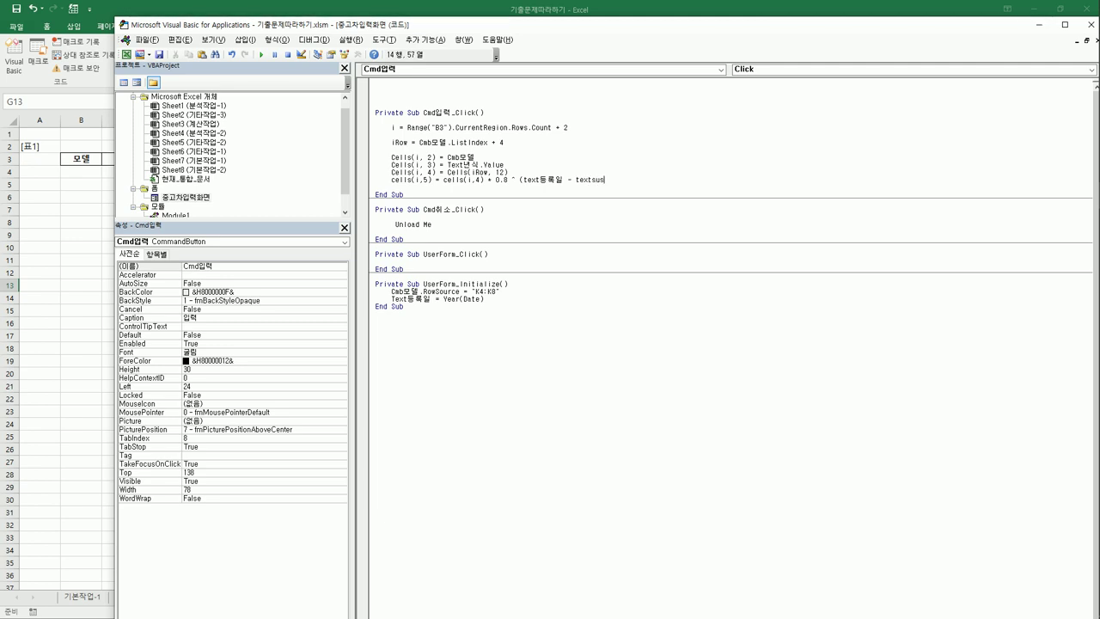
text(text년식))
key(Return)
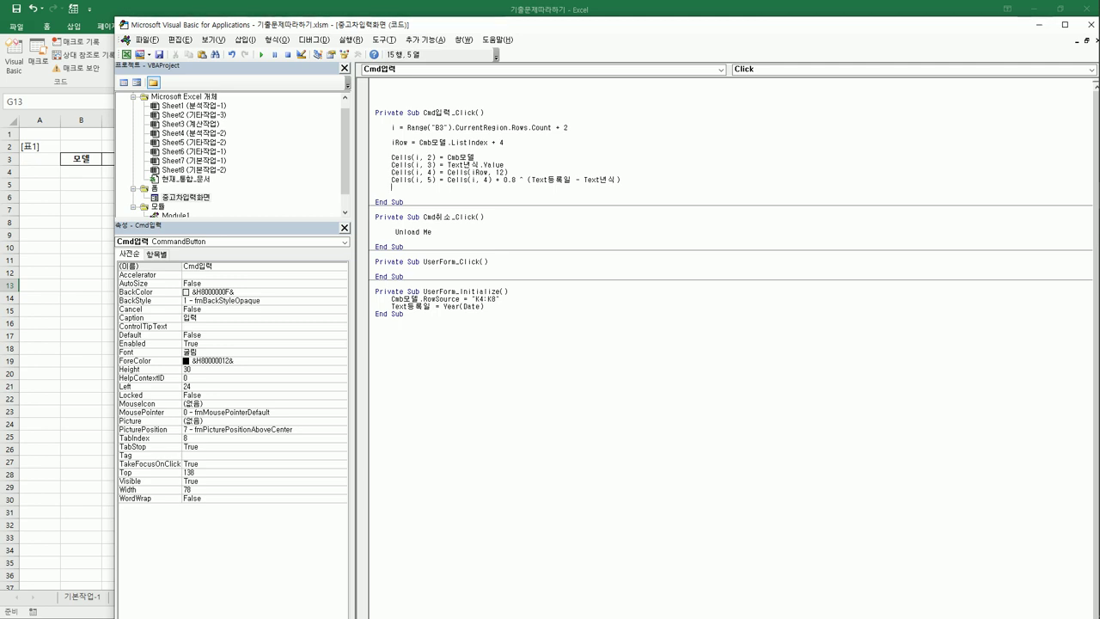
Add the line Cells(i, 6) = Text등록일 and begin the following line with Cells(i, 7) =.
text(ls()
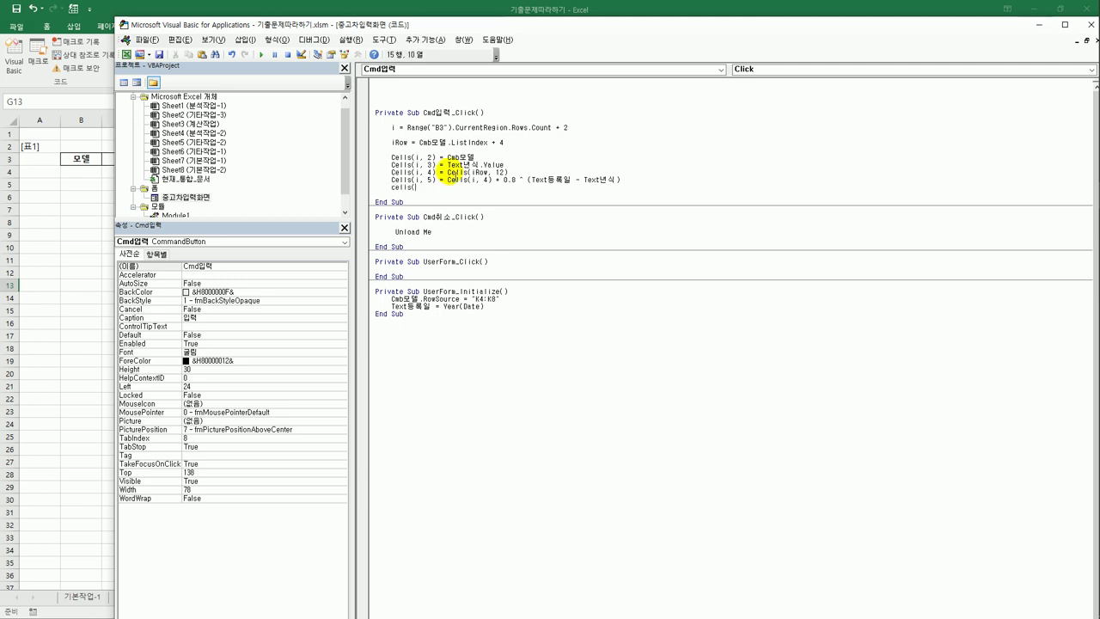
text(i,6) = )
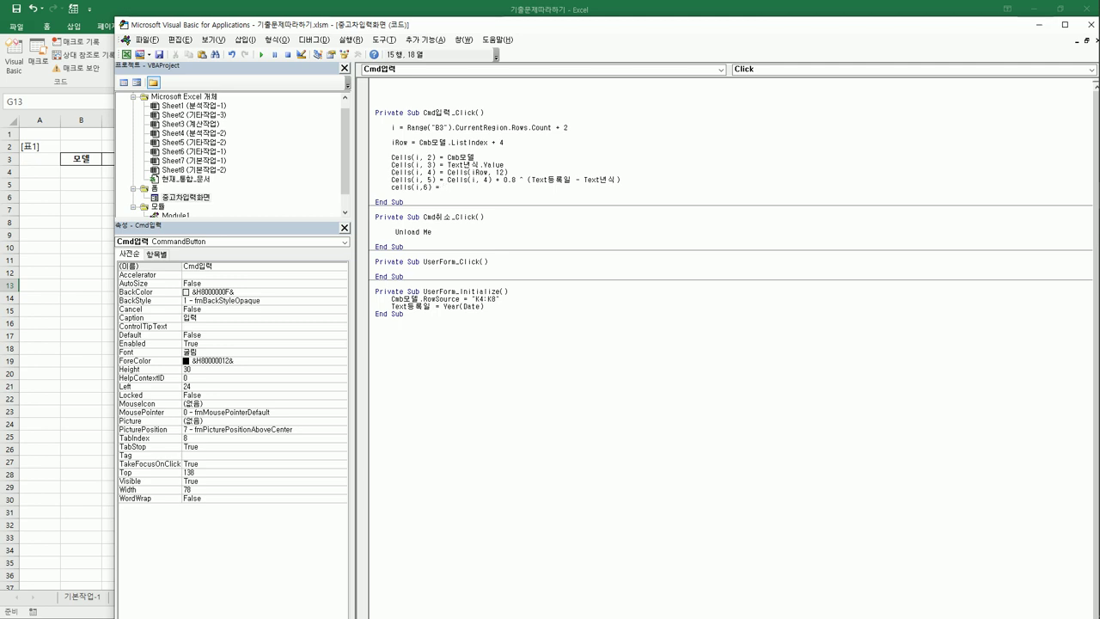
text(text등록일)
key(Return)
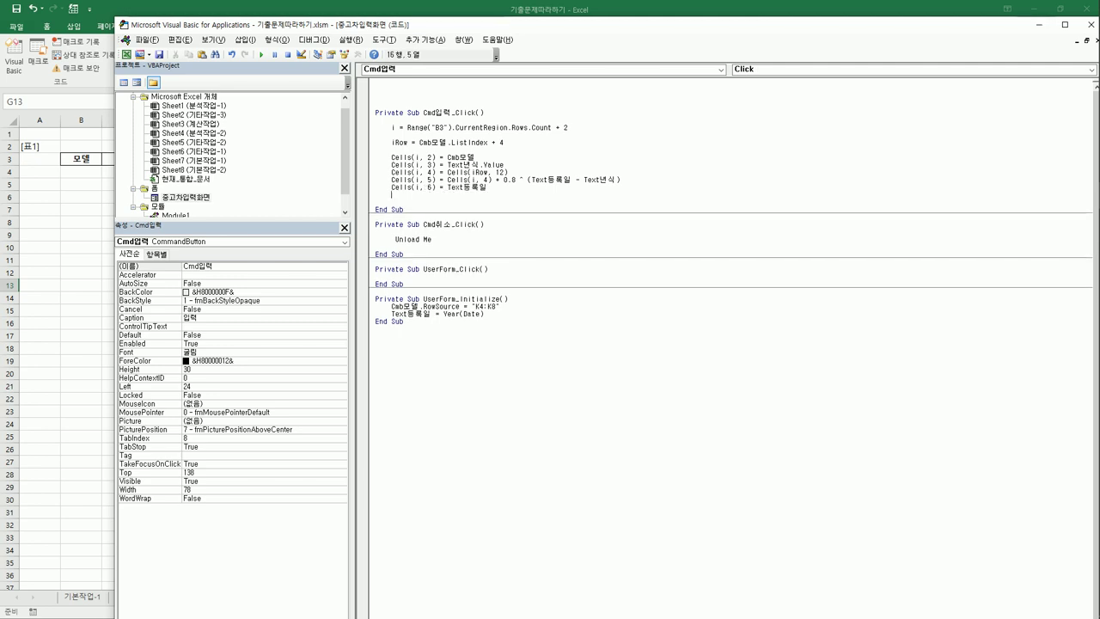
text(cells(i,)
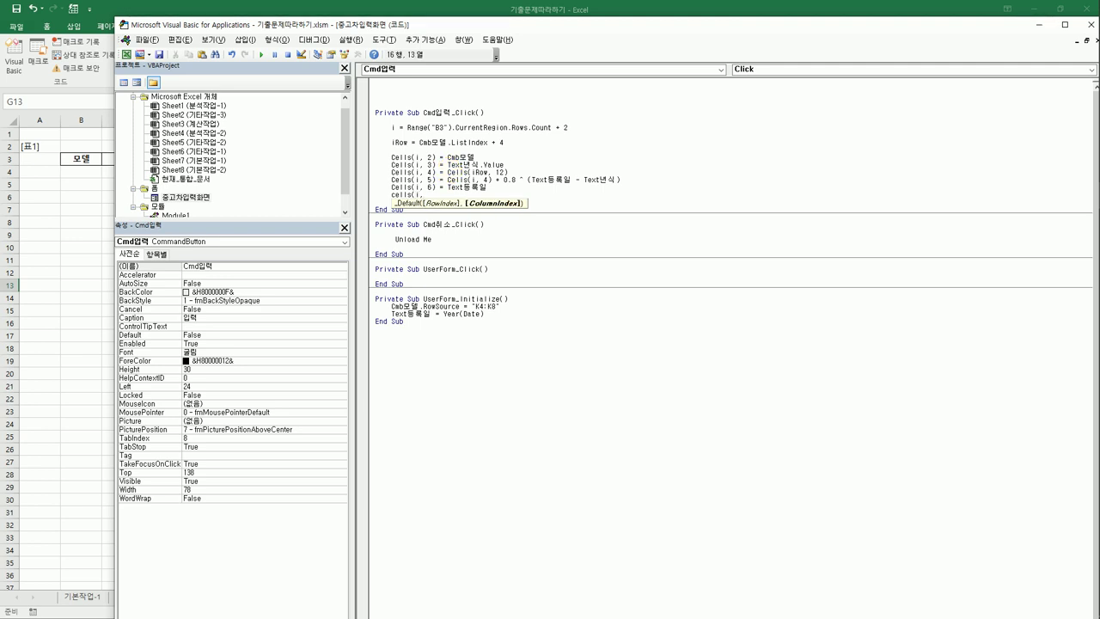
text(7) =)
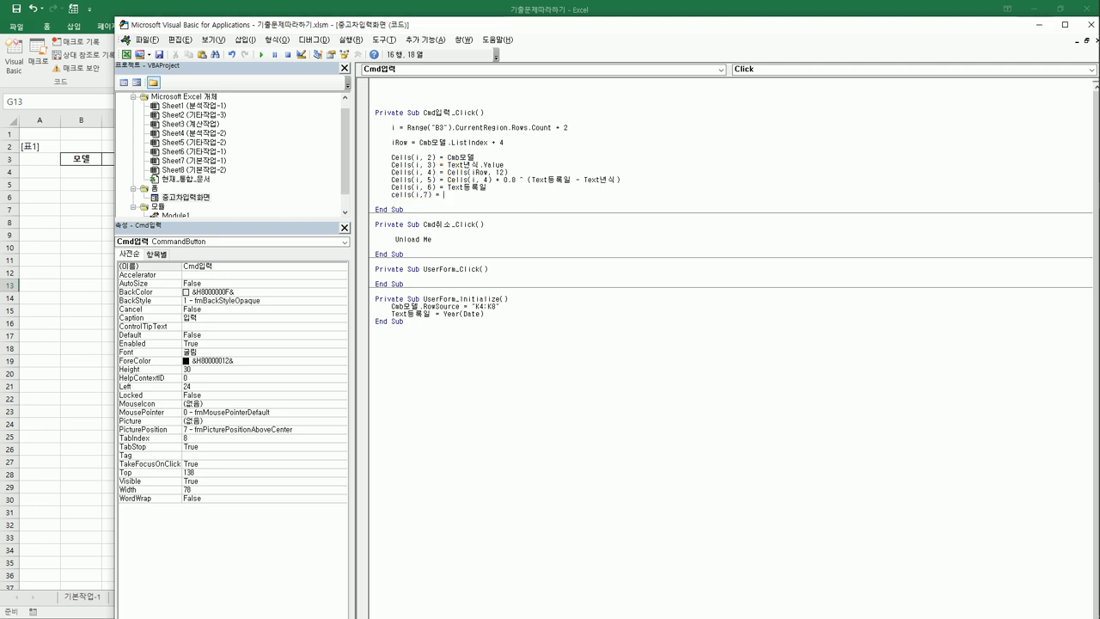
Change the source of the Cells(i, 6) assignment to Text등록인.
click(453, 171)
key(Return)
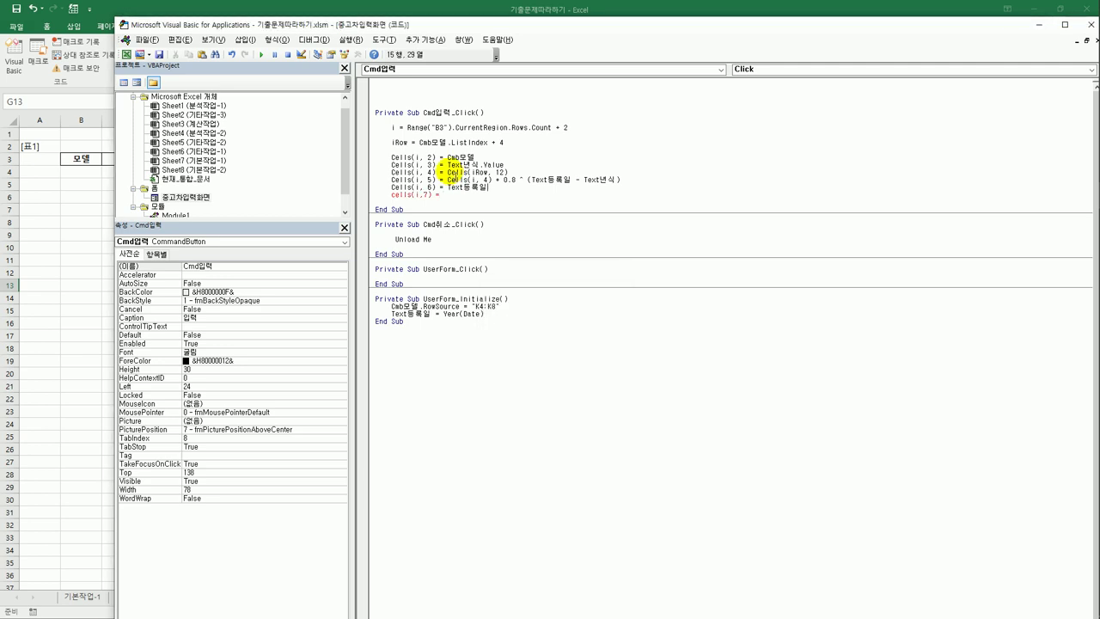
key(BackSpace)
key(BackSpace)
key(BackSpace)
key(BackSpace)
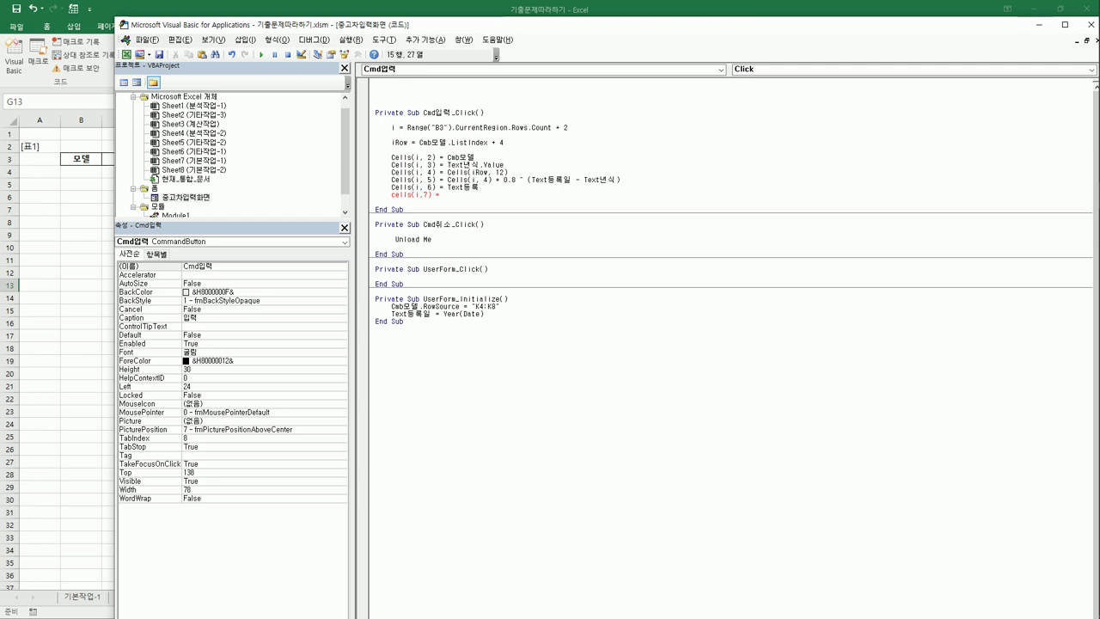
text(인)
Complete the Cells(i, 7) line with Text등록일.Value.
click(439, 194)
text(text등록일.va)
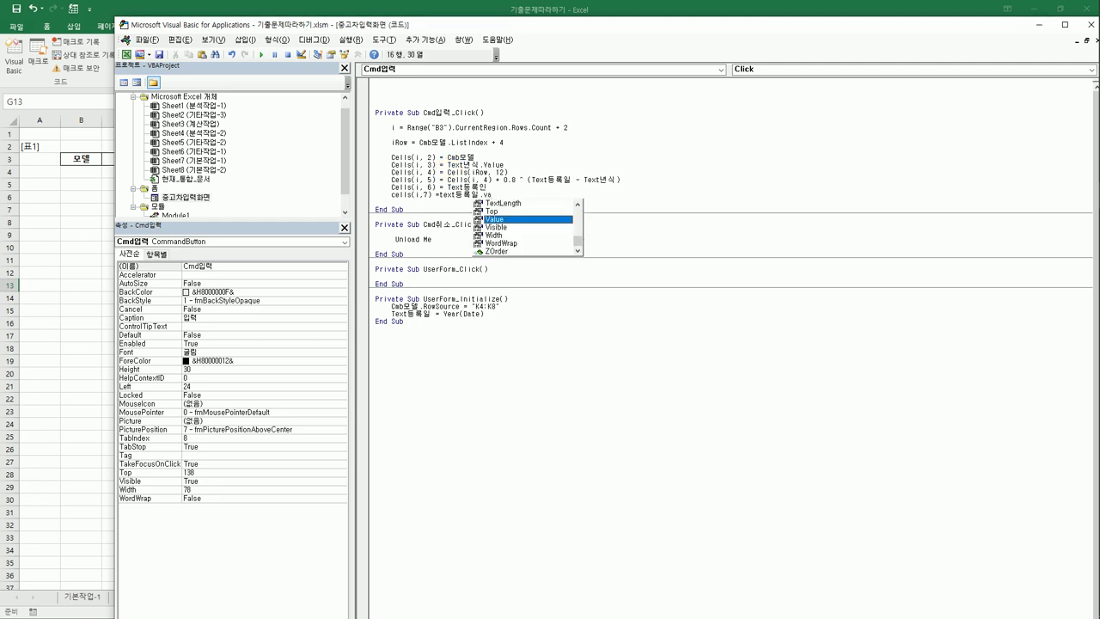
key(Tab)
key(Return)
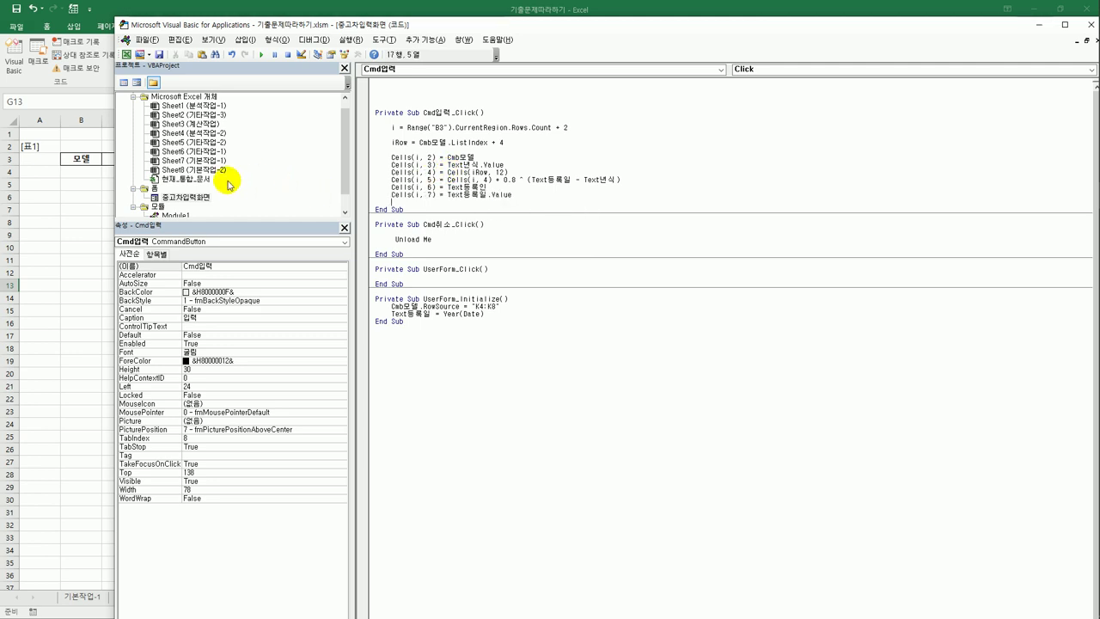
Return to sheet 기타작업-3 and check the [표1] columns from 모델 to 등록인 against the code, along with the 신차량가격 source in L4.
click(97, 200)
click(93, 196)
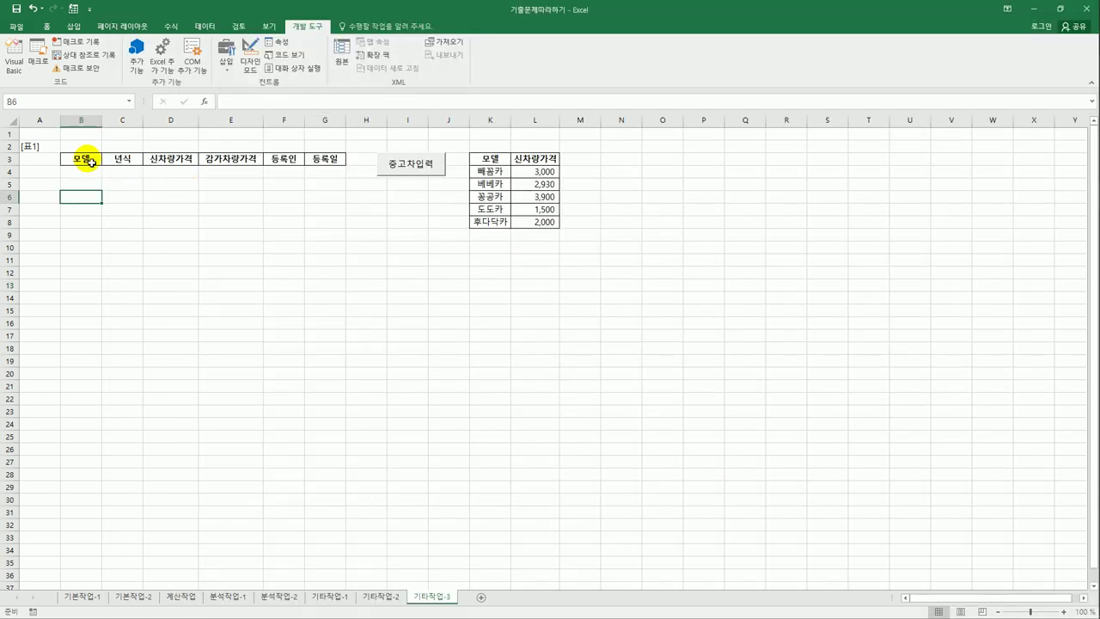
click(82, 122)
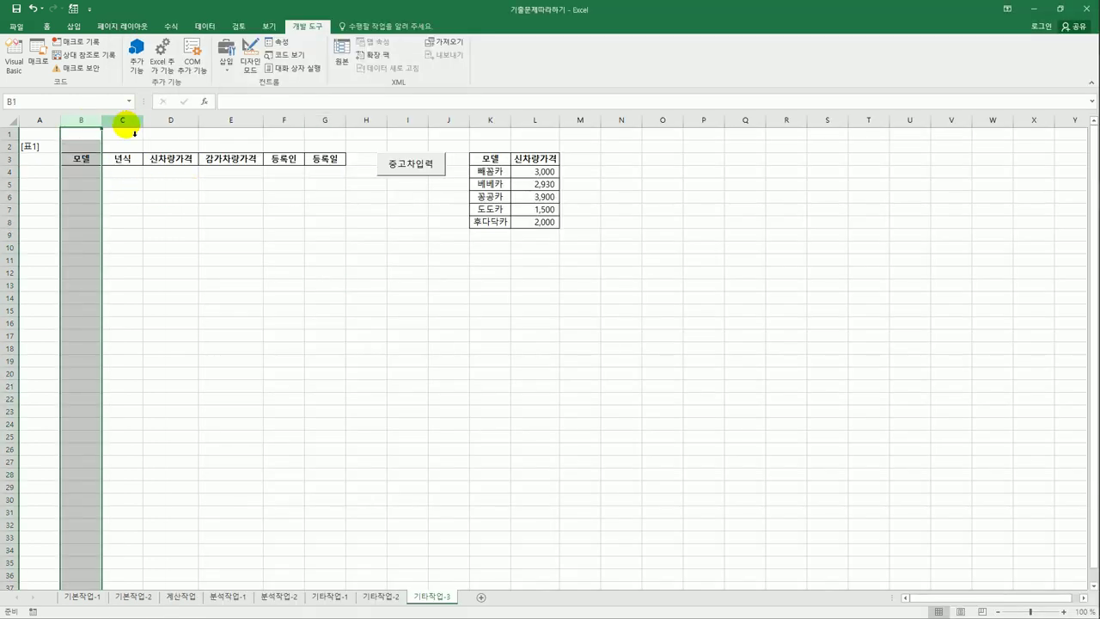
click(122, 122)
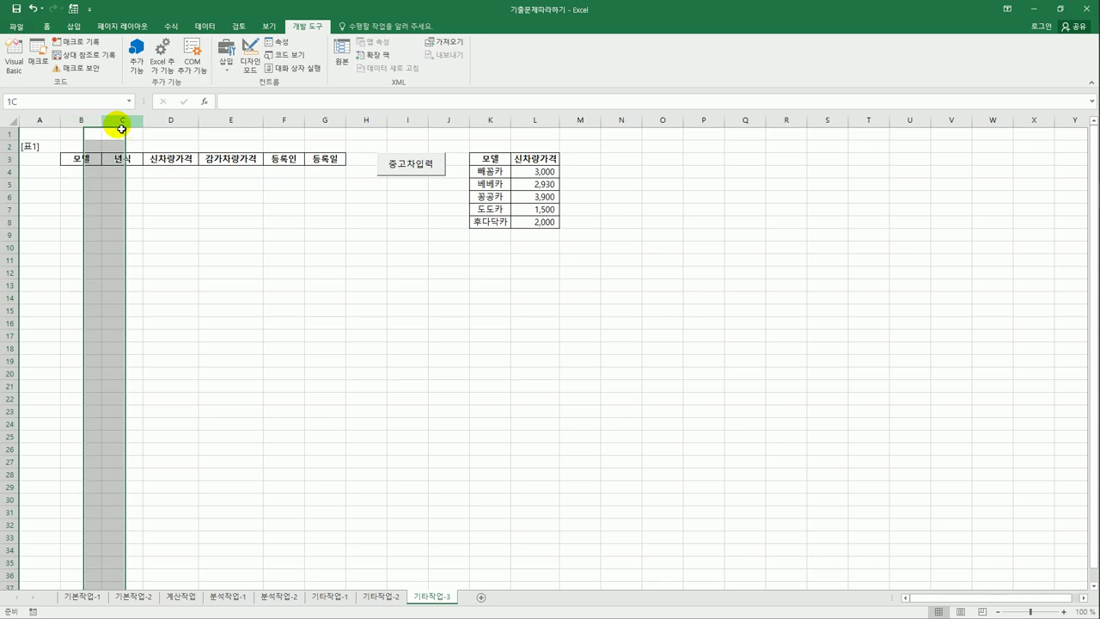
drag(123, 122, 170, 125)
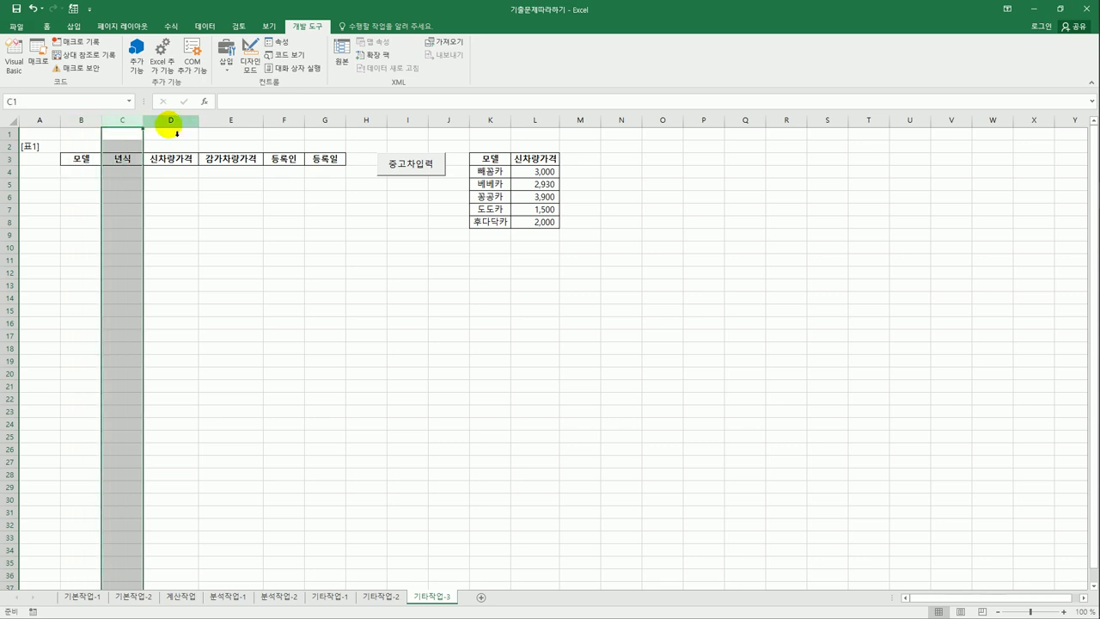
click(550, 171)
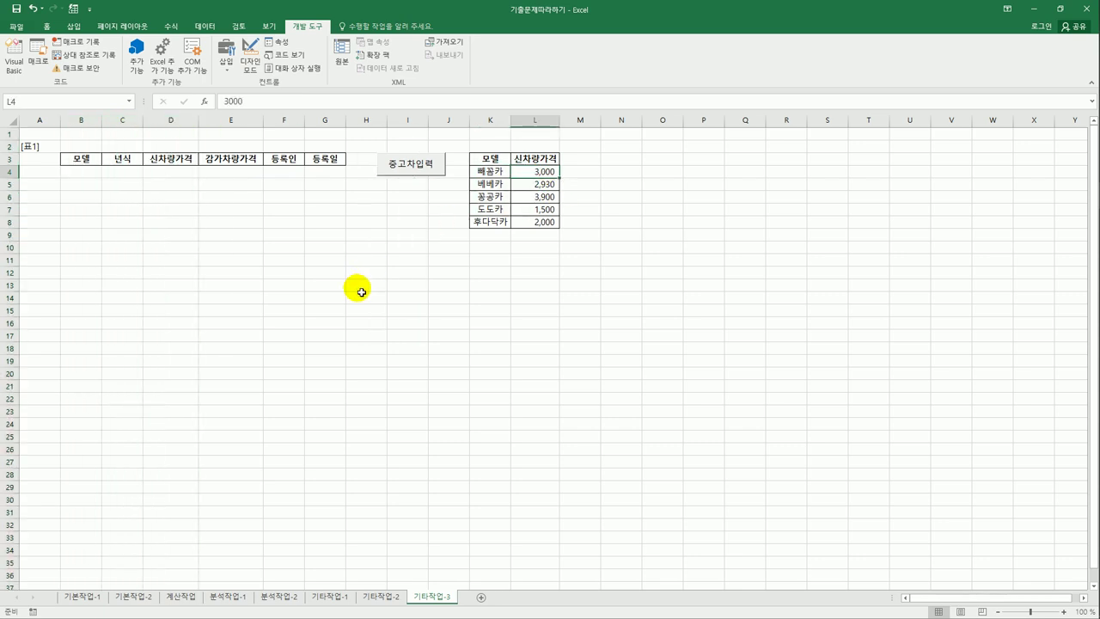
click(229, 120)
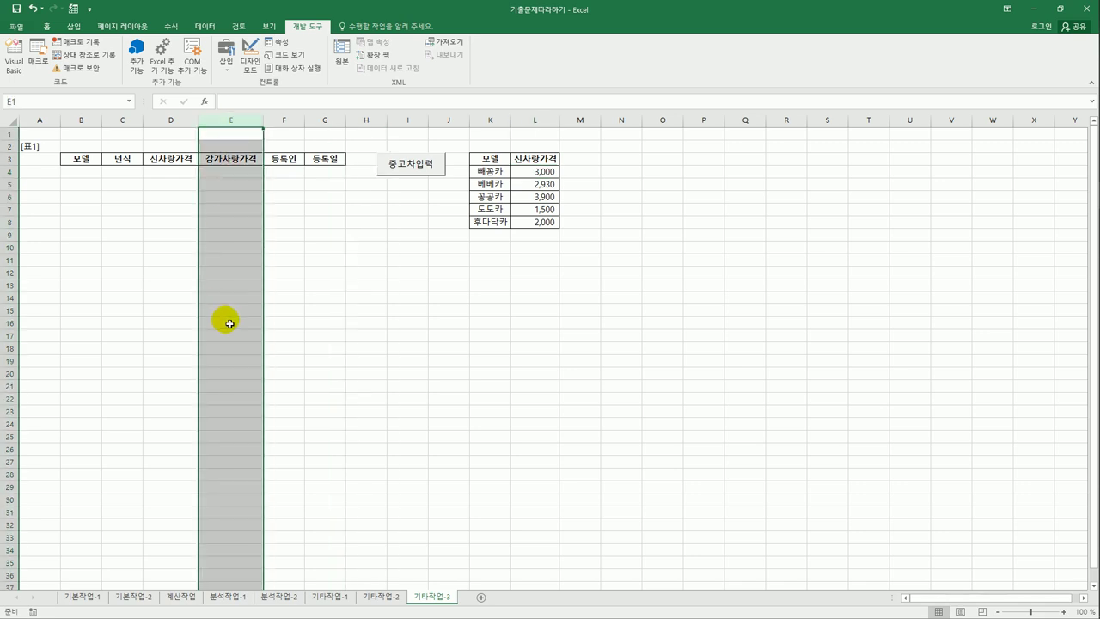
click(294, 160)
Open the 중고차입력 form, examine its 등록인 and 등록일 fields, and close it.
click(409, 165)
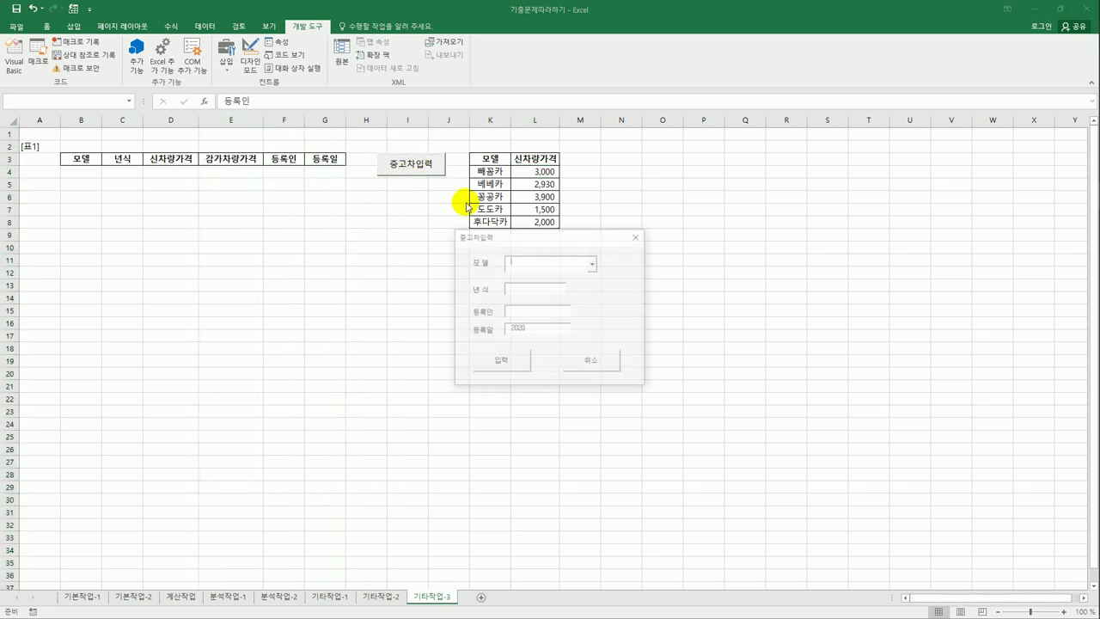
click(532, 313)
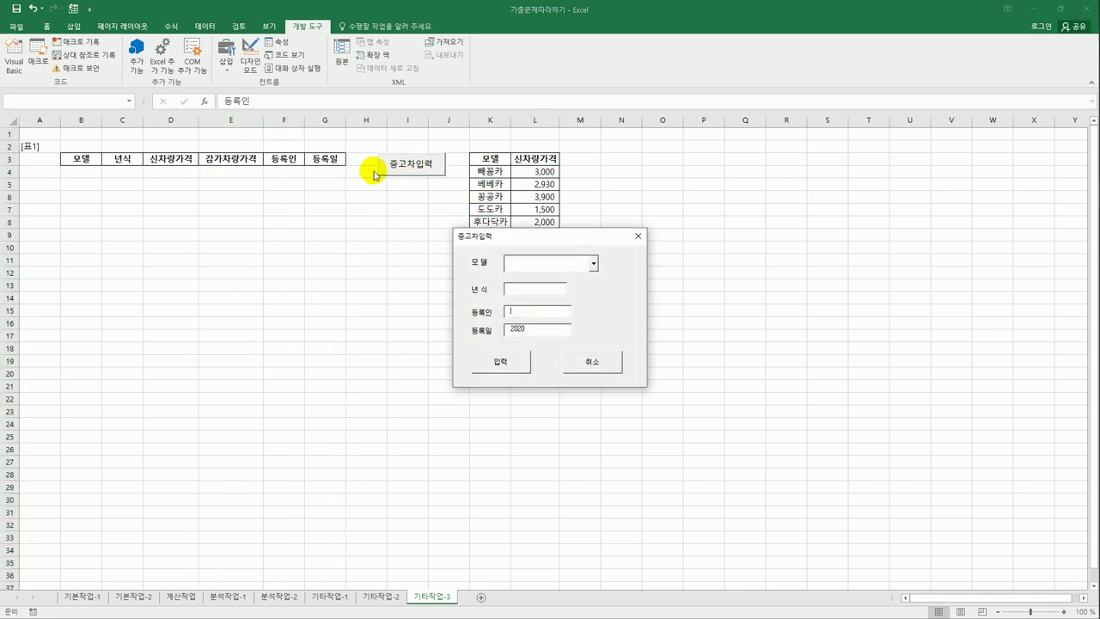
double_click(532, 328)
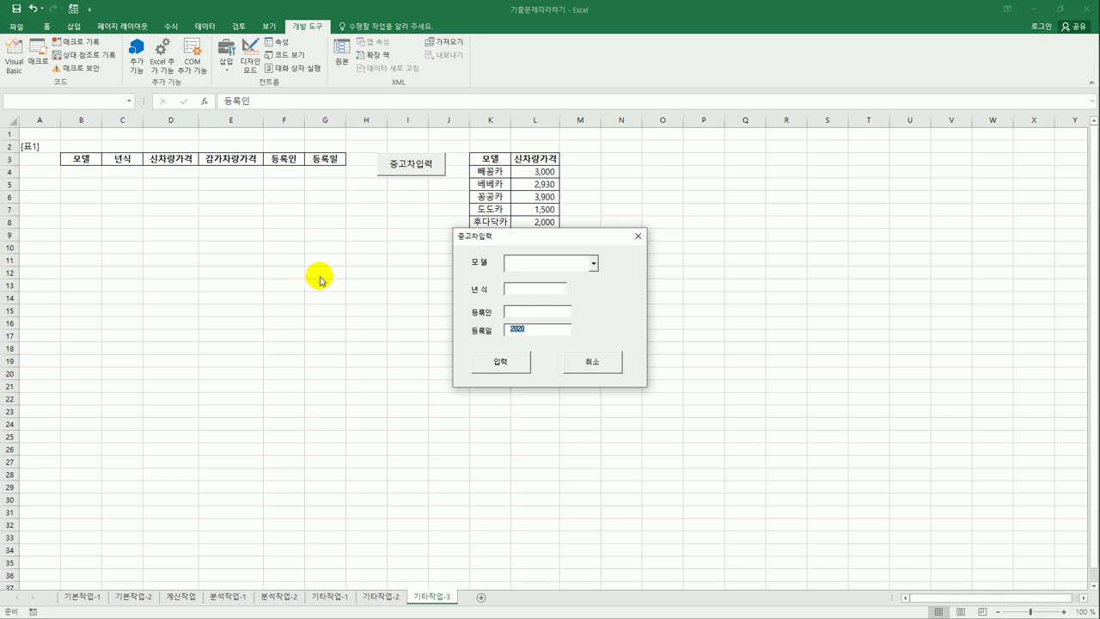
click(607, 363)
click(419, 350)
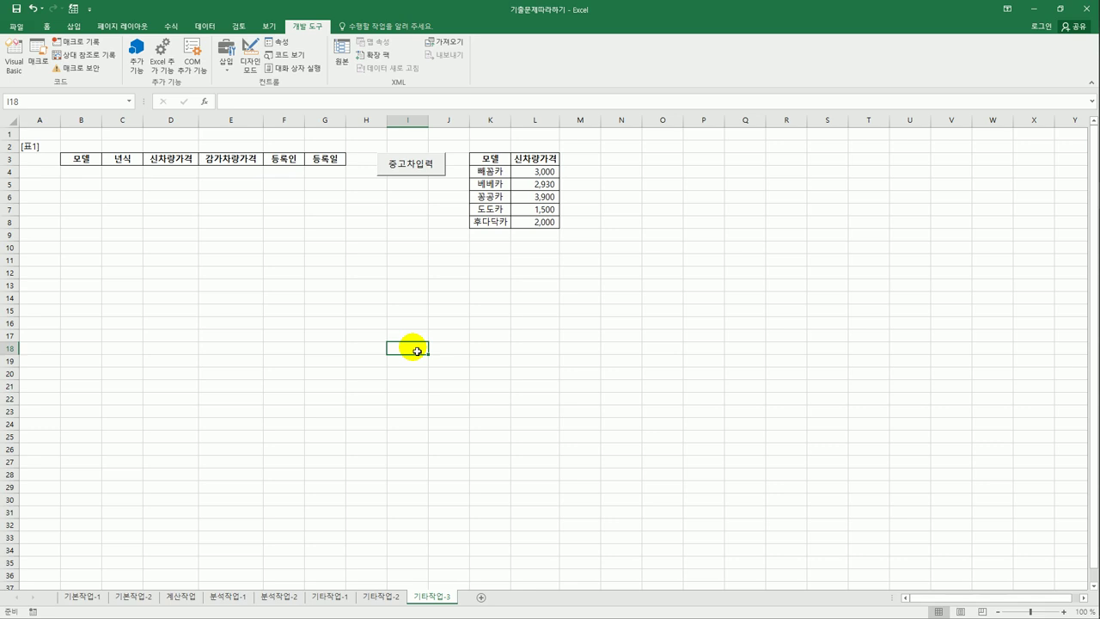
Open the 중고차입력 form, examine its 모델 list and its 년식 and 등록일 fields against the price table, and close it.
click(420, 166)
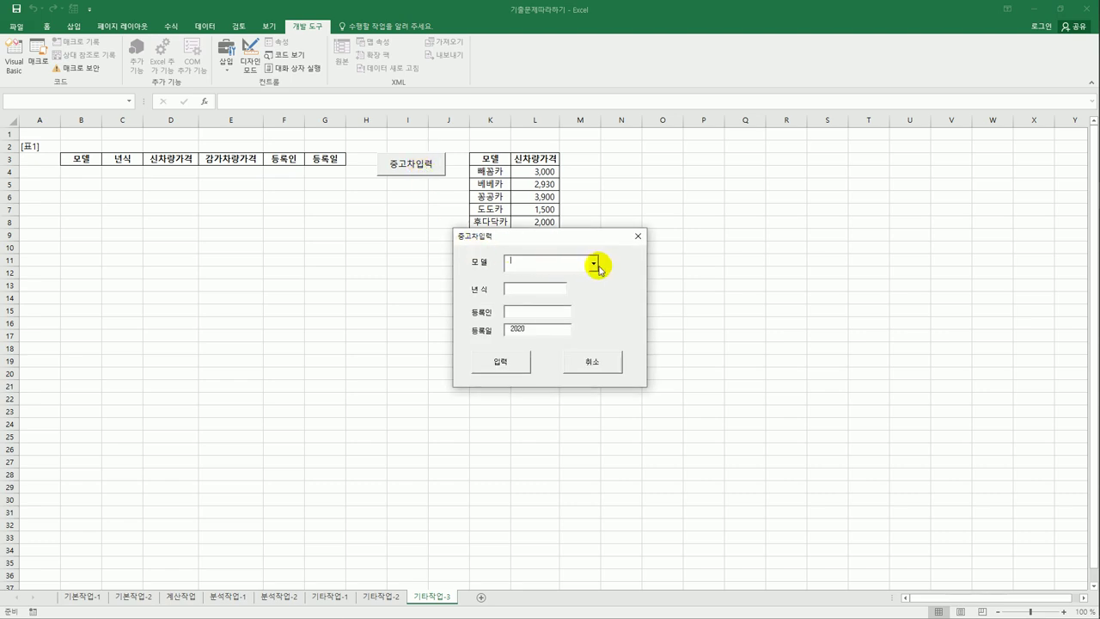
click(520, 292)
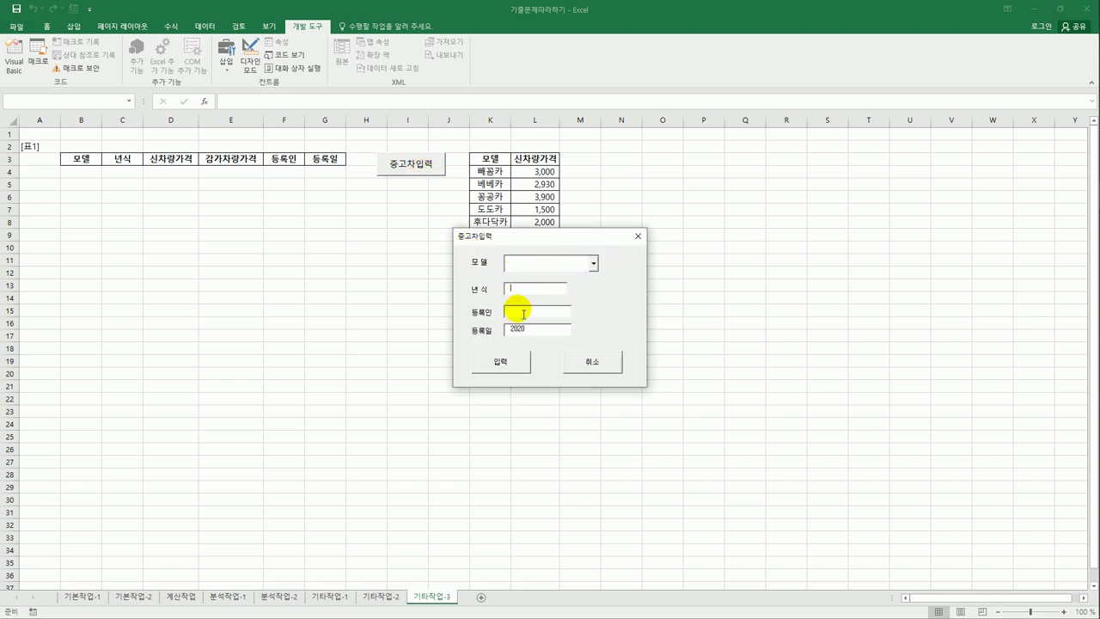
click(534, 331)
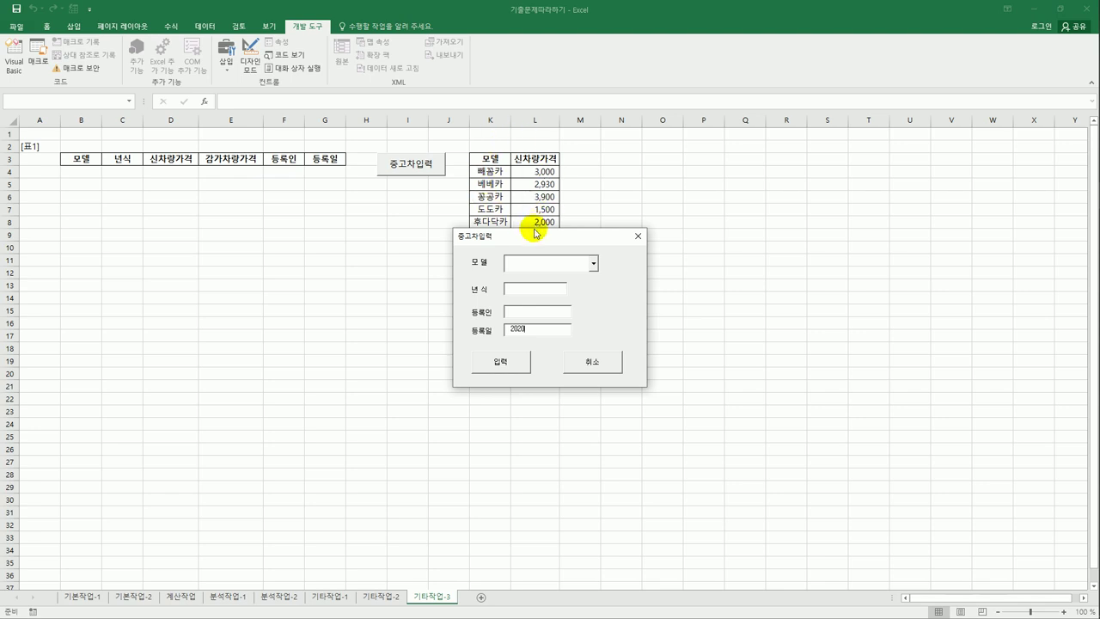
click(593, 263)
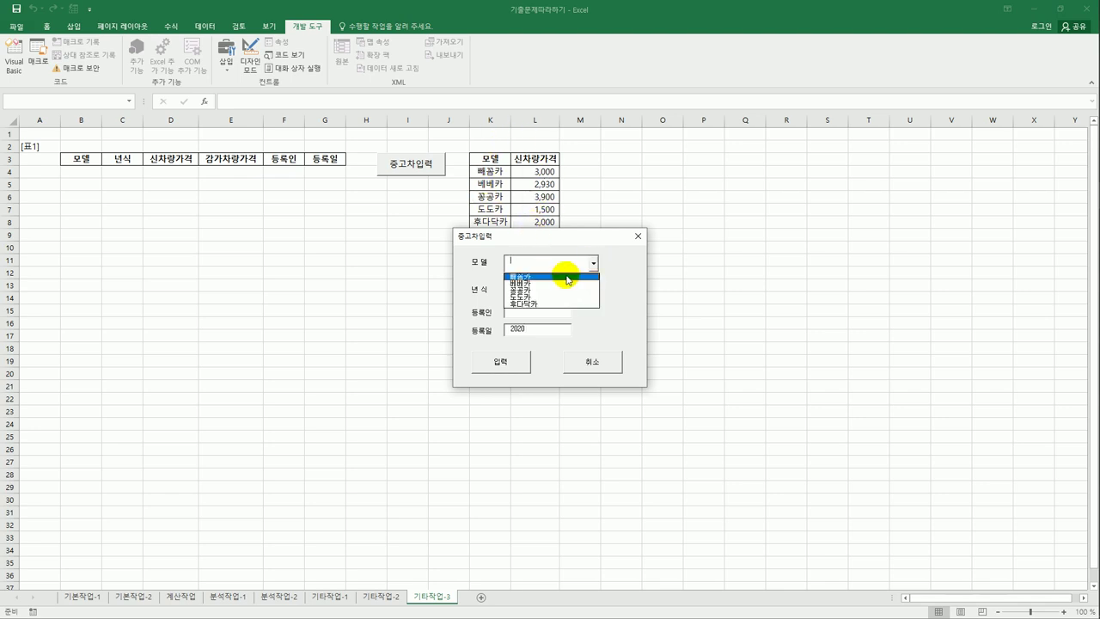
click(565, 276)
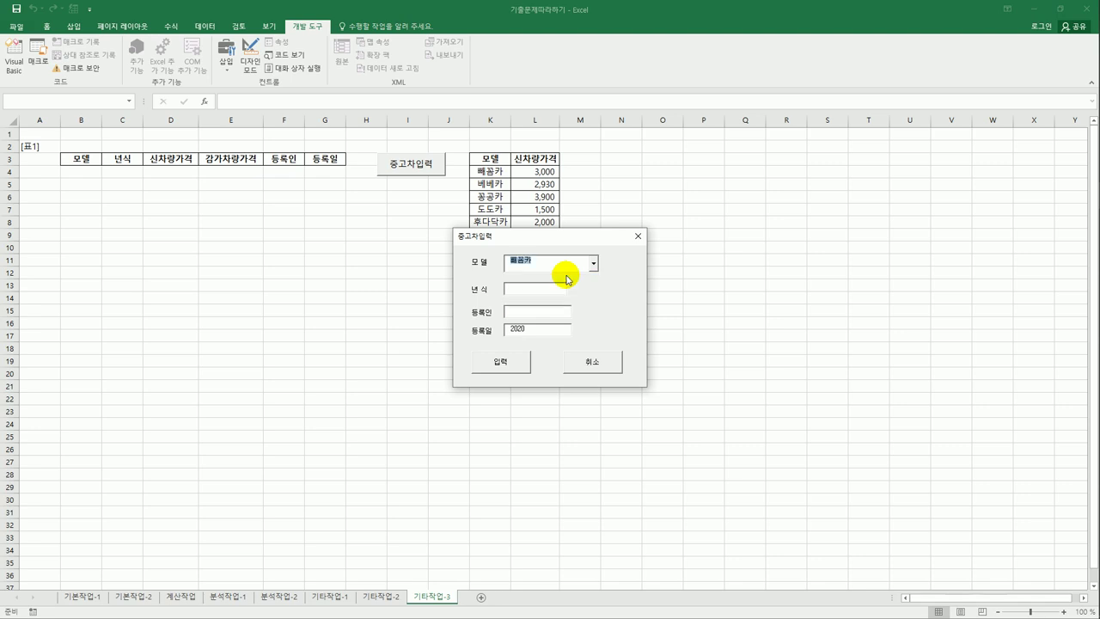
click(593, 263)
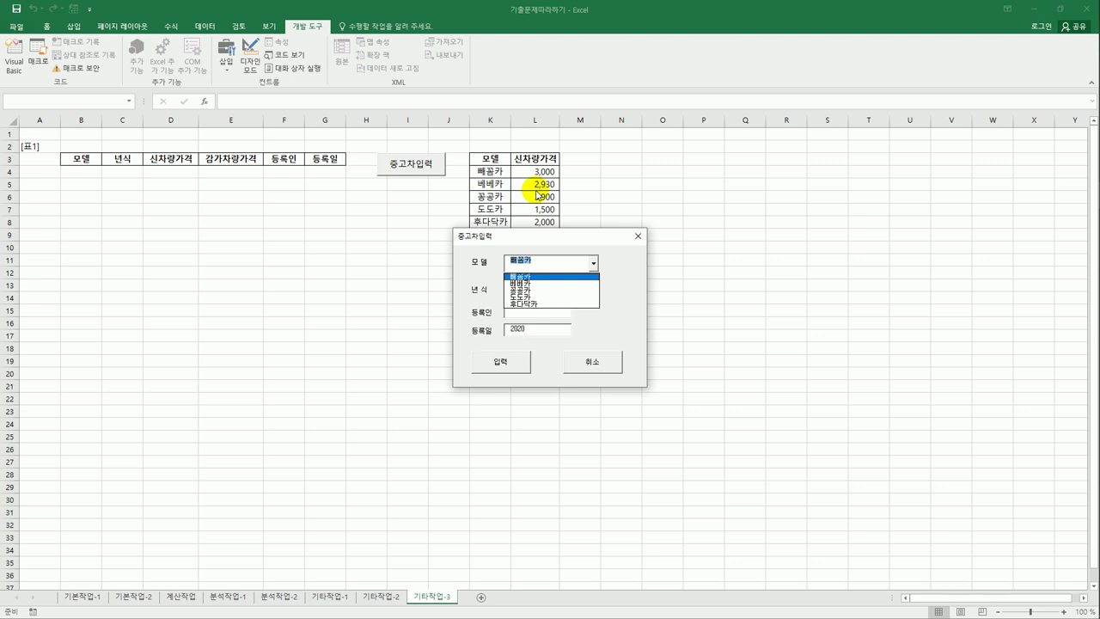
click(545, 338)
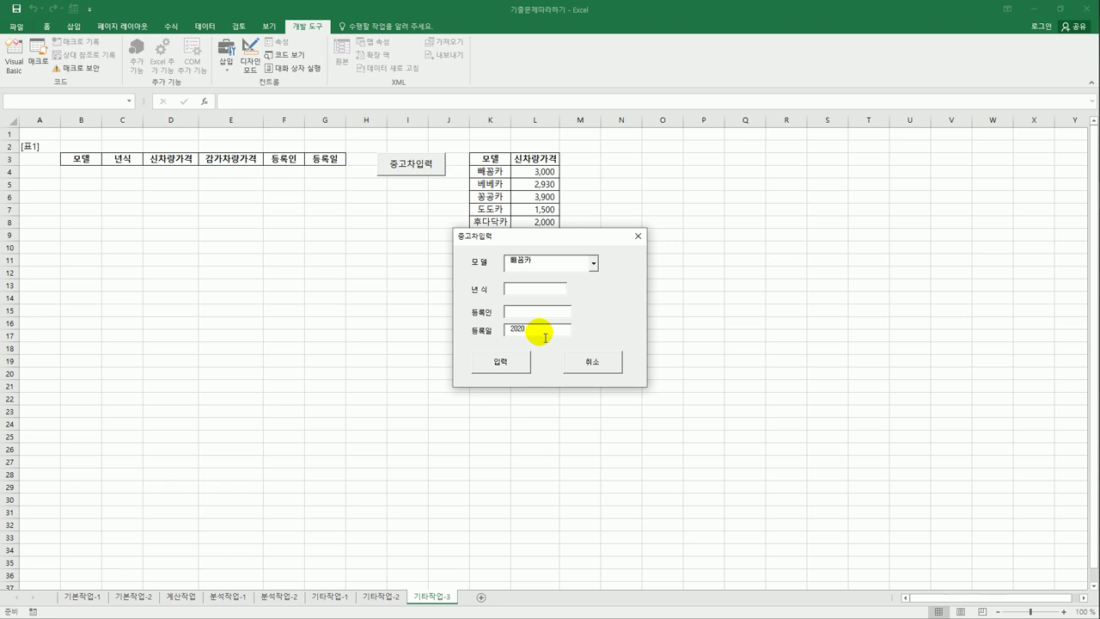
click(542, 294)
click(639, 235)
click(453, 323)
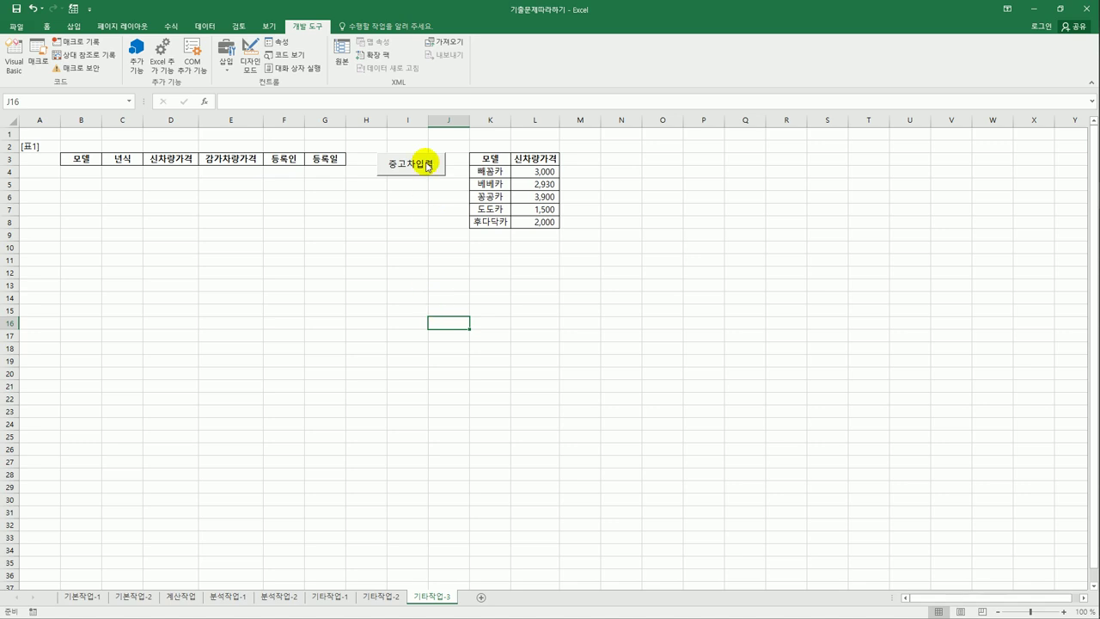
Review the Cells(i, 2) to Cells(i, 7) assignments in the 입력 button's code and return to sheet 기타작업-3.
click(7, 67)
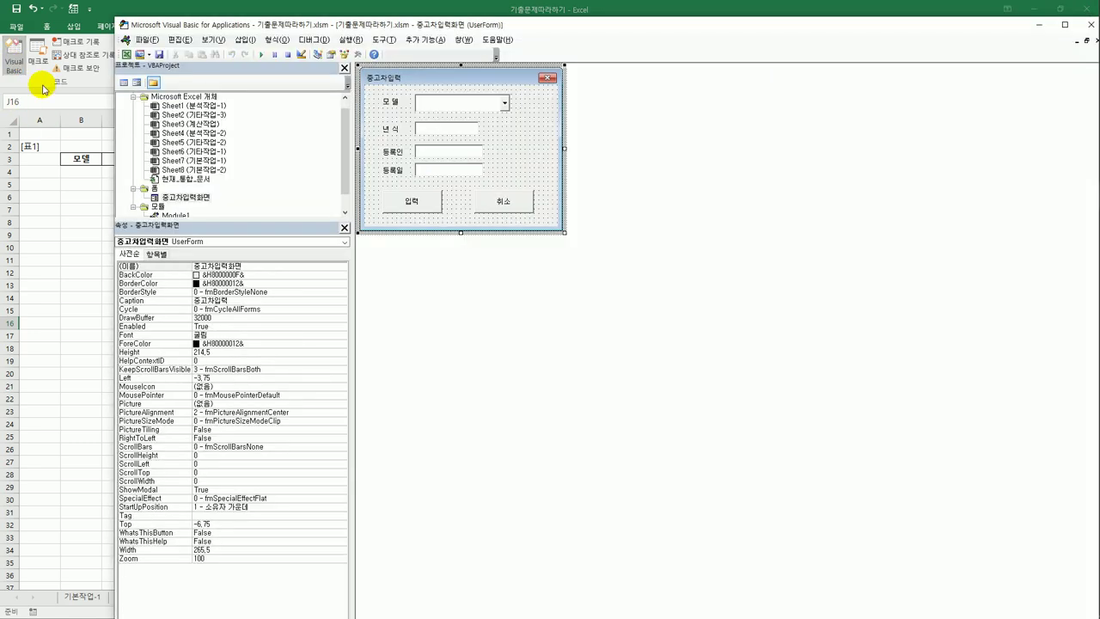
double_click(429, 202)
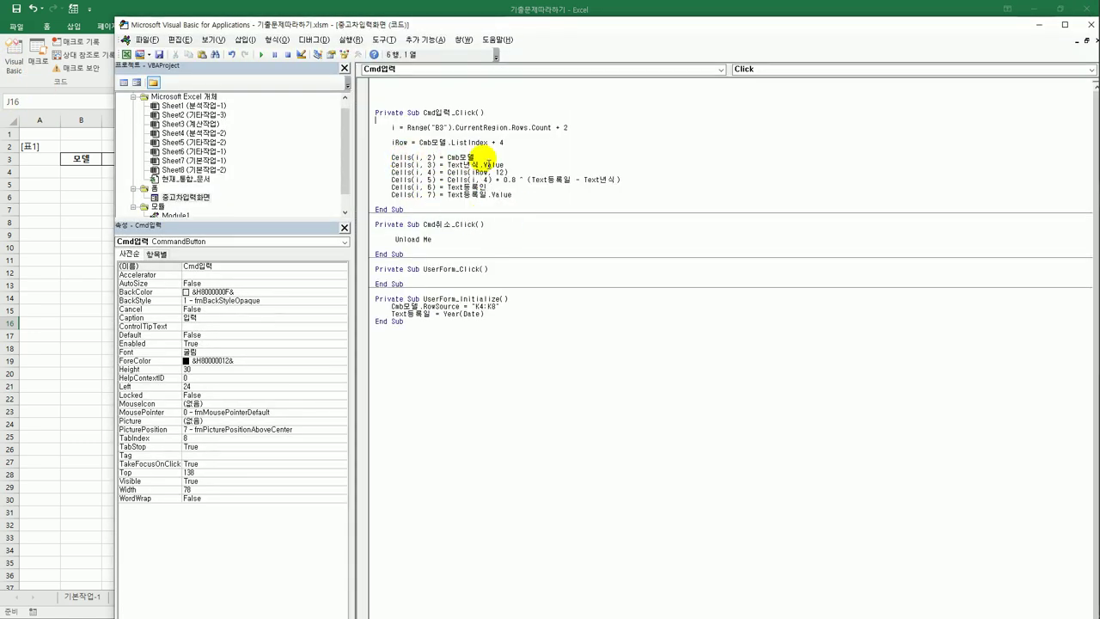
drag(475, 157, 390, 158)
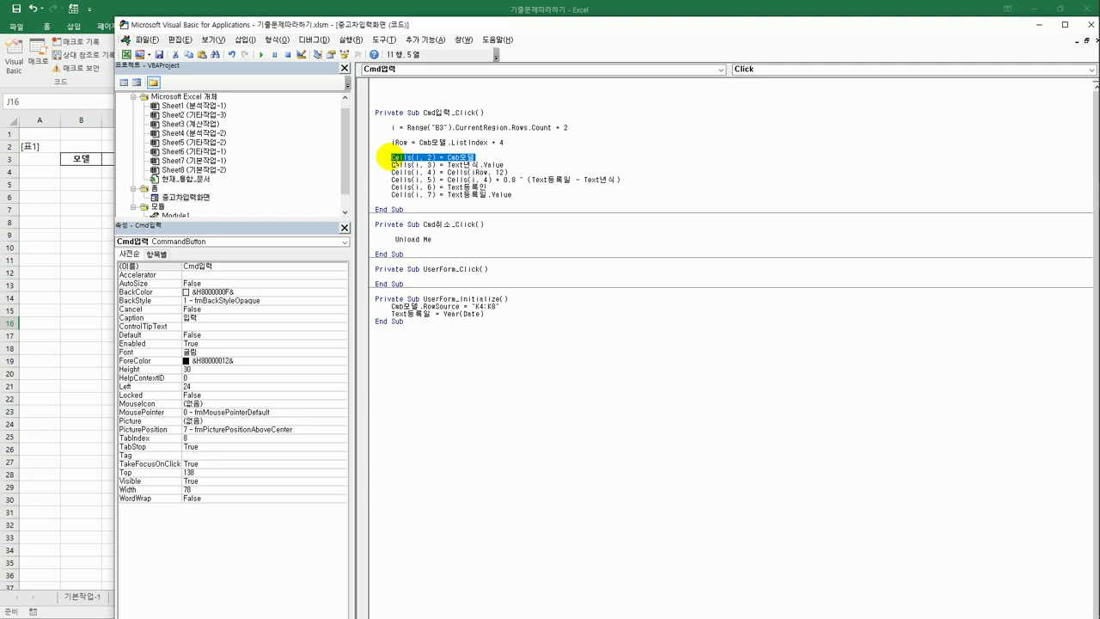
drag(504, 164, 390, 164)
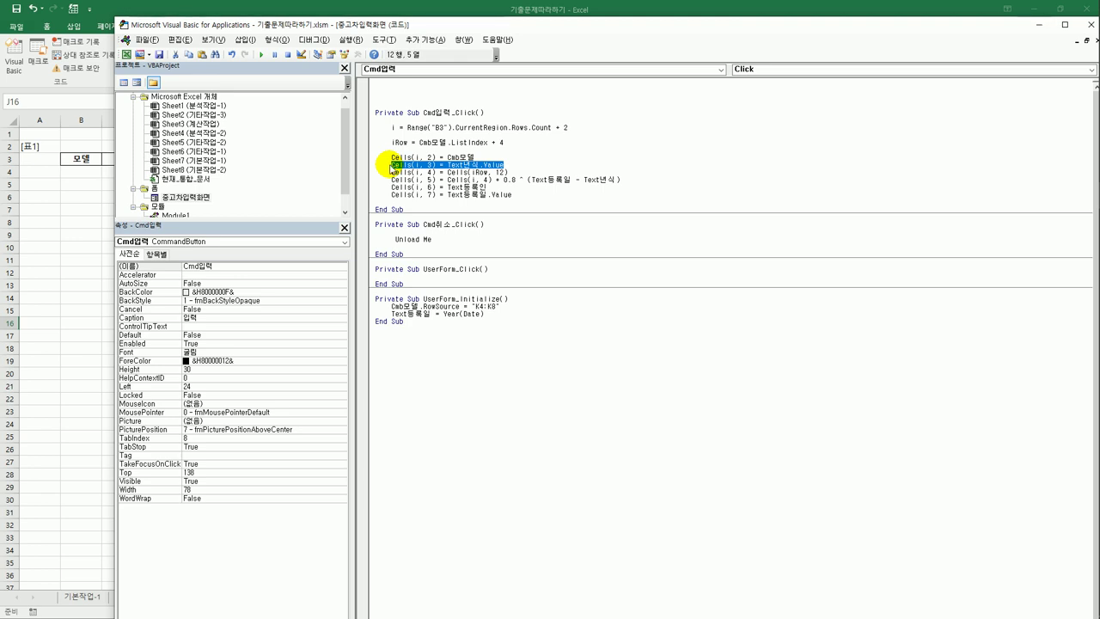
drag(509, 173, 386, 172)
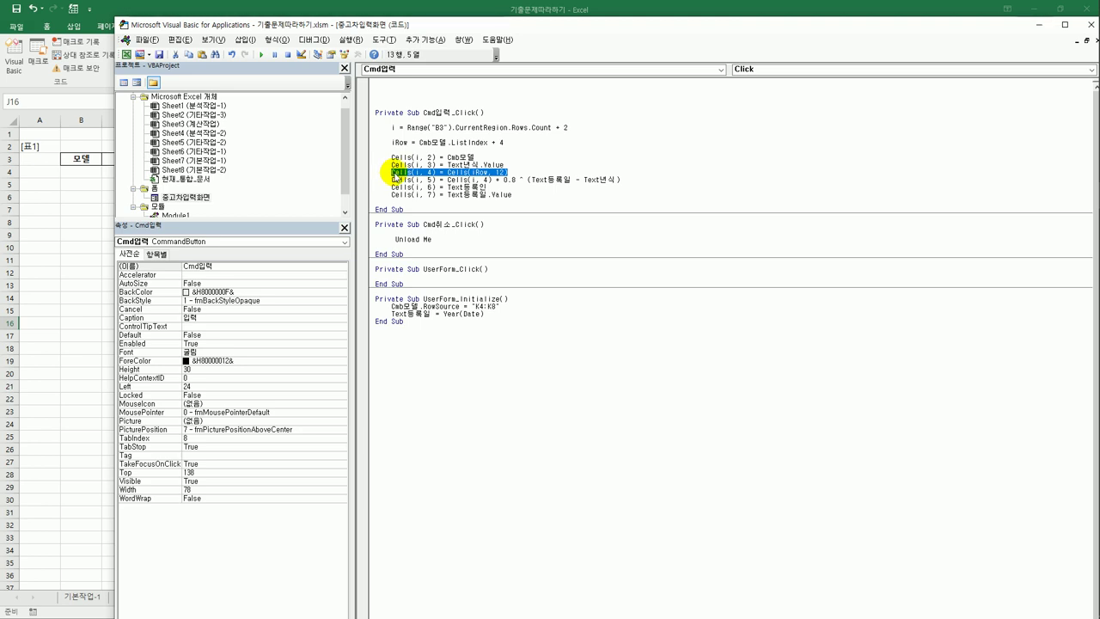
drag(631, 179, 384, 179)
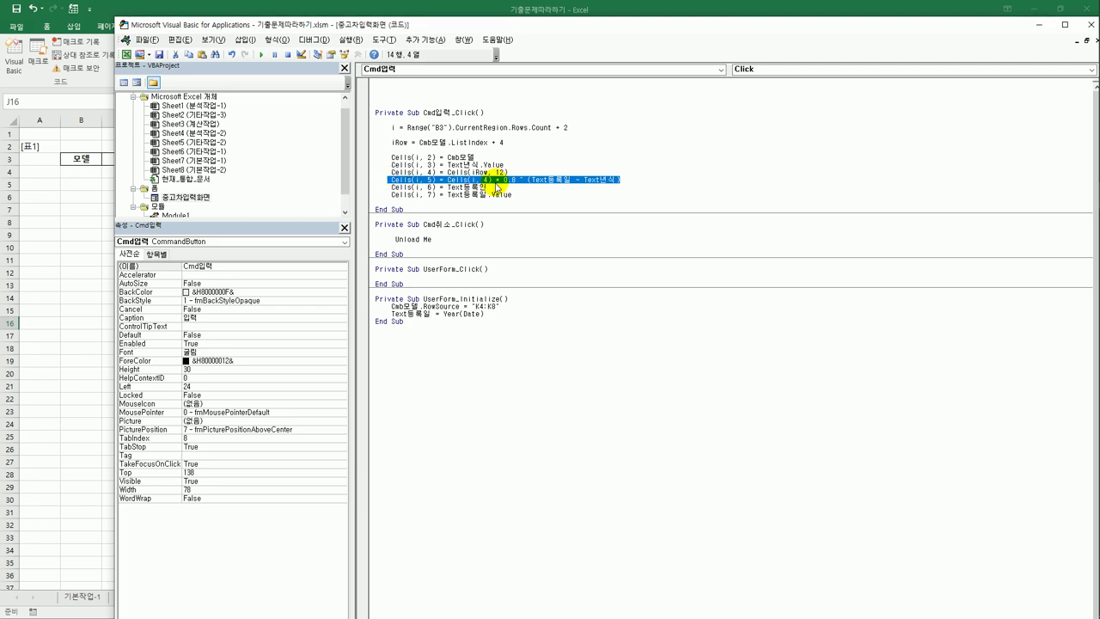
drag(488, 186, 394, 192)
drag(513, 195, 392, 195)
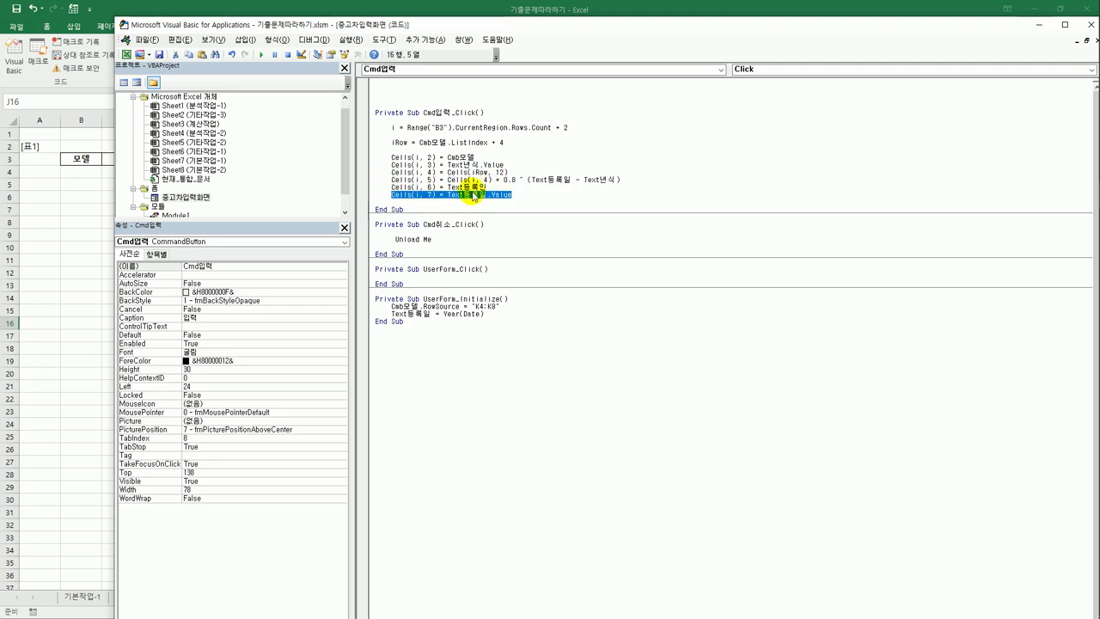
click(63, 257)
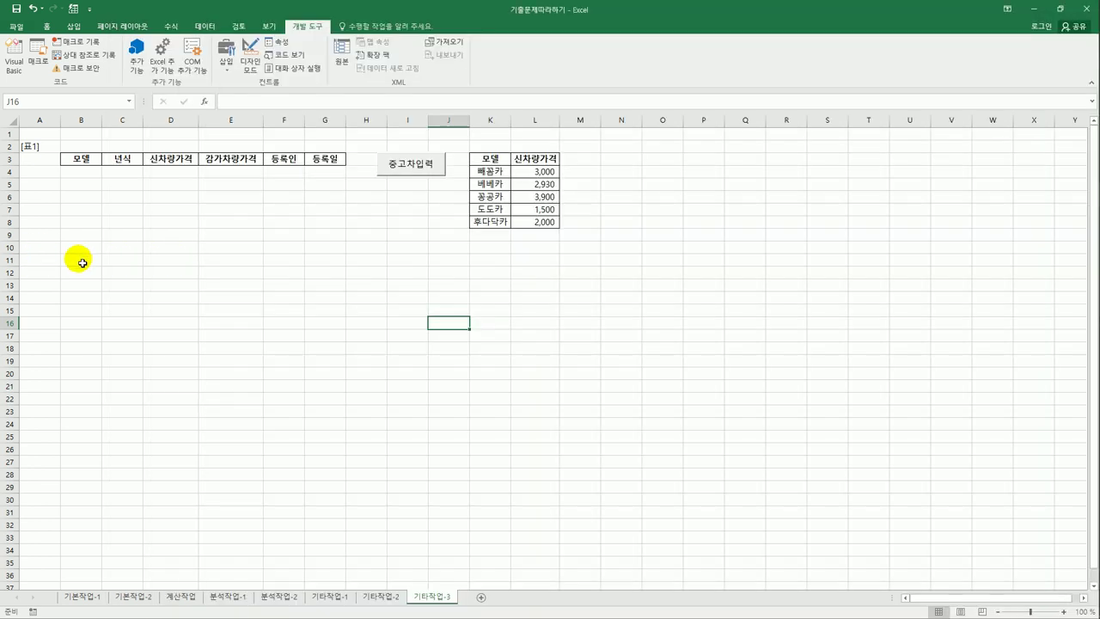
Submit a test record through the 중고차입력 form with 모델 빼꼼카, 년식 2019 and the registrant's name, keeping the default 등록일.
click(393, 165)
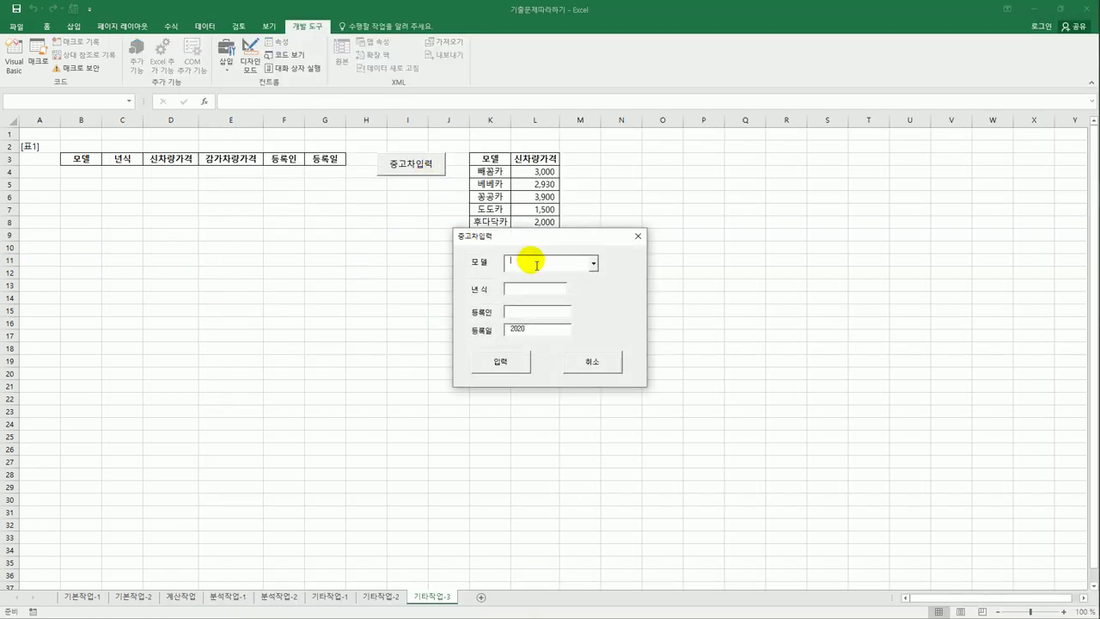
click(593, 263)
click(568, 277)
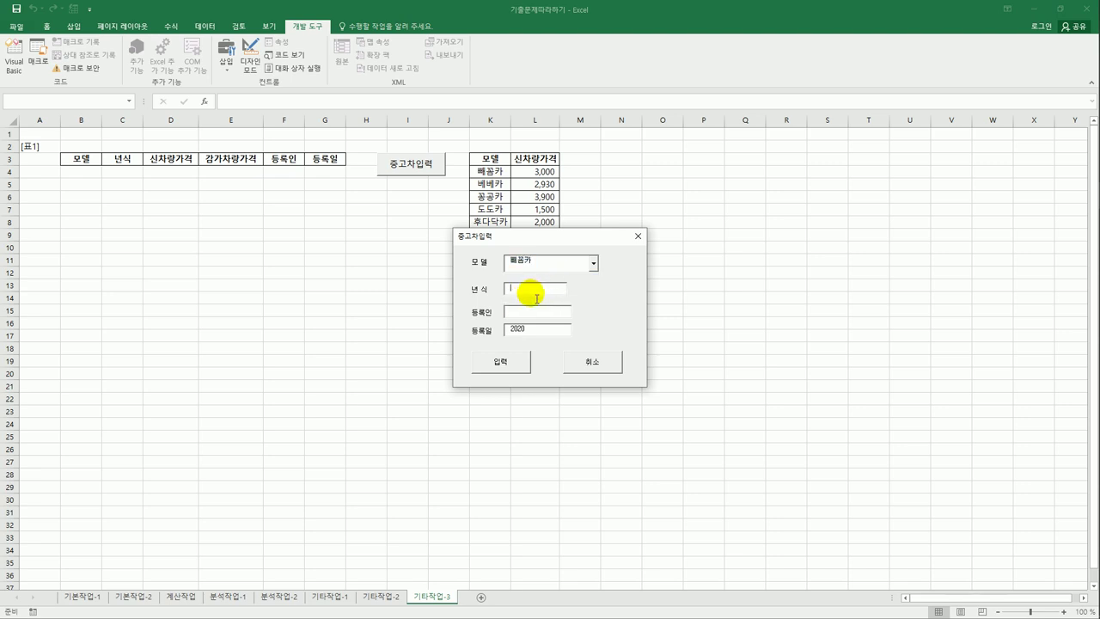
click(536, 297)
text(2019)
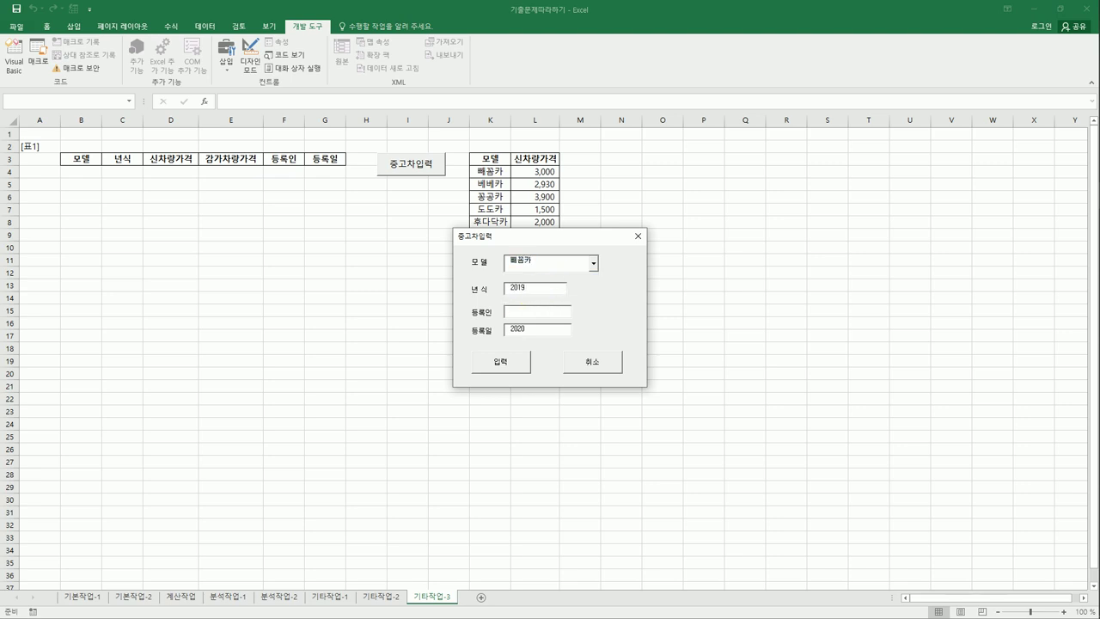
click(532, 311)
text(ghdl)
text(길동)
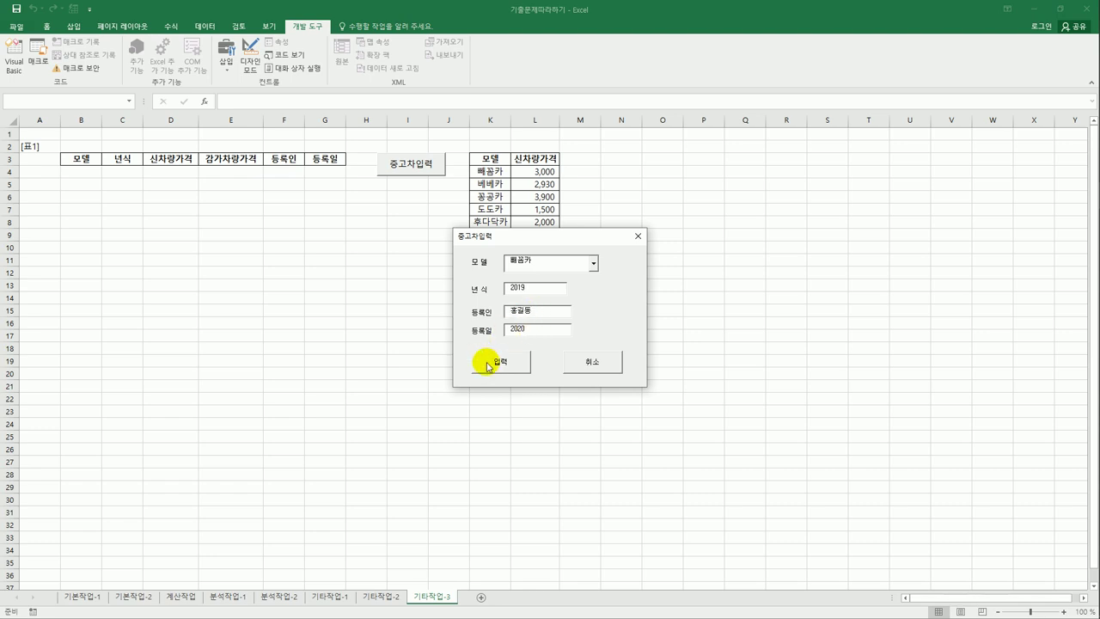
click(488, 365)
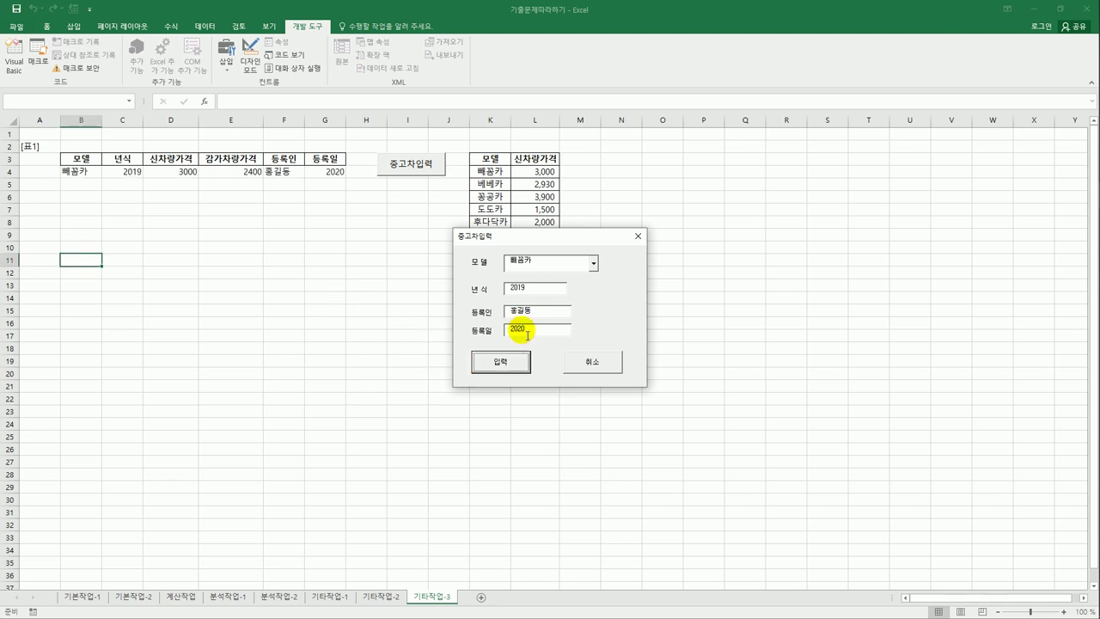
Try 2022 as the 년식 in the form and cancel the form without submitting the record.
double_click(533, 294)
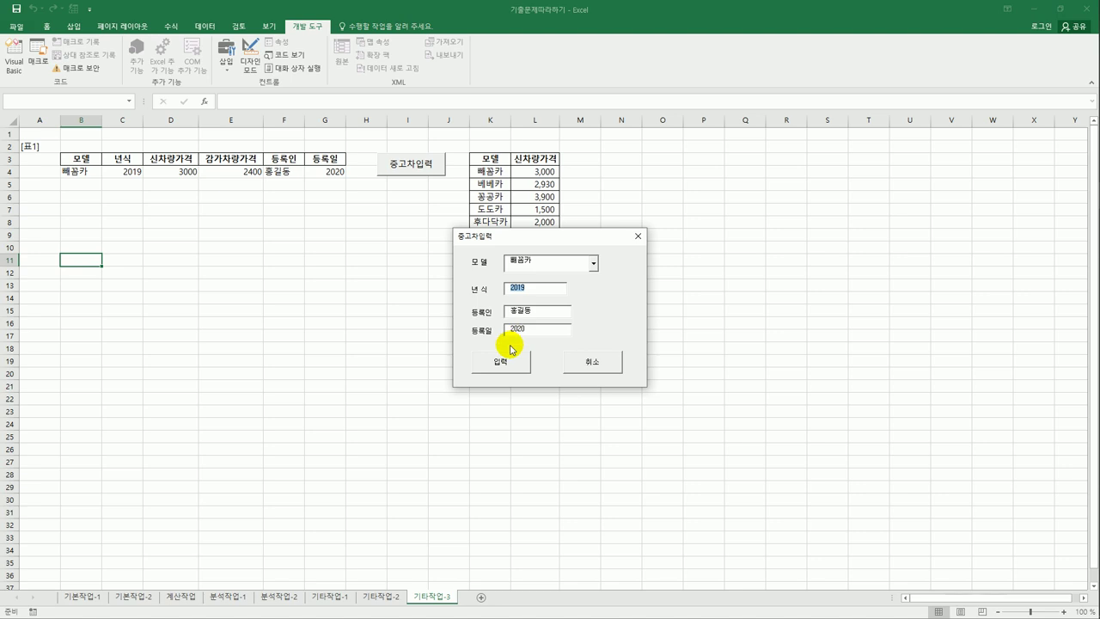
text(2022)
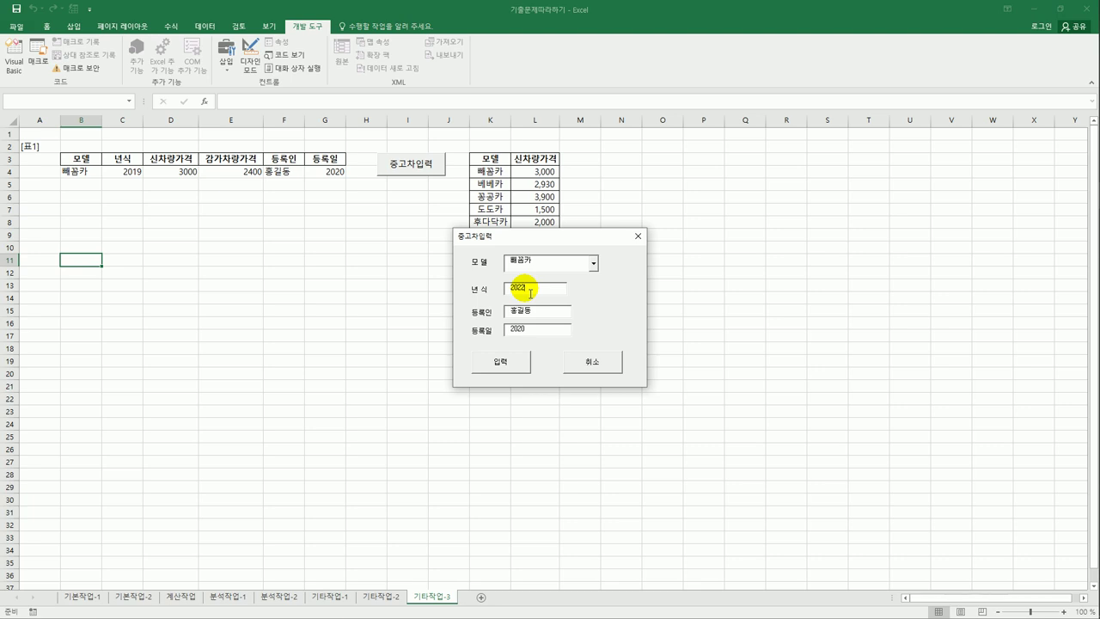
click(613, 368)
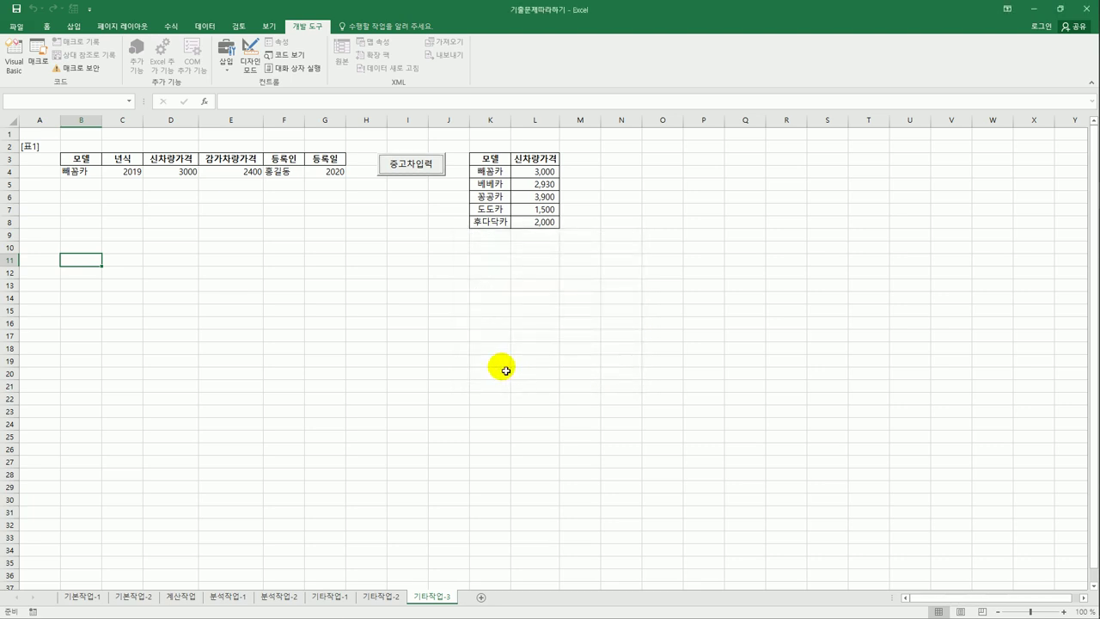
In the 입력 button's code, insert the line If Text년식 = " " Or Text등록일 < Text년식 Then above the Cells(i, 5) assignment.
click(13, 60)
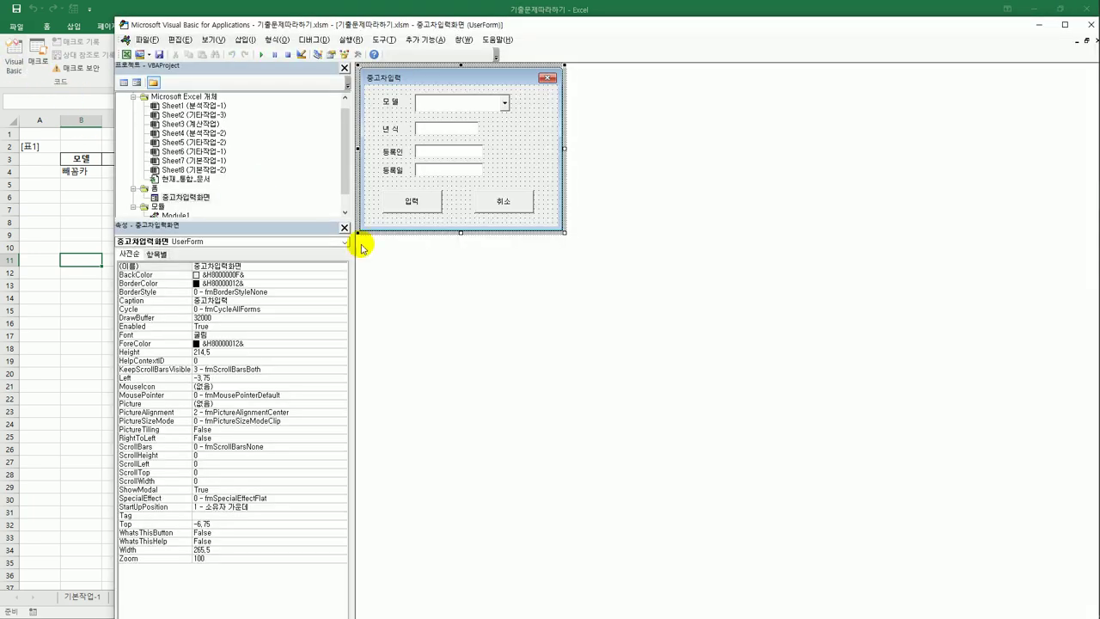
double_click(428, 209)
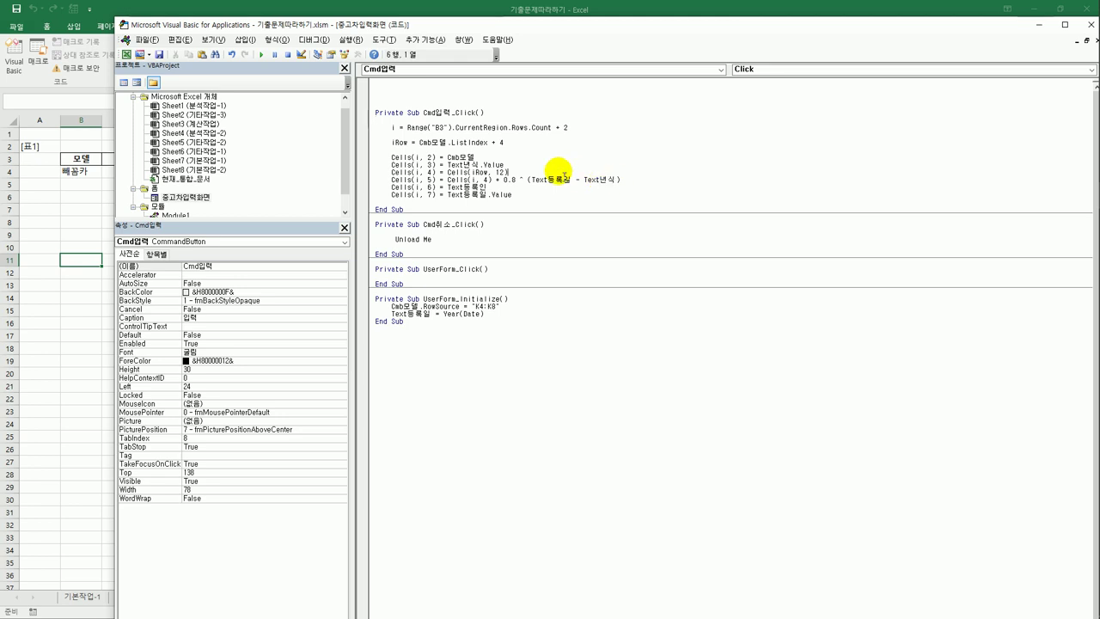
click(562, 195)
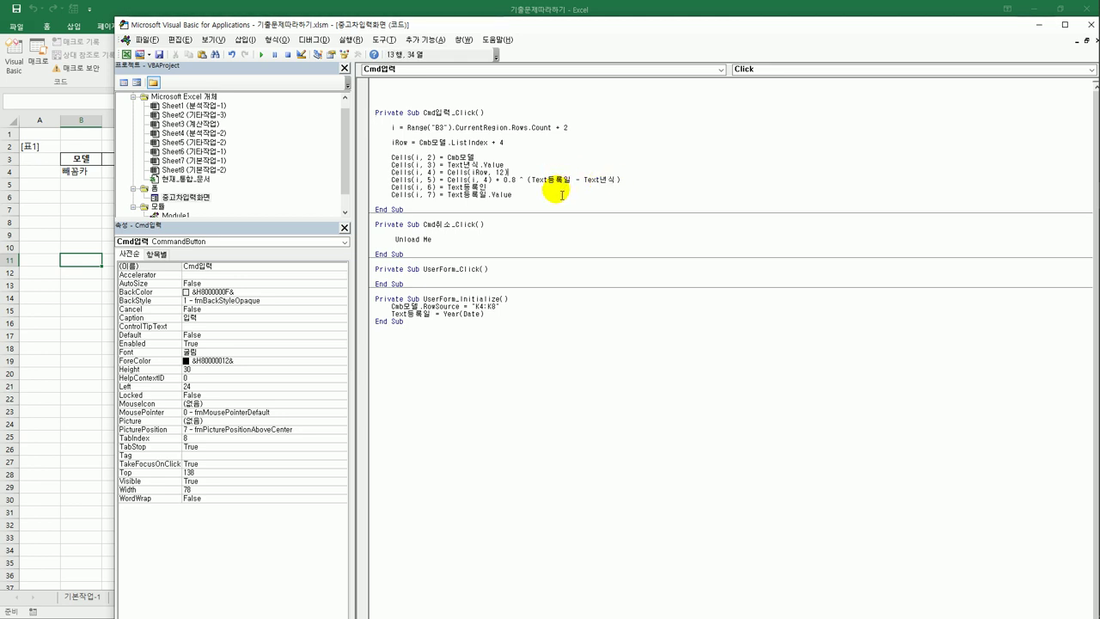
key(Return)
key(Return)
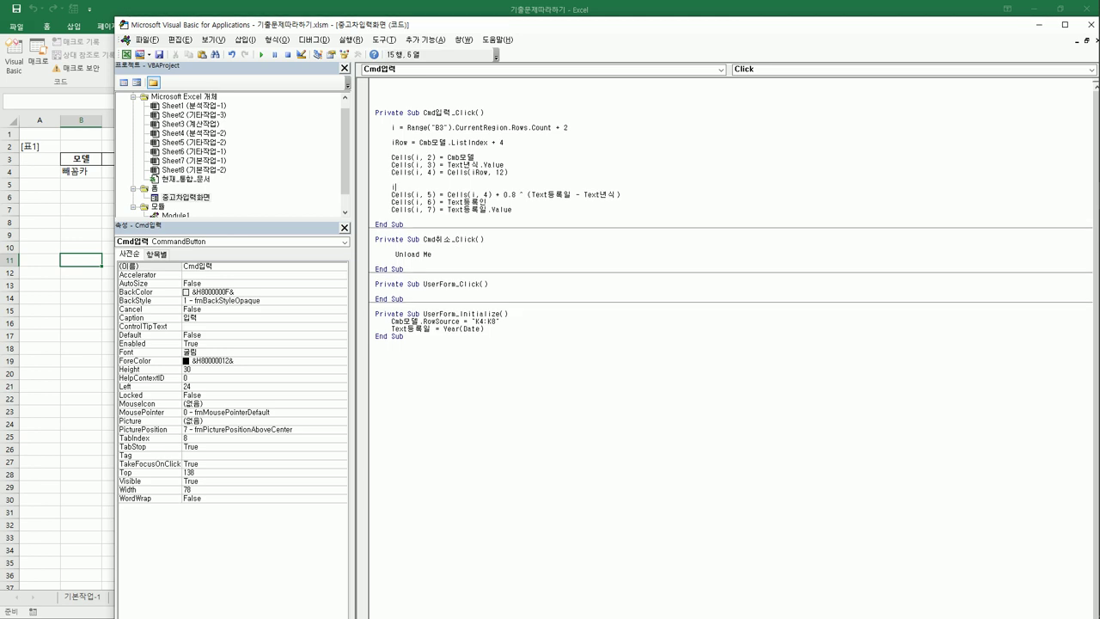
text(if tex)
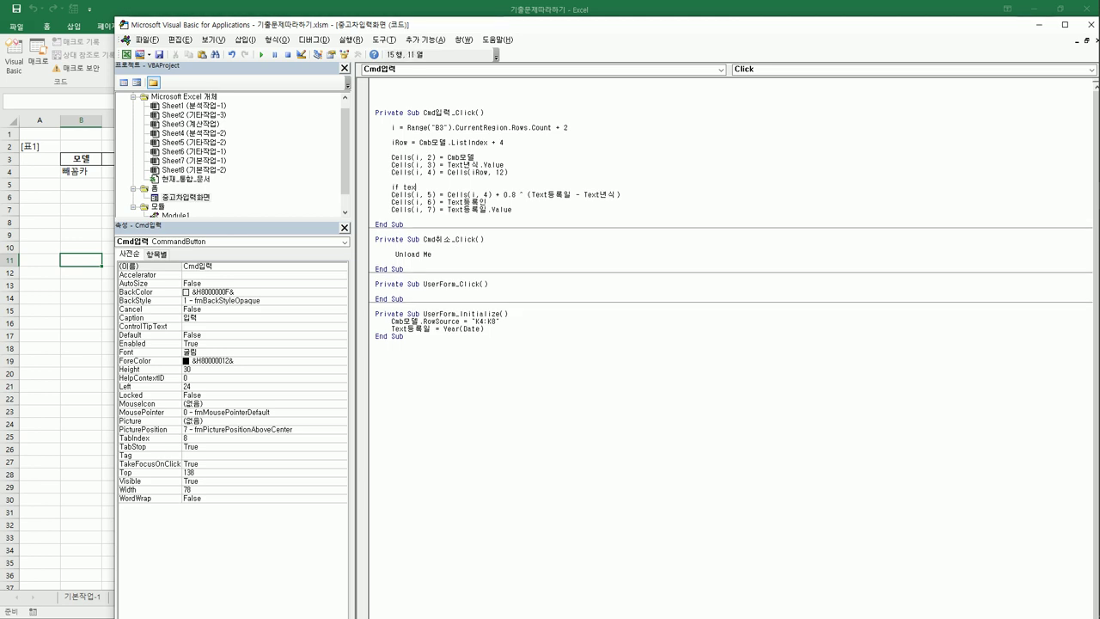
text(t년식)
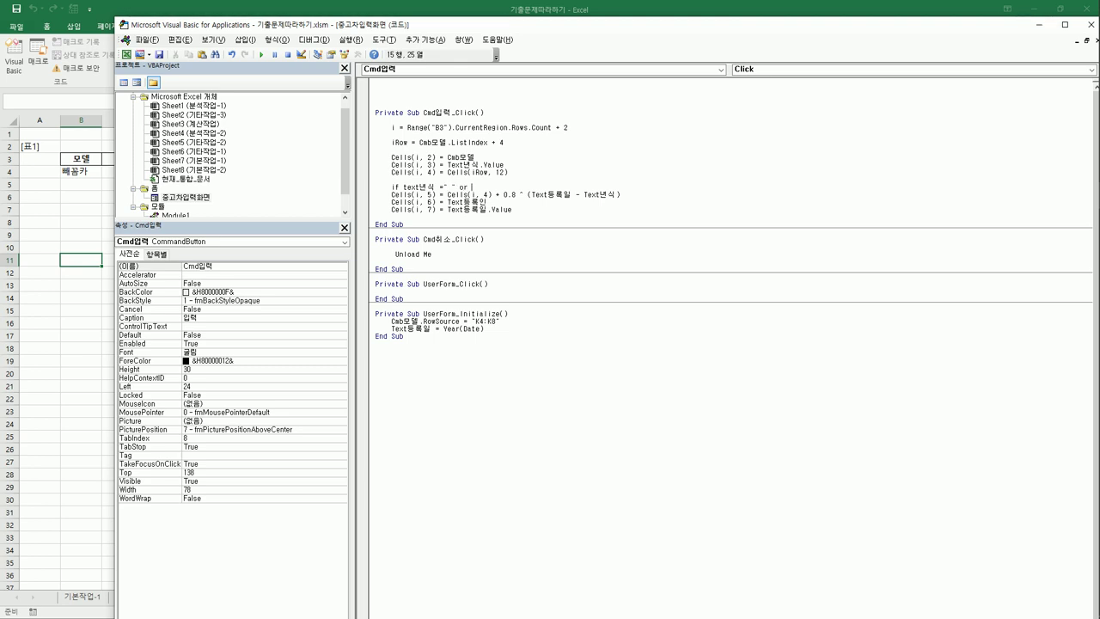
text(=" " or text등록일 )
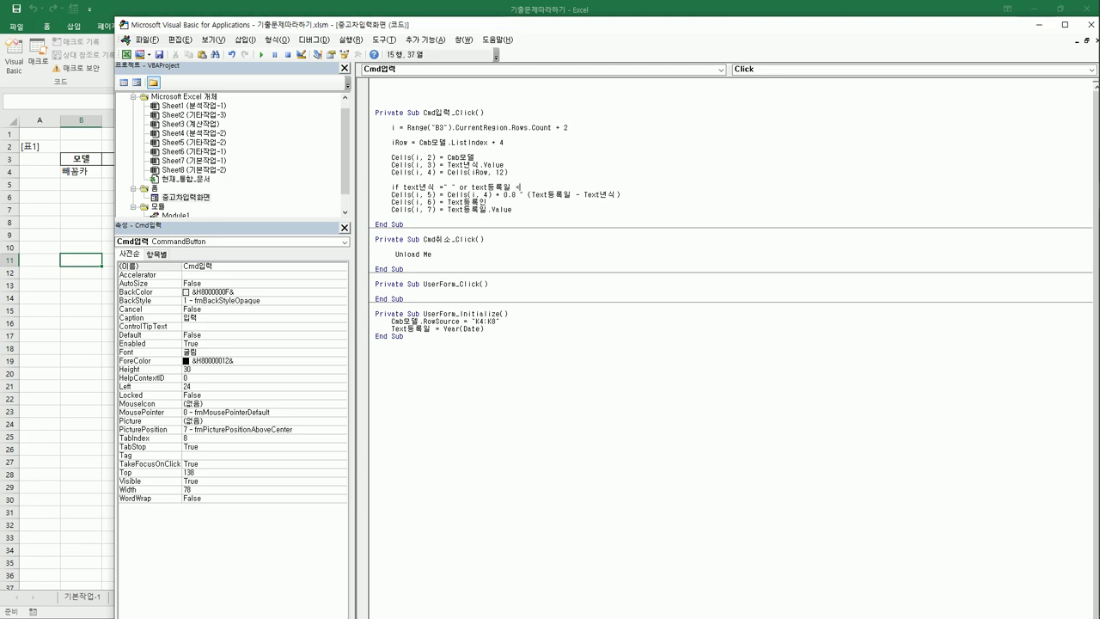
text(< 스)
text(년식 )
text(then)
key(Return)
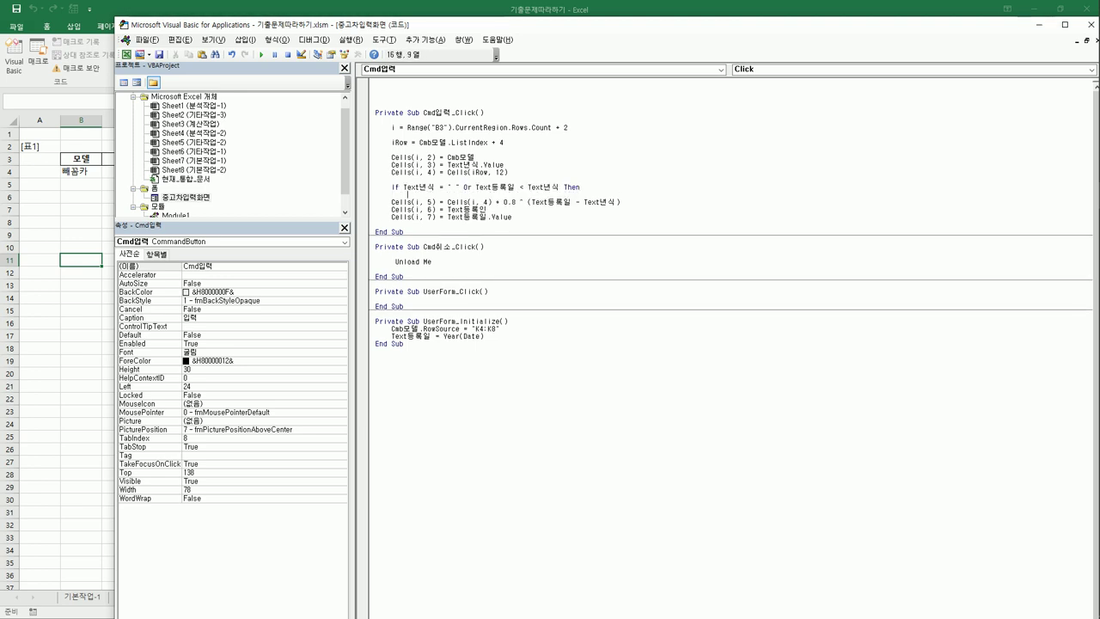
Inside the If block, add the line Cells(i, 5) = "등록오류".
text(cells(i,)
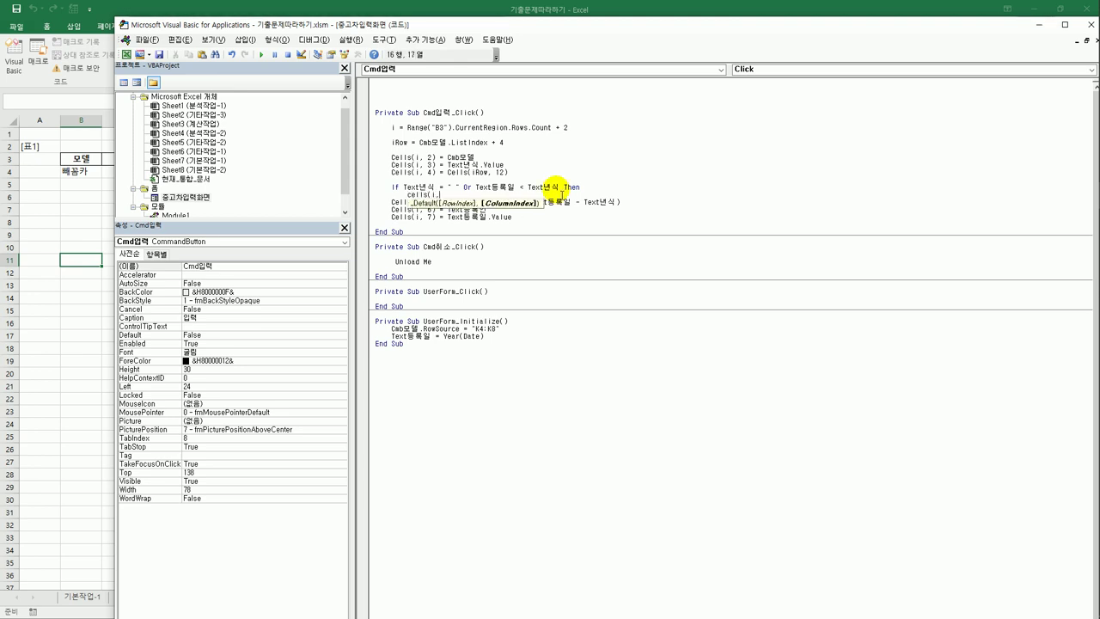
text(5))
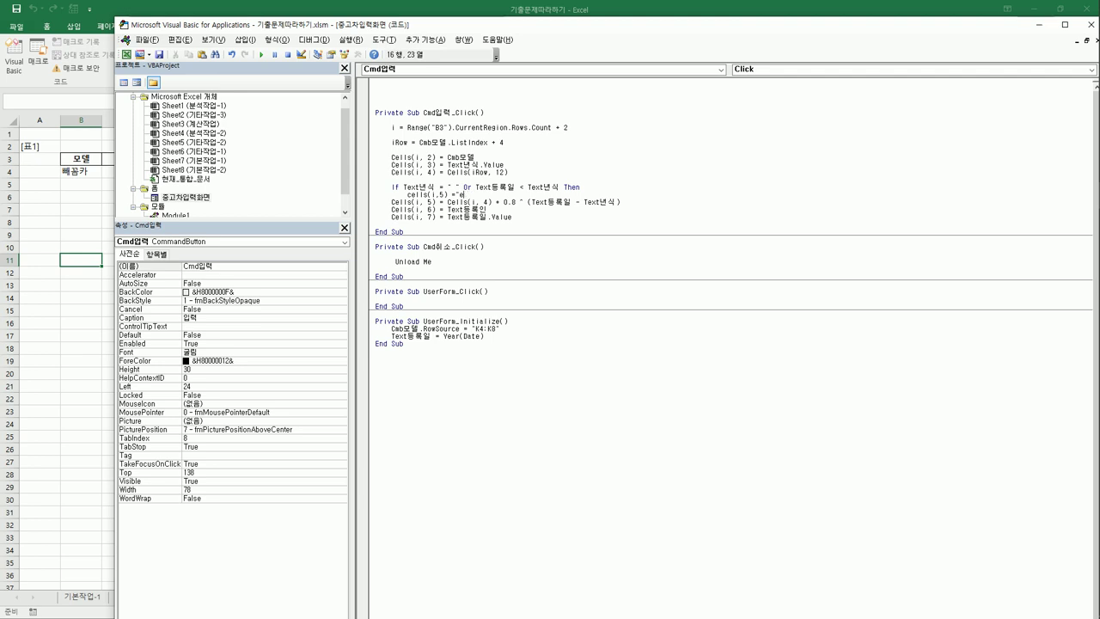
text( ="등록불류")
key(Return)
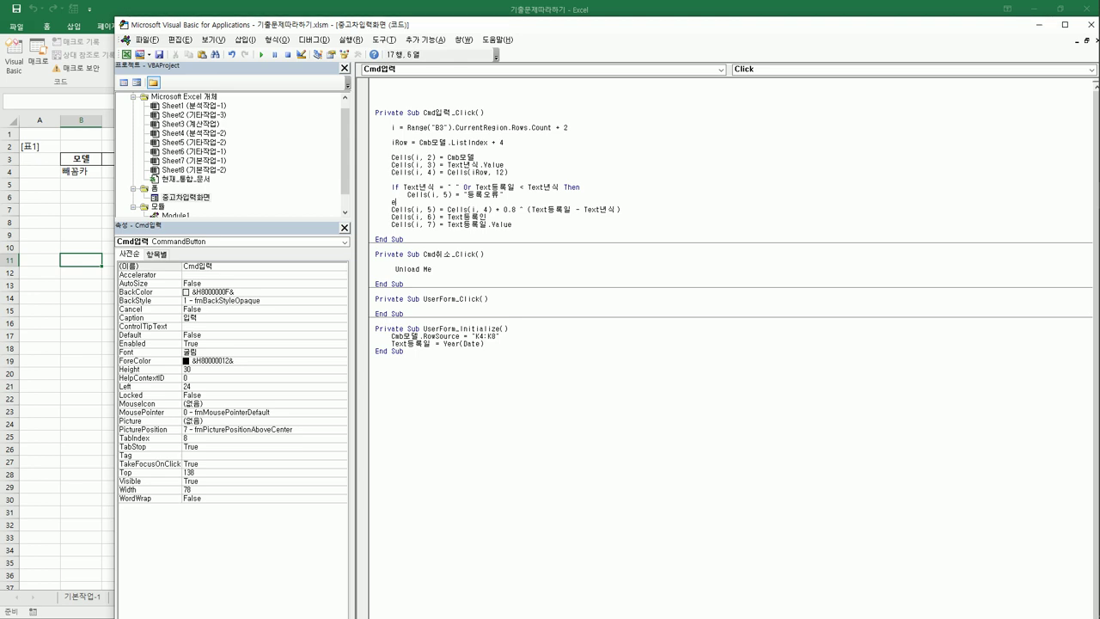
Add an Else line above the Cells(i, 5) depreciation formula and indent that formula inside the Else branch.
text(else)
key(Down)
key(Home)
key(Tab)
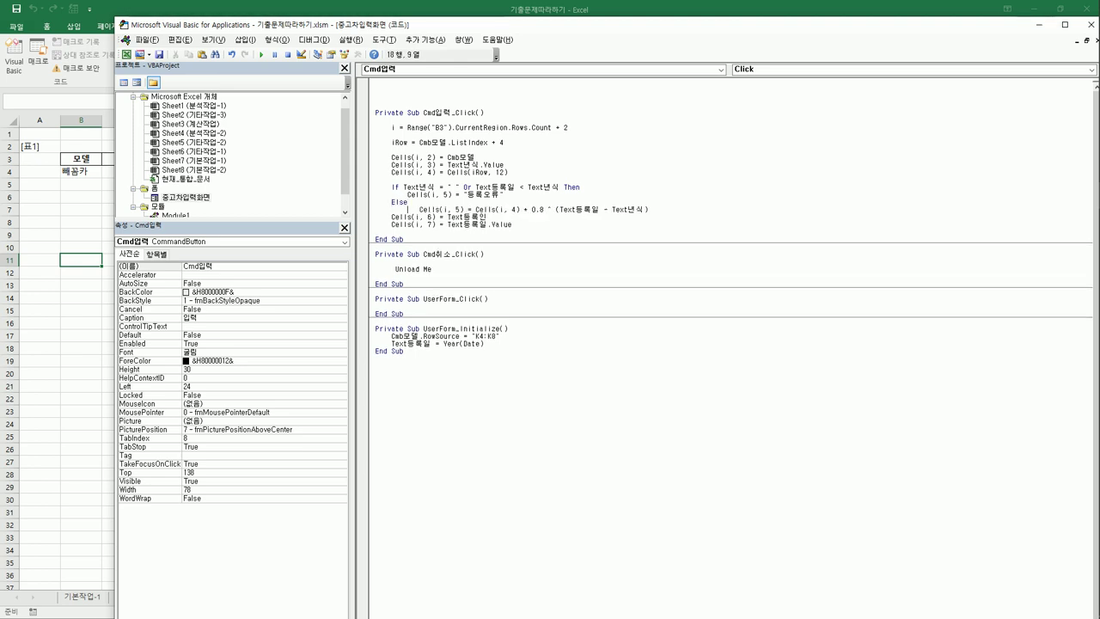
key(End)
key(Return)
key(BackSpace)
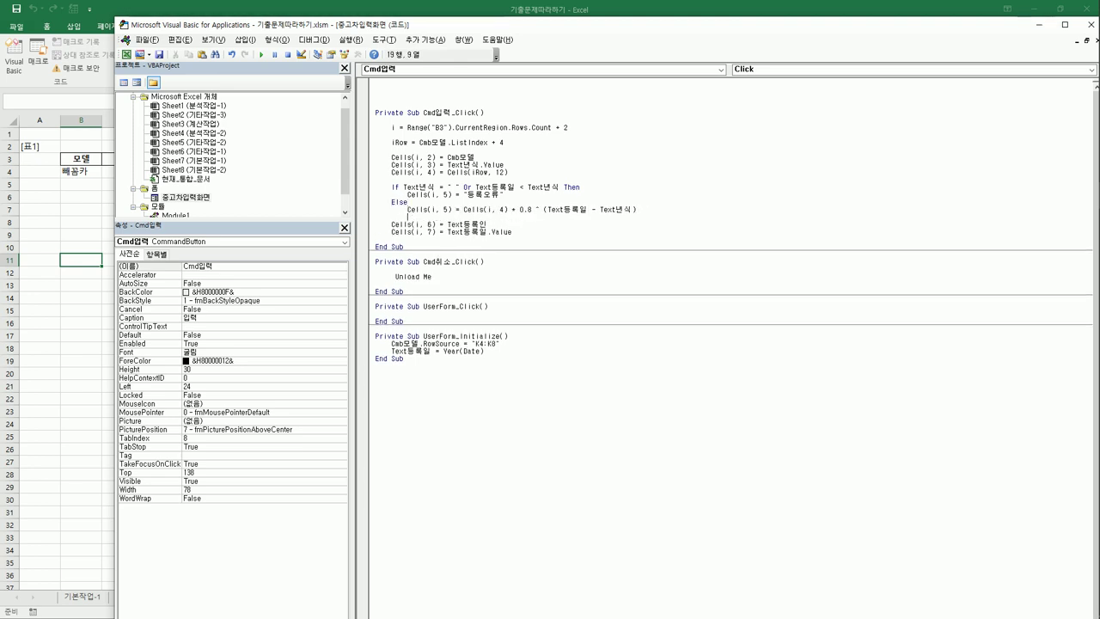
Close the condition with End If below the formula and leave a blank line above the Cells(i, 6) assignment.
text(동 )
text(end if)
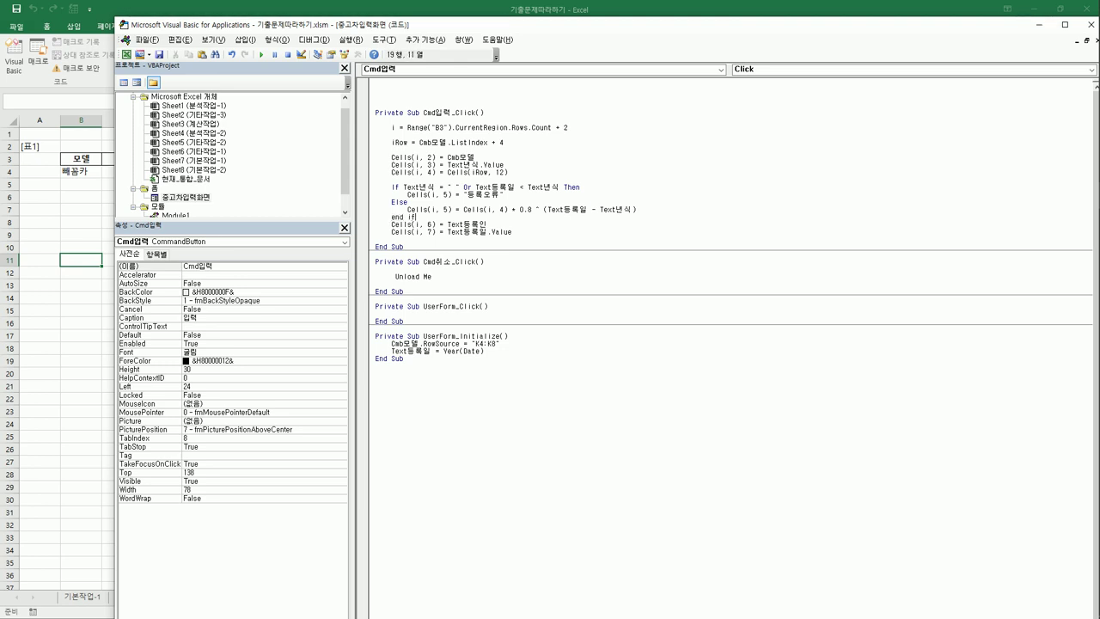
key(Return)
key(Down)
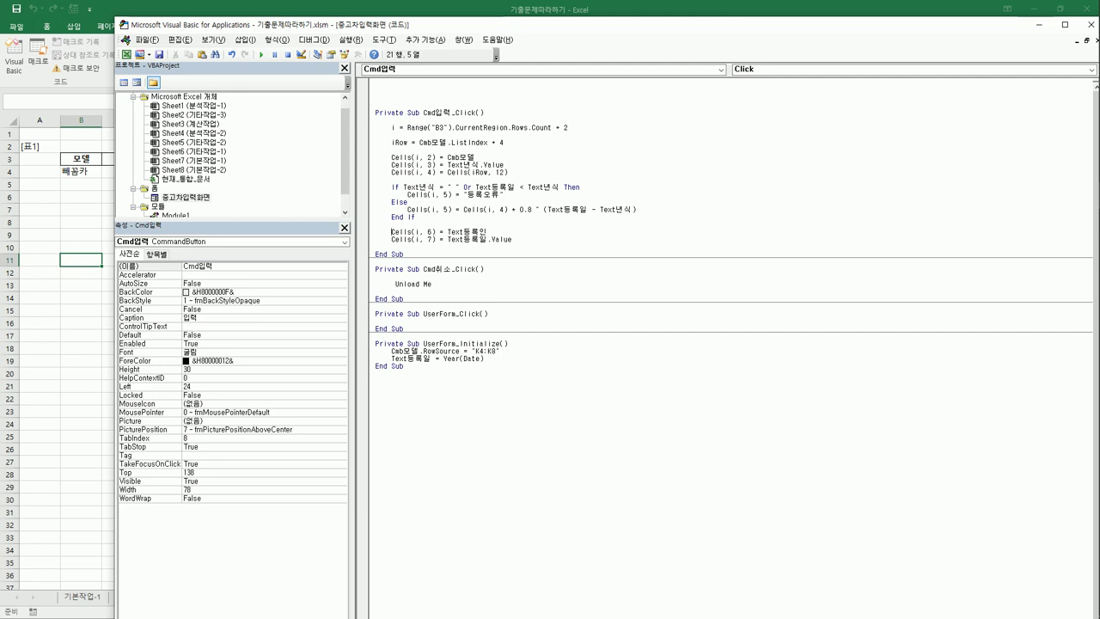
Test the 중고차입력 form on the worksheet with 모델 베베카, a blank 년식 and the registrant's name, and submit the record.
click(86, 212)
click(421, 163)
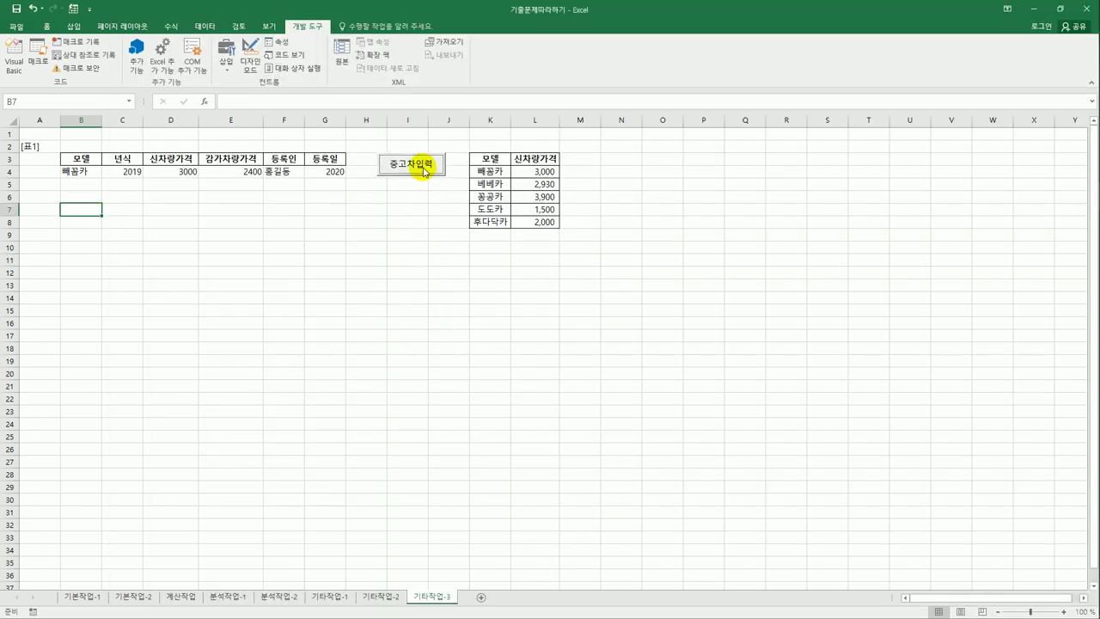
click(593, 271)
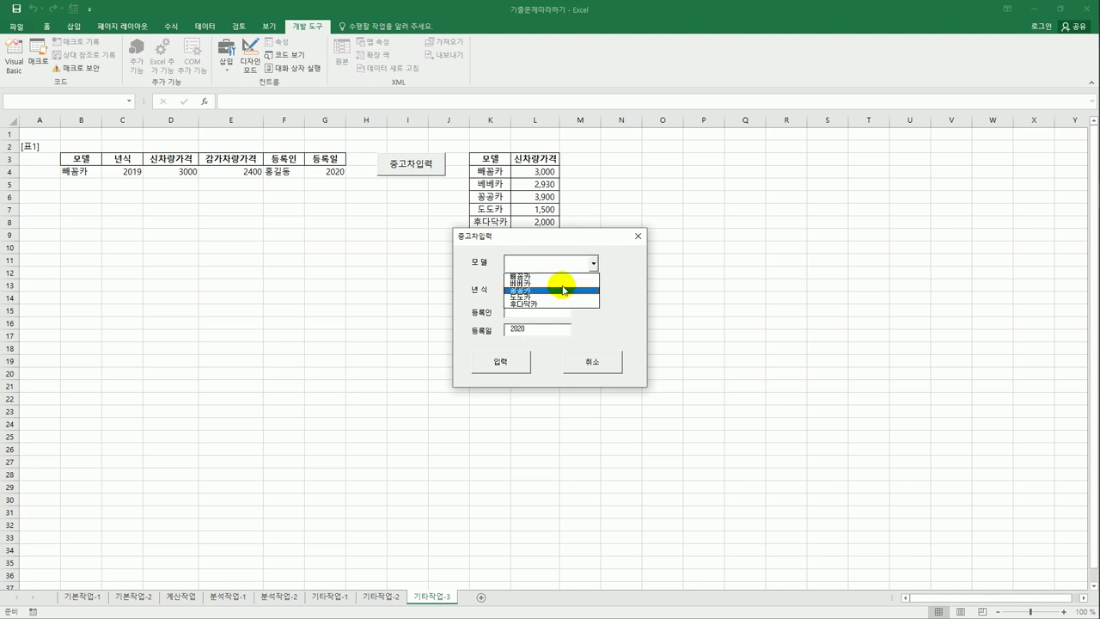
click(563, 285)
click(531, 297)
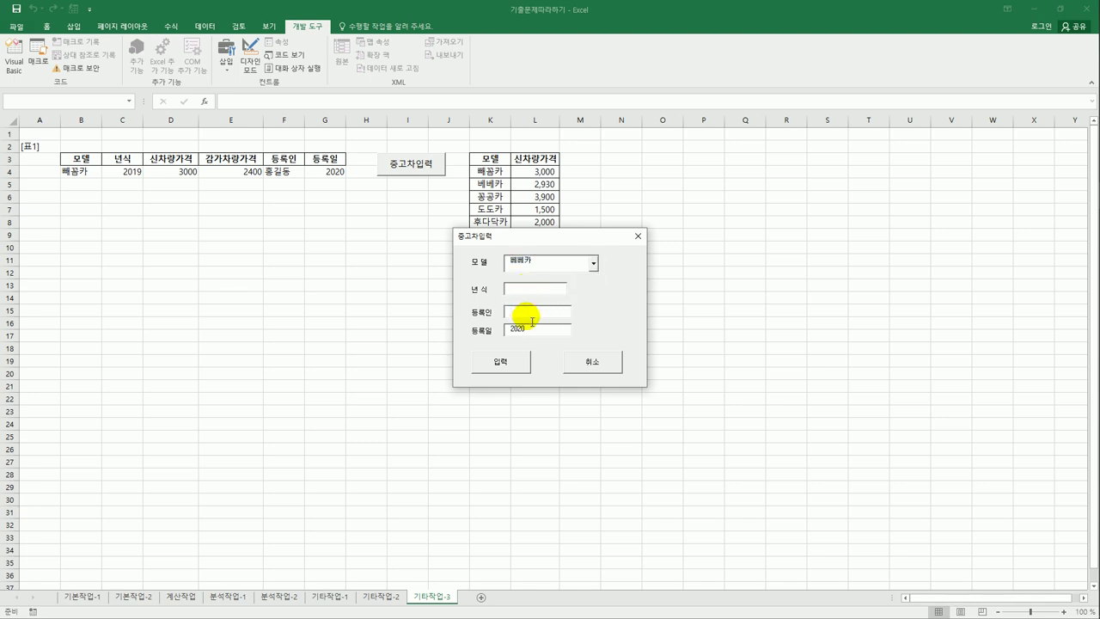
click(527, 314)
text(rkdghehd)
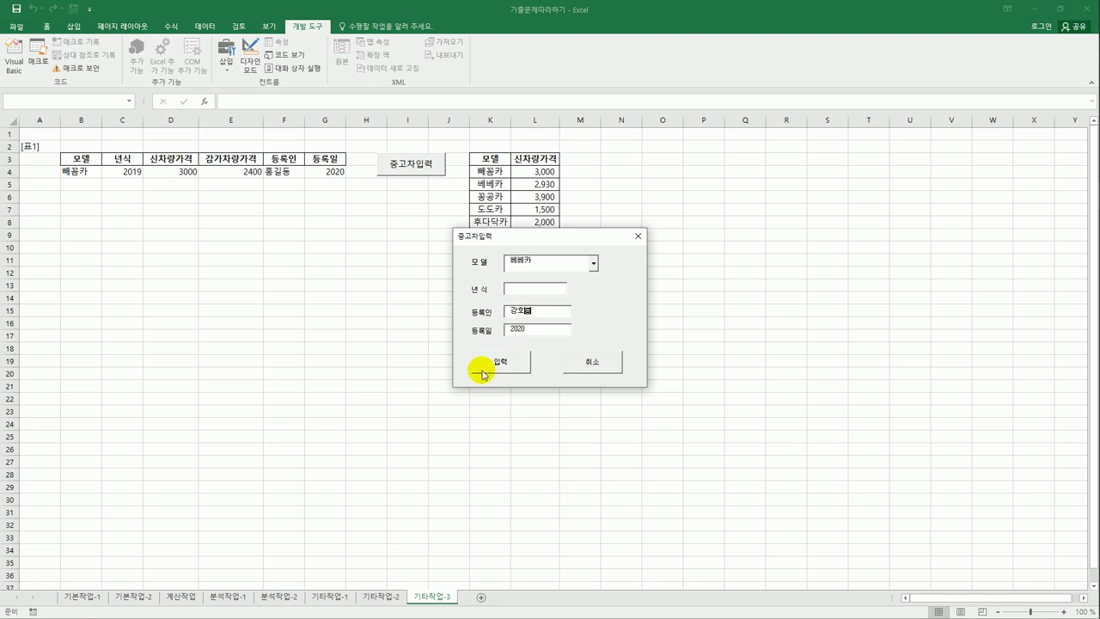
click(486, 366)
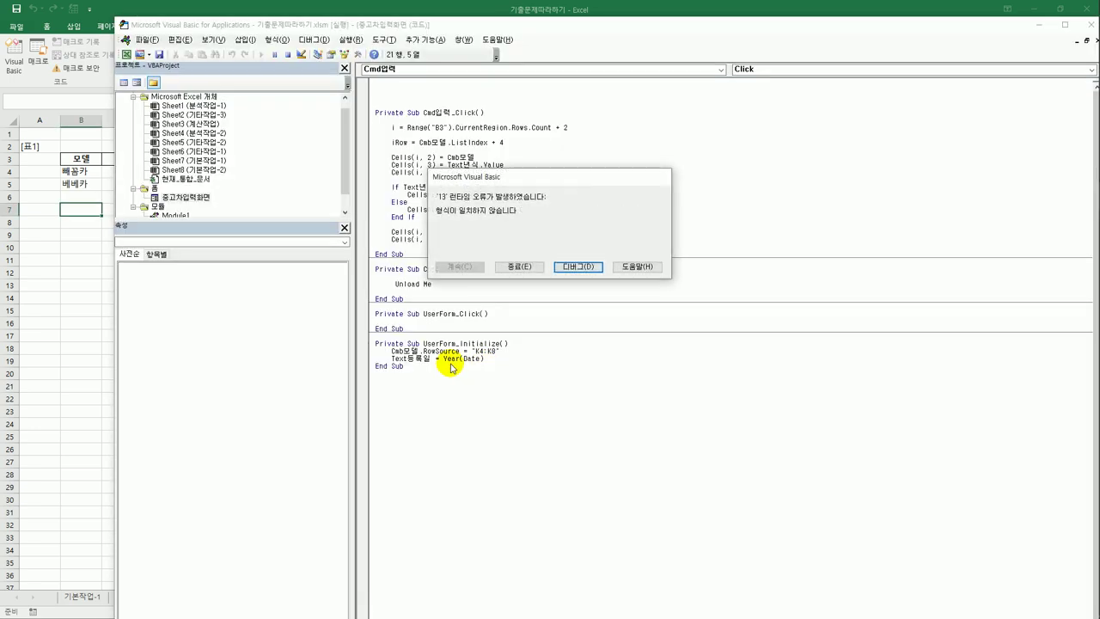
Debug the runtime error, remove the space between the quotes so the If condition reads Text년식 = "", and stop code execution.
click(569, 267)
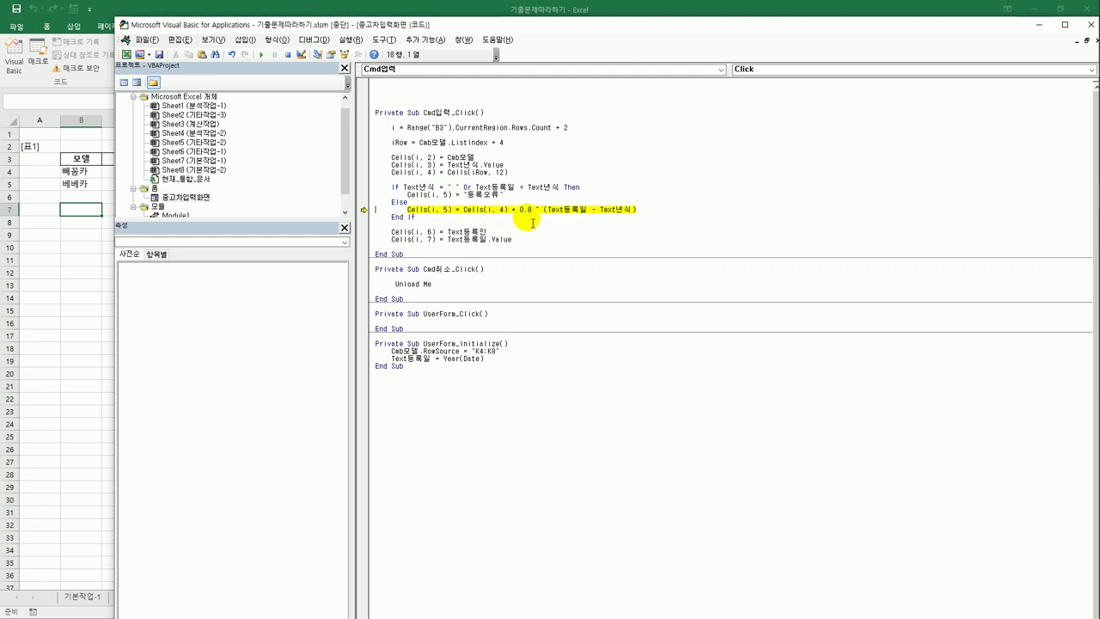
click(552, 186)
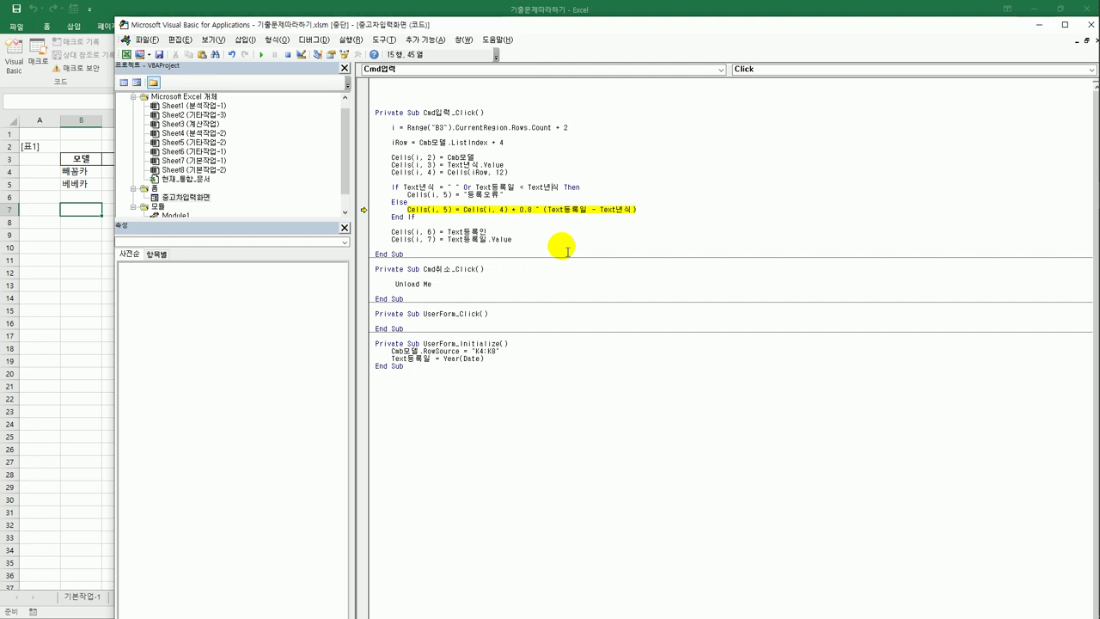
click(343, 212)
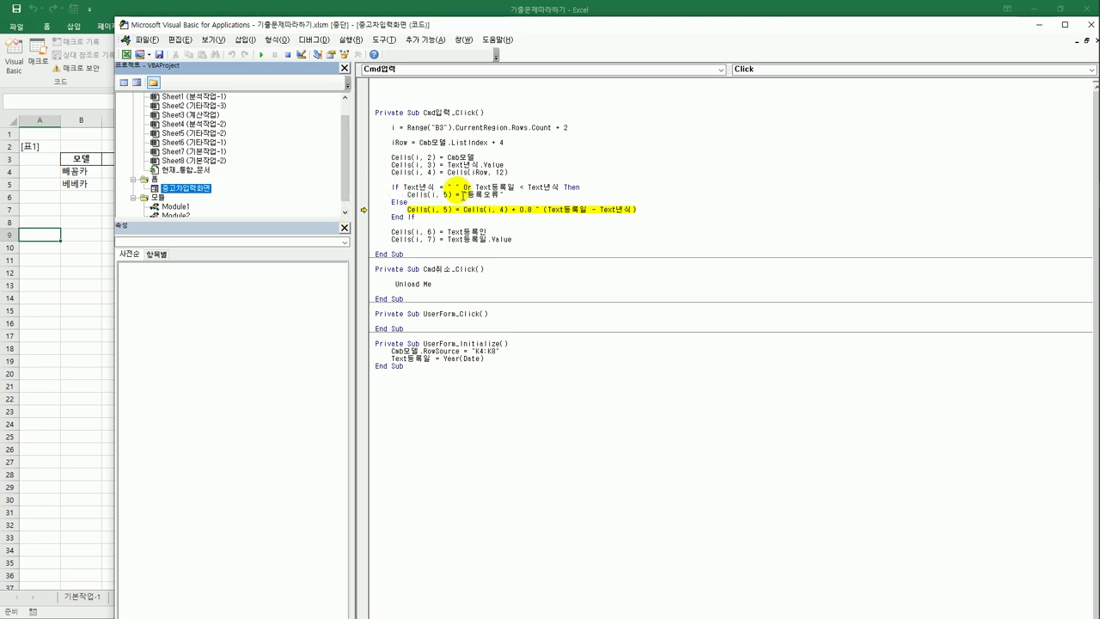
click(456, 189)
mouse_move(454, 231)
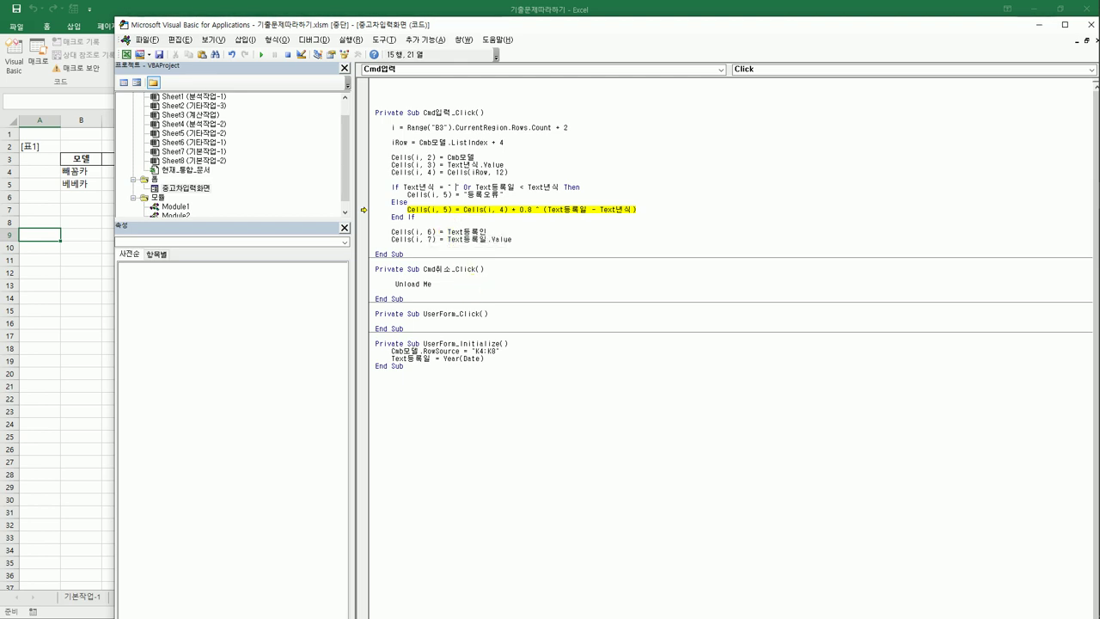
key(BackSpace)
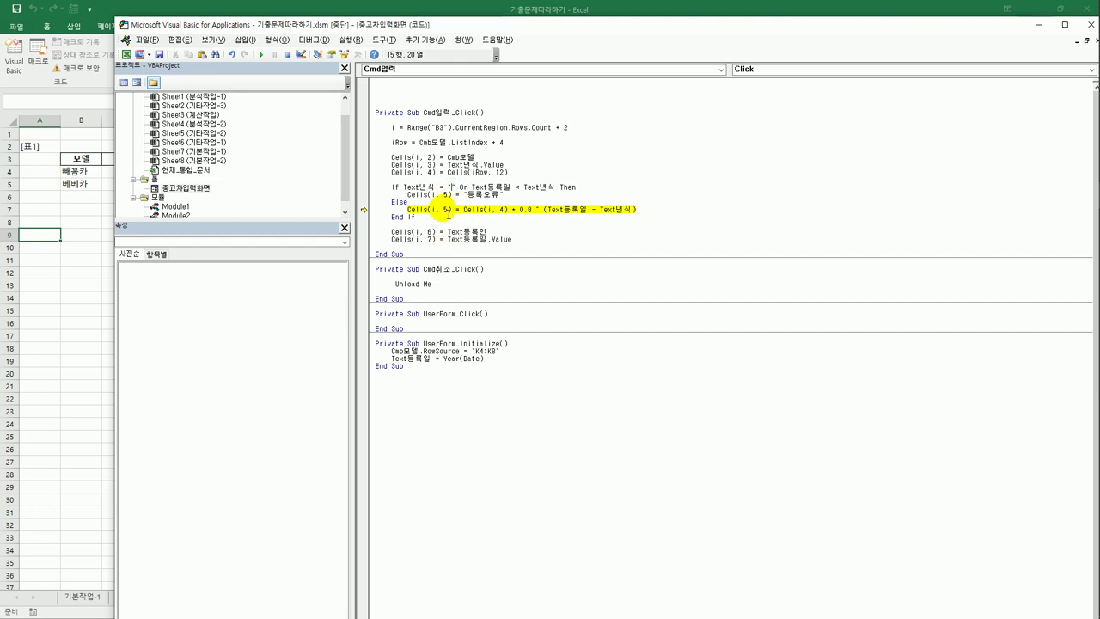
click(287, 55)
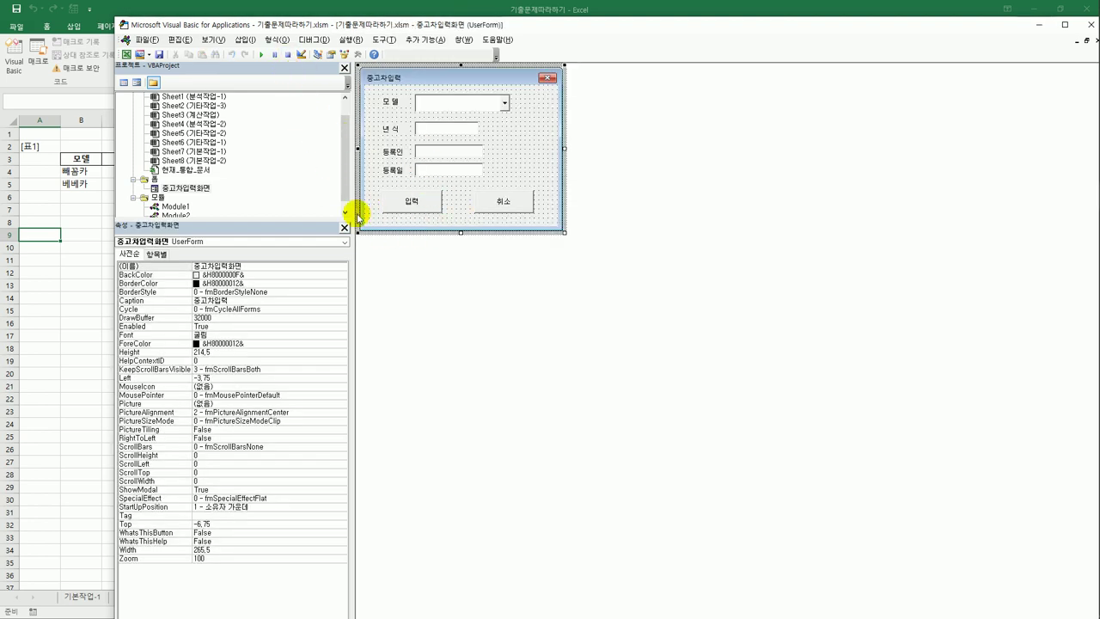
Clear the incomplete 베베카 test record from B5:G5 on 기타작업-3.
click(86, 209)
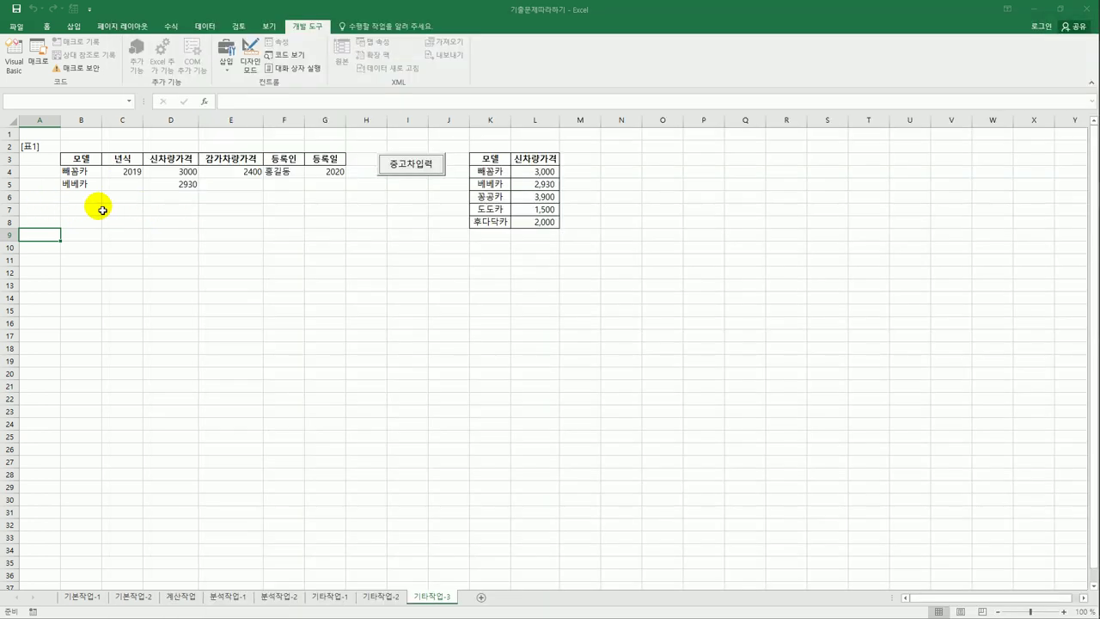
drag(81, 183, 325, 184)
click(342, 246)
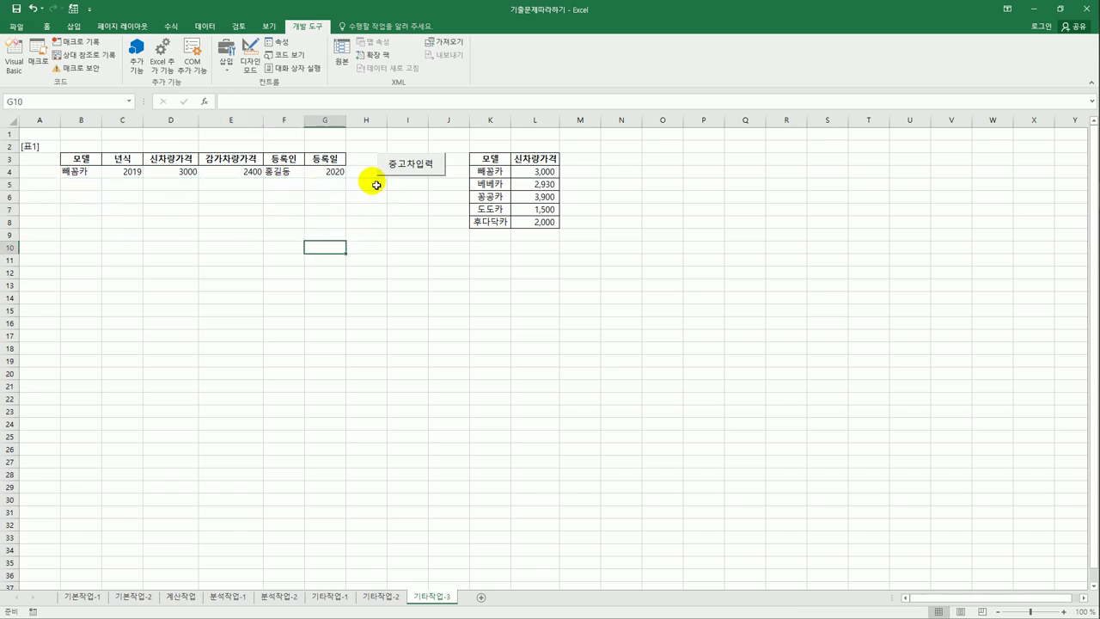
Reopen the 중고차입력 form and submit a record with 모델 베베카, a blank 년식 and the registrant's name.
click(430, 173)
click(593, 262)
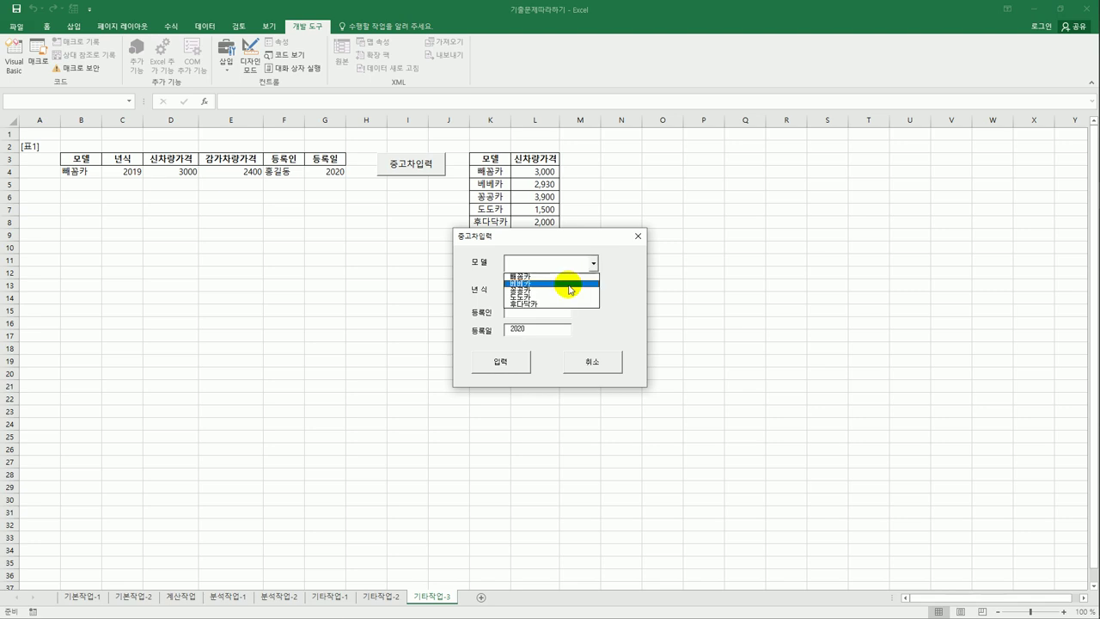
click(520, 286)
click(518, 289)
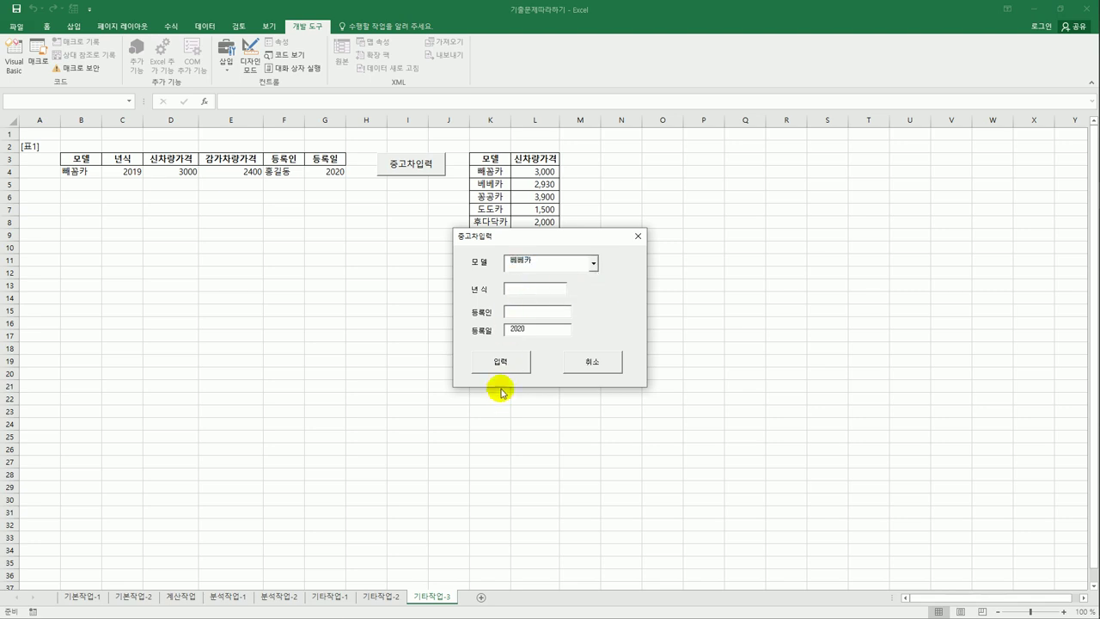
click(524, 313)
text(r)
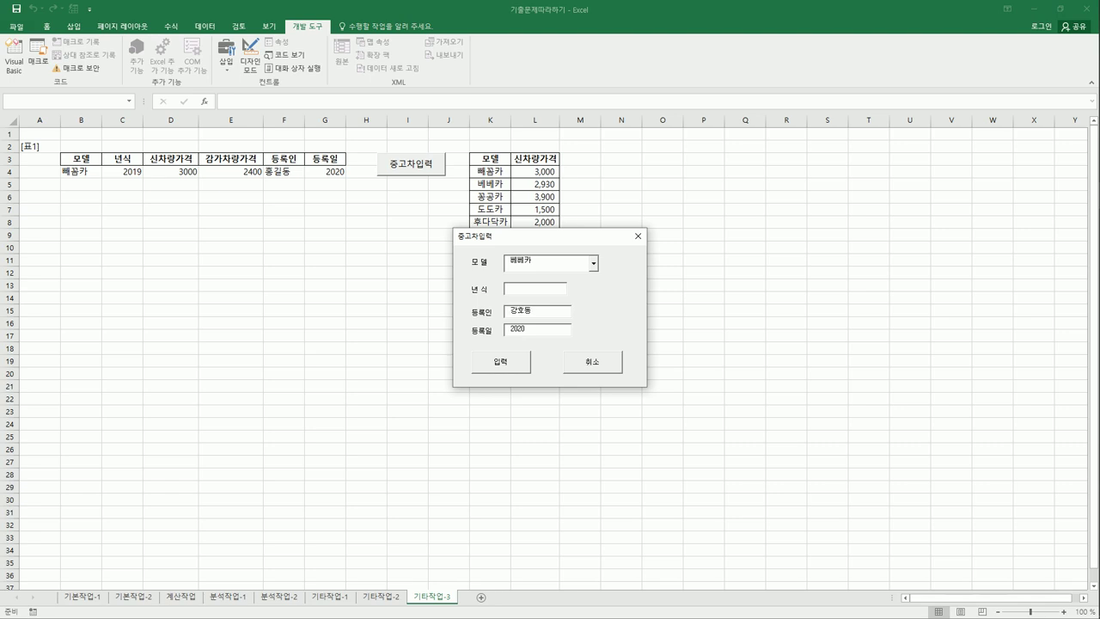
click(494, 360)
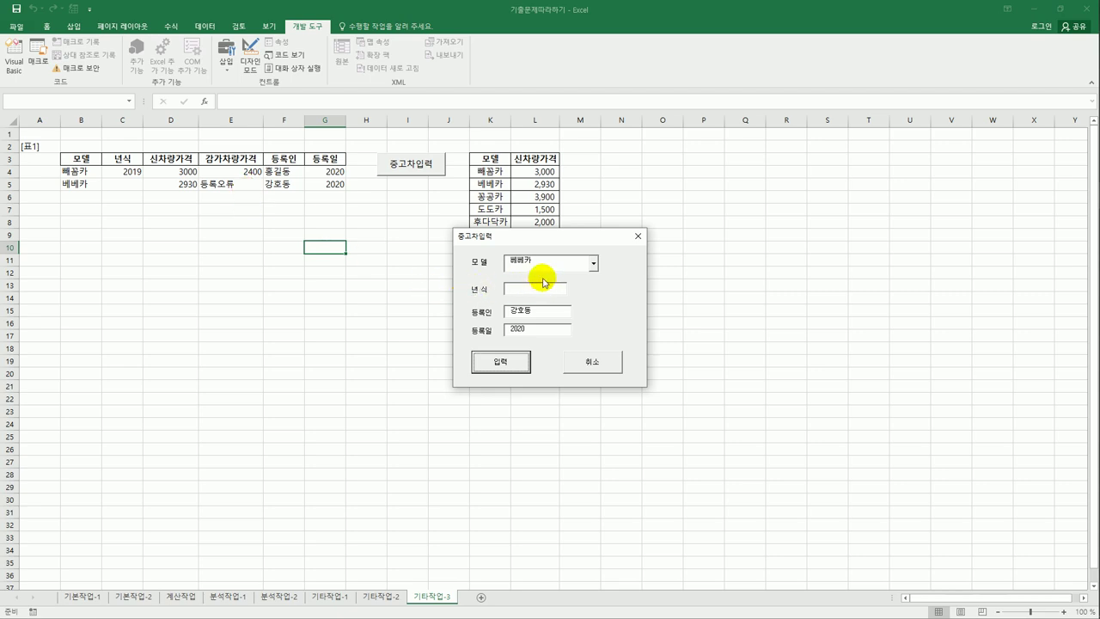
Submit a second record with 모델 꽁꽁카 and 년식 2024, keeping the registrant and 등록일.
click(587, 260)
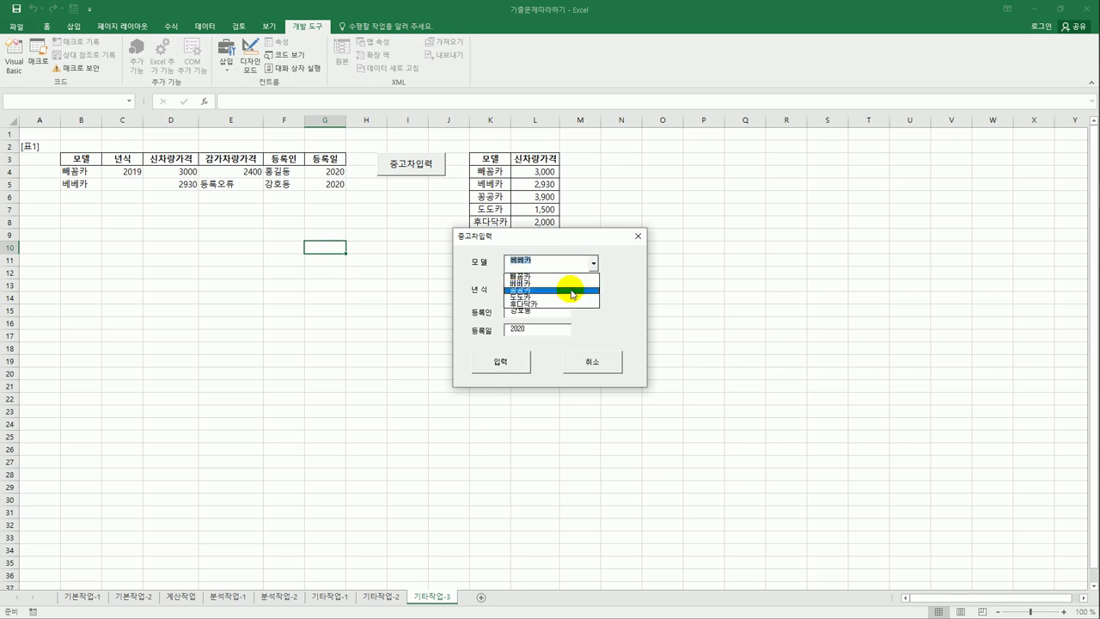
click(571, 293)
click(553, 294)
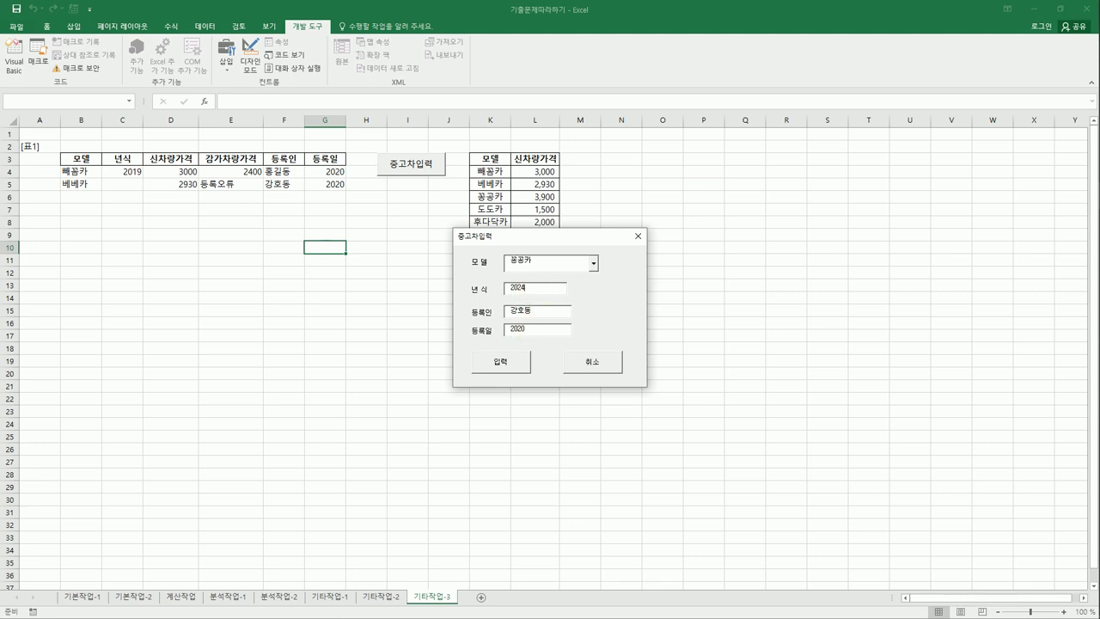
click(519, 362)
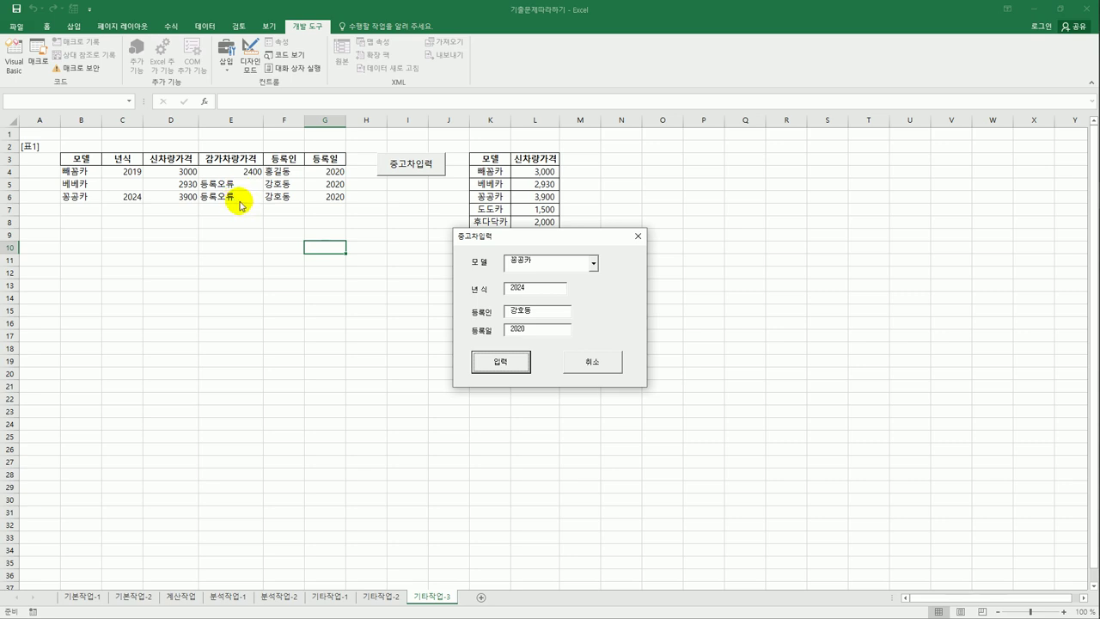
Submit a record with 모델 도도카 and 년식 2010, and close the form.
click(592, 263)
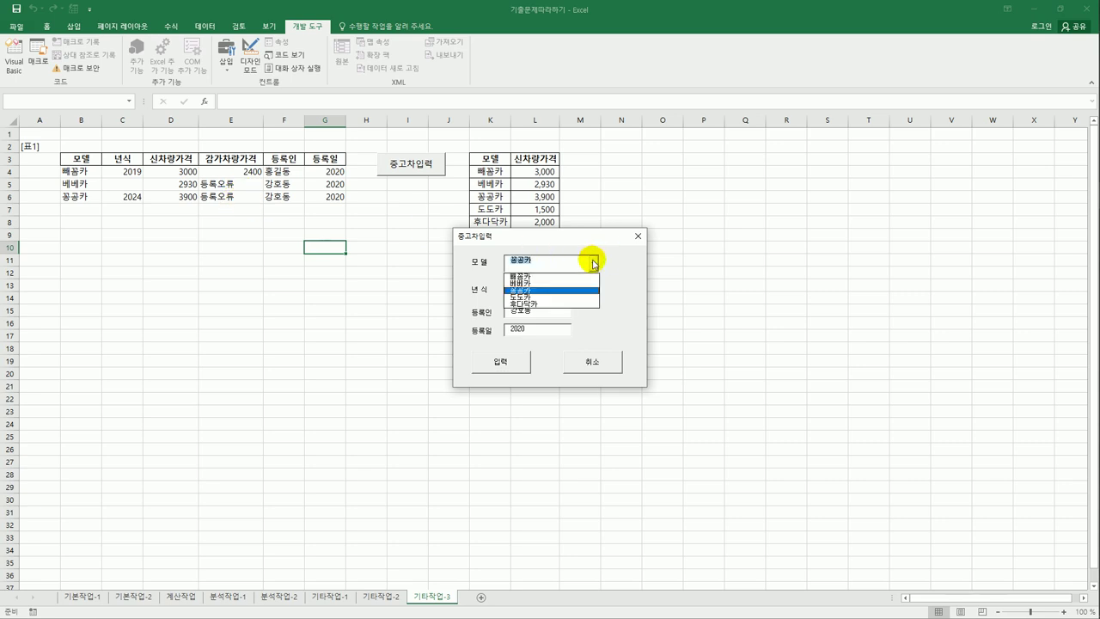
click(533, 296)
click(527, 287)
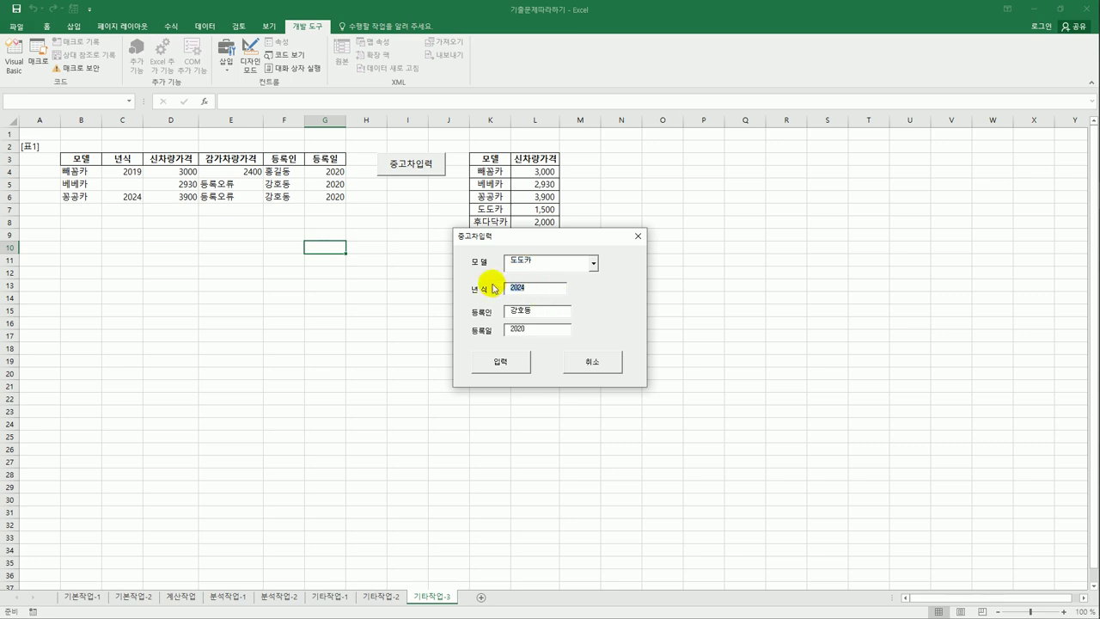
key(BackSpace)
key(BackSpace)
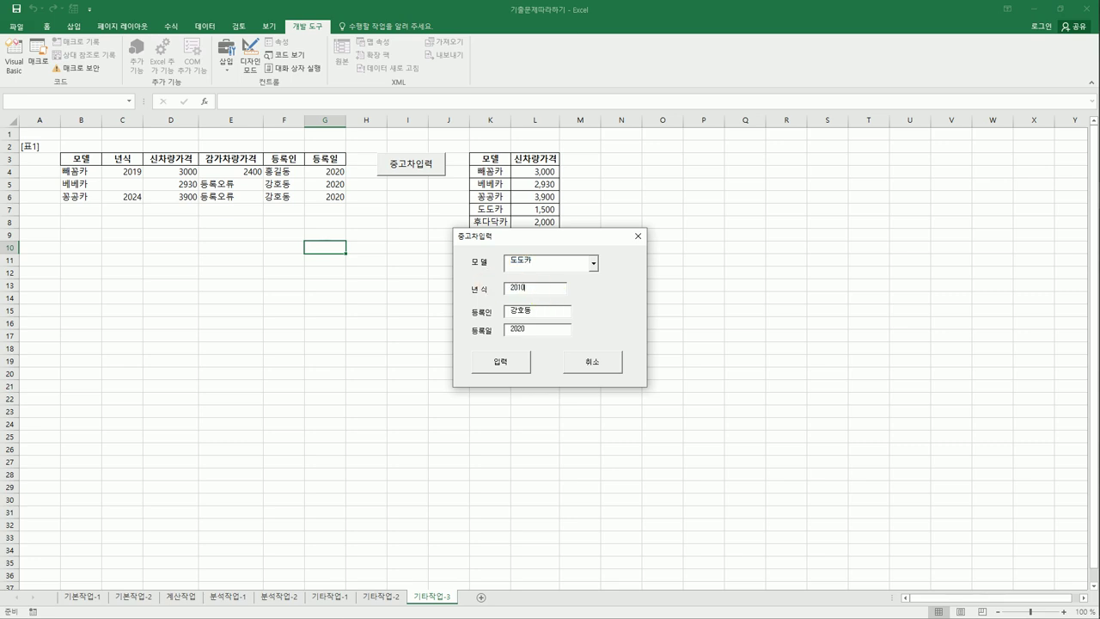
click(514, 375)
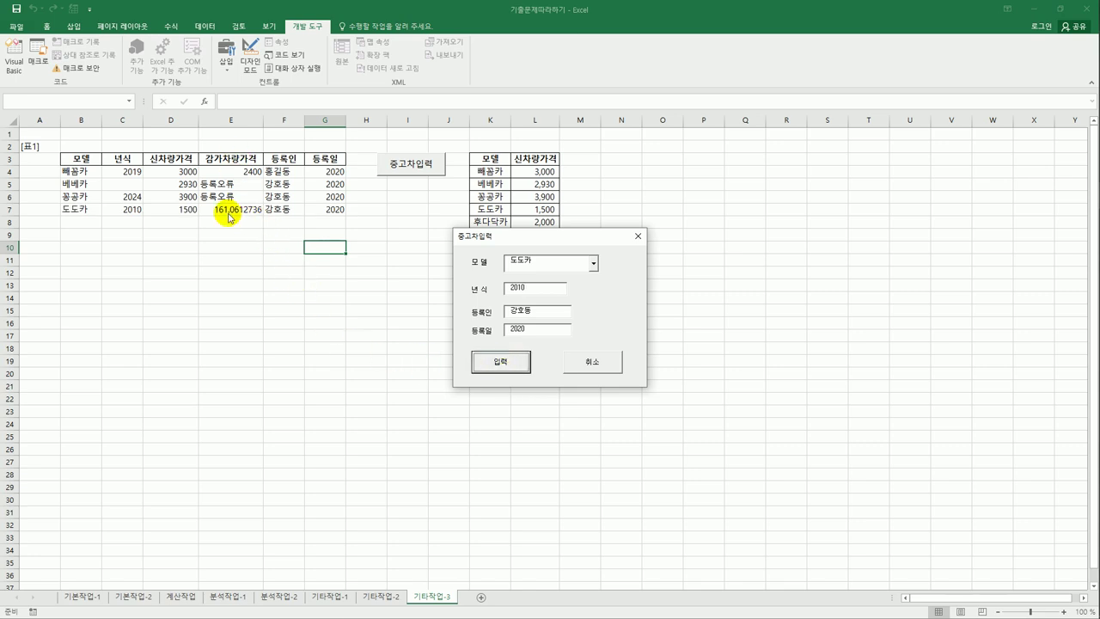
click(574, 362)
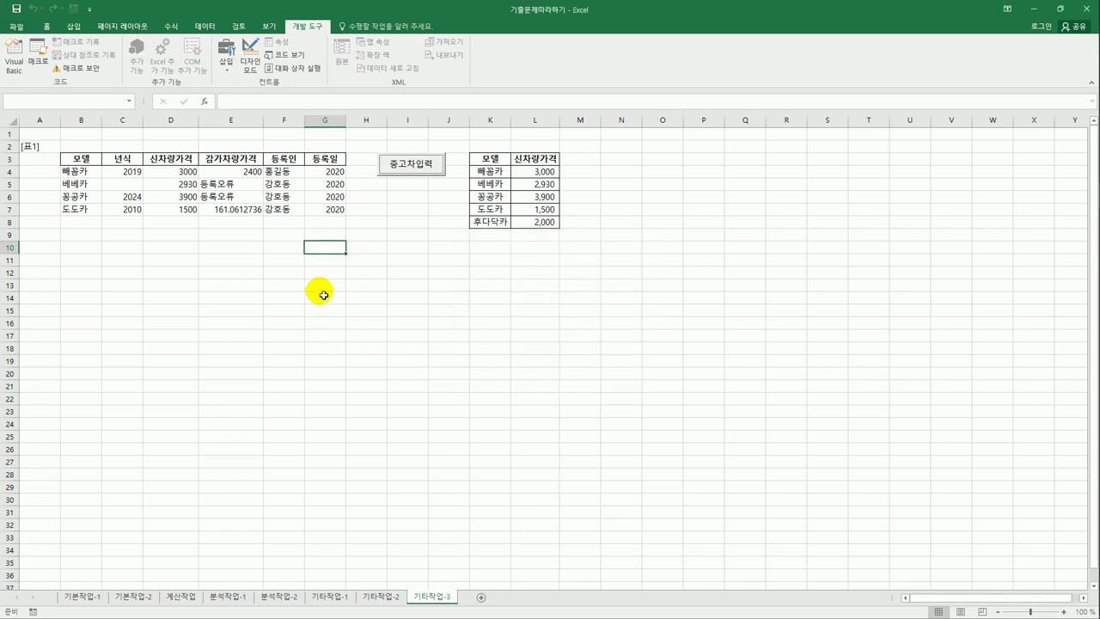
In the 입력 button's code, try a space between the quotes in the 년식 condition, remove it, and return to the worksheet.
click(24, 77)
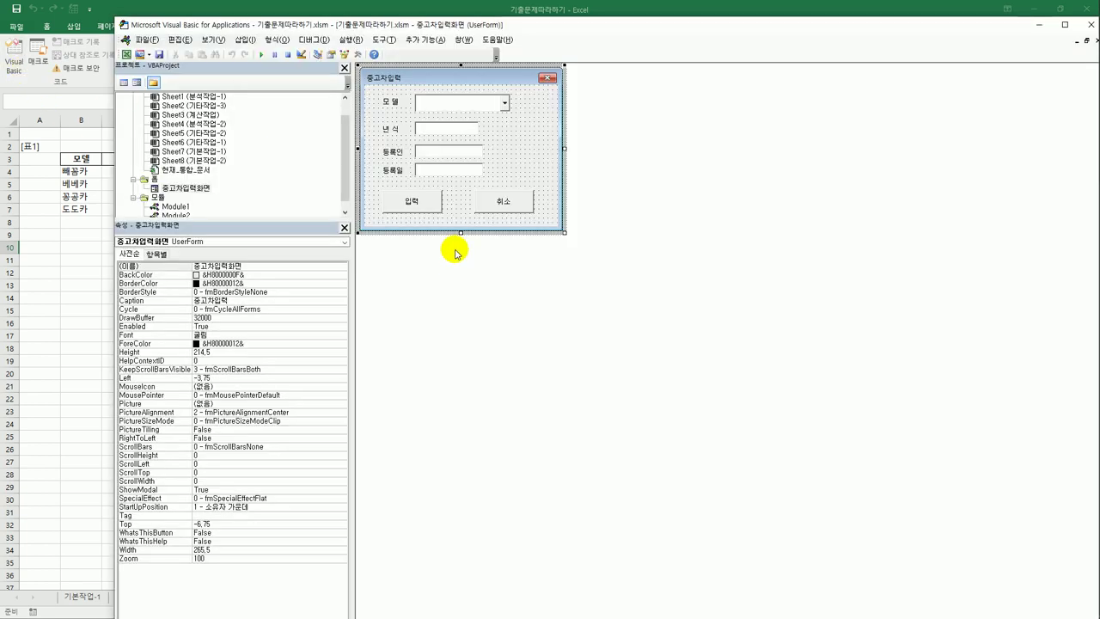
double_click(430, 197)
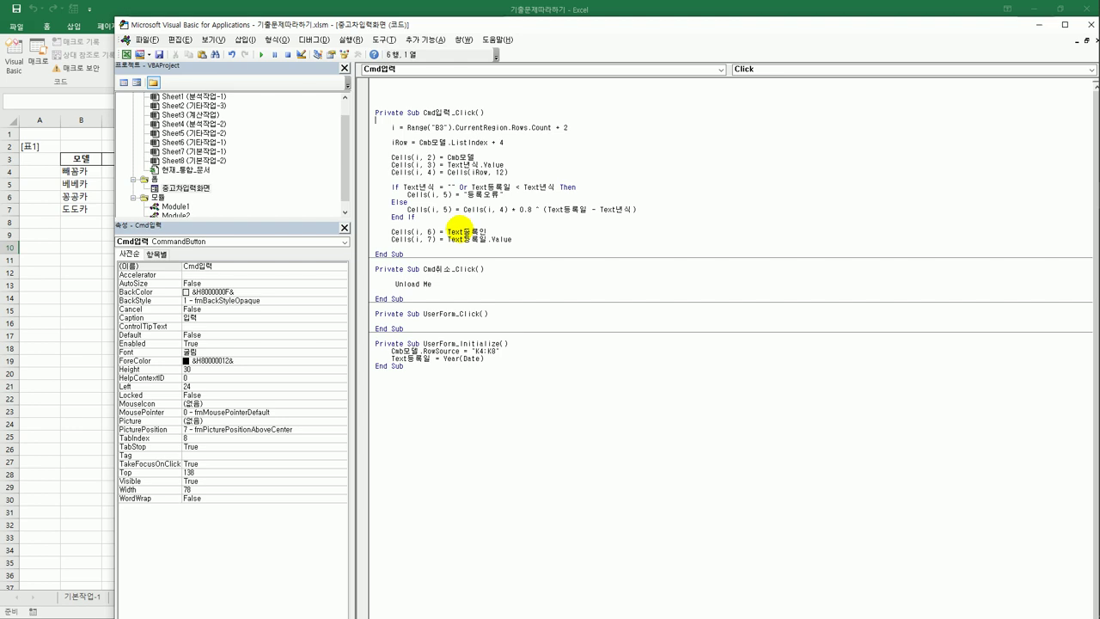
click(449, 187)
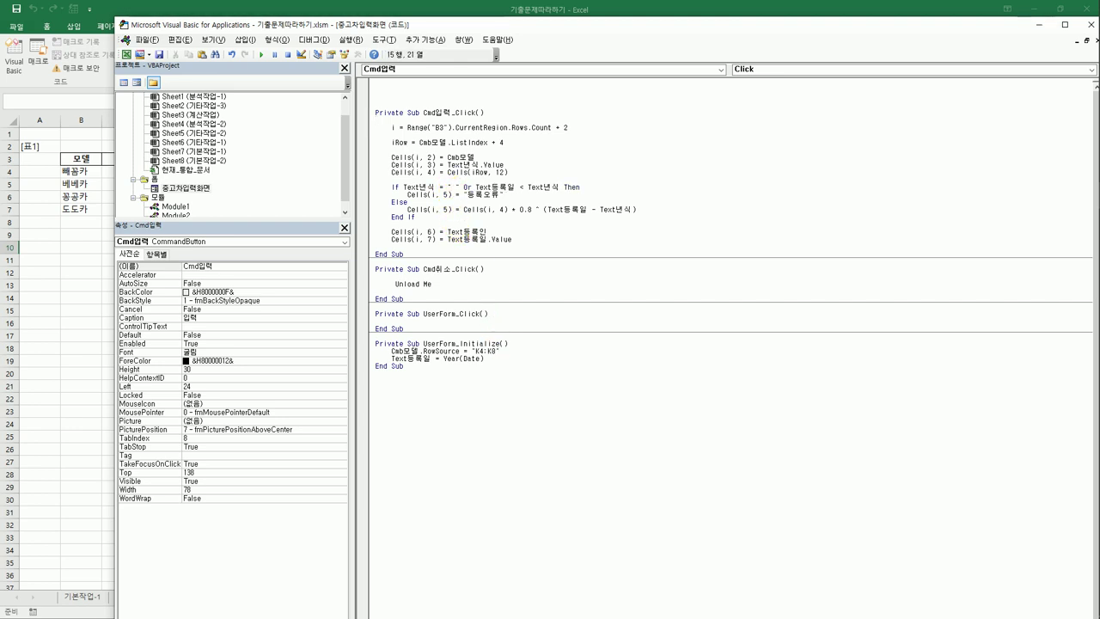
key(BackSpace)
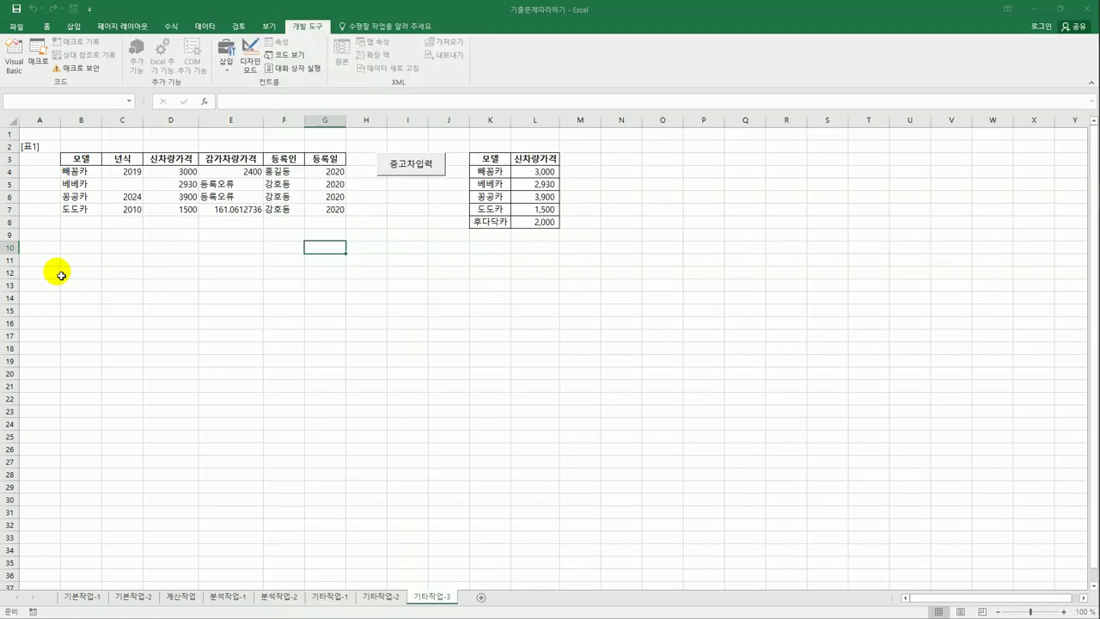
click(58, 272)
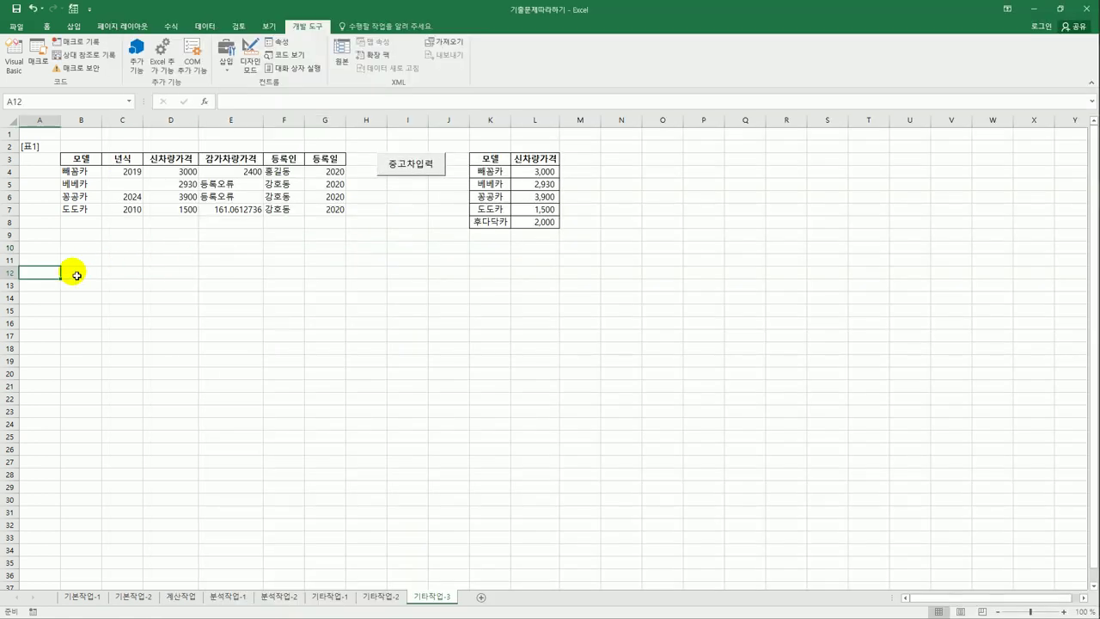